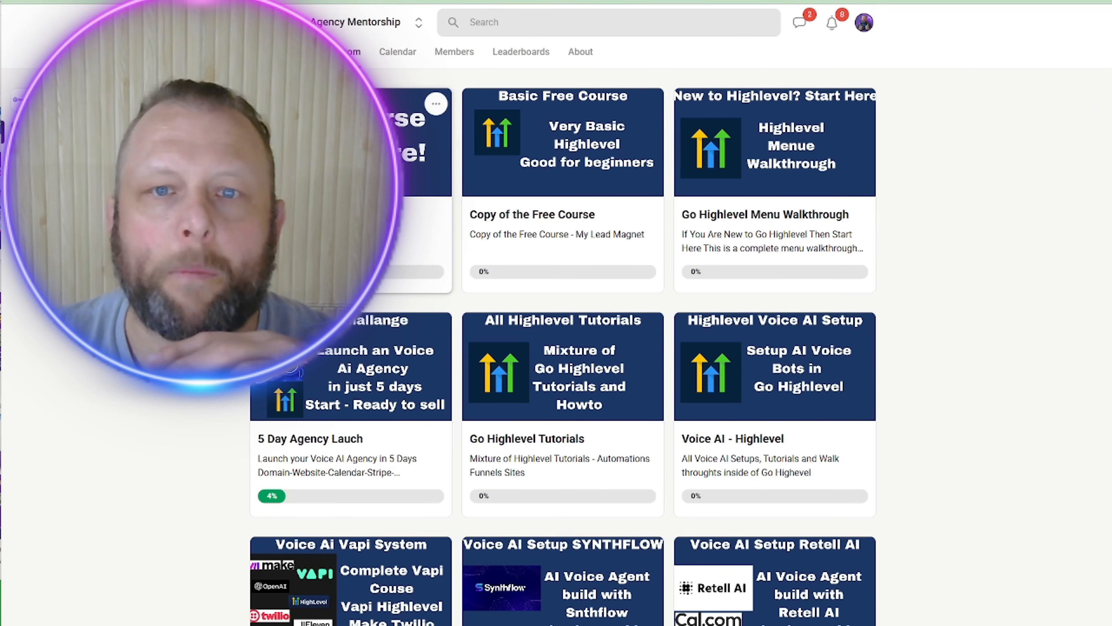
Step: Scroll the Skool classroom down to the Voice AI, Make.com and N8N Automations course cards
scroll(897, 271, down, 3)
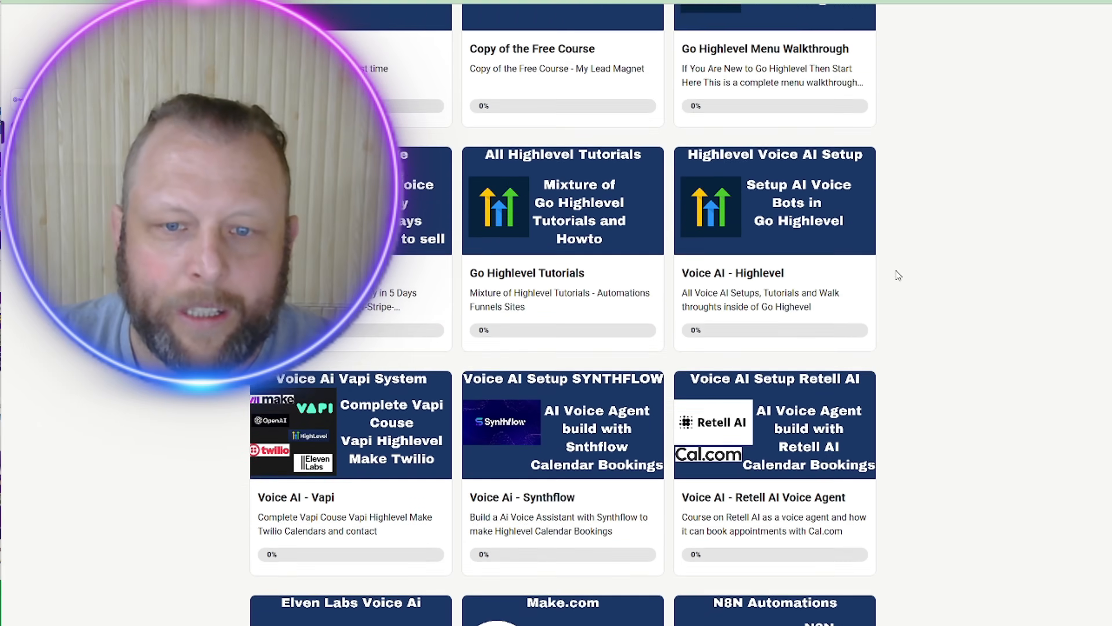
scroll(896, 273, down, 10)
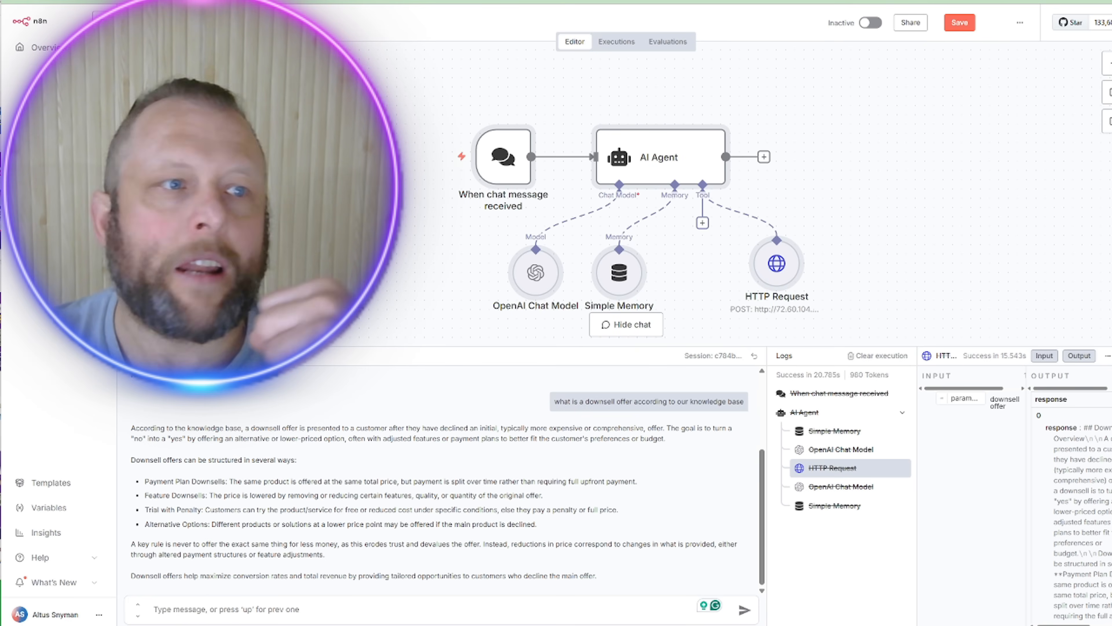
Step: Glance at the curl-command notes, return to n8n, then switch to the LightRAG Knowledge Graph tab
key(alt+Tab)
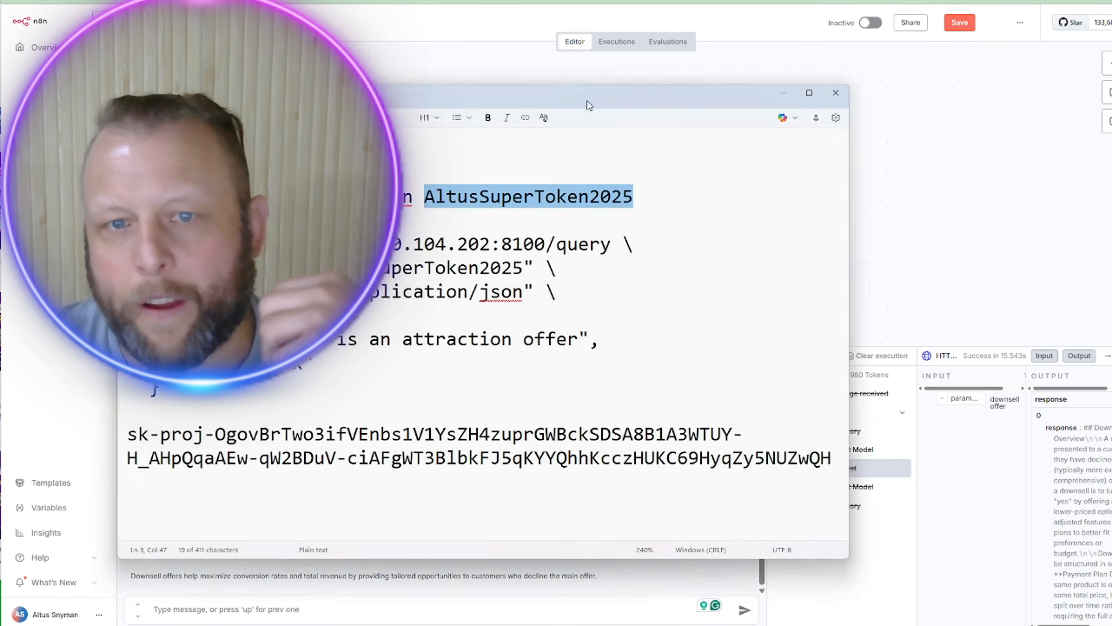
key(alt+Tab)
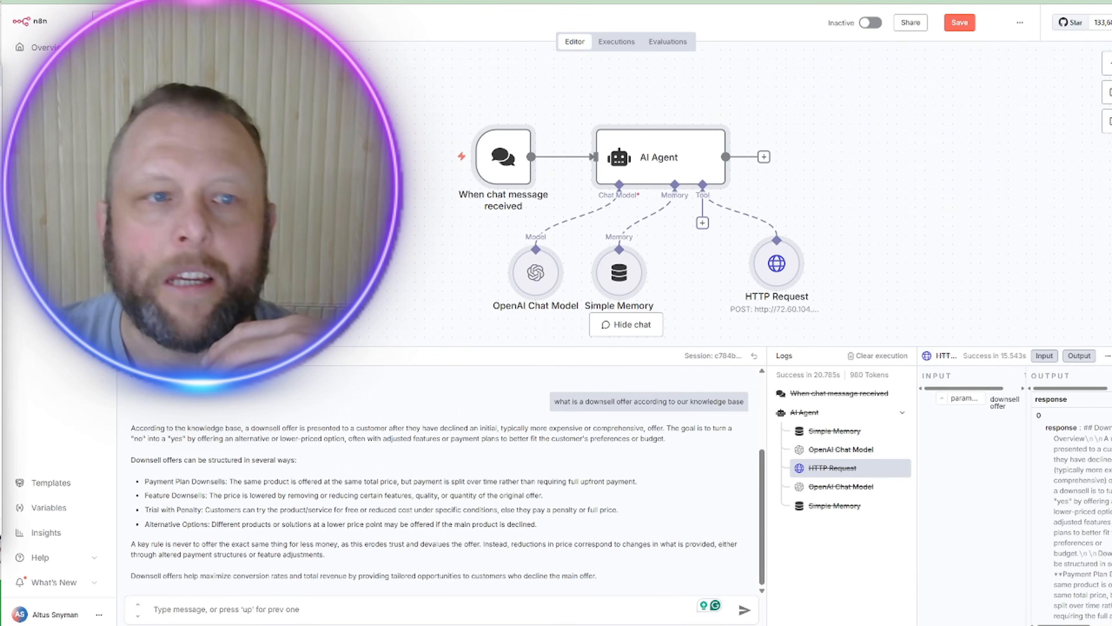
key(ctrl+Tab)
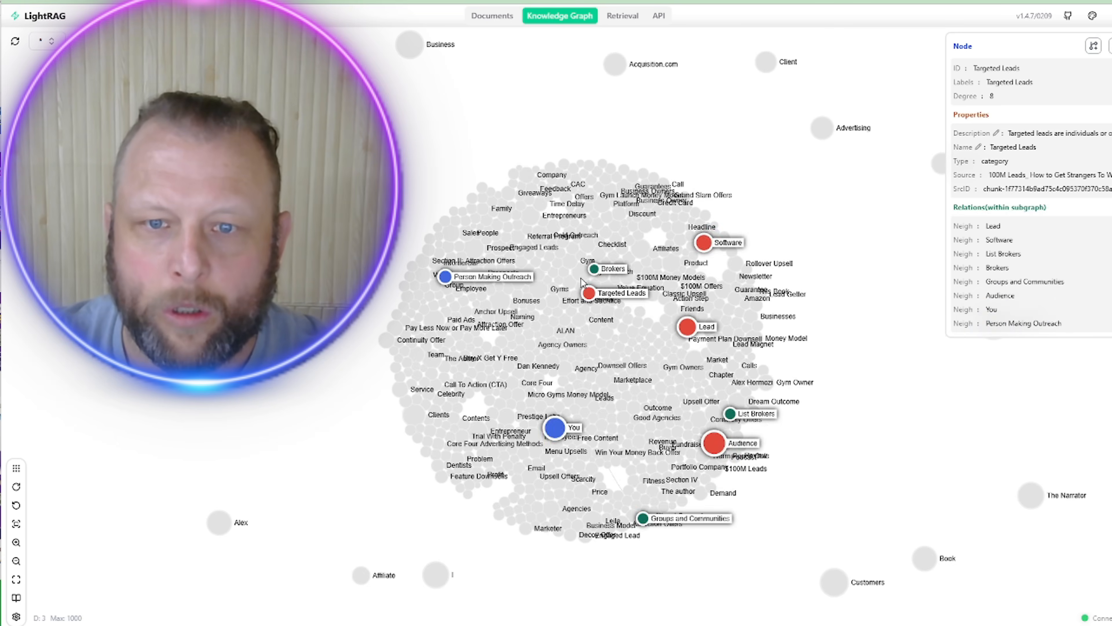
Step: Drag the Gym Launch node left to expose its connections and check its Description and Source properties
drag(581, 272, 177, 175)
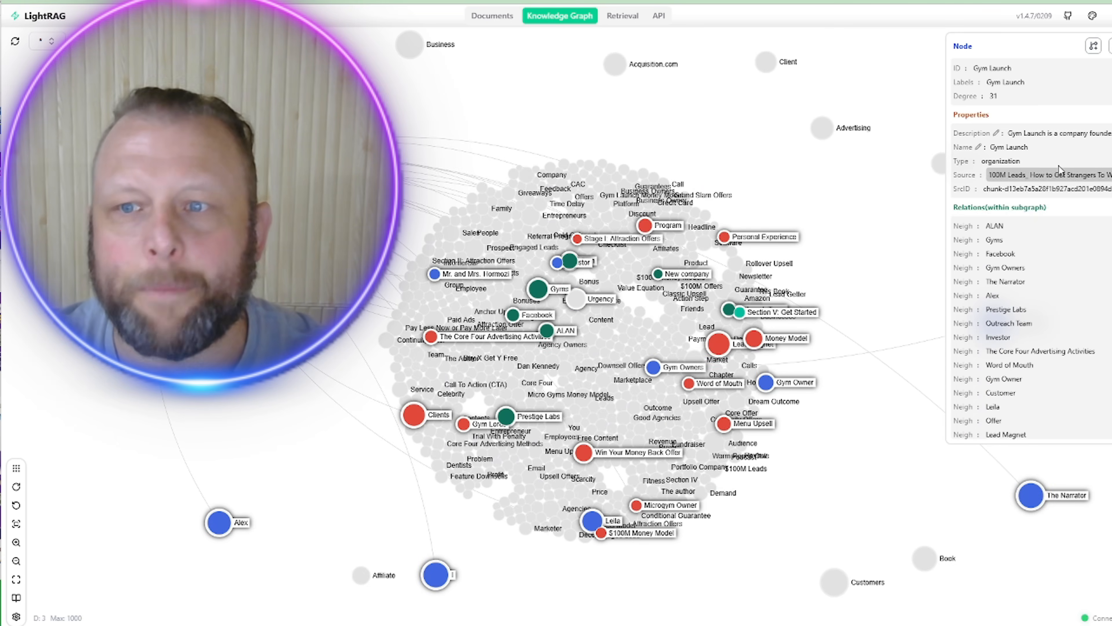
mouse_move(1055, 139)
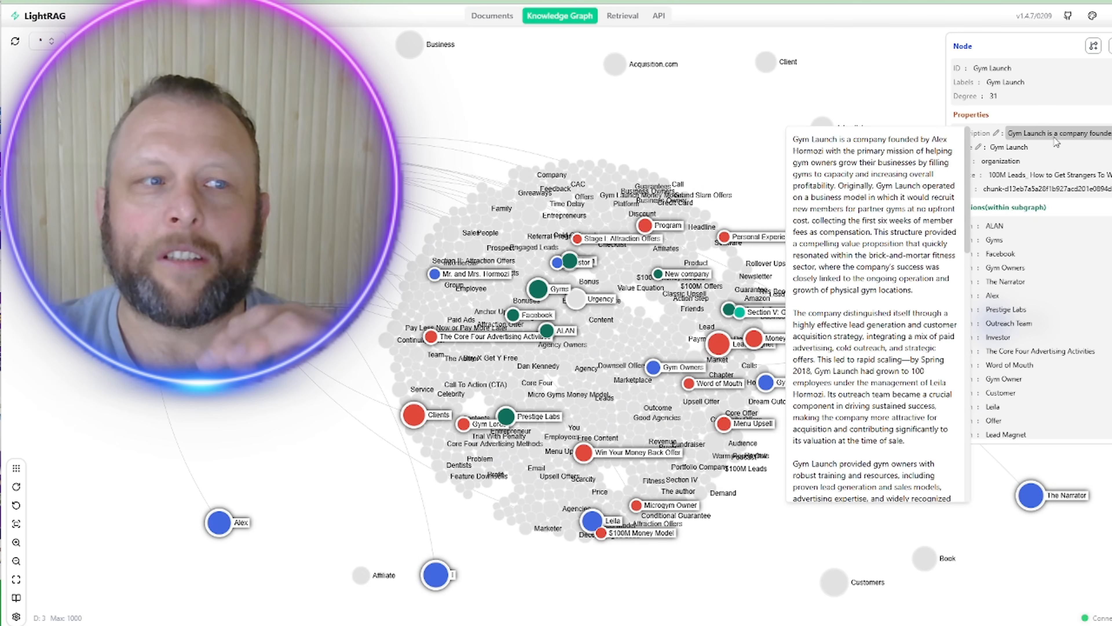
mouse_move(1050, 175)
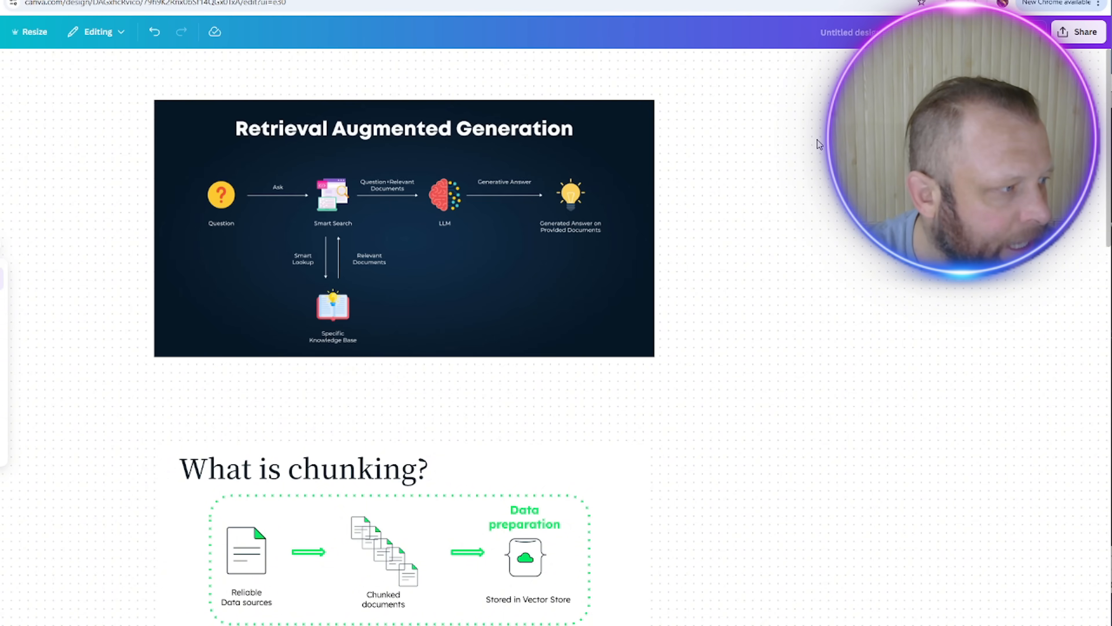
Step: Open OpenRouter's Gemini 2.5 Pro model page, review its providers and highlight the input token price
key(alt+Tab)
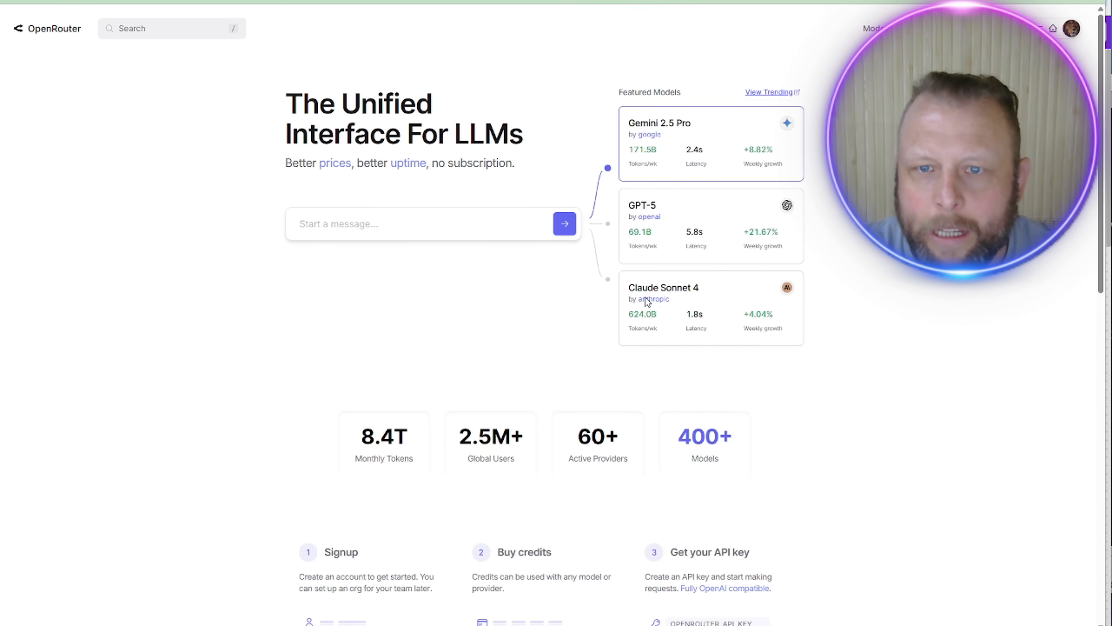
click(739, 127)
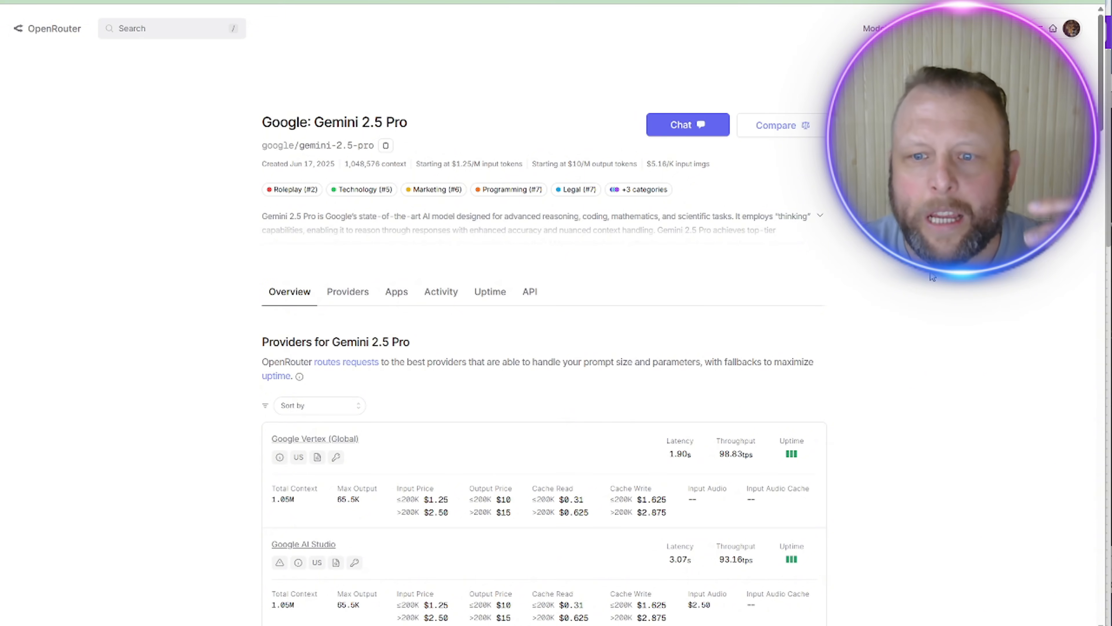
scroll(931, 277, down, 4)
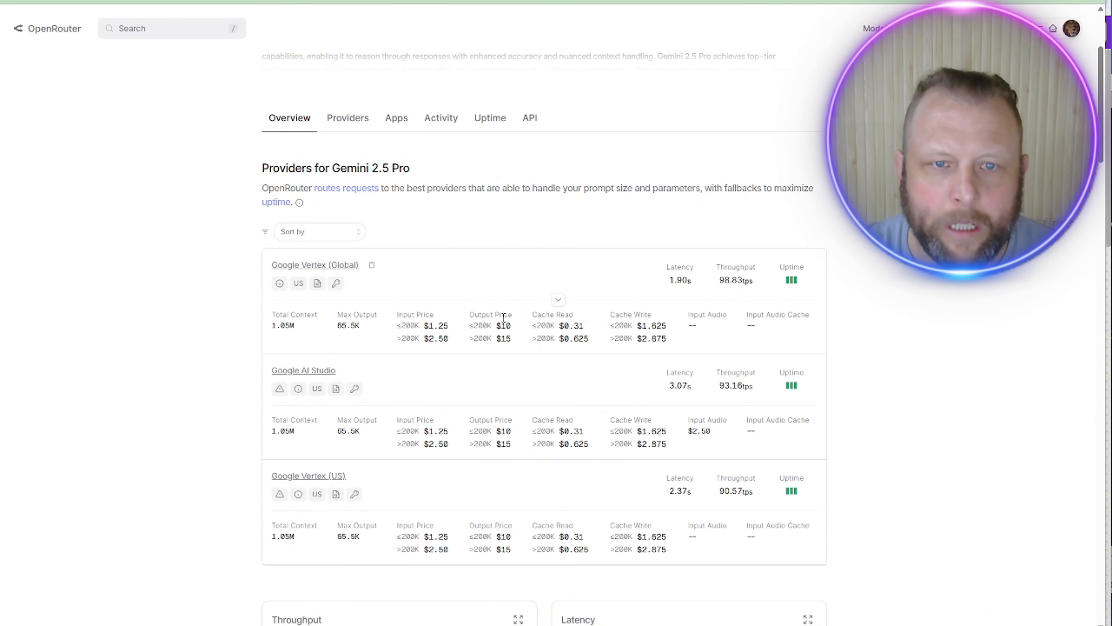
scroll(785, 215, up, 4)
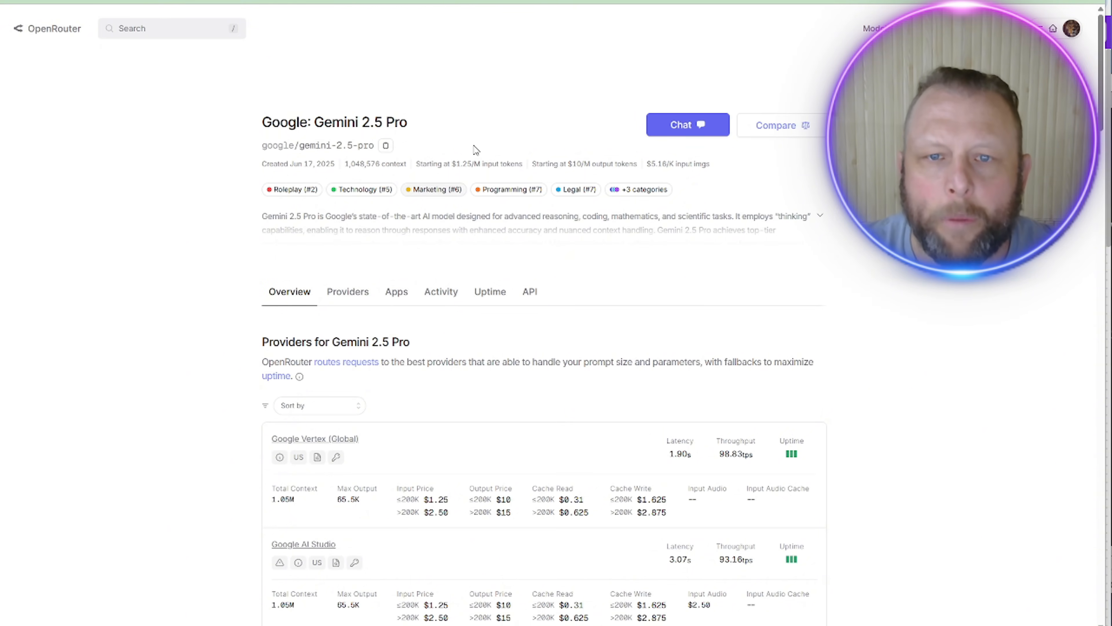
drag(461, 164, 634, 166)
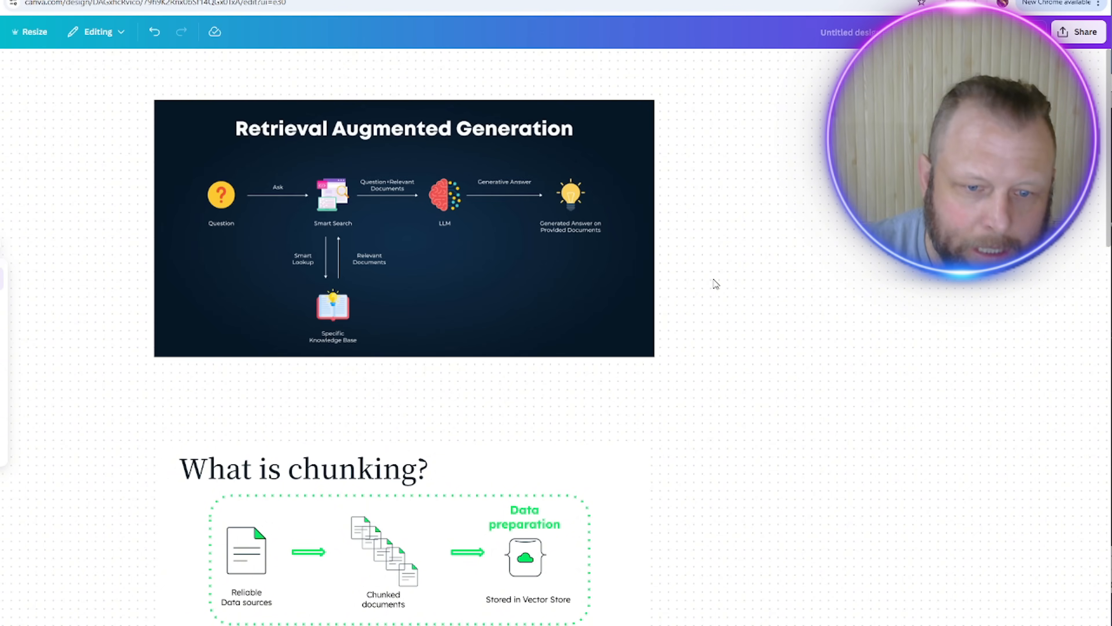
scroll(715, 284, down, 4)
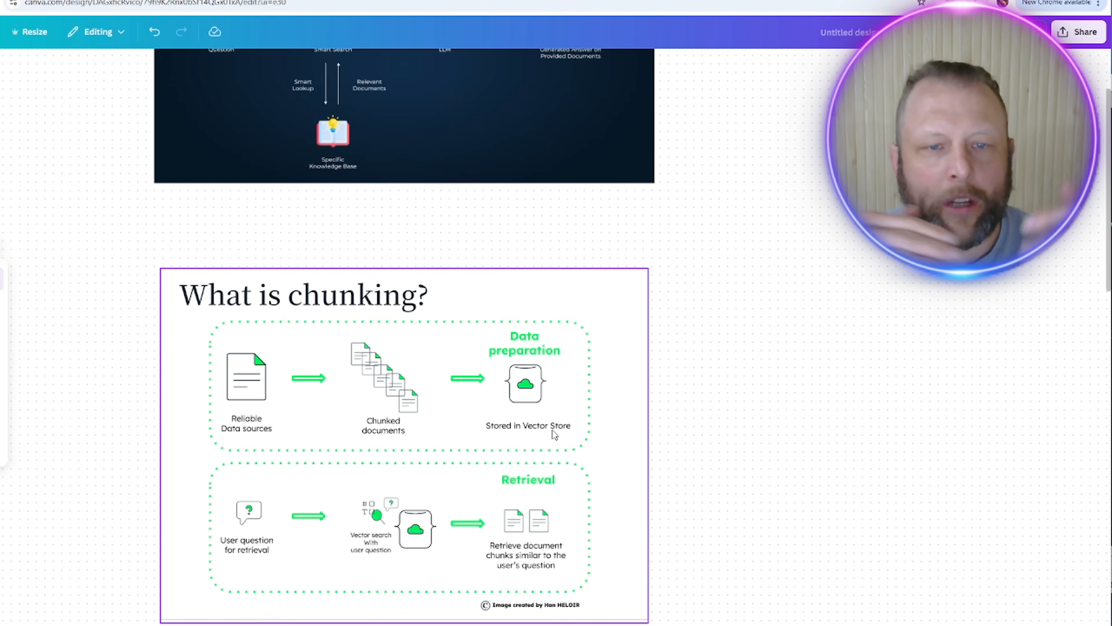
scroll(552, 429, up, 8)
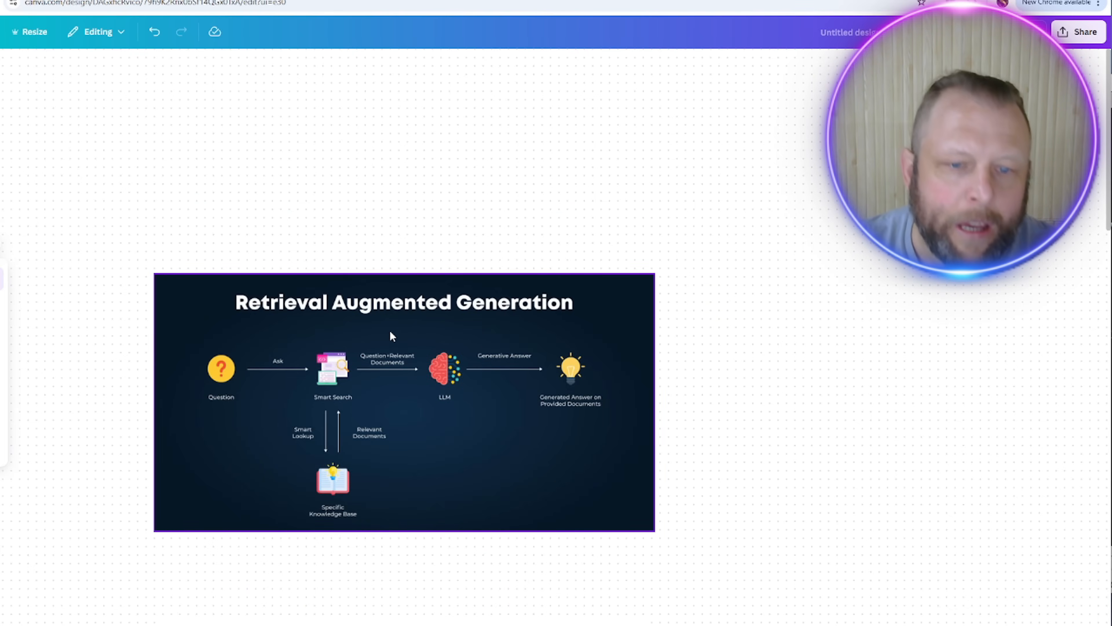
scroll(309, 469, down, 4)
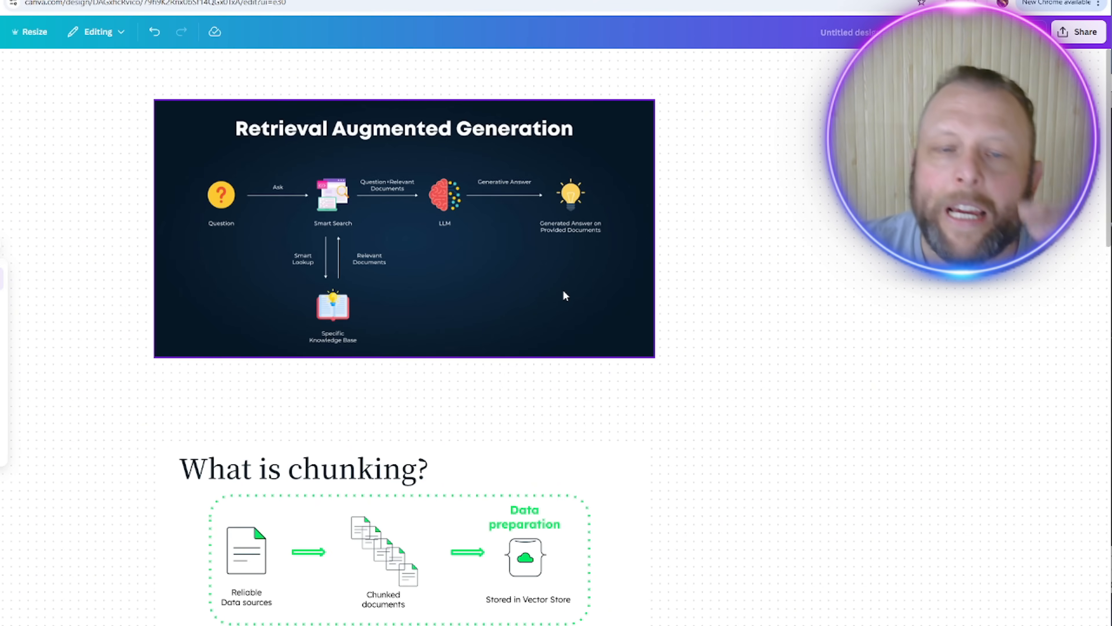
Step: Scroll the Canva whiteboard to the full 'What is chunking?' slide and coloured chunk text example
scroll(539, 304, down, 4)
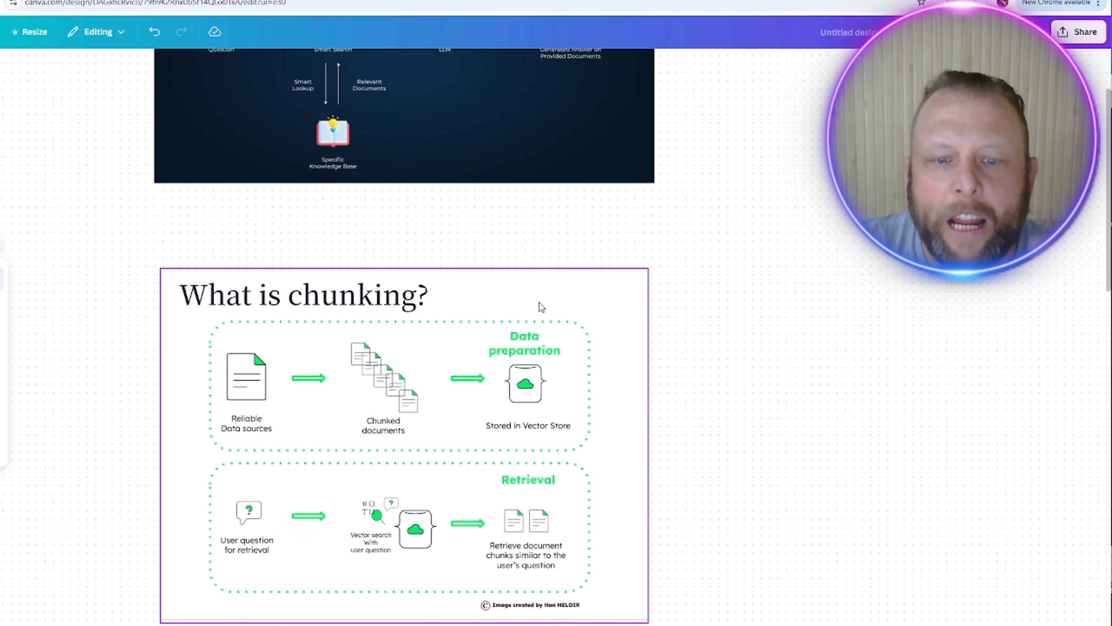
scroll(354, 213, up, 3)
scroll(634, 236, down, 3)
scroll(381, 559, down, 1)
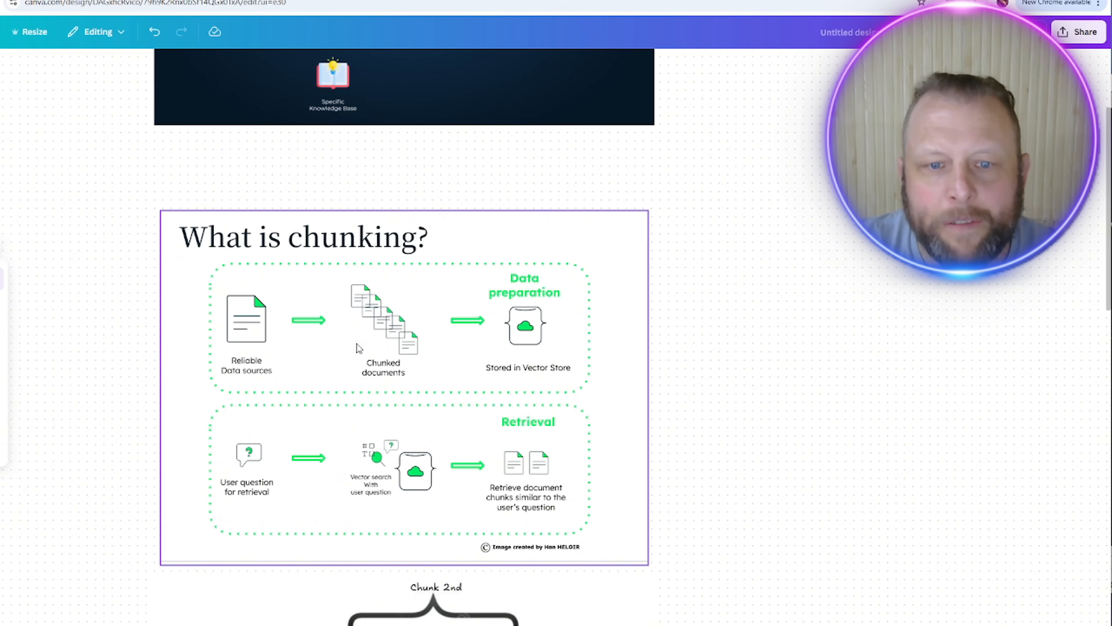
scroll(453, 342, down, 1)
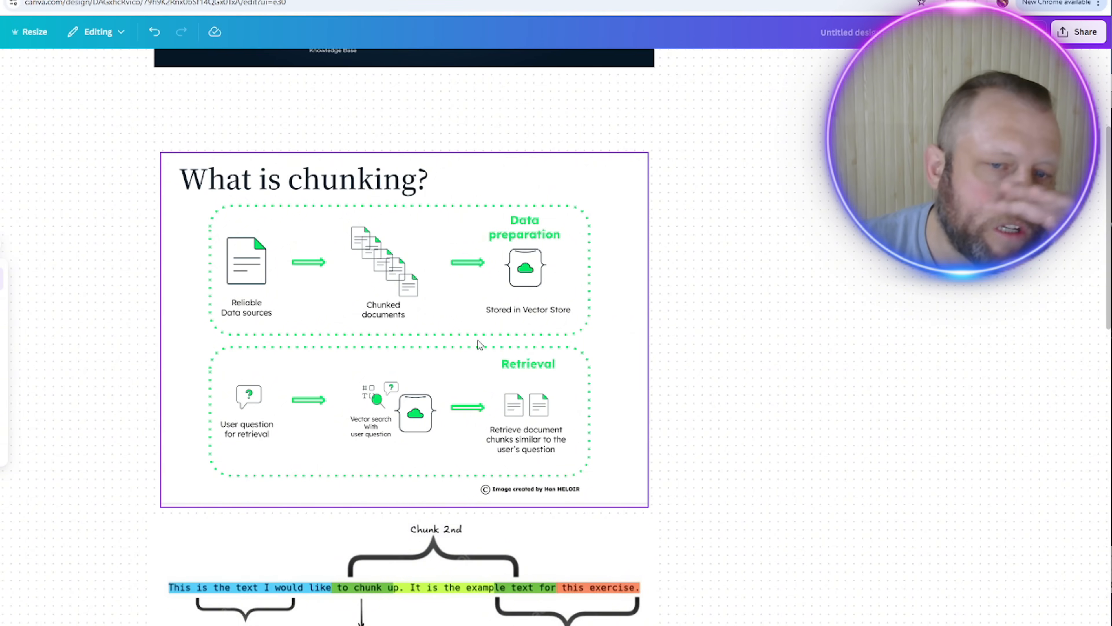
Step: Scroll past the RAG Systems slide and select the people, teams and projects knowledge-graph image
scroll(478, 340, down, 1)
scroll(661, 438, down, 2)
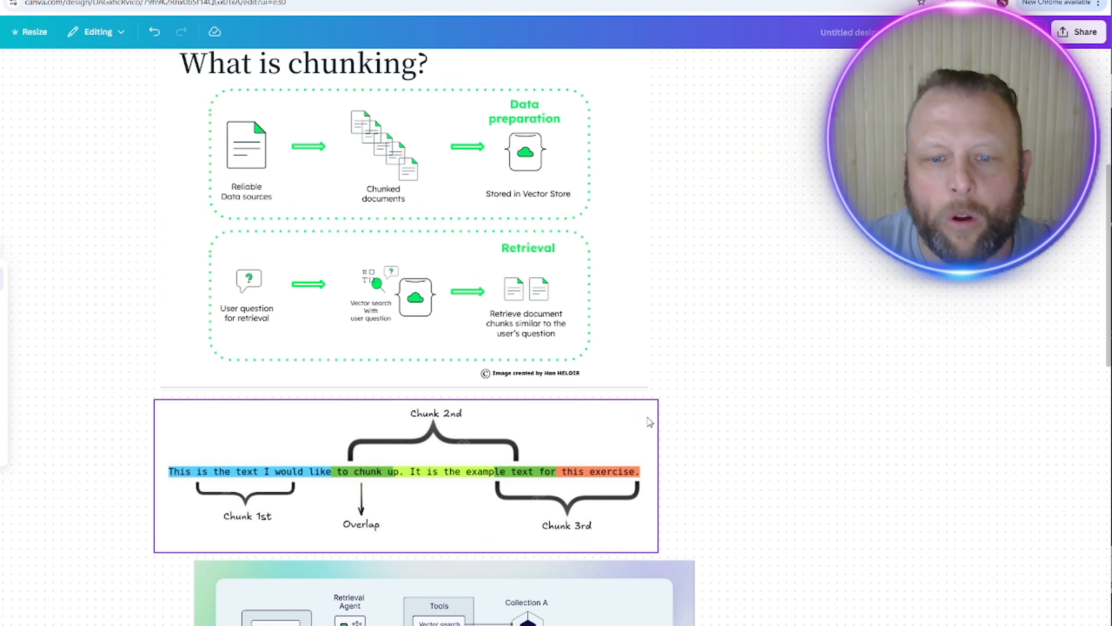
scroll(569, 289, up, 3)
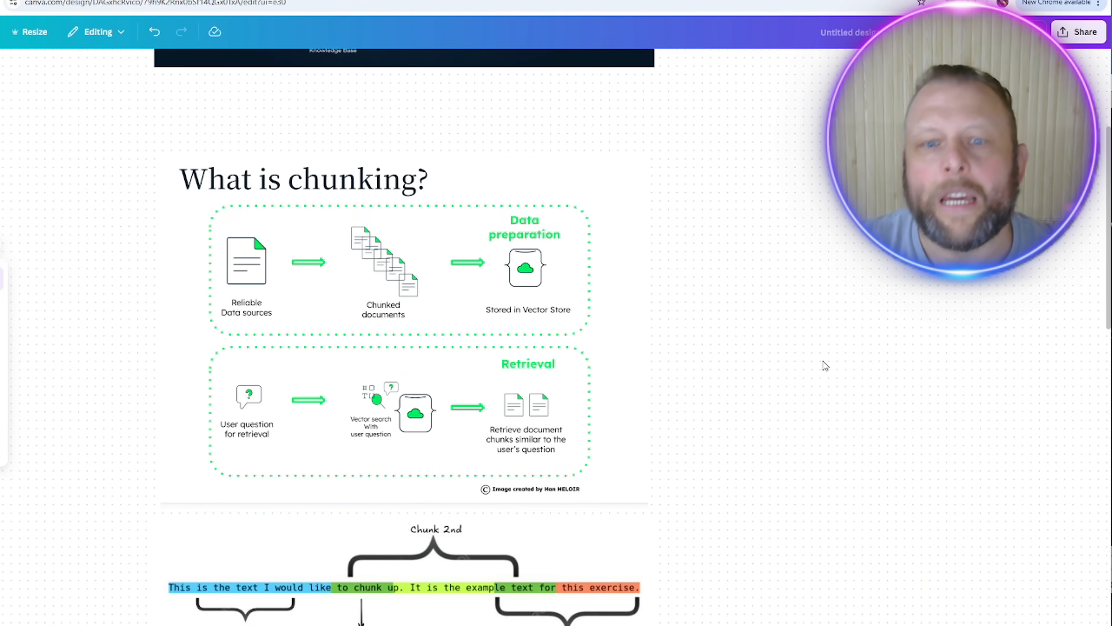
scroll(823, 365, down, 2)
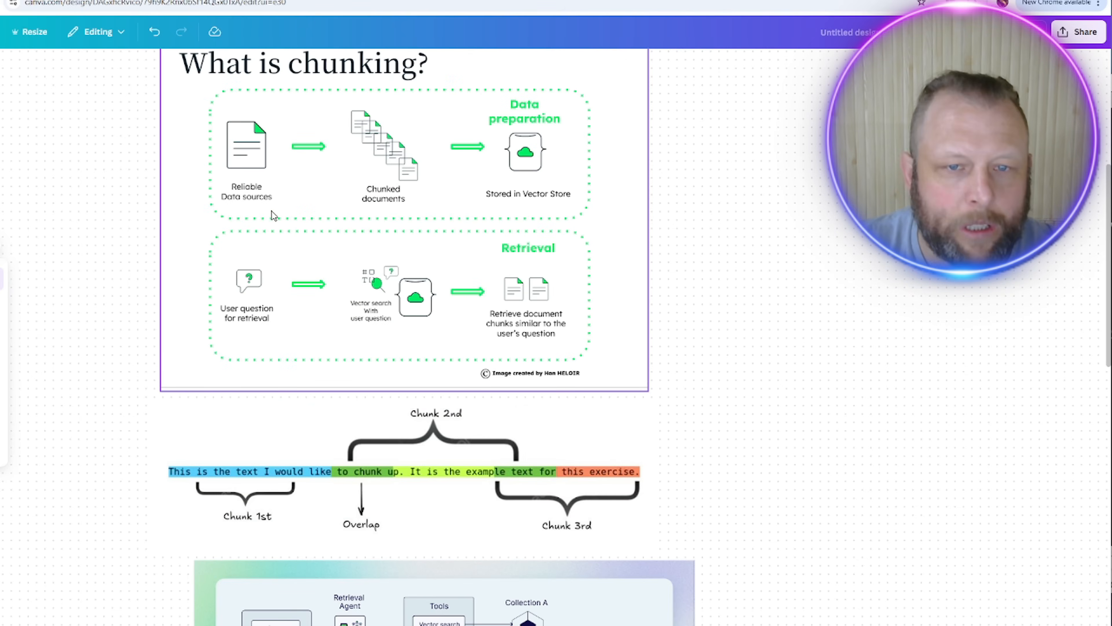
scroll(784, 407, down, 1)
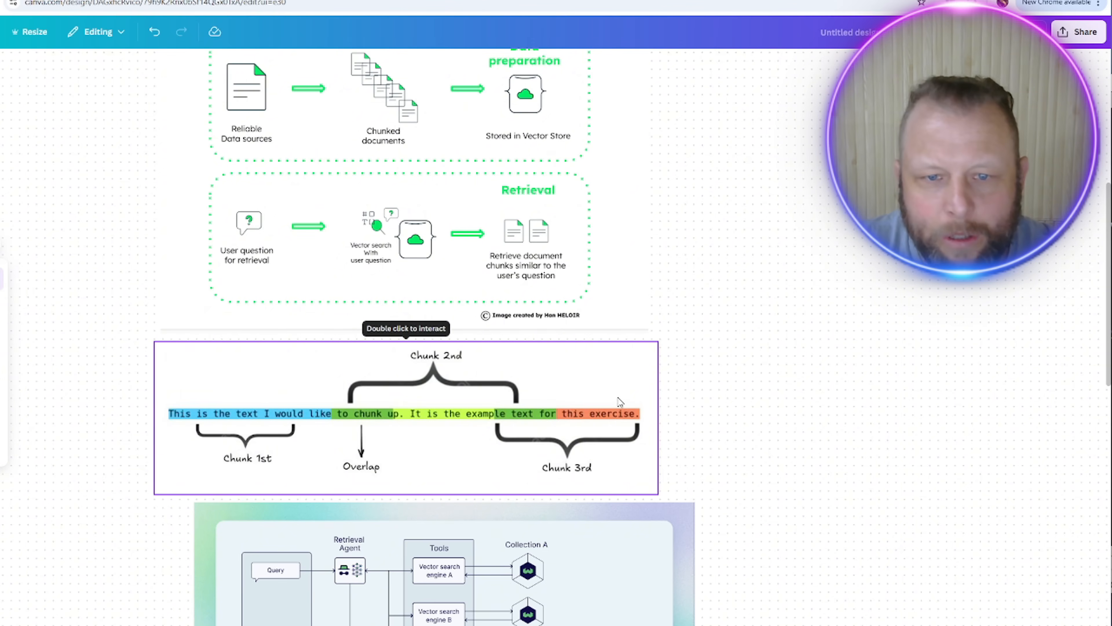
scroll(616, 393, down, 2)
scroll(616, 392, down, 1)
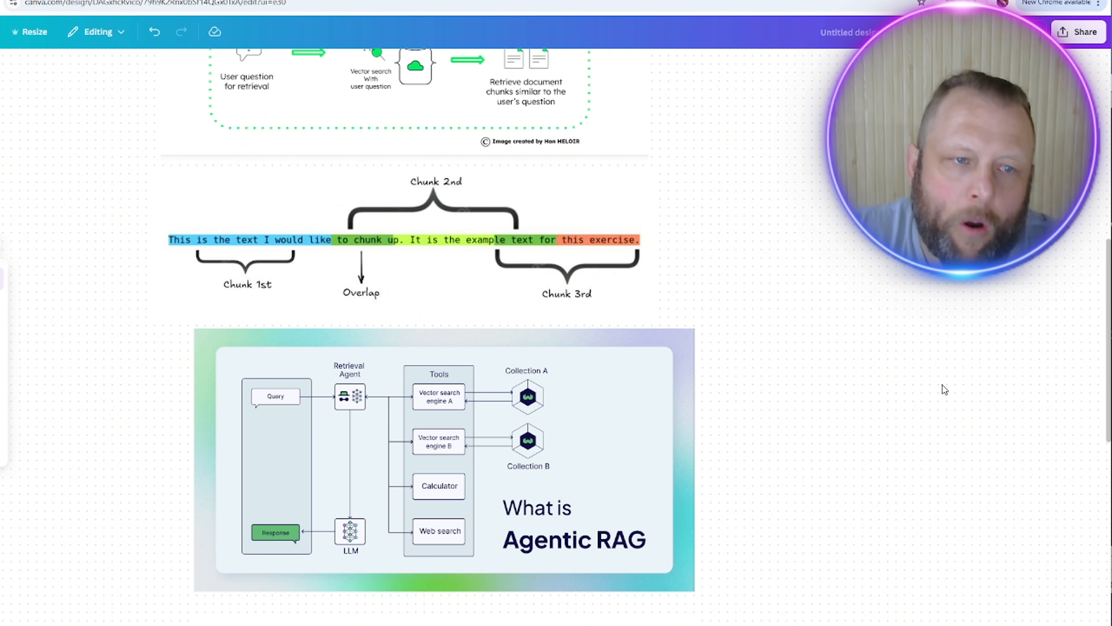
scroll(942, 385, down, 4)
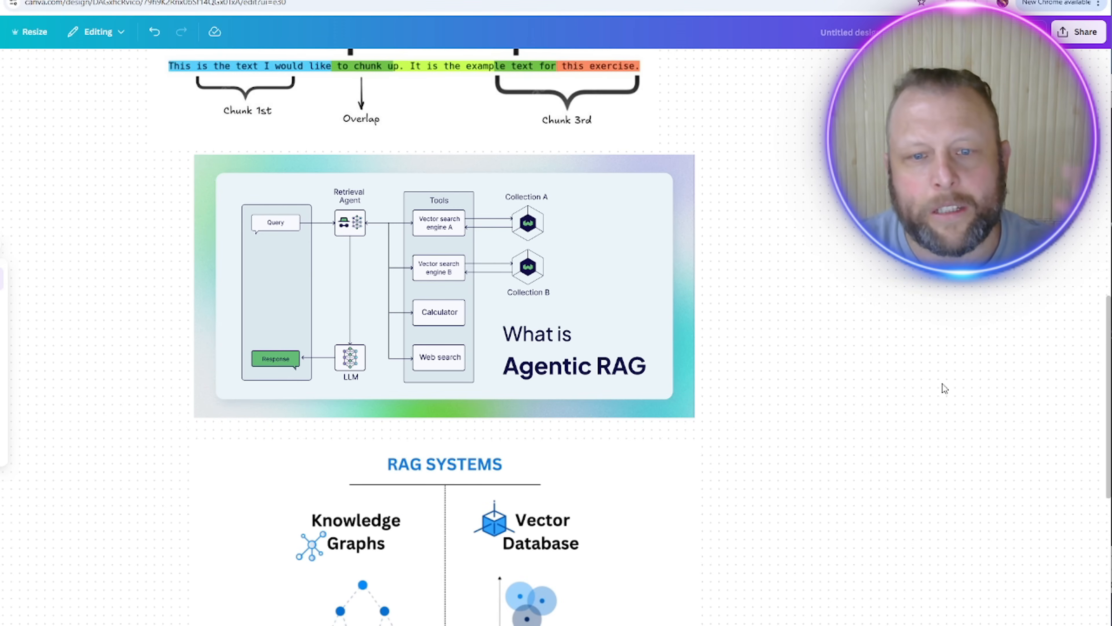
scroll(861, 395, down, 1)
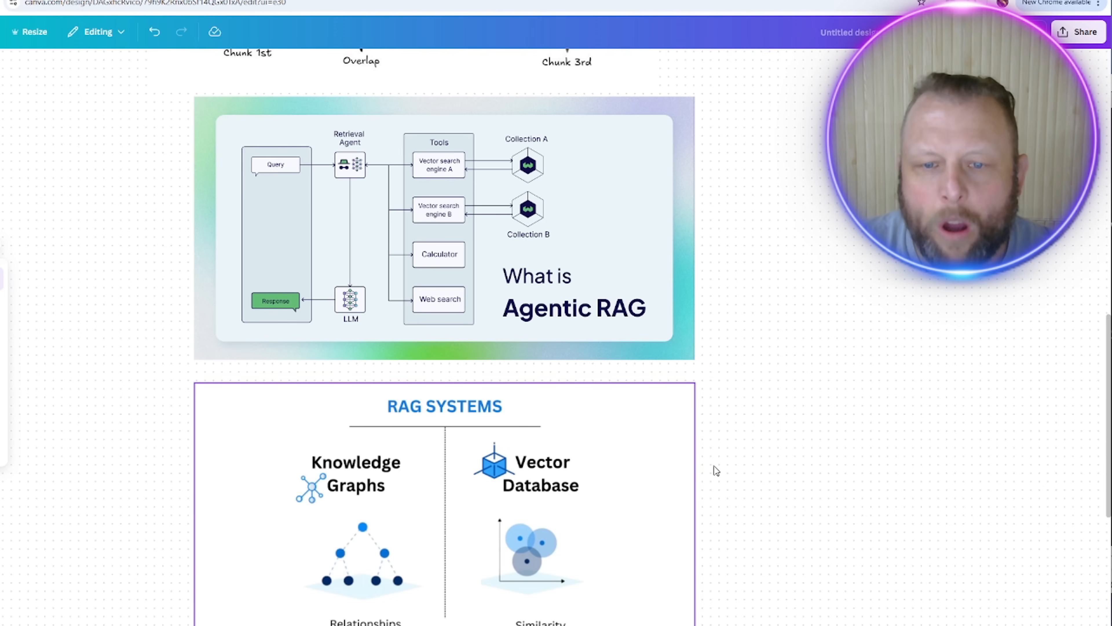
scroll(850, 424, up, 4)
scroll(849, 424, up, 10)
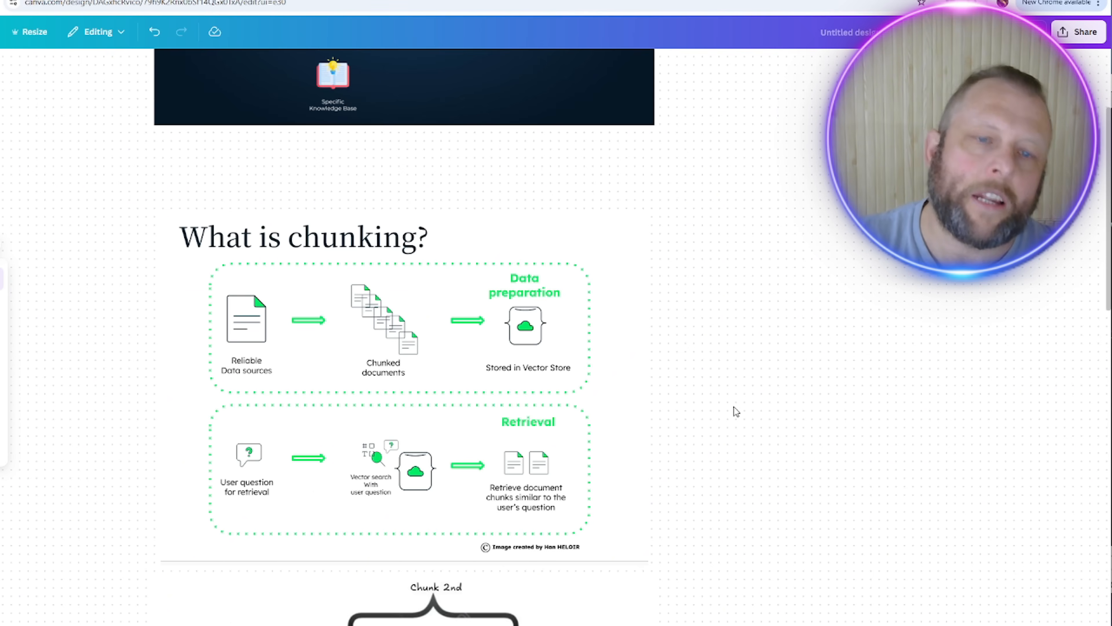
scroll(733, 407, down, 3)
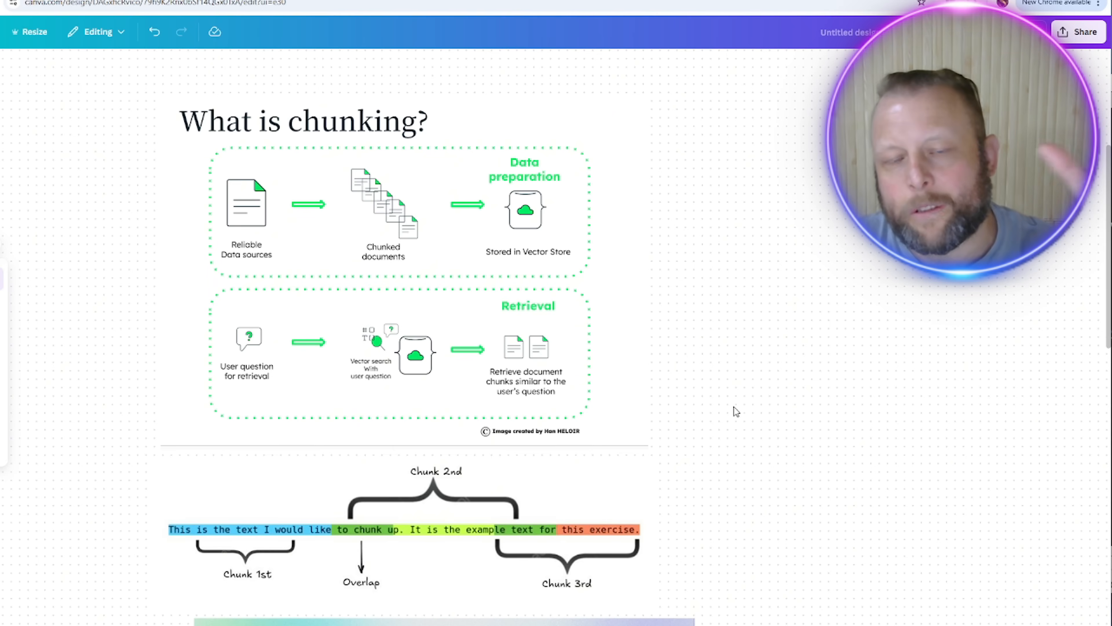
scroll(733, 407, down, 3)
scroll(736, 409, down, 3)
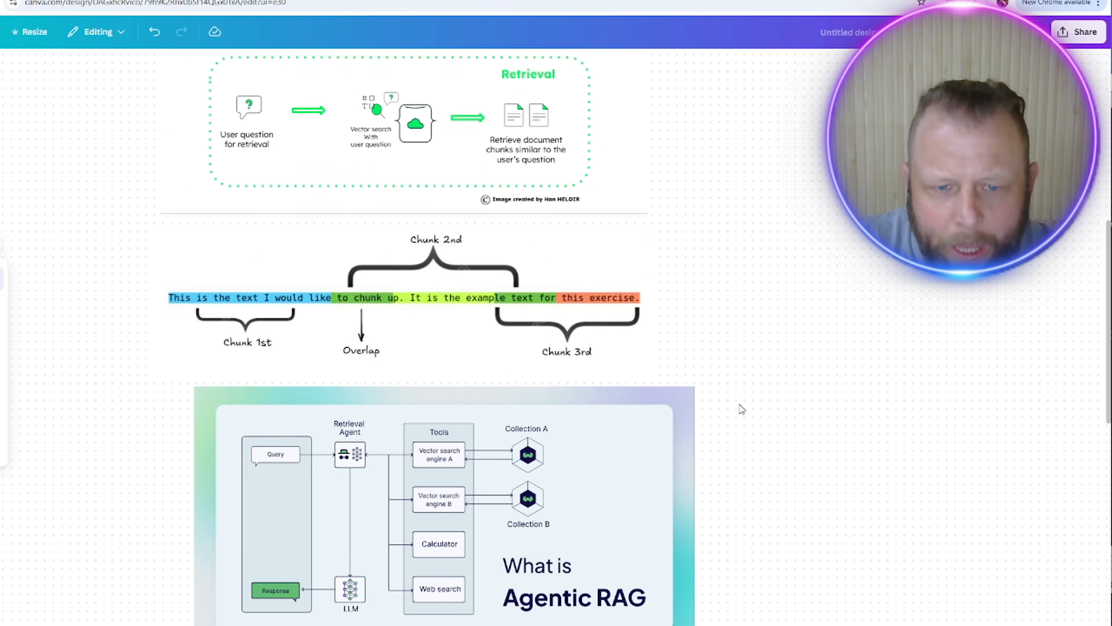
scroll(883, 339, down, 3)
scroll(882, 341, down, 6)
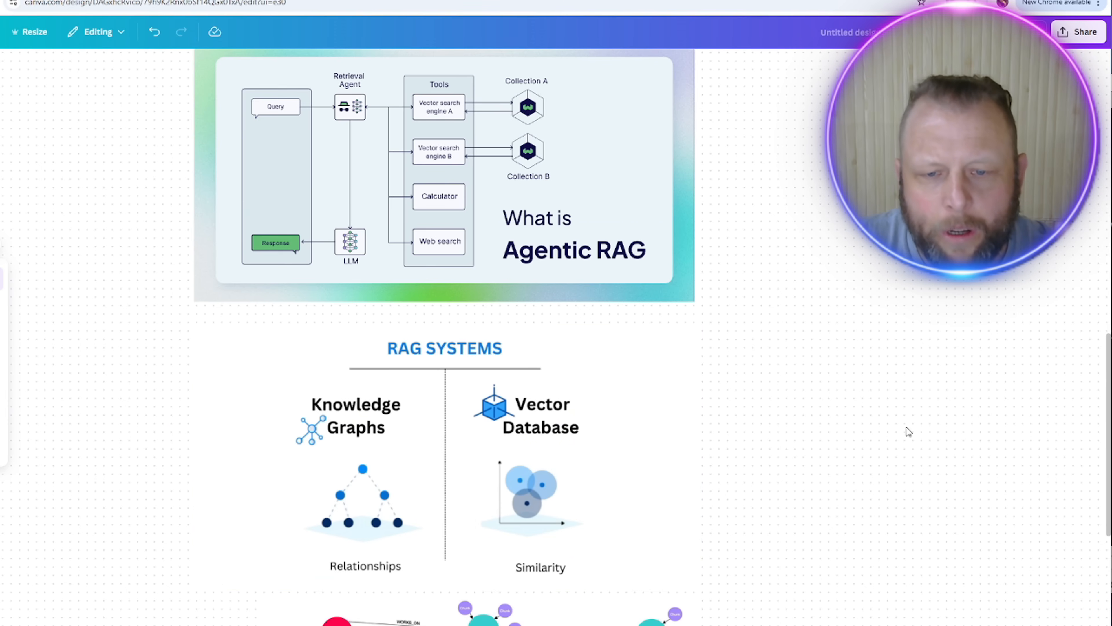
scroll(905, 429, down, 7)
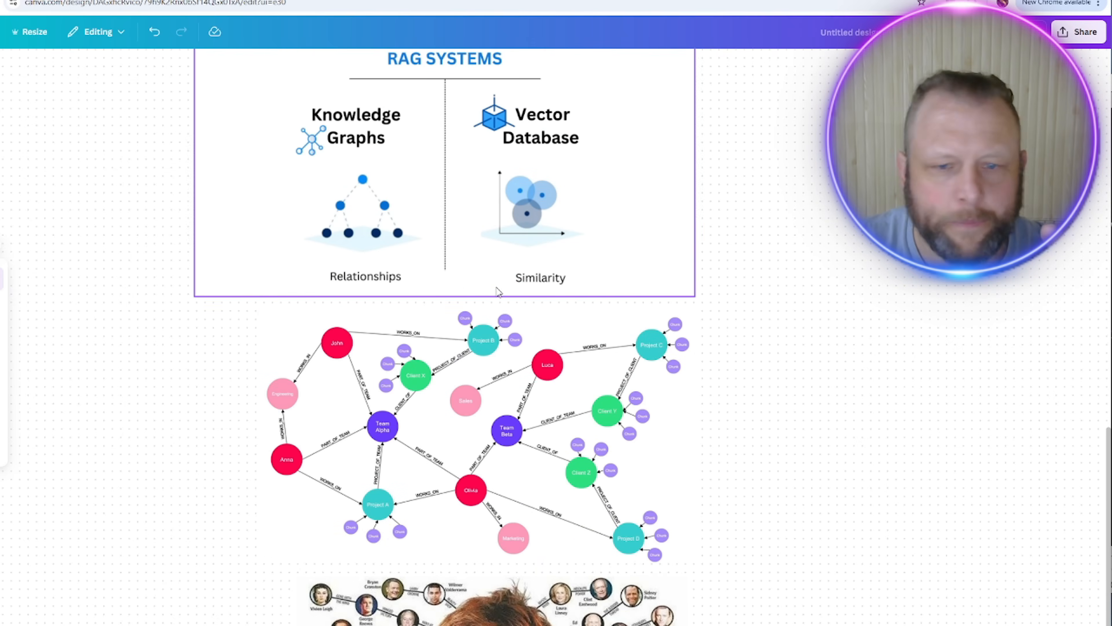
click(420, 401)
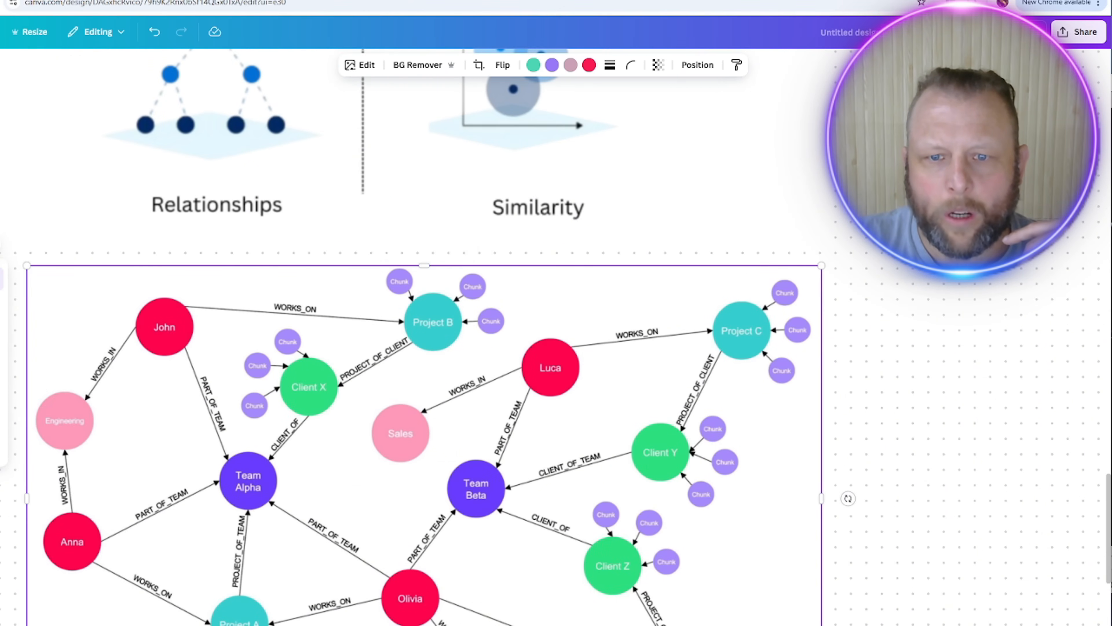
Step: Scroll below the knowledge graph to the image of actors linked through shared films
scroll(869, 435, down, 2)
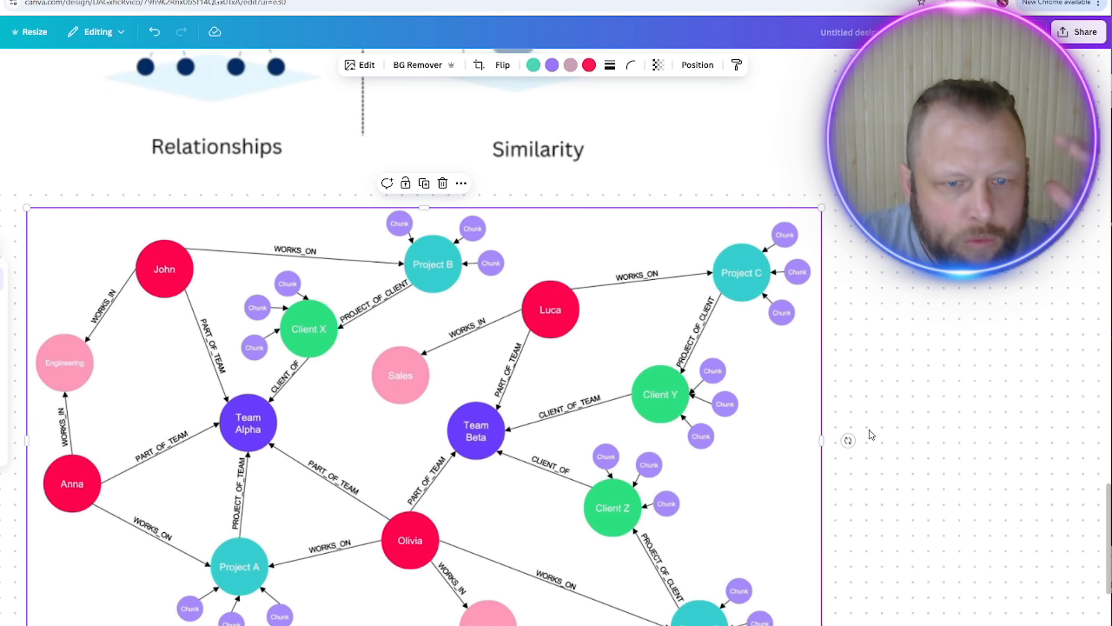
scroll(869, 429, down, 2)
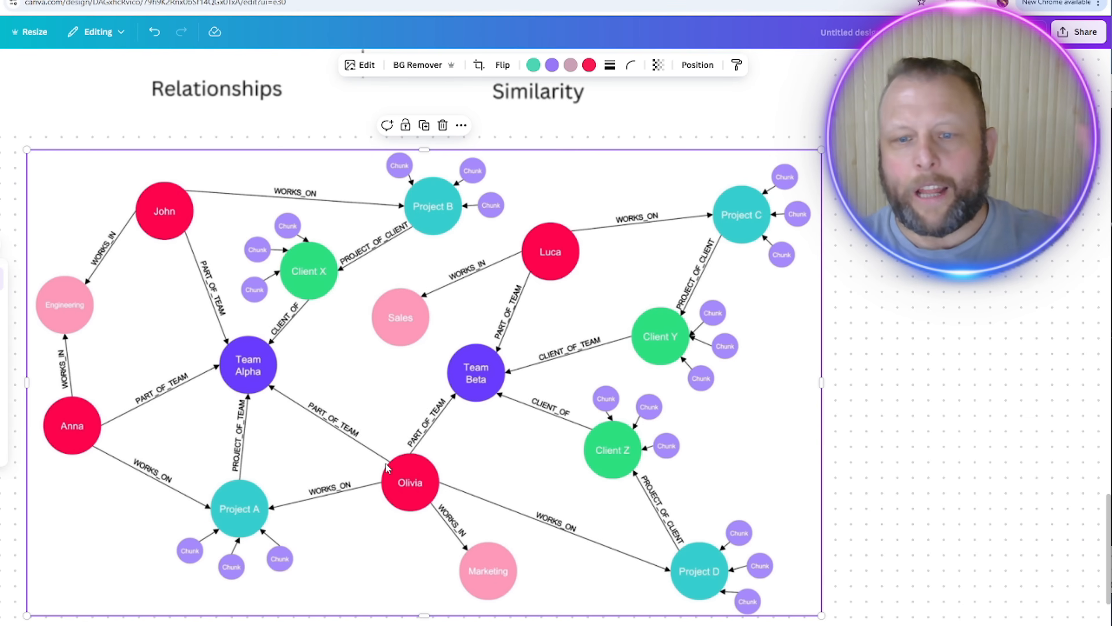
scroll(486, 364, down, 10)
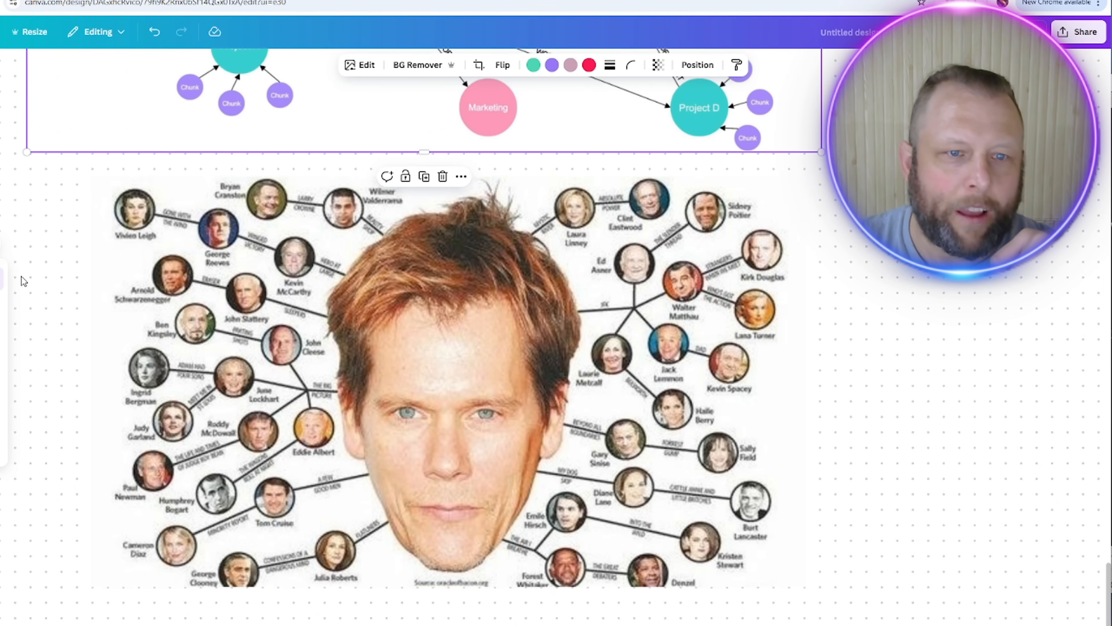
drag(148, 443, 146, 444)
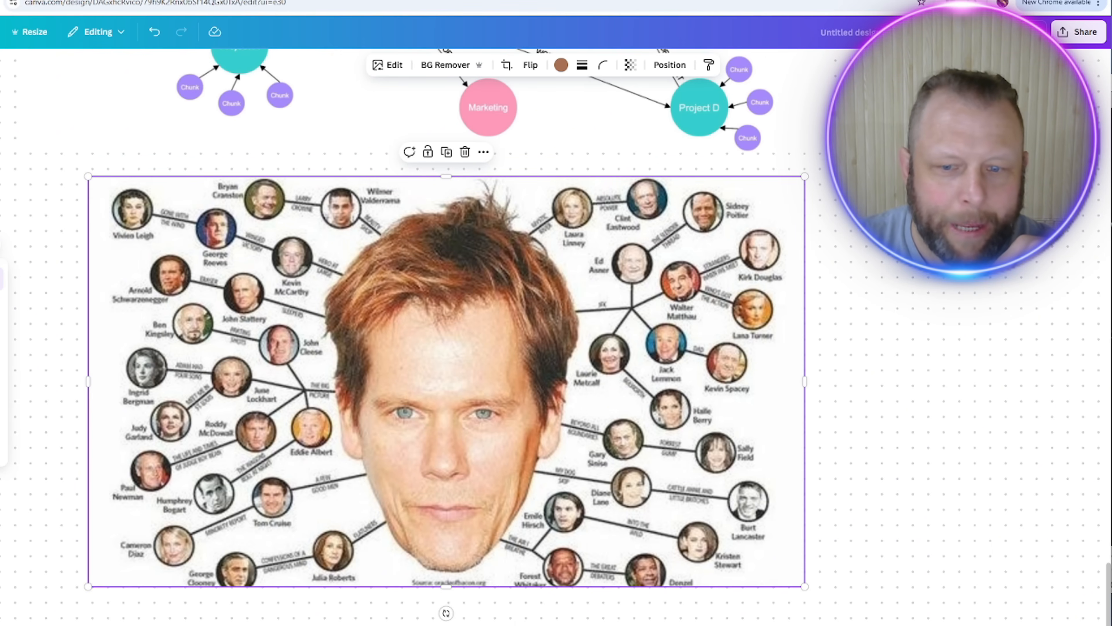
scroll(542, 362, down, 3)
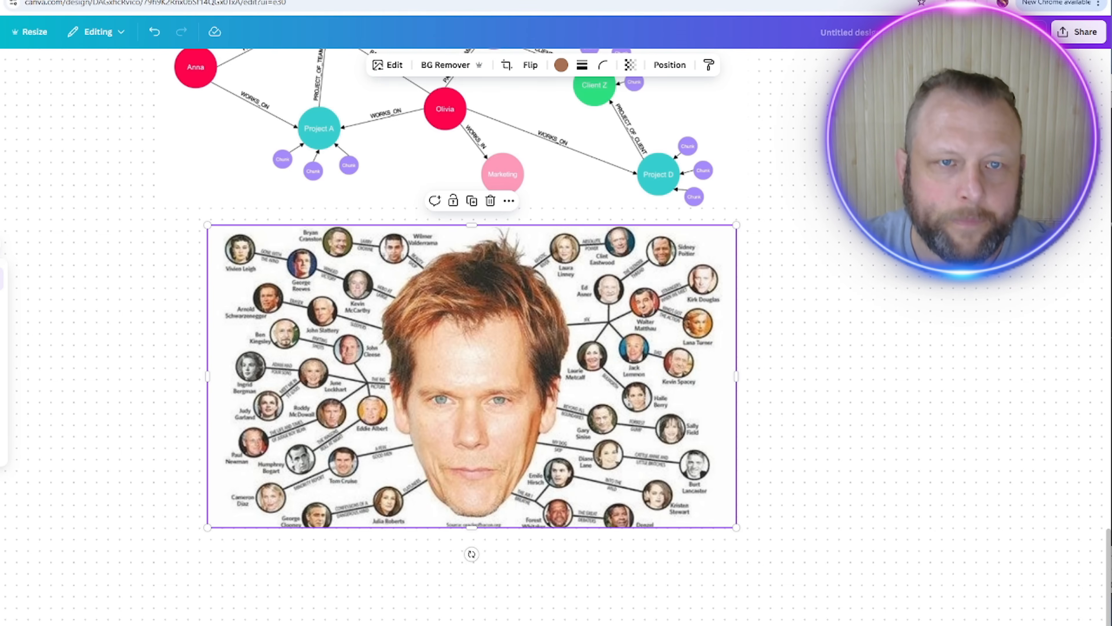
Step: Open a new Chrome tab and search Google for 'n8n'
key(ctrl+t)
text(google)
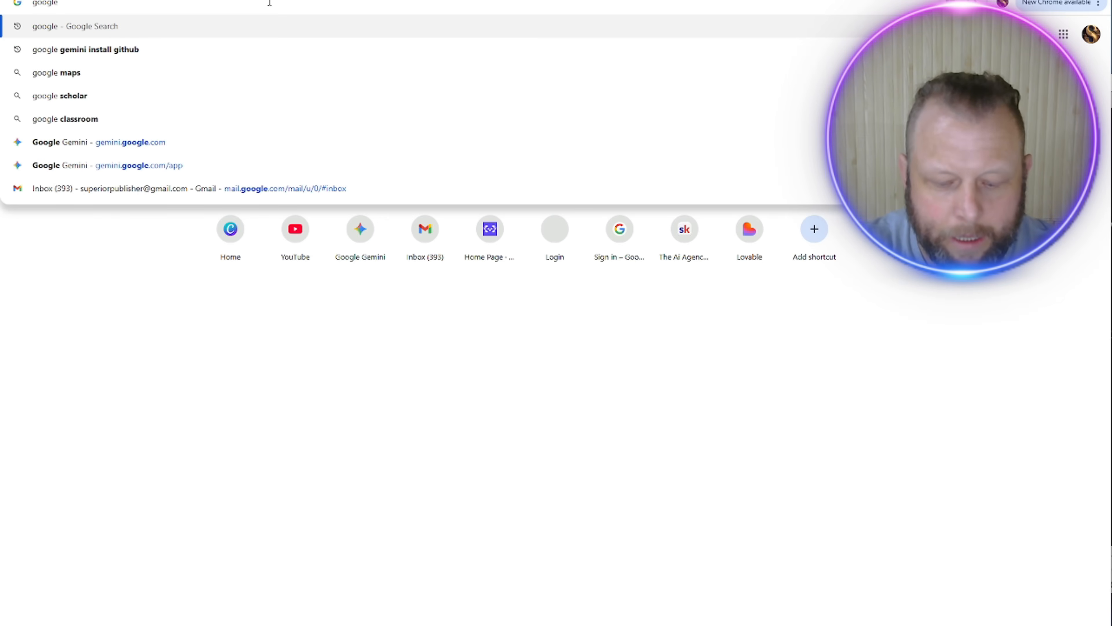
key(Return)
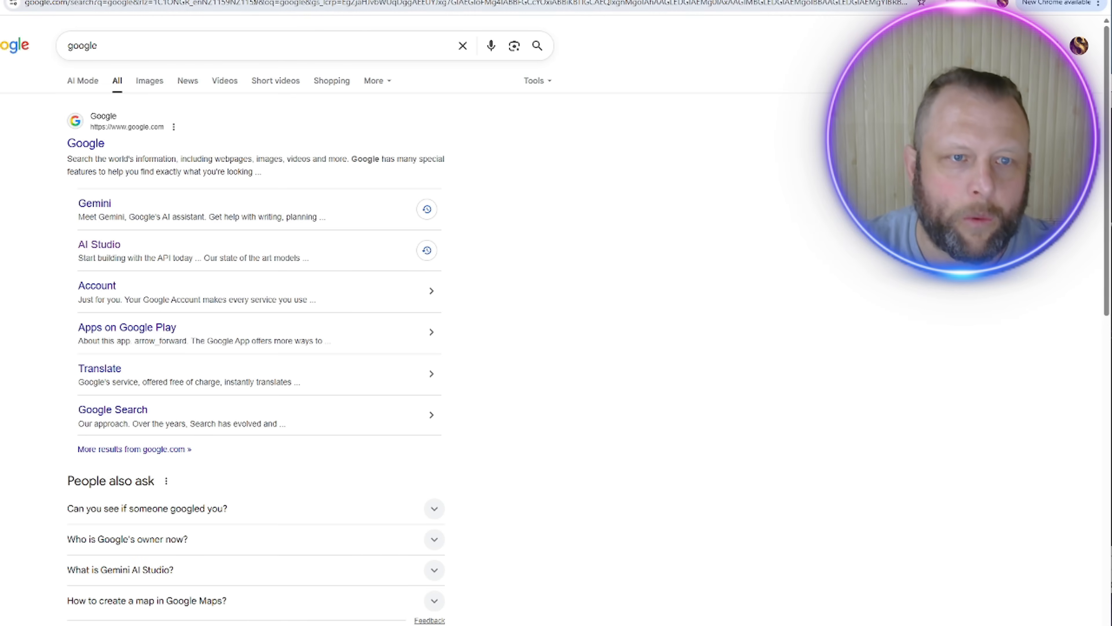
double_click(168, 42)
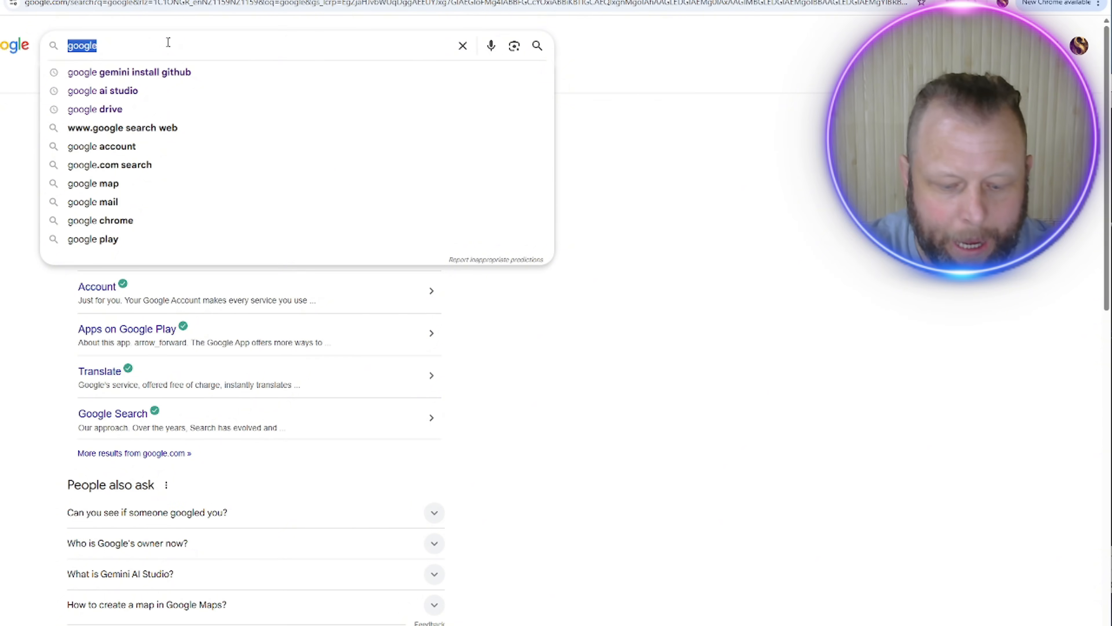
text(n8n)
key(Return)
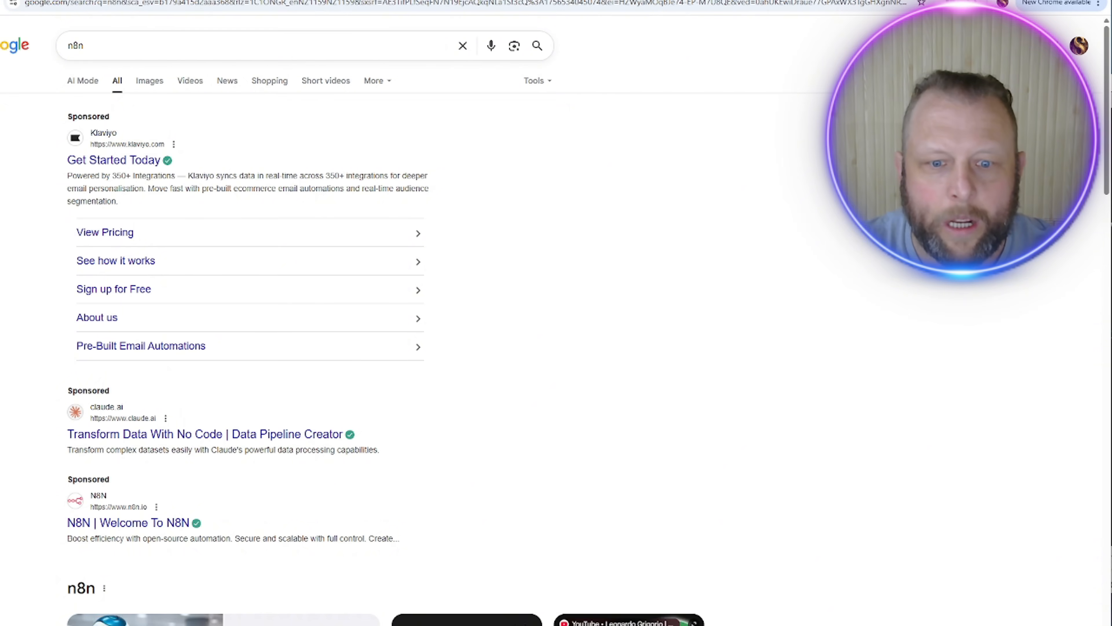
Step: Show n8n image results and preview the Reddit N8N Assistant workflow image
click(149, 80)
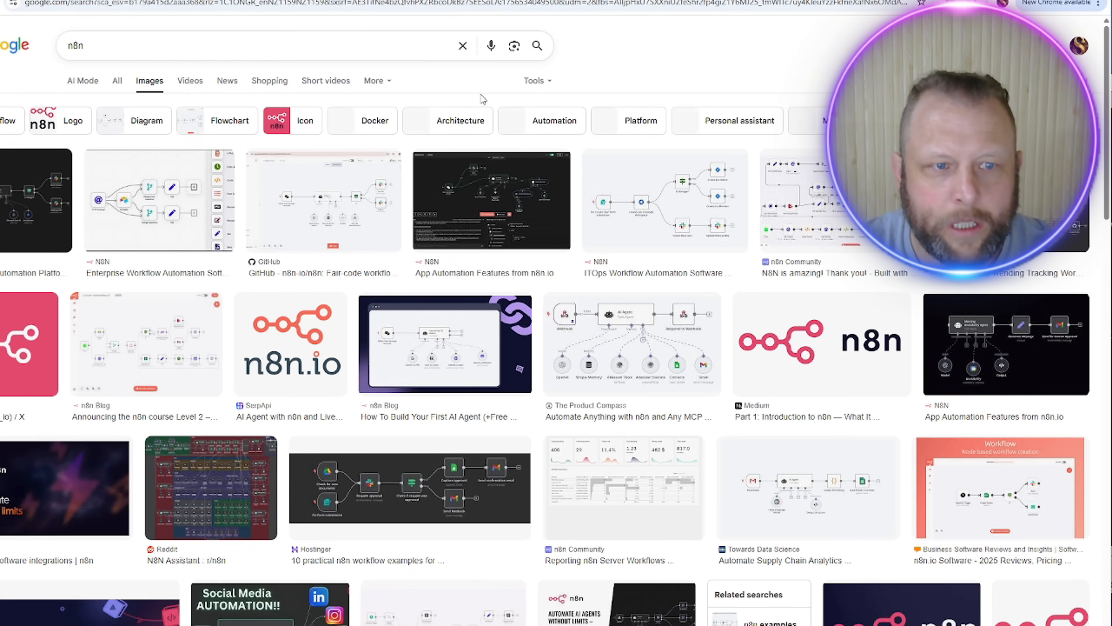
click(224, 477)
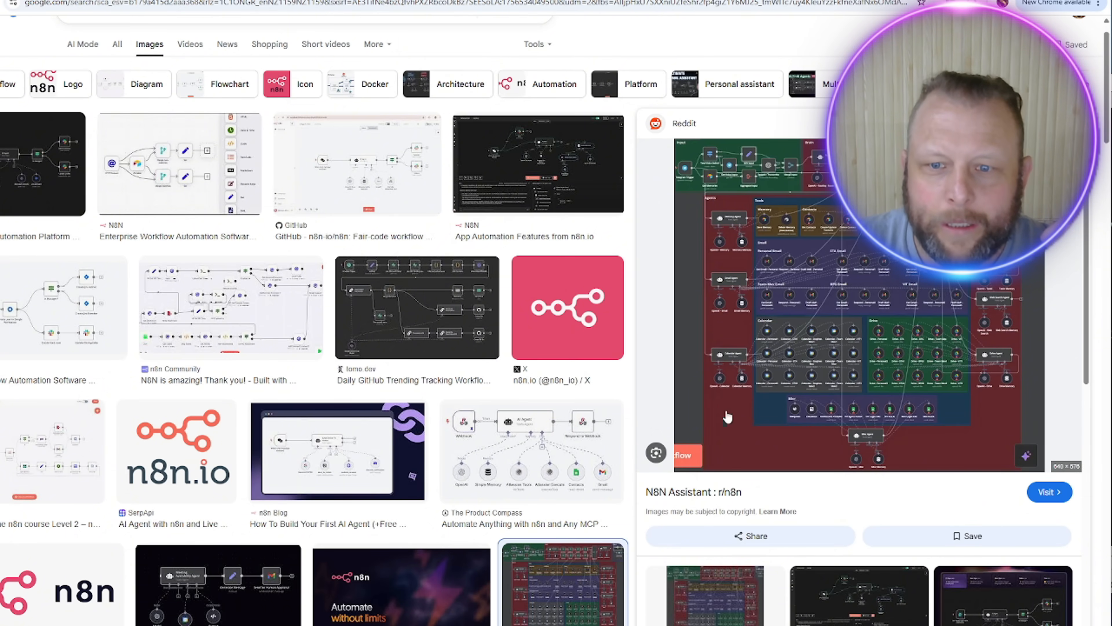
scroll(325, 104, up, 1)
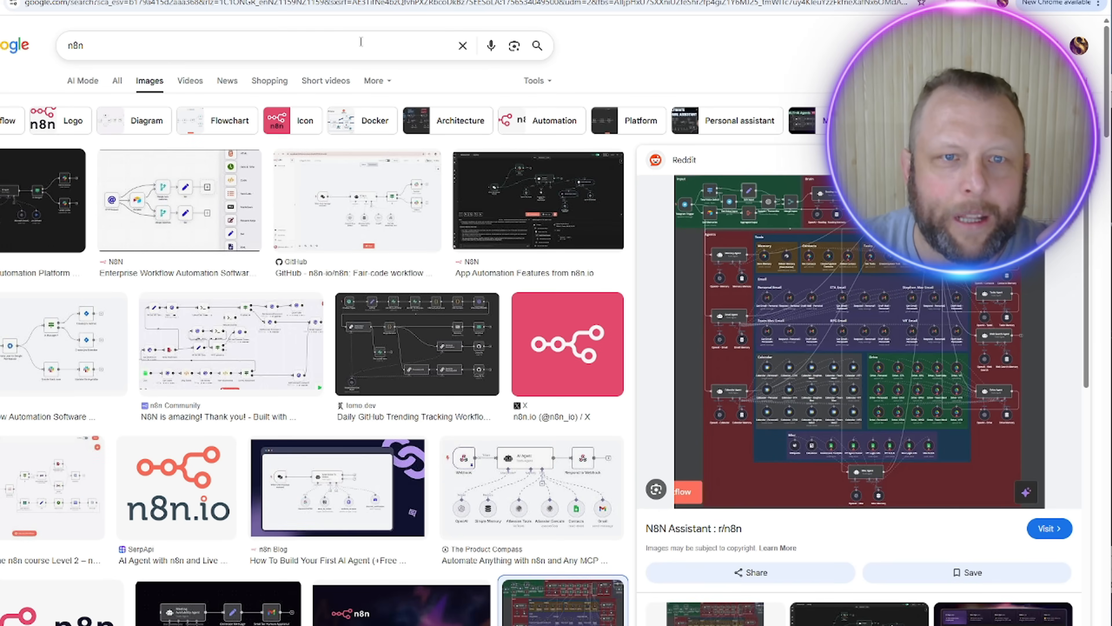
click(329, 44)
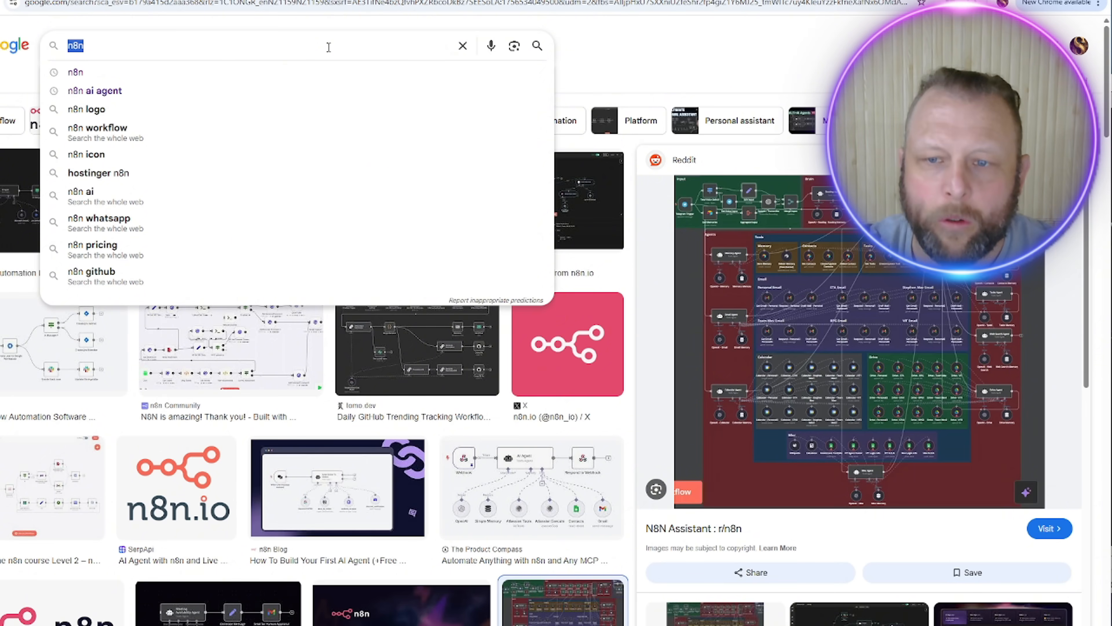
Step: Search images for 'graph rag' and preview the YouTube 'Graph RAG: Improving RAG with Knowledge Graphs' video
text(g)
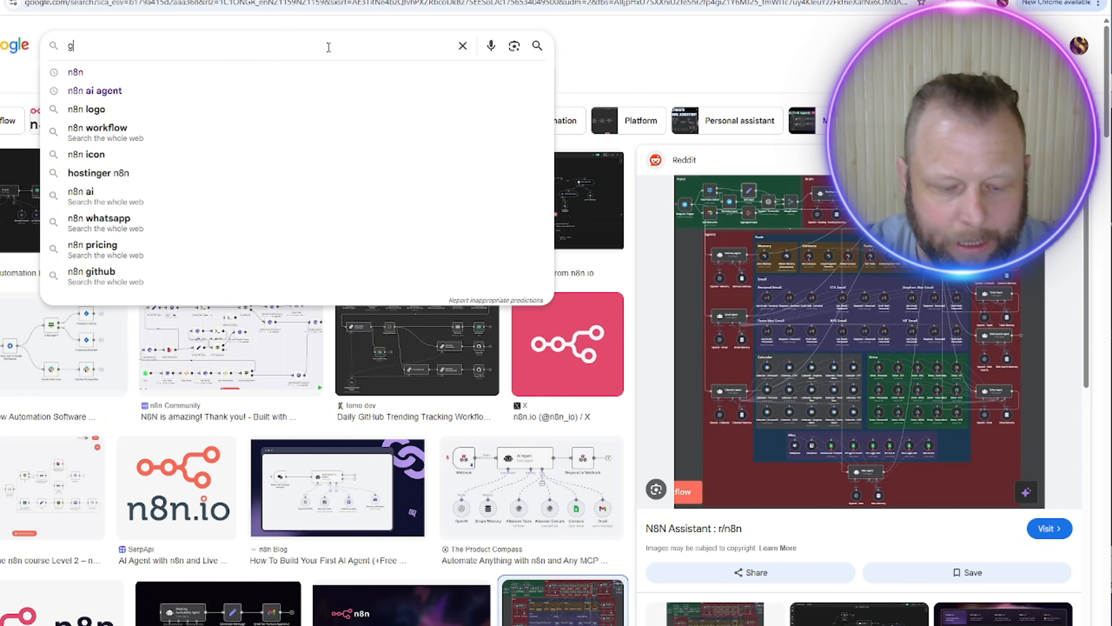
text(raph rag)
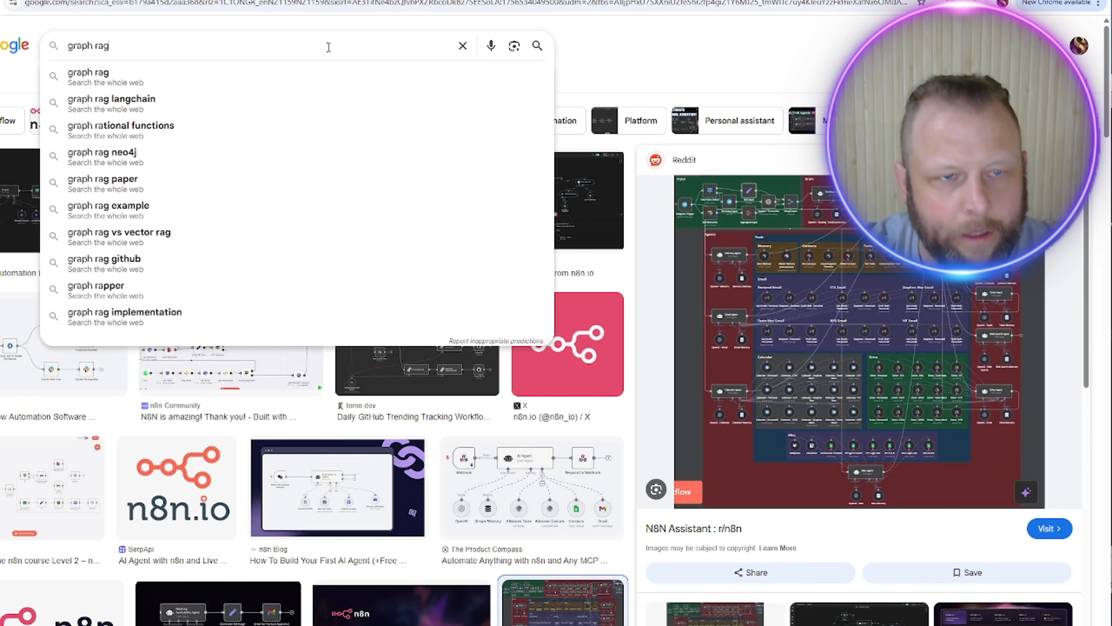
key(Return)
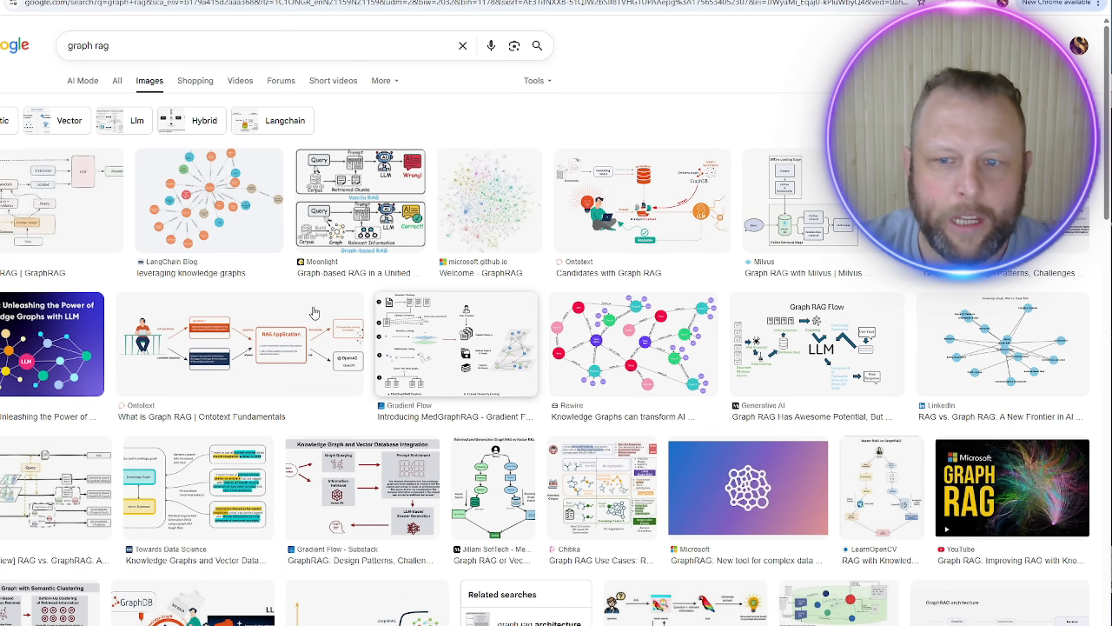
click(1017, 486)
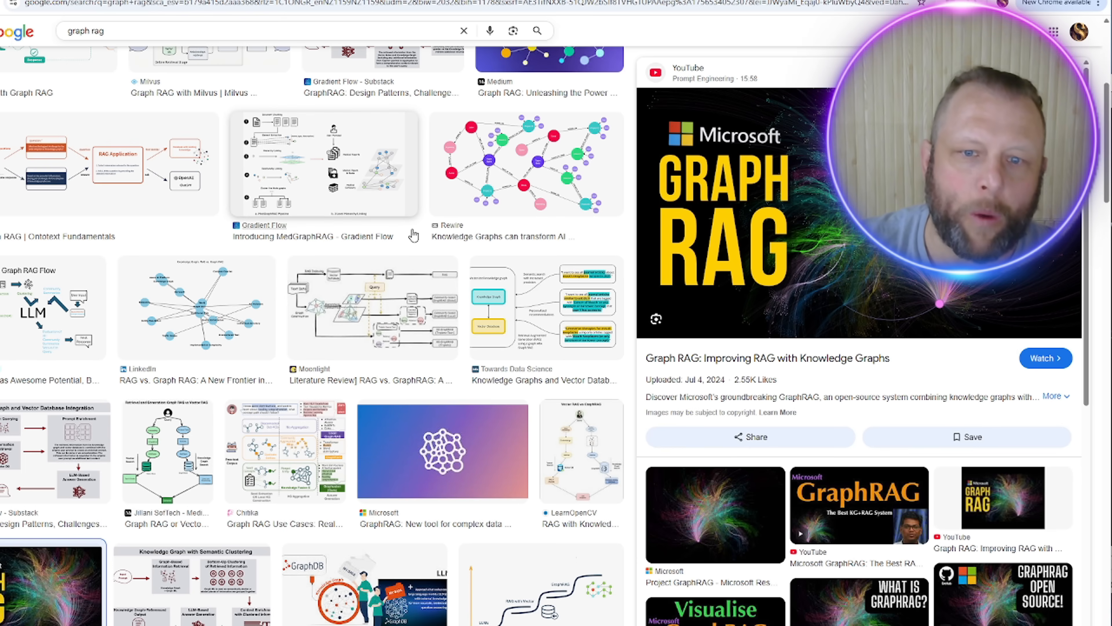
scroll(413, 237, down, 6)
scroll(413, 237, down, 6)
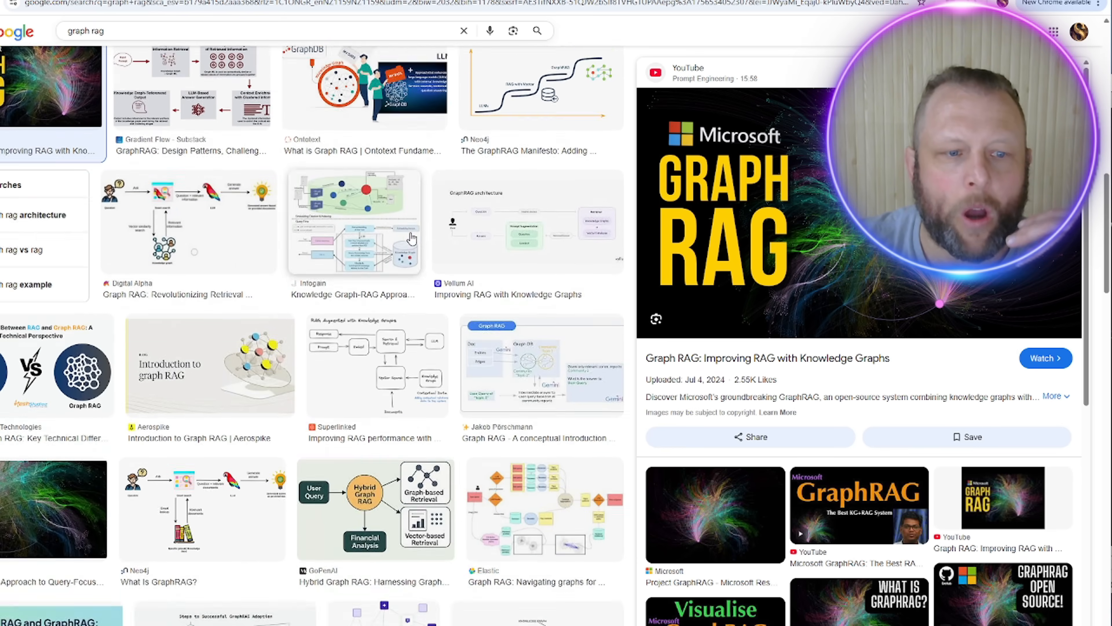
scroll(411, 238, down, 6)
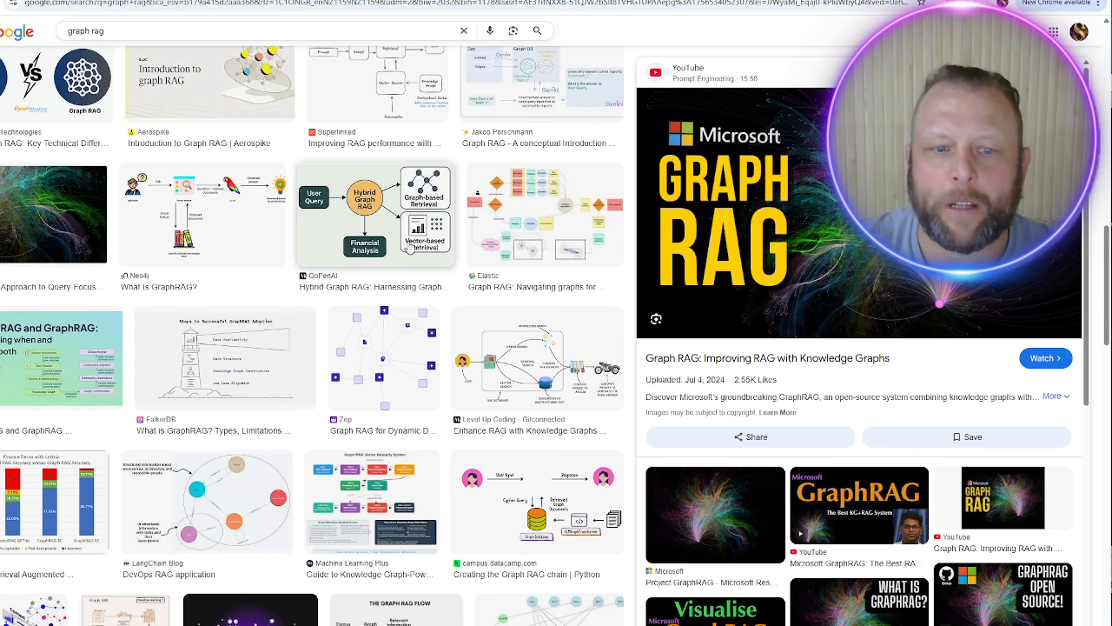
scroll(409, 248, down, 2)
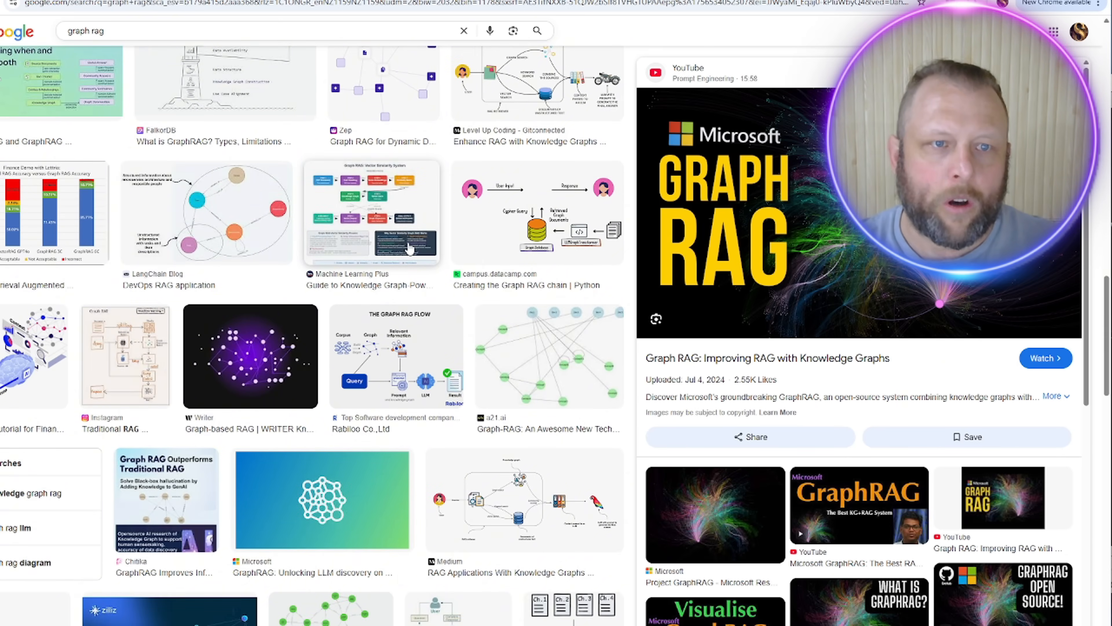
double_click(222, 34)
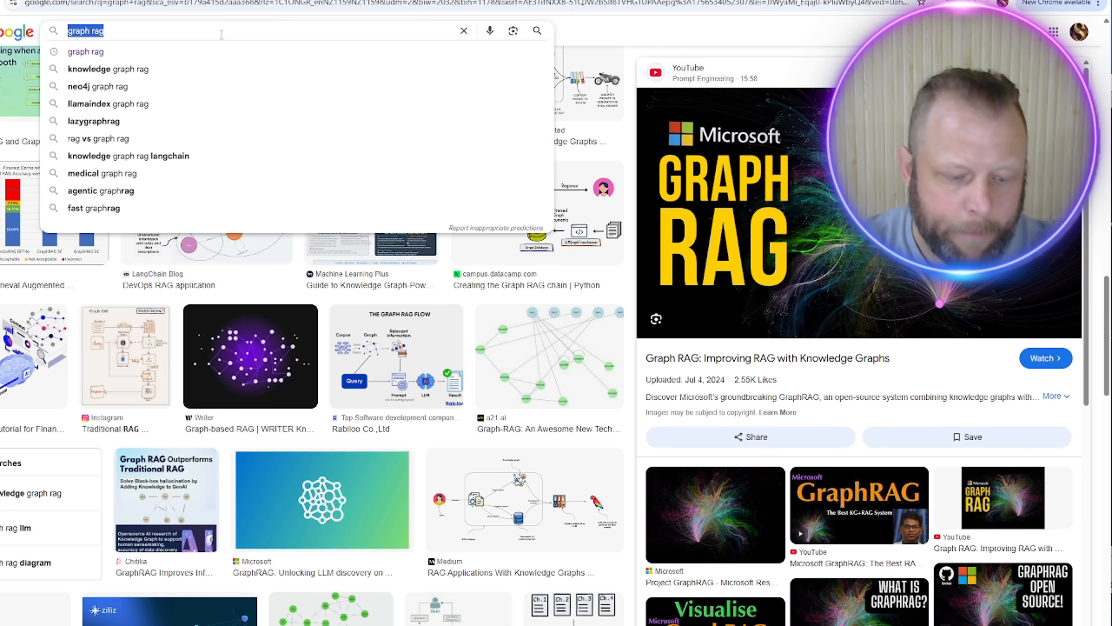
Step: Search for 'alex hormozi 3 book' and preview the image of the three Hormozi books
text(alex )
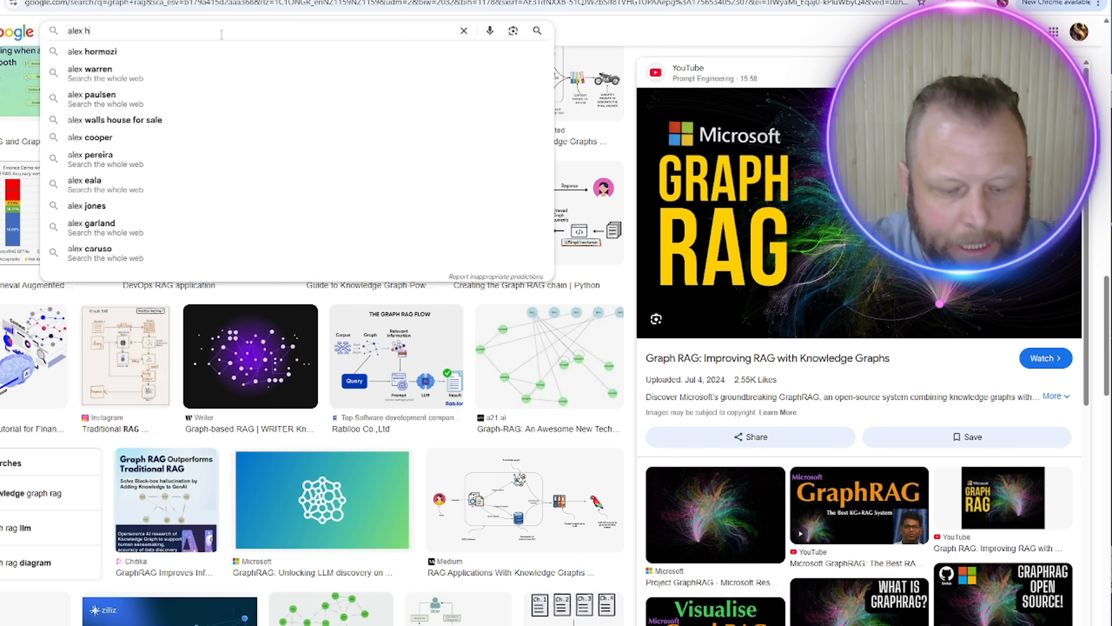
text(he)
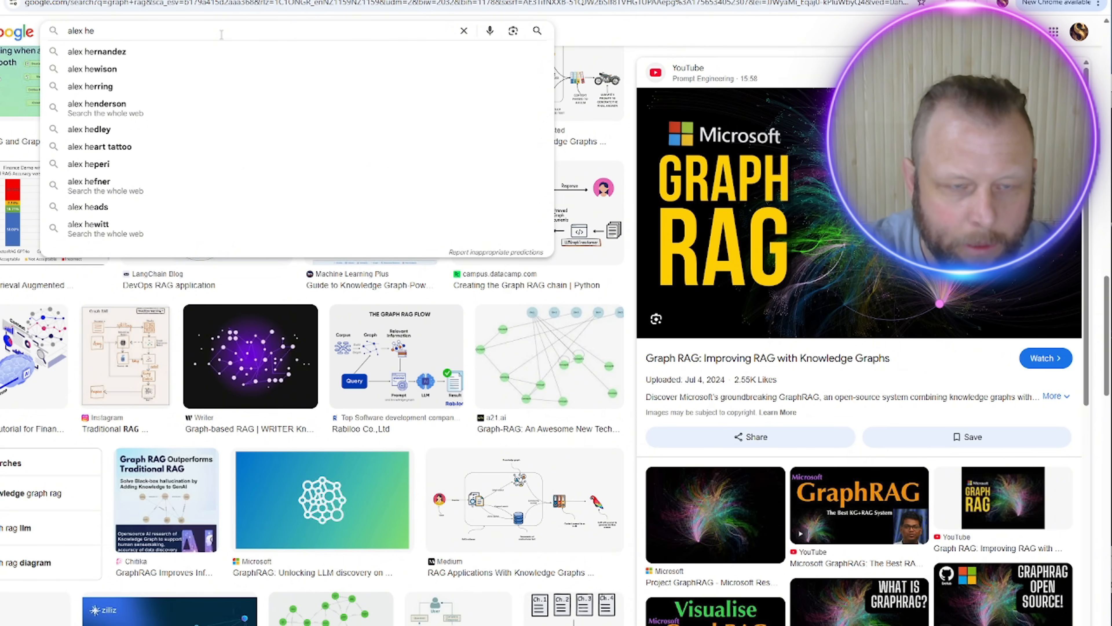
key(BackSpace)
key(BackSpace)
text(hormo)
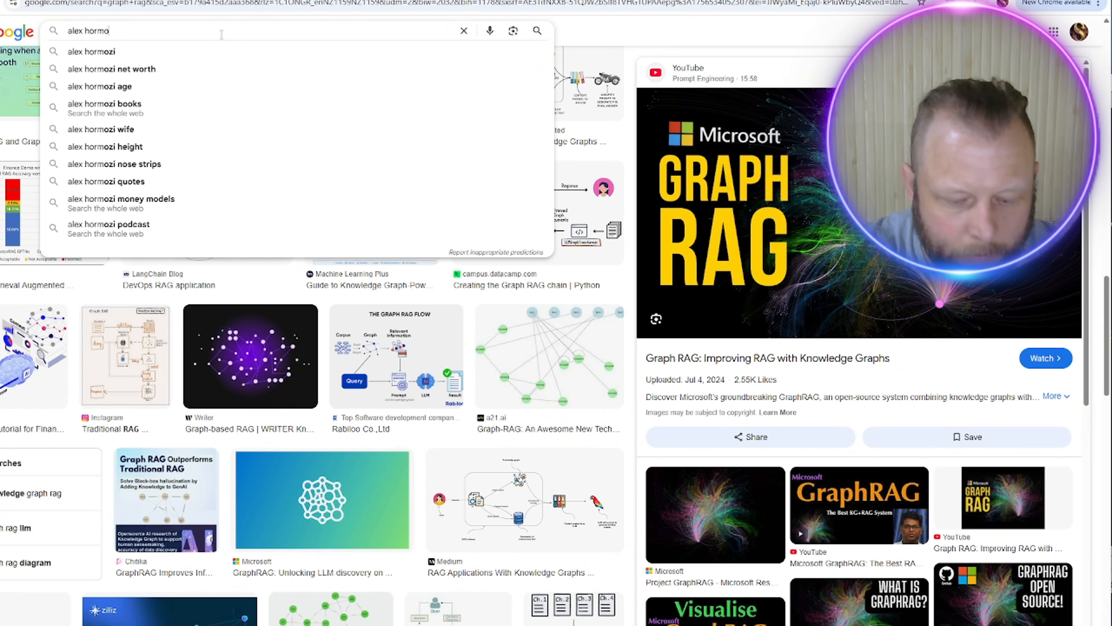
text(zi 3 books)
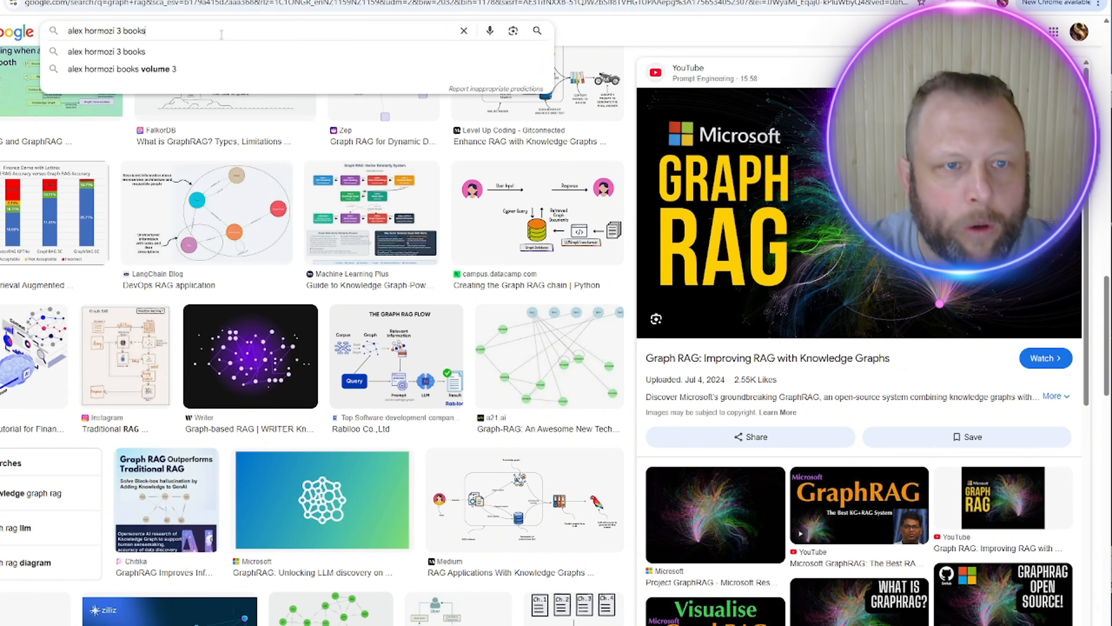
key(Return)
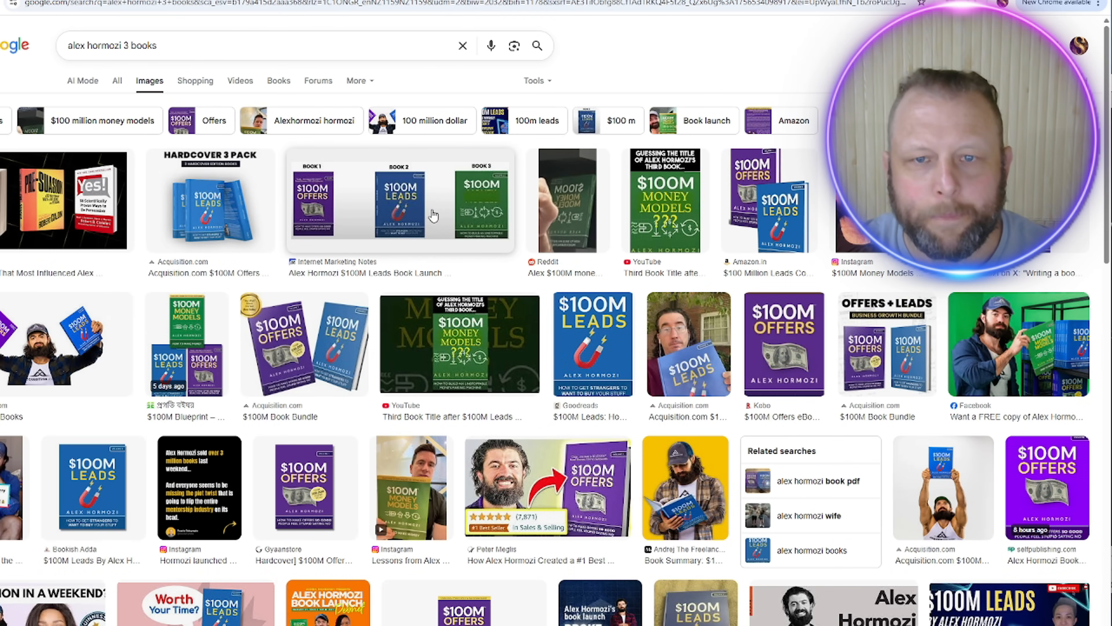
click(420, 216)
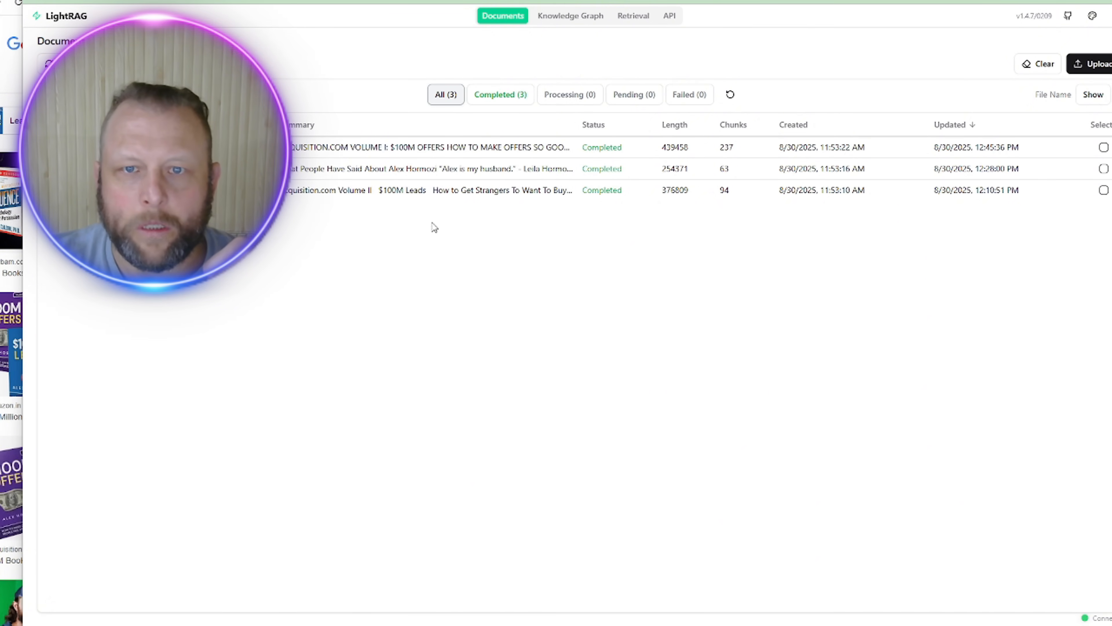
Step: Show the knowledge graph and pull the Business, Offer and Affiliate nodes out of the cluster
click(560, 17)
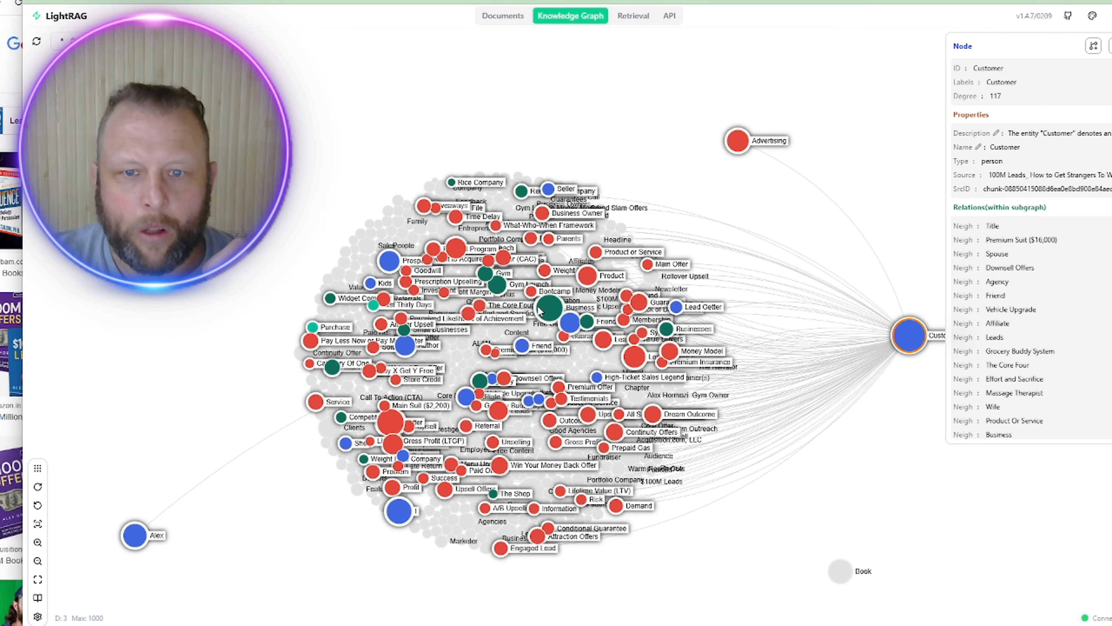
drag(548, 309, 385, 44)
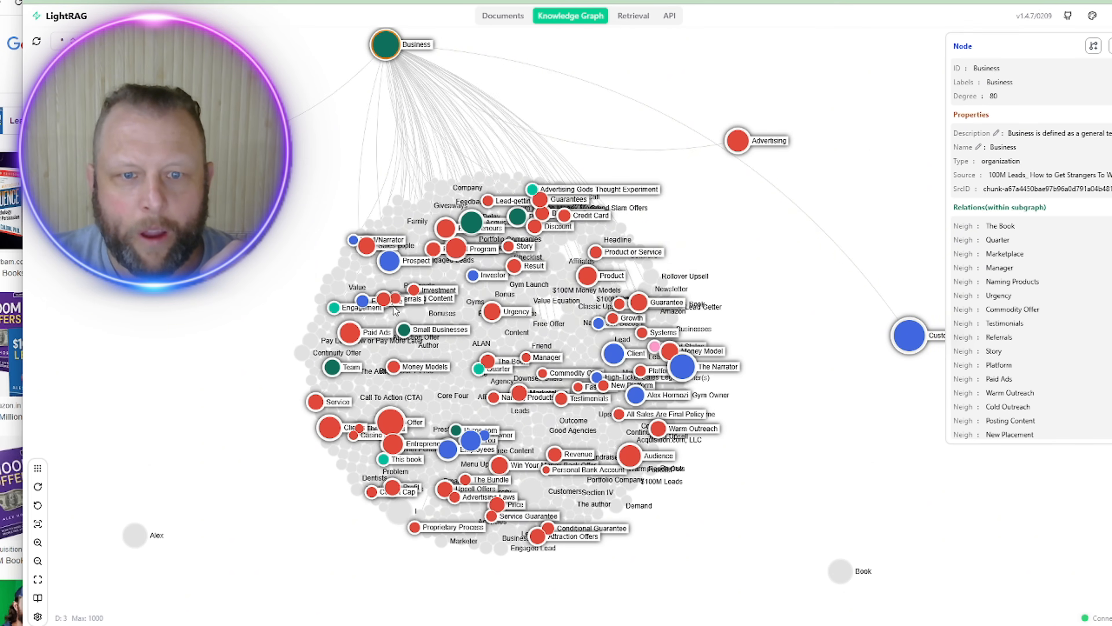
mouse_move(398, 422)
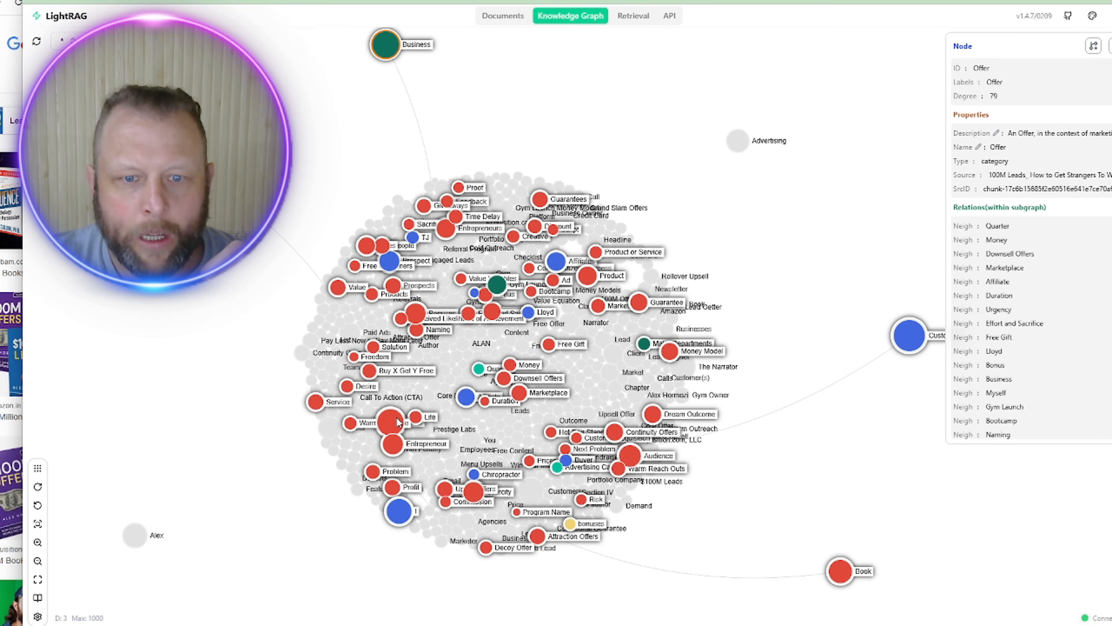
drag(399, 422, 116, 386)
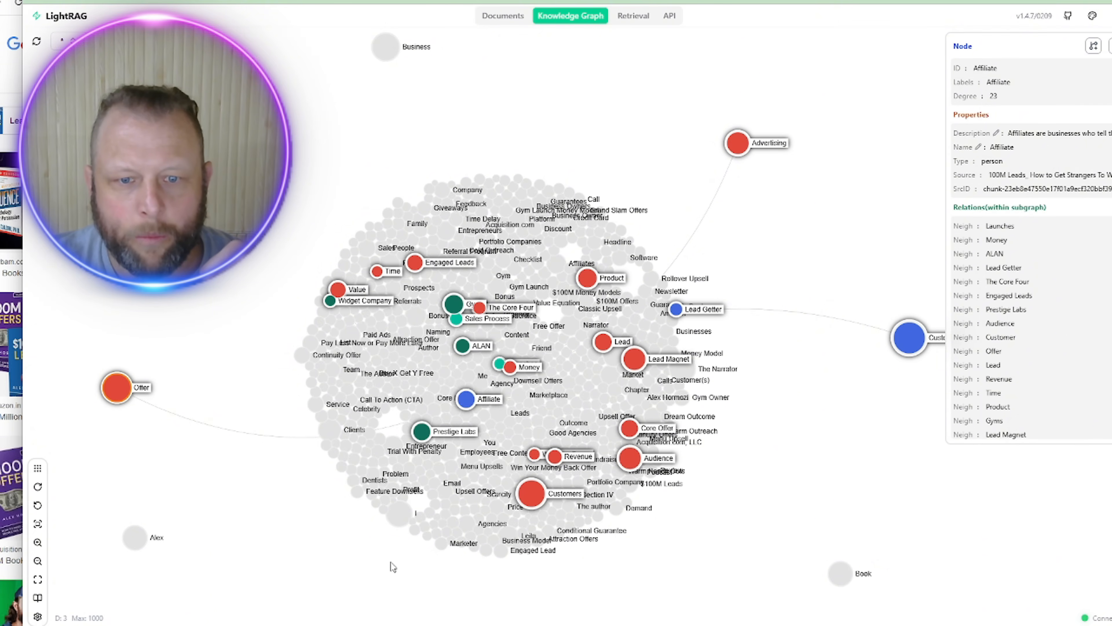
drag(466, 398, 276, 590)
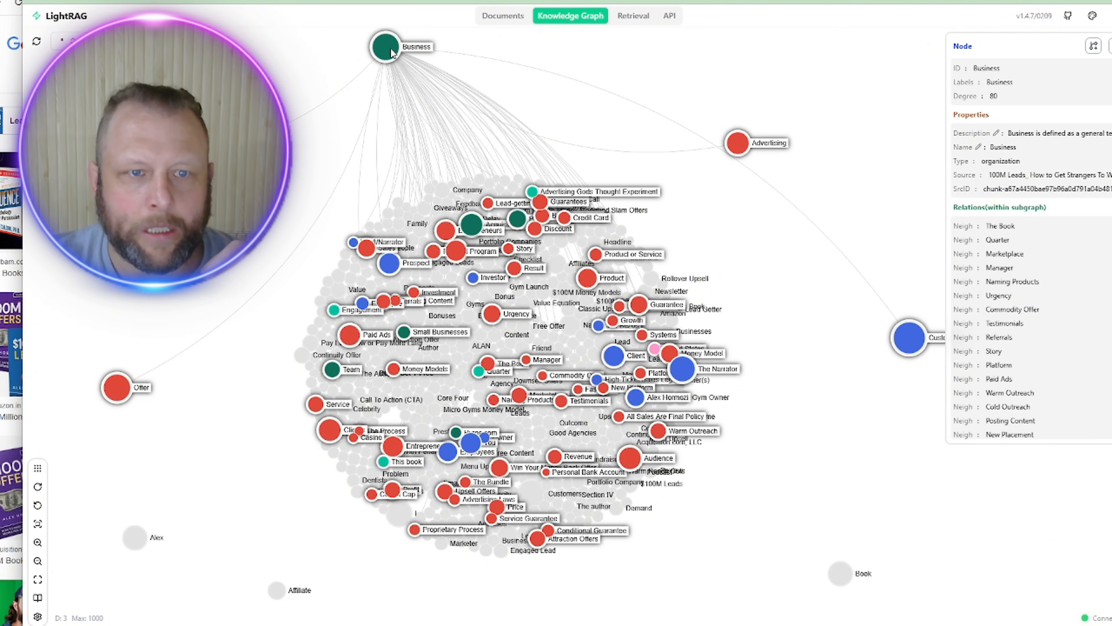
Step: Nudge Business to the upper left and pull the Narrator and Customers nodes out of the cluster
drag(385, 46, 325, 59)
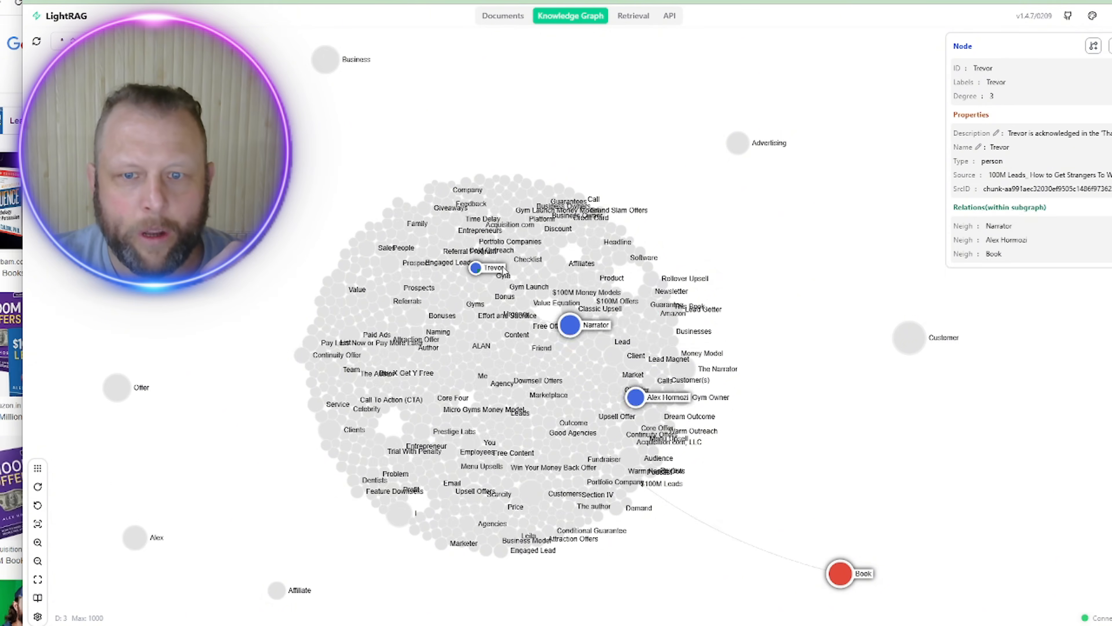
drag(570, 326, 857, 178)
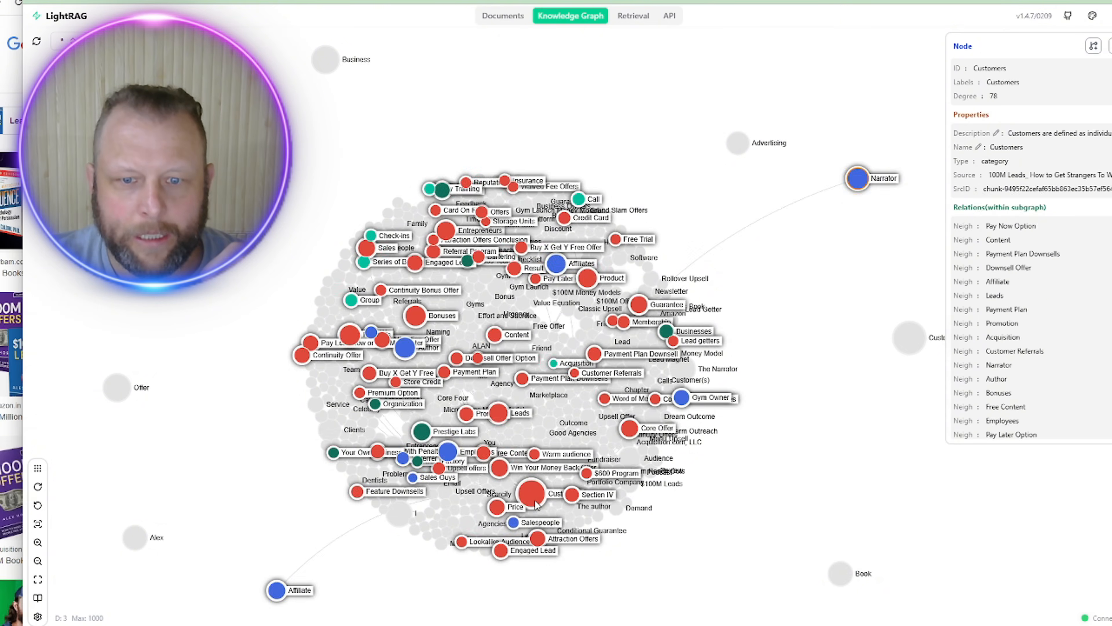
drag(536, 498, 751, 602)
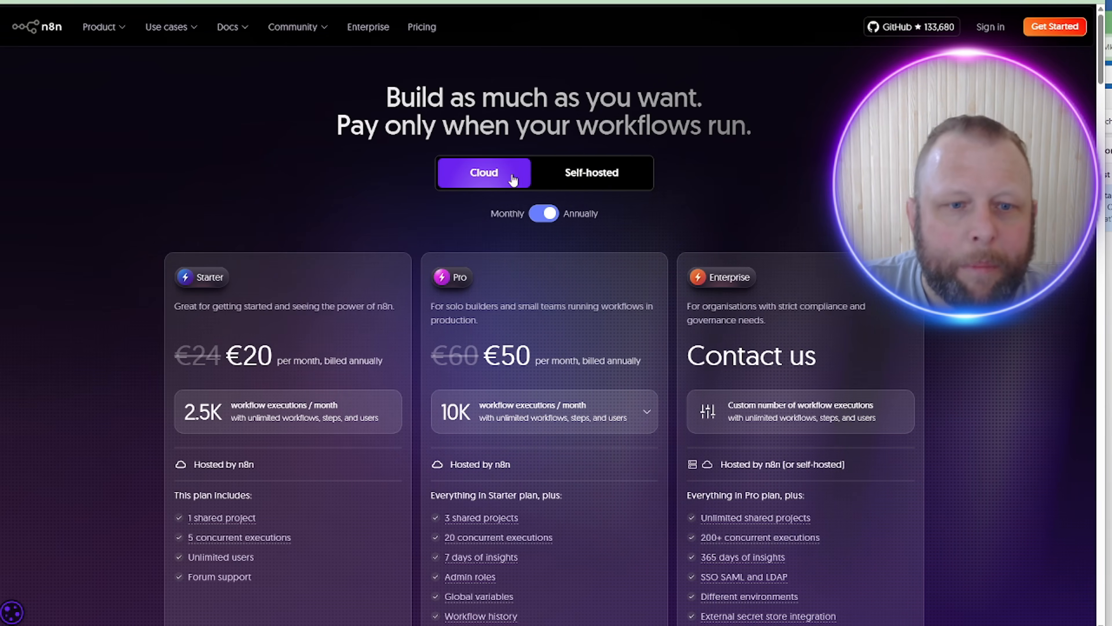
Step: Compare n8n's self-hosted and cloud plans, then move to Hostinger's self-hosted n8n page
click(612, 181)
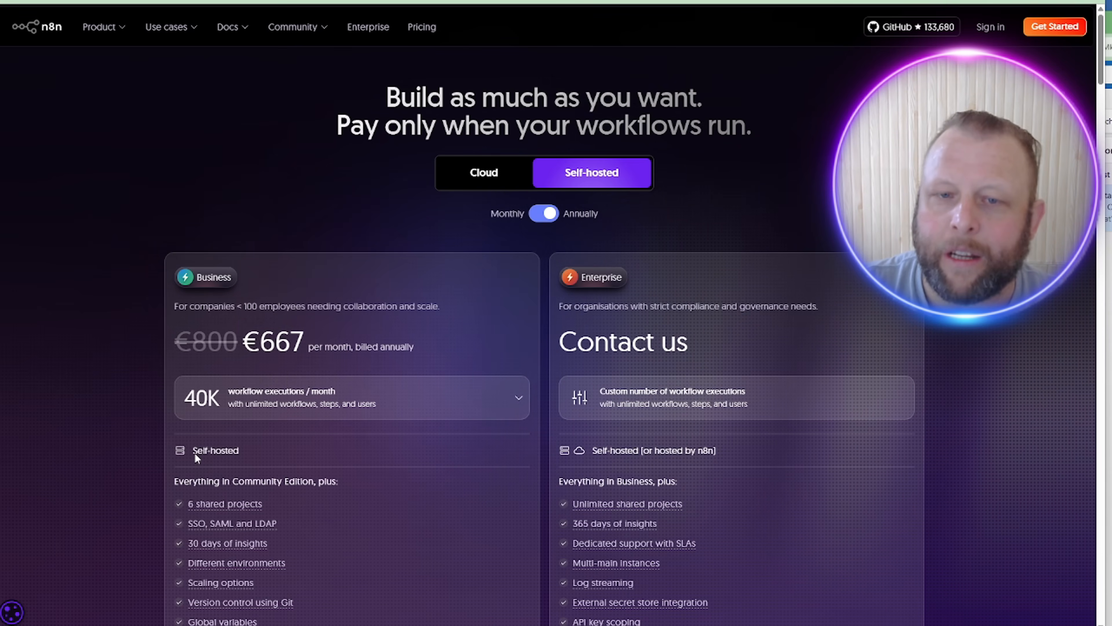
click(495, 181)
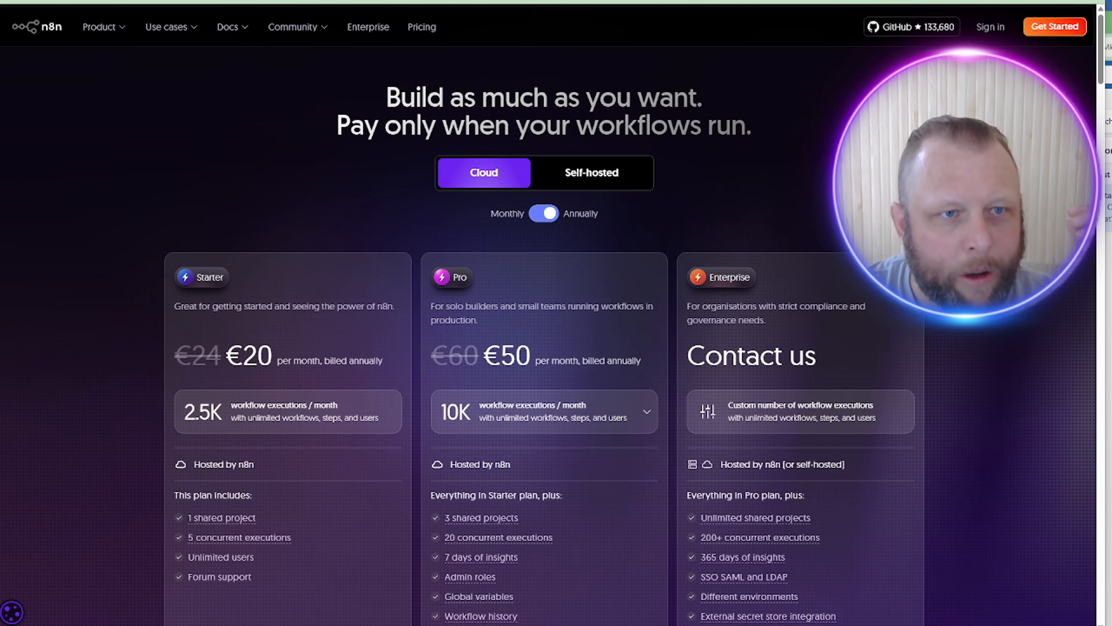
key(ctrl+Tab)
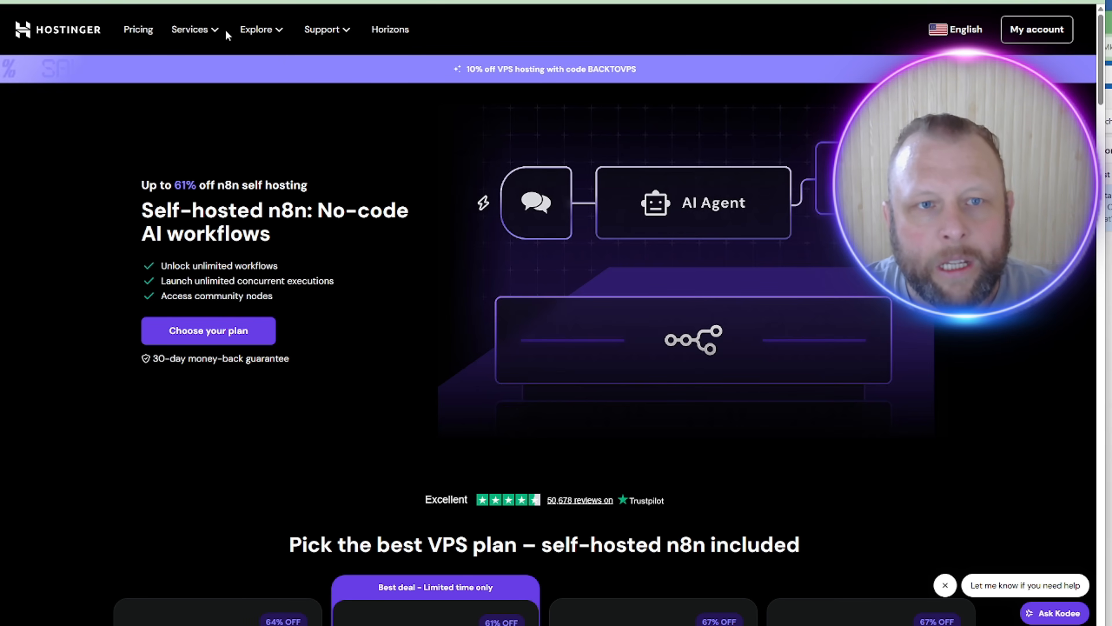
Step: Scroll down to the KVM VPS plan cards and highlight the KVM 2 plan's cores and RAM
click(193, 29)
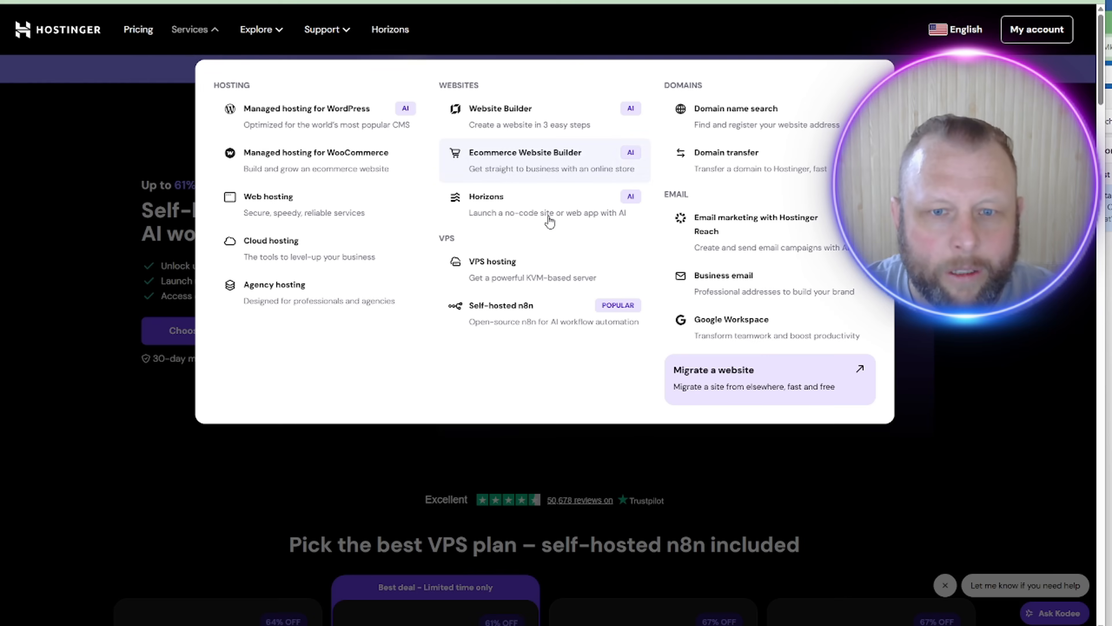
click(497, 319)
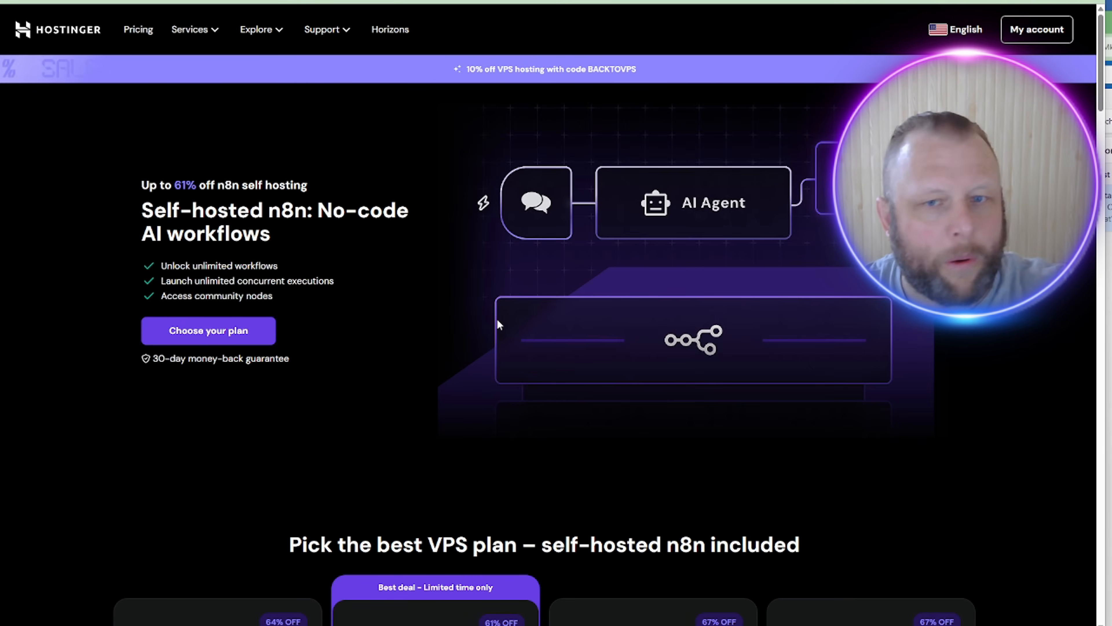
scroll(639, 241, down, 5)
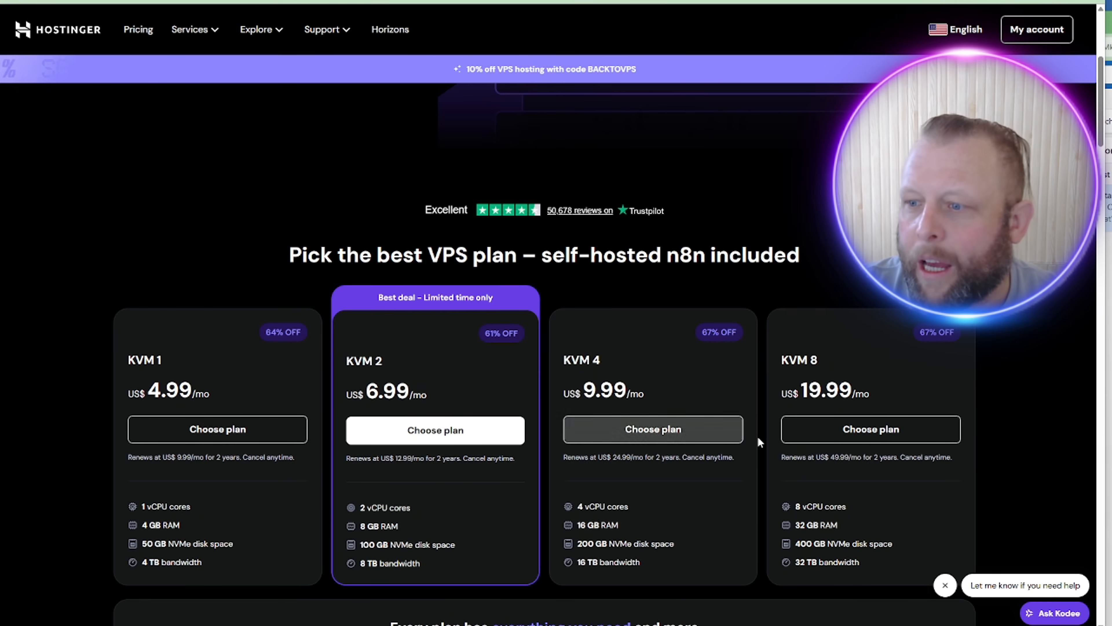
scroll(644, 347, down, 4)
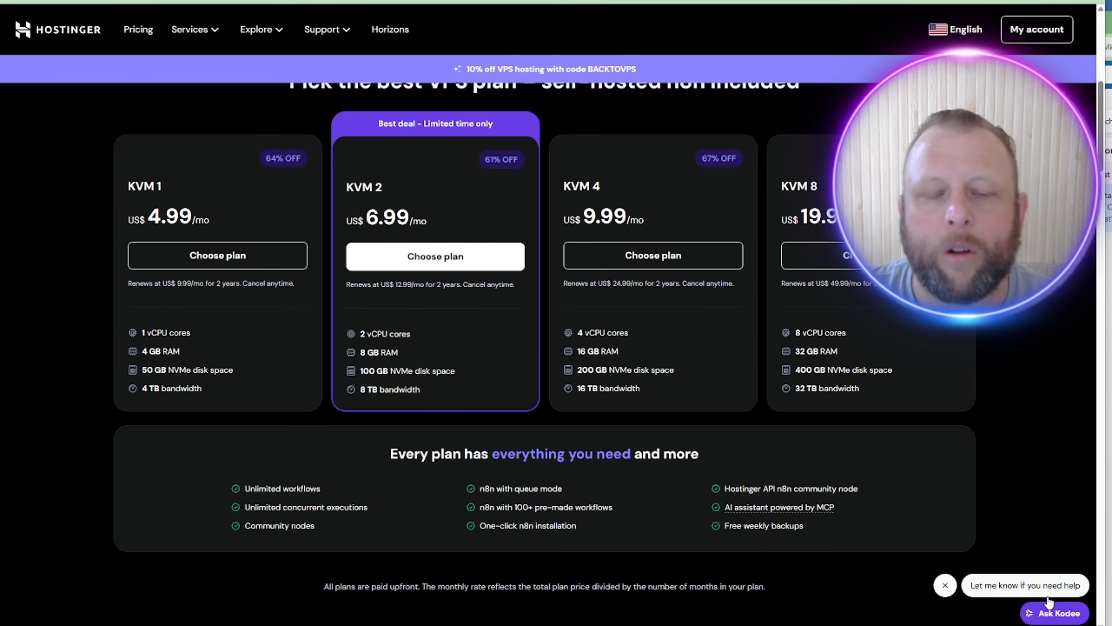
scroll(158, 32, up, 4)
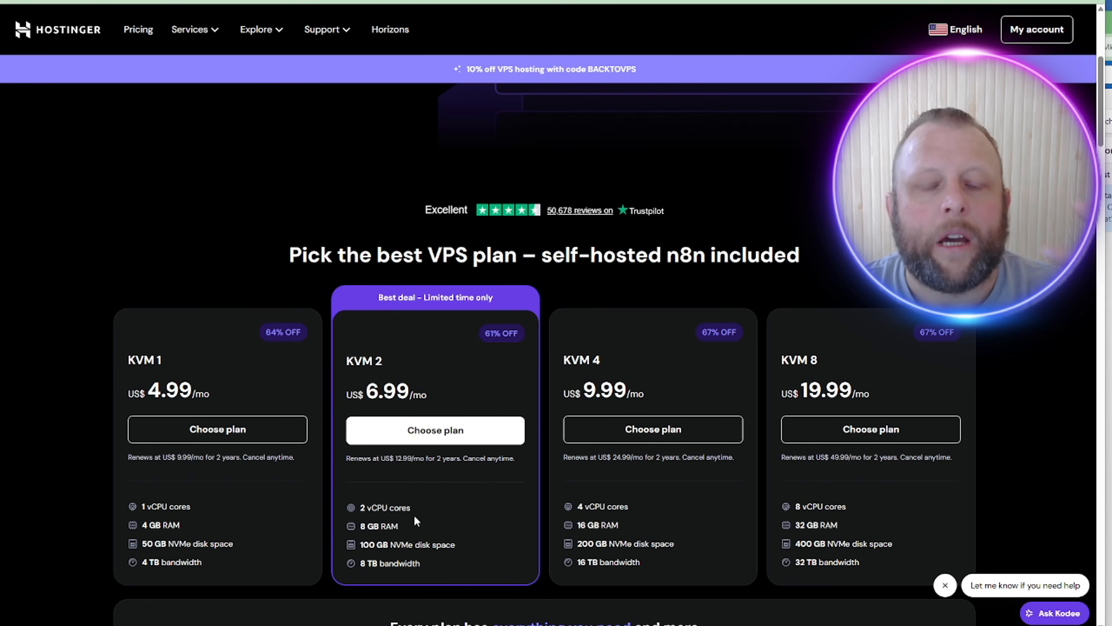
drag(358, 506, 391, 525)
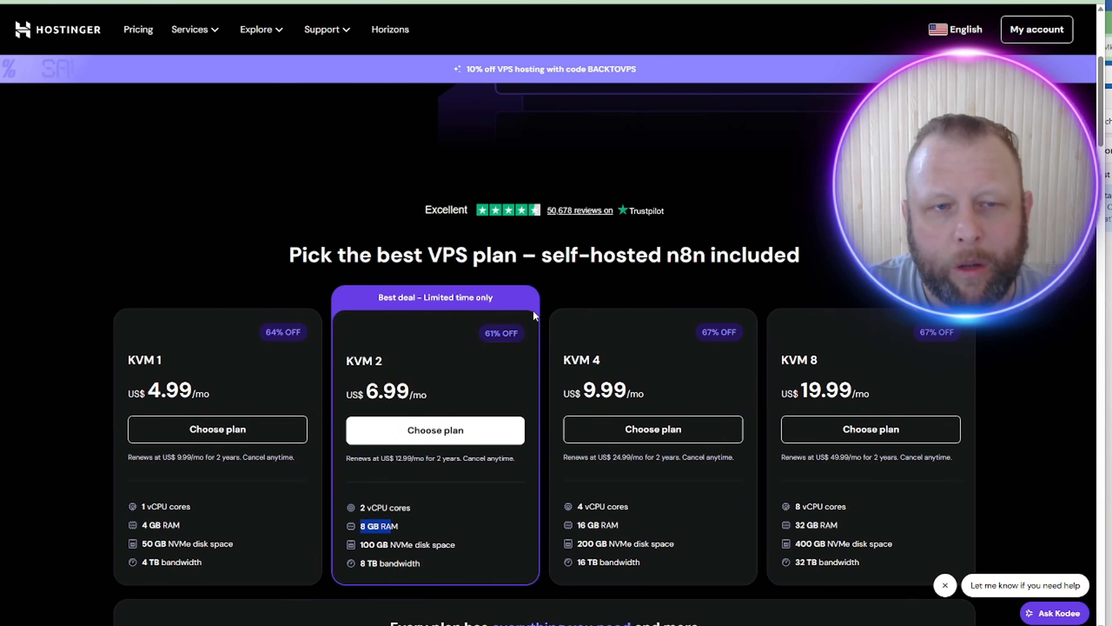
Step: Scroll further down the Hostinger page and back up to the VPS plans
scroll(532, 309, down, 15)
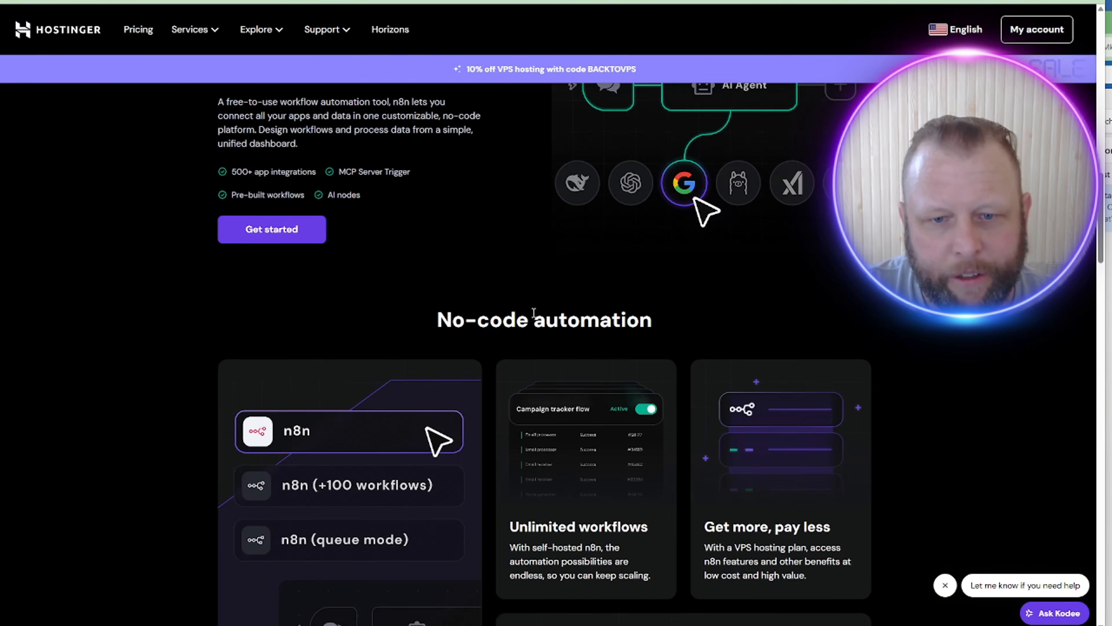
scroll(533, 312, down, 12)
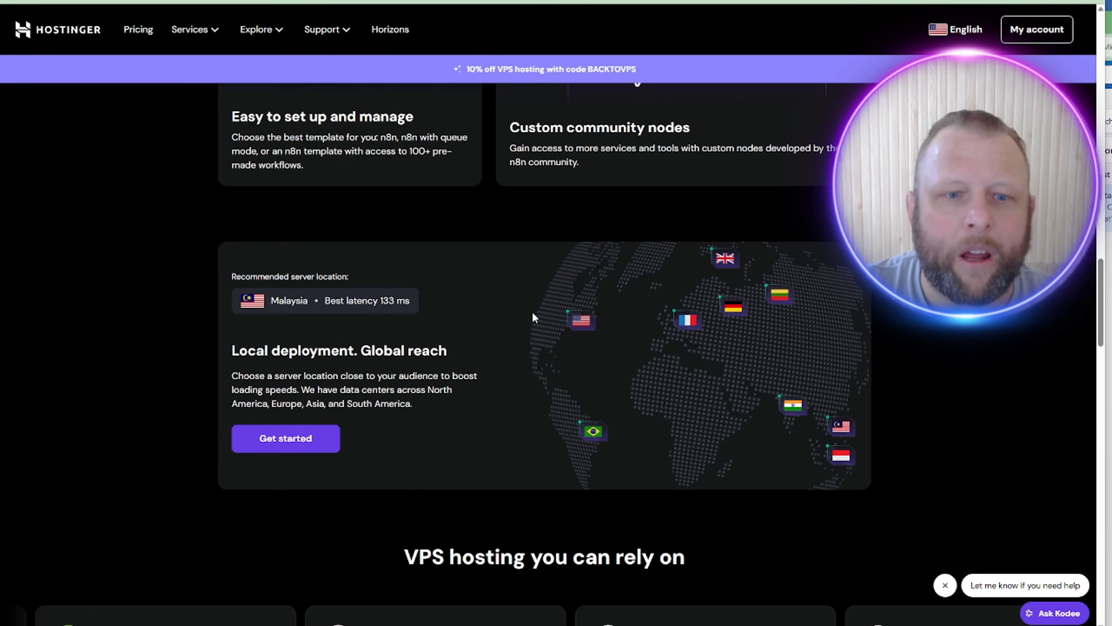
scroll(532, 311, down, 3)
scroll(534, 314, down, 4)
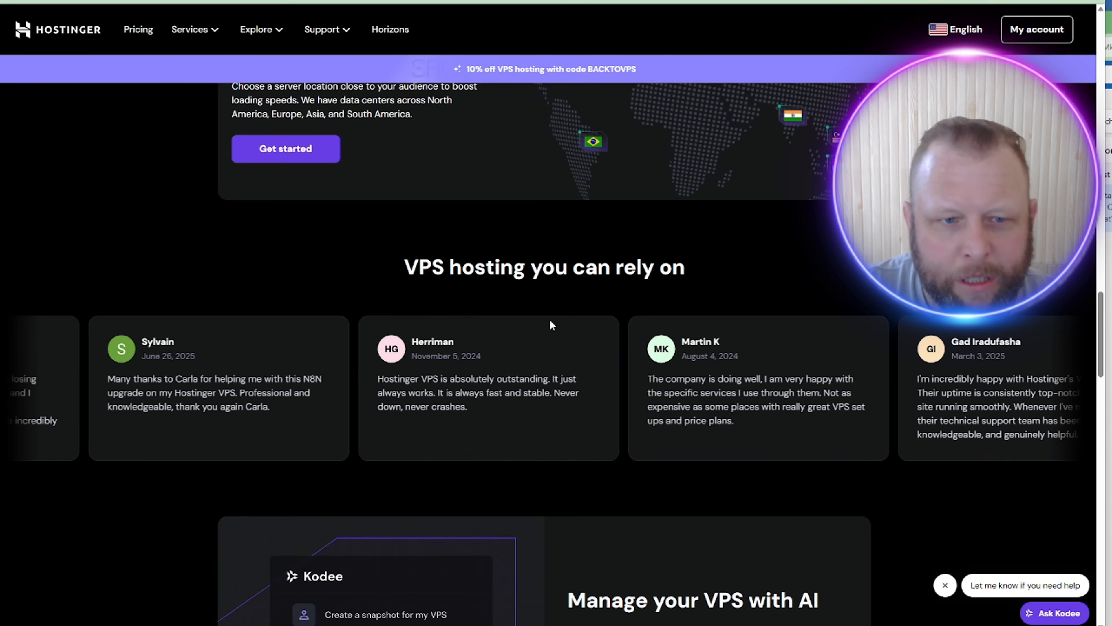
scroll(635, 341, down, 9)
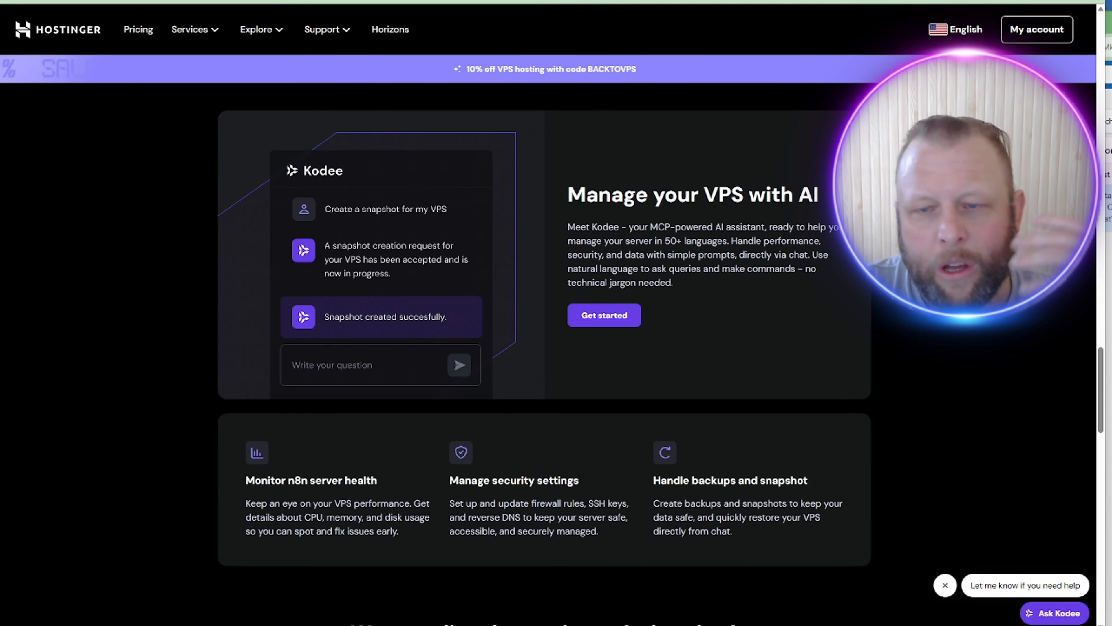
scroll(543, 333, up, 8)
scroll(543, 333, up, 20)
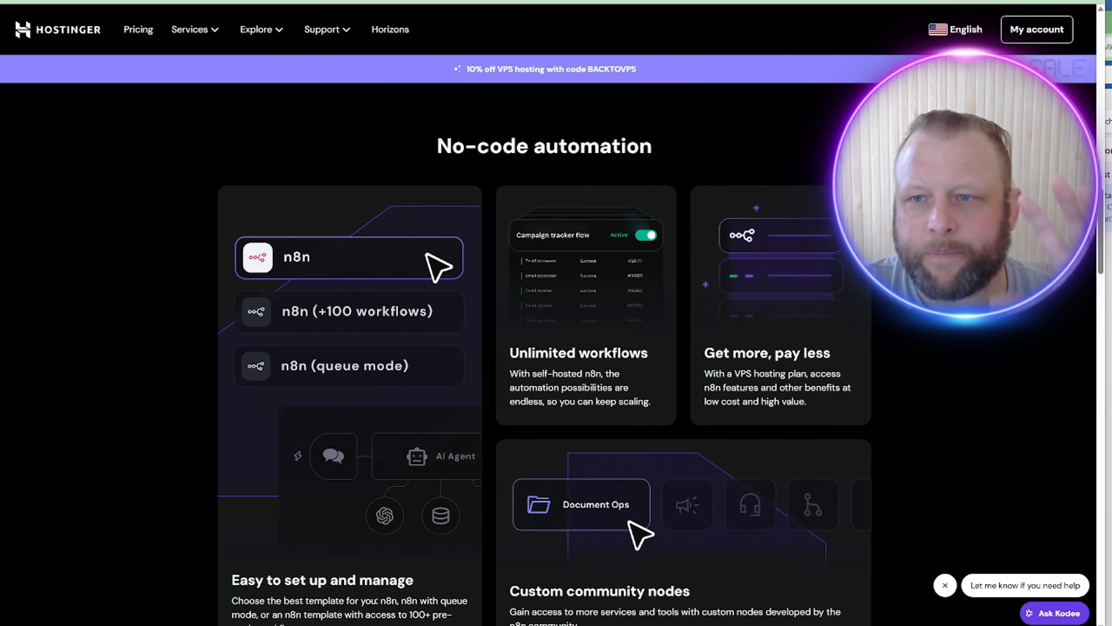
scroll(543, 333, up, 1)
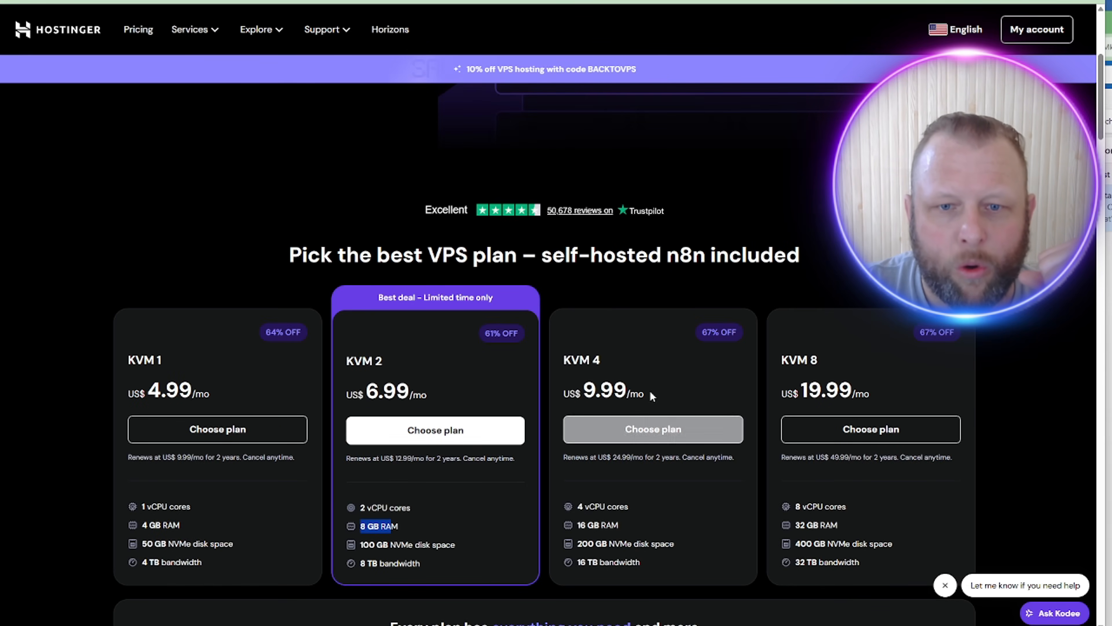
Step: Add the KVM 2 plan to the cart, 24 months at US$6.99/month
click(492, 438)
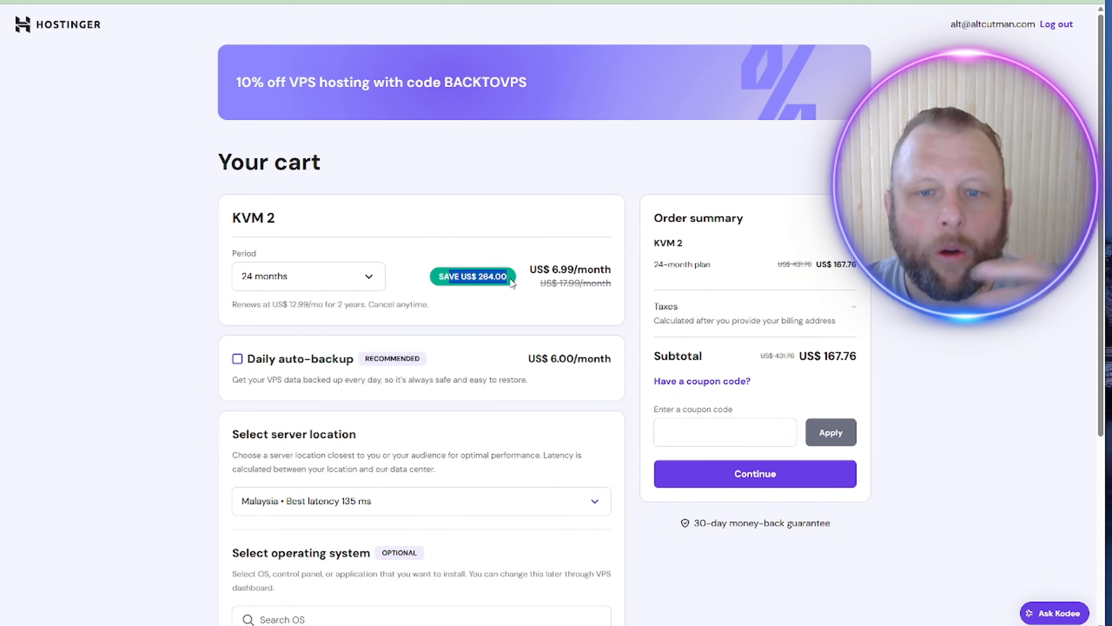
Step: Change the KVM 2 billing period to 1 month (US$9.99/month) and scroll through the cart
click(502, 321)
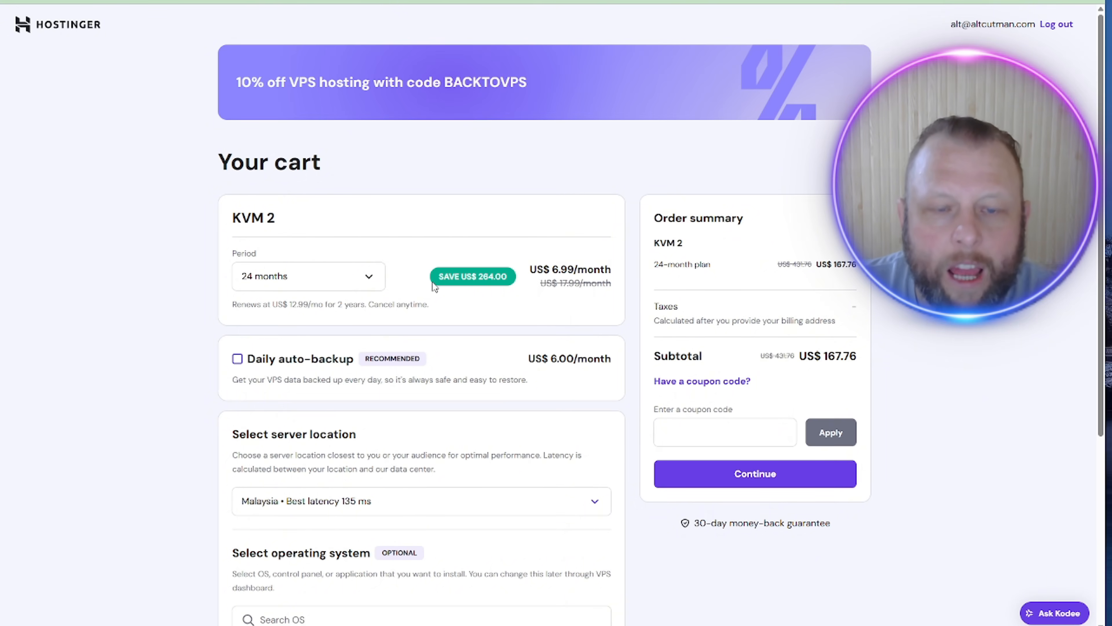
click(371, 279)
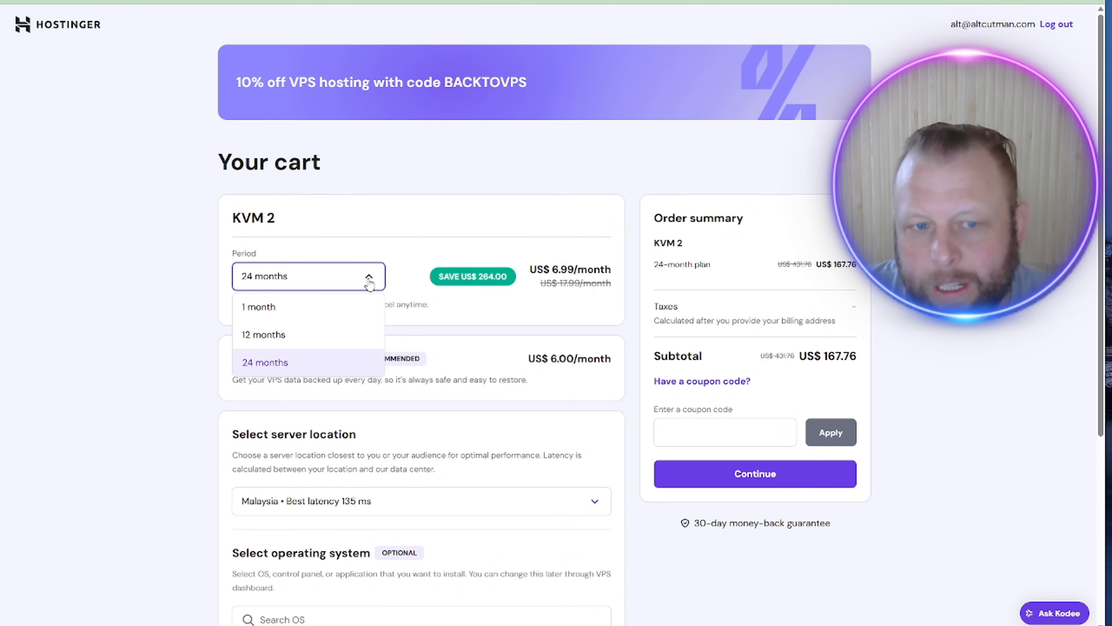
click(305, 308)
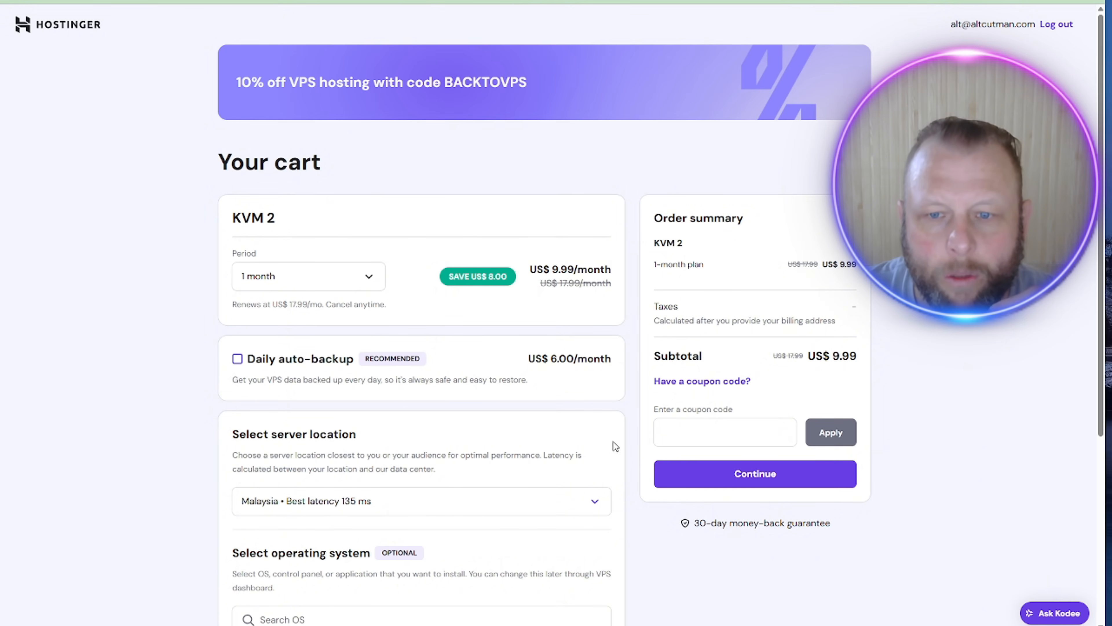
scroll(411, 388, down, 2)
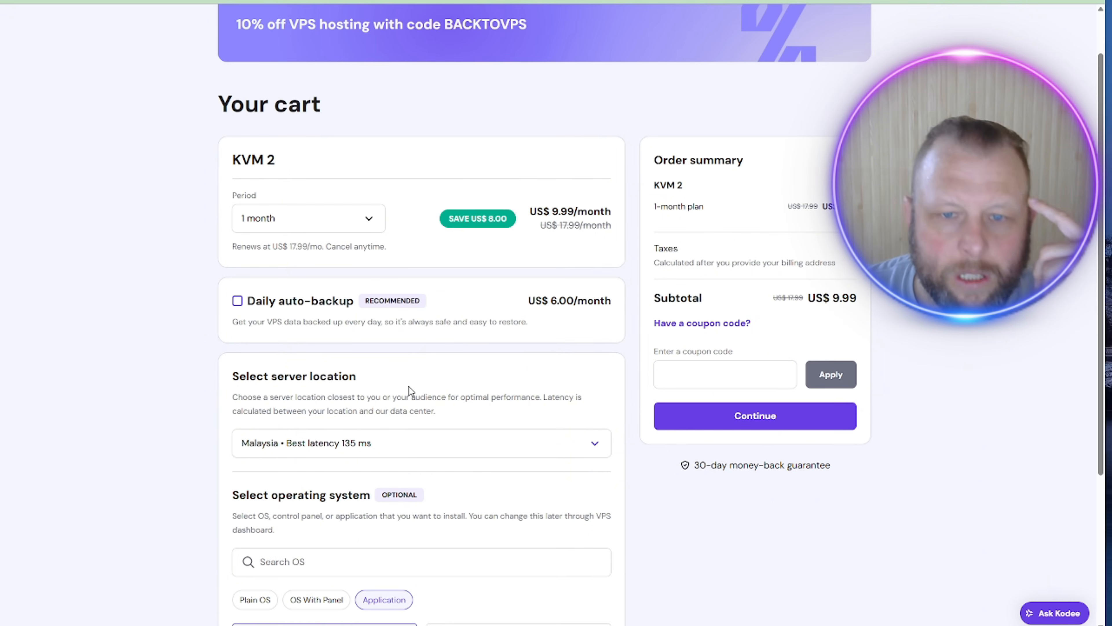
scroll(411, 388, down, 2)
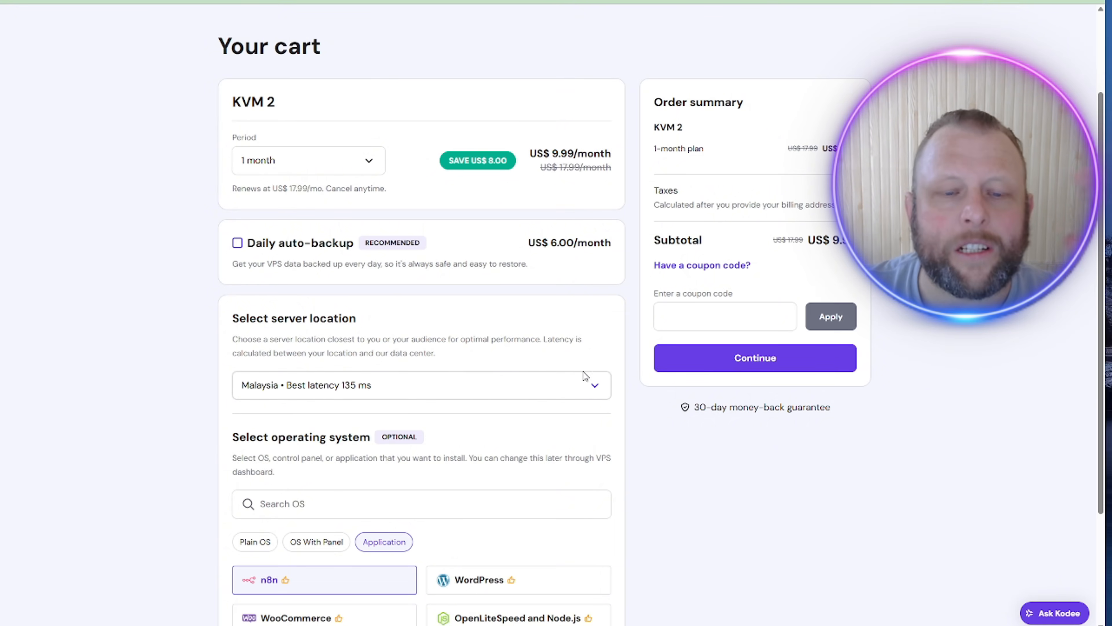
Step: Open the n8n application details, note its Ubuntu 24.04 base, and confirm it
scroll(685, 442, down, 4)
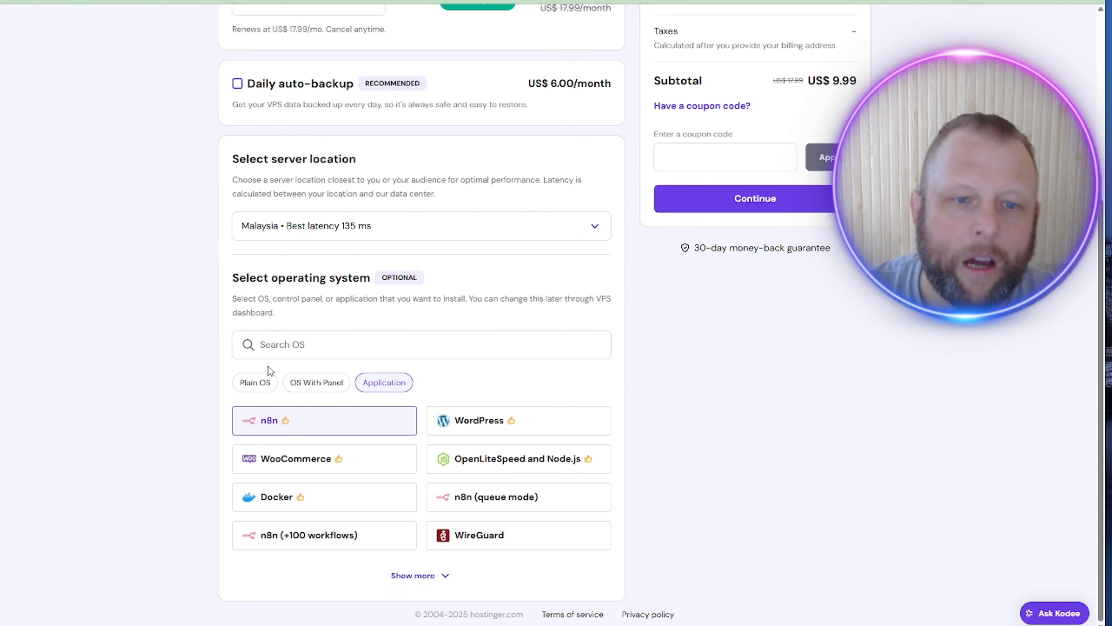
click(289, 423)
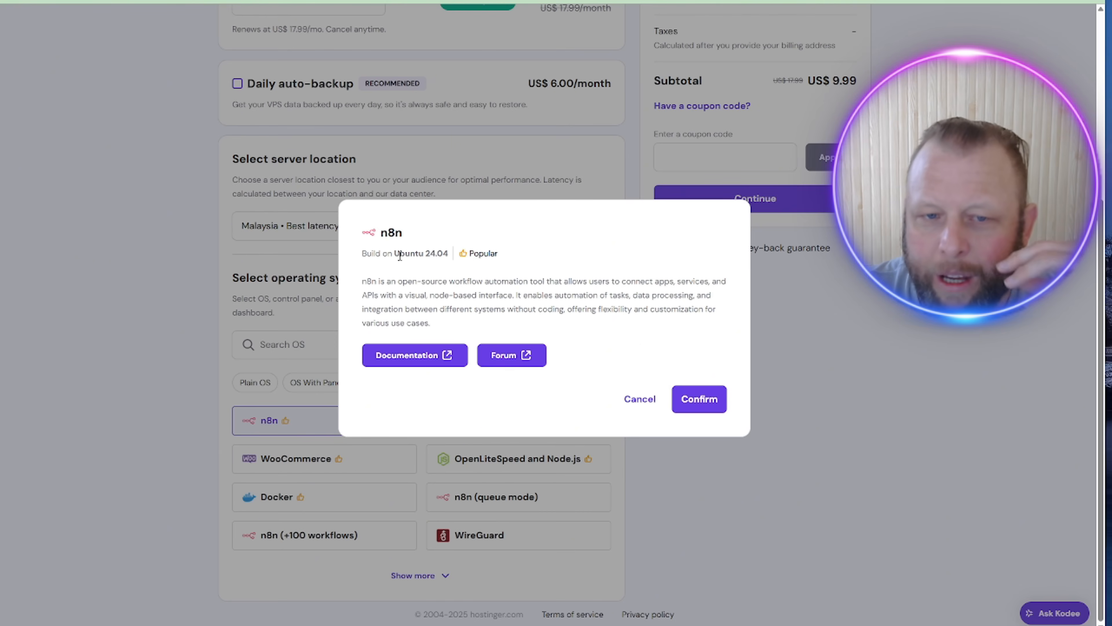
drag(400, 256, 447, 265)
click(448, 289)
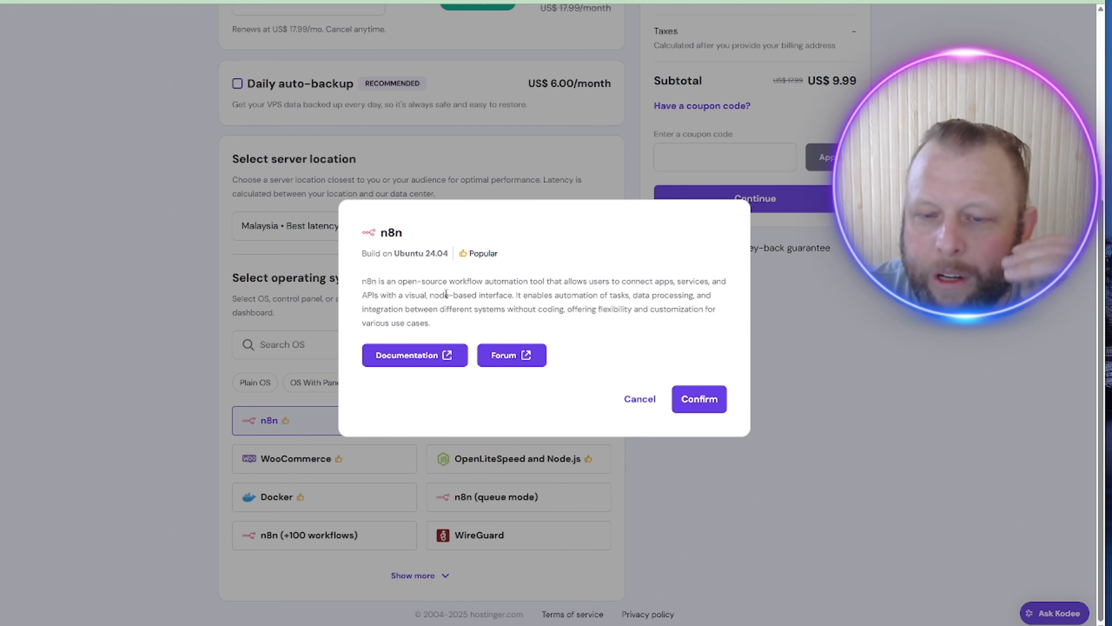
click(710, 403)
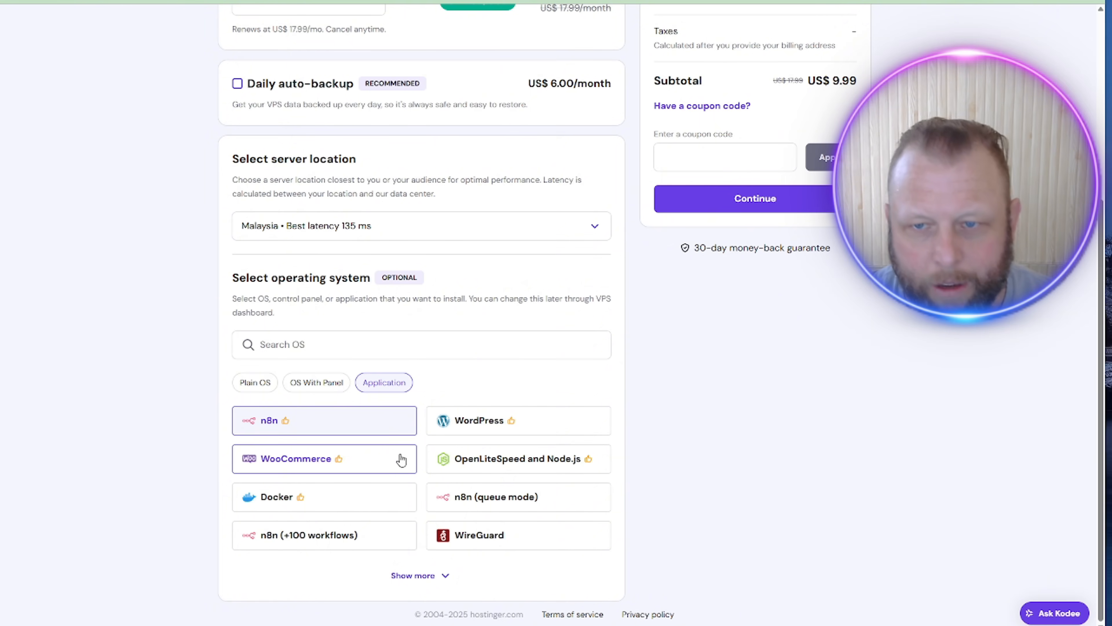
scroll(665, 415, up, 6)
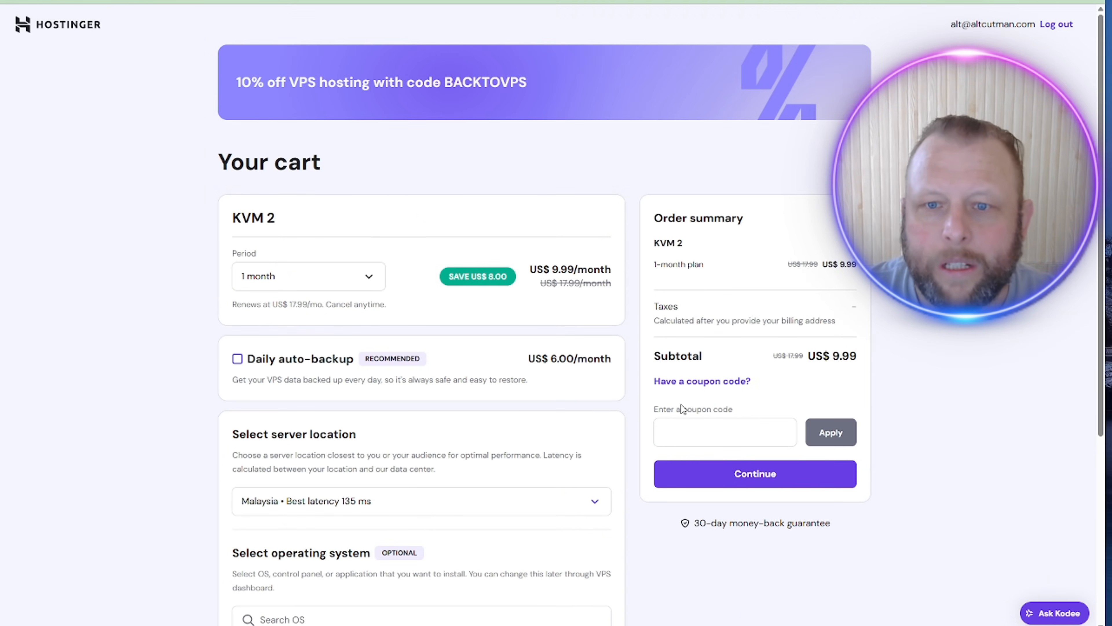
Step: Paste a coupon code and compare the original and discounted subtotal
scroll(680, 404, down, 5)
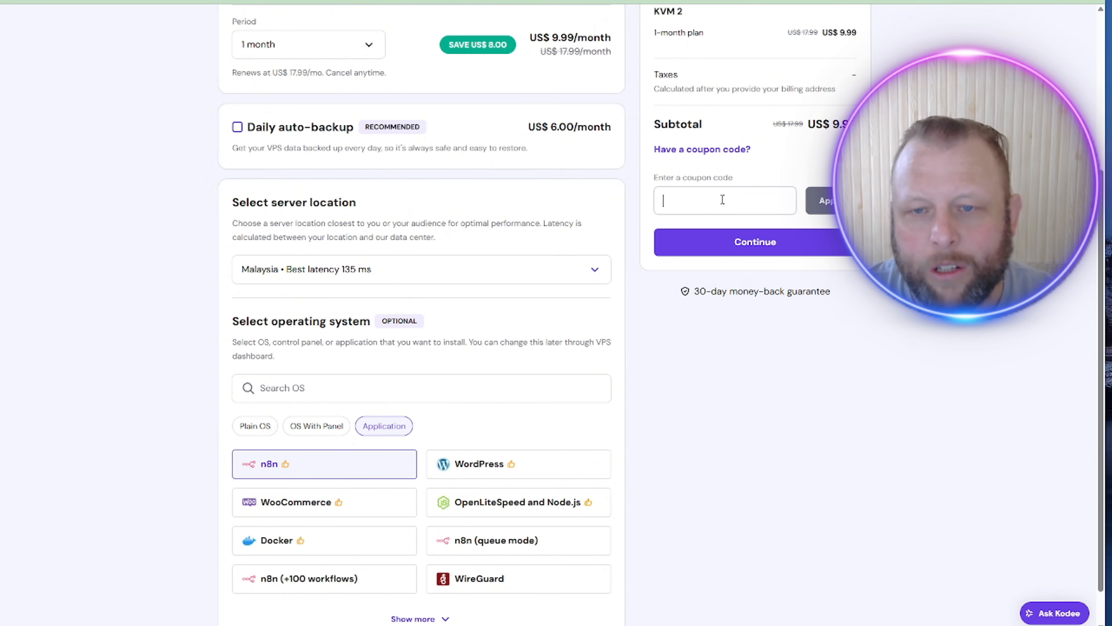
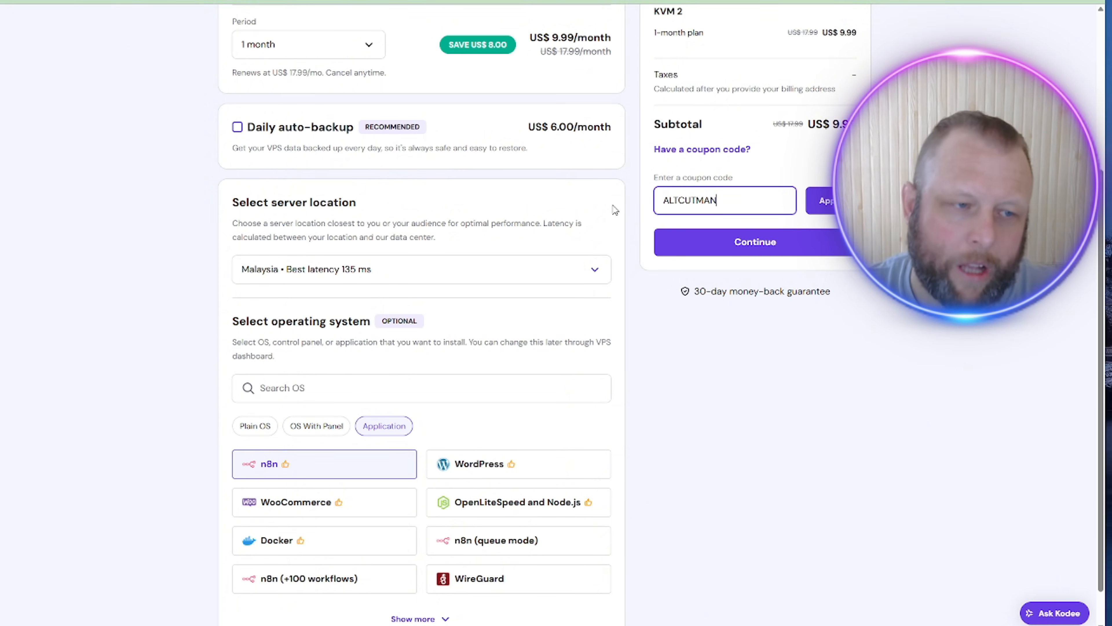
double_click(703, 200)
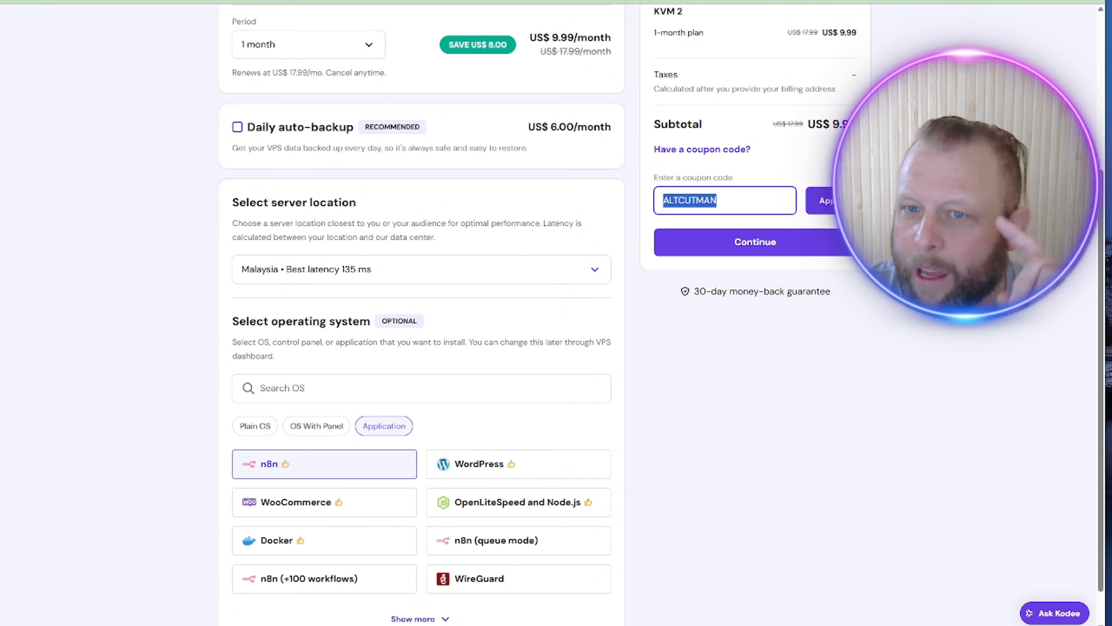
drag(772, 125, 844, 126)
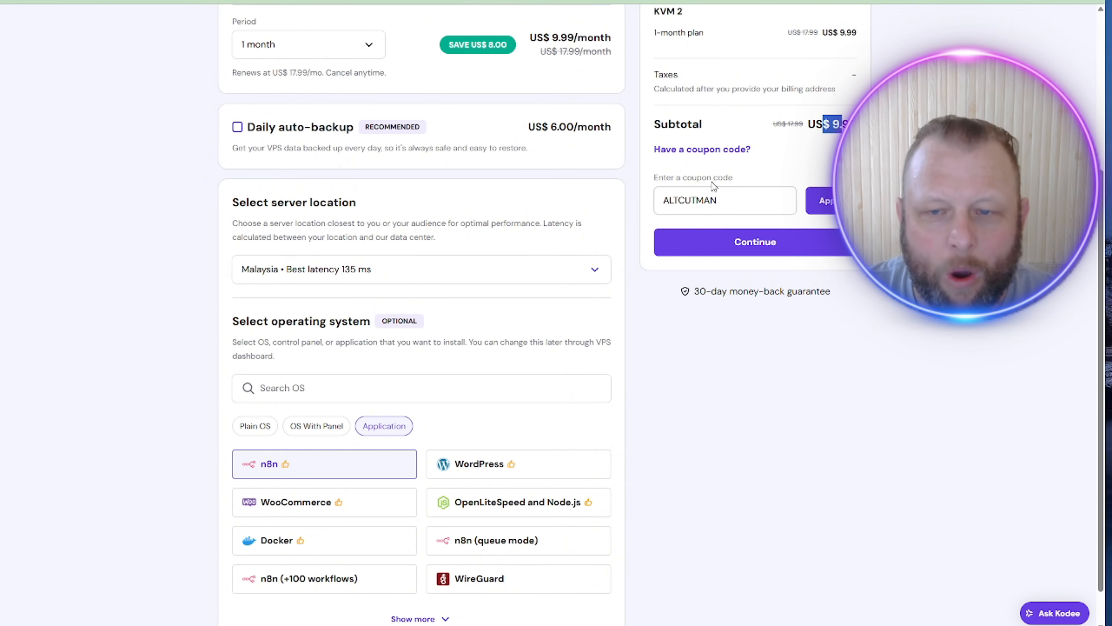
Step: Delete the coupon code so the coupon field is left empty
double_click(752, 200)
click(752, 200)
key(BackSpace)
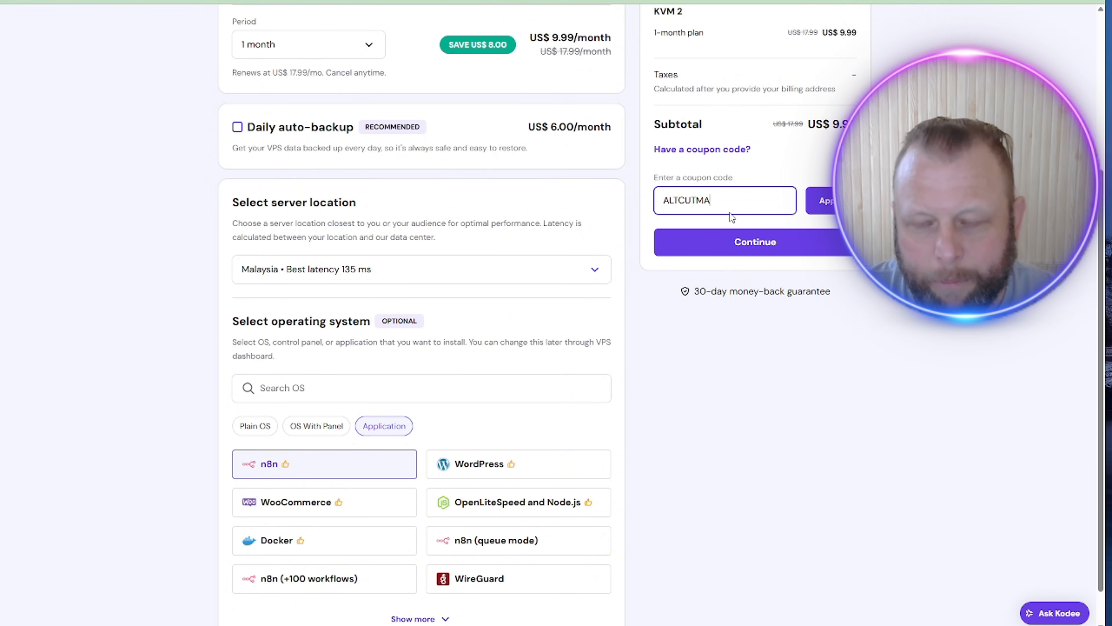
key(ctrl+a)
key(BackSpace)
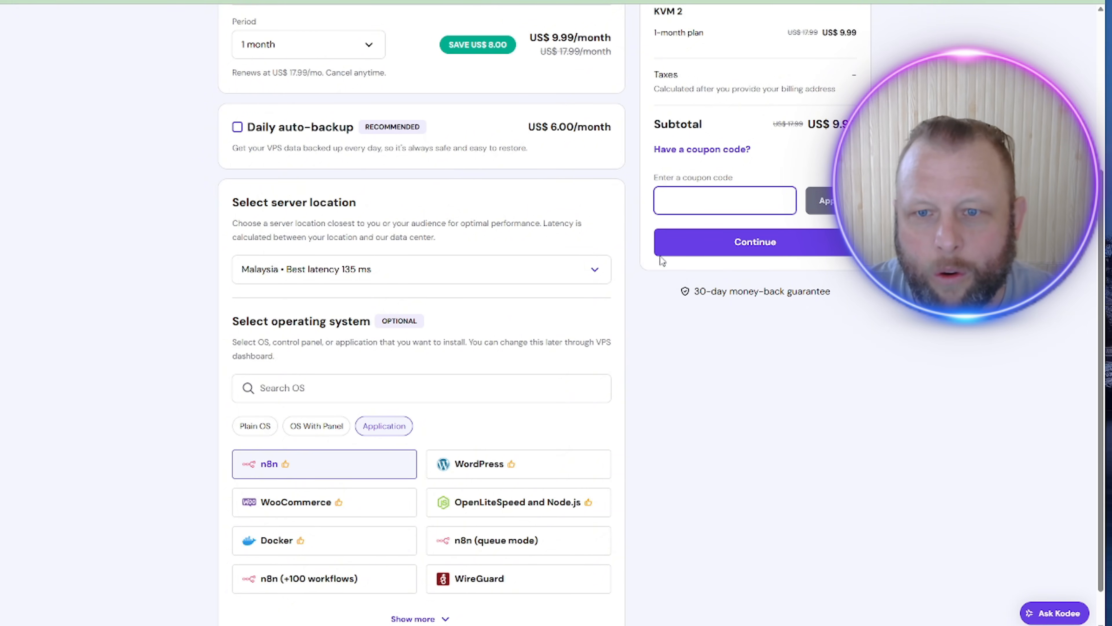
click(785, 247)
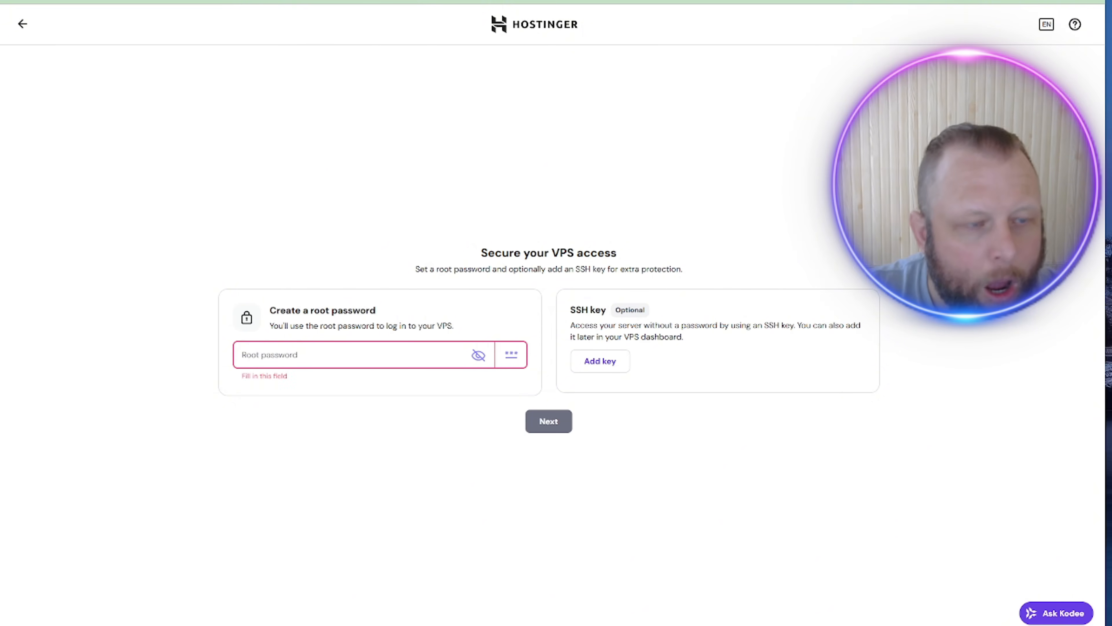
Step: Paste the saved root password from the notes into the Root password field
drag(0, 394, 403, 129)
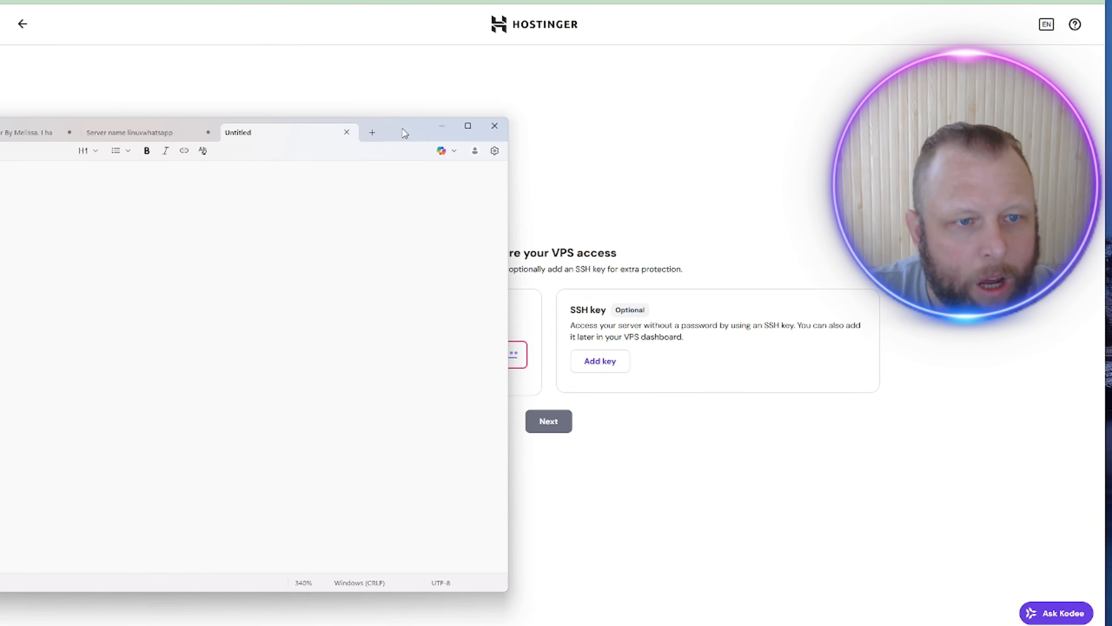
drag(401, 127, 0, 132)
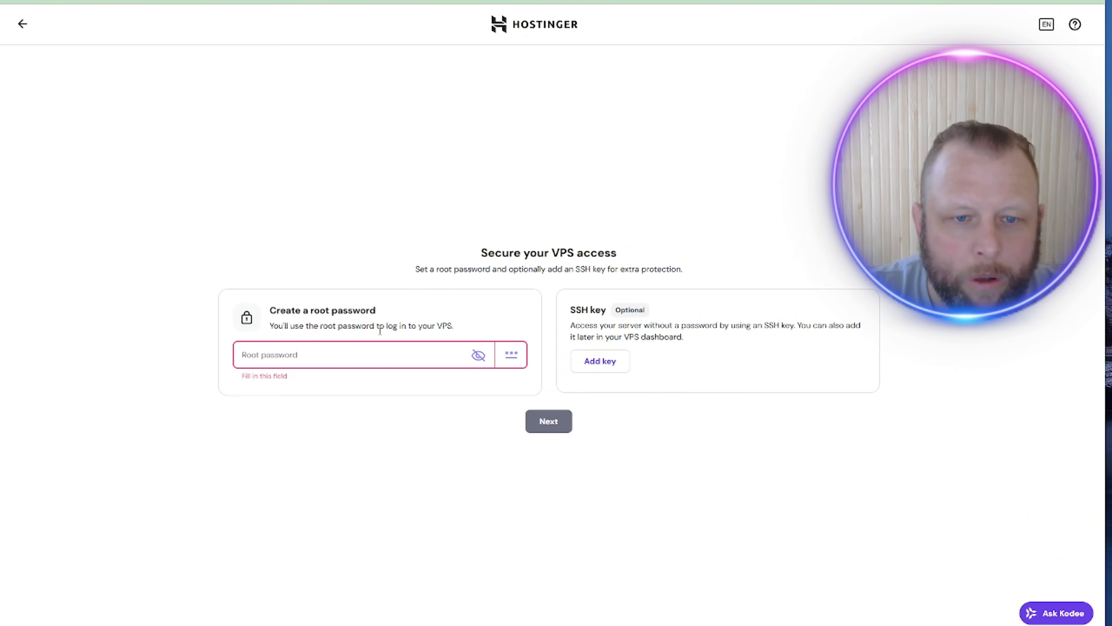
click(342, 353)
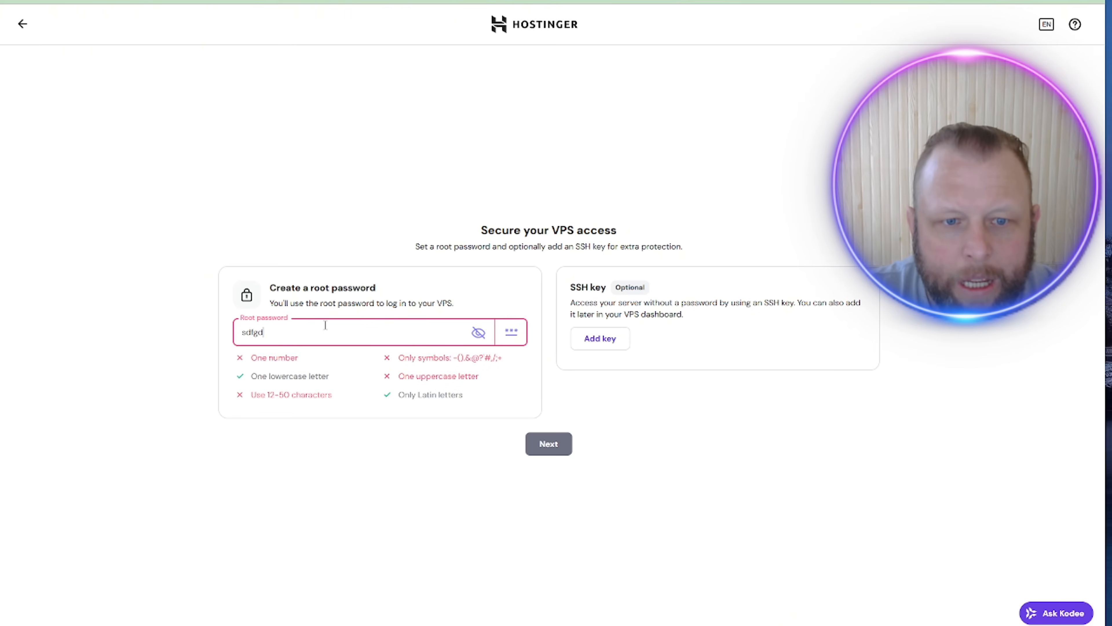
double_click(344, 333)
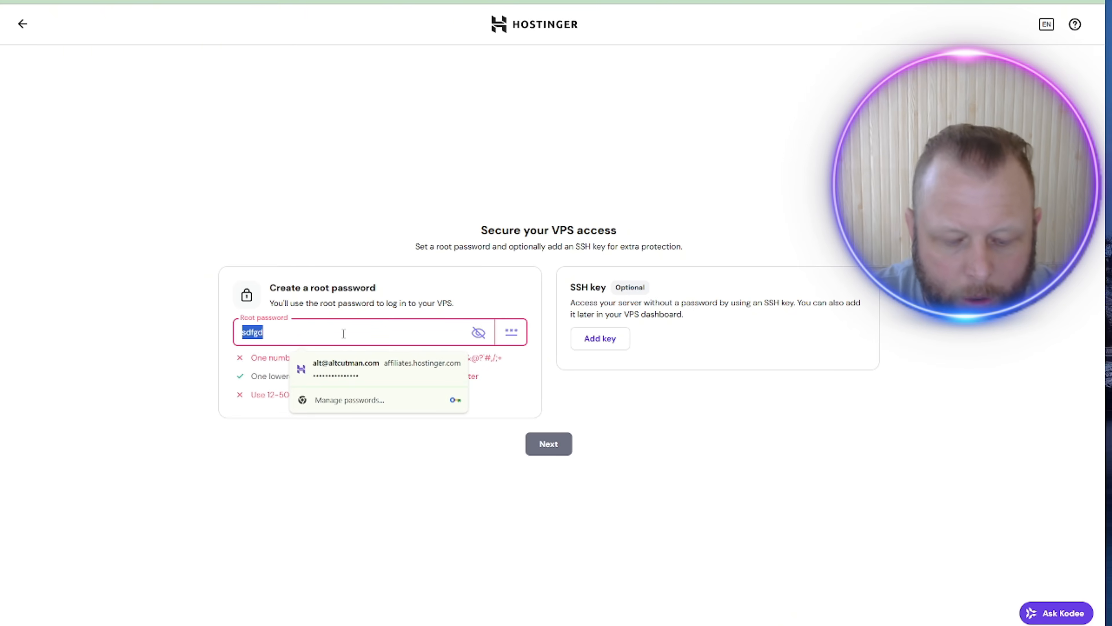
key(BackSpace)
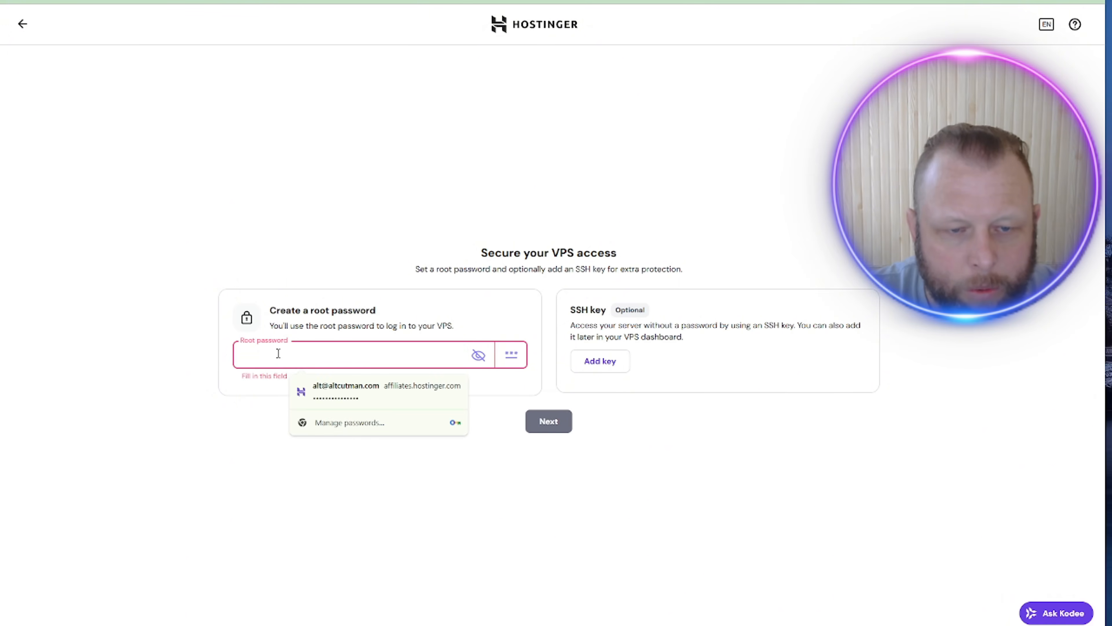
key(ctrl+v)
click(499, 492)
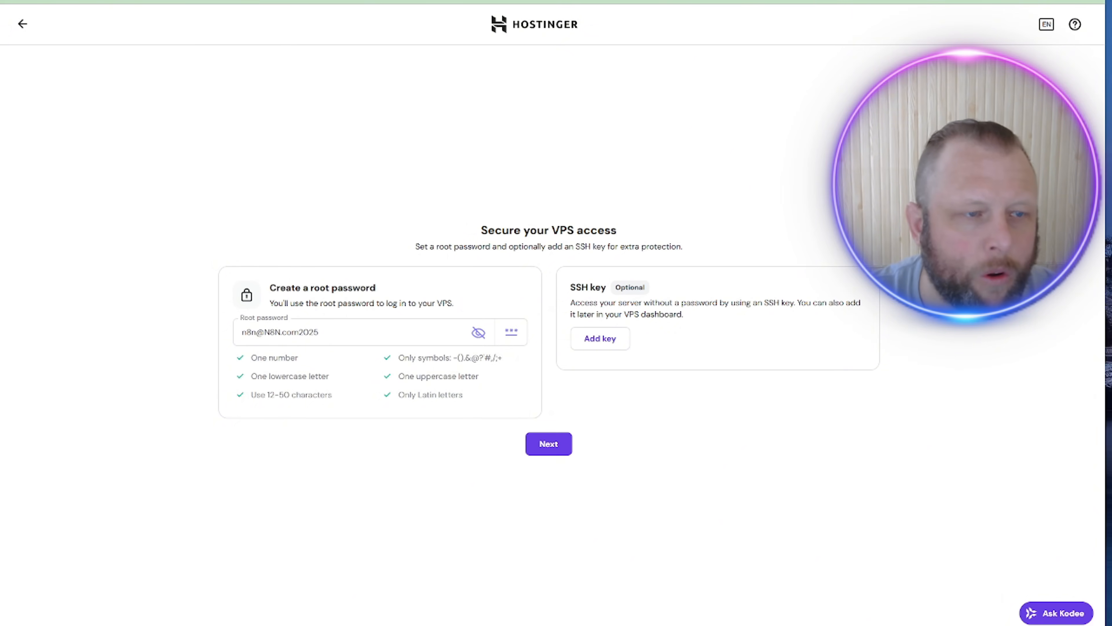
Step: Move the notes window aside and submit the root password to reach Additional features
key(alt+Tab)
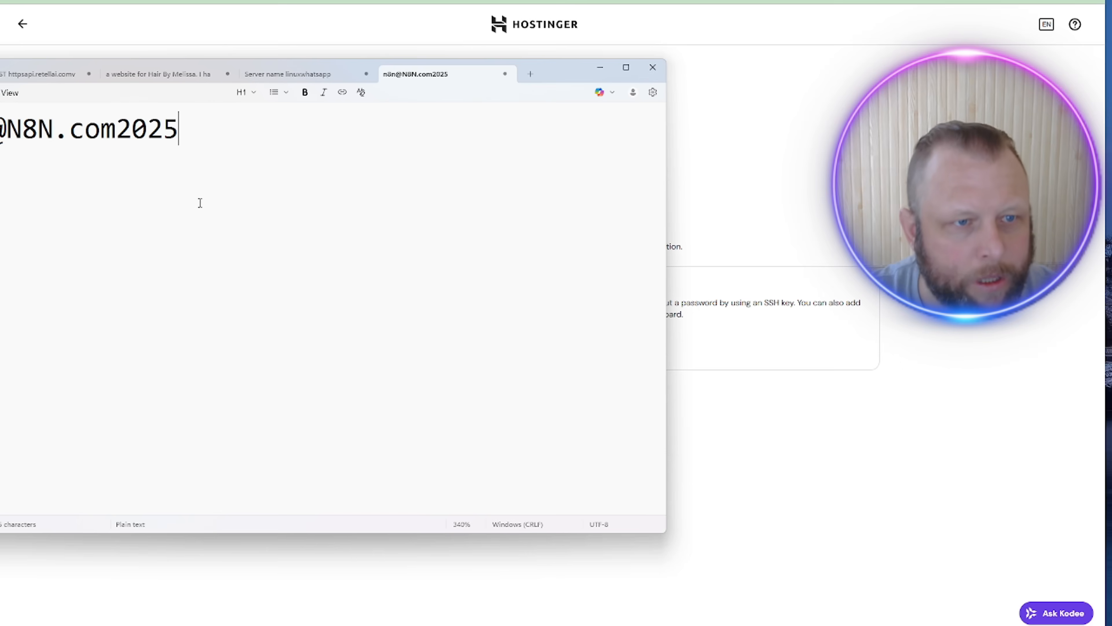
drag(561, 78, 1, 84)
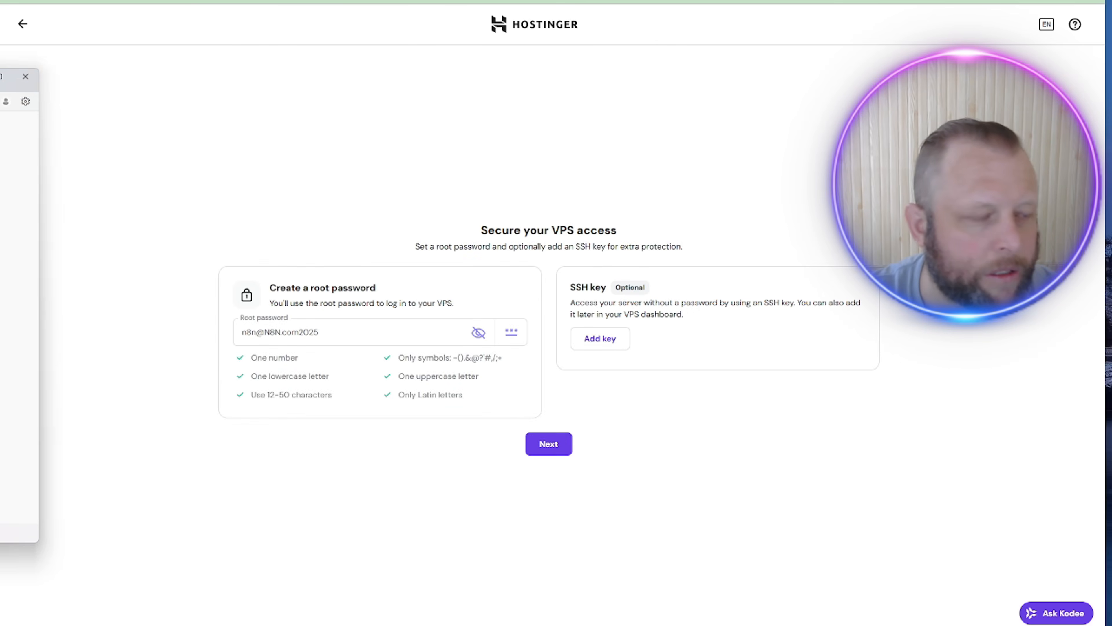
key(alt+Tab)
click(385, 332)
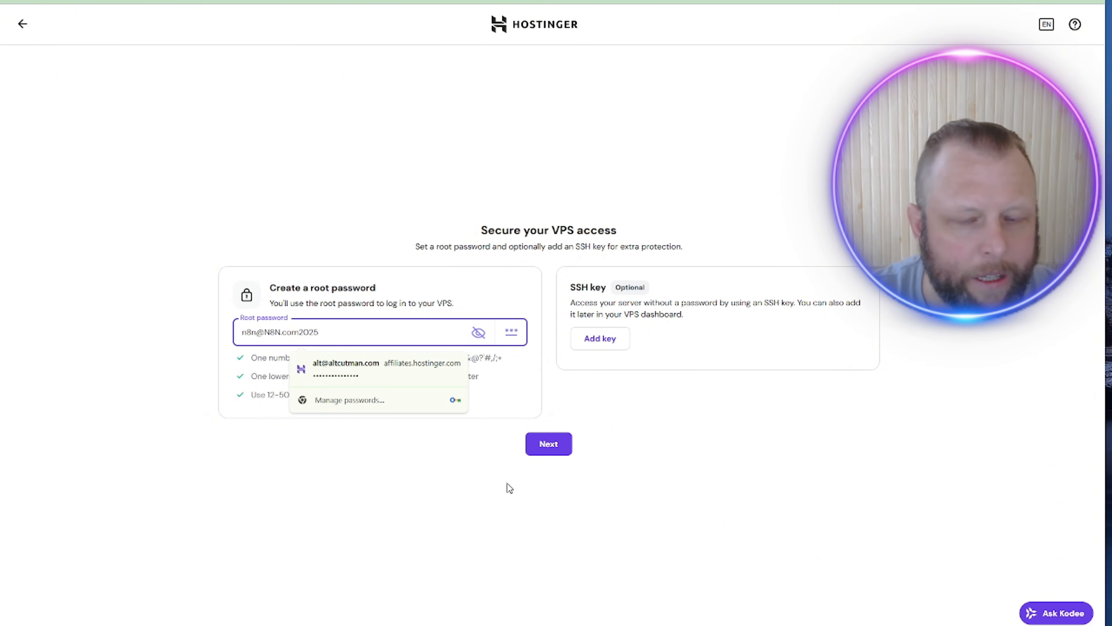
click(575, 482)
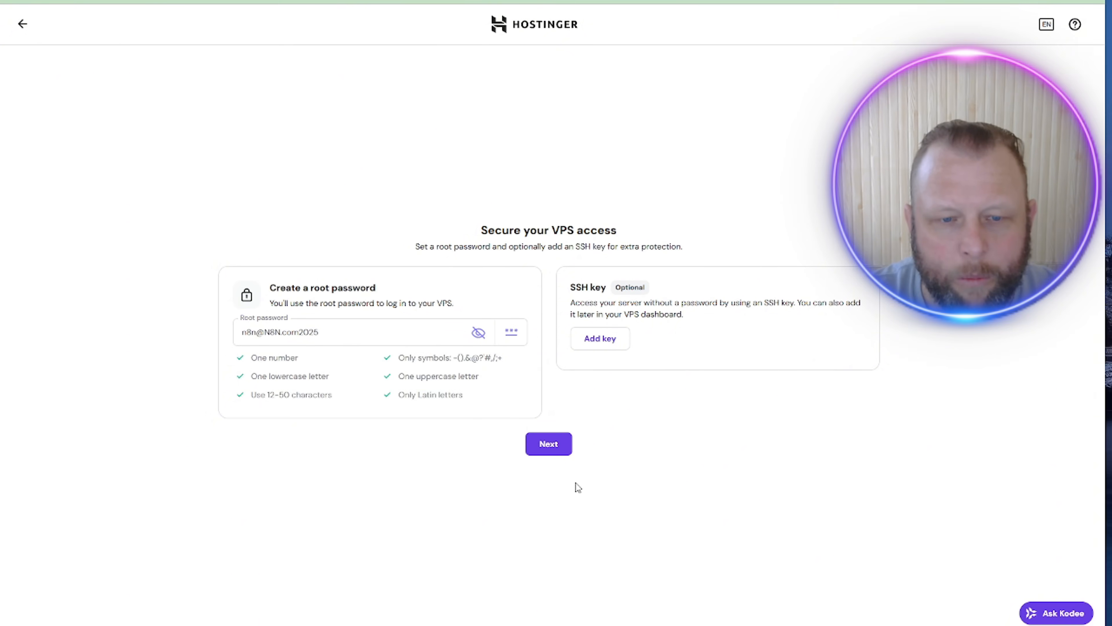
click(543, 448)
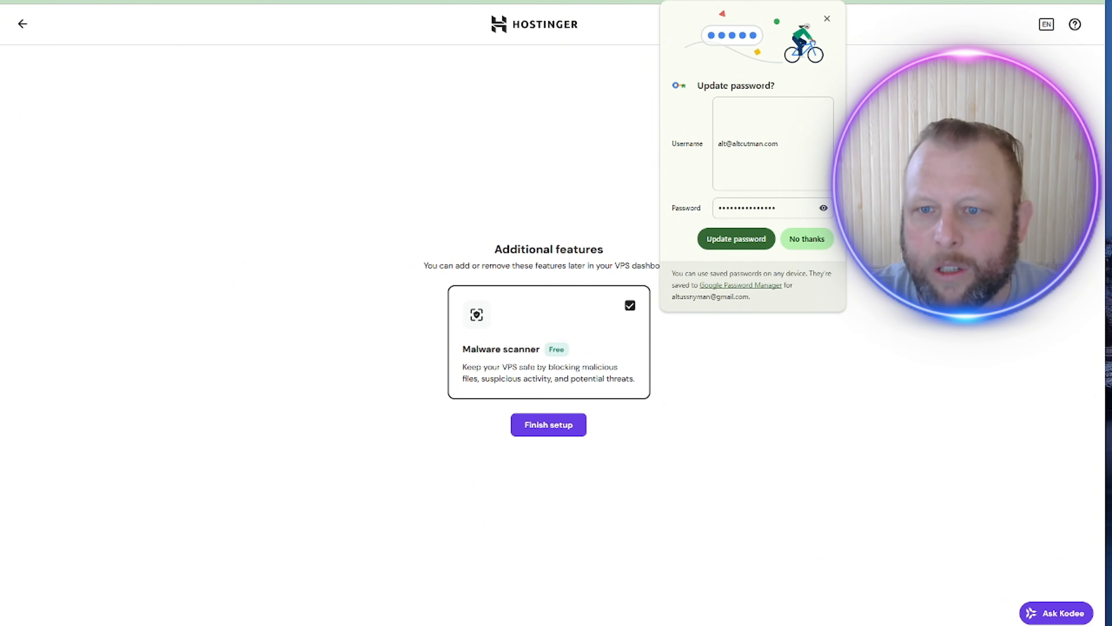
Step: Decline Chrome's password update and finish setup with the Malware scanner kept on
click(808, 239)
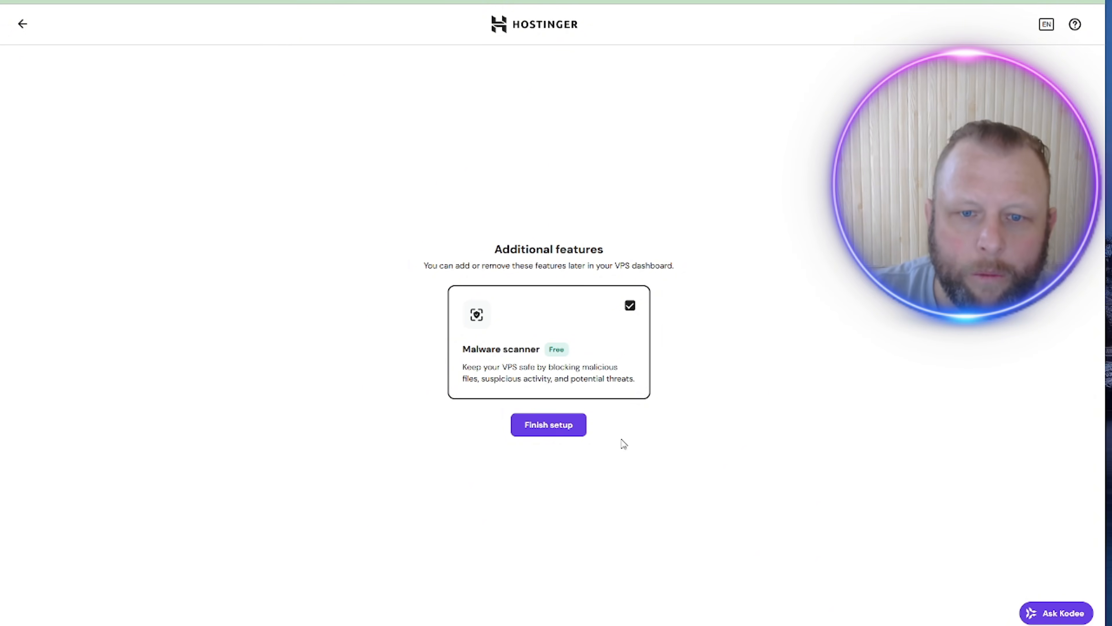
click(569, 429)
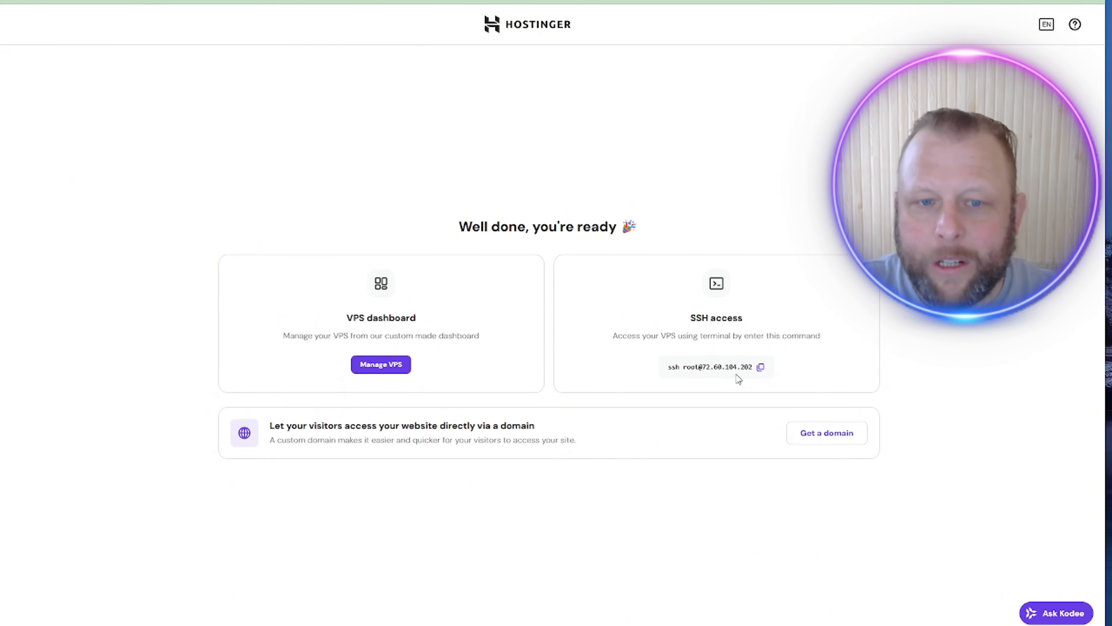
Step: Copy the VPS SSH access command into the notes file as a new line
click(760, 368)
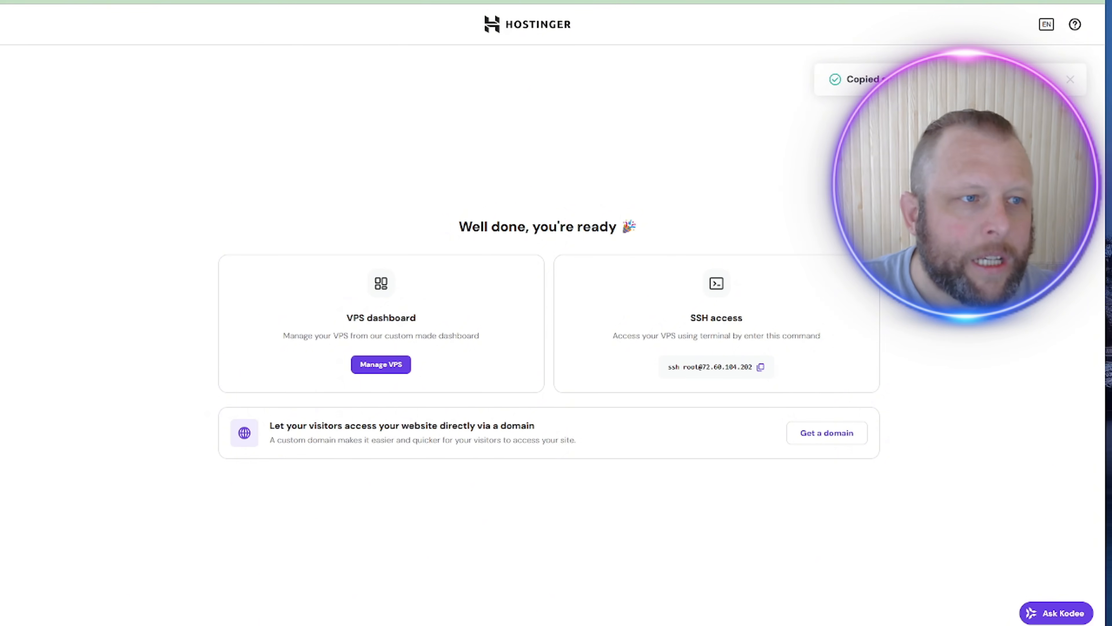
drag(8, 53, 825, 26)
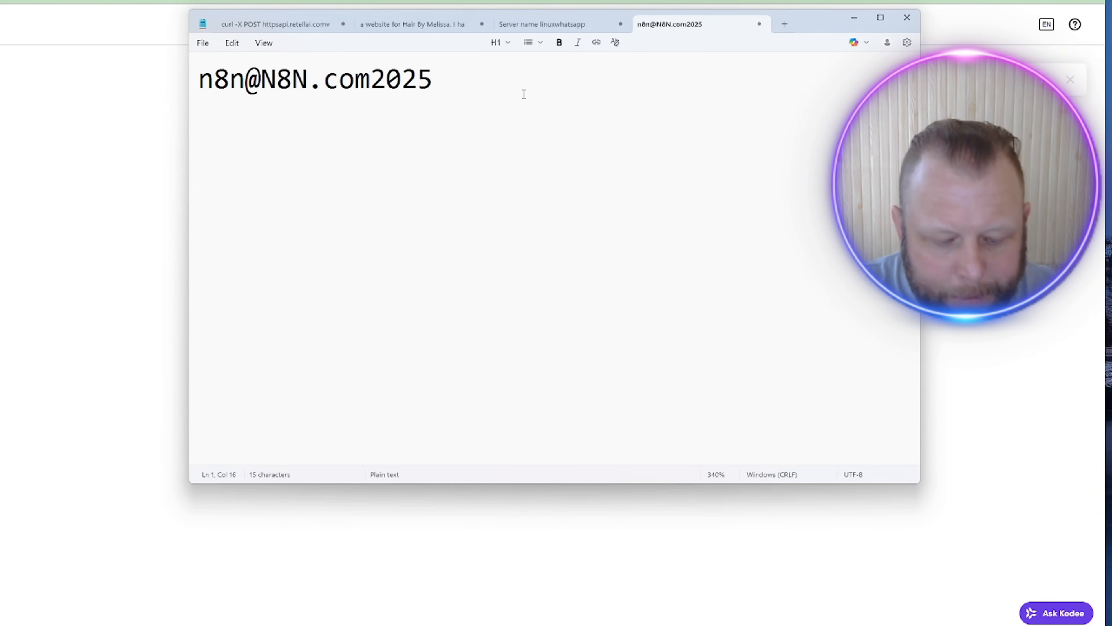
key(Return)
key(ctrl+v)
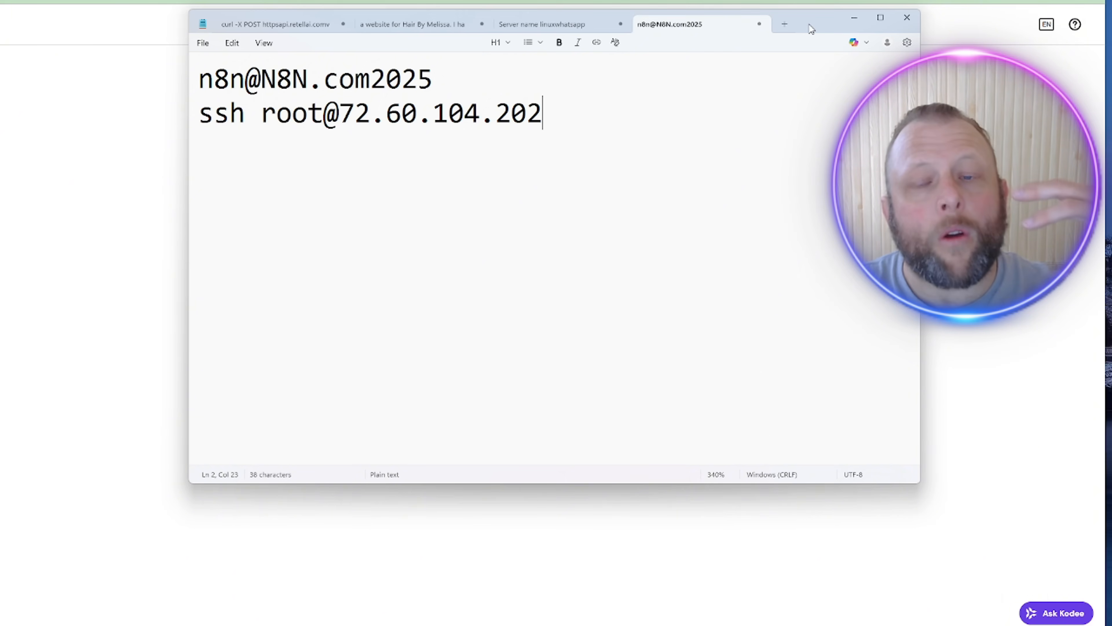
drag(810, 29, 1, 189)
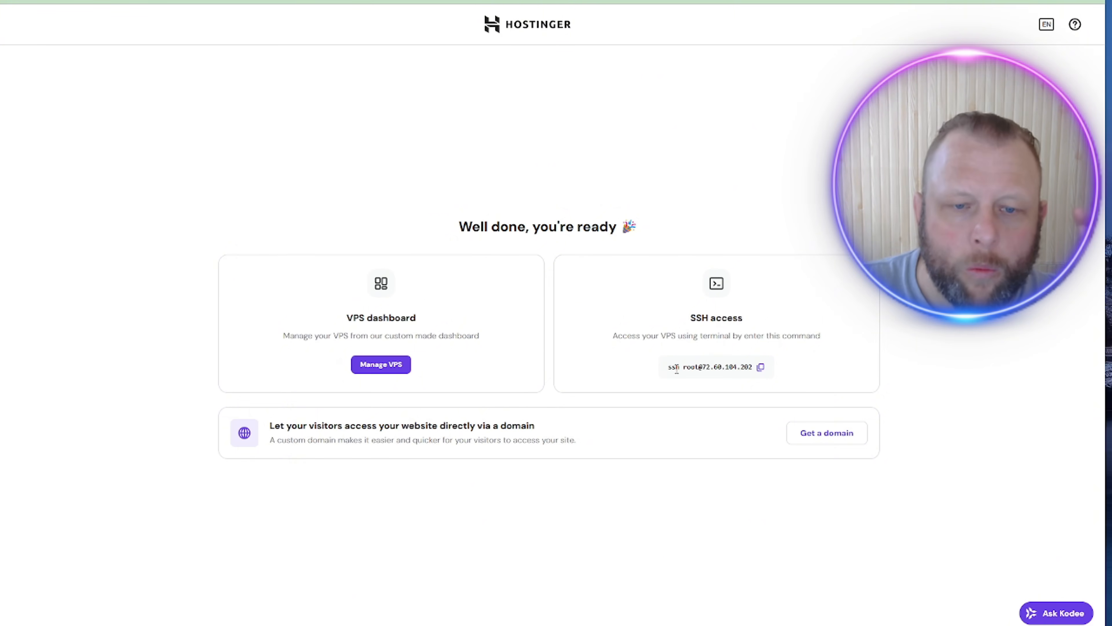
Step: Review the KVM 2 n8n VPS details on Ubuntu 24.04, then launch the installed n8n app
click(382, 365)
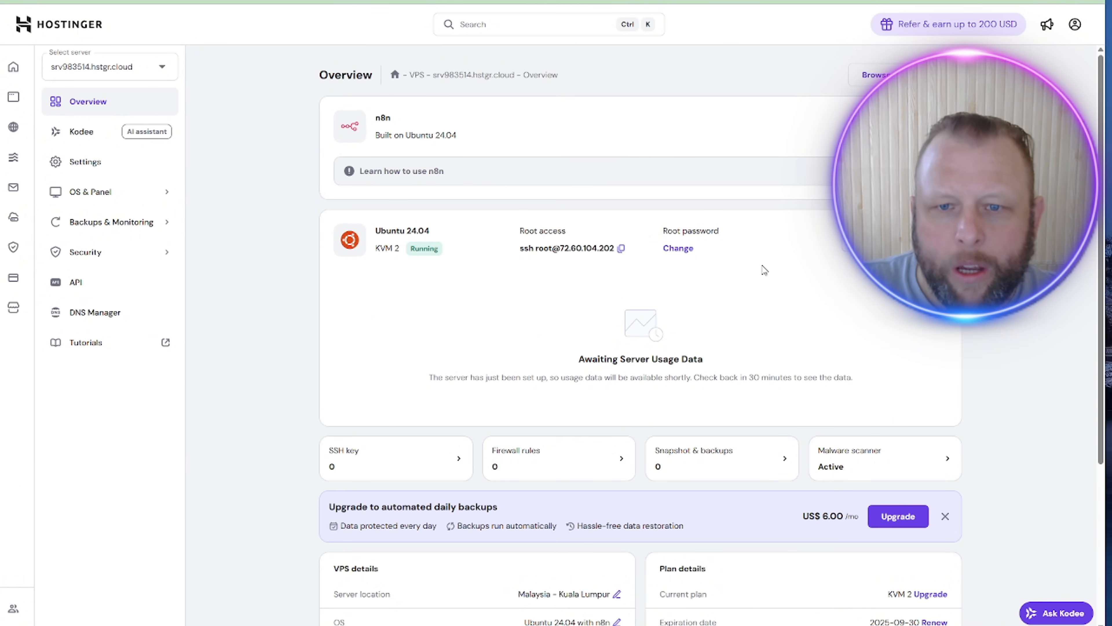
scroll(612, 267, down, 5)
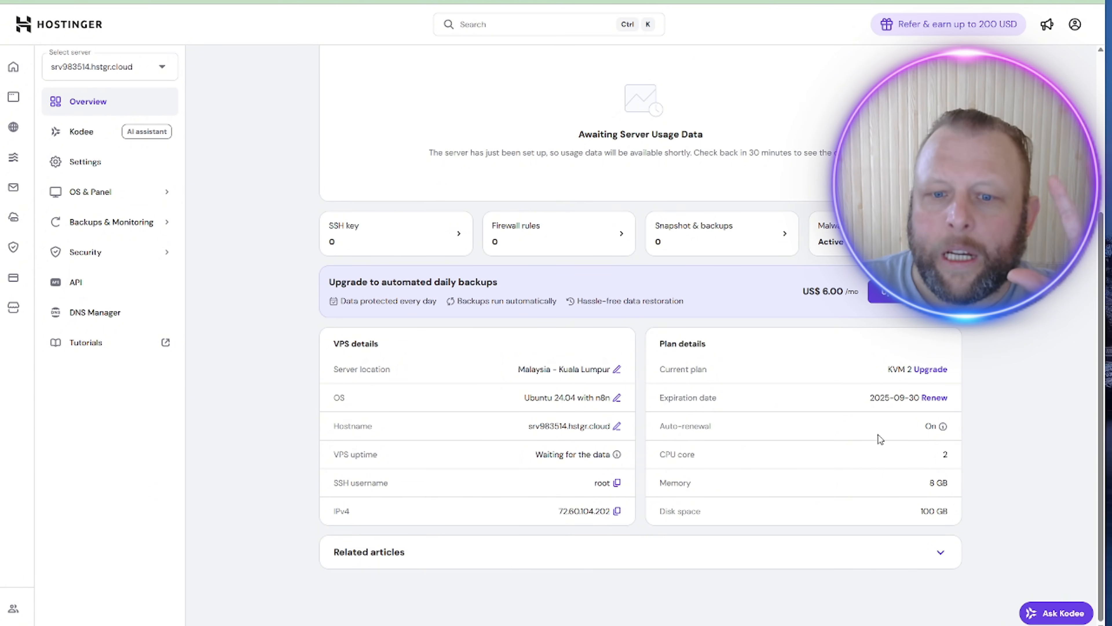
scroll(868, 445, up, 5)
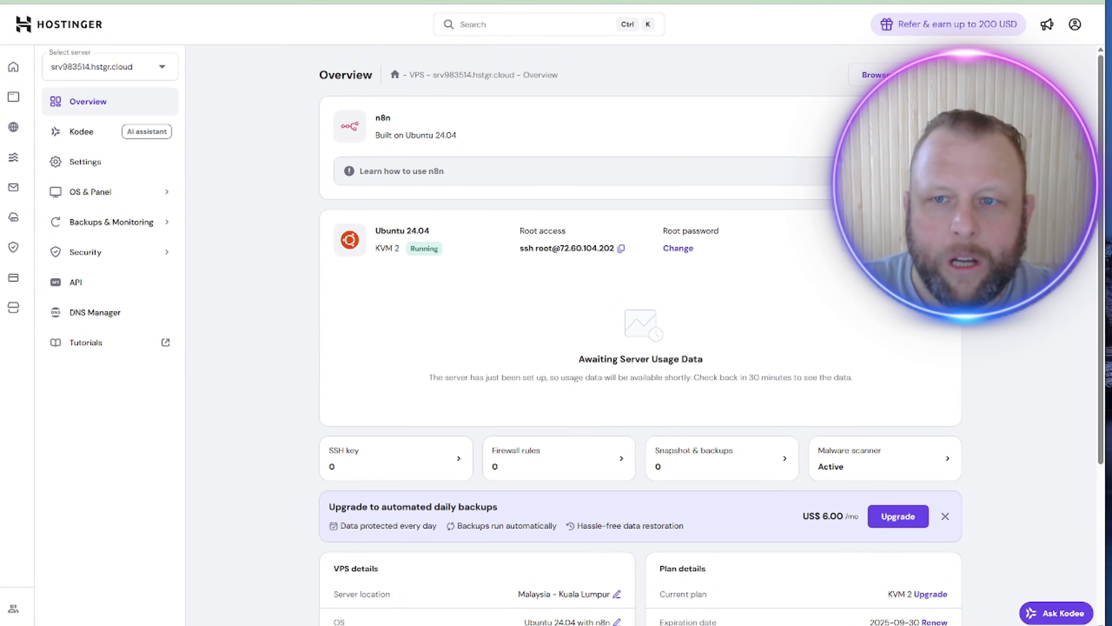
click(915, 126)
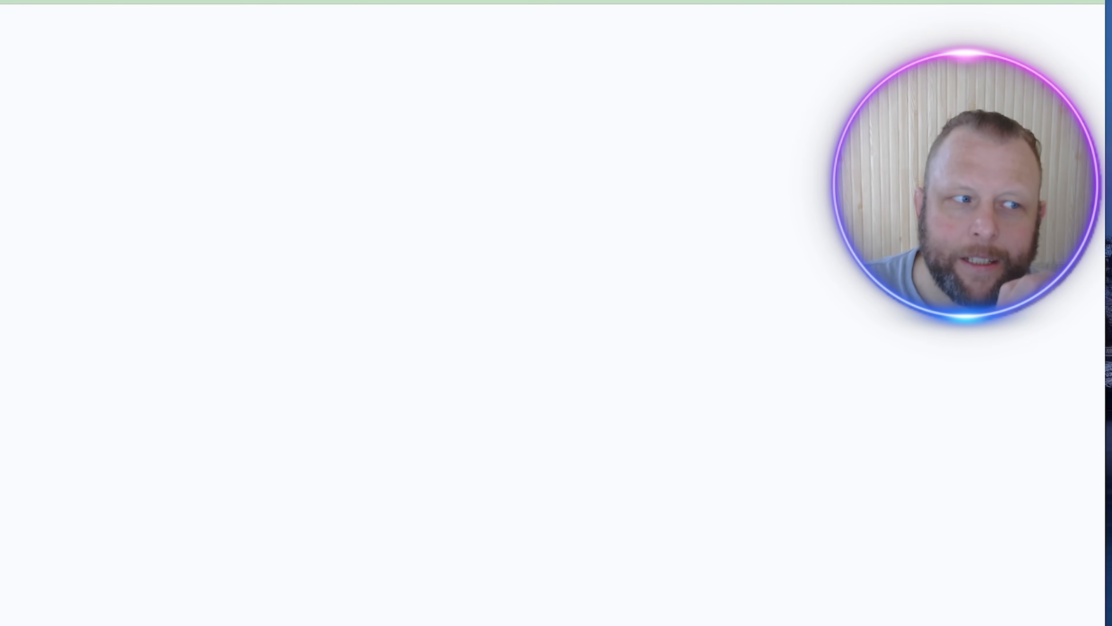
Step: Enter the owner's e-mail address on the Set up owner account form
click(578, 137)
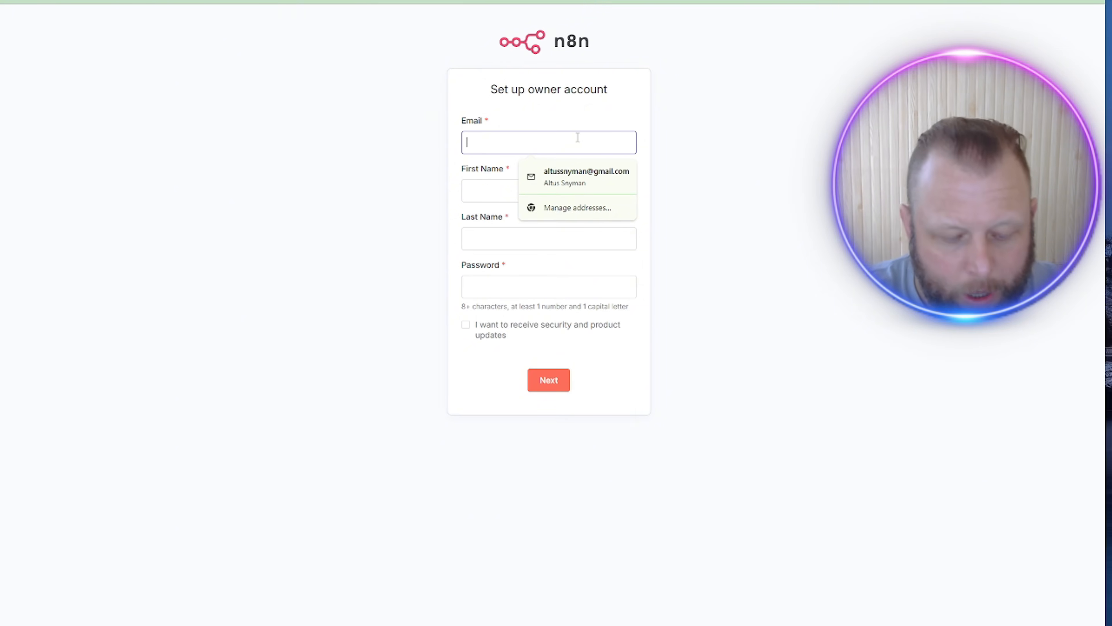
text(admin)
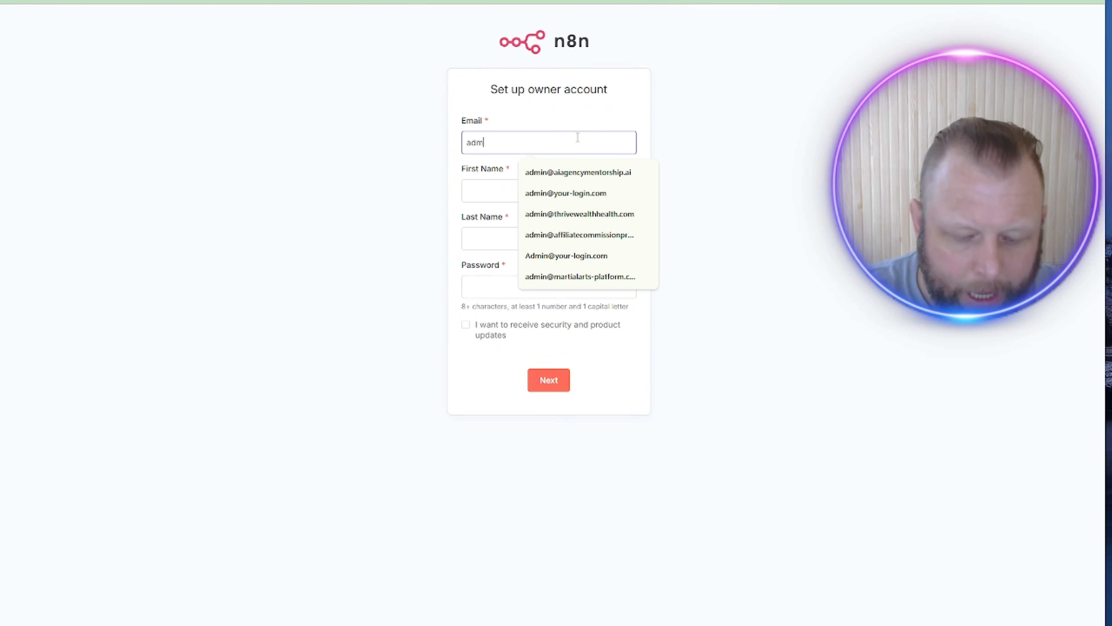
key(BackSpace)
key(BackSpace)
key(BackSpace)
key(BackSpace)
key(BackSpace)
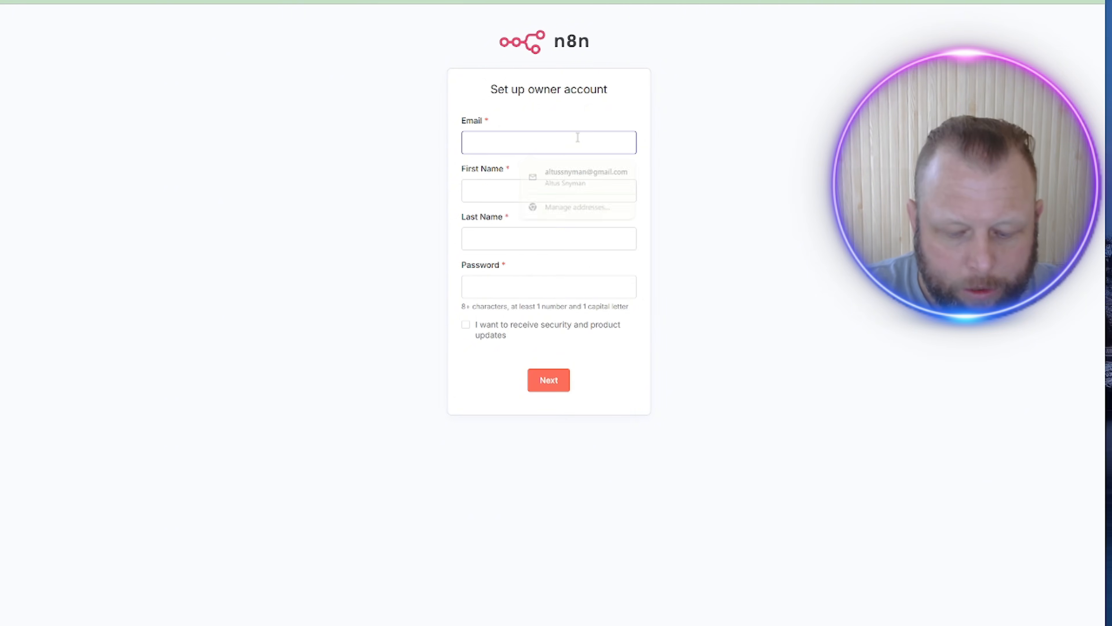
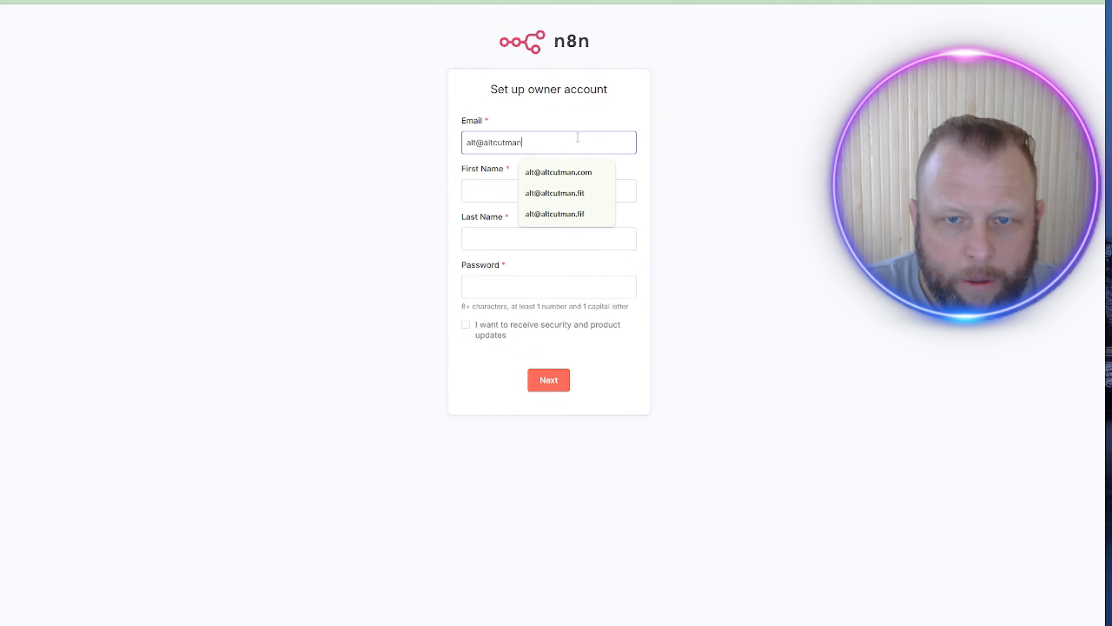
key(Tab)
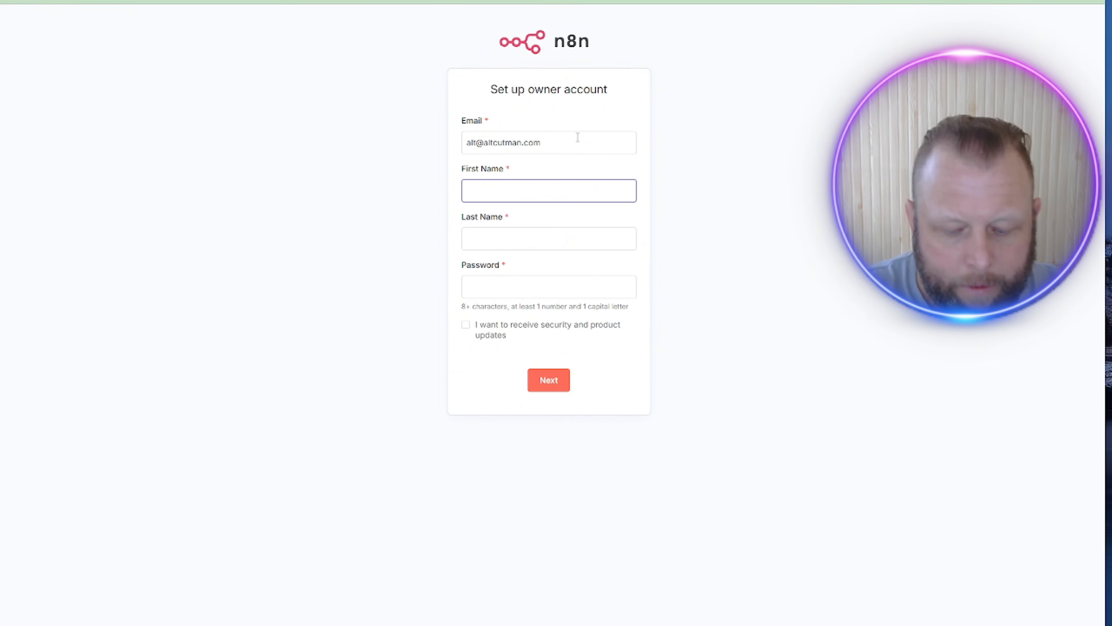
Step: Fill in the owner's first name, last name and password, then submit the account
key(Tab)
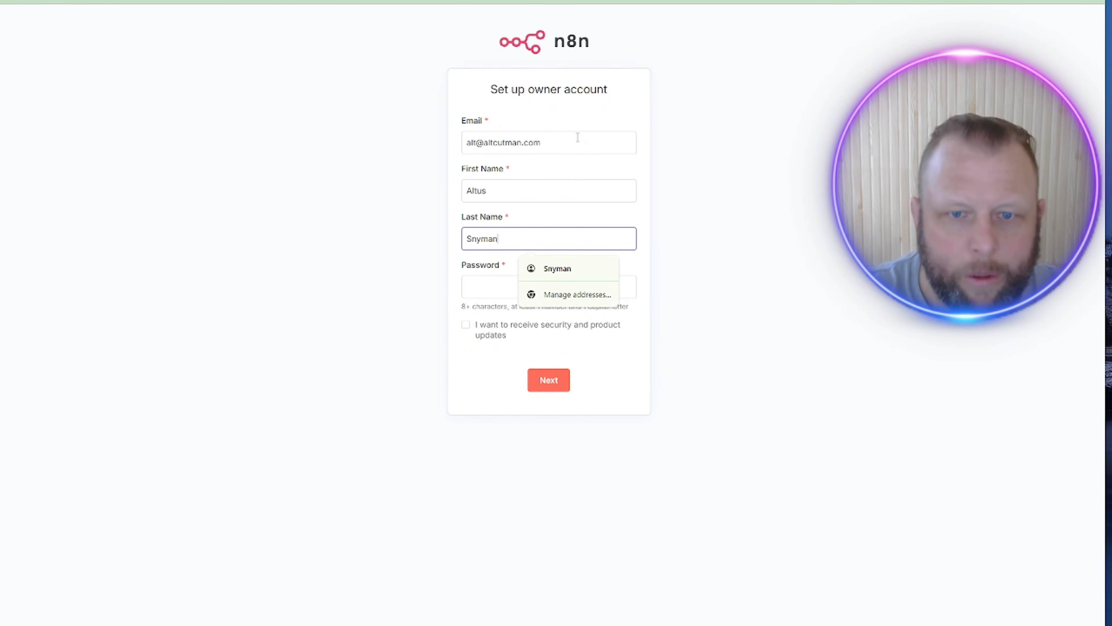
key(Tab)
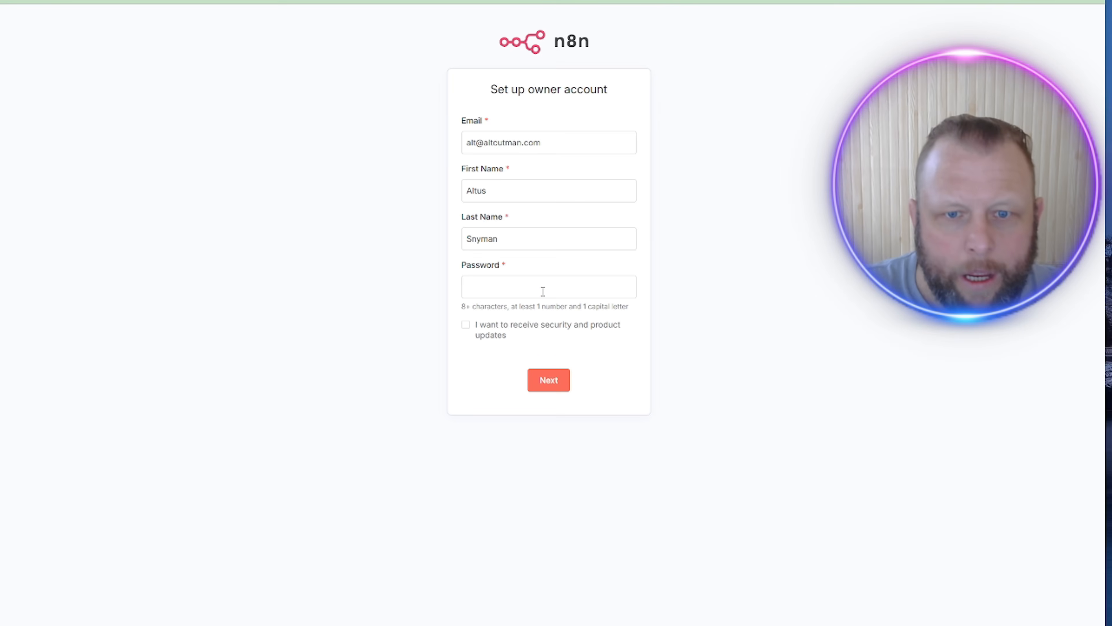
click(514, 297)
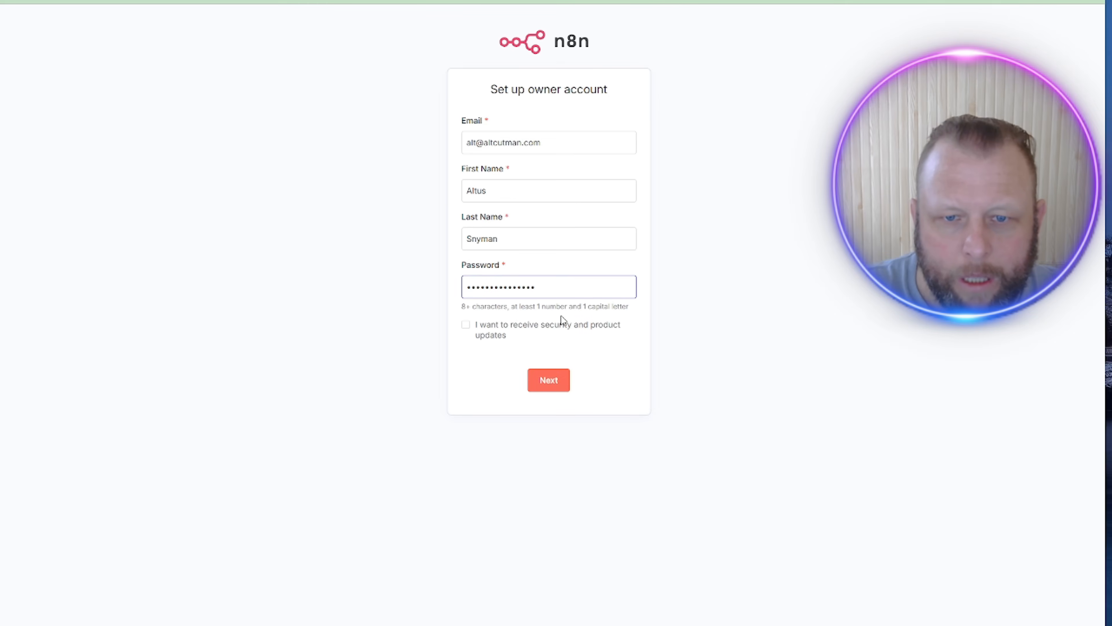
click(542, 384)
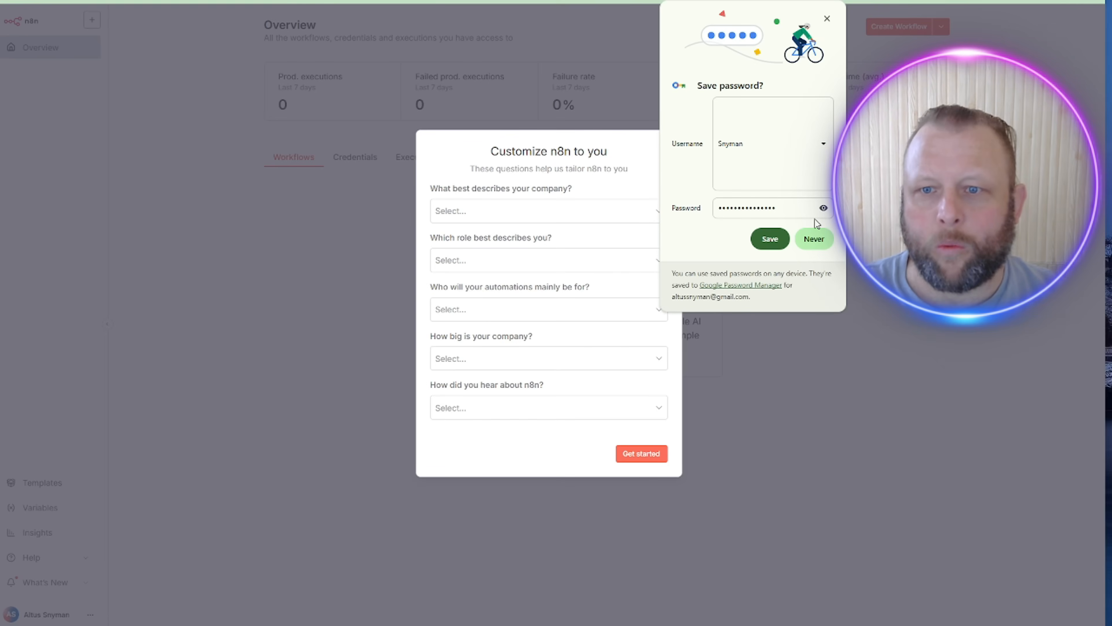
Step: Decline saving the password, skip the customization questions and licence offer, and start a blank workflow
click(813, 240)
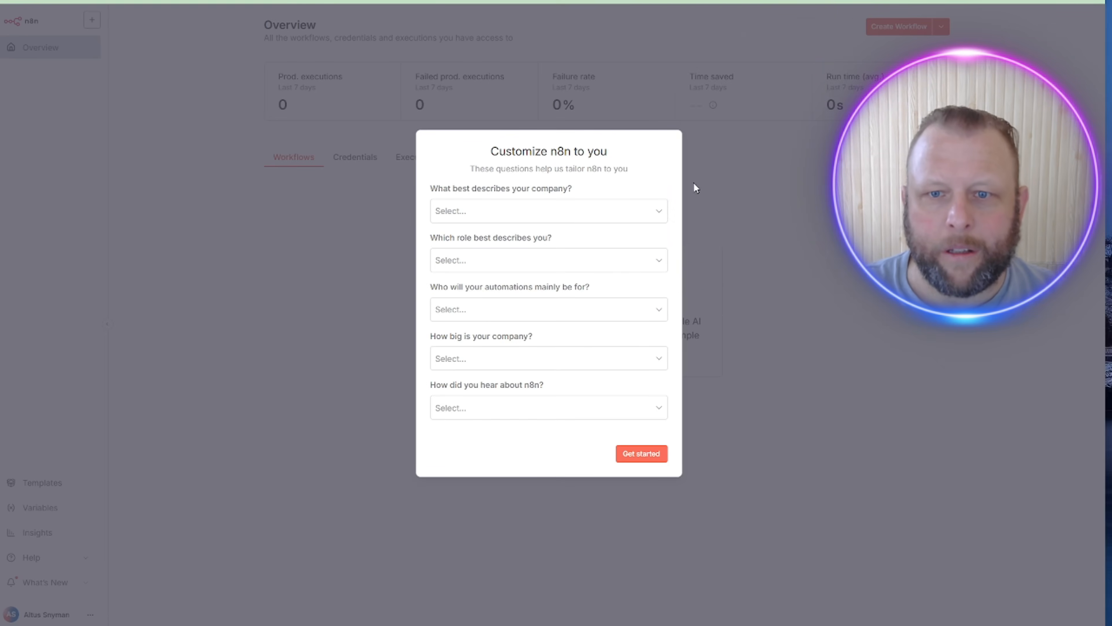
click(641, 454)
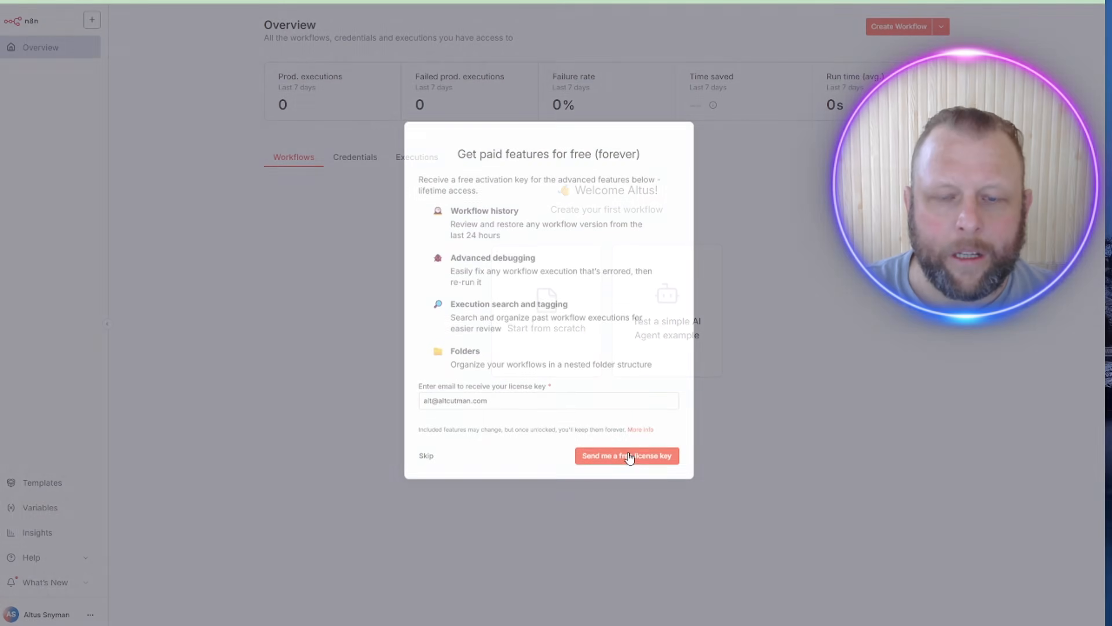
click(426, 459)
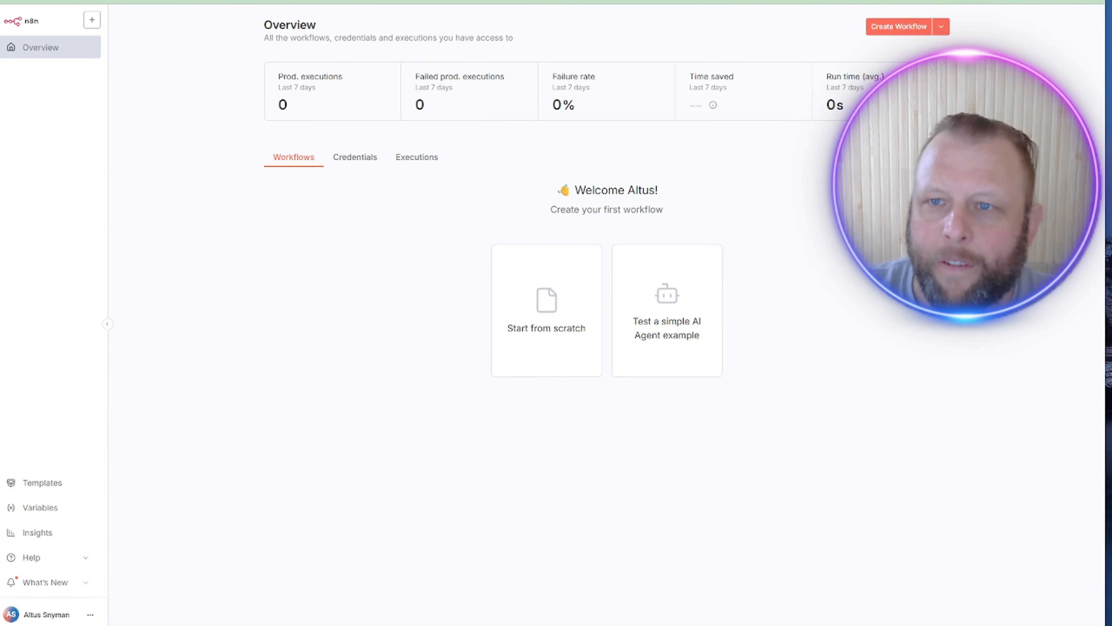
click(891, 28)
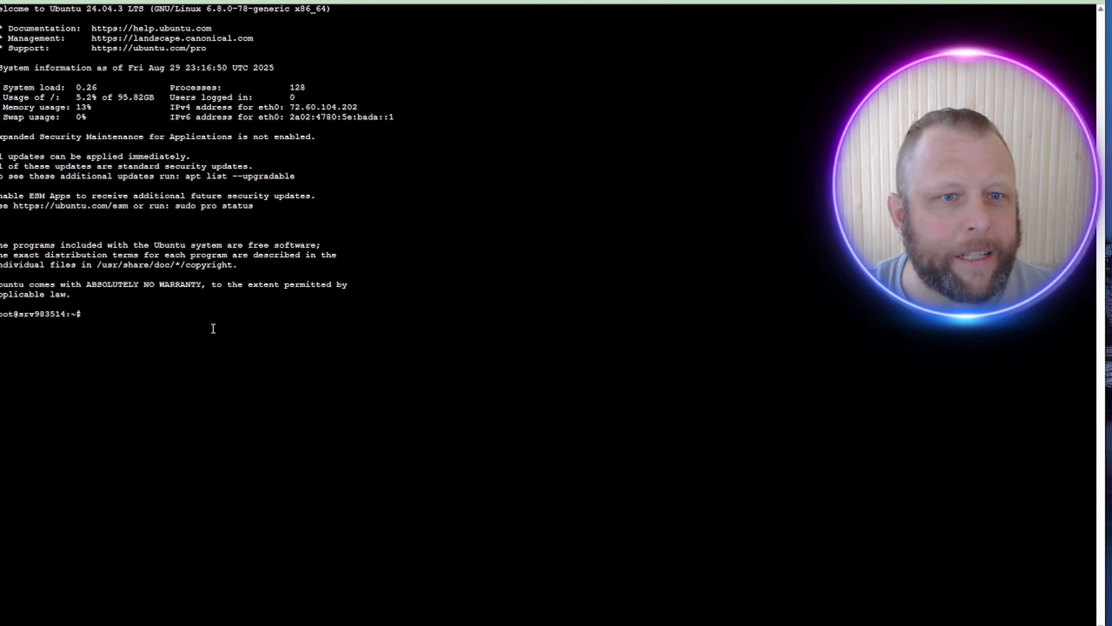
Step: List root's home folder with ls, showing only docker-compose.yml, then bring up the Start menu
click(198, 316)
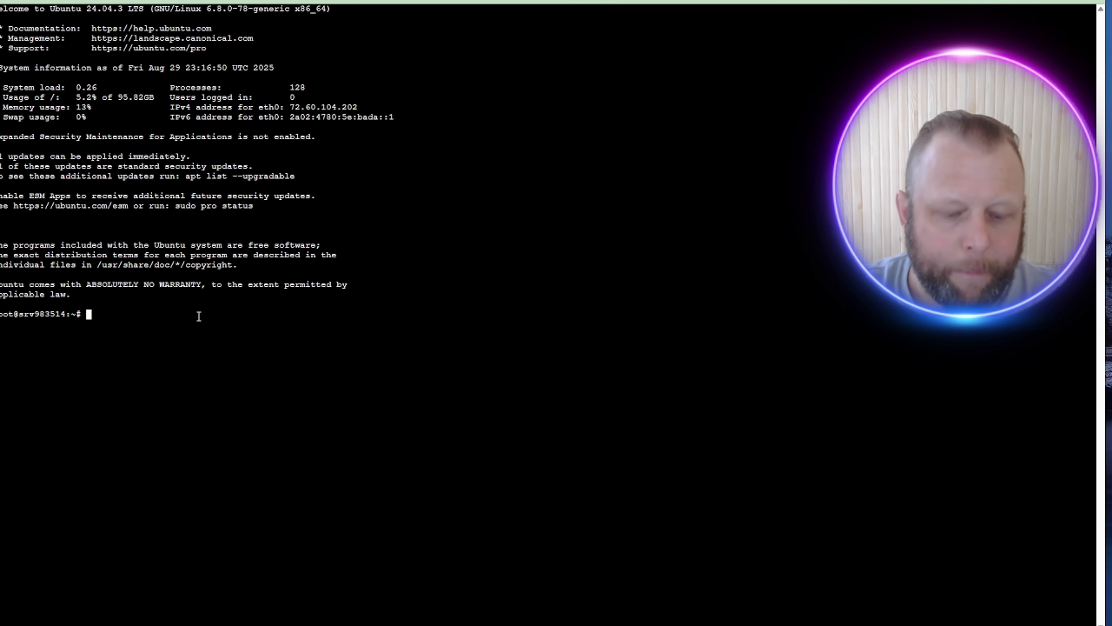
text(ls)
key(Return)
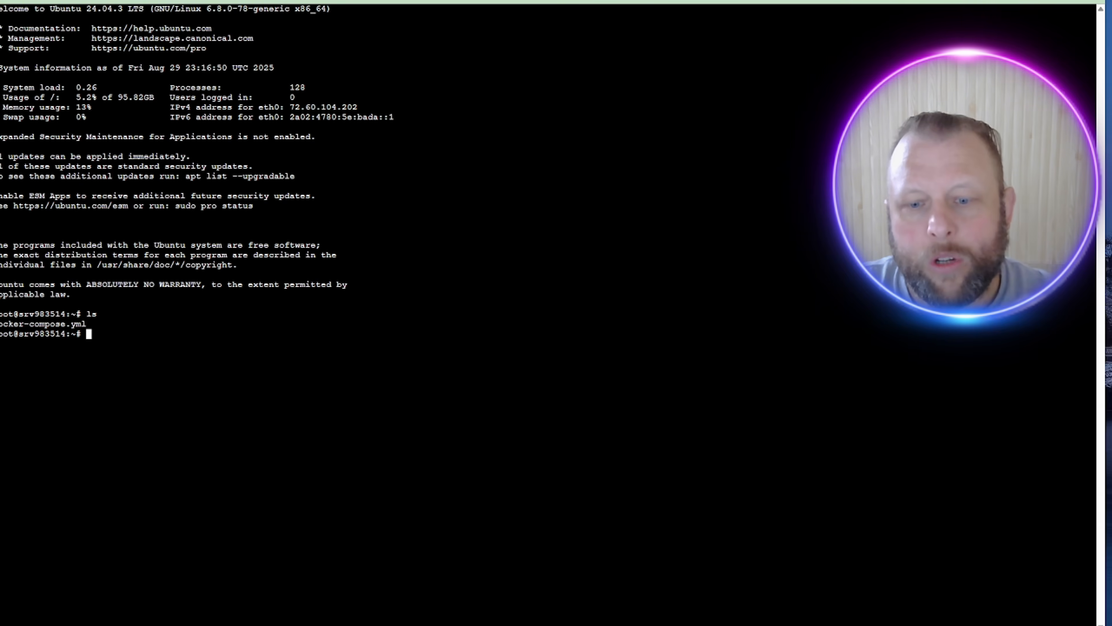
key(super)
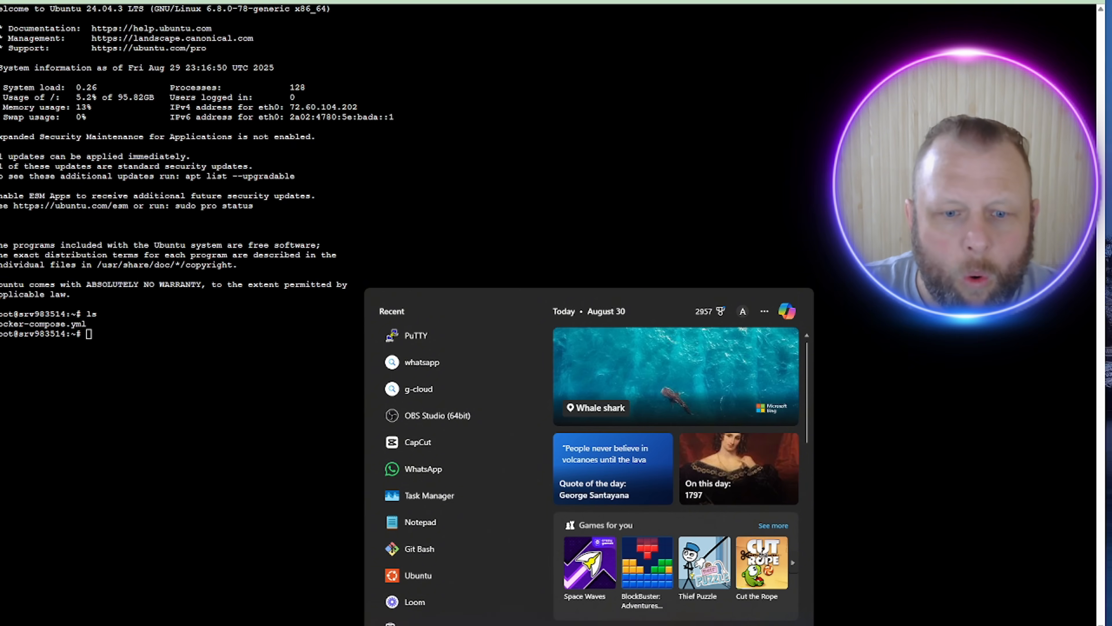
Step: Search Microsoft Store for 'putty', confirm it shows Installed, and close the Store
key(Escape)
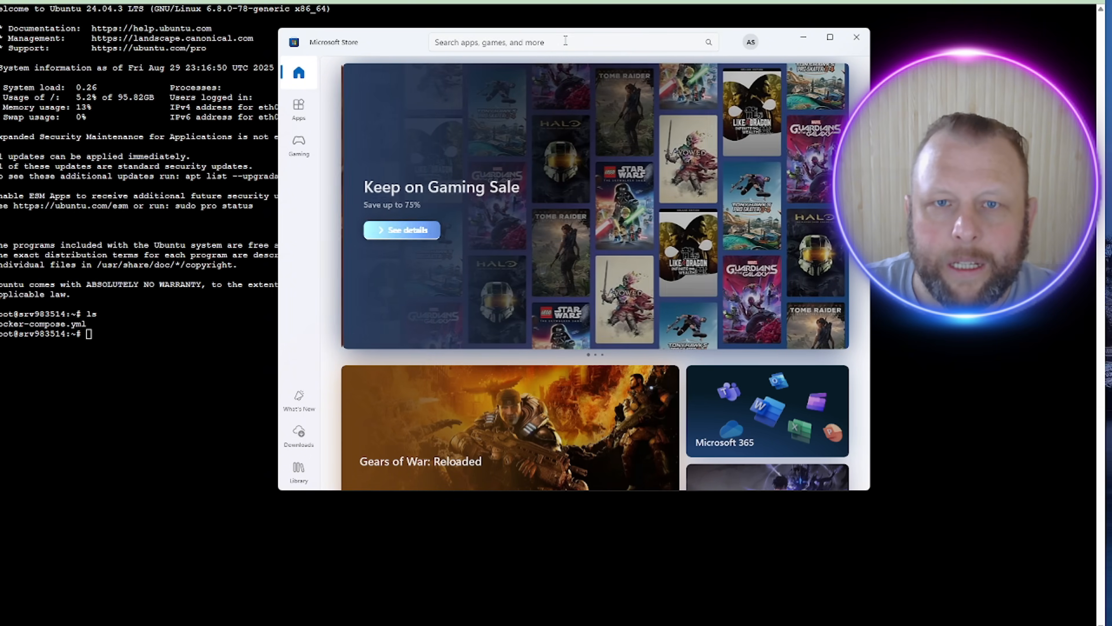
click(562, 42)
text(p)
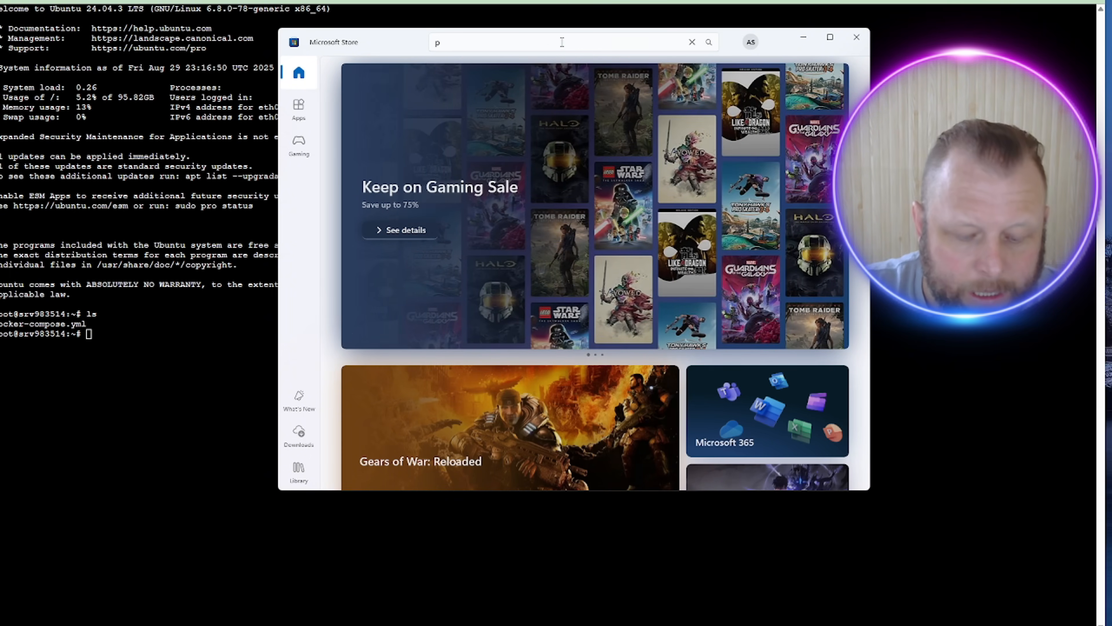
text(utty)
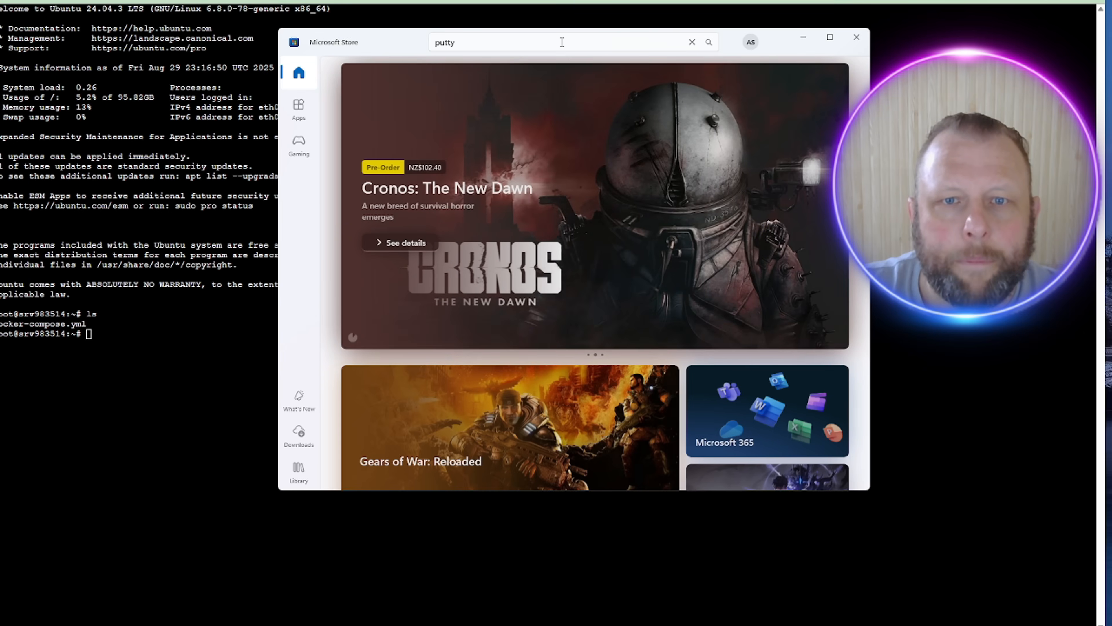
key(Return)
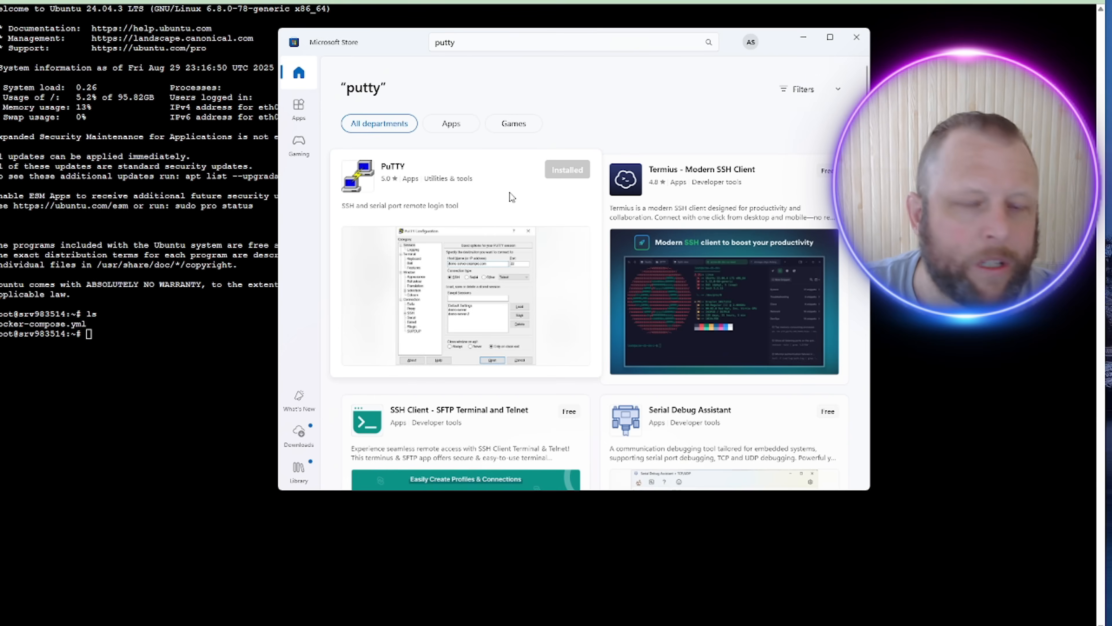
click(860, 38)
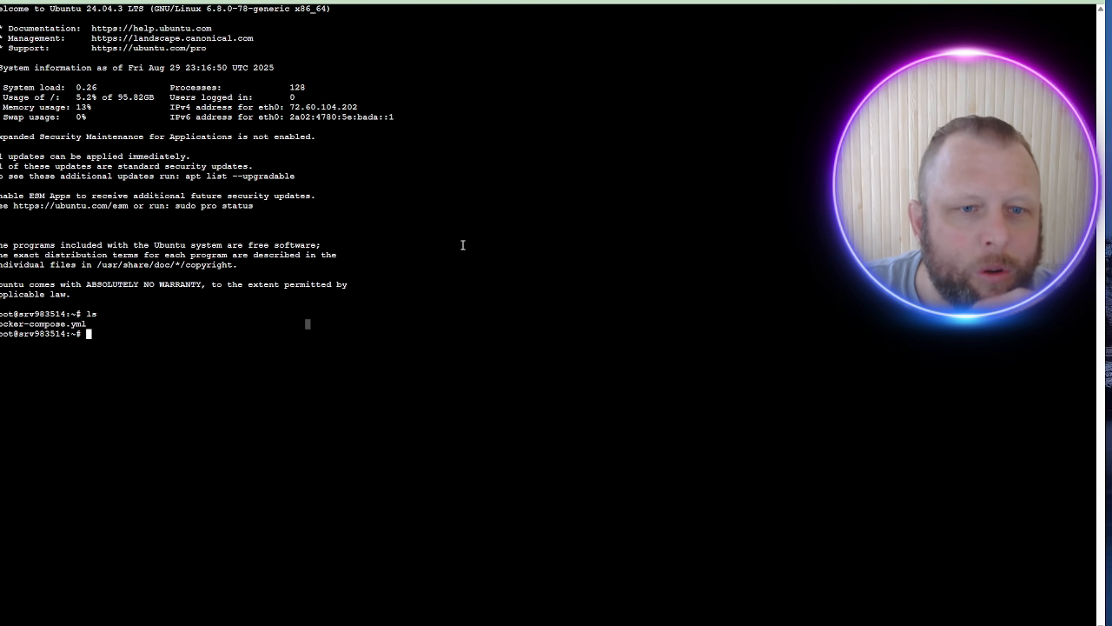
Step: Select the terminal's welcome text, interrupt the shell, and close the current session
drag(336, 256, 365, 255)
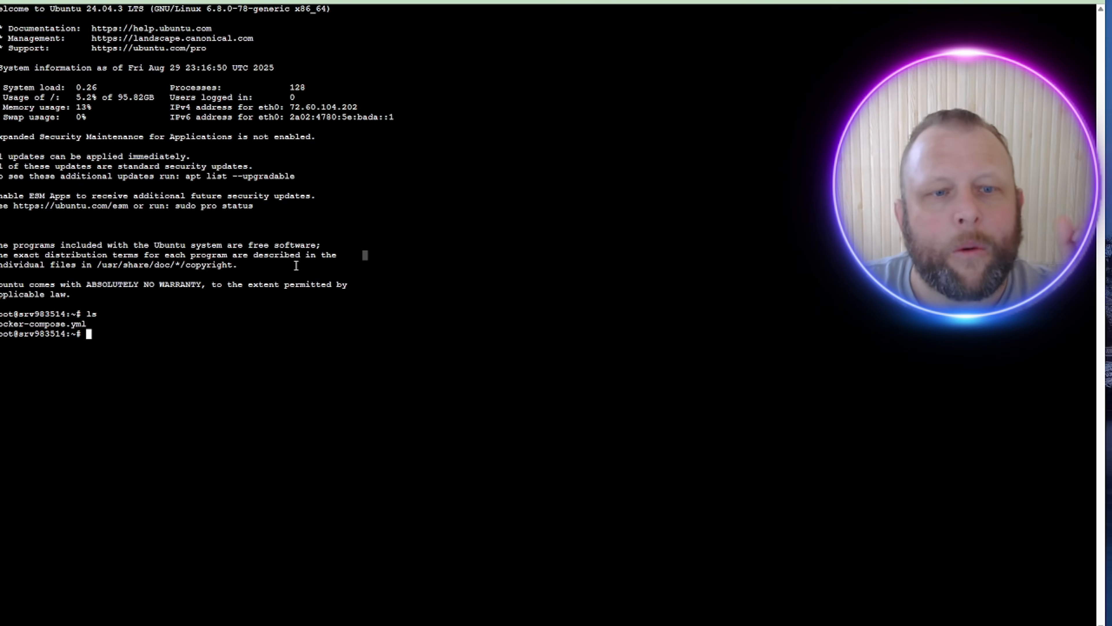
drag(248, 256, 47, 255)
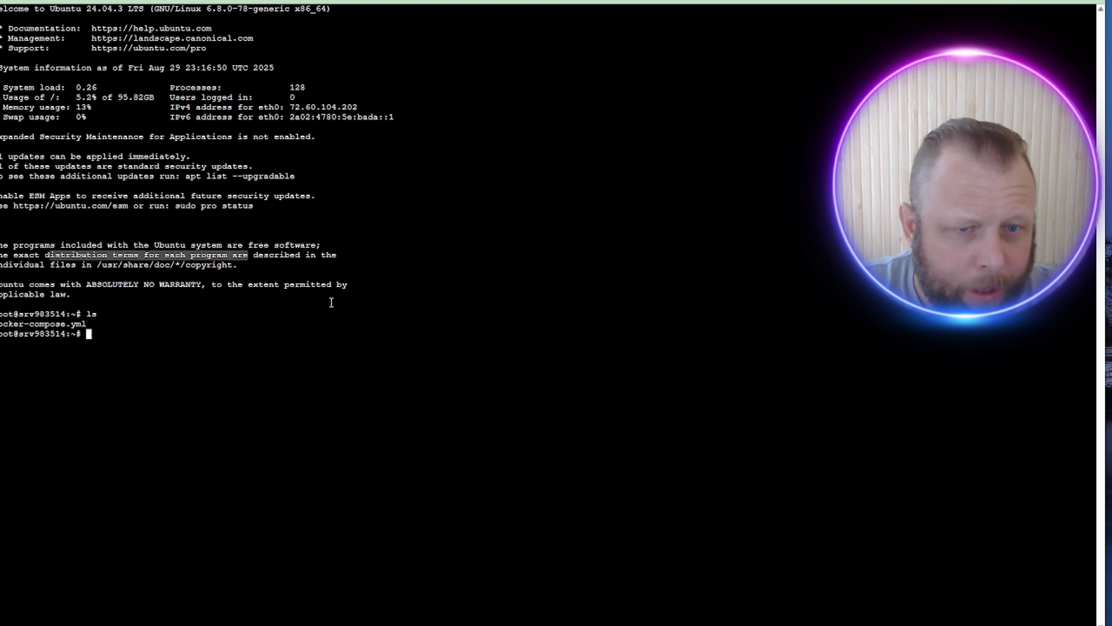
drag(353, 285, 1, 249)
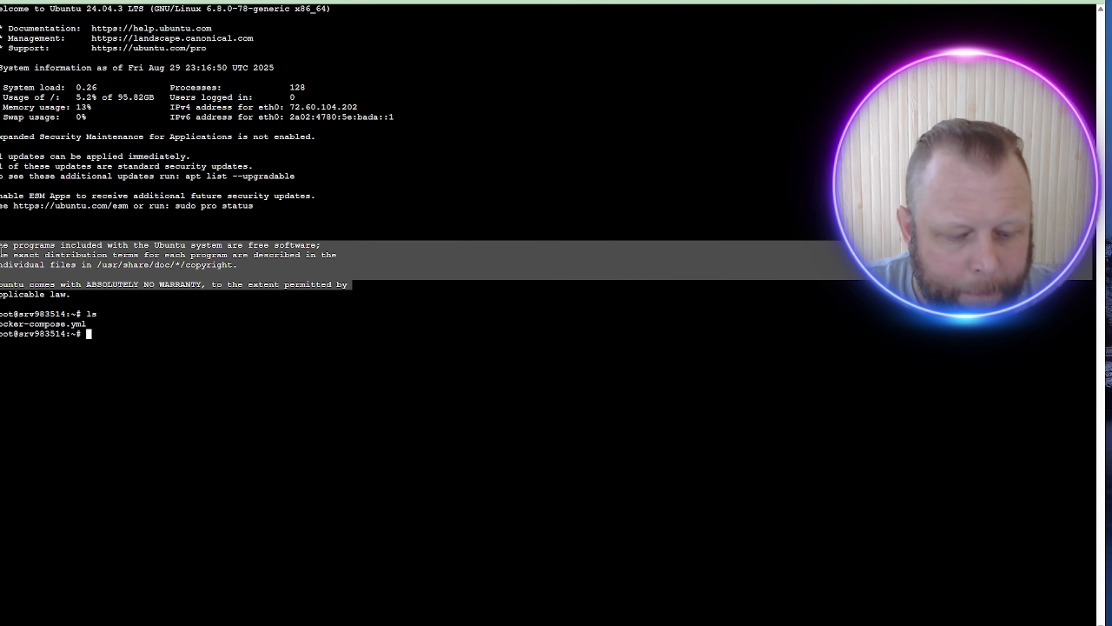
key(ctrl+c)
right_click(187, 320)
click(156, 324)
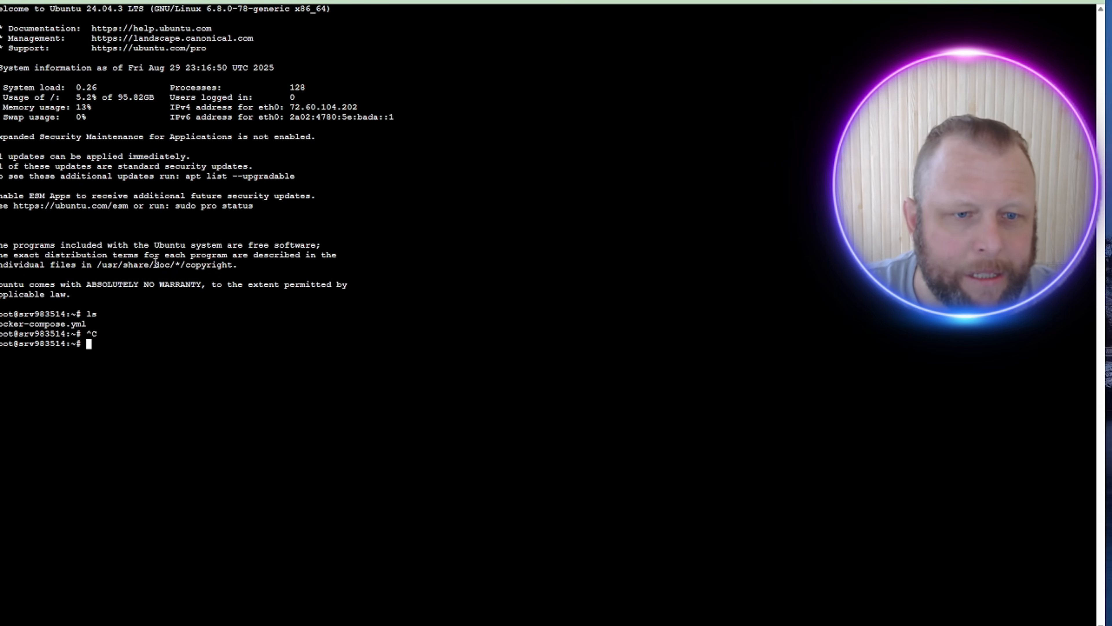
right_click(165, 239)
click(674, 231)
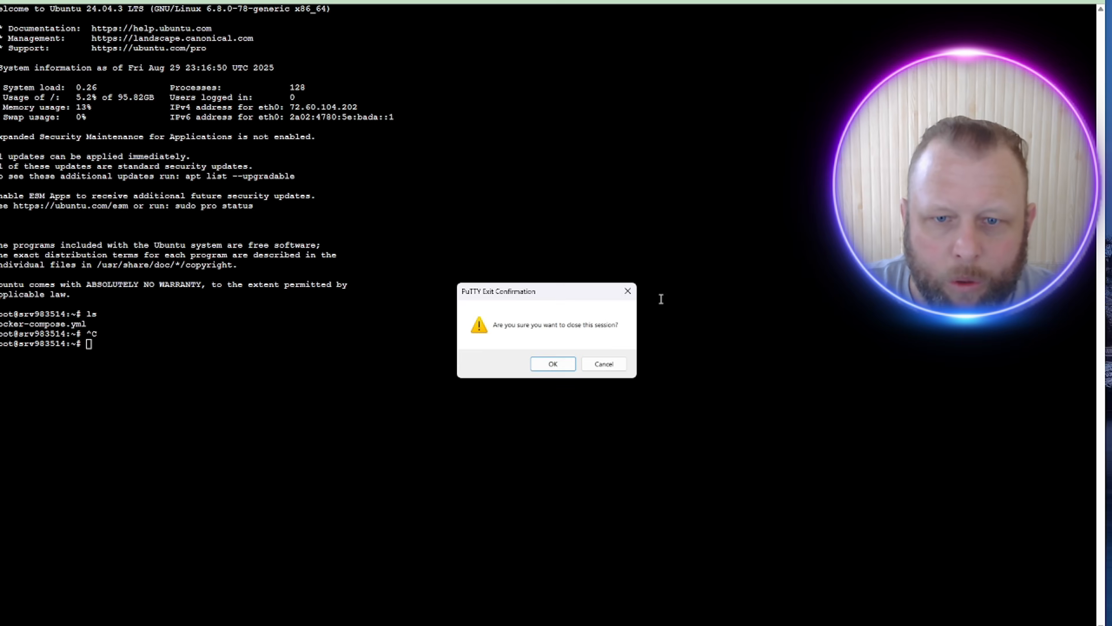
click(532, 365)
Step: Launch PuTTY from Windows search to get a new configuration window
key(super)
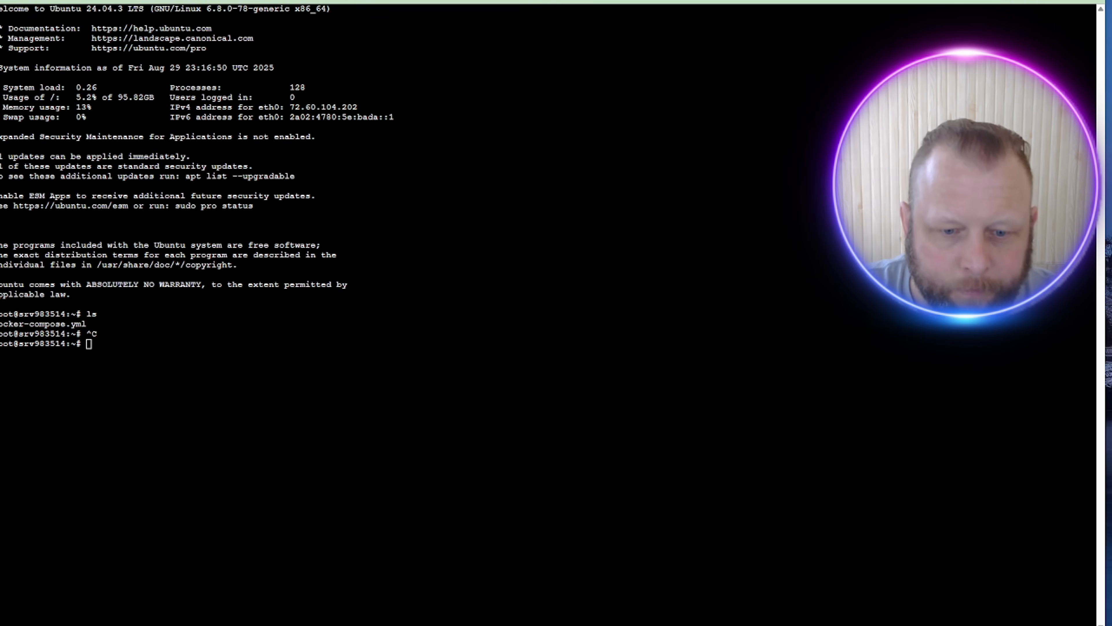
text(p)
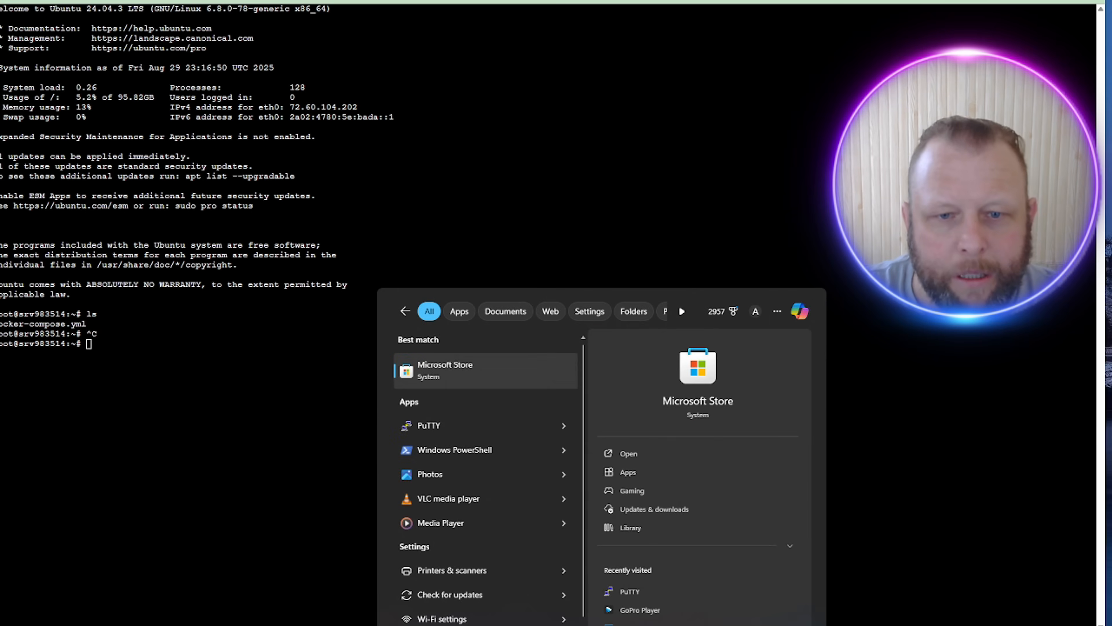
text(utt)
click(468, 368)
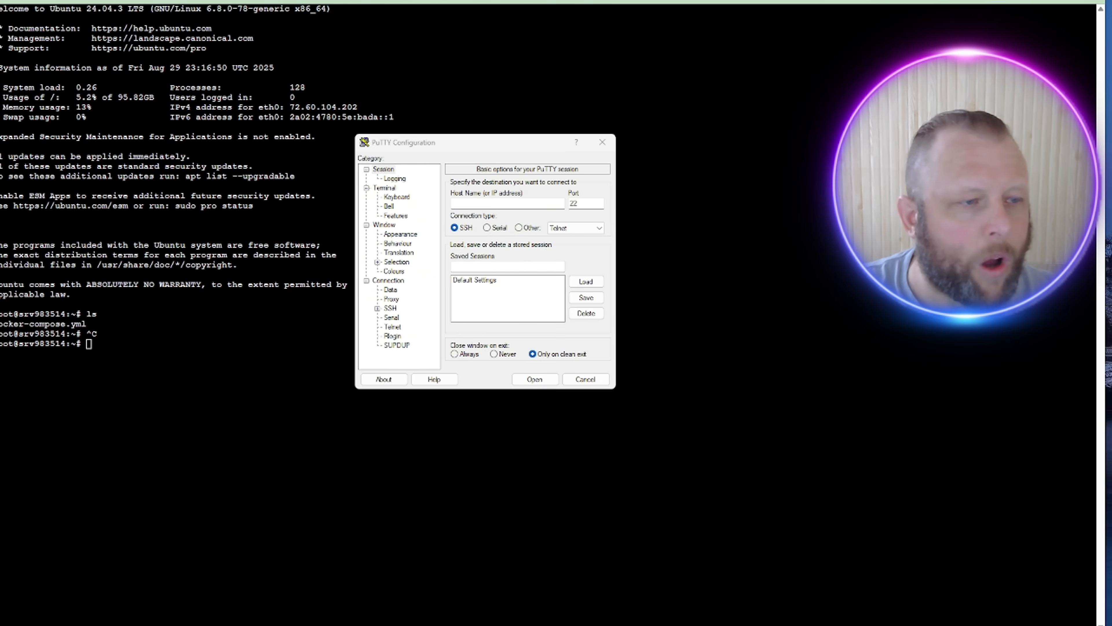
Step: Open the SSH connection to 72.60.104.202 and enlarge the session window
click(490, 204)
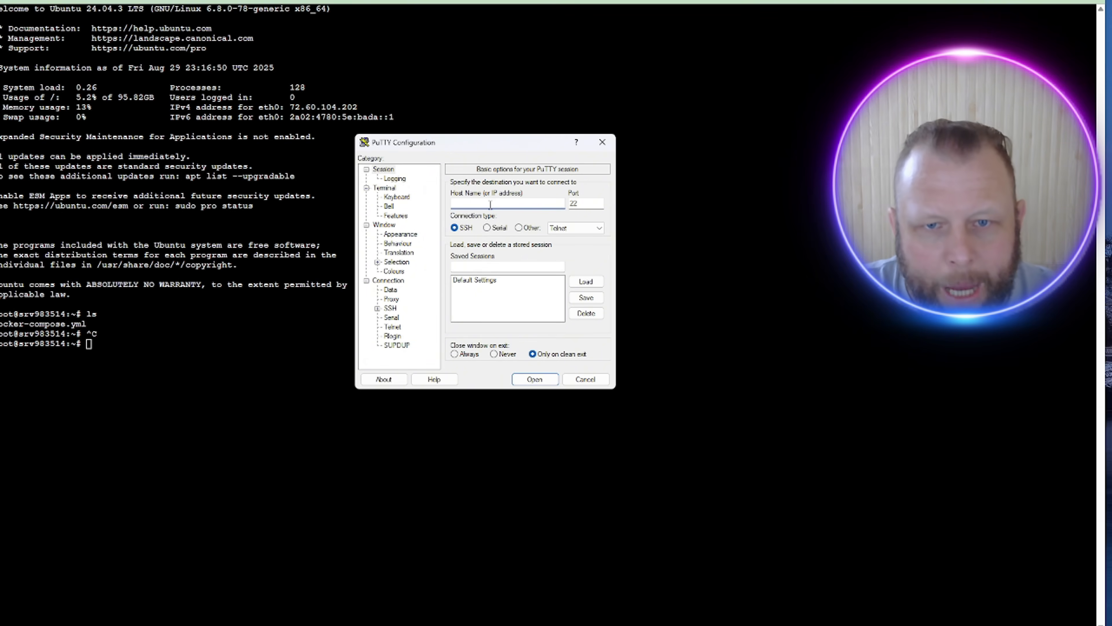
click(542, 379)
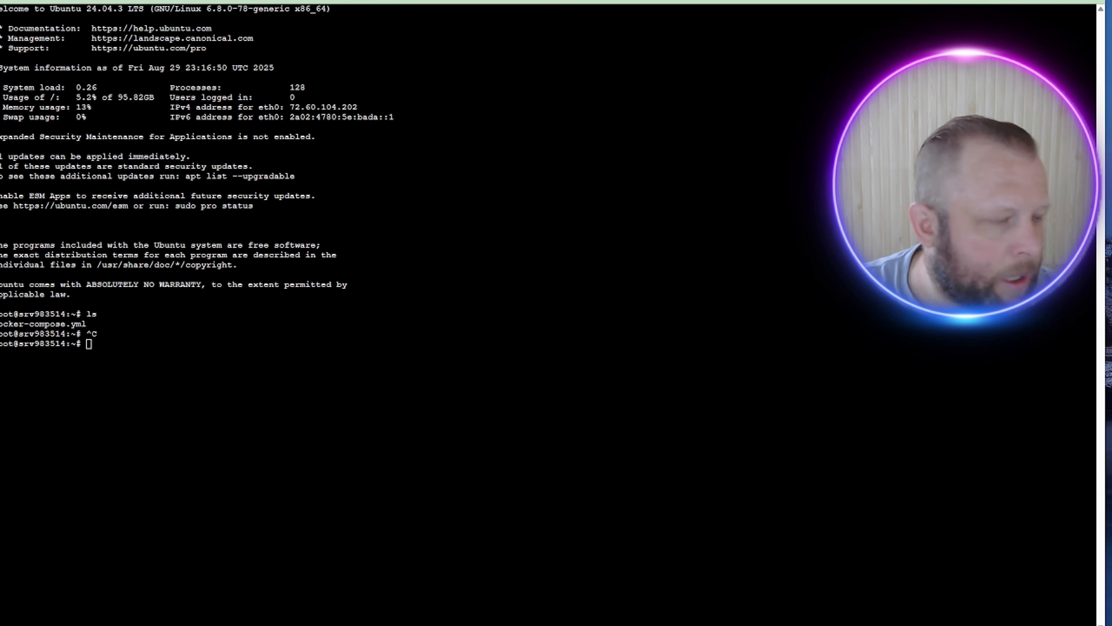
drag(521, 81, 333, 42)
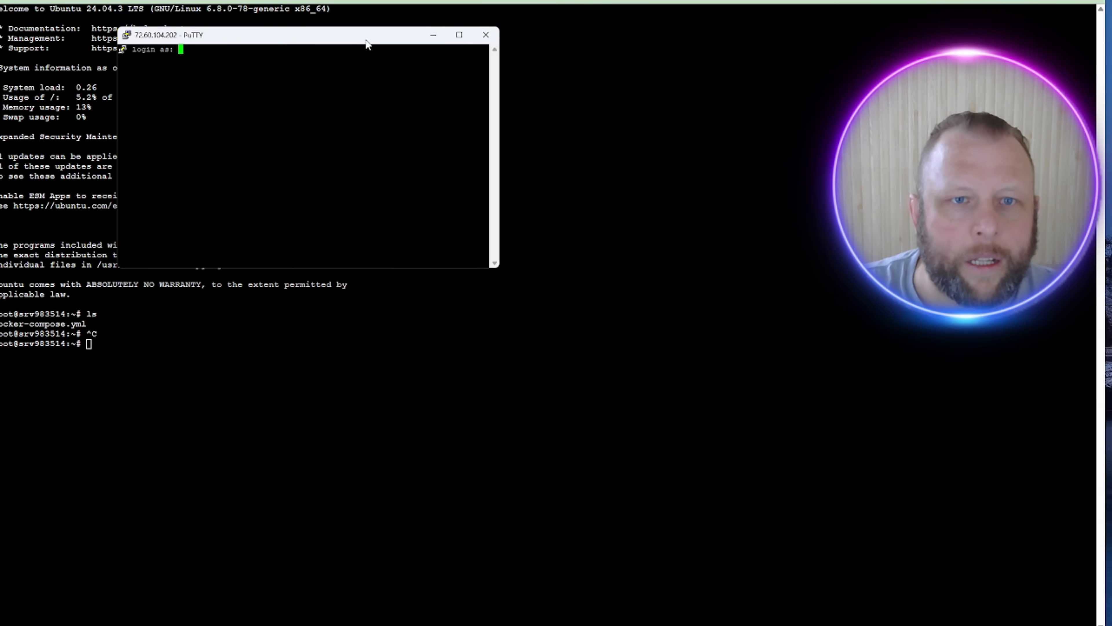
click(439, 35)
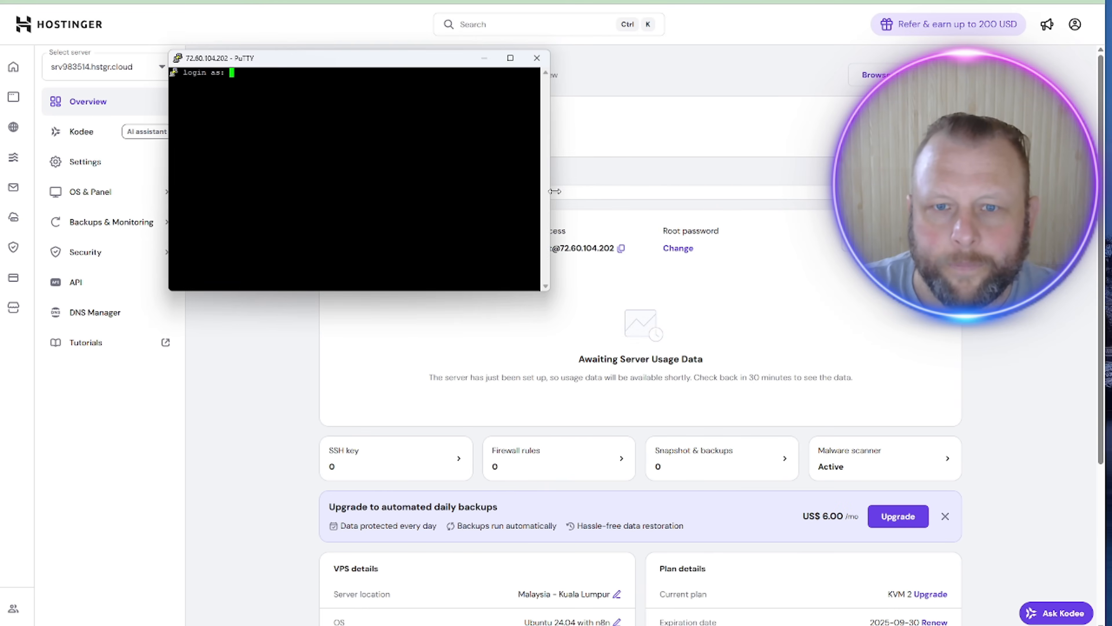
drag(550, 192, 1111, 192)
drag(668, 64, 479, 31)
drag(490, 262, 494, 436)
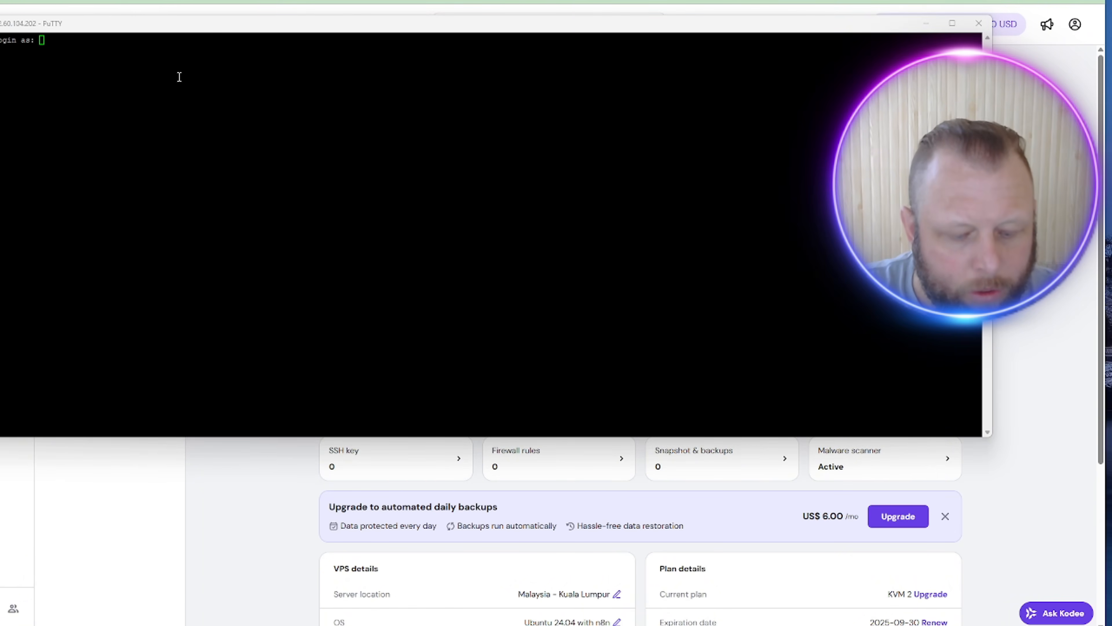
Step: Log in as root and enter the account password at the prompt
click(179, 67)
text(root)
key(Return)
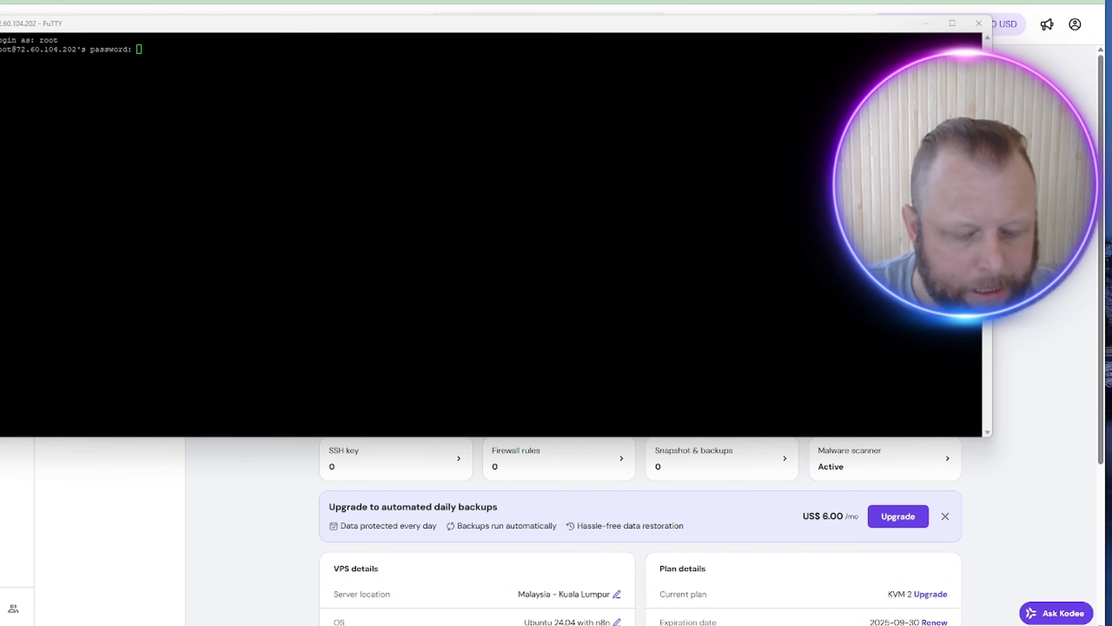
click(238, 85)
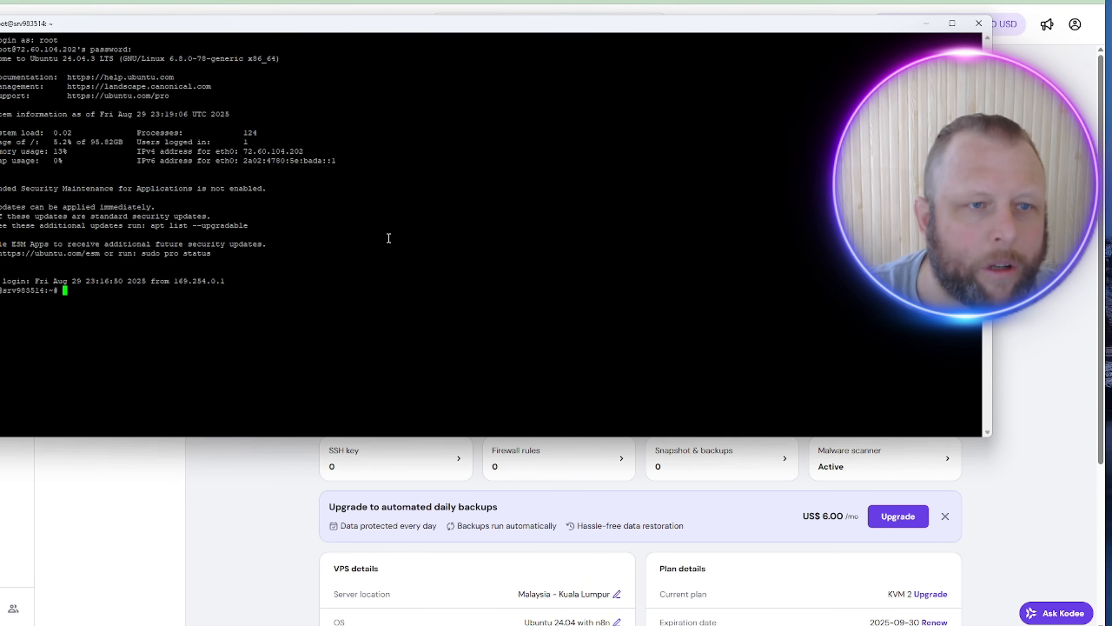
right_click(20, 30)
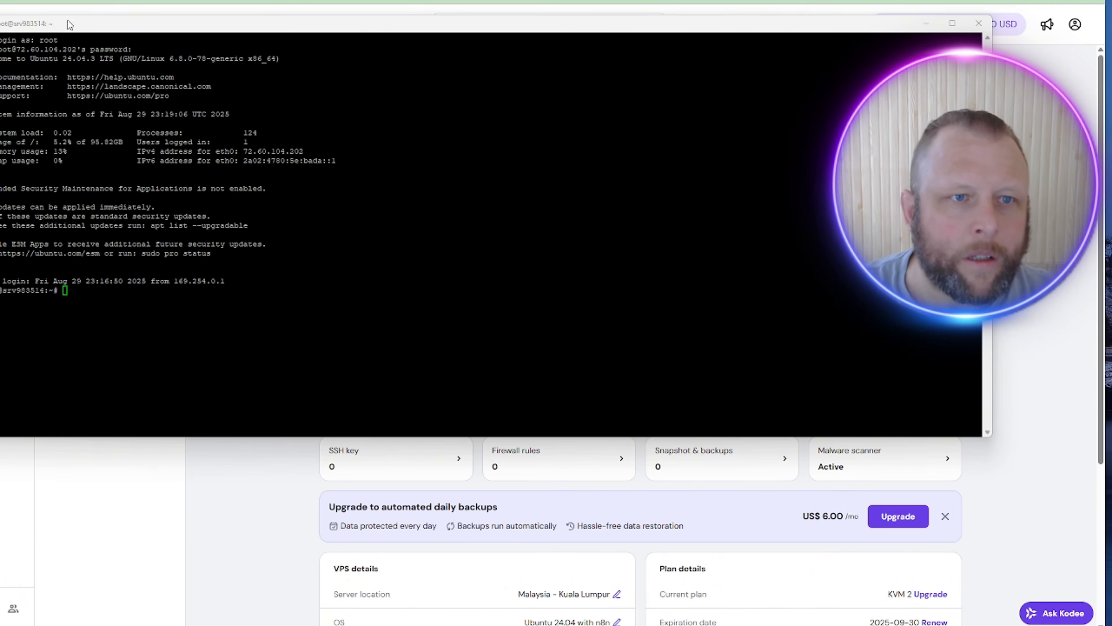
Step: Change the PuTTY terminal font to 18-point Courier New and apply it to the session
right_click(55, 27)
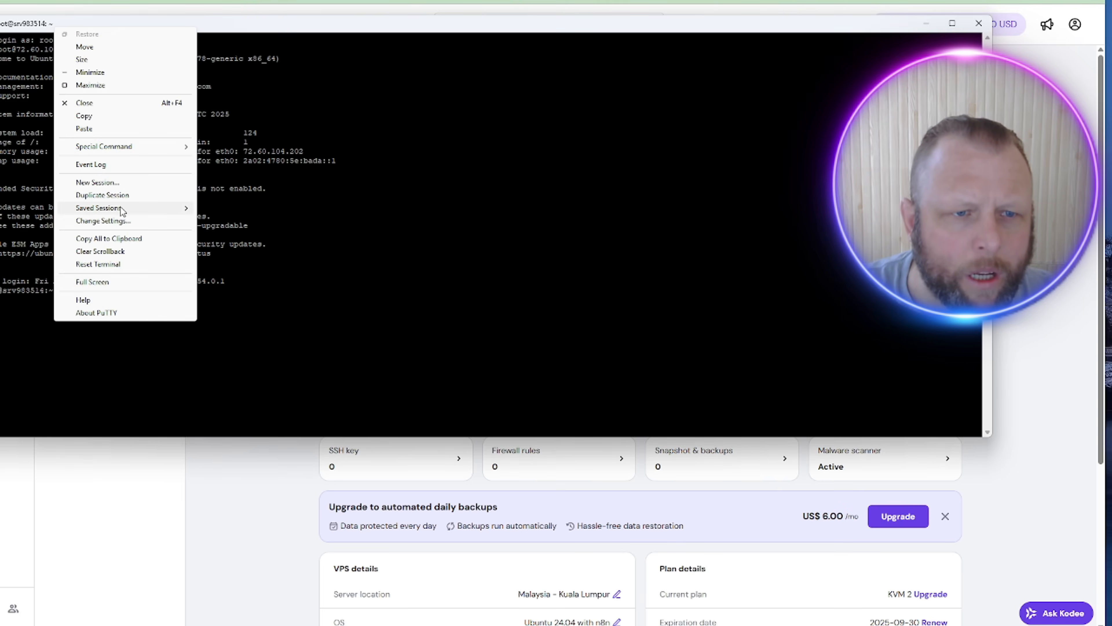
click(138, 221)
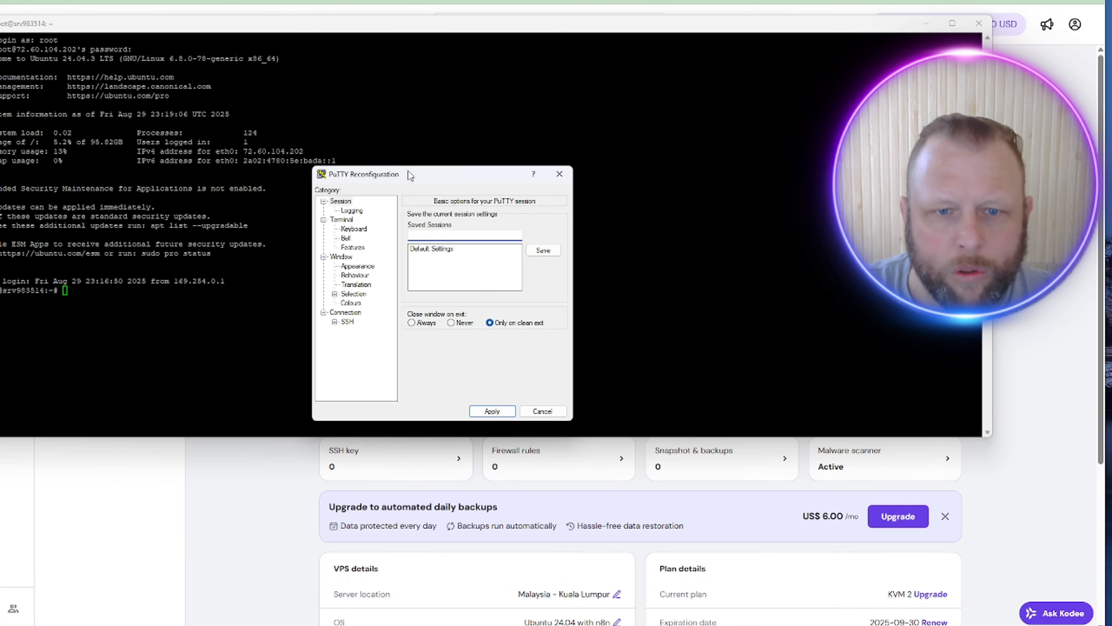
click(365, 268)
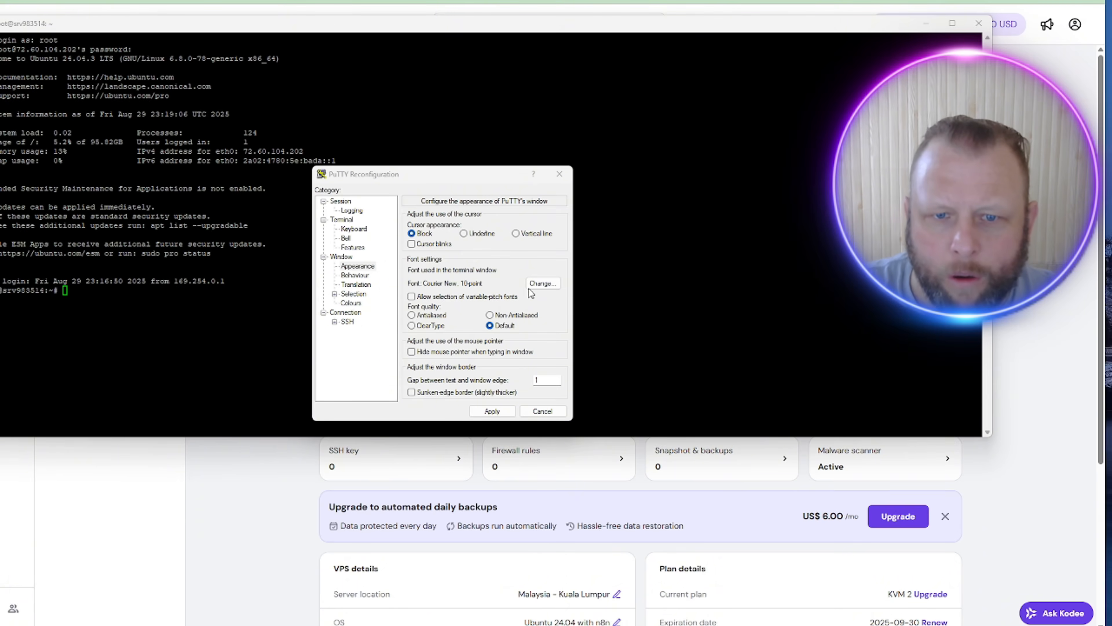
click(541, 283)
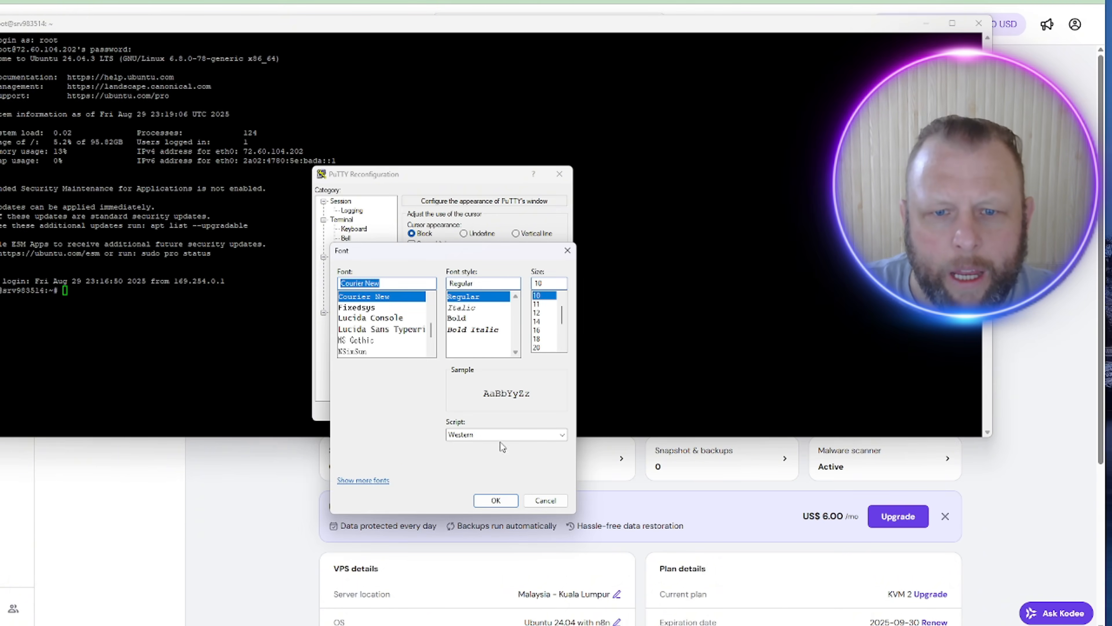
click(542, 339)
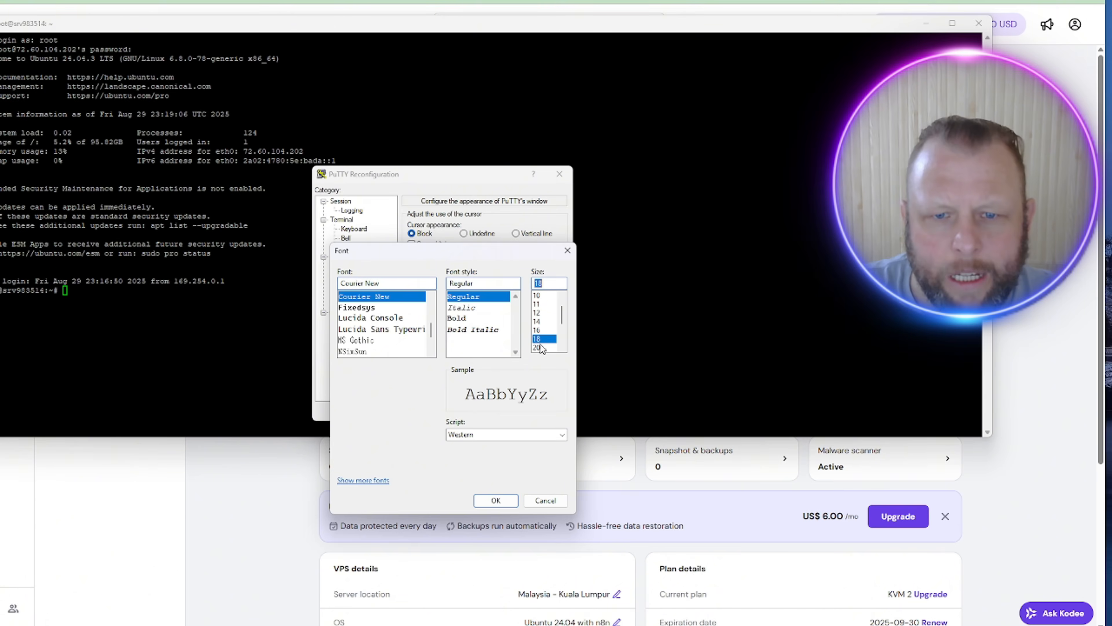
click(489, 500)
click(489, 411)
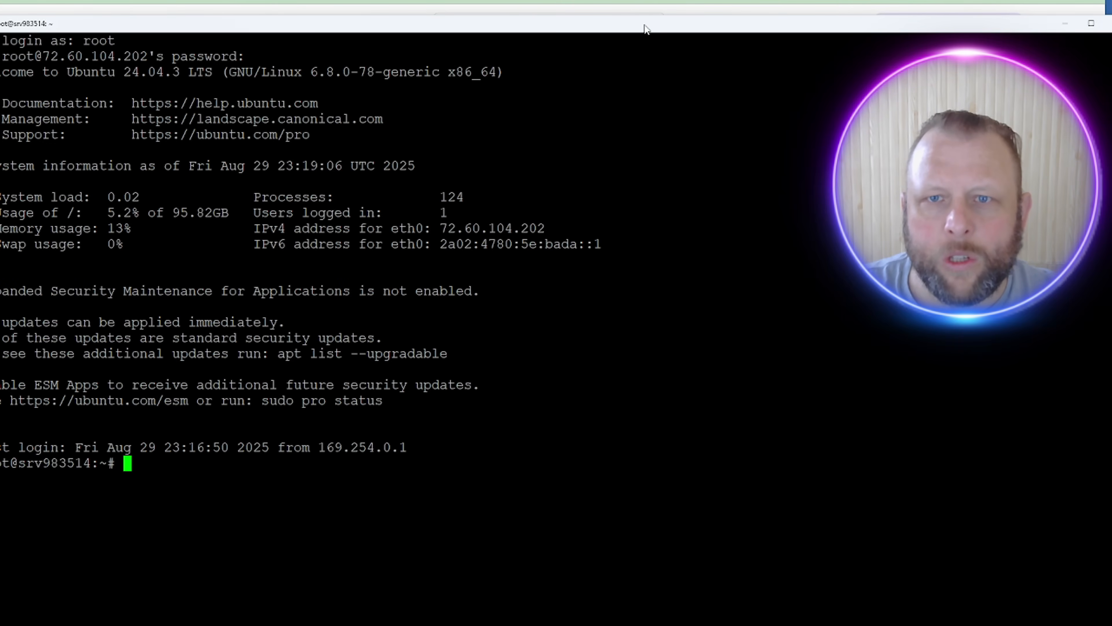
drag(644, 17, 613, 50)
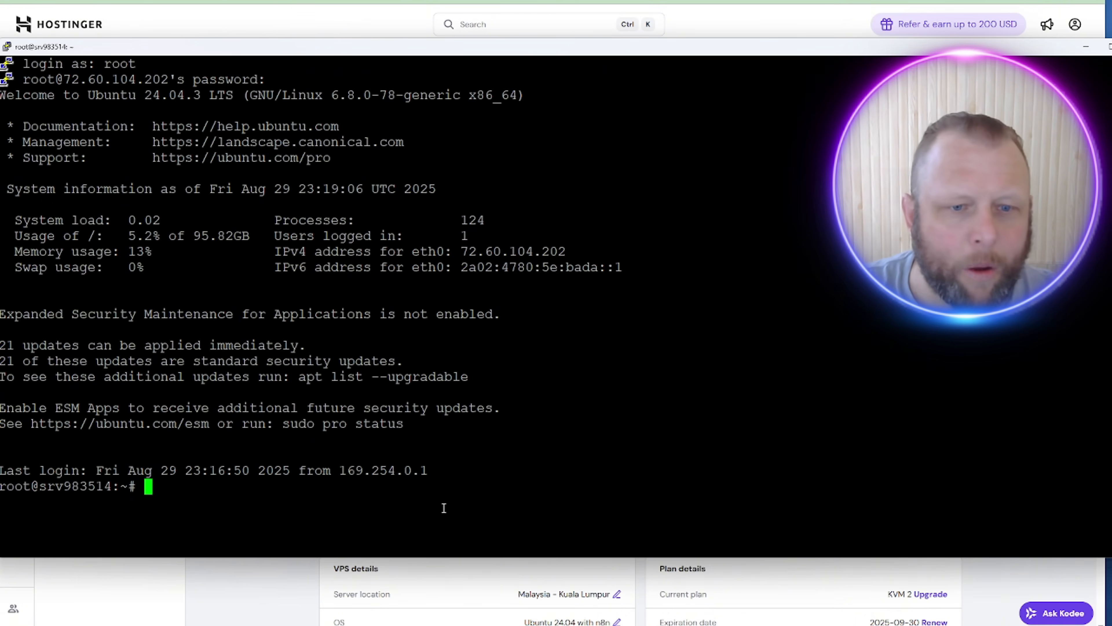
Step: Rerun the pasted last-login line, clear the screen, and switch back to Hostinger
drag(419, 482, 303, 462)
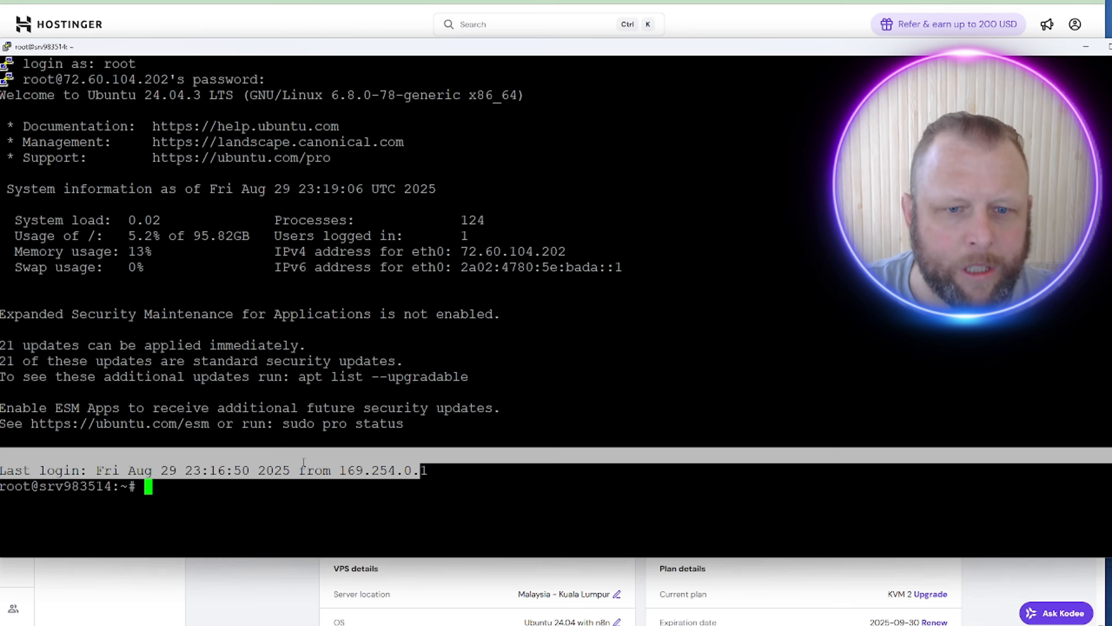
right_click(271, 481)
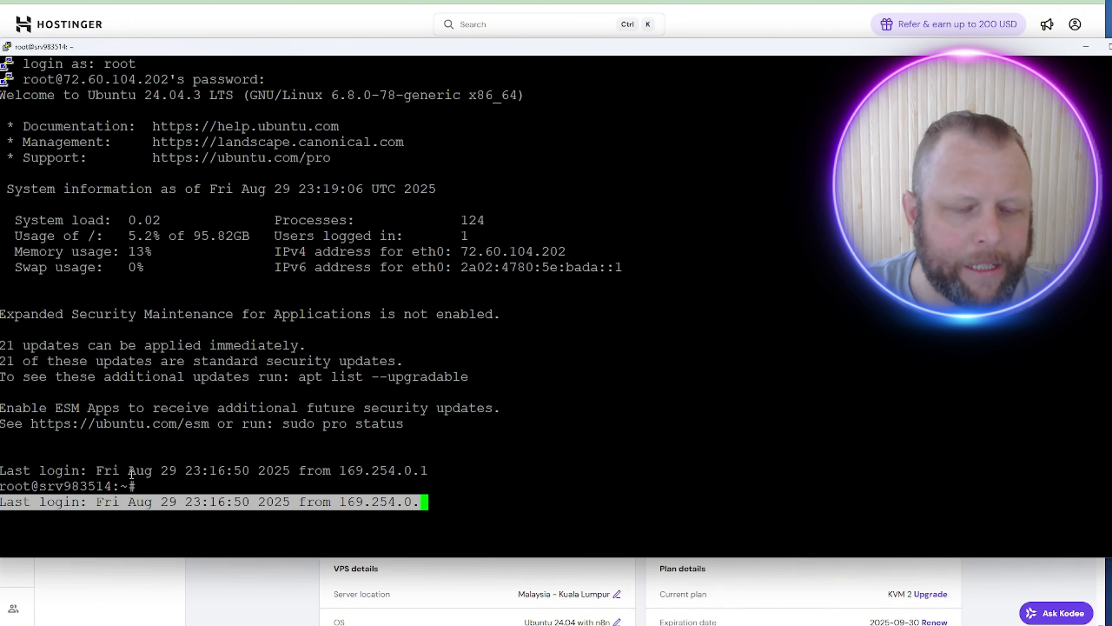
key(Return)
key(Return)
key(Return)
key(Return)
key(Return)
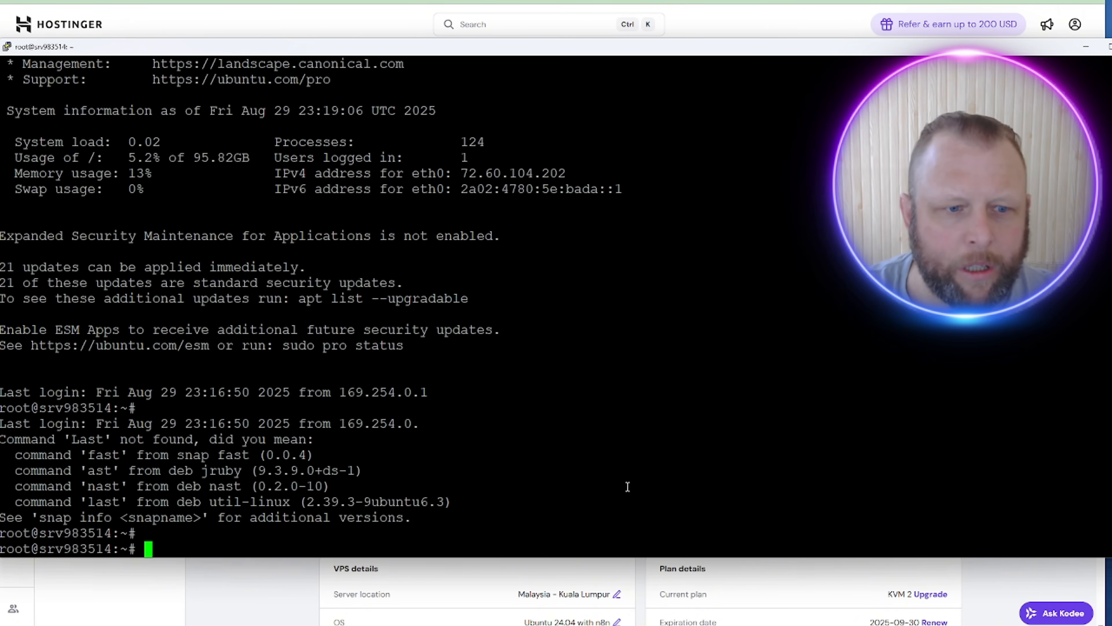
text(clear)
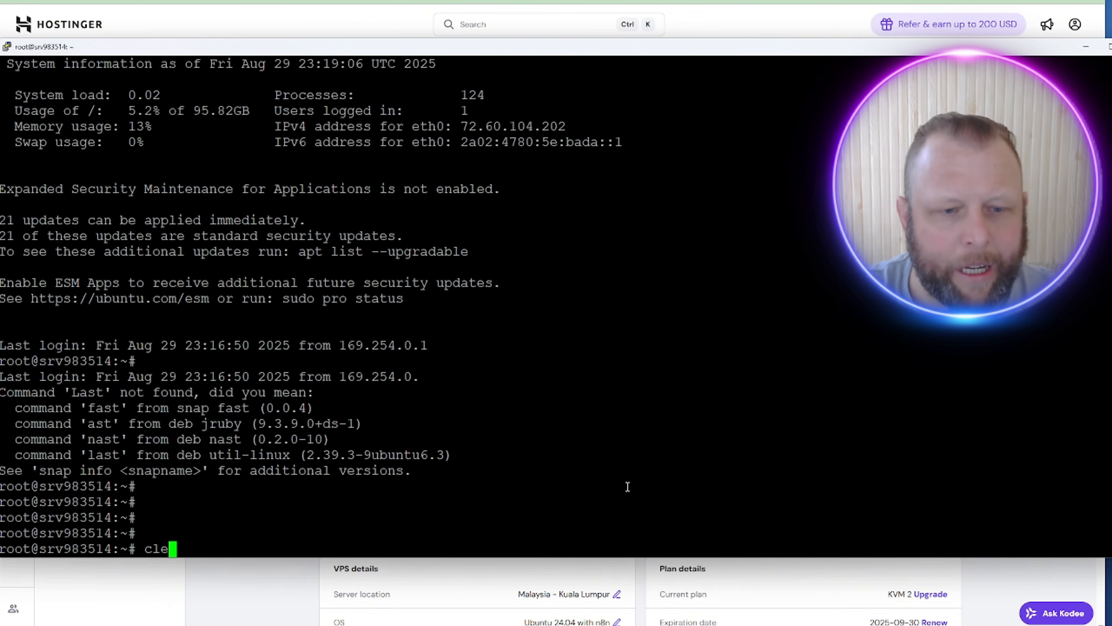
key(Return)
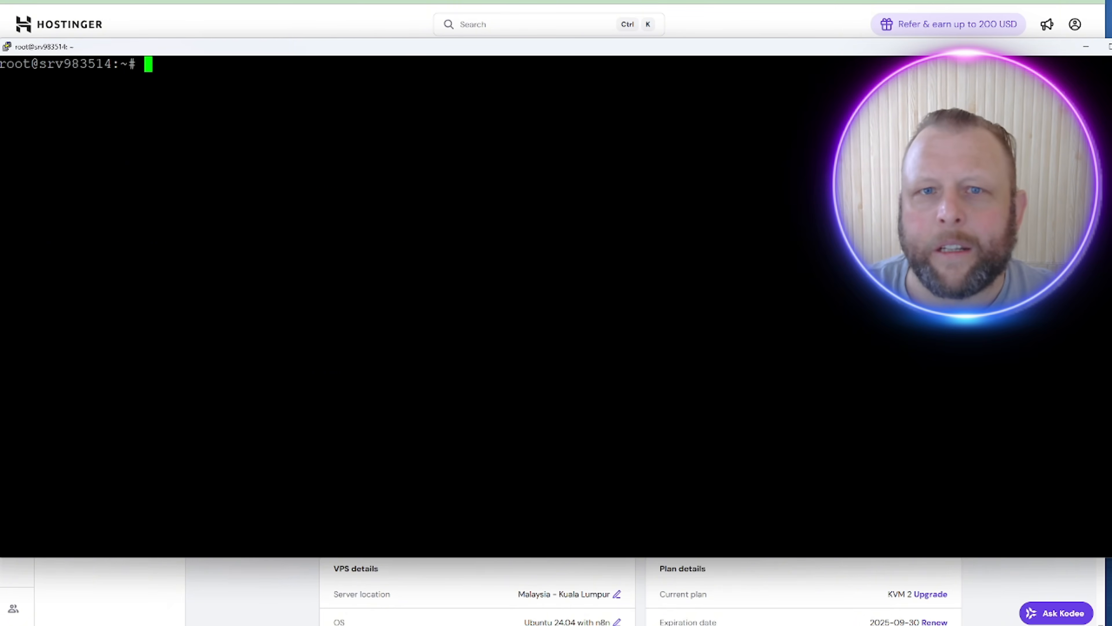
key(alt+Tab)
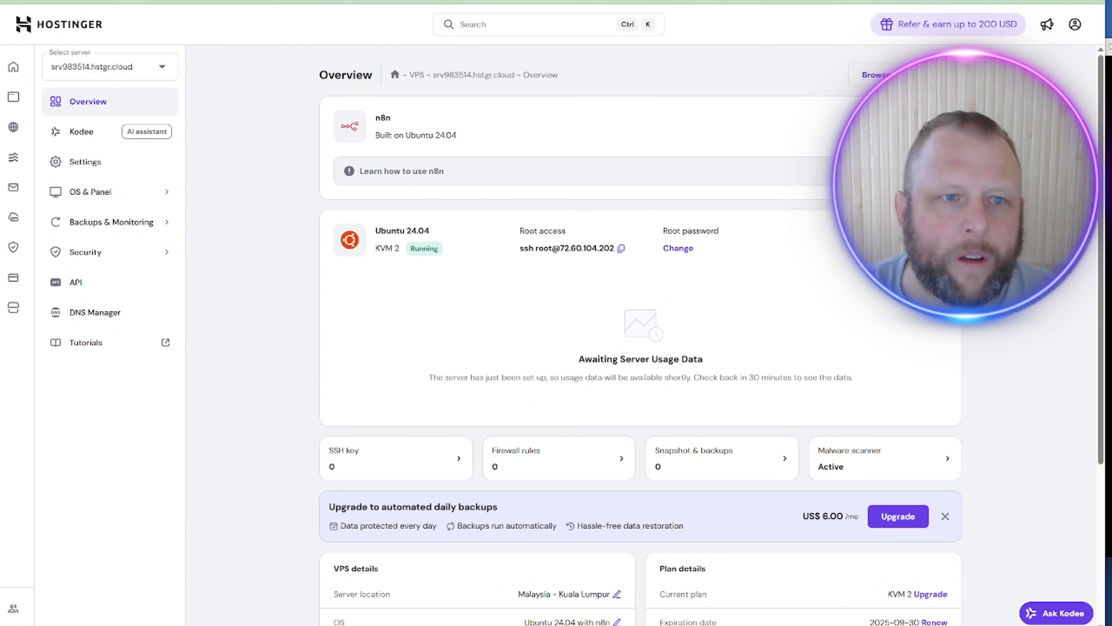
Step: Confirm the selected VPS and open its Operating System page under OS & Panel
click(169, 67)
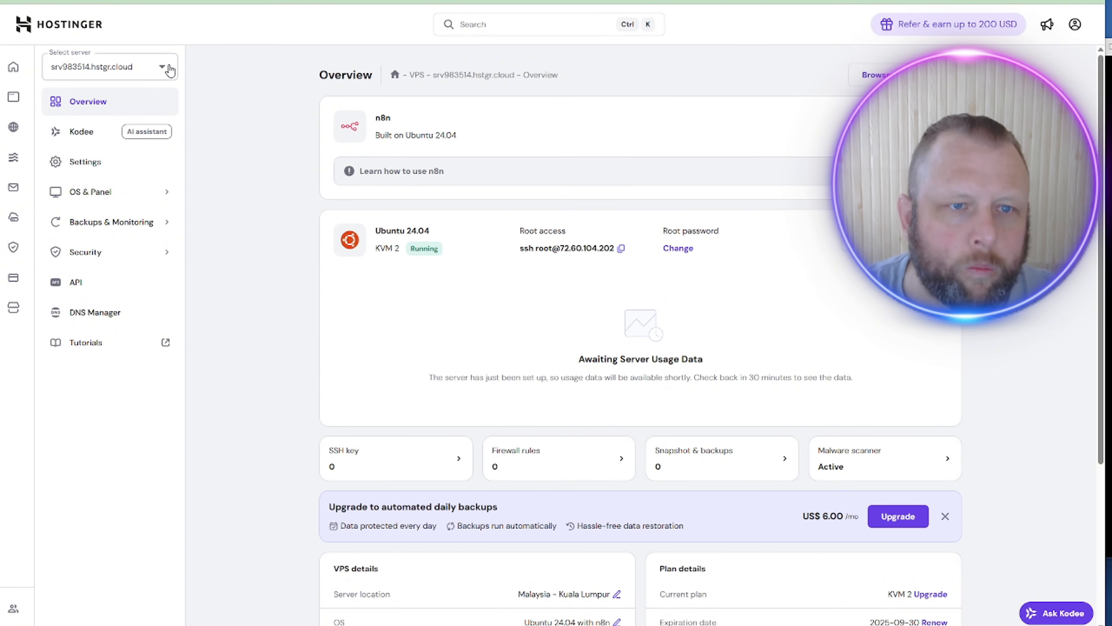
click(235, 70)
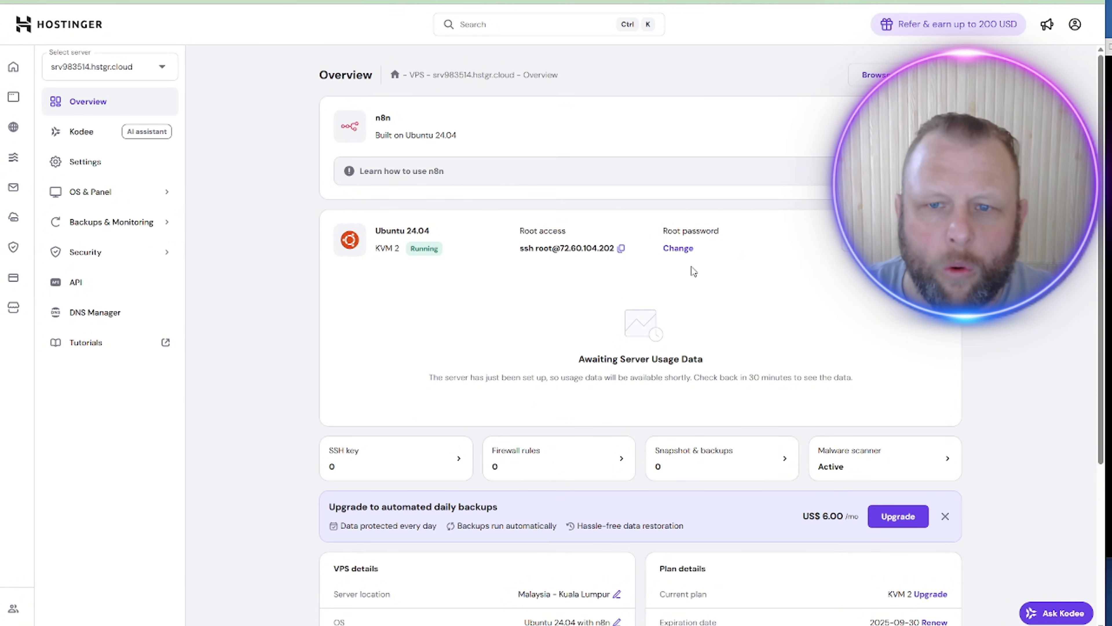
scroll(692, 266, down, 3)
scroll(672, 314, up, 1)
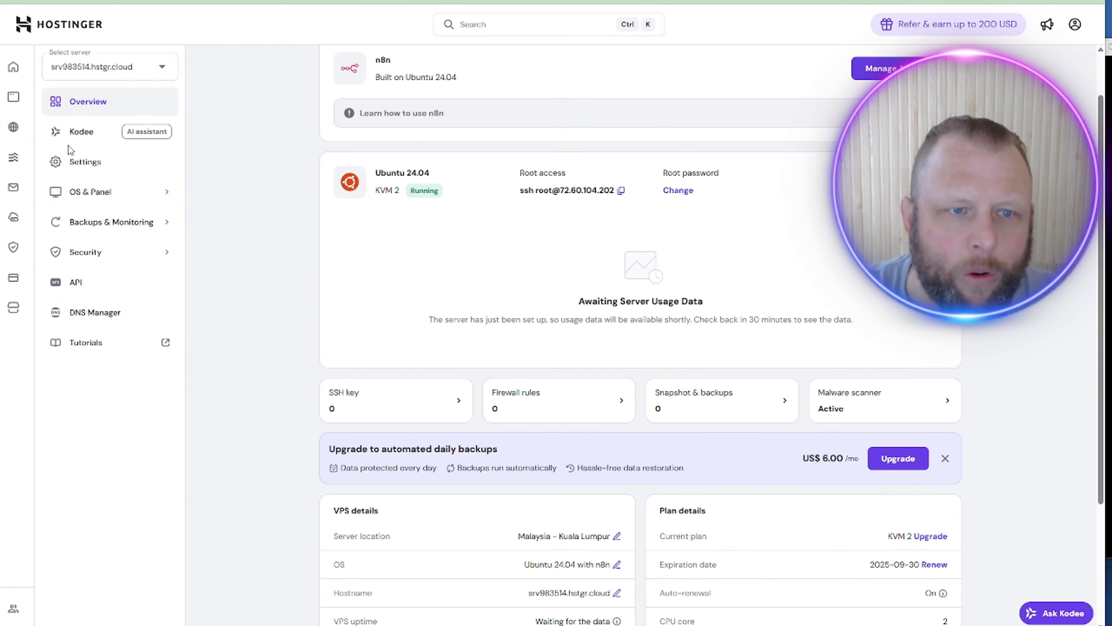
click(108, 126)
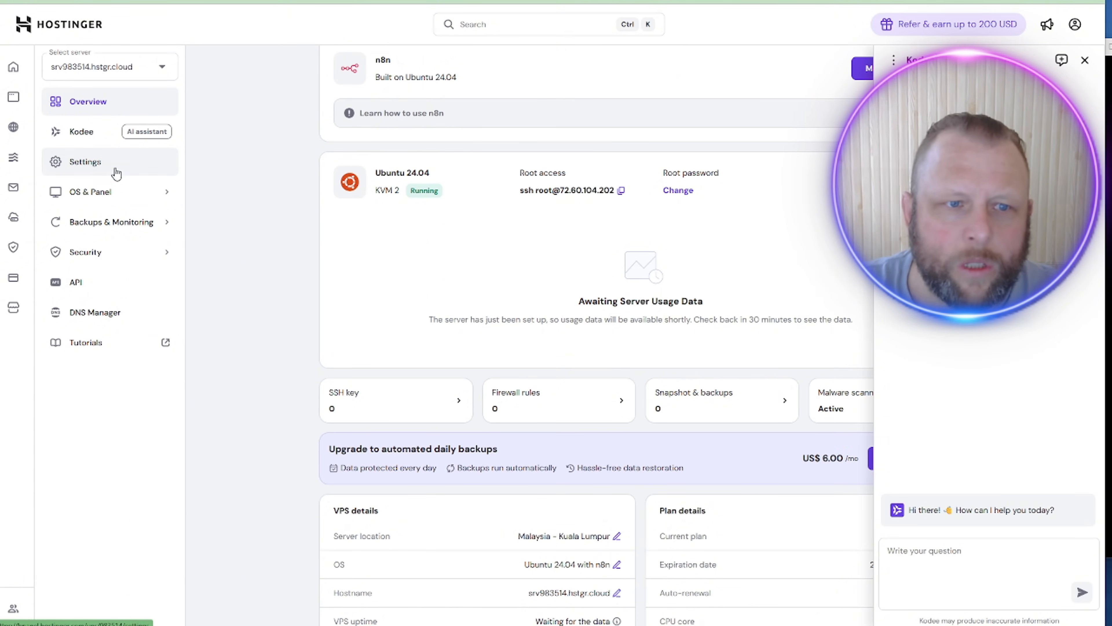
click(112, 191)
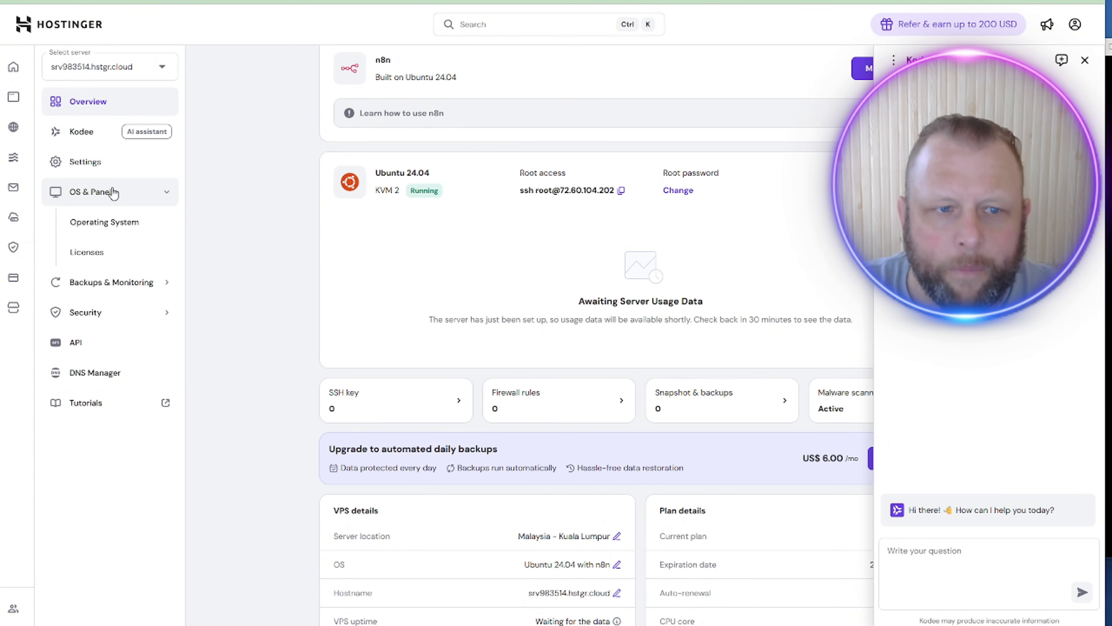
click(104, 236)
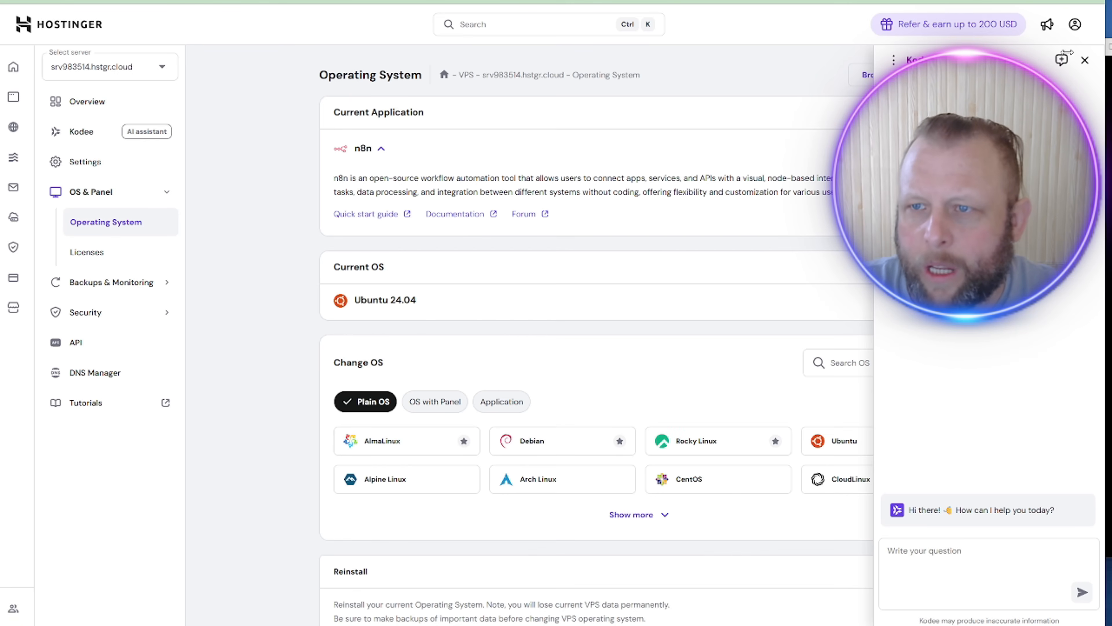
click(1085, 60)
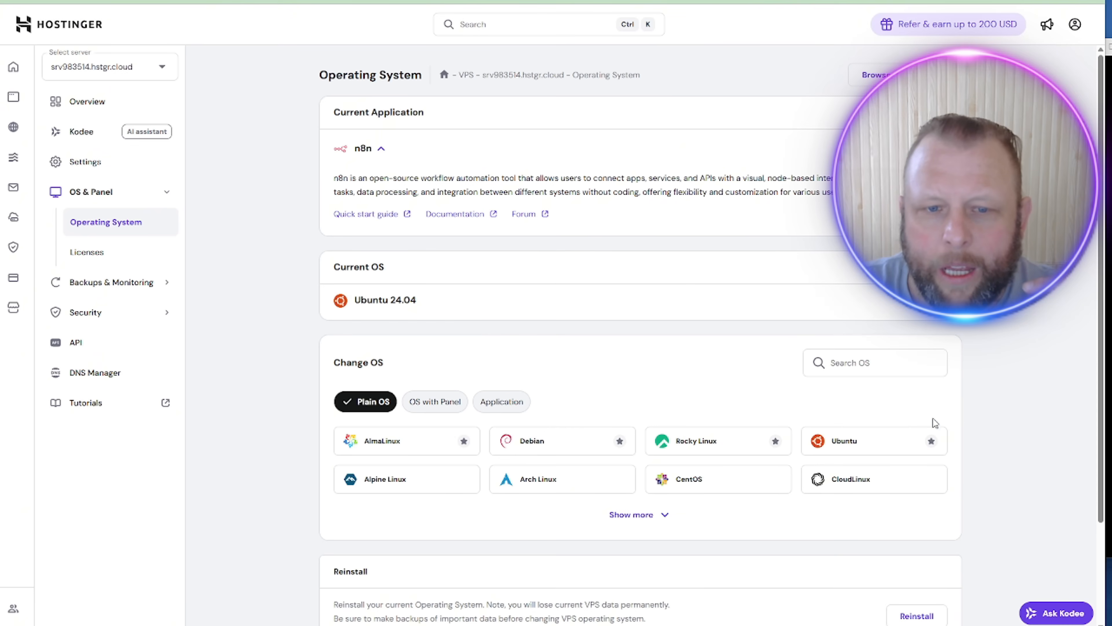
Step: Open the API token page from the Security section
scroll(966, 421, down, 3)
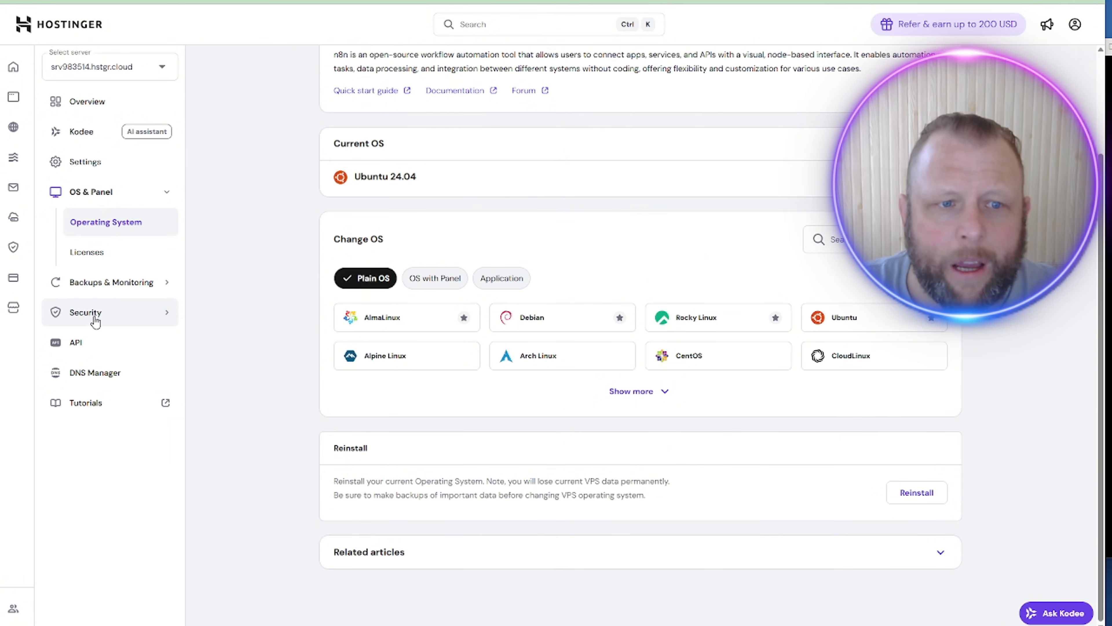
click(113, 319)
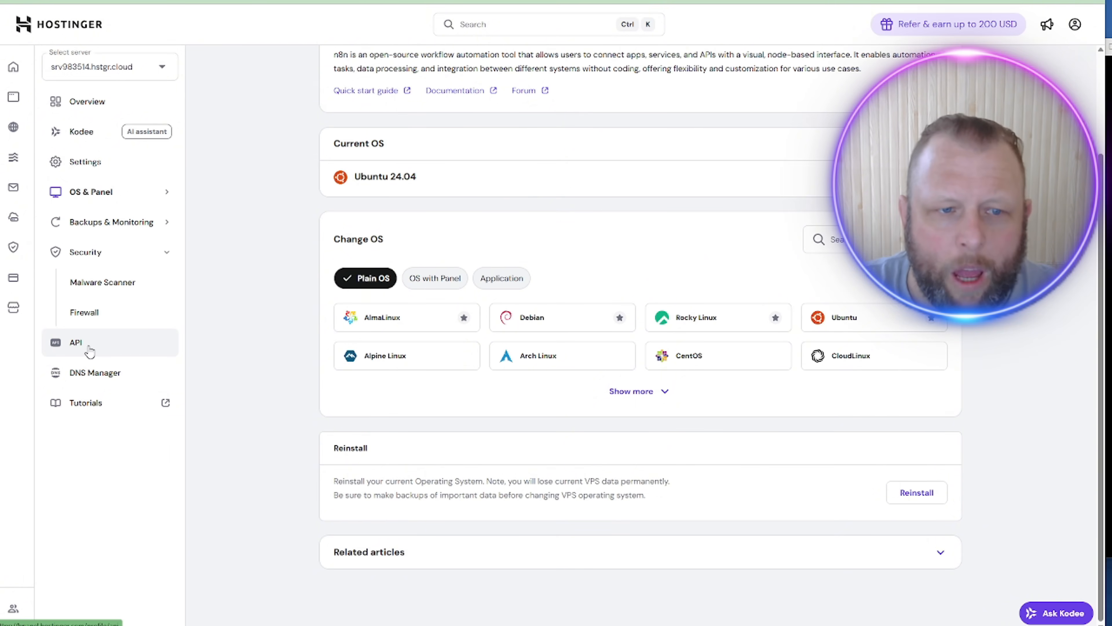
click(89, 347)
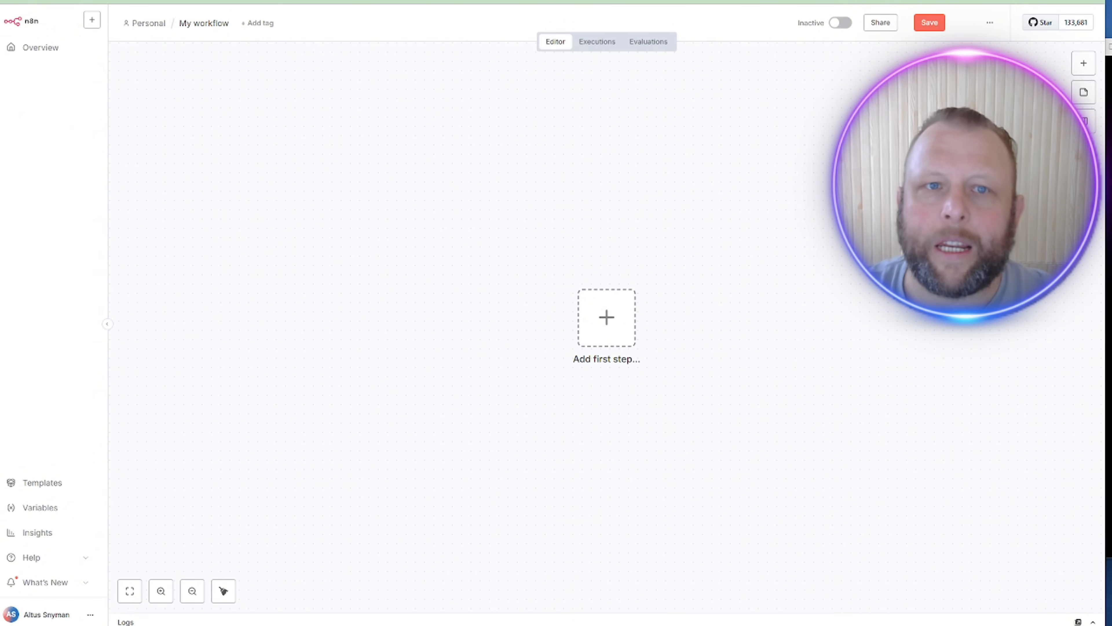
Step: Find hostinger.com via Google and view the Self-hosted n8n page's VPS plans
key(ctrl+t)
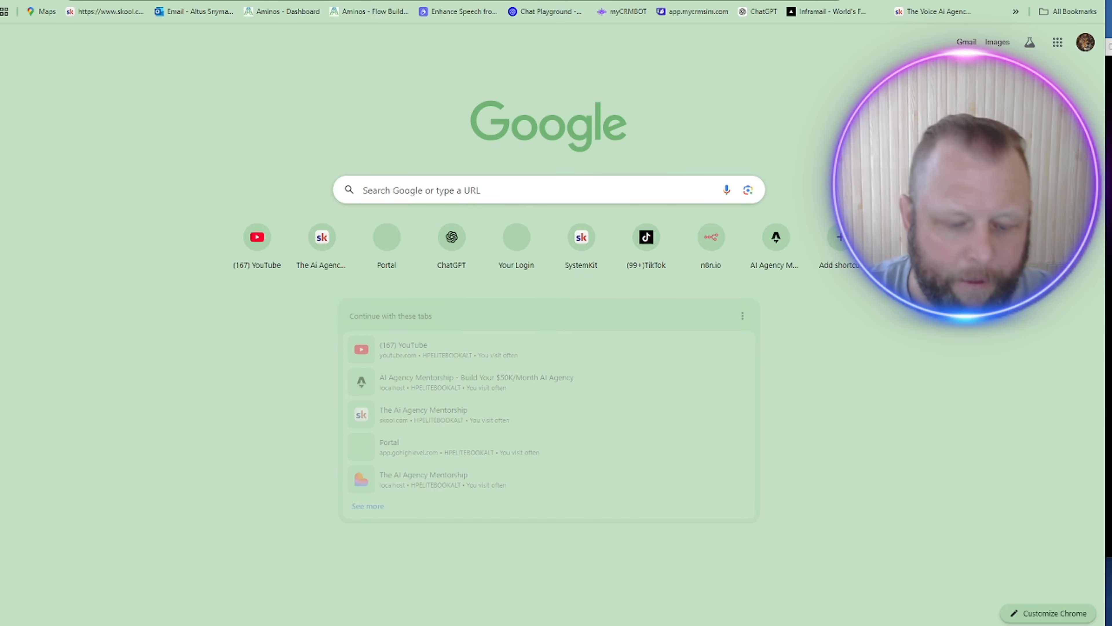
text(host)
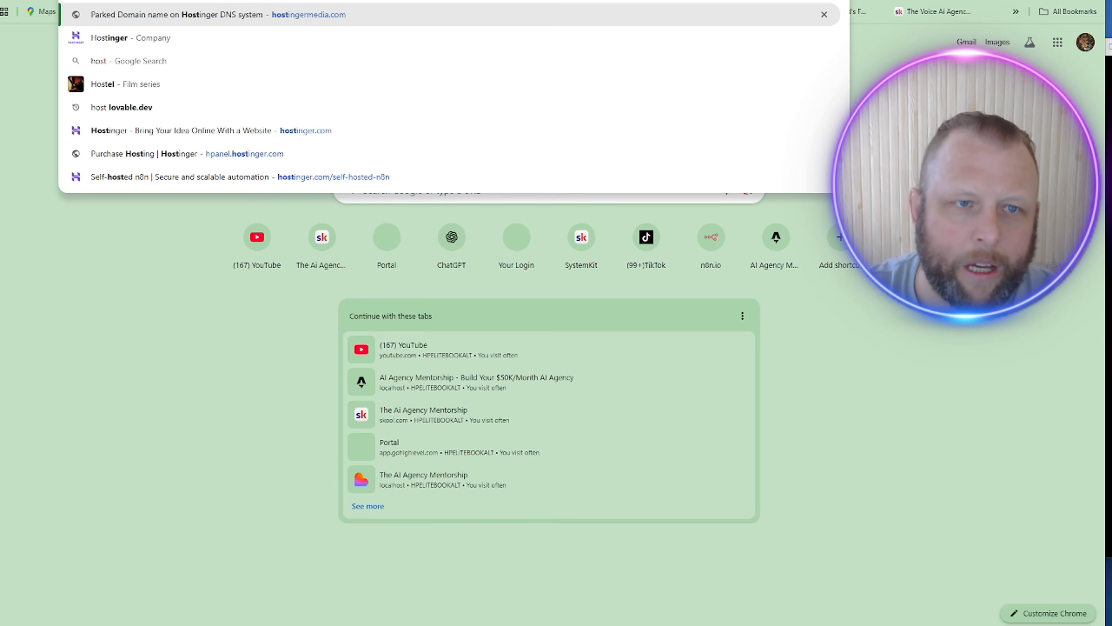
key(Down)
key(Return)
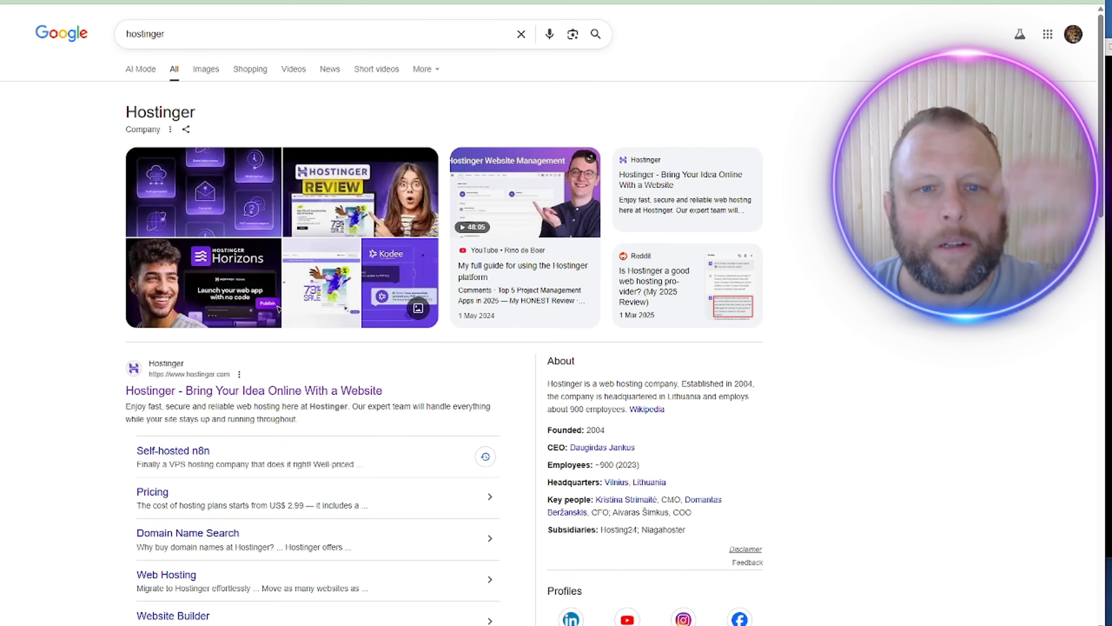
click(197, 389)
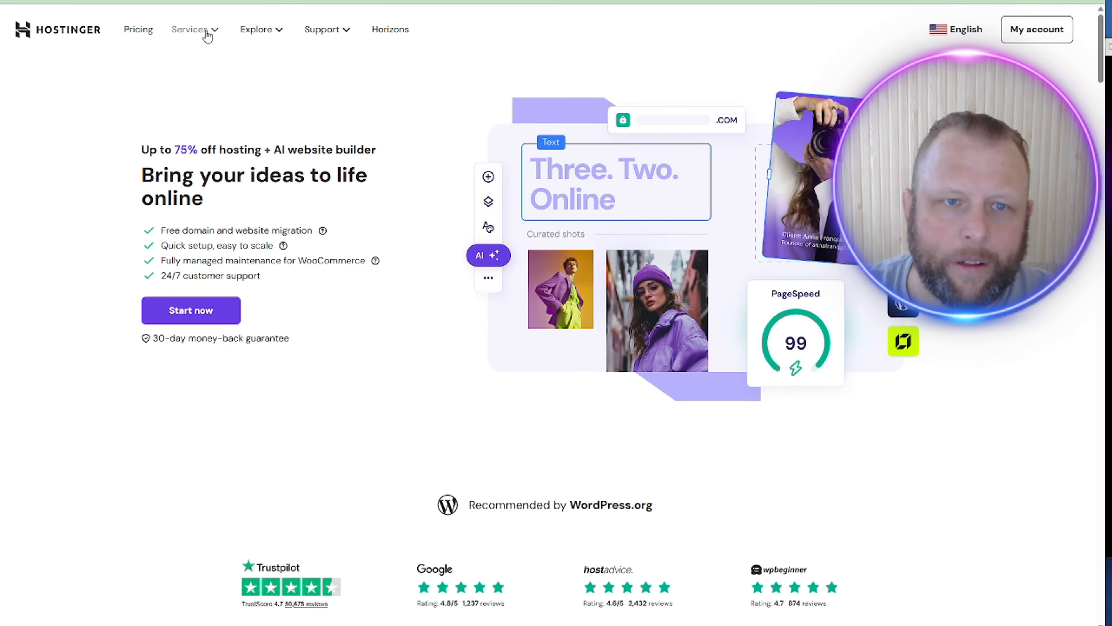
click(190, 30)
click(507, 315)
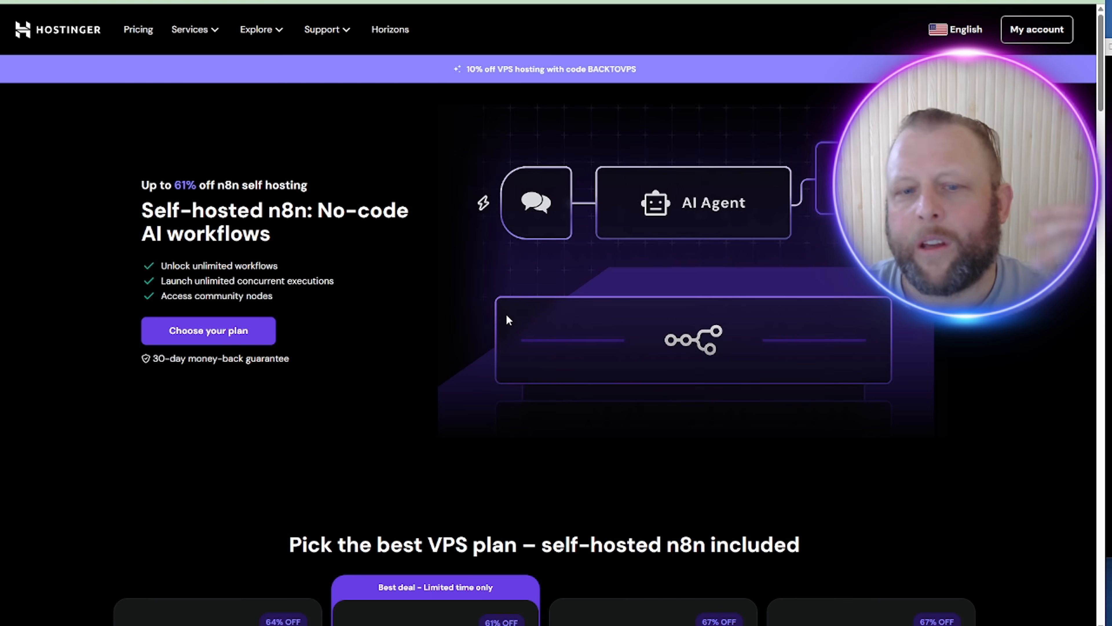
scroll(478, 366, down, 6)
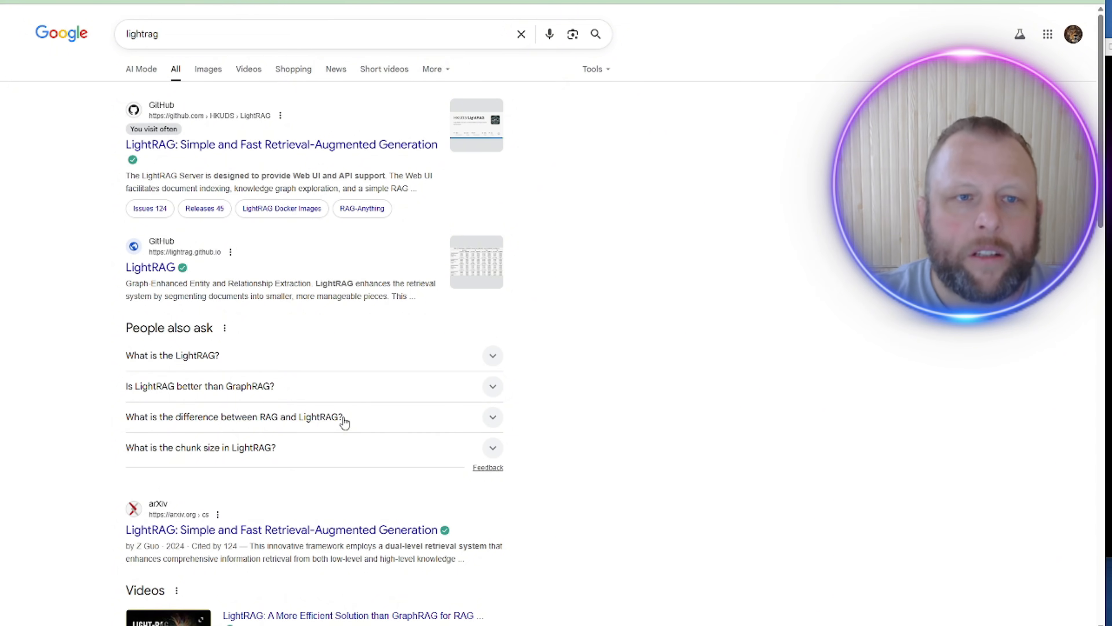
Step: Open the HKUDS LightRAG GitHub repository and view its architecture figure in the README
click(343, 154)
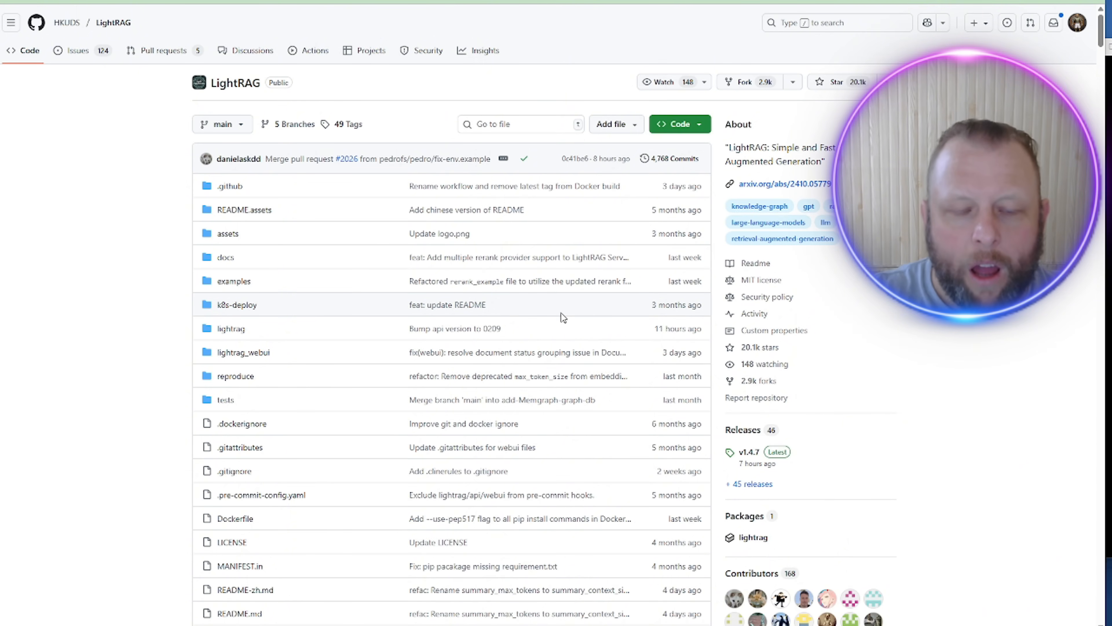
scroll(563, 317, down, 1)
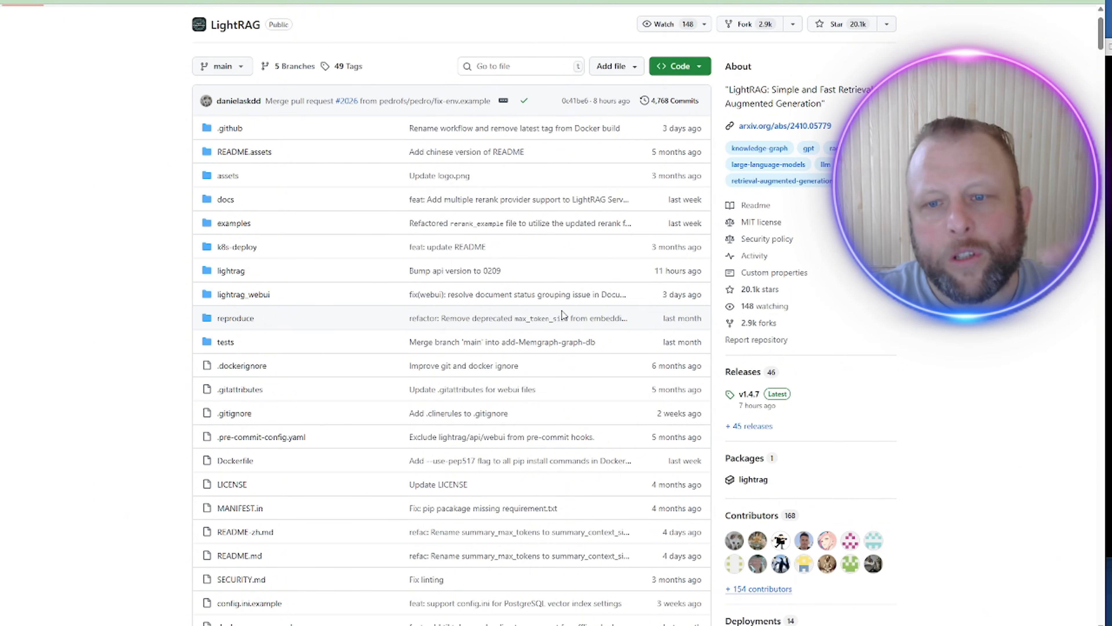
scroll(561, 311, down, 7)
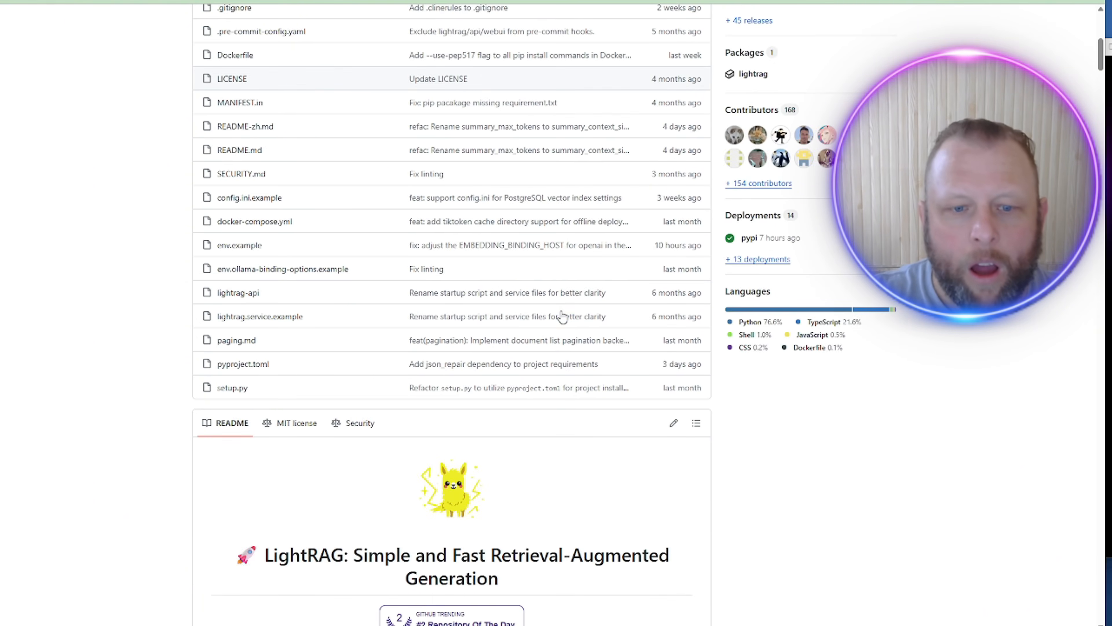
scroll(562, 317, down, 5)
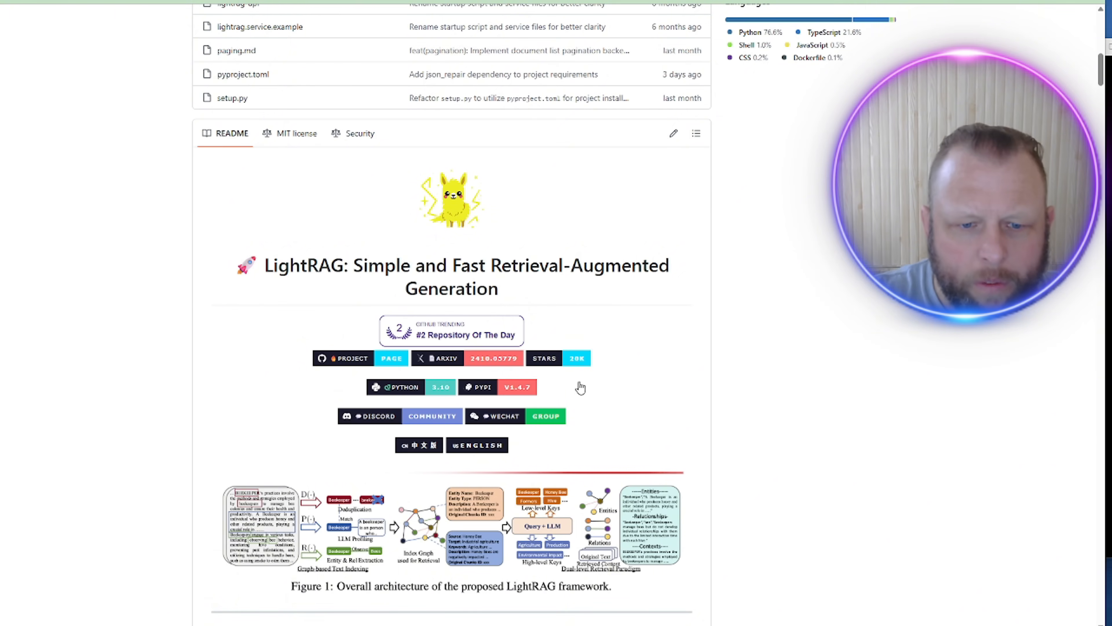
scroll(546, 477, down, 3)
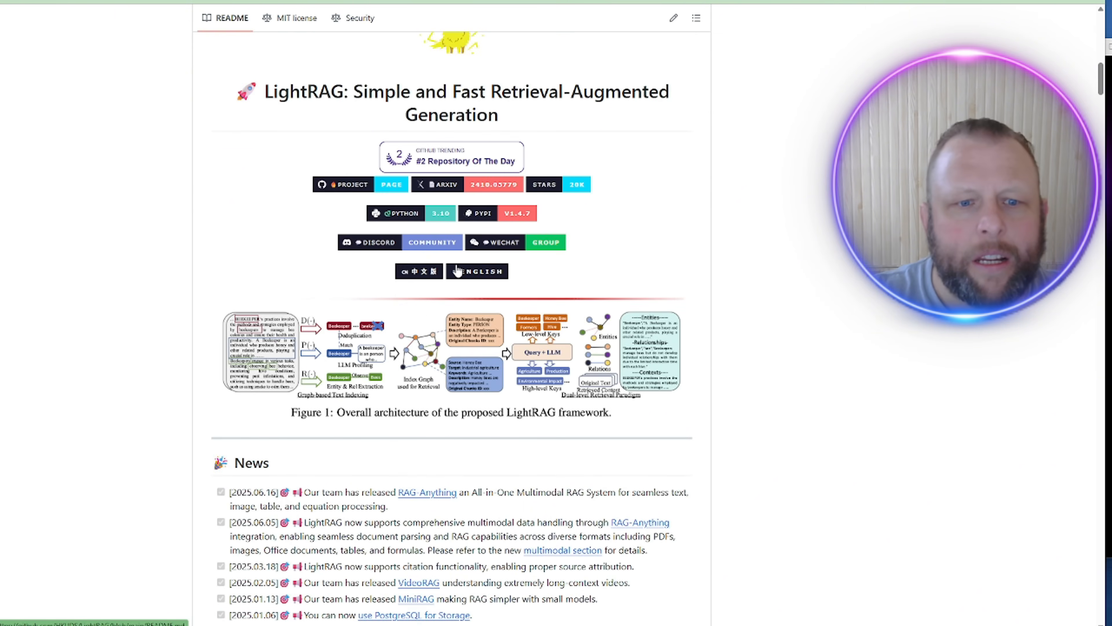
scroll(457, 270, down, 3)
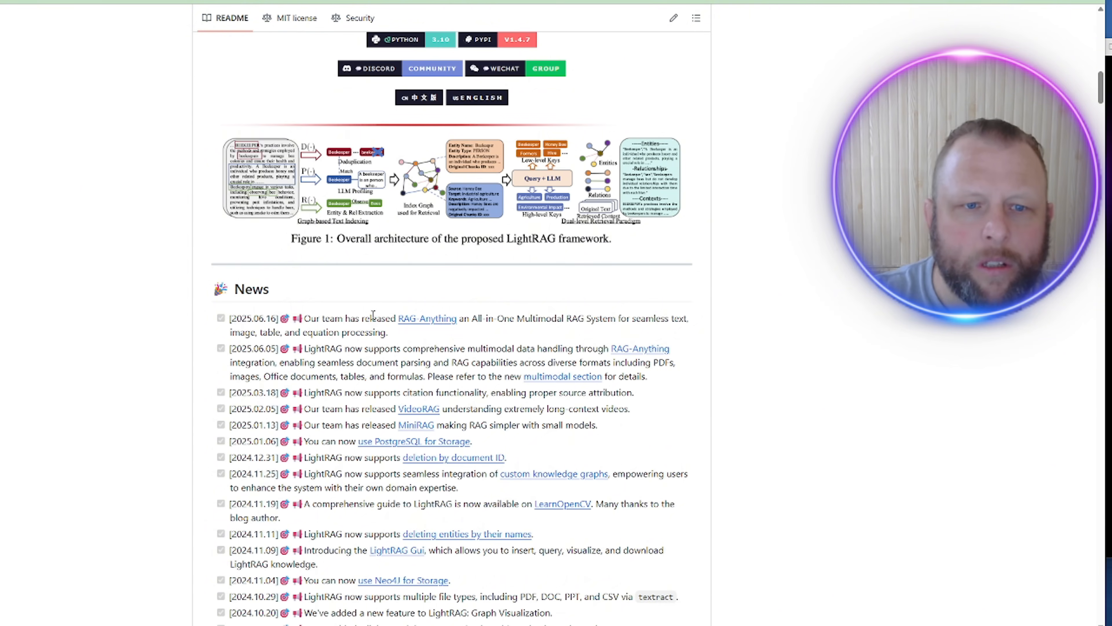
scroll(688, 229, up, 3)
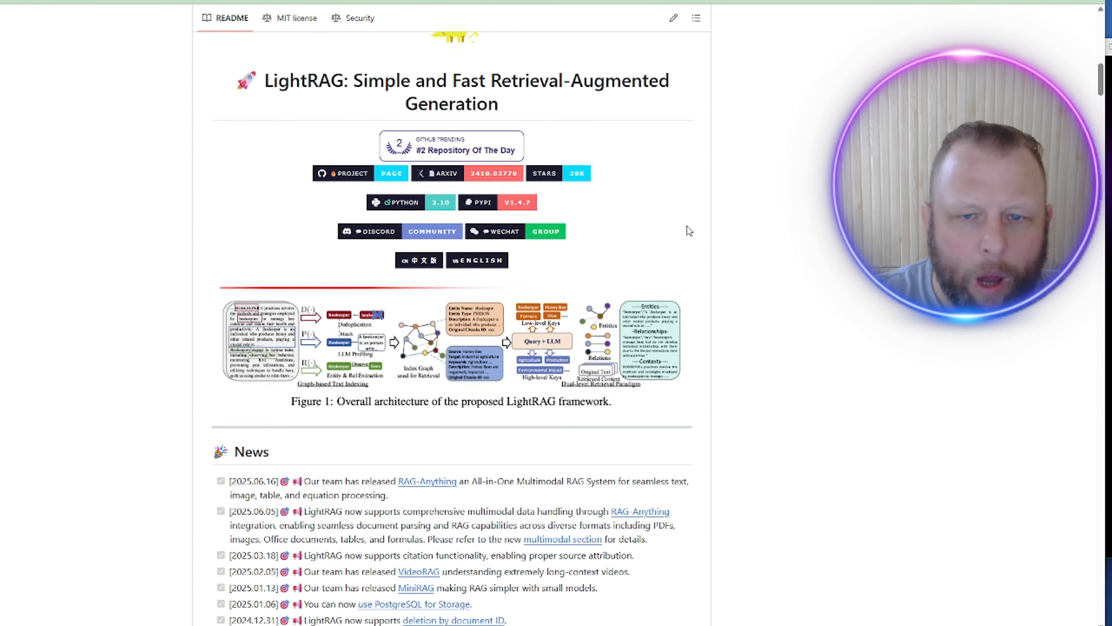
click(552, 321)
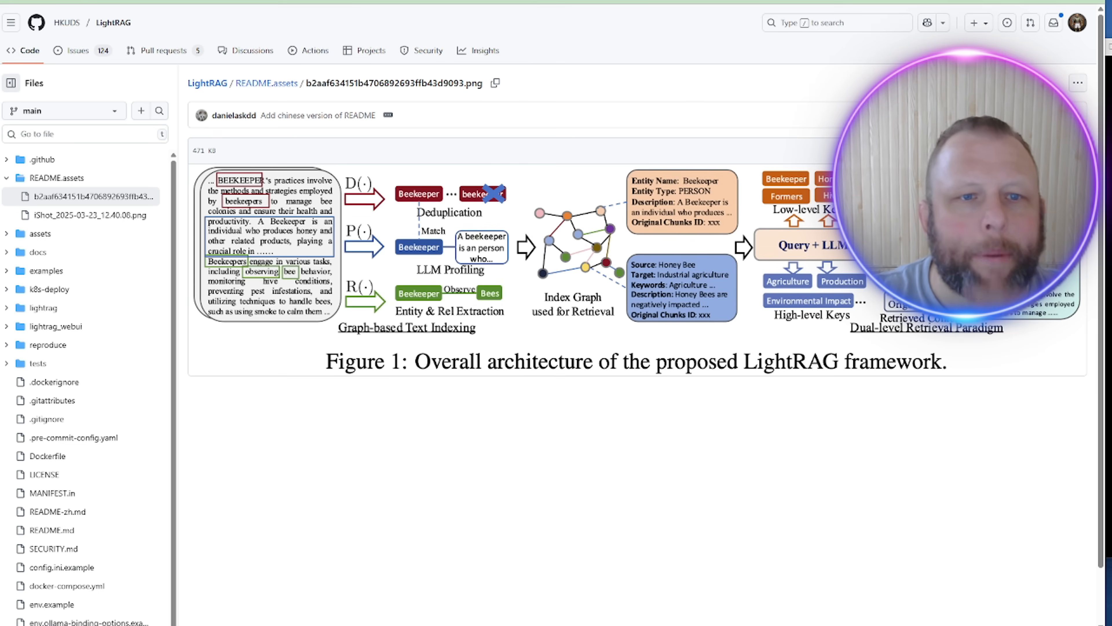
key(alt+Left)
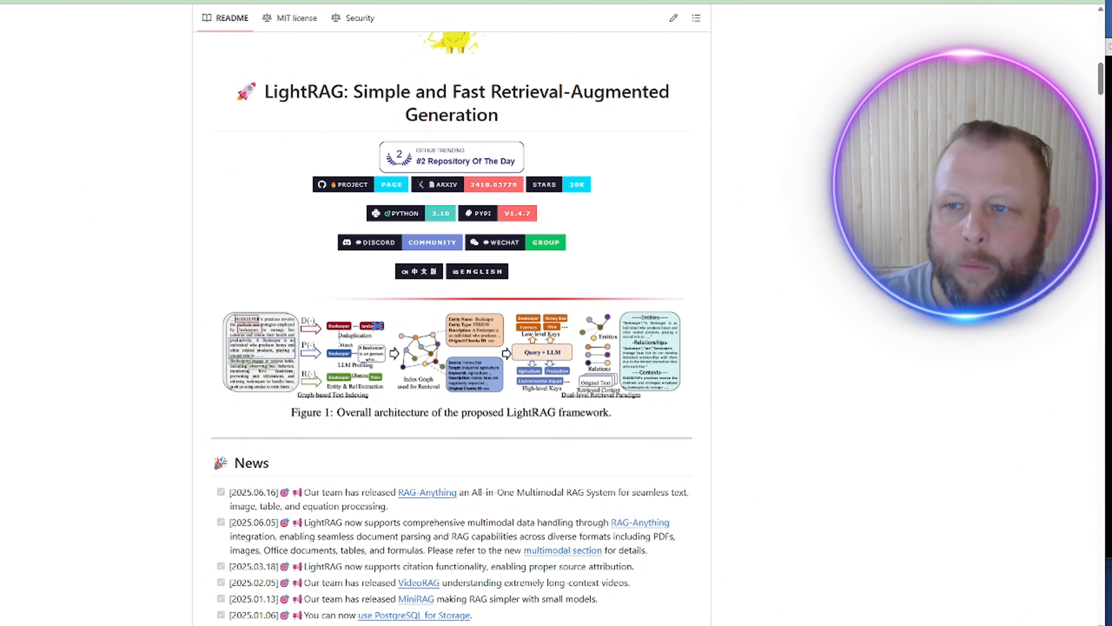
Step: Find the LightRAG Server installation commands in the README, then return to the VPS terminal
scroll(852, 311, down, 5)
scroll(848, 313, down, 5)
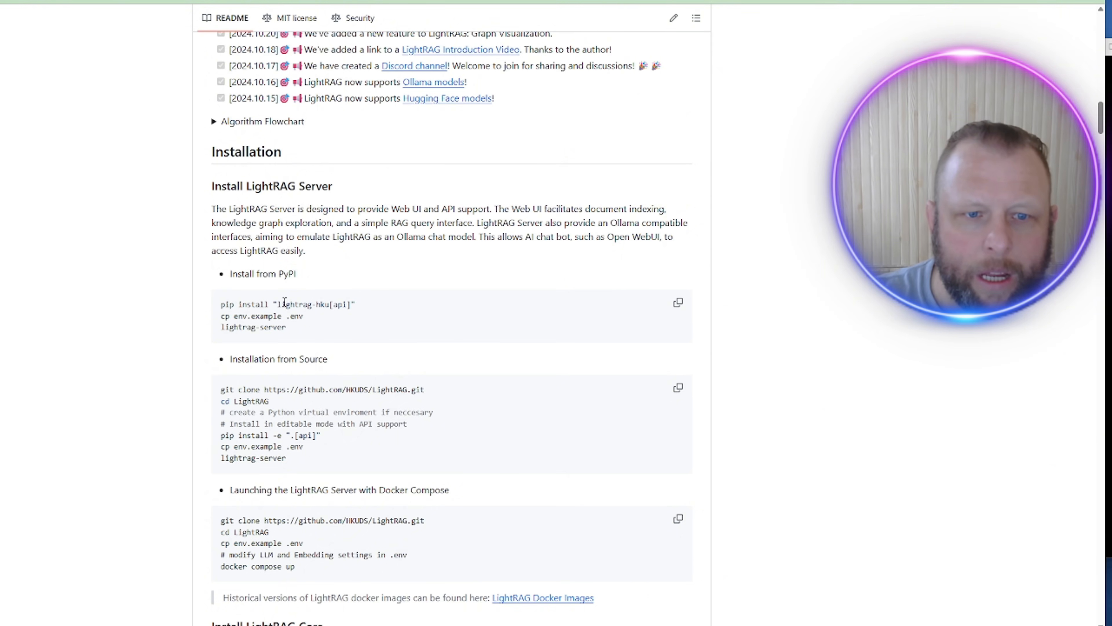
scroll(373, 453, down, 2)
scroll(373, 453, down, 2)
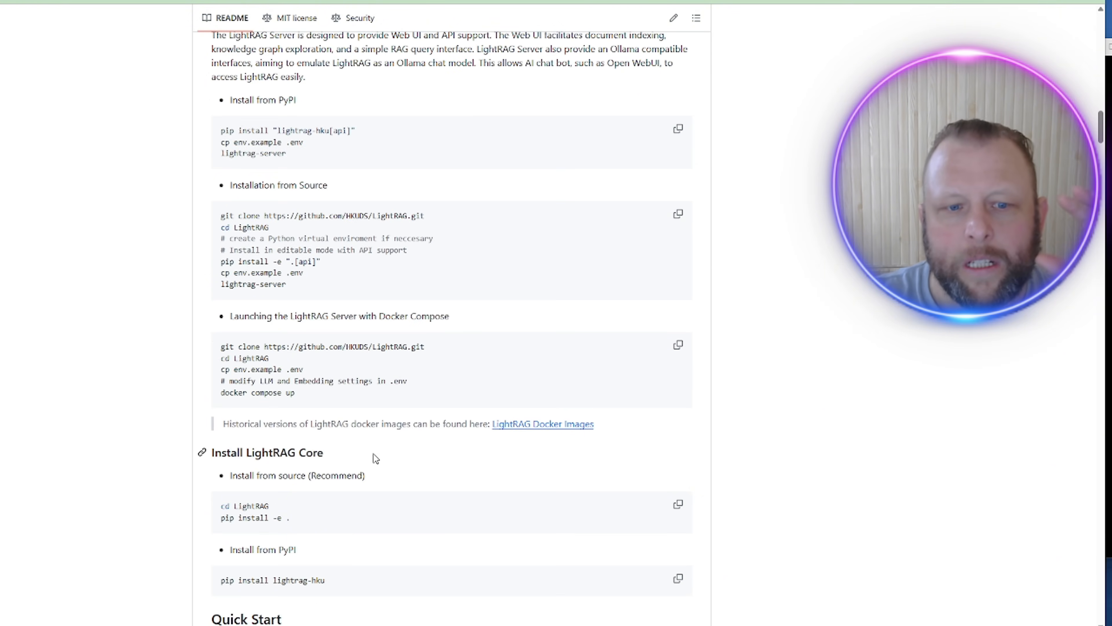
scroll(372, 456, down, 3)
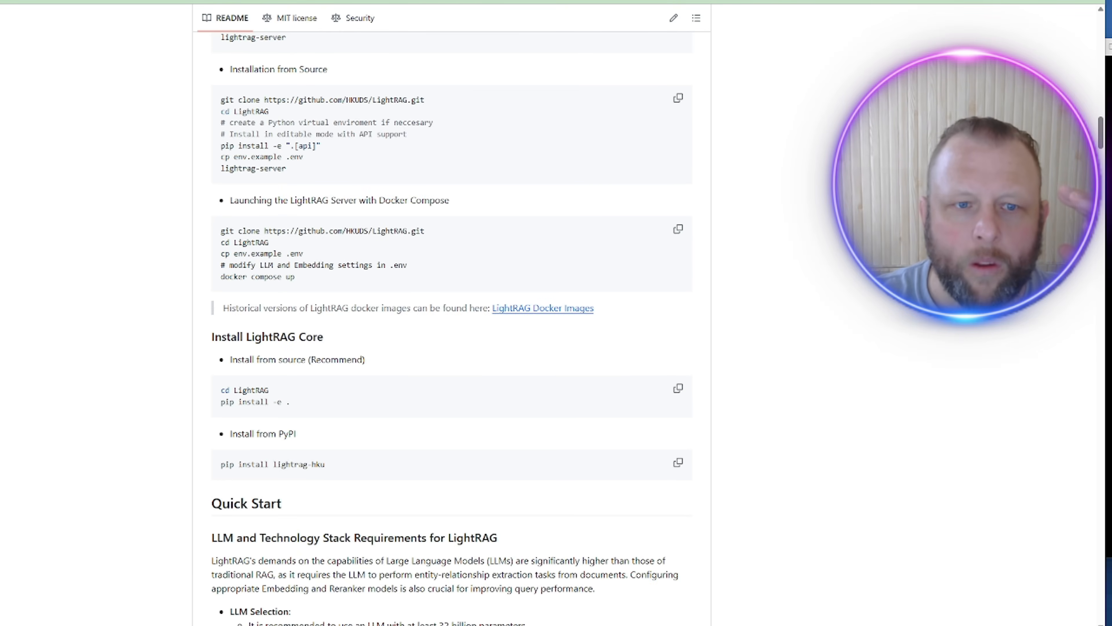
key(alt+Tab)
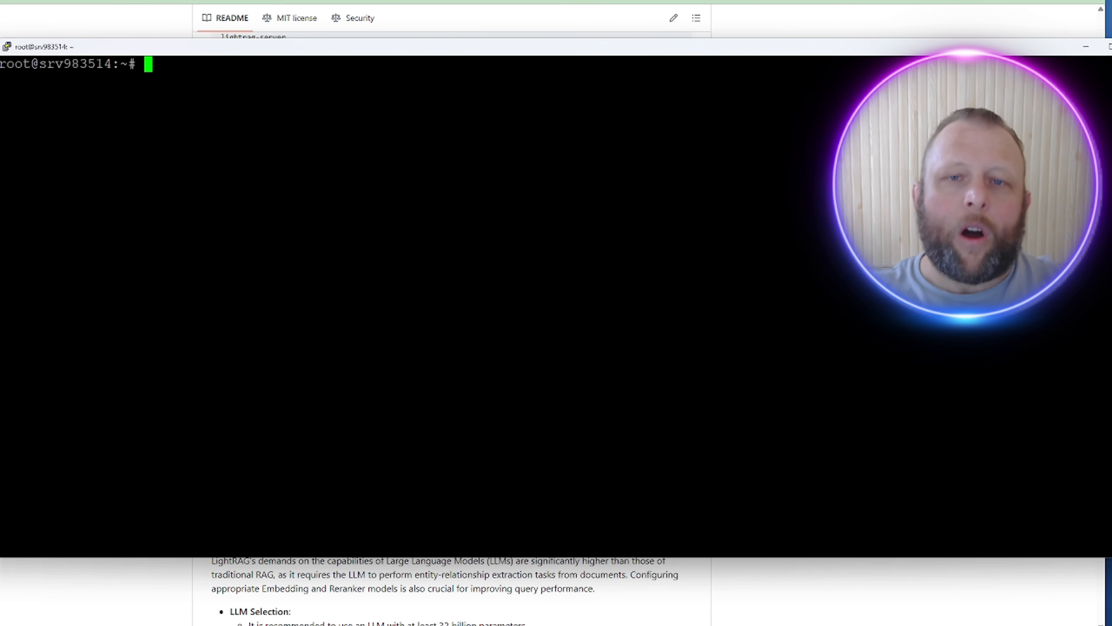
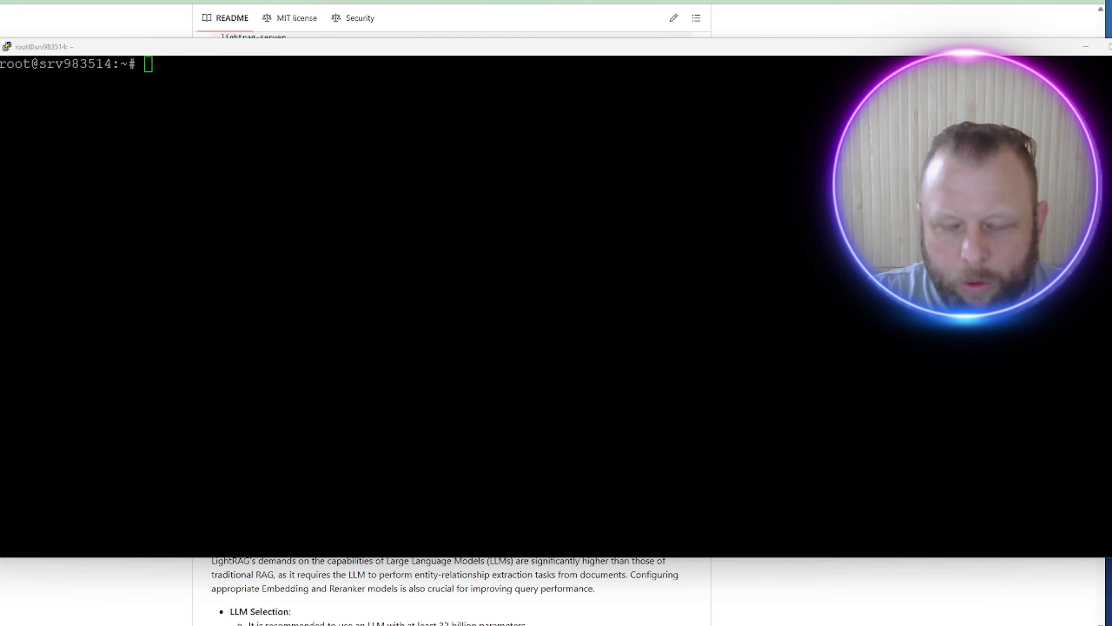
Step: Create /opt/lightrag, make the current user its owner, and cd into it
click(552, 213)
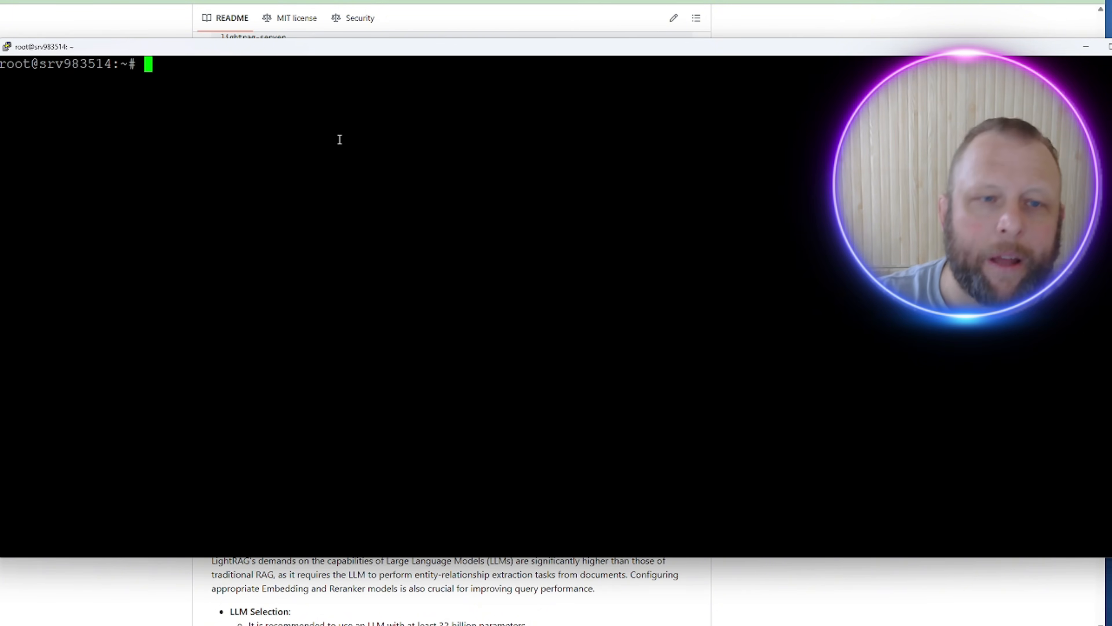
right_click(244, 90)
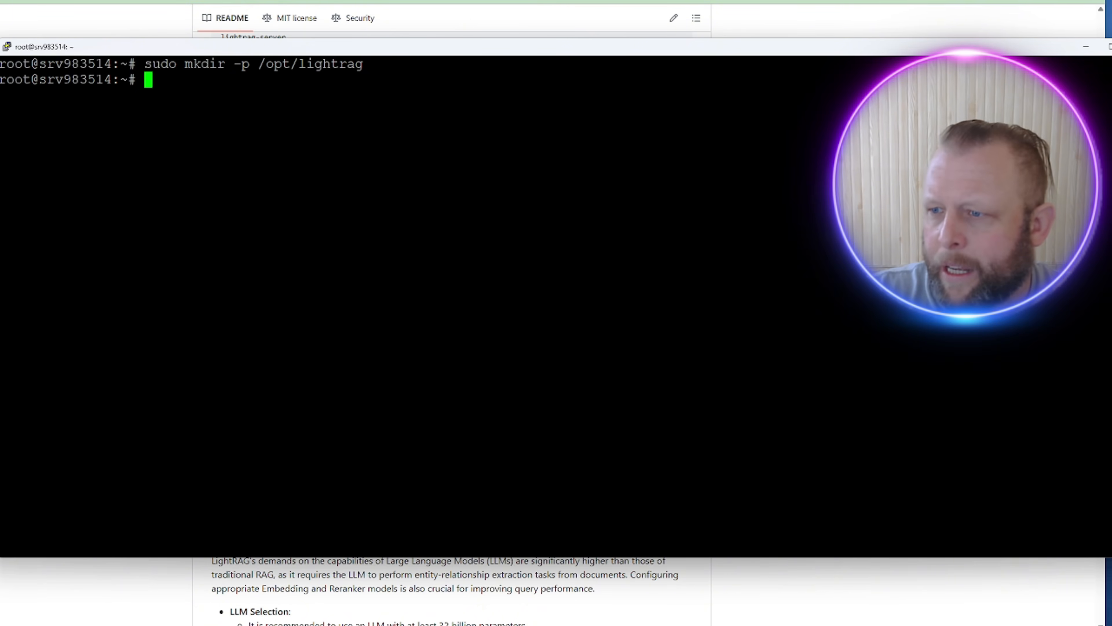
key(alt+Tab)
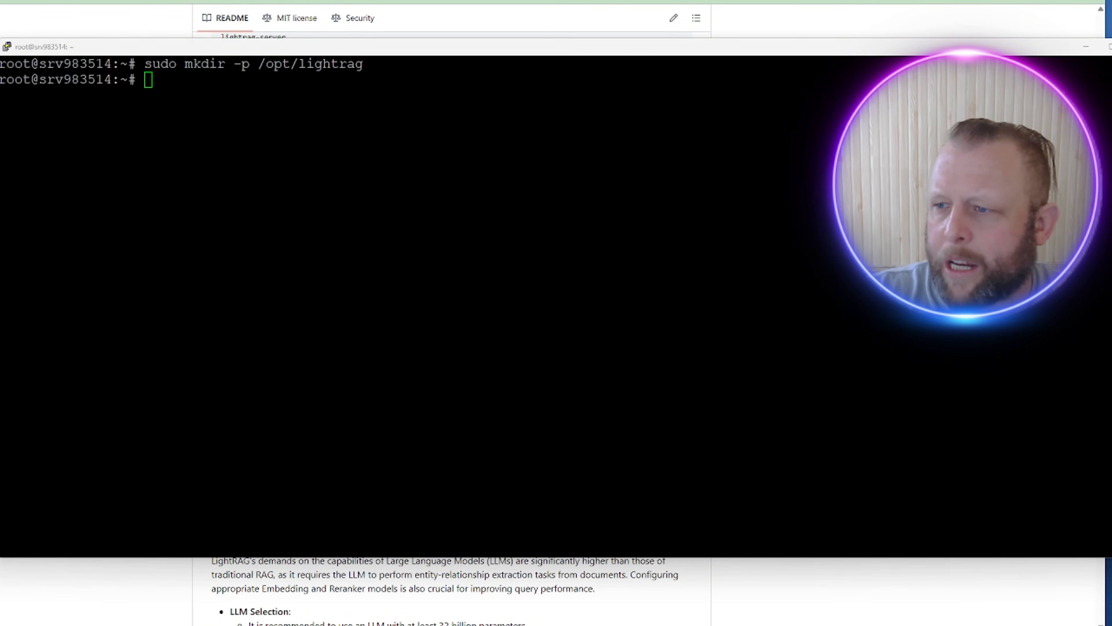
click(447, 147)
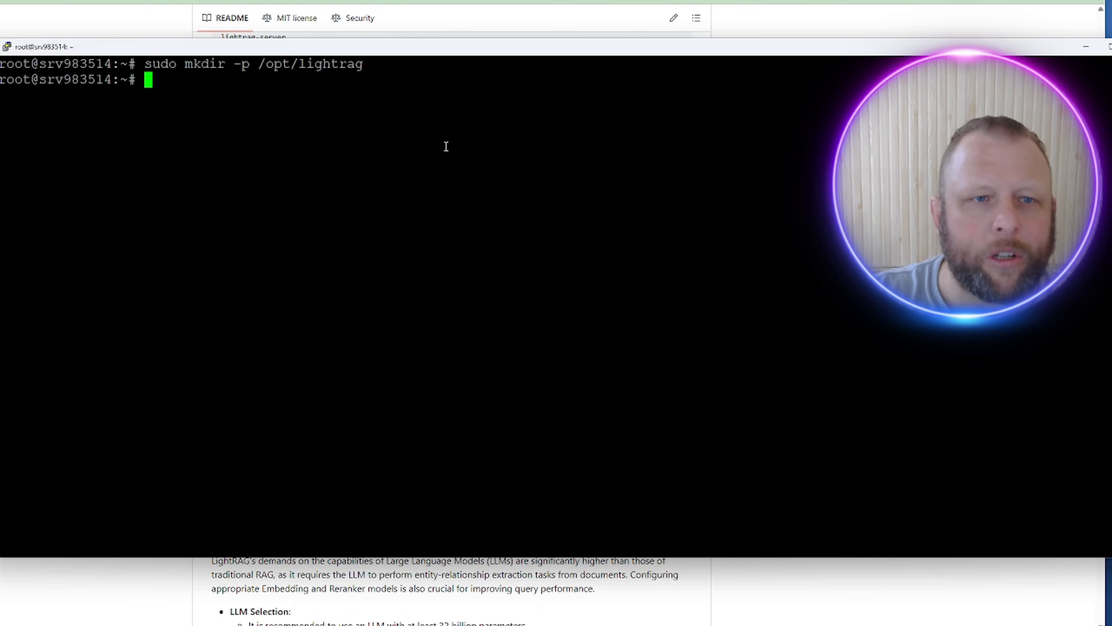
right_click(443, 144)
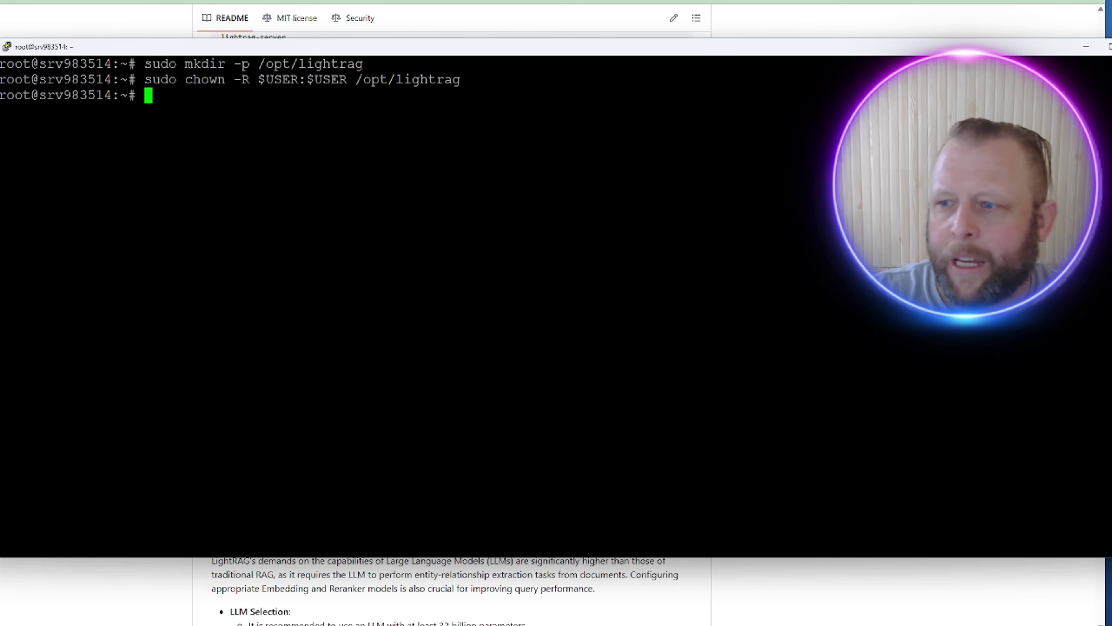
key(alt+Tab)
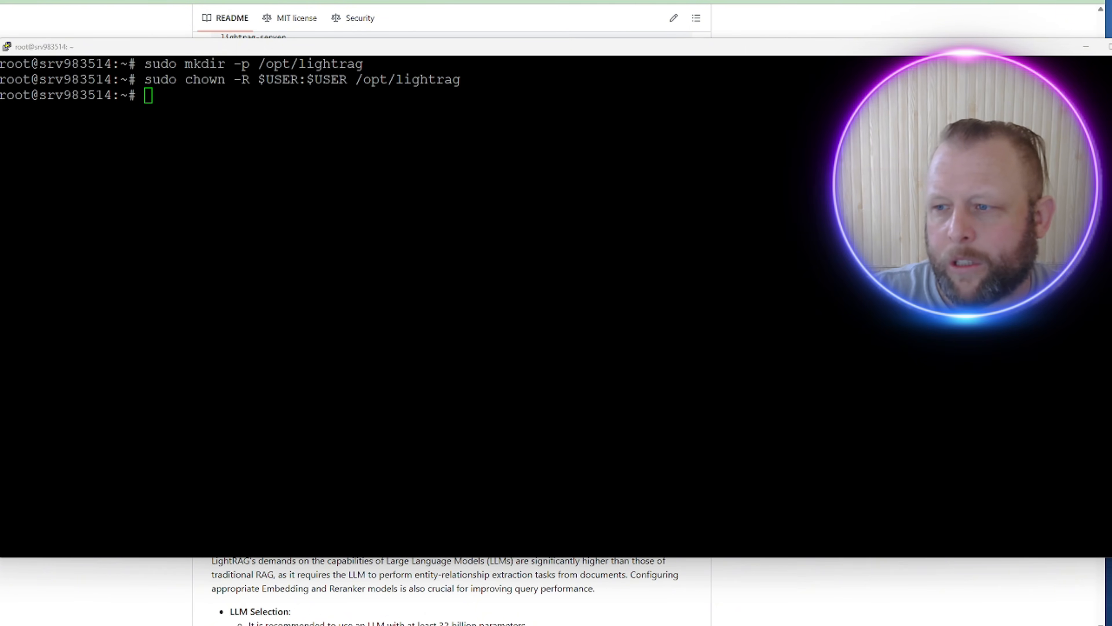
click(426, 147)
right_click(395, 139)
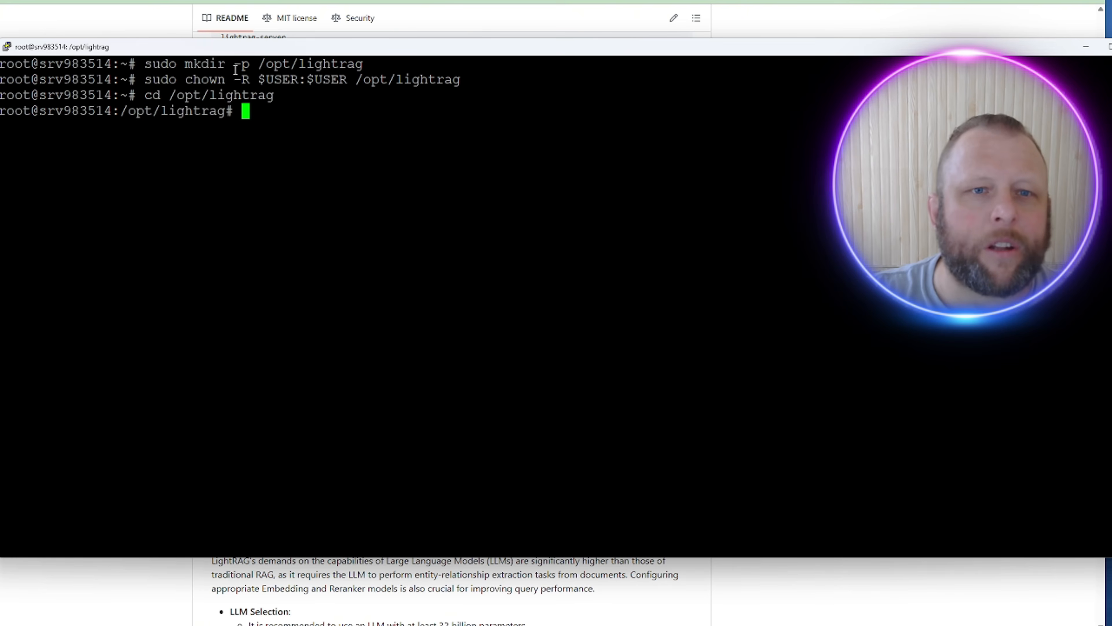
Step: Highlight the -R $USER:$USER ownership part and the cd path to explain them
drag(232, 79, 350, 80)
click(331, 118)
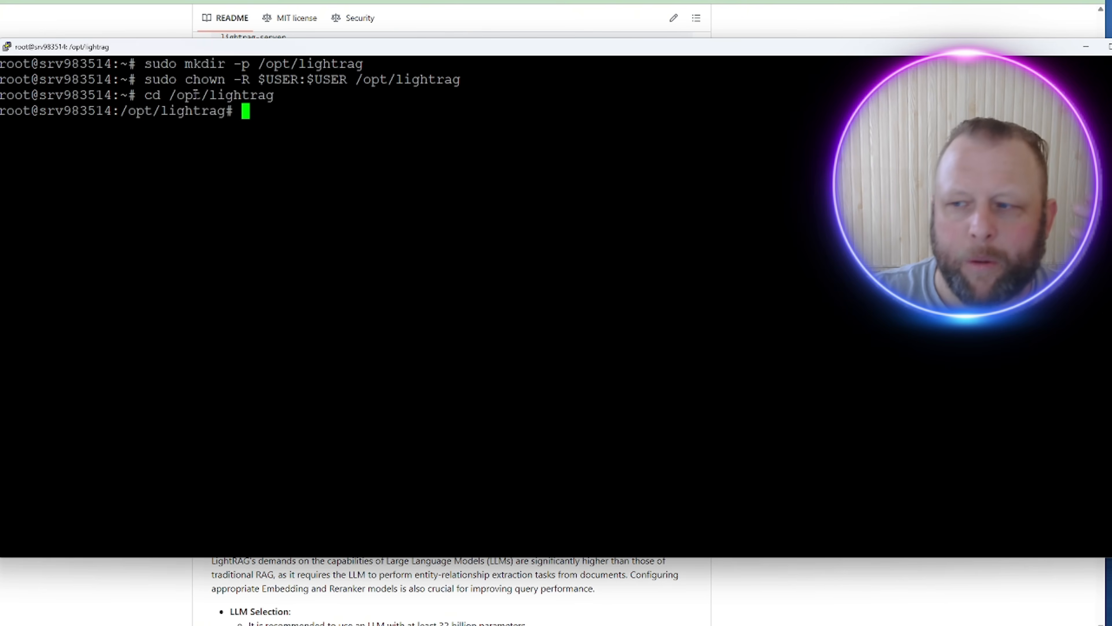
drag(195, 95, 248, 95)
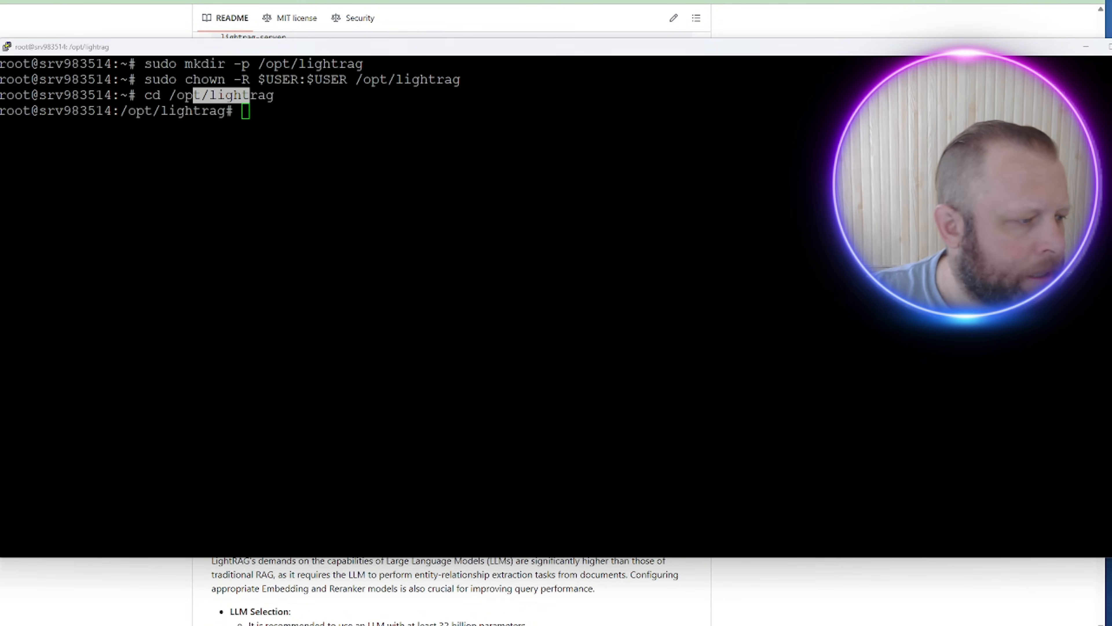
click(168, 414)
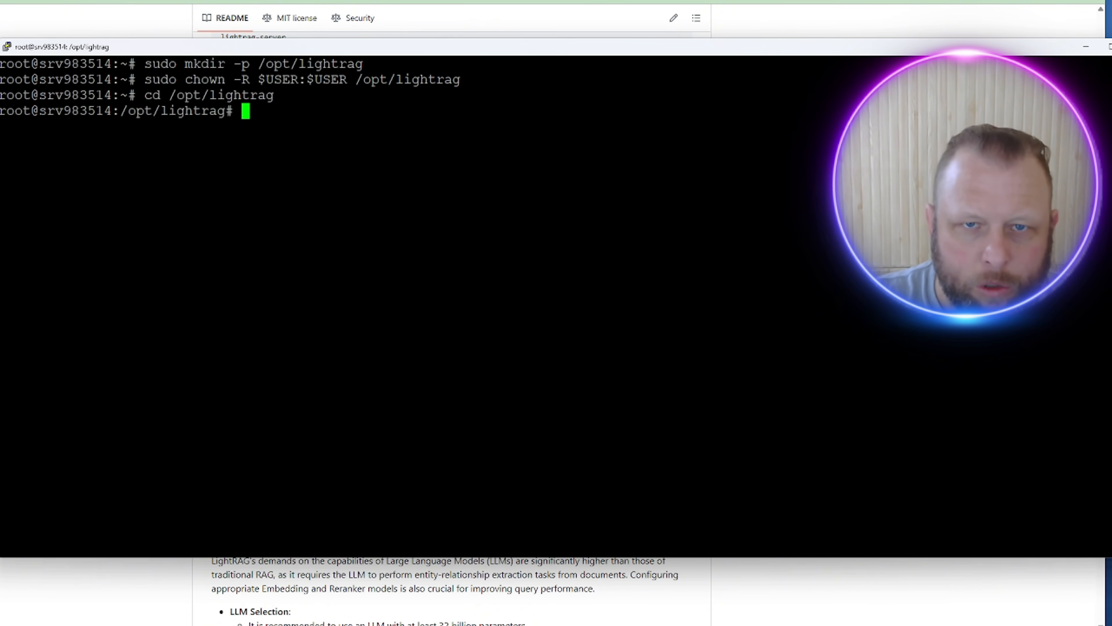
key(alt+Tab)
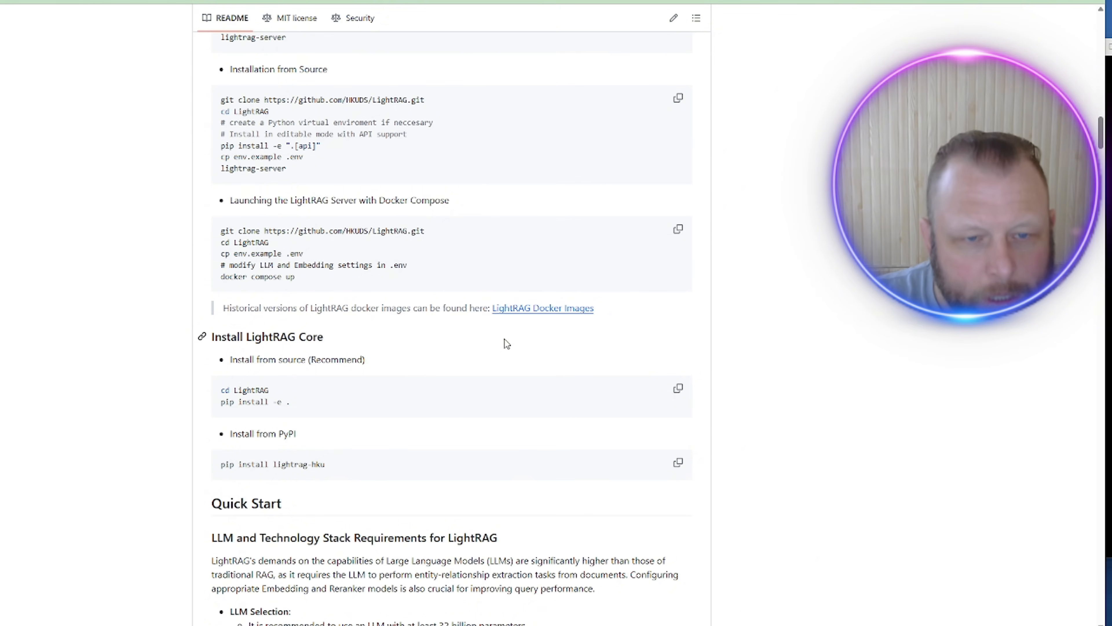
Step: Scroll the README back up to the Install LightRAG Server instructions, then return to the terminal
scroll(503, 340, up, 5)
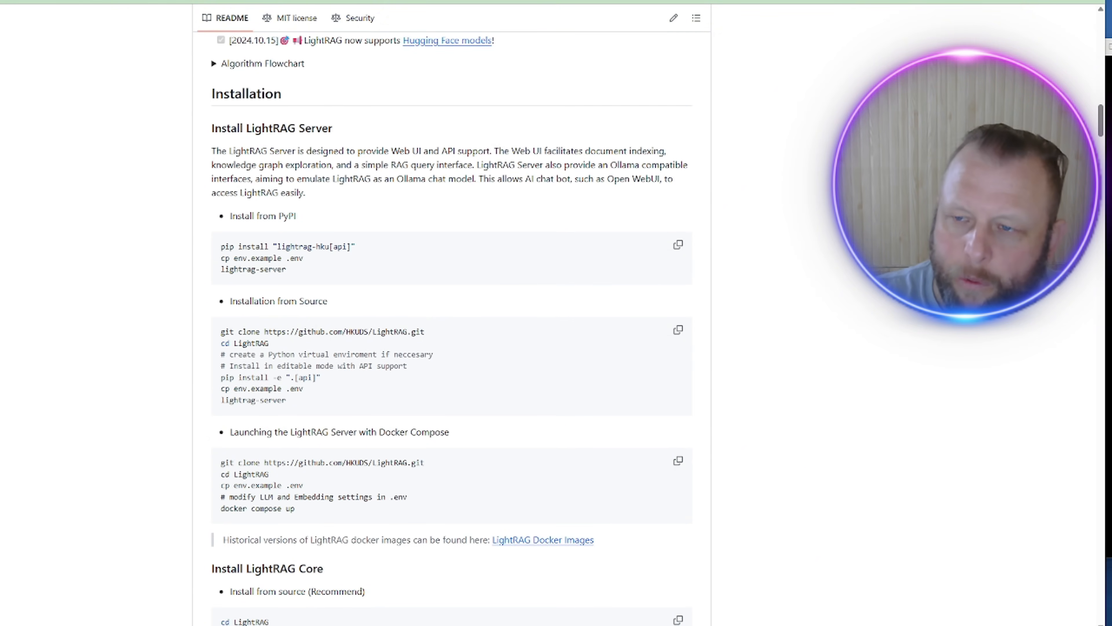
key(alt+Tab)
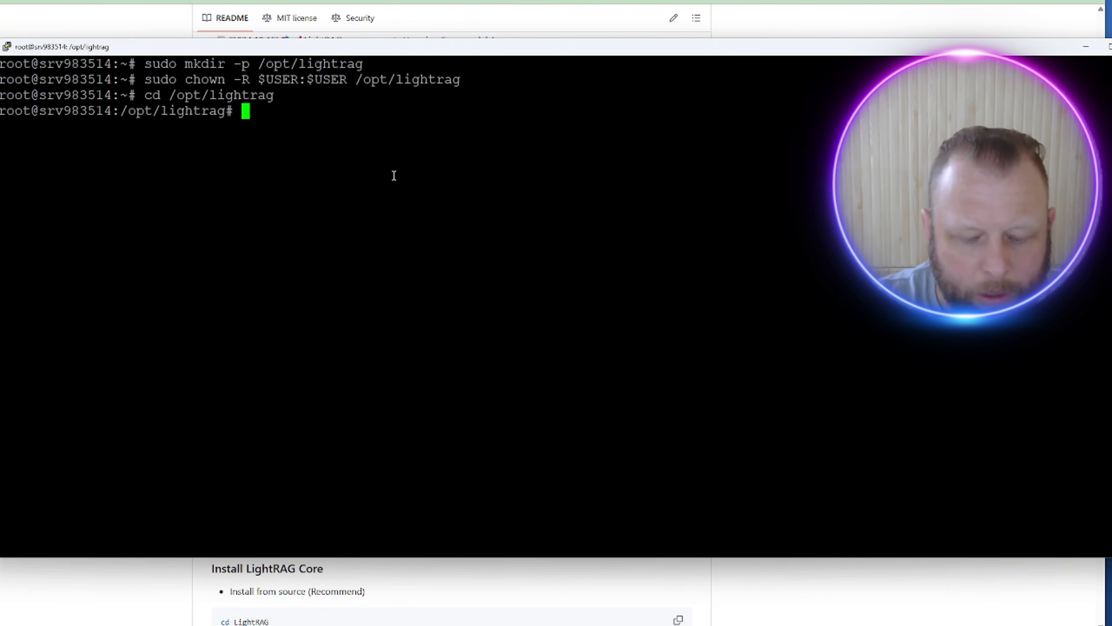
Step: Open a new, empty .env file in /opt/lightrag with nano .env
text(none)
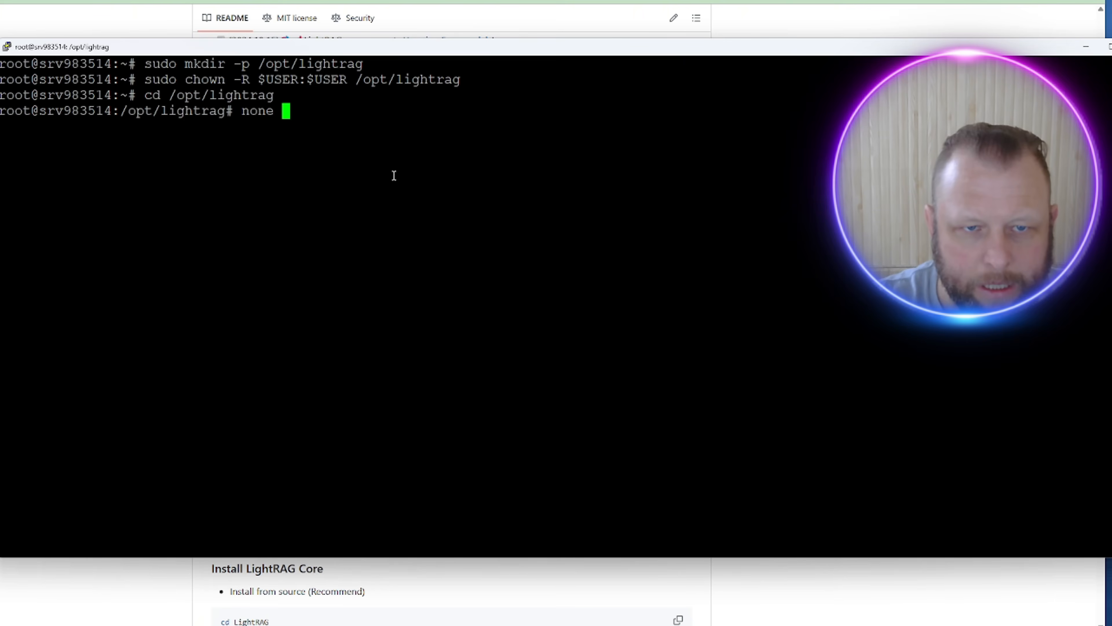
key(BackSpace)
key(BackSpace)
key(BackSpace)
key(BackSpace)
key(BackSpace)
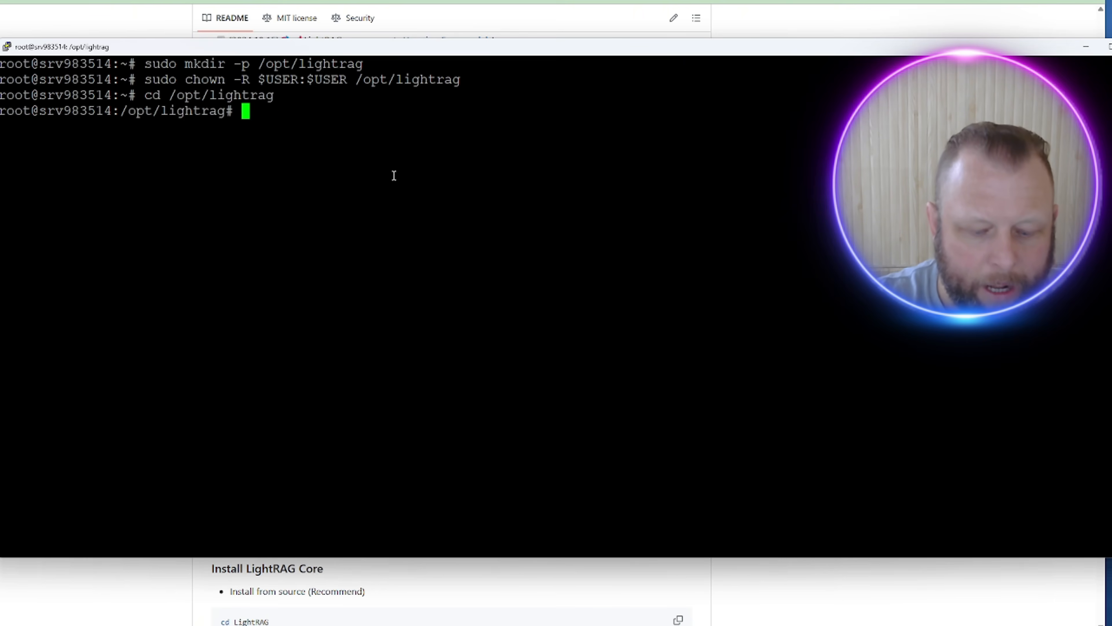
text(nano)
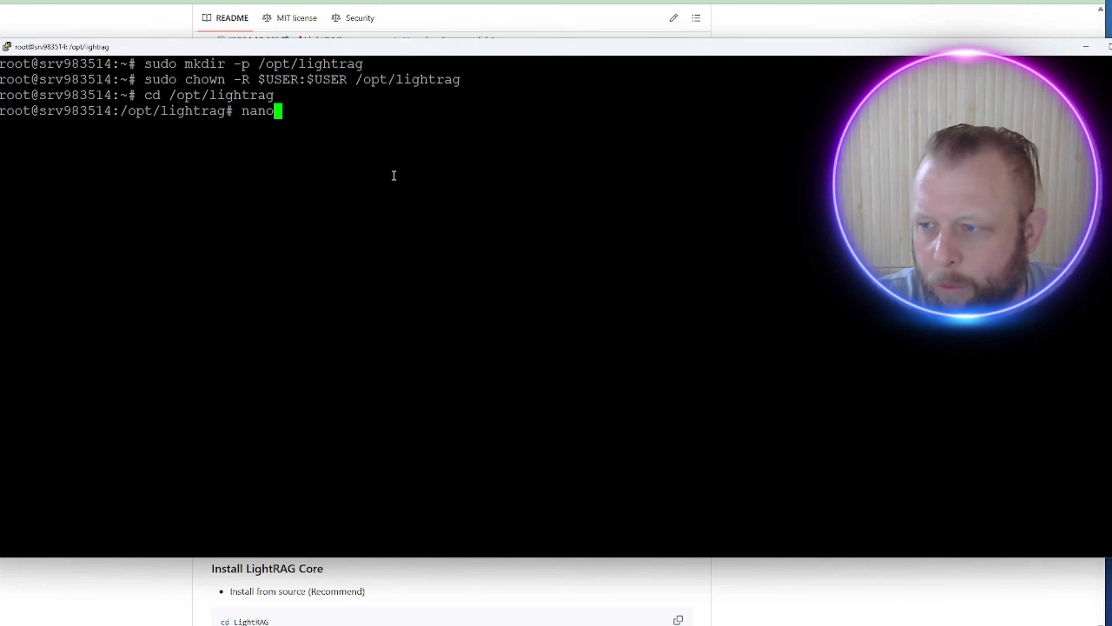
text( .env)
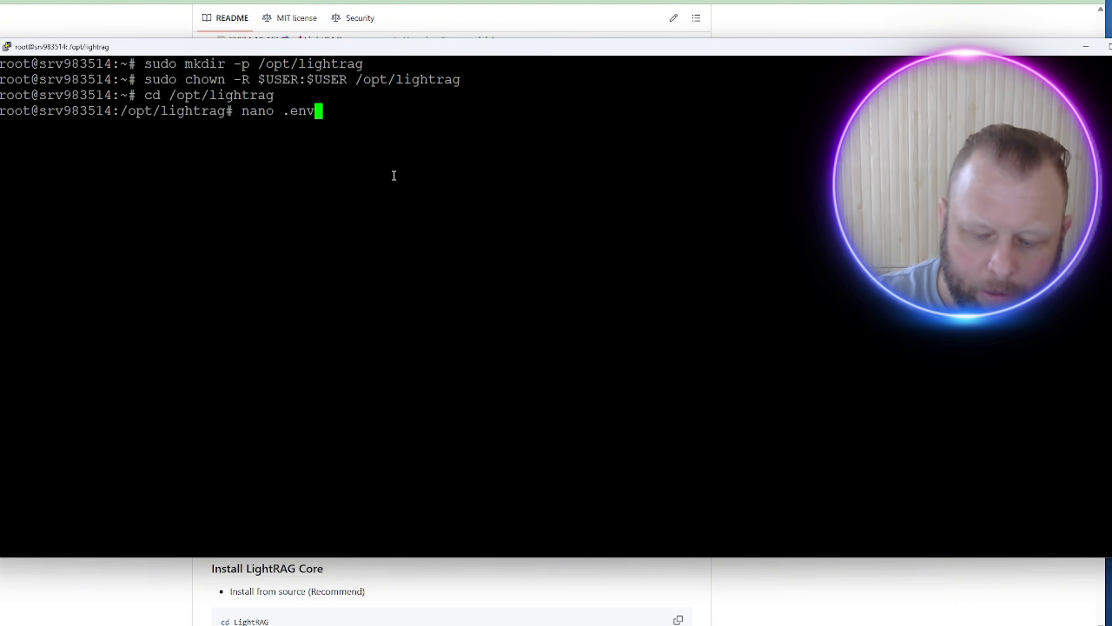
key(Return)
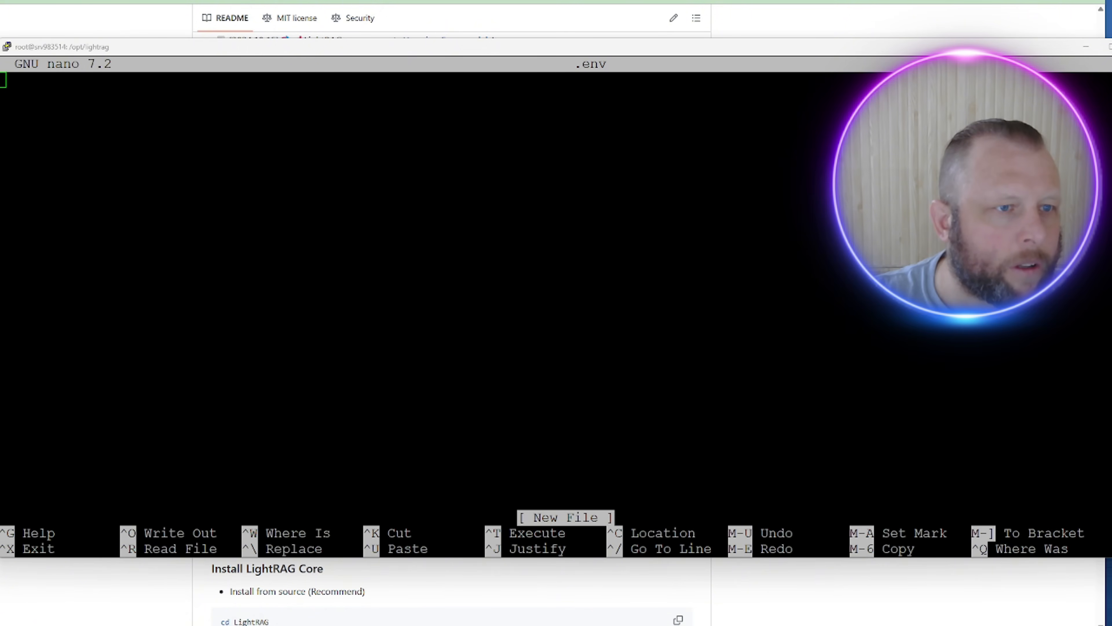
Step: Paste the LightRAG settings block (HOST 0.0.0.0, PORT 8000, gpt-4.1, text-embedding-3-large) into .env
drag(0, 132, 0, 87)
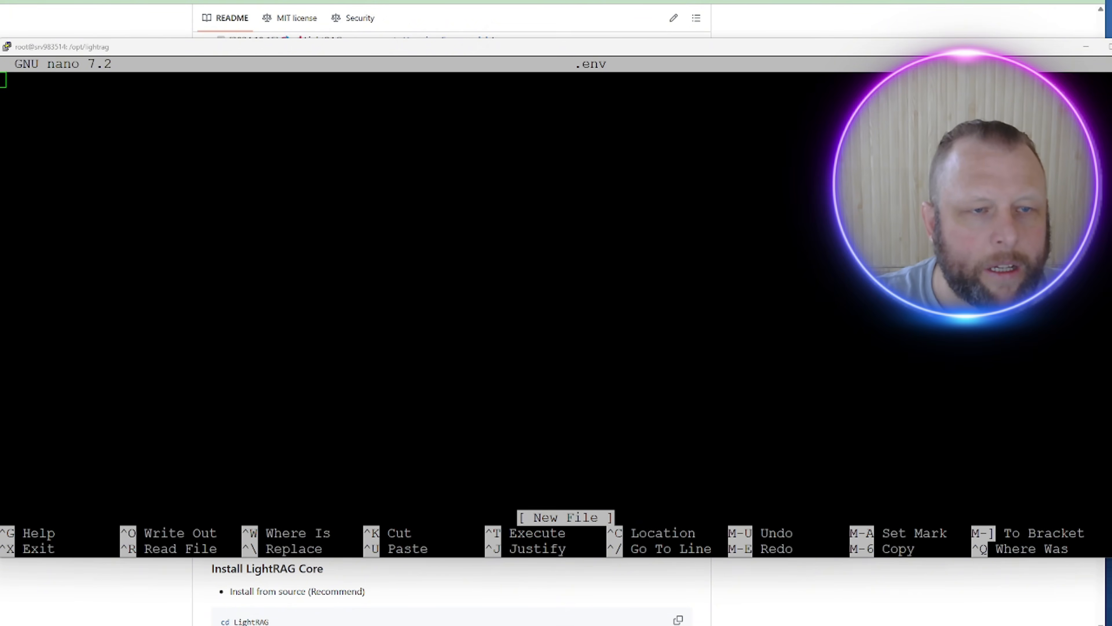
right_click(134, 115)
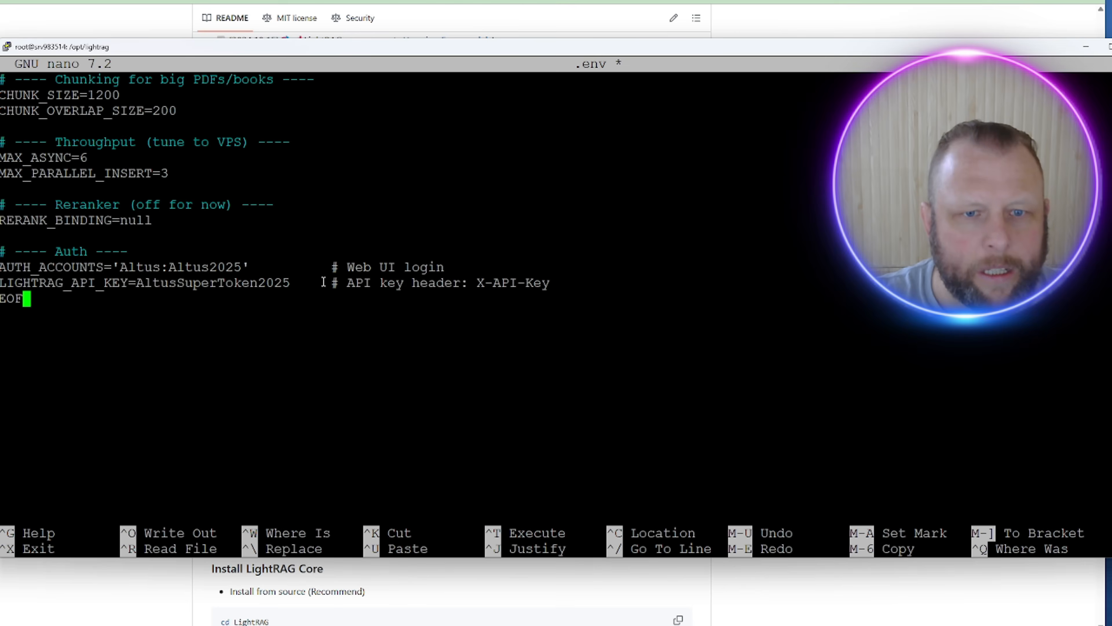
scroll(326, 287, up, 2)
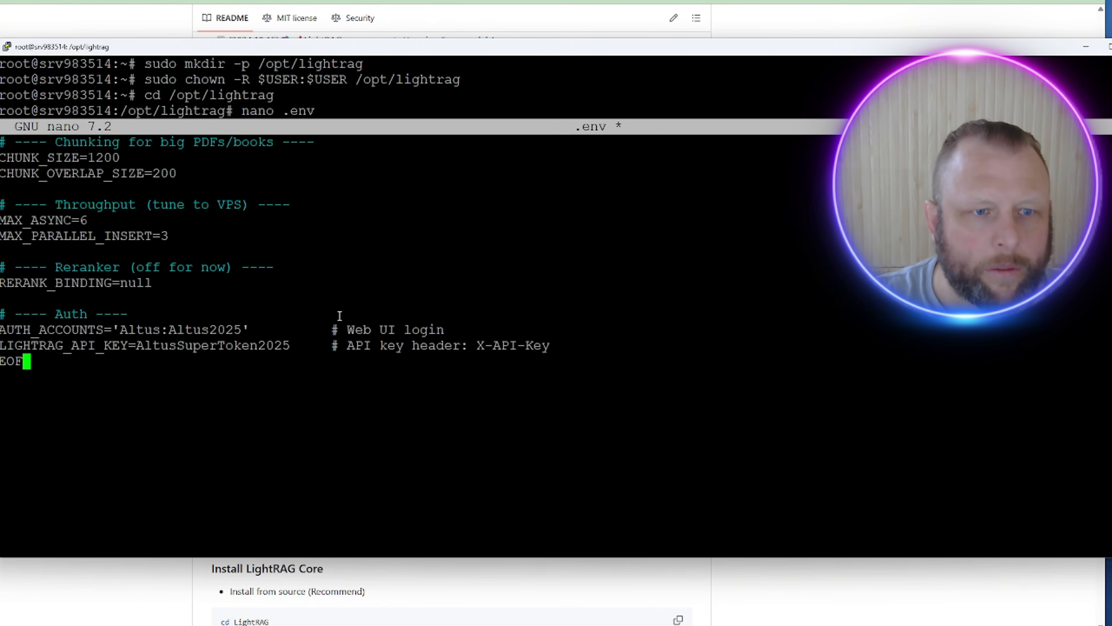
scroll(337, 314, down, 2)
scroll(268, 325, up, 2)
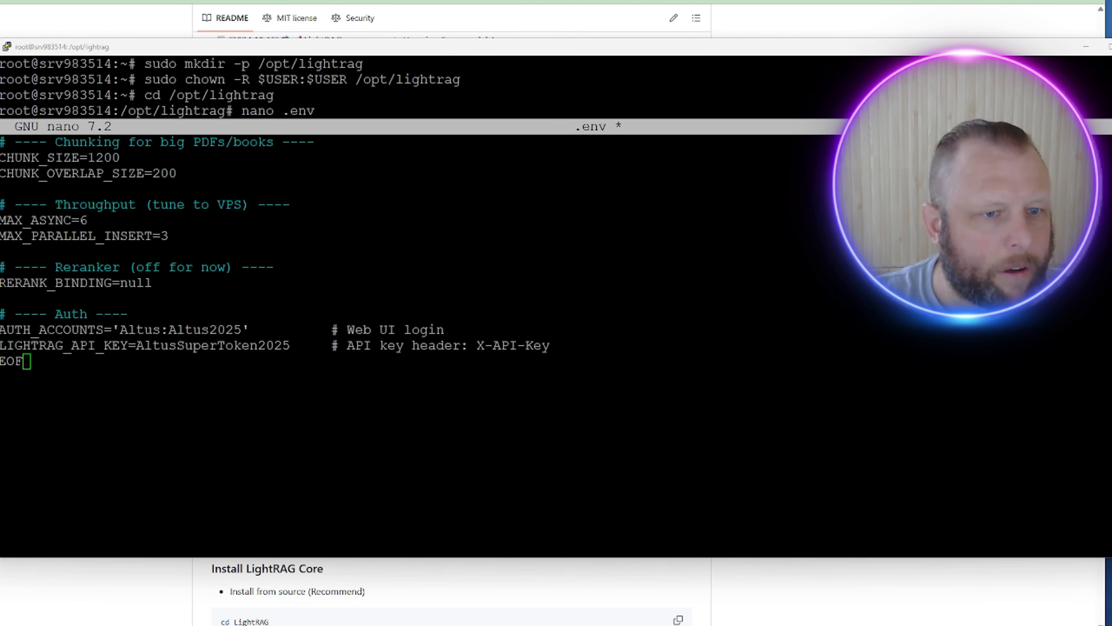
click(331, 289)
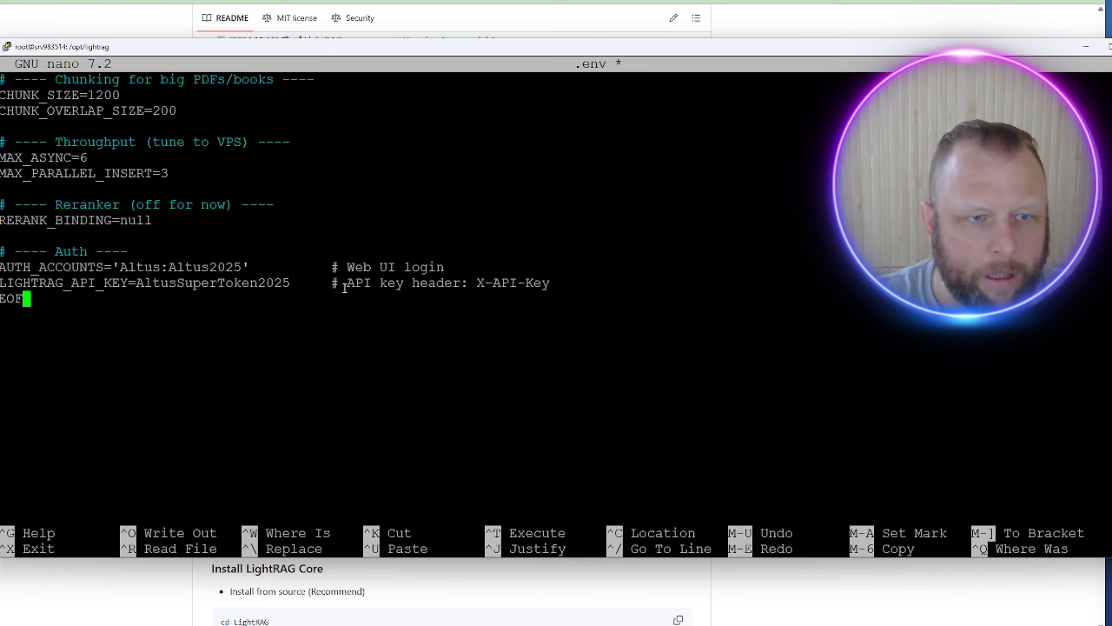
key(Up)
key(Up)
key(Up)
key(Up)
key(Up)
key(Up)
key(Up)
key(Up)
key(Up)
key(Up)
key(Up)
key(Up)
key(Up)
key(Up)
key(Up)
key(Up)
key(Up)
key(Up)
key(Up)
key(Up)
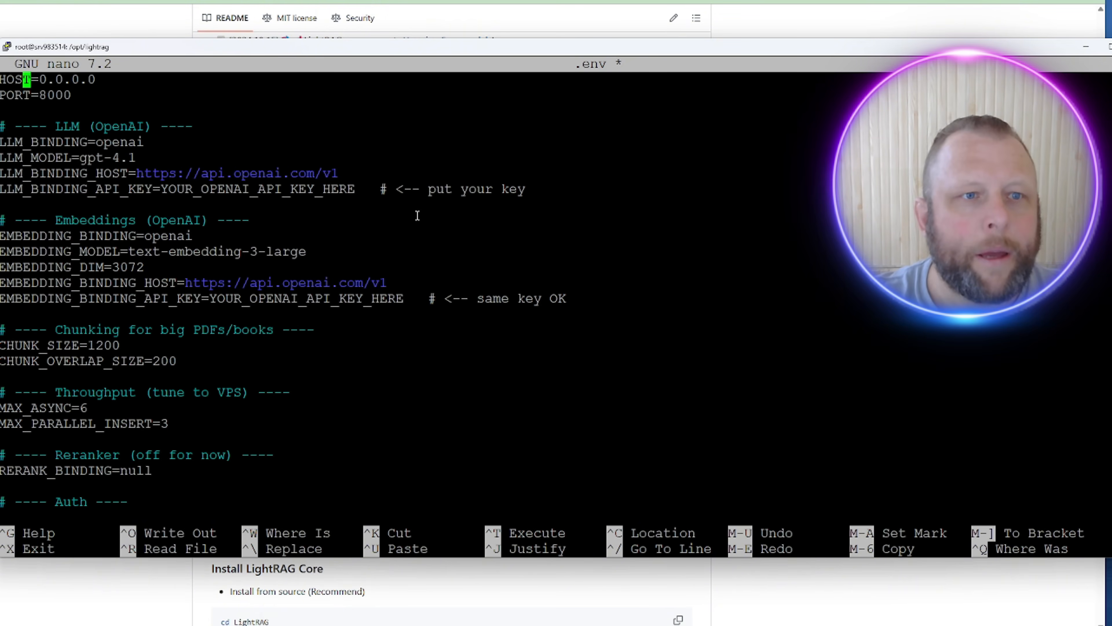
Step: Review the HOST, PORT and LLM_MODEL lines in the .env file
key(Down)
key(Down)
key(Up)
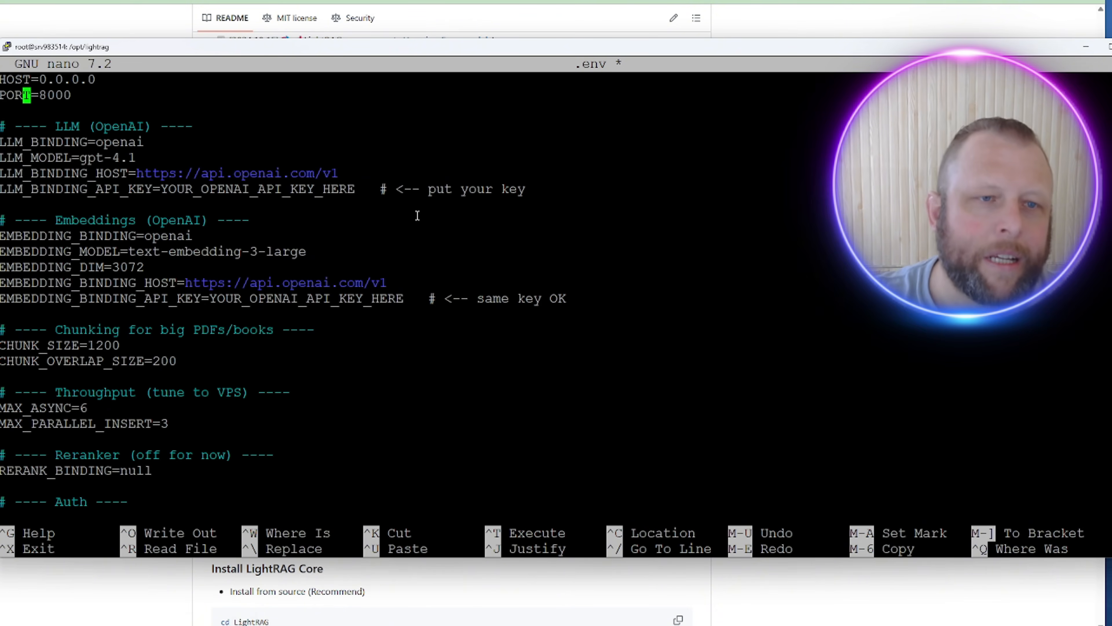
key(Up)
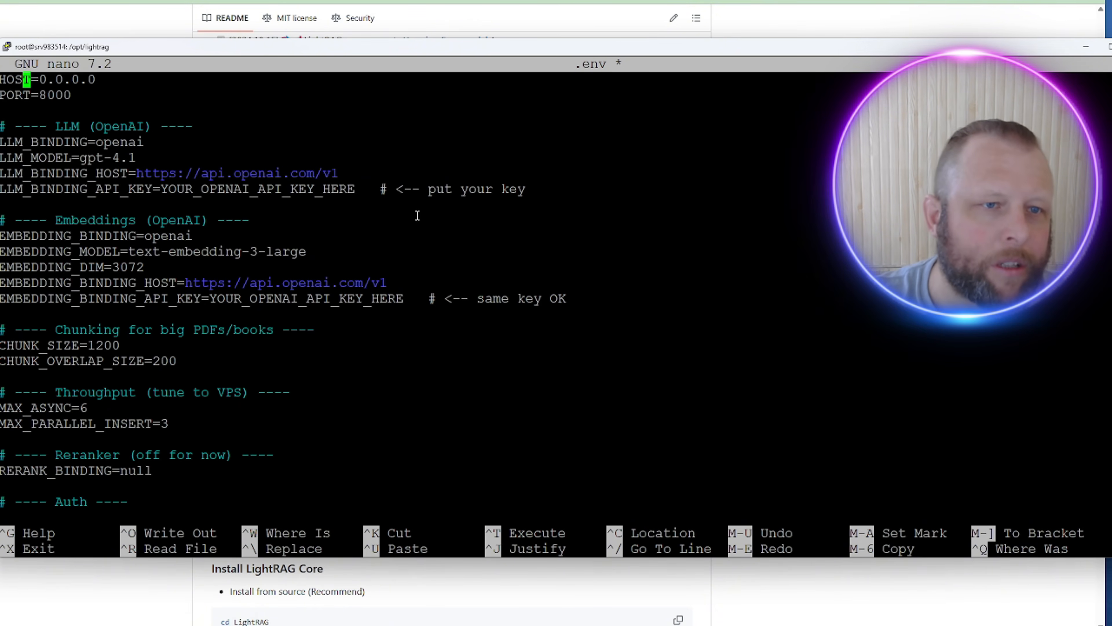
key(Down)
key(Right)
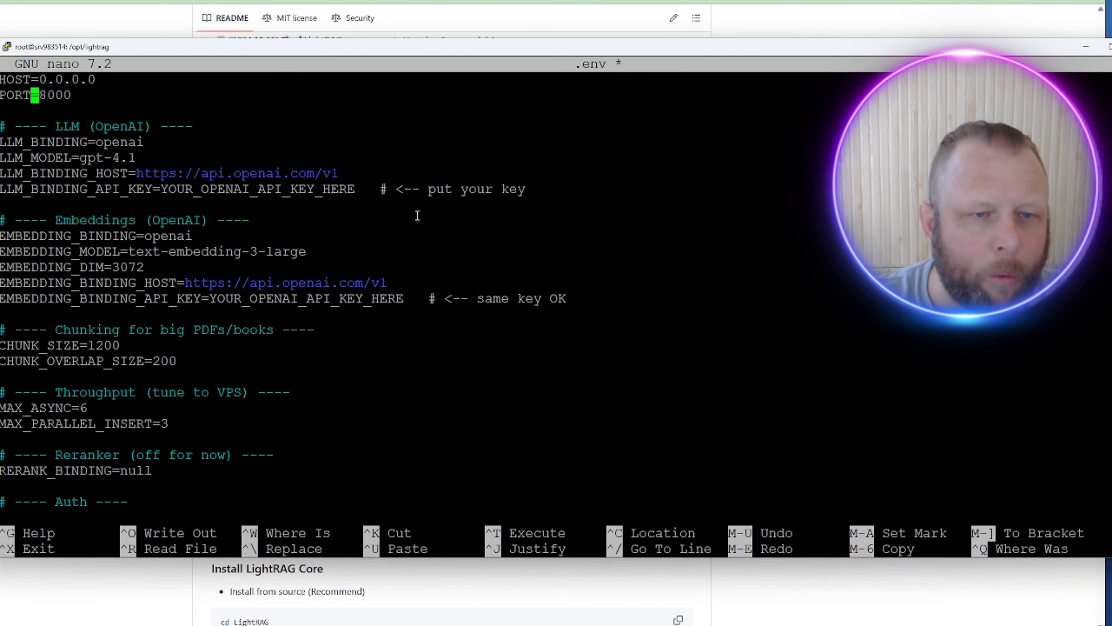
key(Down)
key(Down)
key(Down)
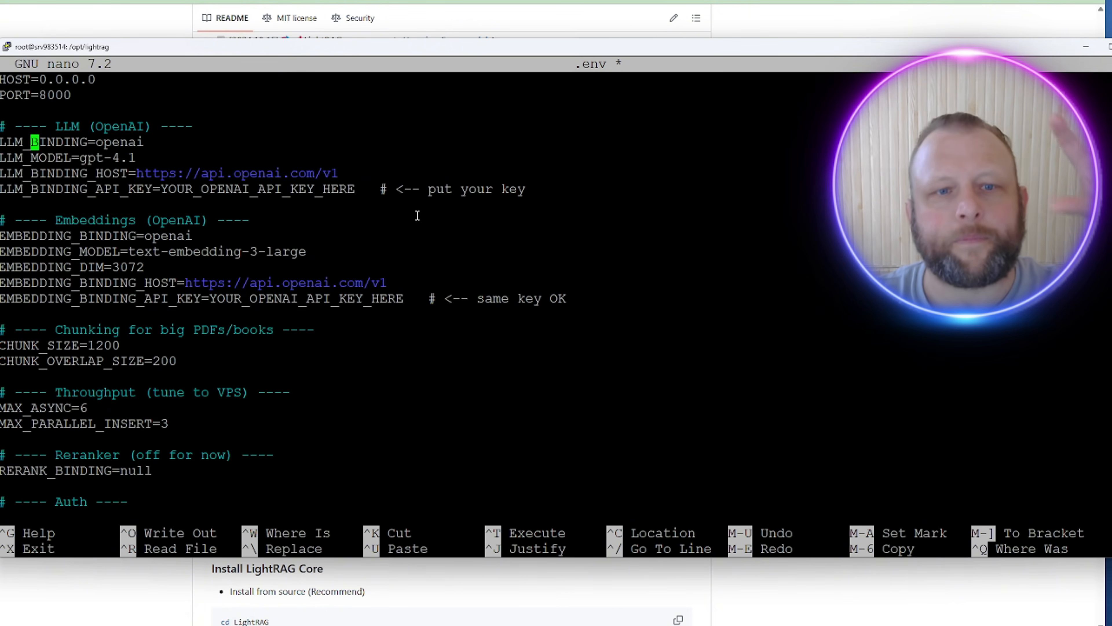
key(Down)
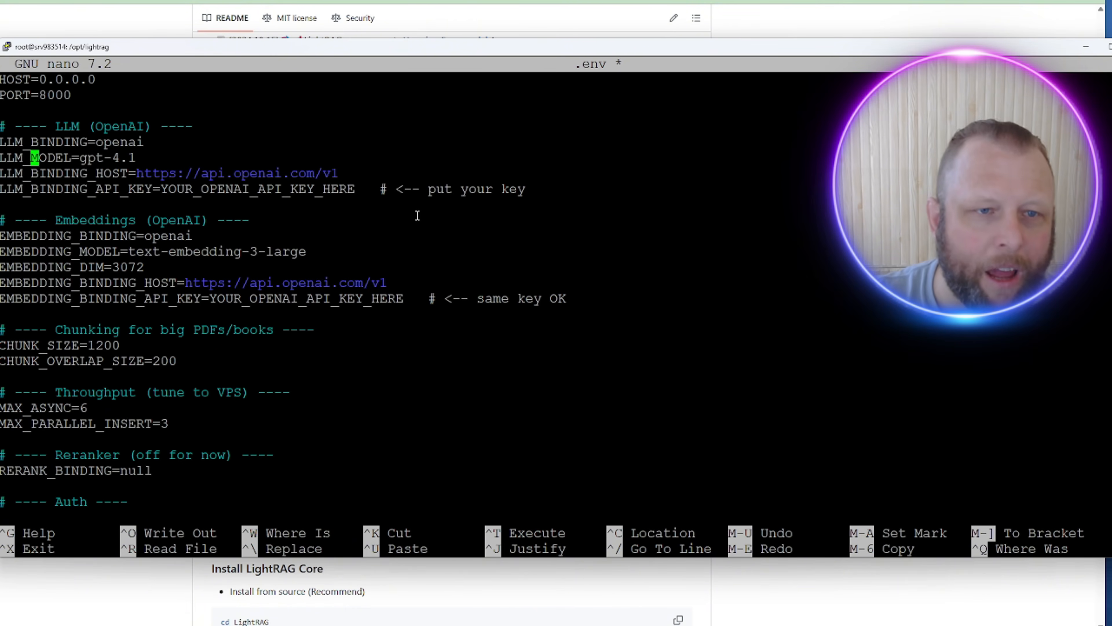
key(Up)
key(Down)
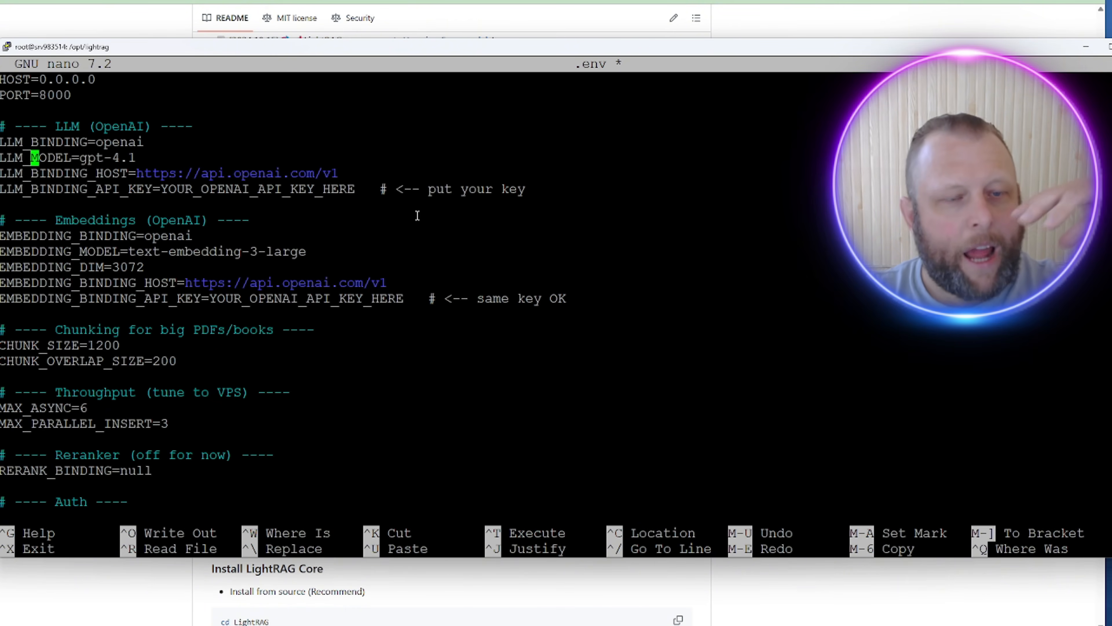
key(Right)
key(Right)
key(Right)
key(Right)
key(Right)
key(Right)
key(Right)
key(Right)
key(Right)
key(Right)
key(Right)
key(Right)
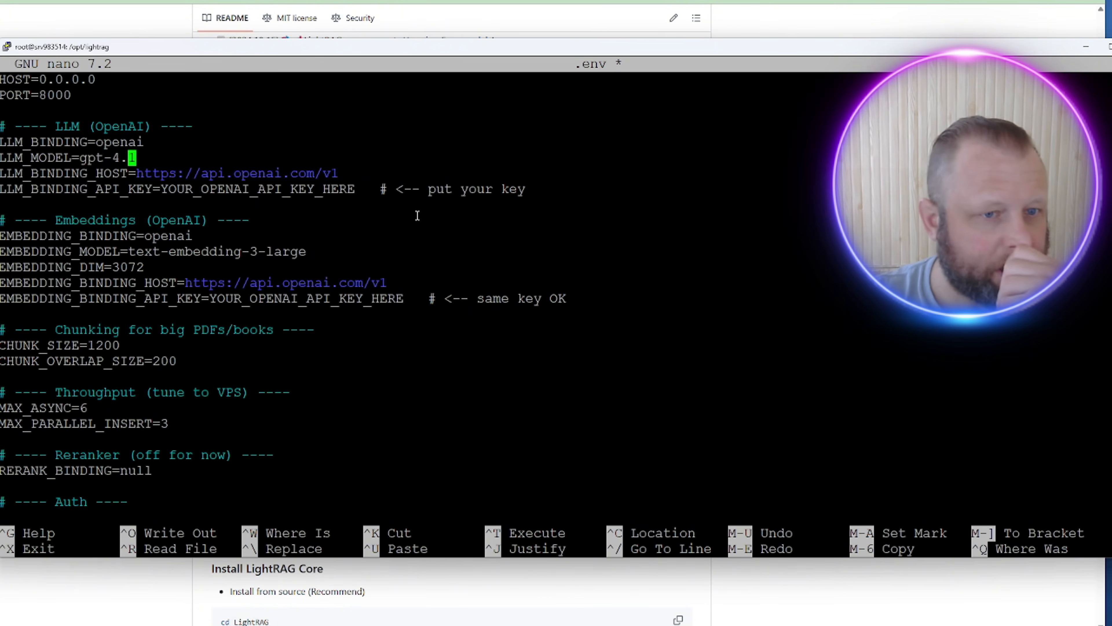
Step: Delete the YOUR_OPENAI_API_KEY_HERE placeholder and its comment from LLM_BINDING_API_KEY
key(Down)
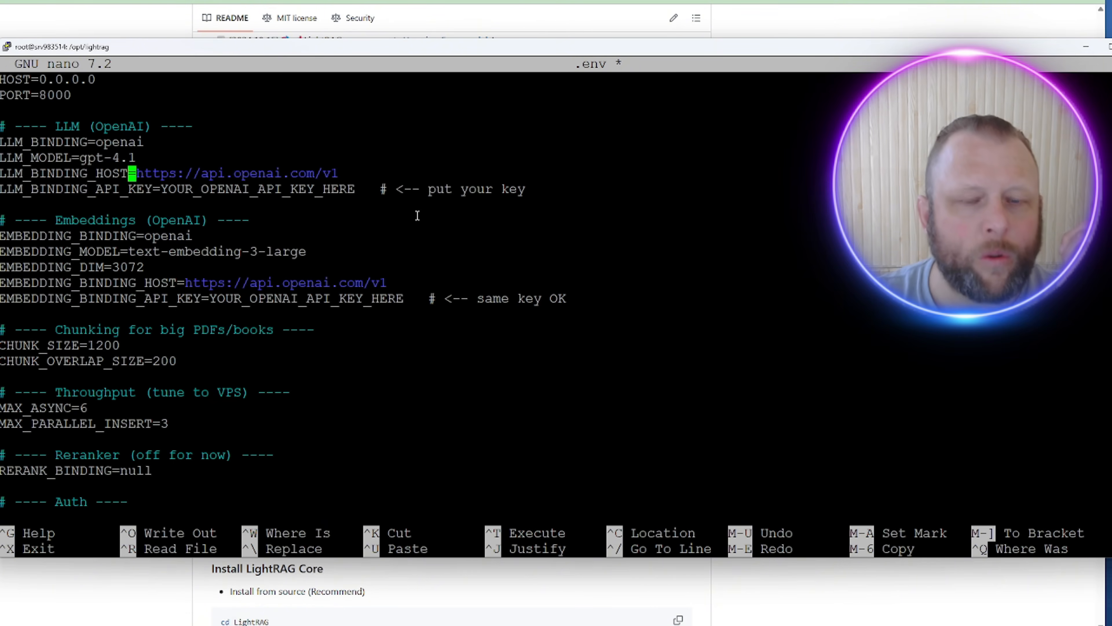
key(Down)
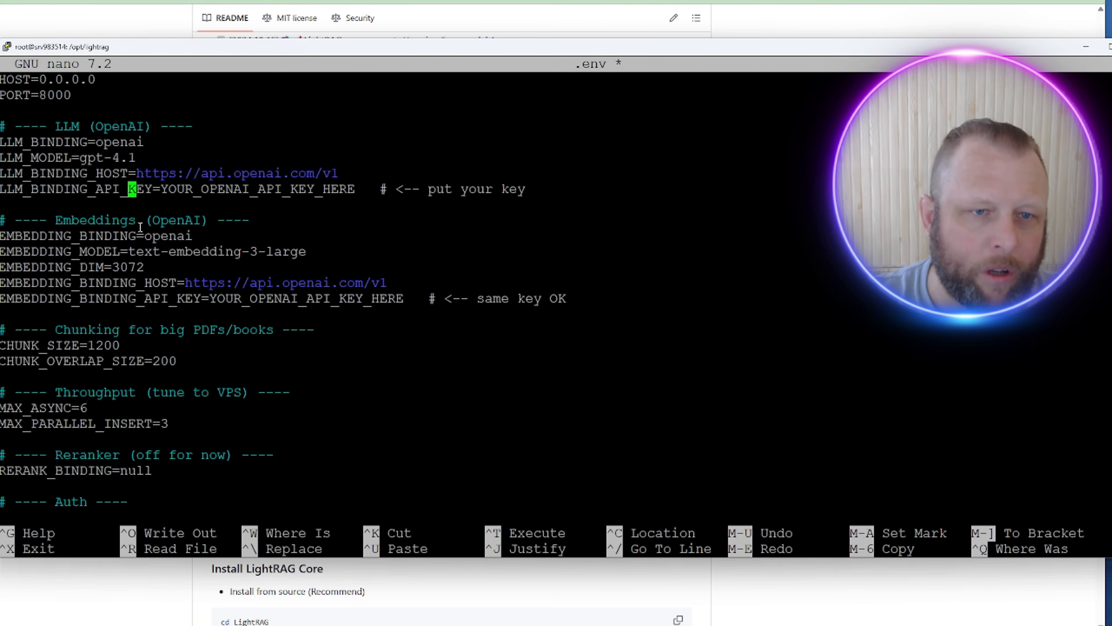
key(Right)
key(Right)
key(Right)
key(Right)
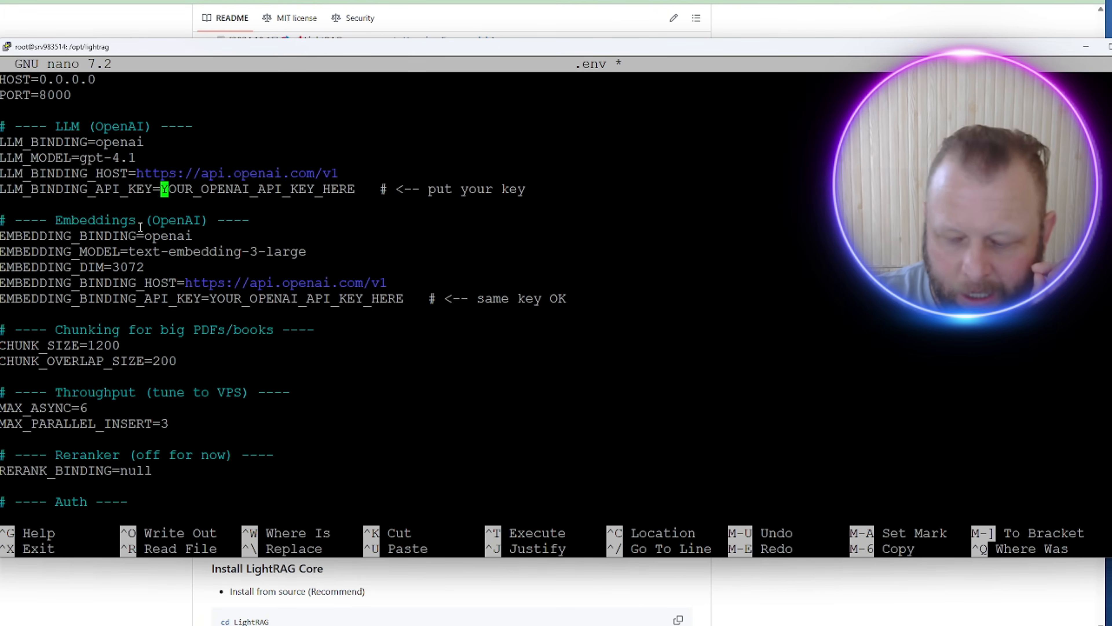
key(Delete)
key(Delete)
key(Delete)
key(Delete)
key(Delete)
key(Delete)
key(Delete)
key(Delete)
key(Delete)
key(Delete)
key(Delete)
key(Delete)
key(Delete)
key(Delete)
key(Delete)
key(Delete)
key(Delete)
key(Delete)
key(Delete)
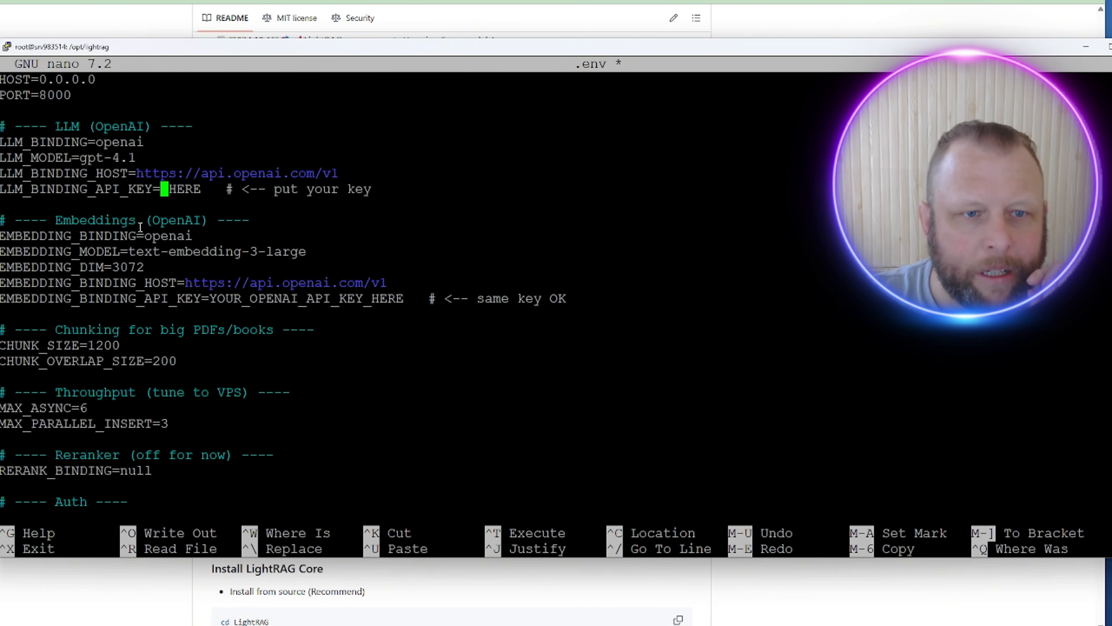
key(Delete)
key(Delete)
key(Delete)
key(Delete)
key(Delete)
key(Delete)
key(Delete)
key(Delete)
key(Delete)
key(Delete)
key(Delete)
key(Delete)
key(Delete)
key(Delete)
key(Delete)
key(Delete)
key(Delete)
key(Delete)
key(Delete)
key(Delete)
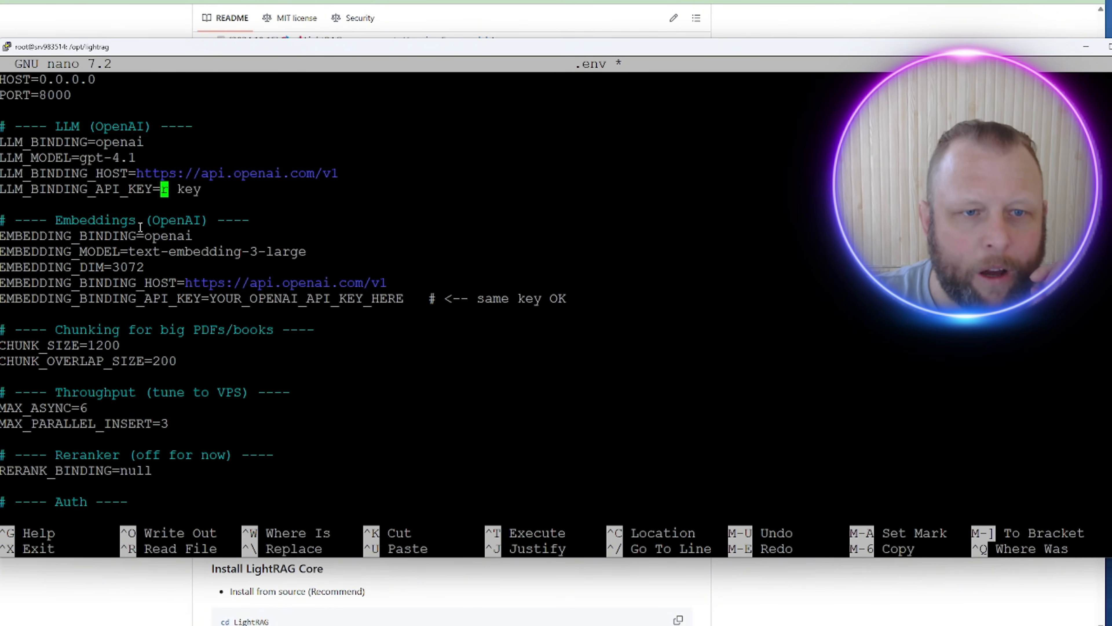
key(Delete)
key(Delete)
key(Delete)
key(Delete)
key(Delete)
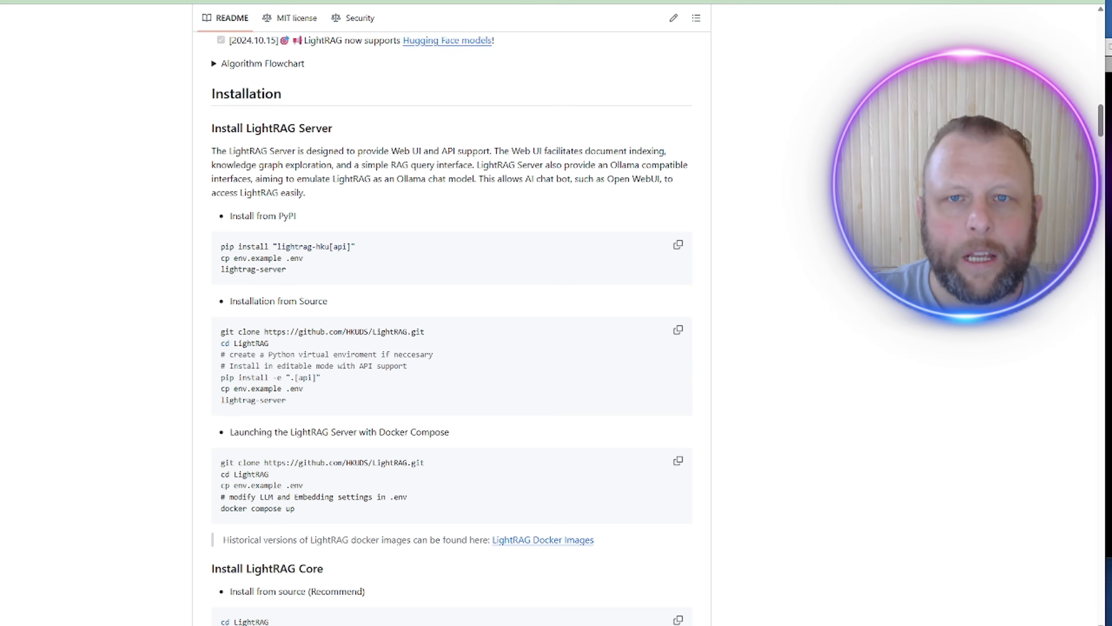
Step: Open OpenAI Platform, check the credit balance, and go to the API keys list
key(ctrl+t)
text(pla)
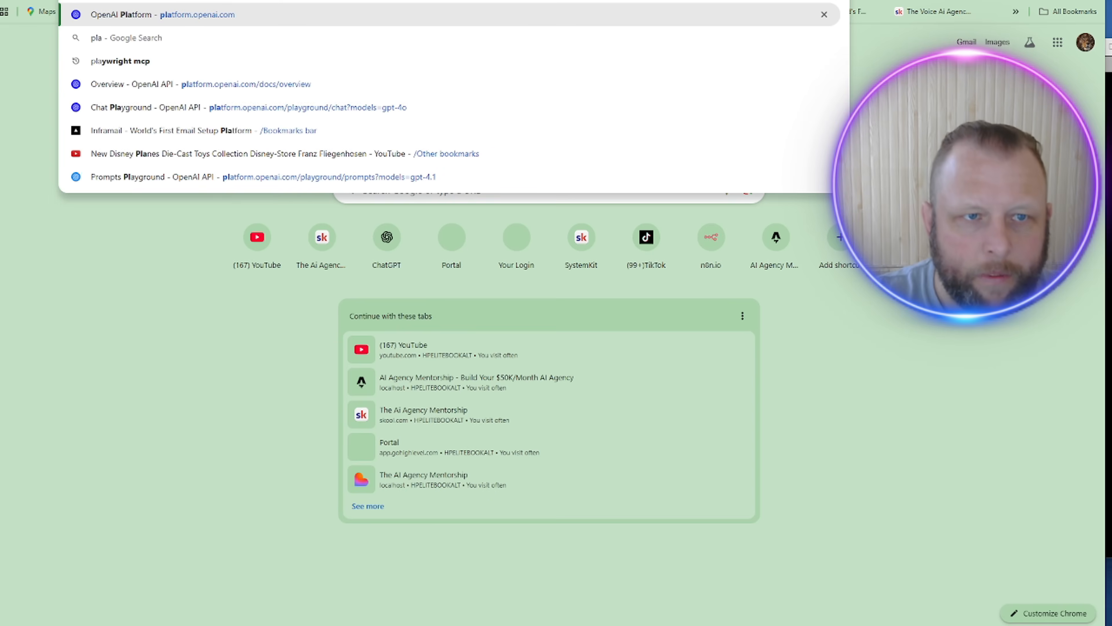
key(Return)
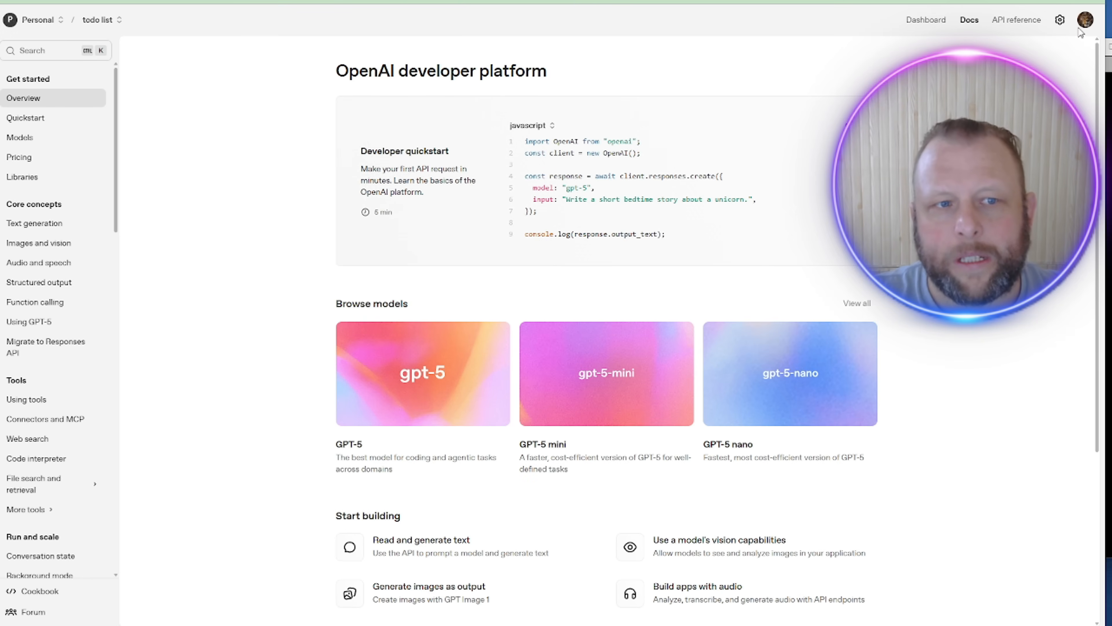
click(1060, 19)
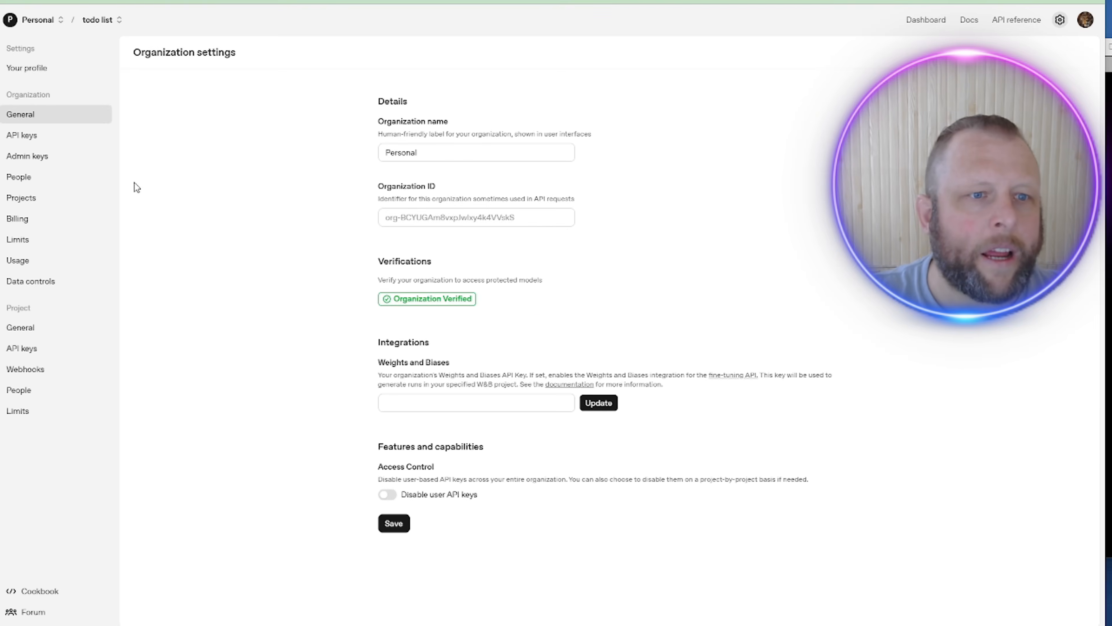
click(17, 220)
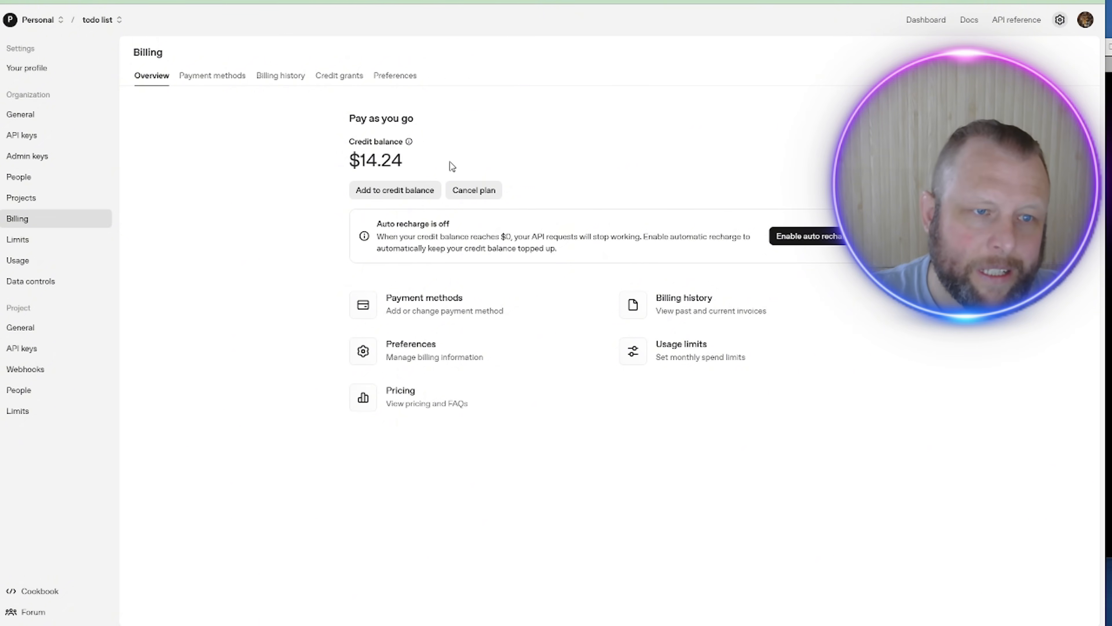
click(29, 138)
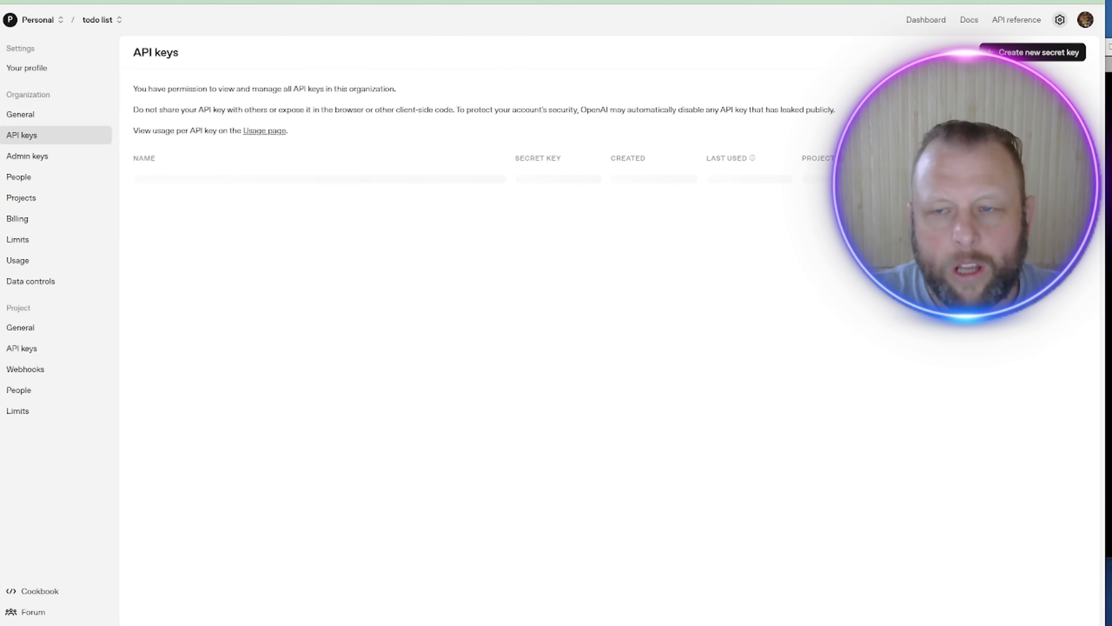
Step: Create a secret key named MUST DELETE for the lighrag project and copy it
click(1038, 52)
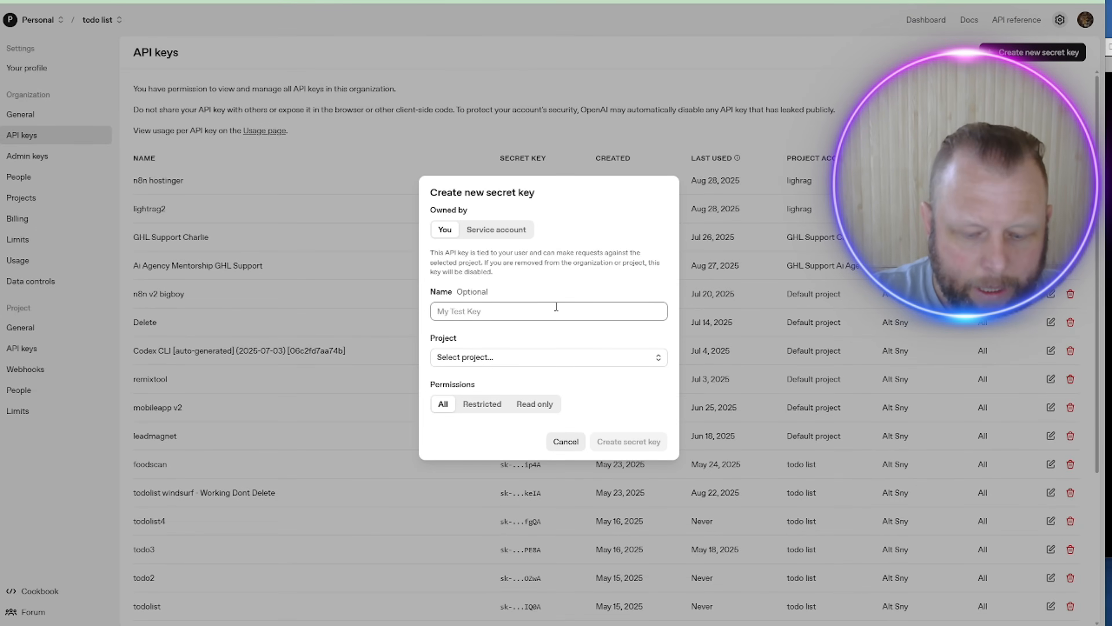
text(MUST DELETE)
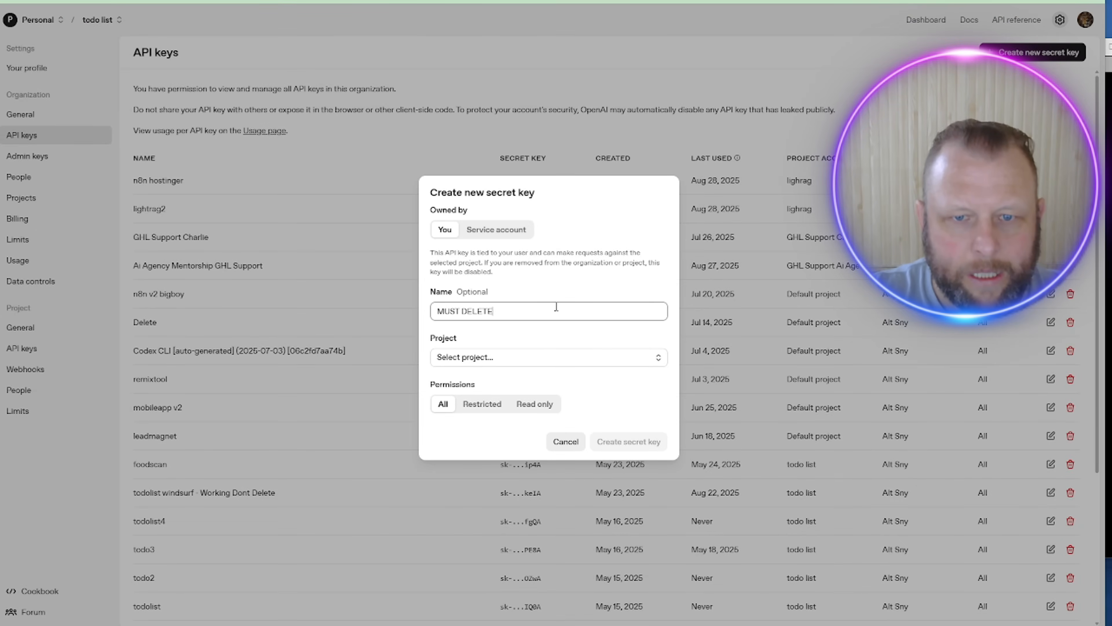
click(523, 358)
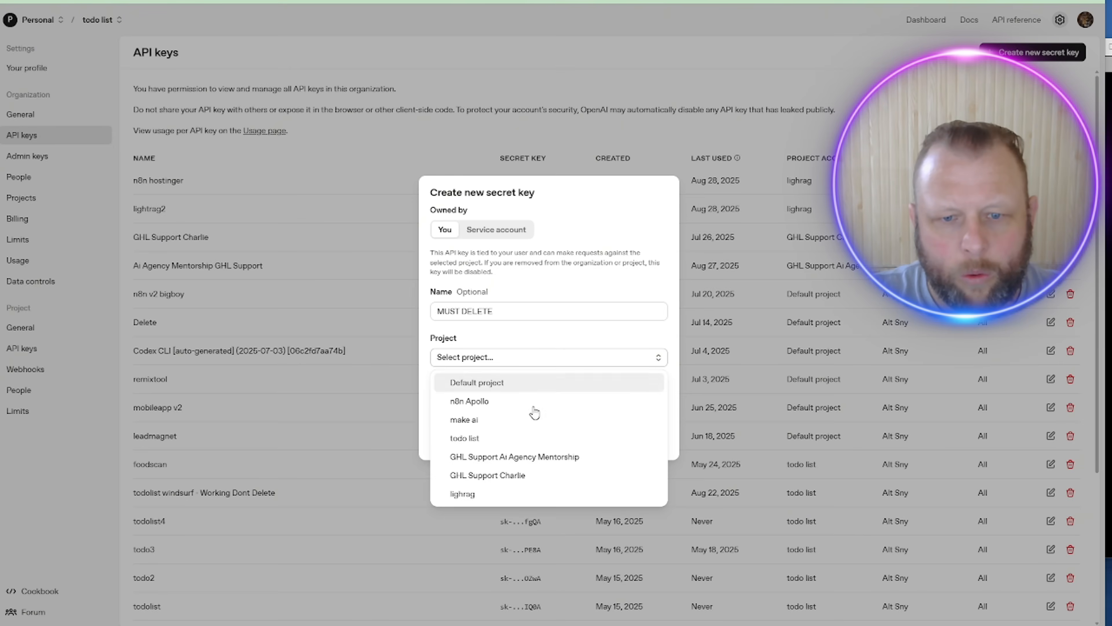
click(520, 492)
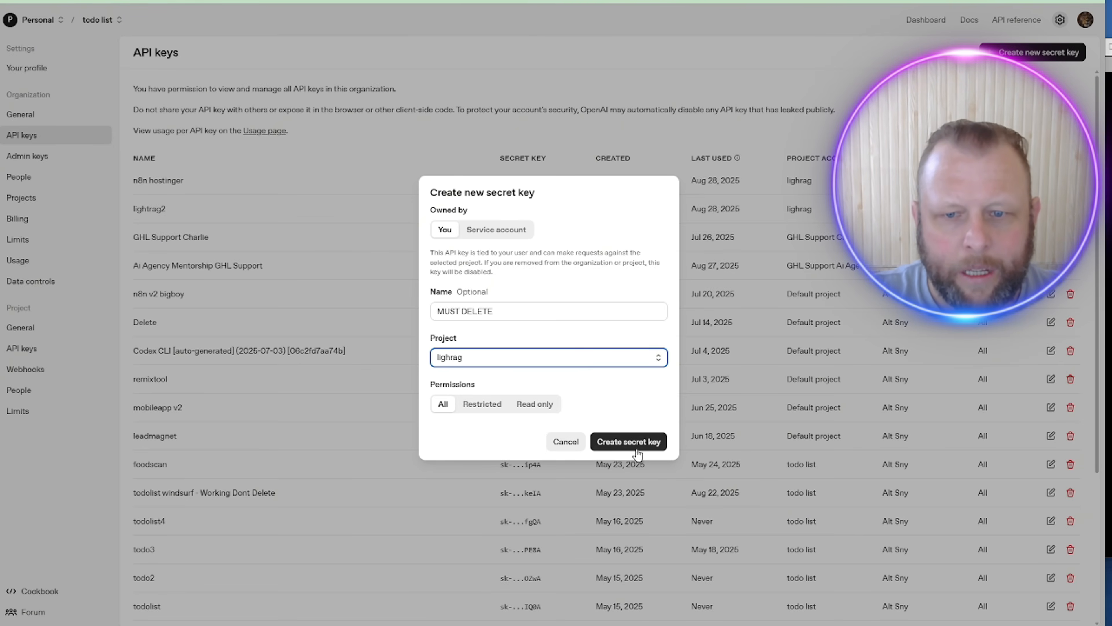
click(634, 442)
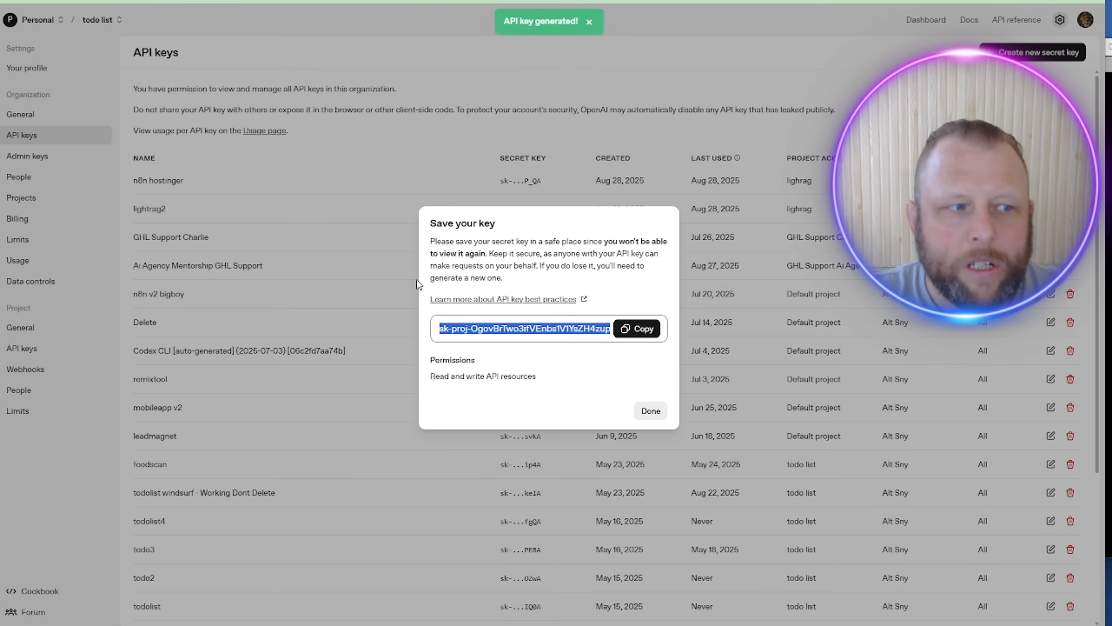
click(635, 330)
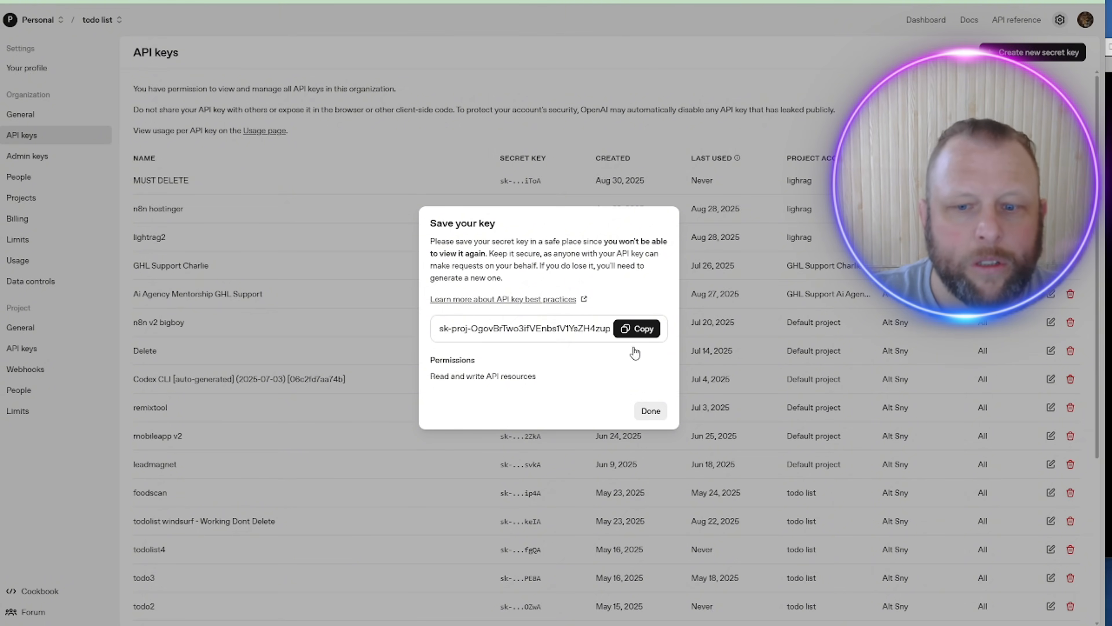
key(alt+Tab)
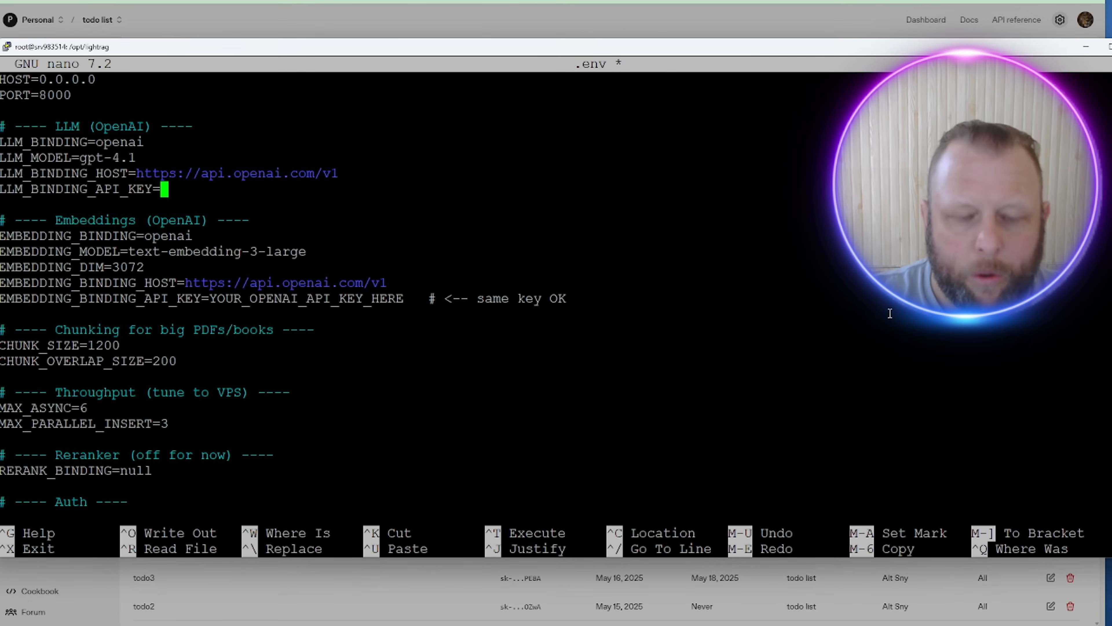
Step: Paste the new OpenAI key after LLM_BINDING_API_KEY= in .env
right_click(187, 191)
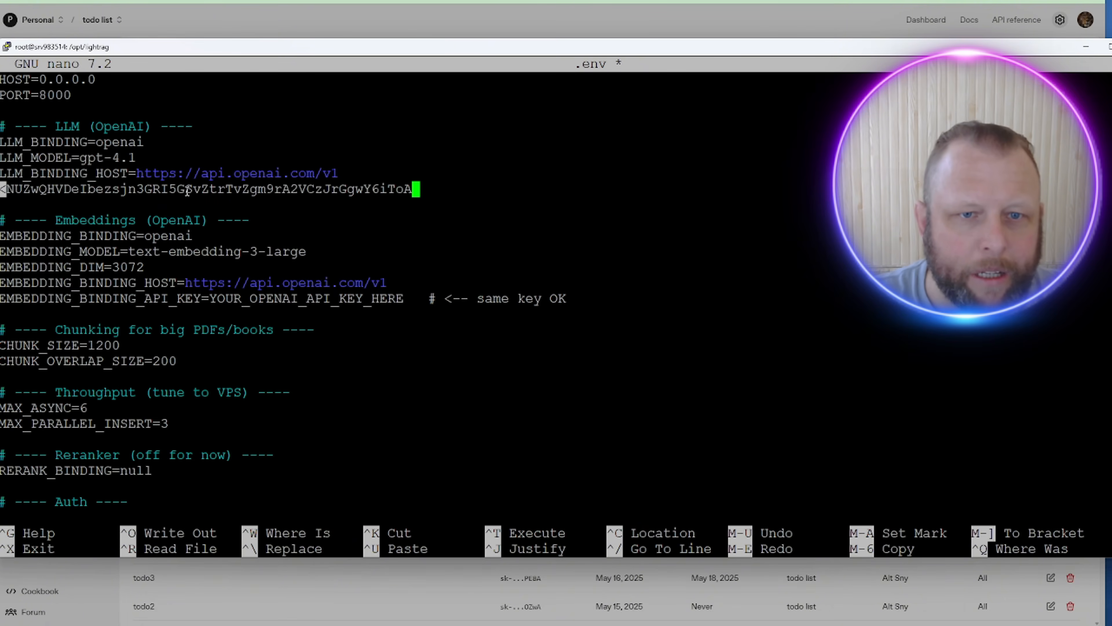
key(Down)
key(Up)
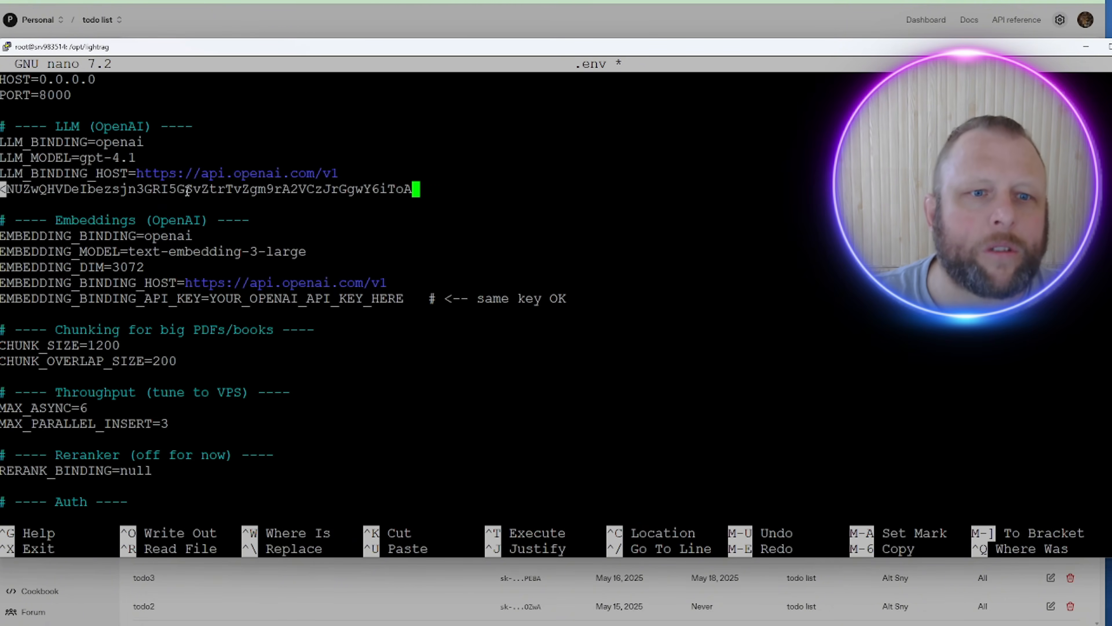
key(Down)
key(Down)
key(Down)
key(Down)
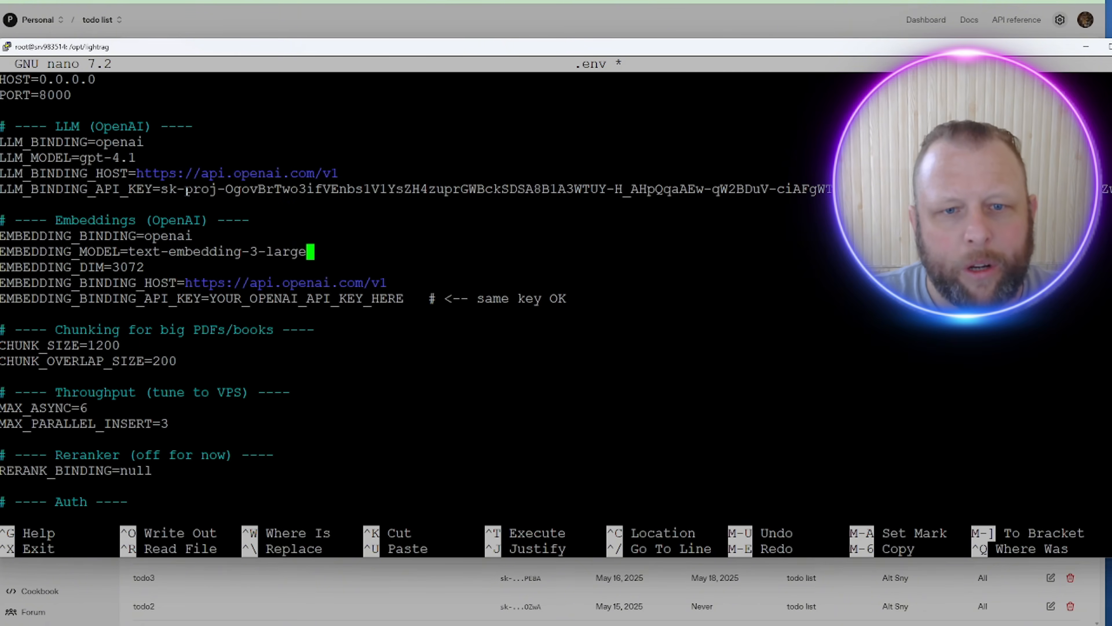
Step: Replace the EMBEDDING_BINDING_API_KEY placeholder and comment with the pasted OpenAI key
key(Down)
key(Down)
key(Left)
key(Down)
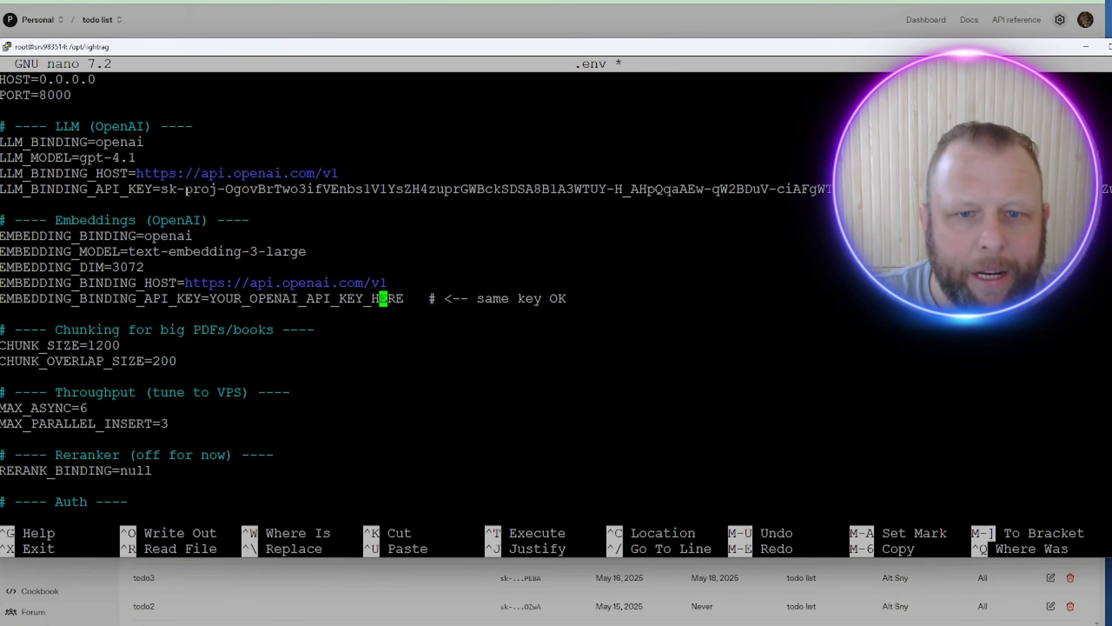
key(Left)
key(Left)
key(Left)
key(Left)
key(Left)
key(Left)
key(Left)
key(Left)
key(Left)
key(Left)
key(Left)
key(Left)
key(Left)
key(Left)
key(Left)
key(Left)
key(Left)
key(Left)
key(Left)
key(Left)
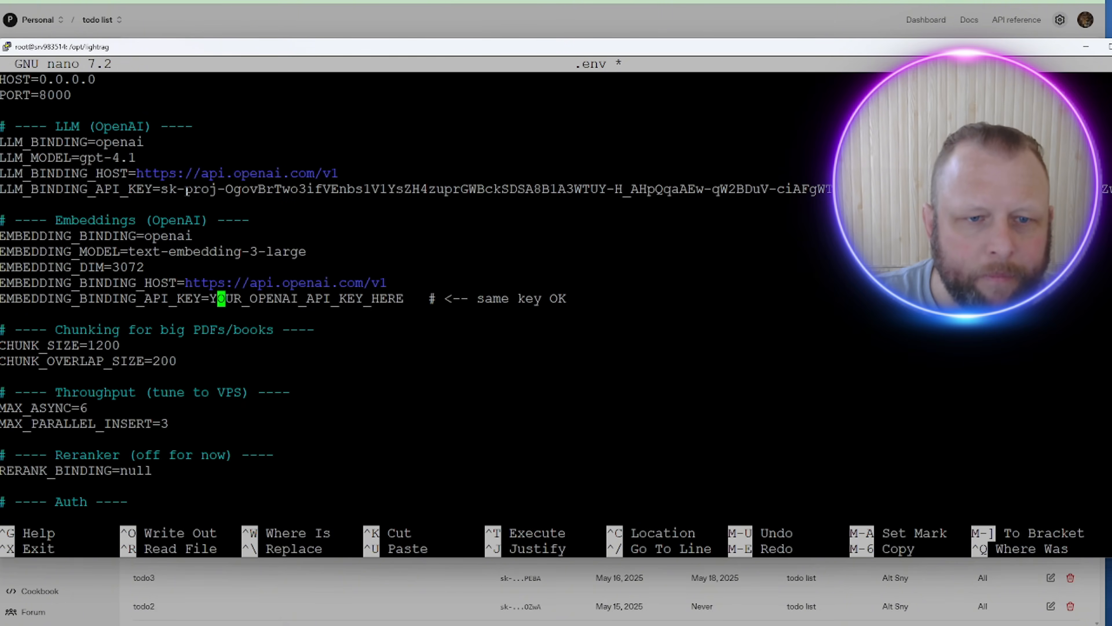
key(Left)
key(Delete)
key(Delete)
key(Delete)
key(Delete)
key(Delete)
key(Delete)
key(Delete)
key(Delete)
key(Delete)
key(Delete)
key(Delete)
key(Delete)
key(Delete)
key(Delete)
key(Delete)
key(Delete)
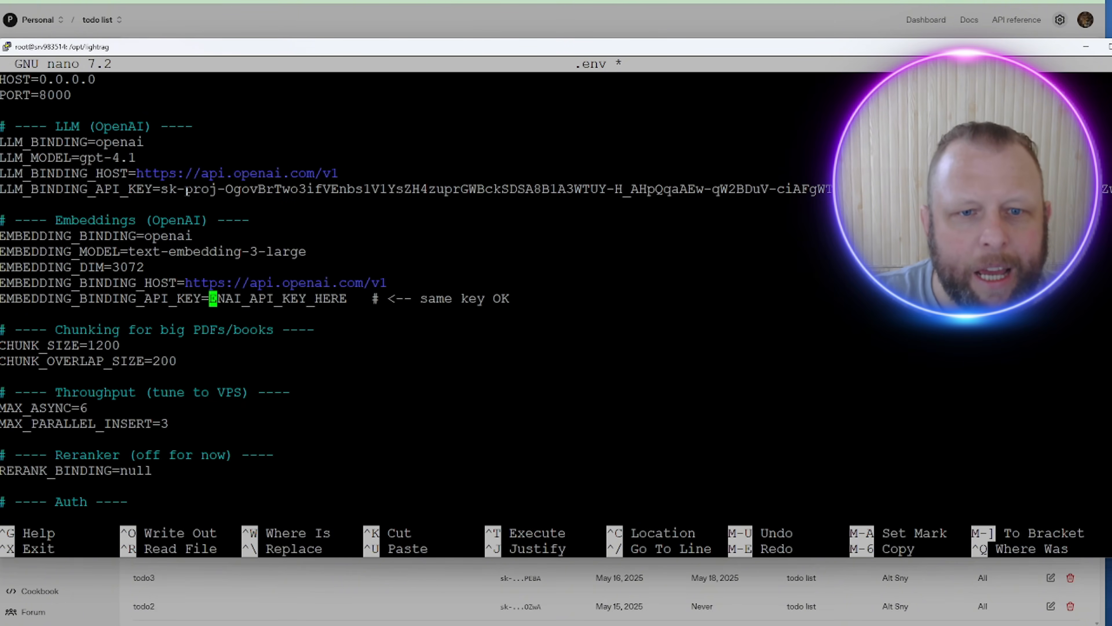
key(Delete)
key(Delete)
key(Delete)
key(Delete)
key(Delete)
key(Delete)
key(Delete)
key(Delete)
key(Delete)
key(Delete)
key(Delete)
key(Delete)
key(Delete)
key(Delete)
key(Delete)
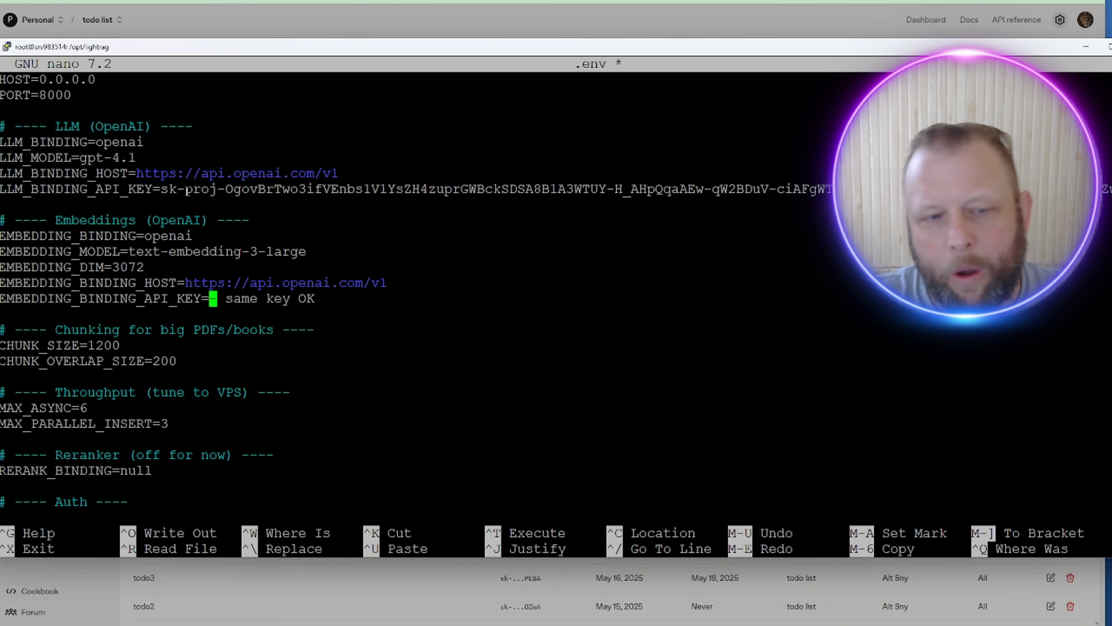
key(Delete)
key(Delete)
key(Delete)
key(Delete)
key(Delete)
key(Delete)
key(Delete)
key(Delete)
key(Delete)
key(Delete)
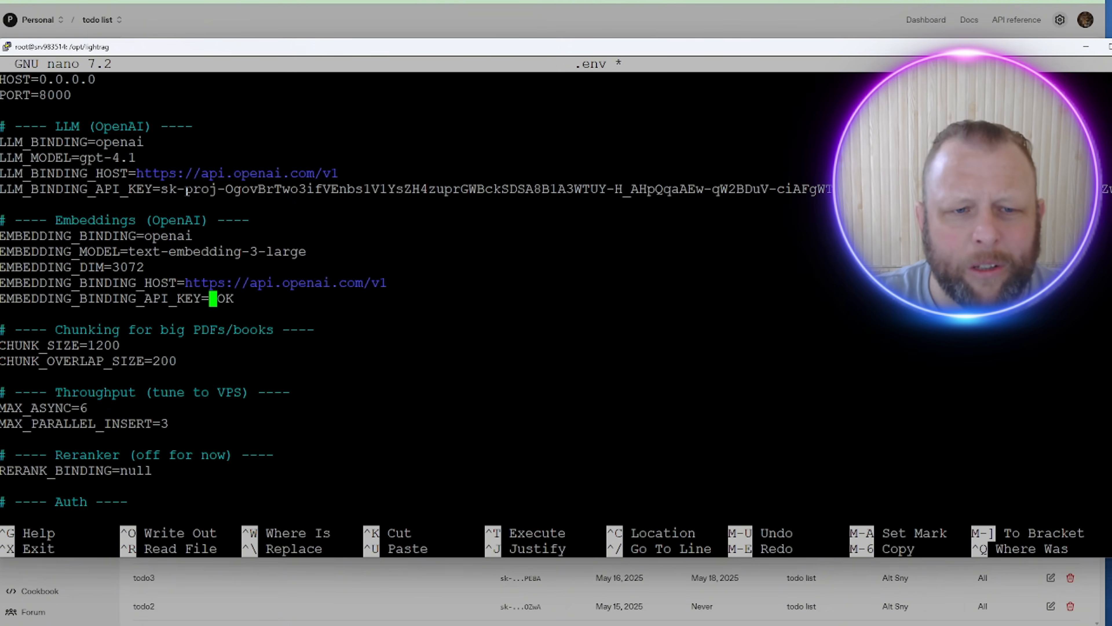
key(Delete)
key(Delete)
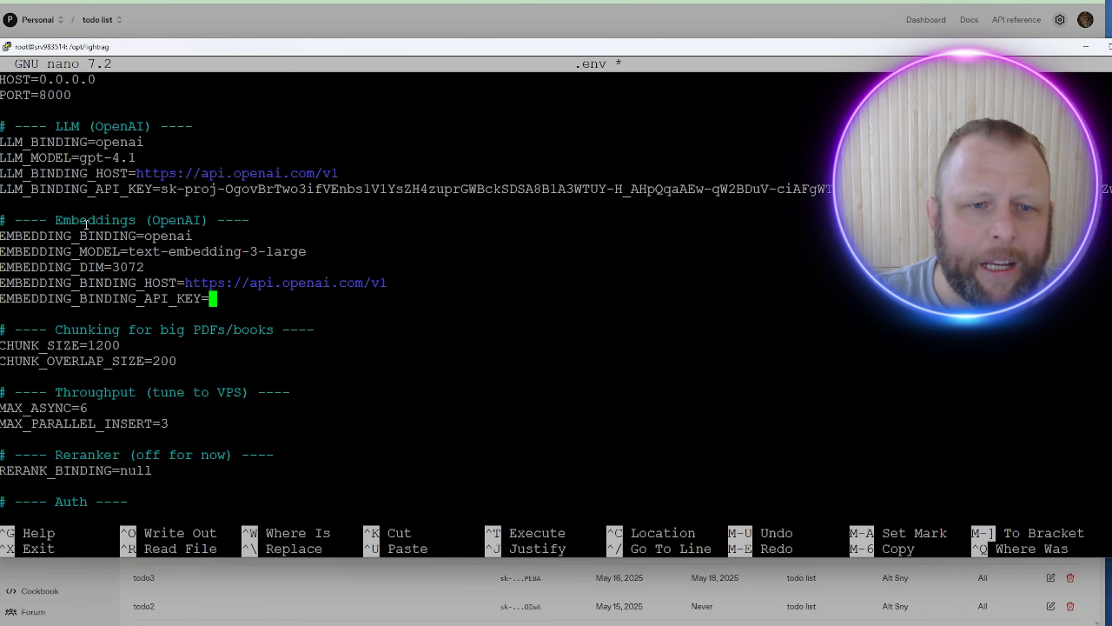
right_click(312, 285)
Step: Check the chunk size, embedding dimension 3072 and throughput settings in .env
key(Down)
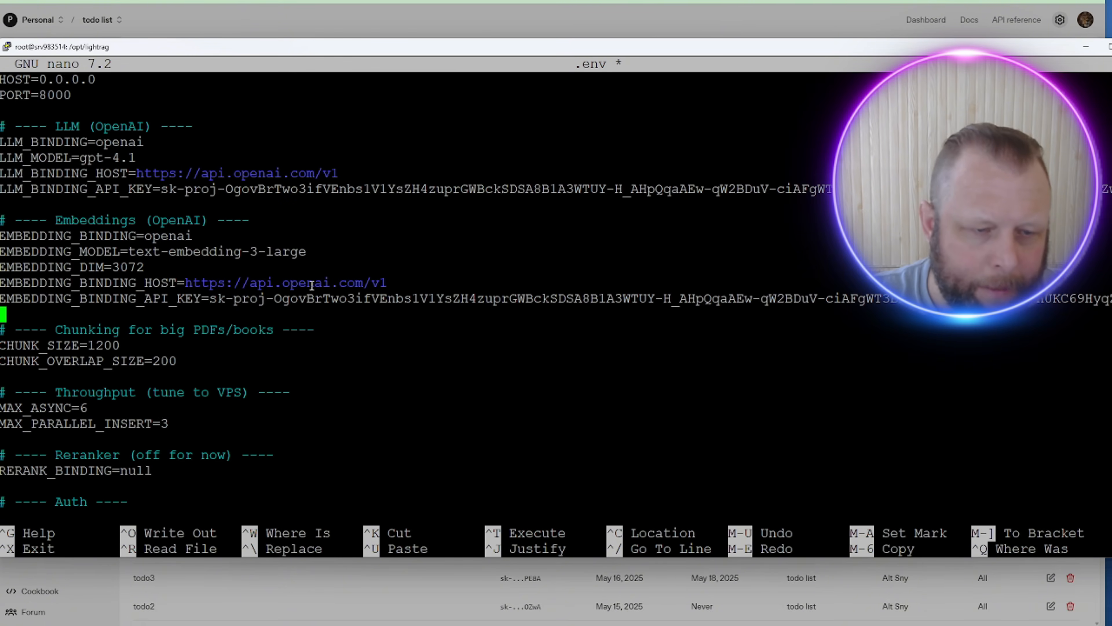
key(Down)
key(Down)
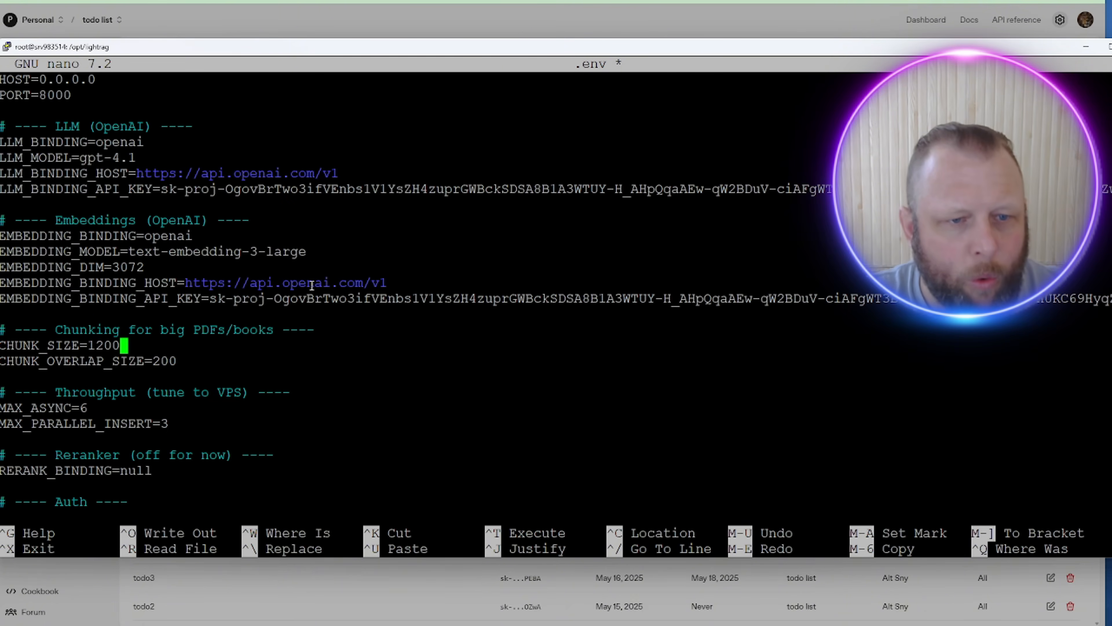
key(Up)
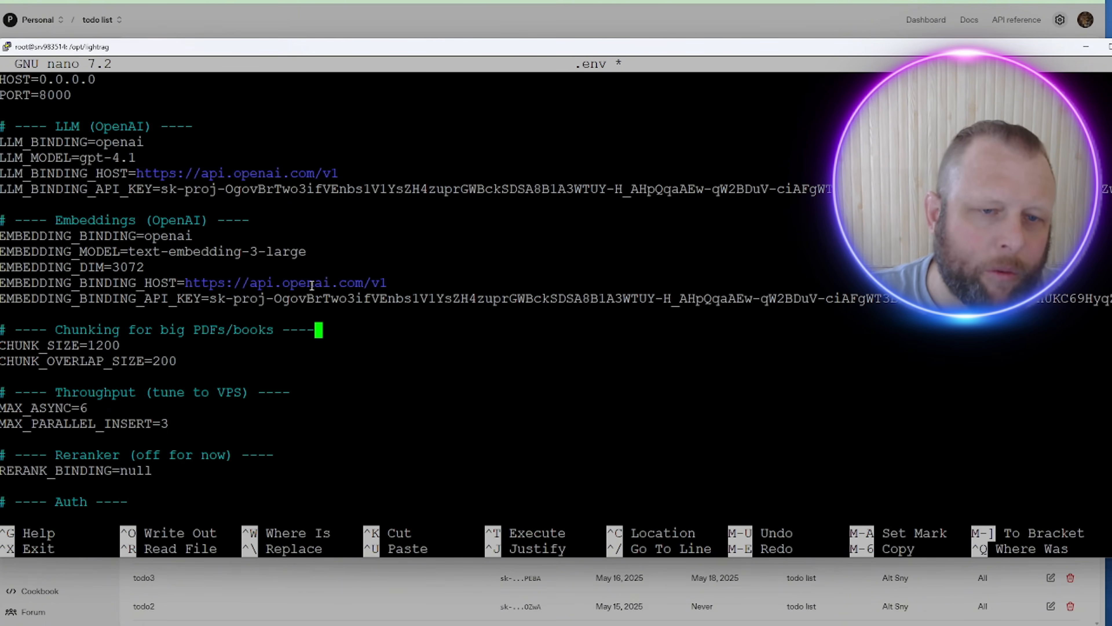
key(Up)
key(Up)
key(Up)
key(Up)
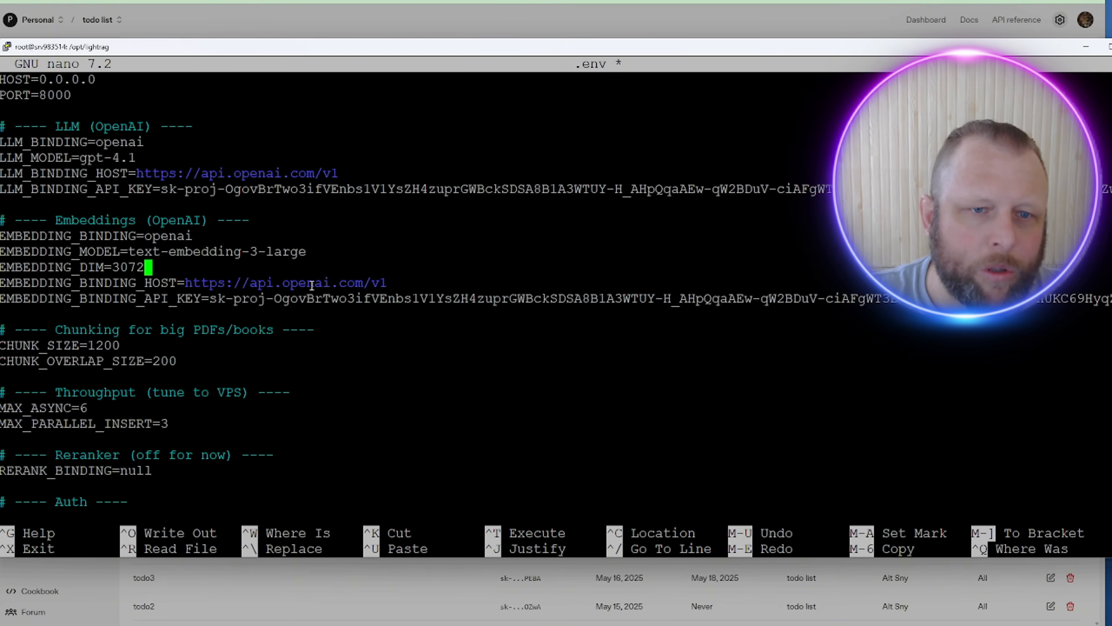
key(Down)
key(Down)
key(Down)
key(Down)
key(Down)
key(Down)
key(Down)
key(Down)
key(Down)
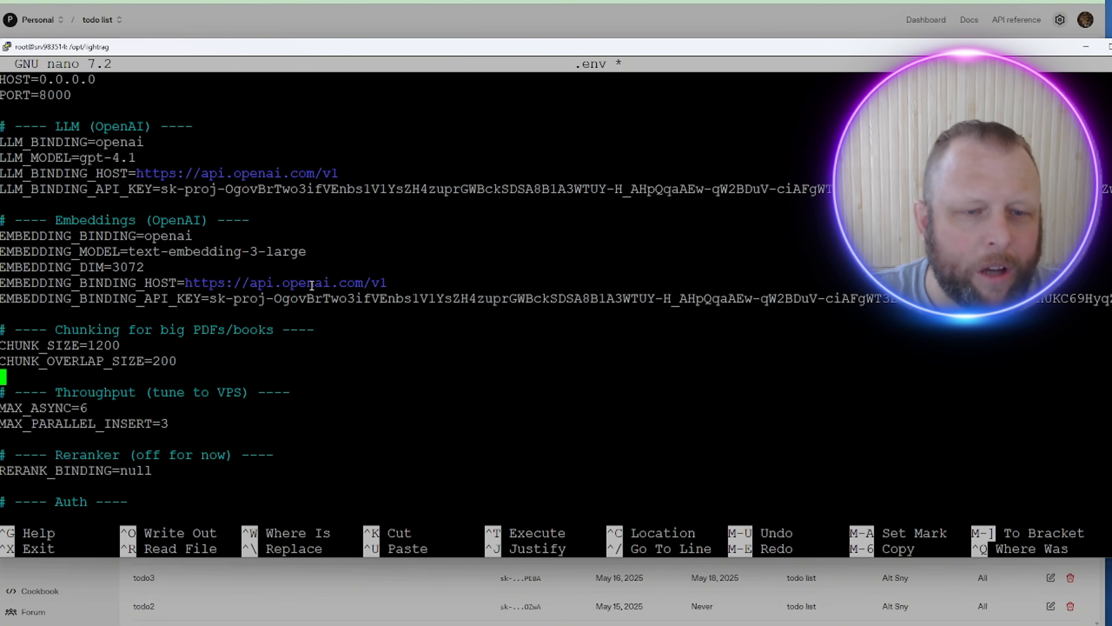
key(Down)
key(Down)
key(Down)
key(Down)
key(Down)
key(Down)
key(Down)
key(Down)
key(Down)
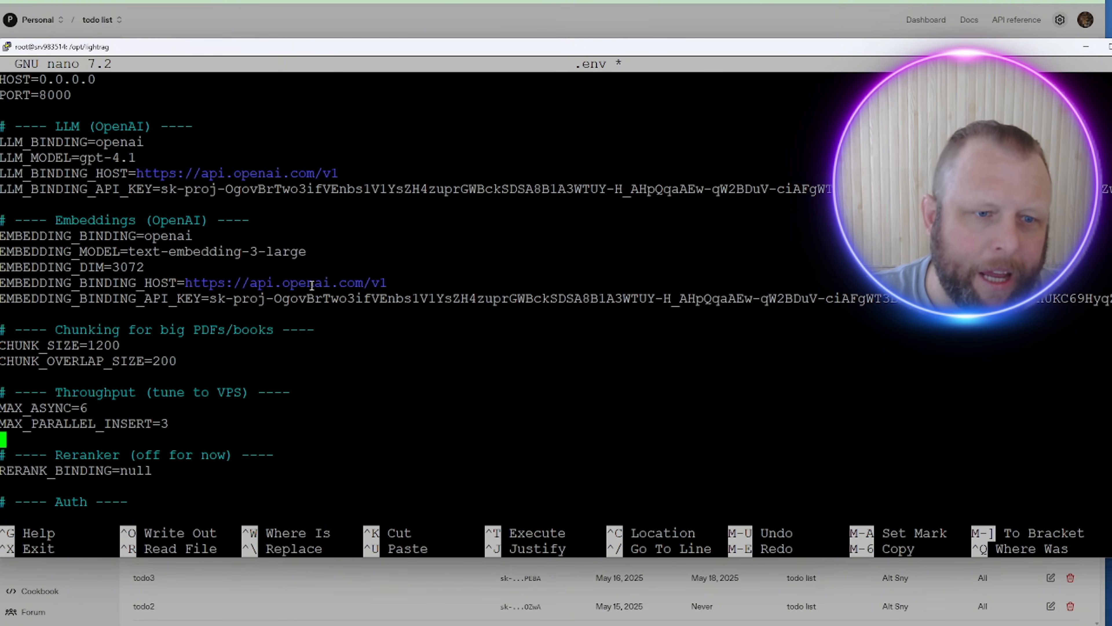
key(Down)
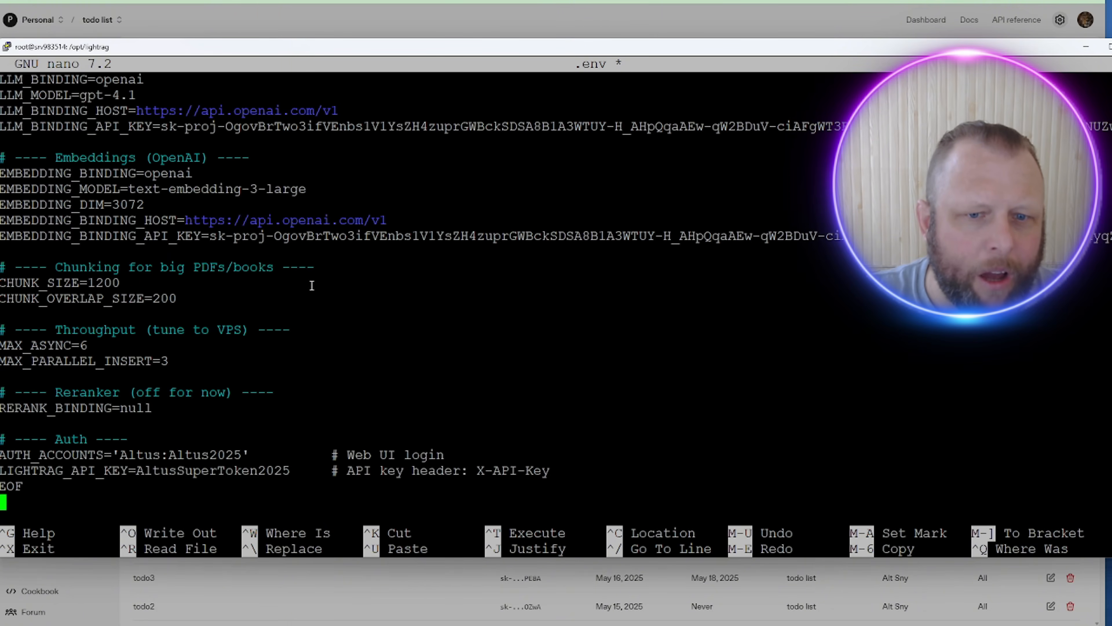
key(Up)
key(Up)
key(Up)
key(Up)
key(Up)
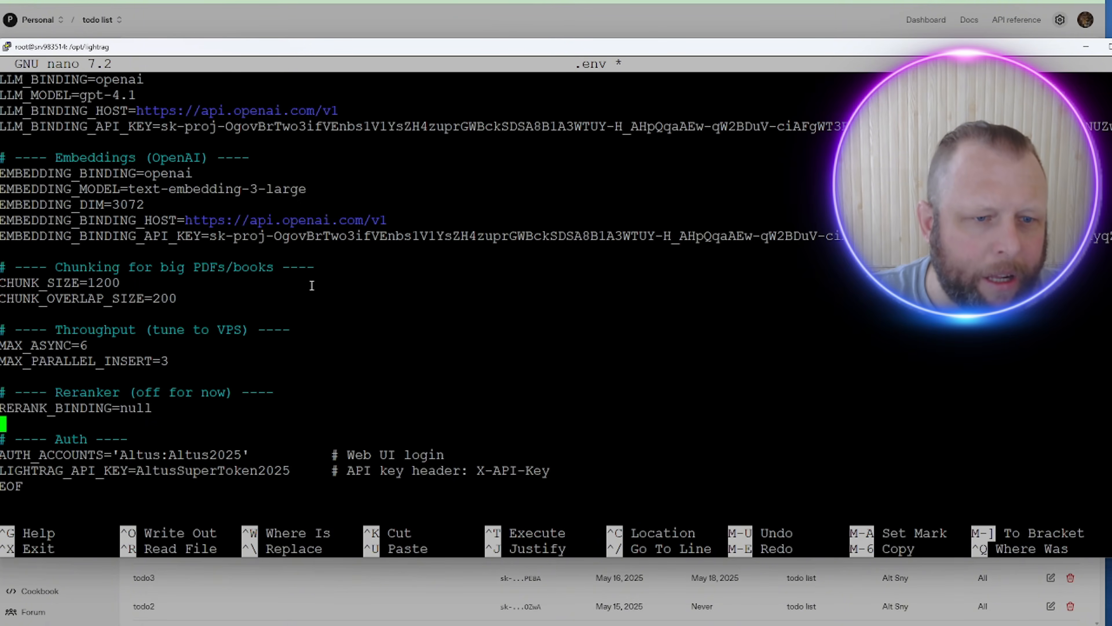
key(Down)
key(Down)
Step: Check the web UI login and LightRAG API key lines, then exit nano with saving
key(End)
key(Left)
key(Left)
key(Left)
key(Left)
key(Left)
key(Left)
key(Left)
key(Left)
key(Left)
key(Left)
key(Left)
key(Left)
key(Left)
key(Left)
key(Left)
key(Left)
key(Left)
key(Left)
key(Left)
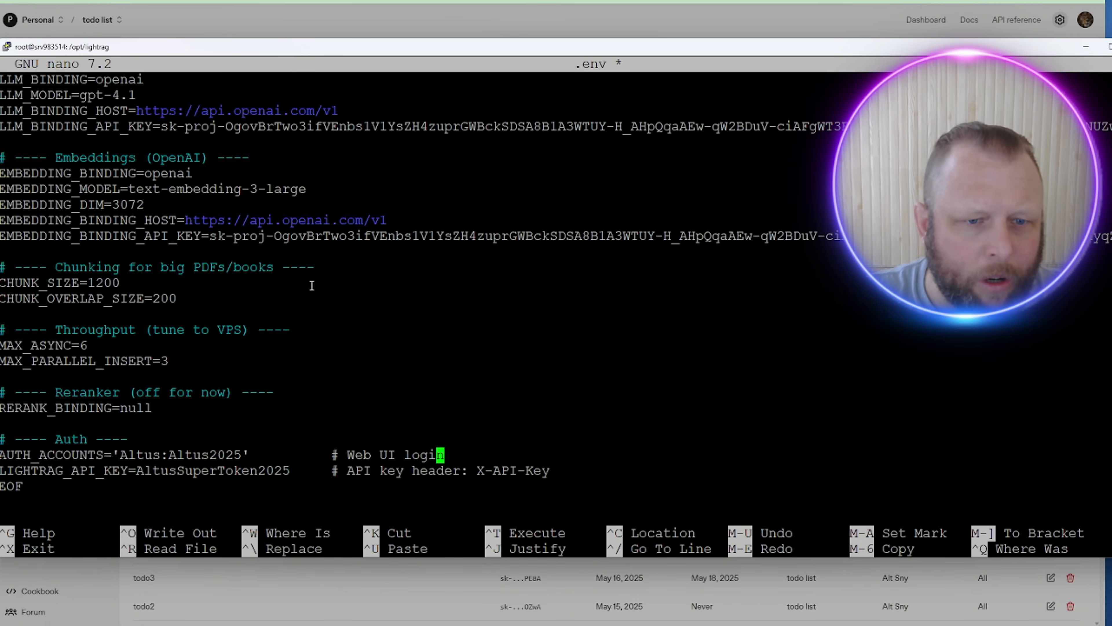
key(Left)
key(Left)
key(Left)
key(Left)
key(Left)
key(Left)
key(Left)
key(Left)
key(Left)
key(Left)
key(Left)
key(Left)
key(Left)
key(Left)
key(Left)
key(Left)
key(Left)
key(Left)
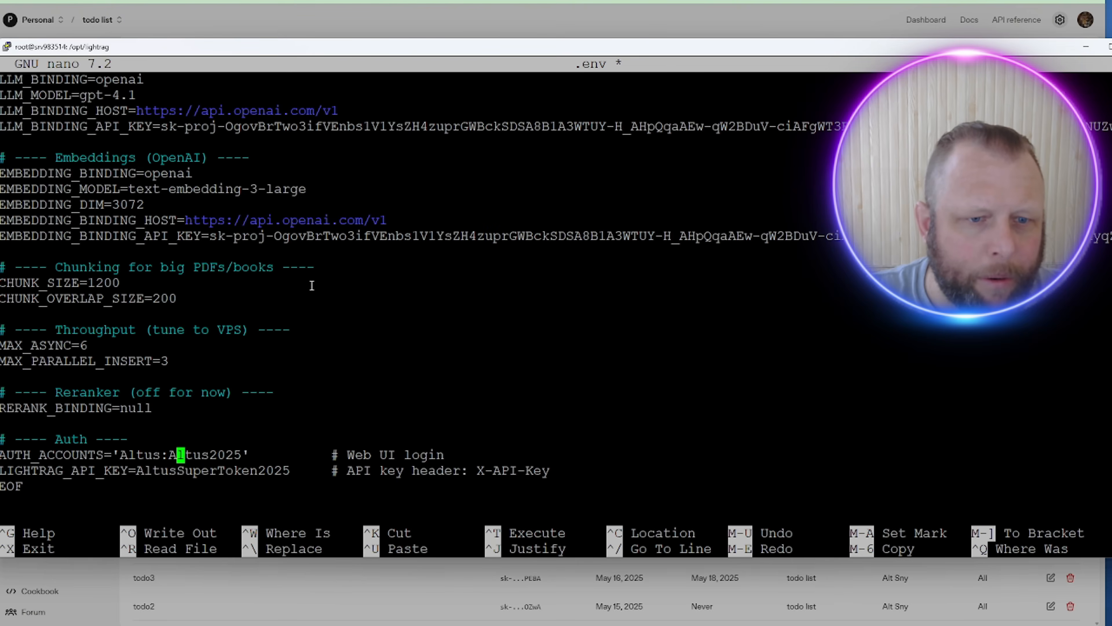
key(Right)
key(Right)
key(Right)
key(Right)
key(Right)
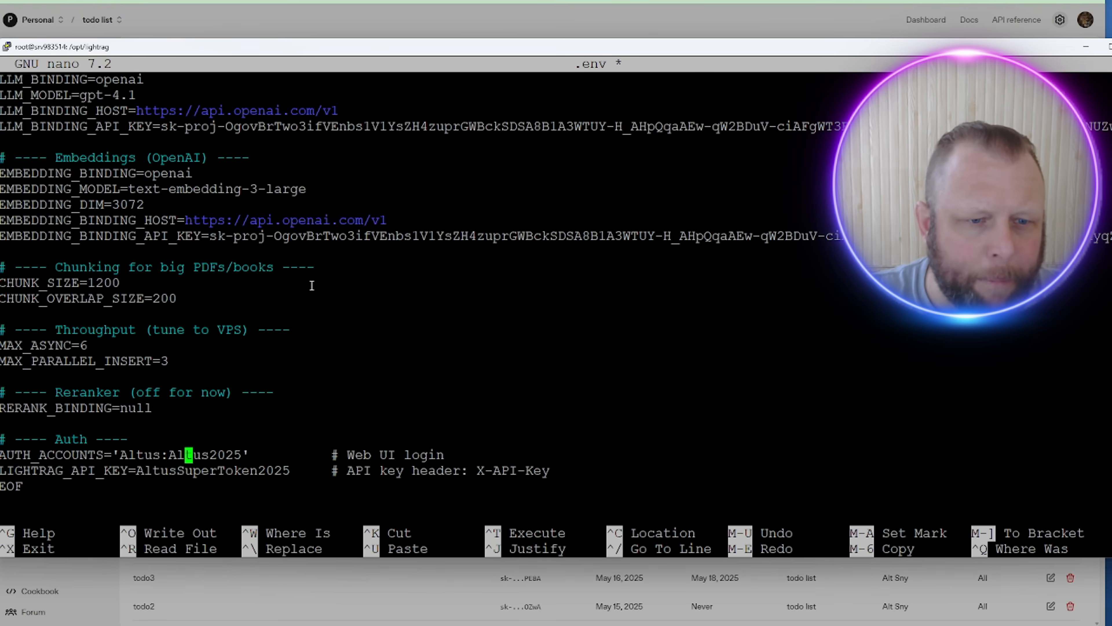
key(Down)
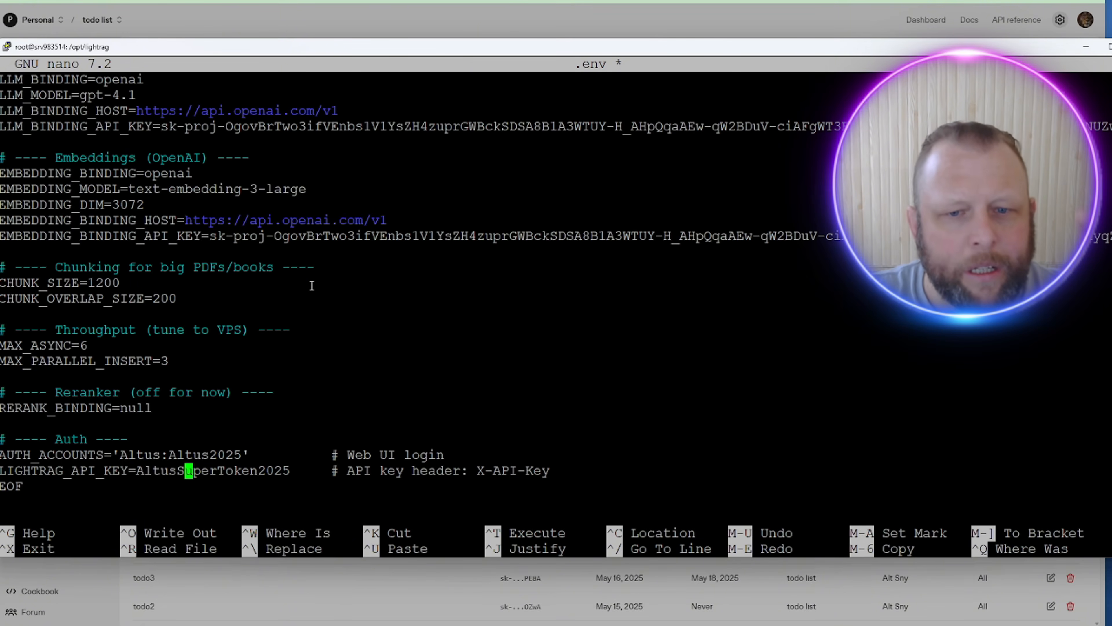
key(Up)
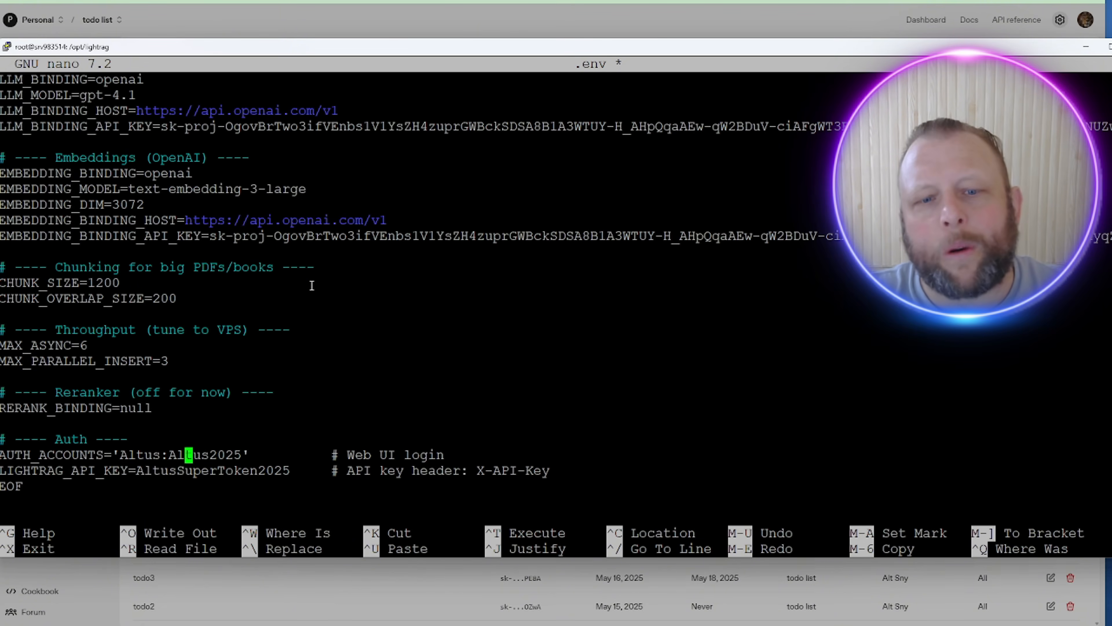
key(Down)
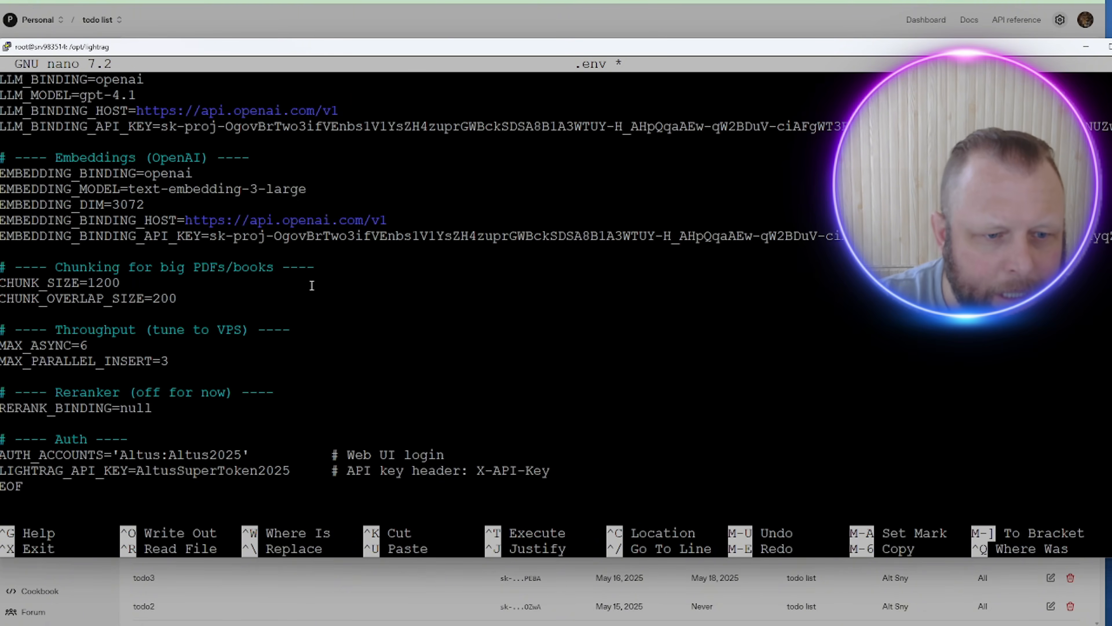
key(ctrl+x)
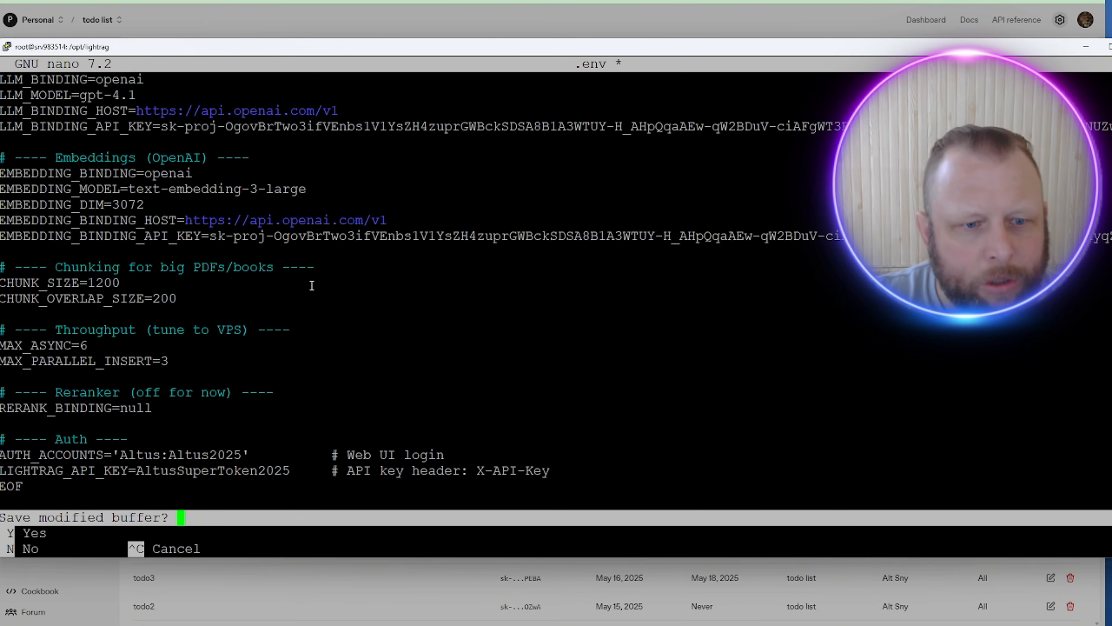
Step: Save .env and start a new, empty docker-compose.yml in nano
key(y)
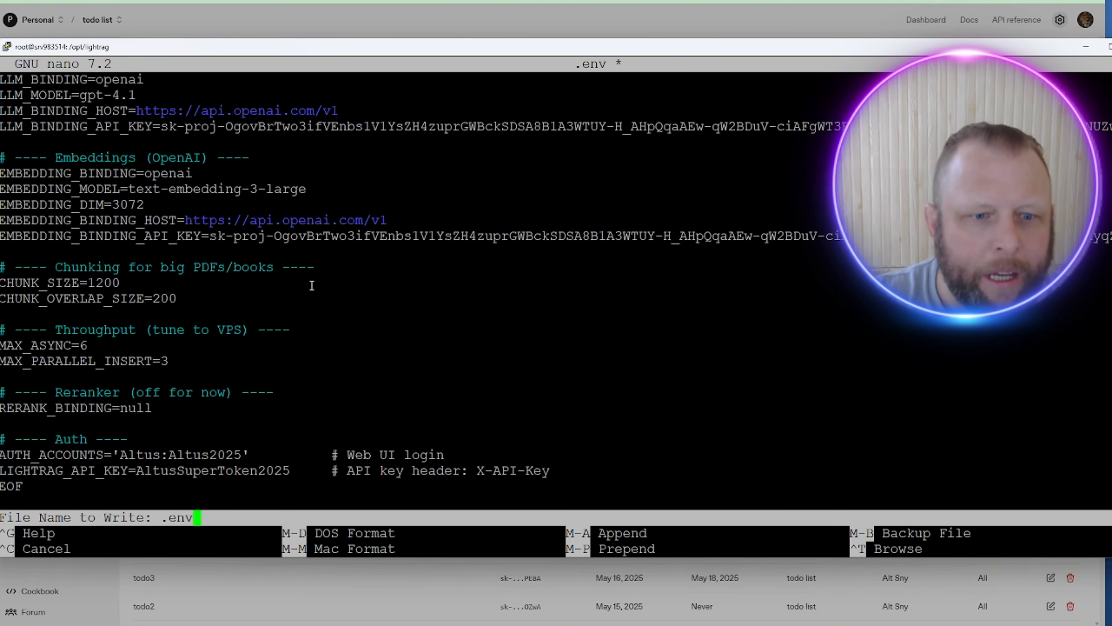
key(Return)
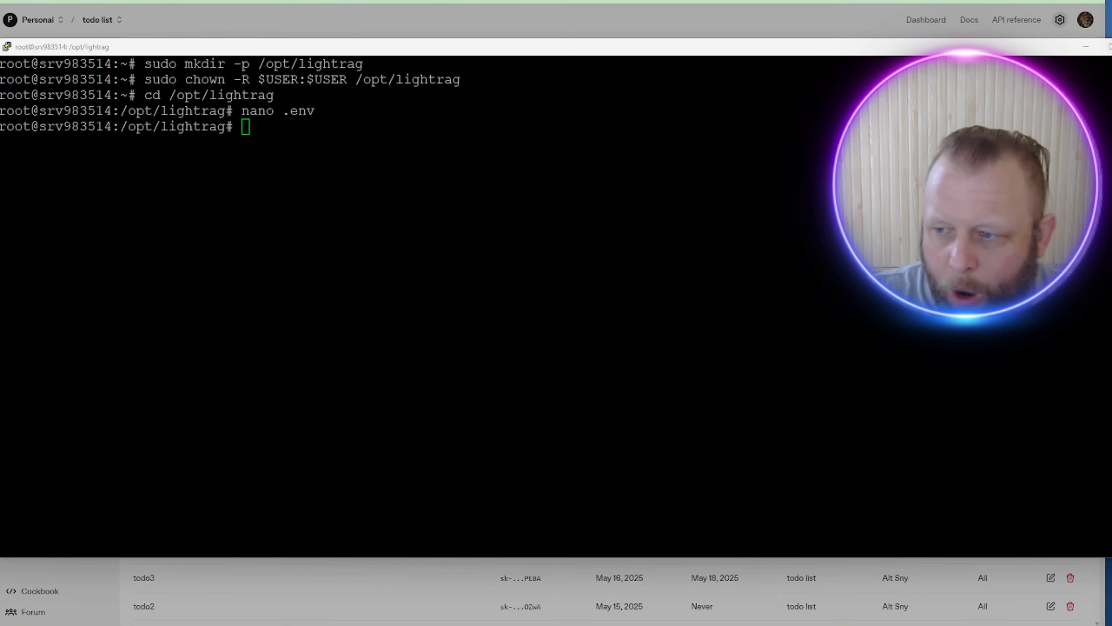
click(565, 300)
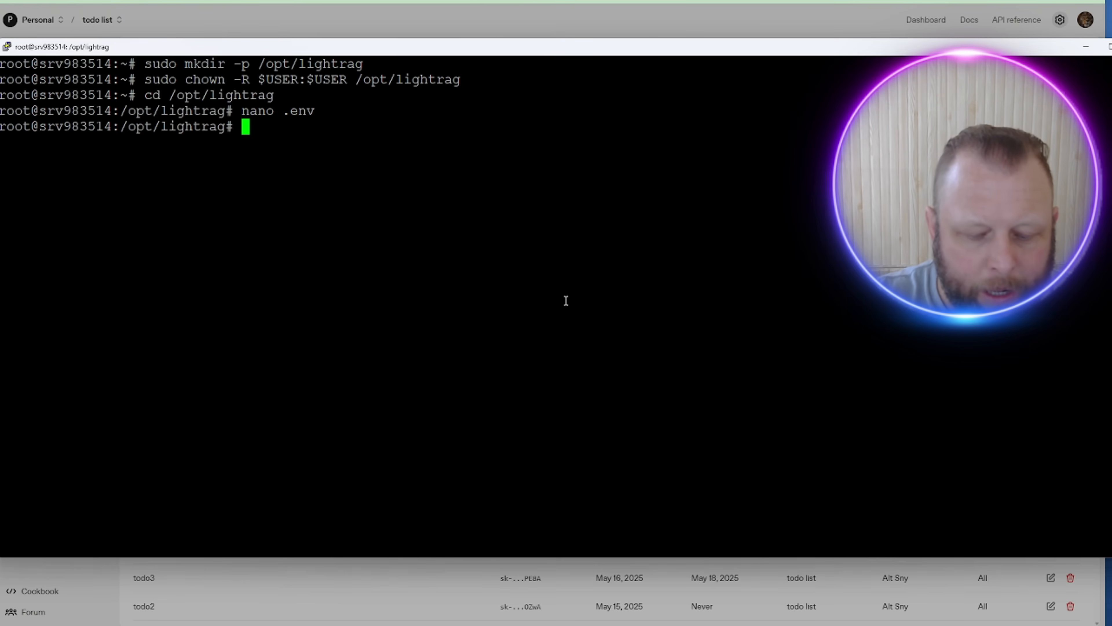
text(nano)
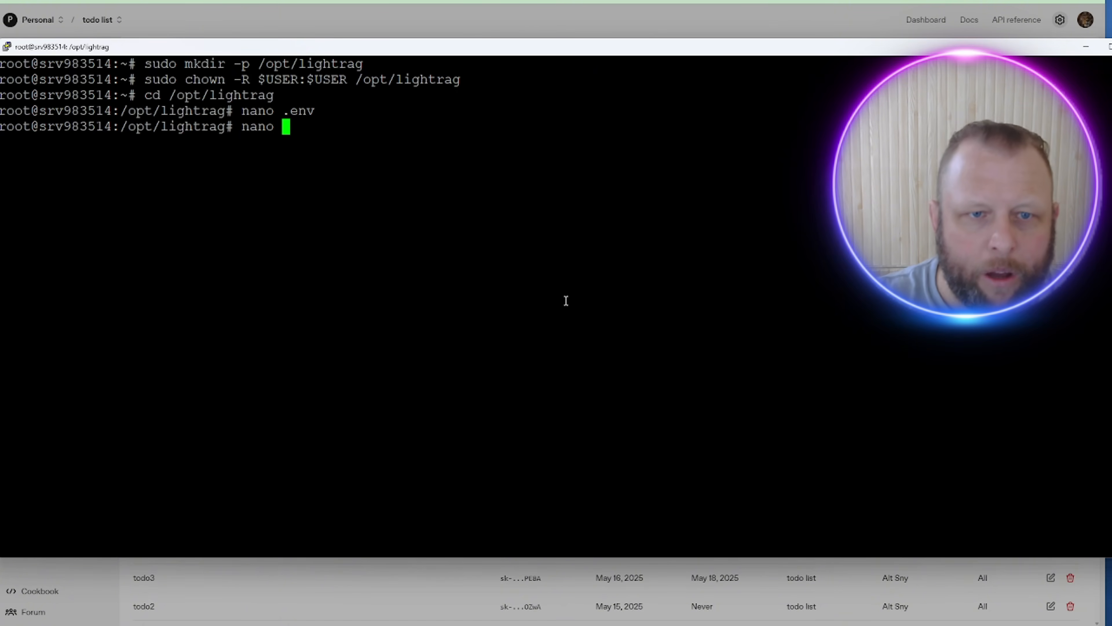
right_click(487, 139)
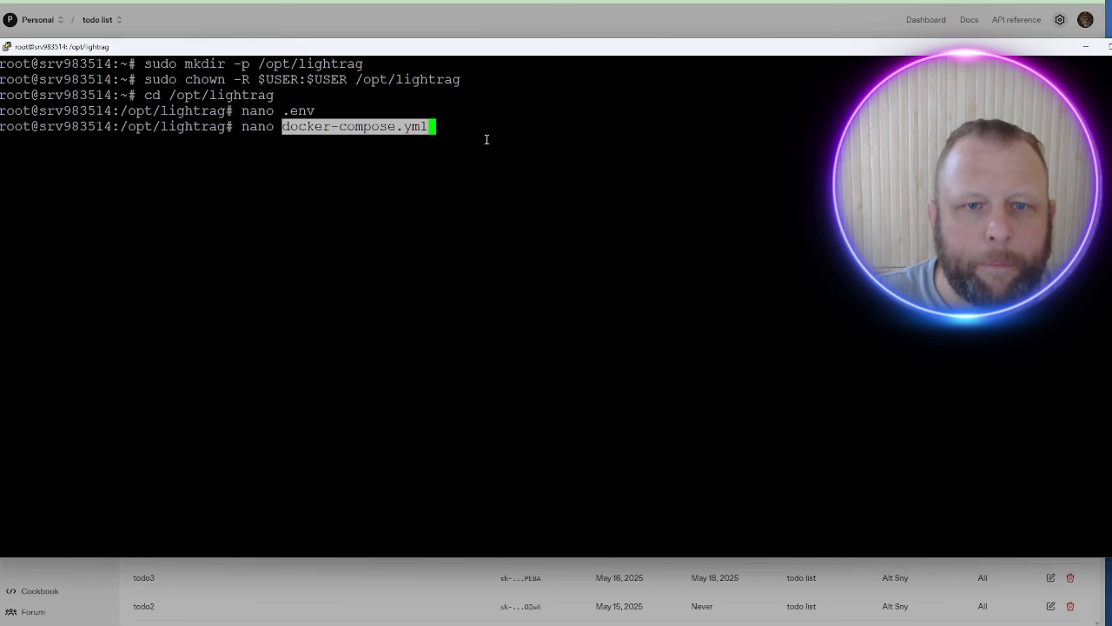
key(Return)
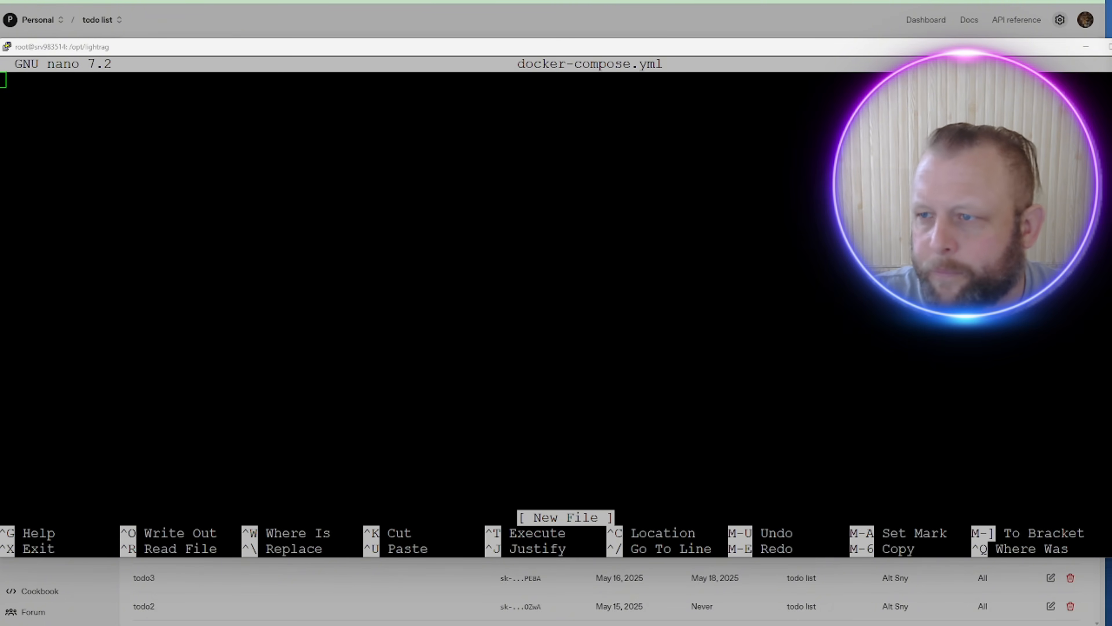
Step: Paste the docker-compose configuration and review its image, 8100:8000 ports, .env and host-gateway entries
click(196, 99)
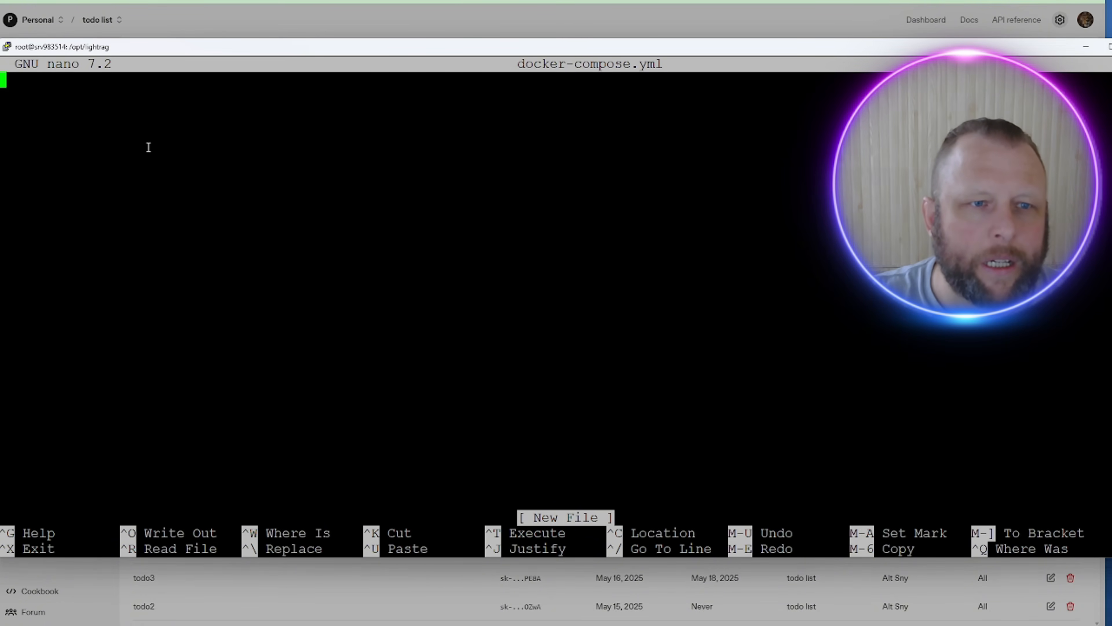
key(Return)
key(Return)
key(BackSpace)
key(BackSpace)
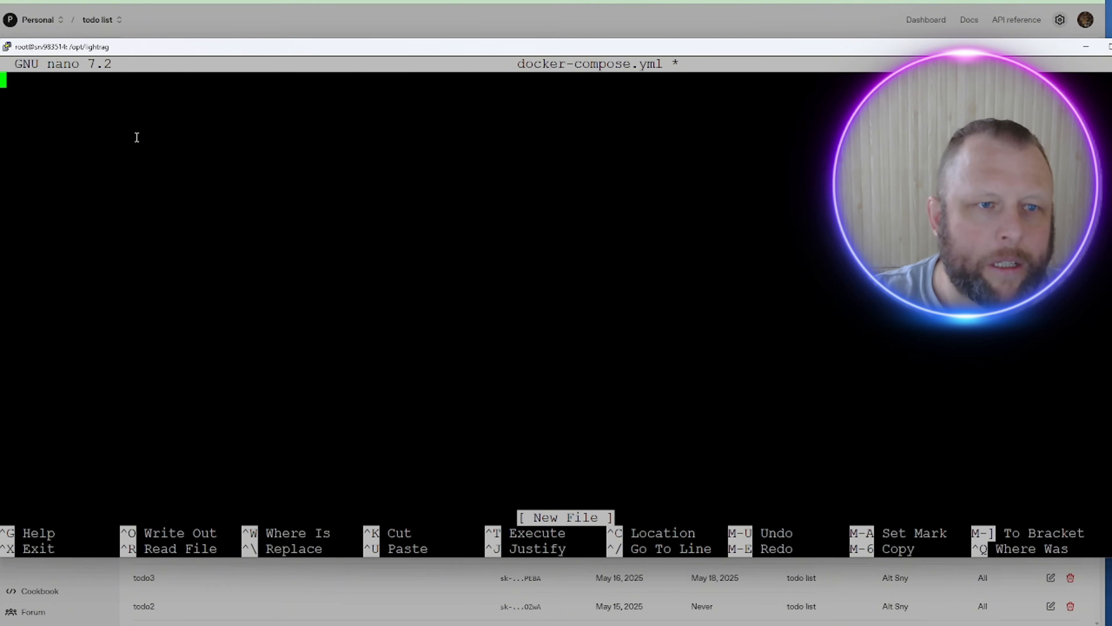
right_click(154, 117)
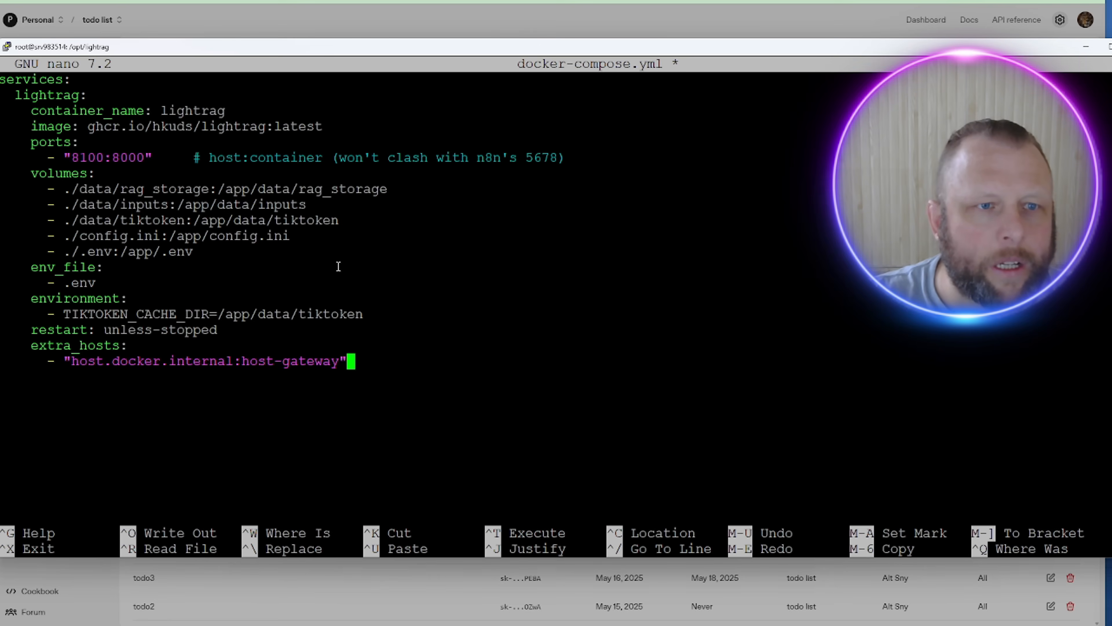
key(Up)
key(Up)
key(Up)
key(Up)
key(Up)
key(Up)
key(Up)
key(Up)
key(Up)
key(Up)
key(Up)
key(Up)
key(Up)
key(Up)
key(Up)
key(Up)
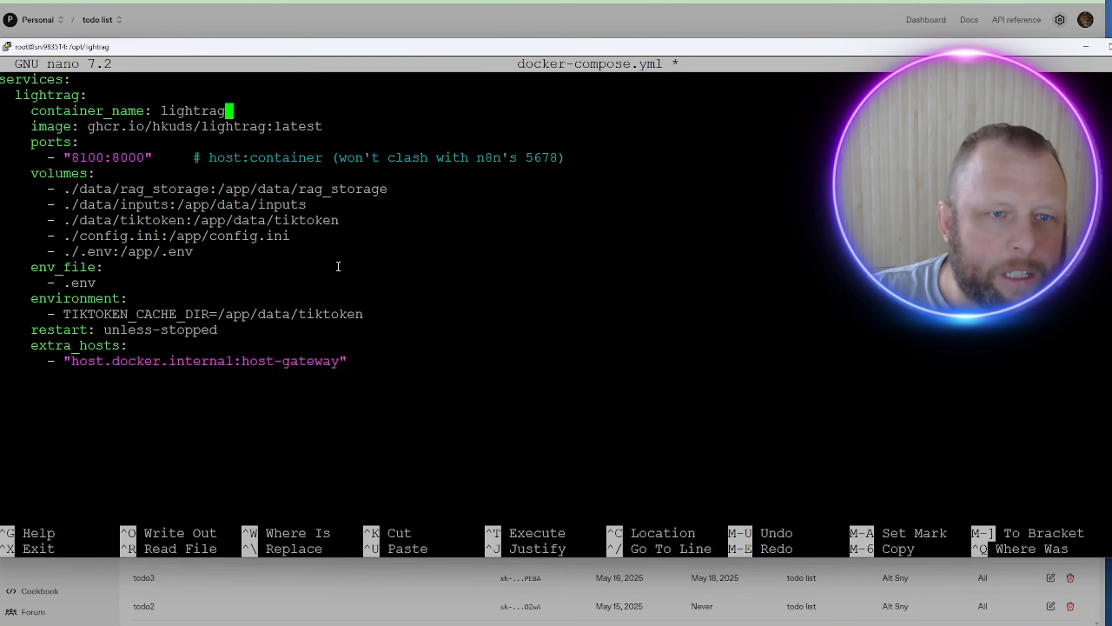
key(Down)
key(Up)
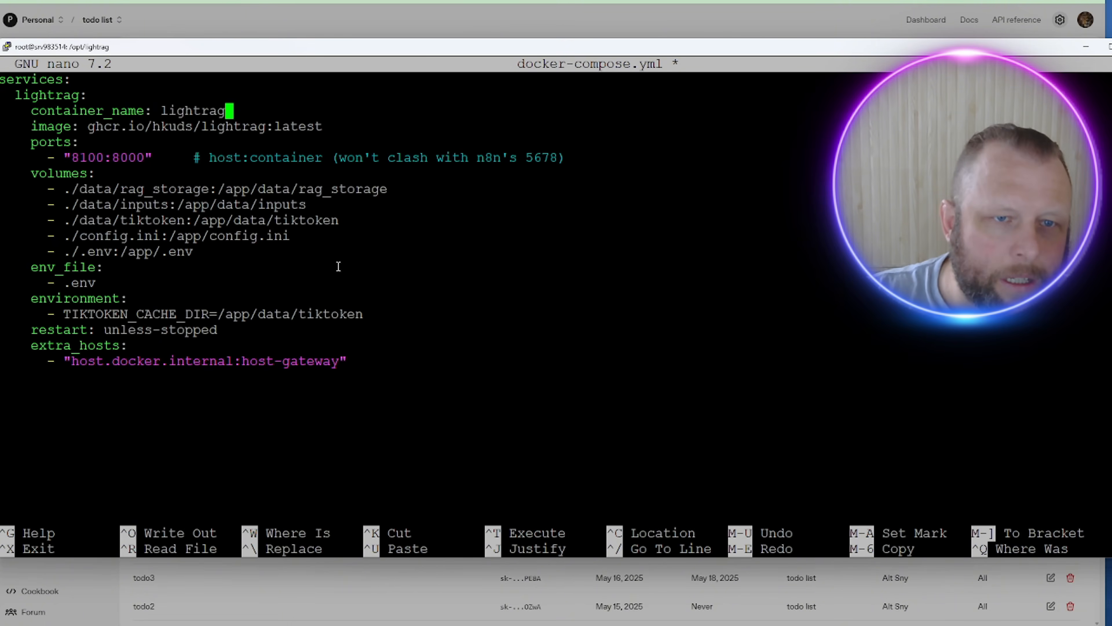
key(Left)
key(Left)
key(Left)
key(Left)
key(Left)
key(Left)
key(Left)
key(Left)
key(Left)
key(Left)
key(Left)
key(Left)
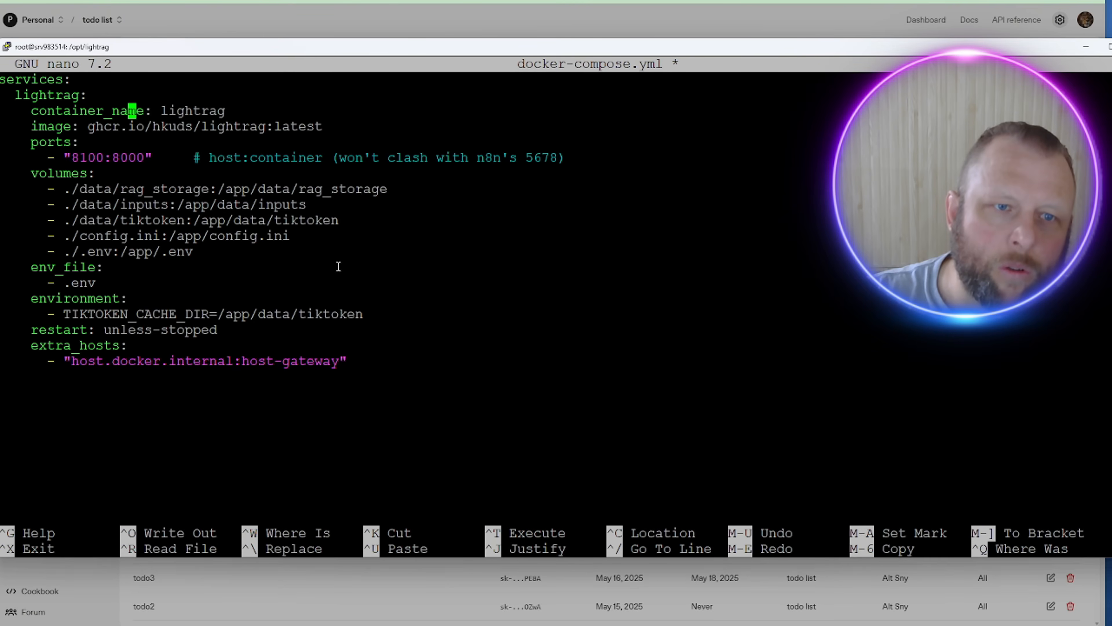
key(Down)
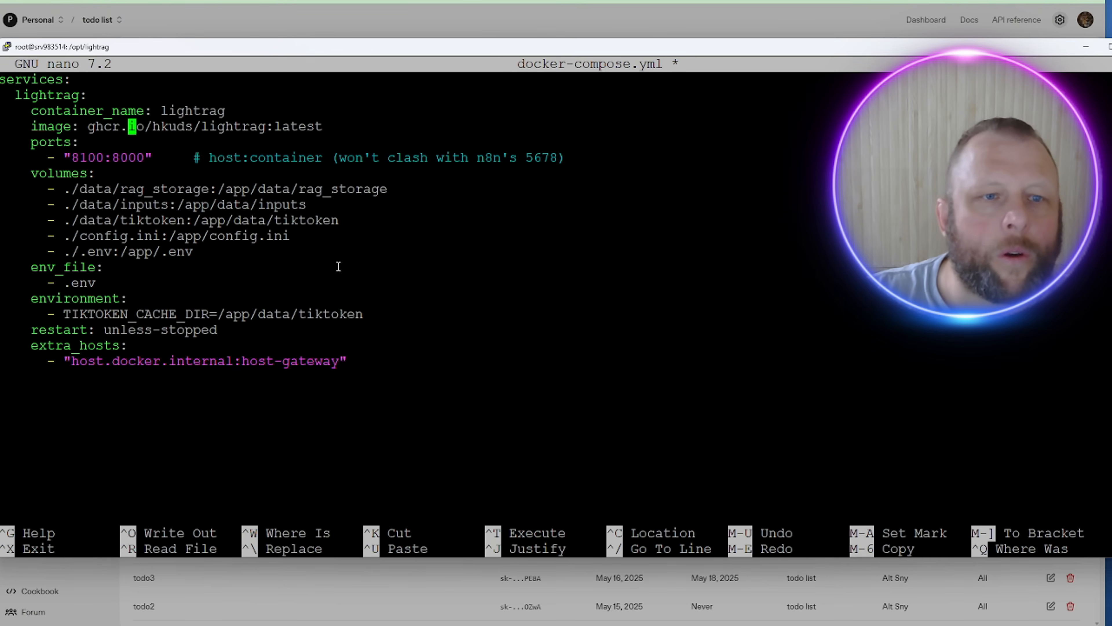
key(Down)
key(Down)
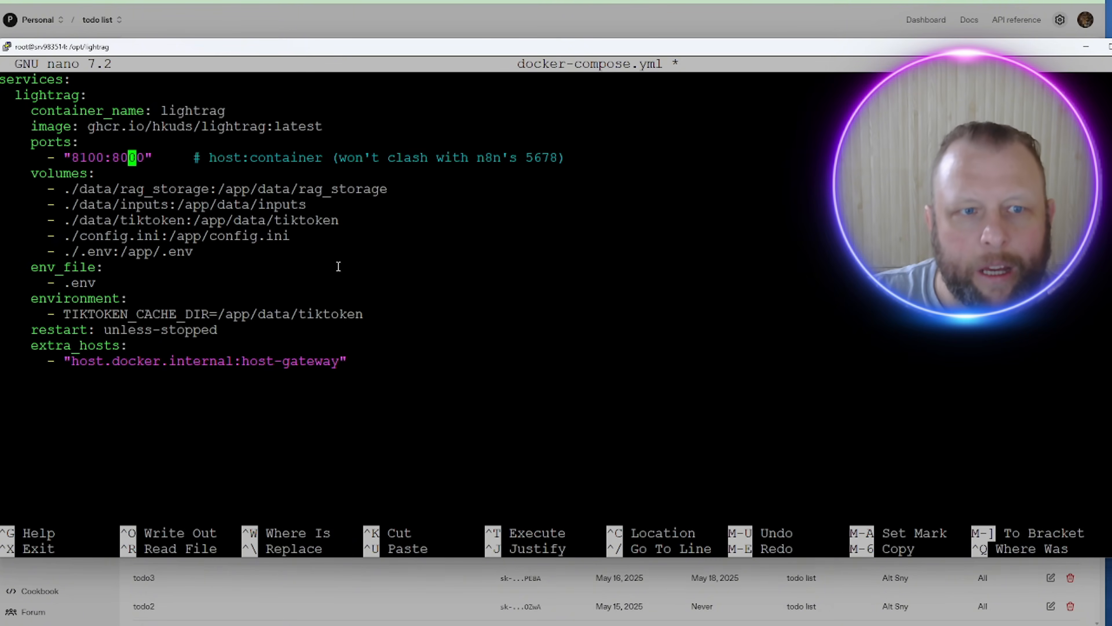
key(Down)
key(Down)
key(Down)
key(Down)
key(Down)
key(Down)
key(Down)
key(Down)
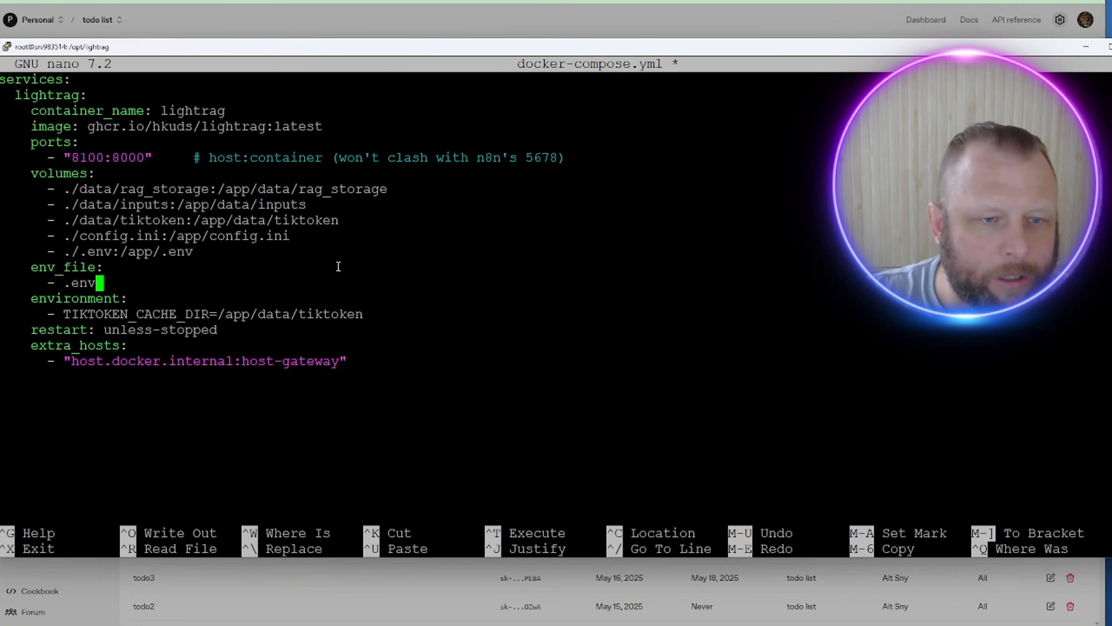
key(Left)
key(Left)
key(Left)
key(Down)
key(Down)
key(Down)
key(Down)
key(Down)
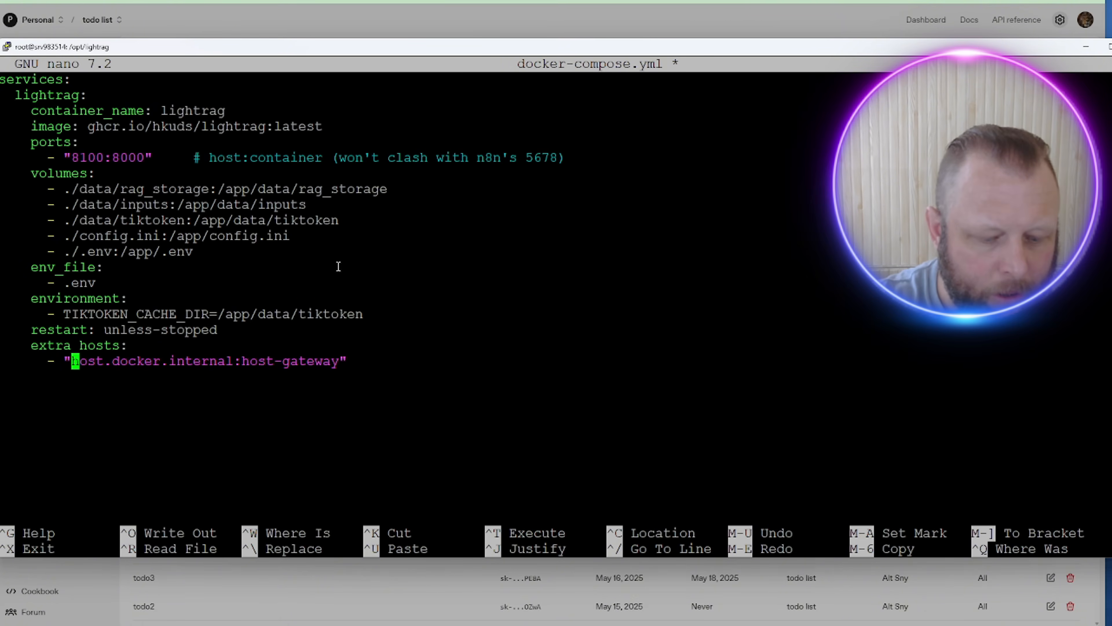
Step: Save the file as docker-compose.yml, removing the stray 'h' from the name
key(ctrl+x)
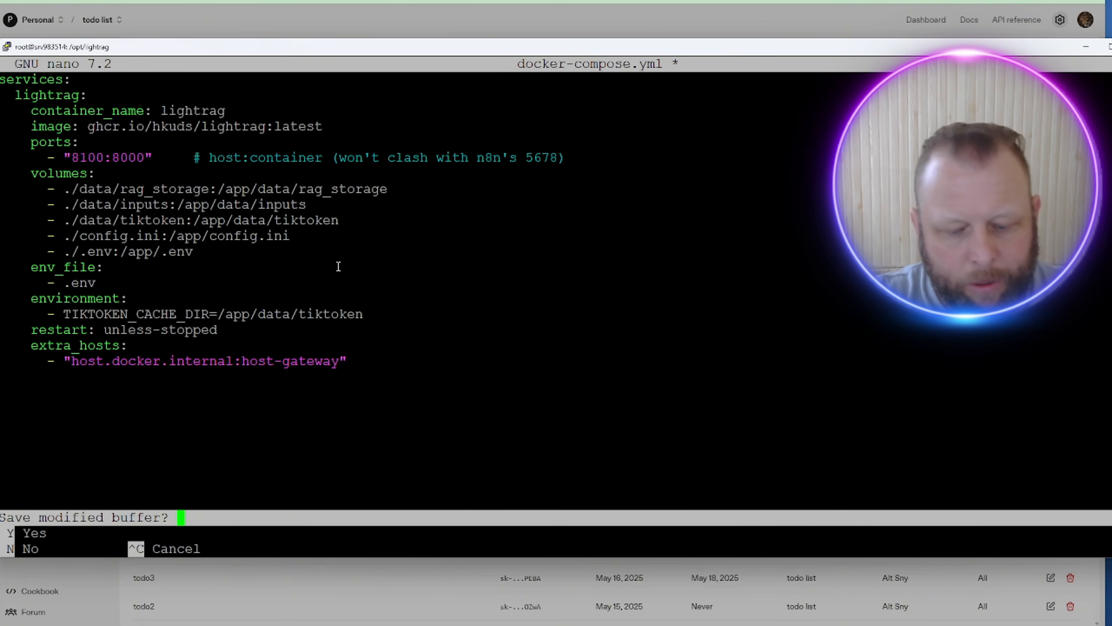
text(ymlh)
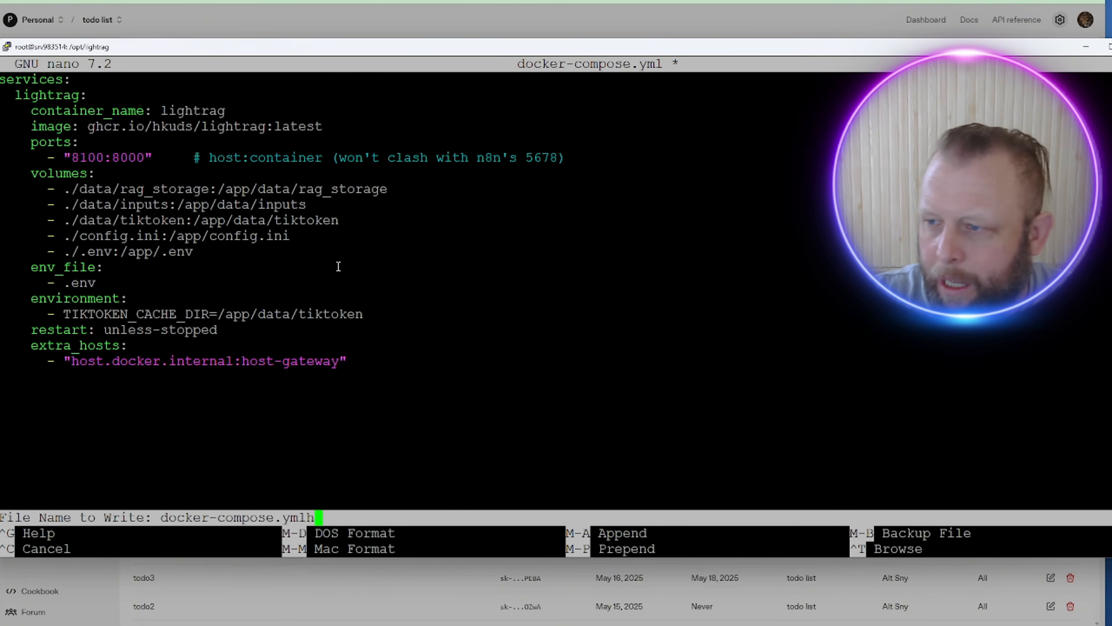
key(Return)
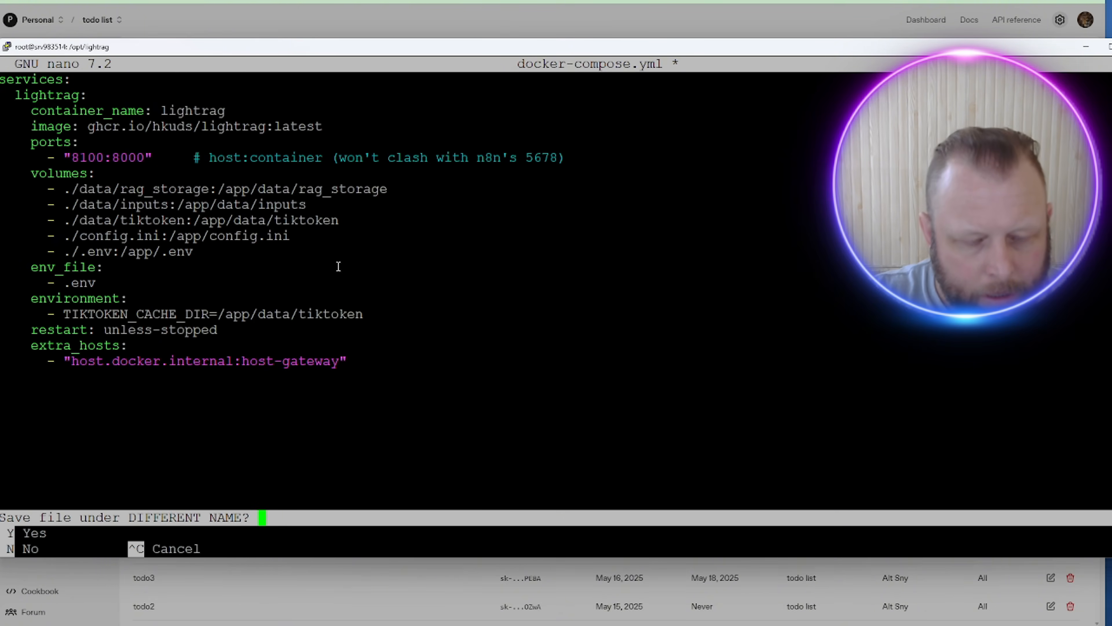
key(n)
key(BackSpace)
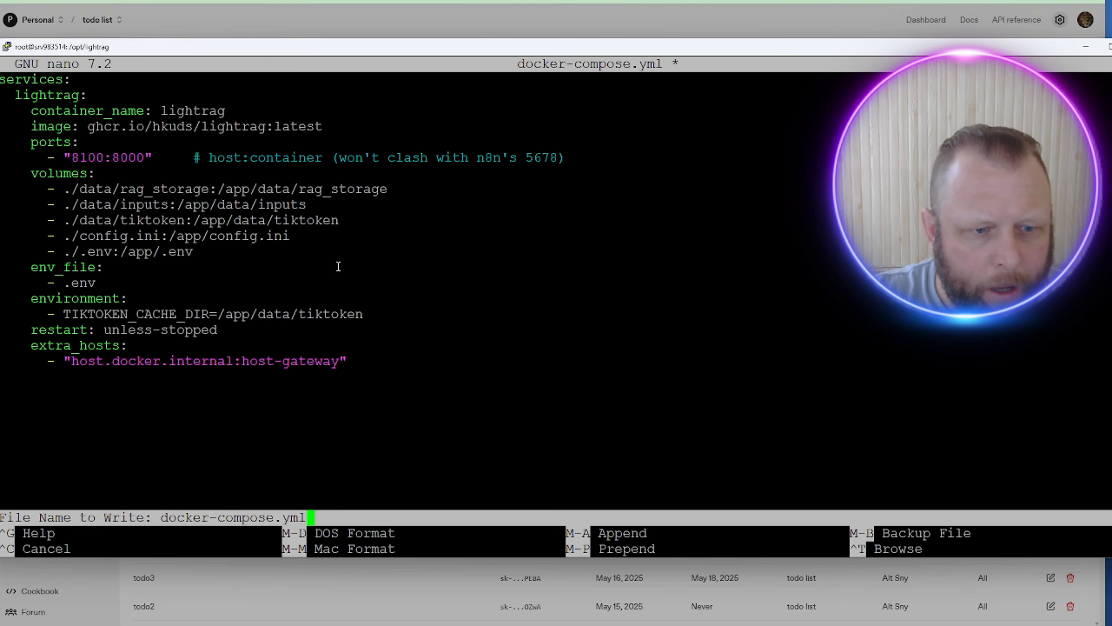
key(Return)
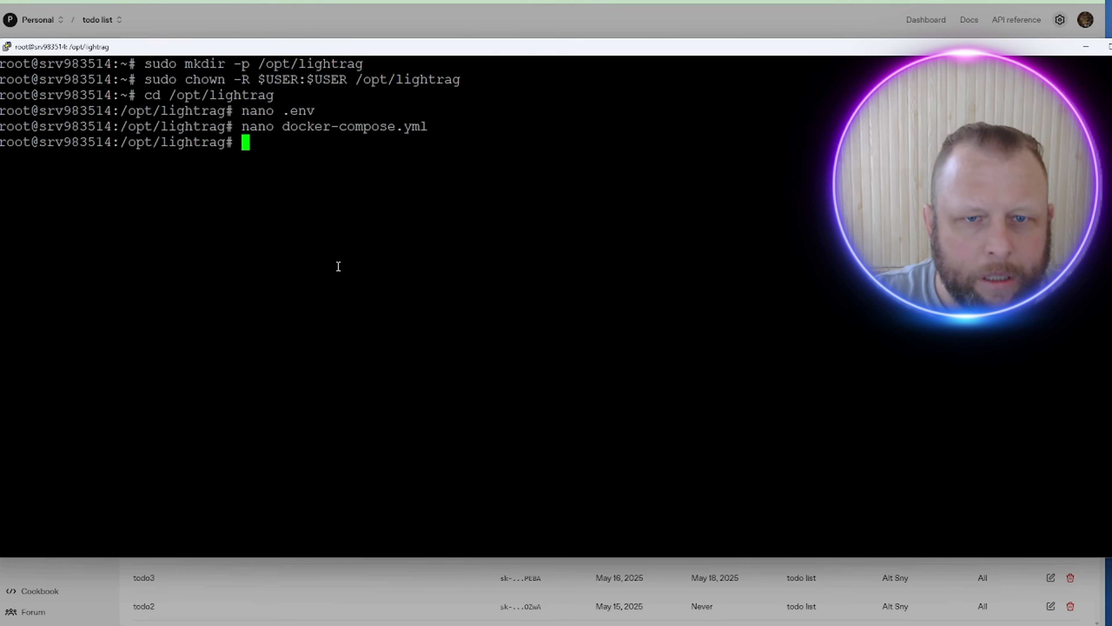
Step: Reopen docker-compose.yml to verify it, close it, and clear the terminal
text(nano docker-compose.yml)
key(Return)
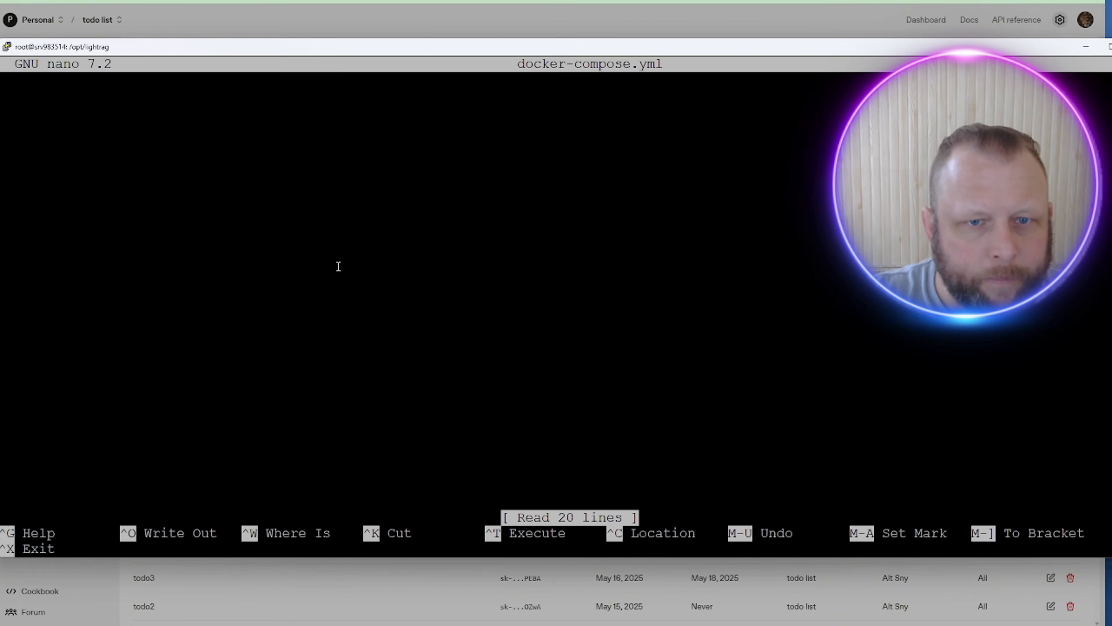
key(ctrl+x)
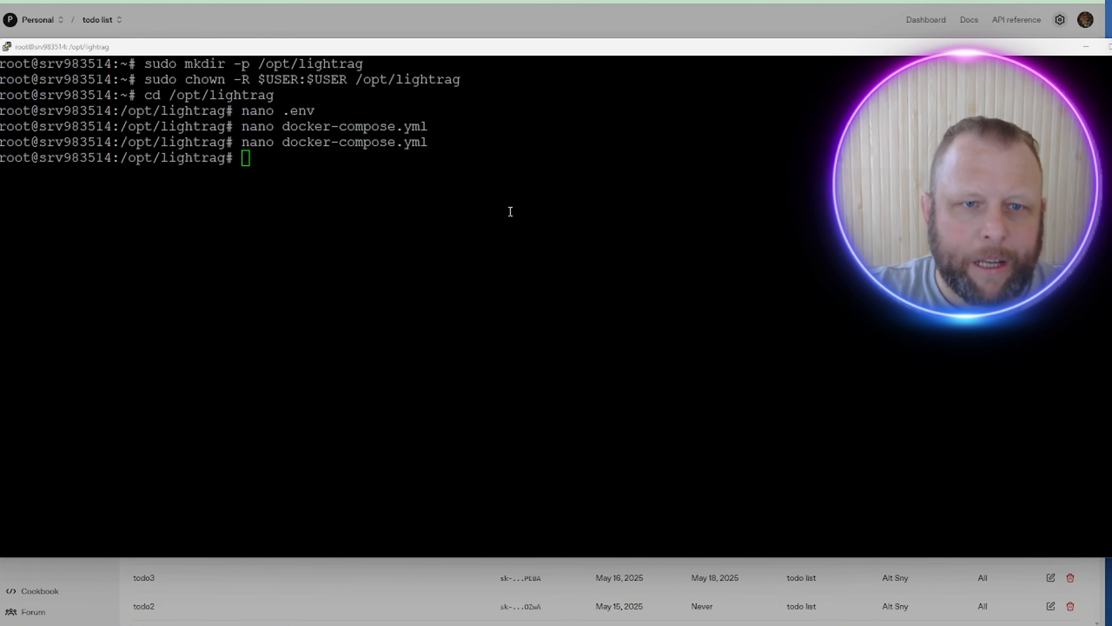
click(499, 208)
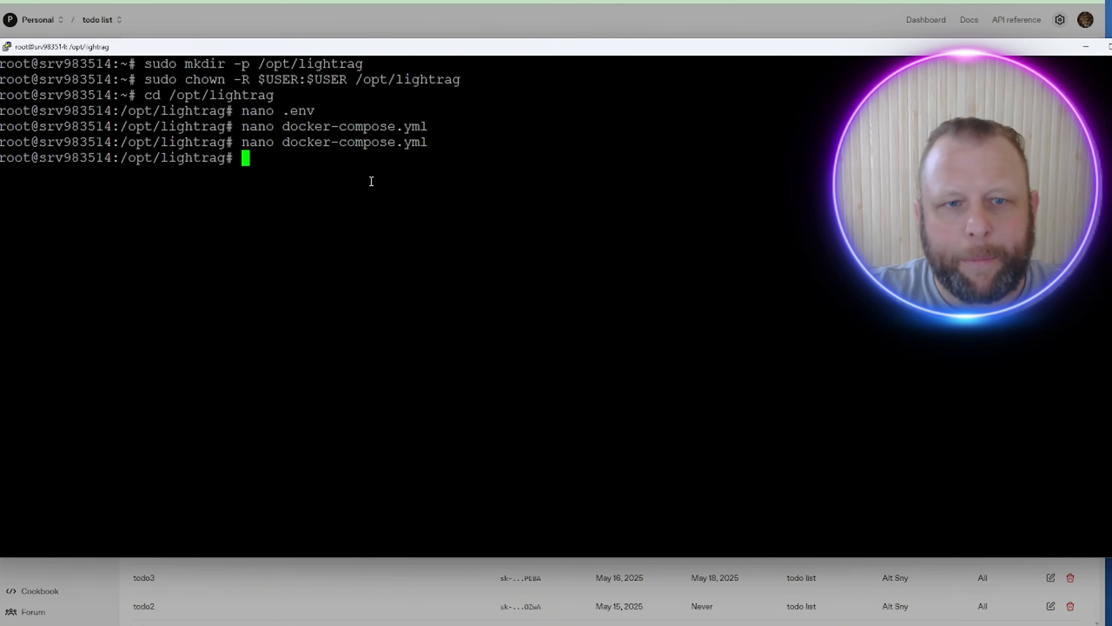
right_click(371, 181)
key(ctrl+c)
key(ctrl+c)
key(ctrl+c)
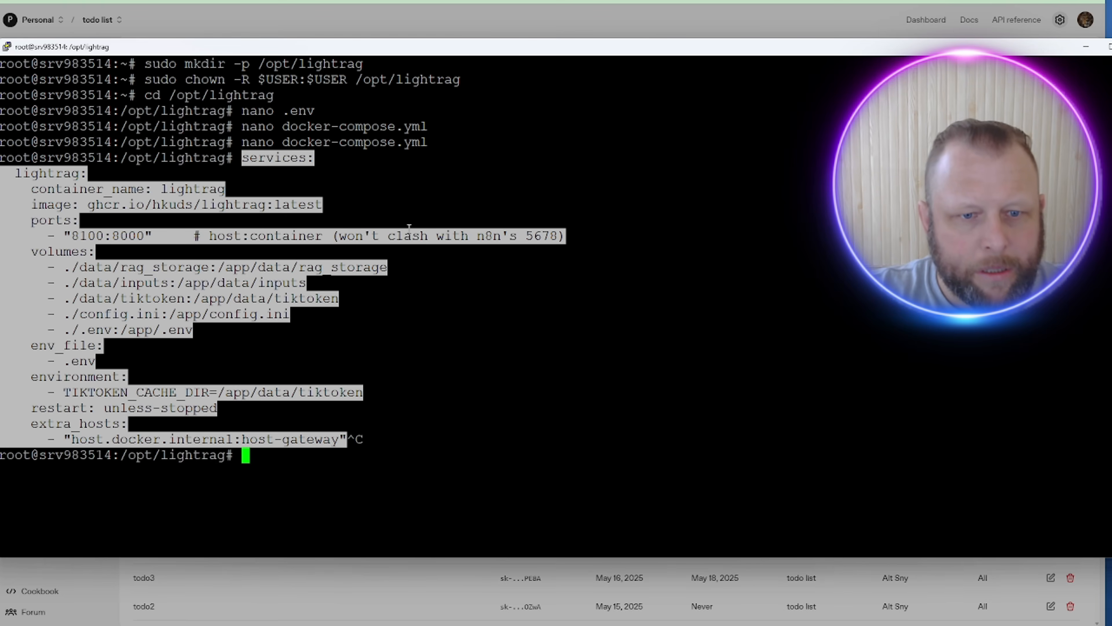
text(clear)
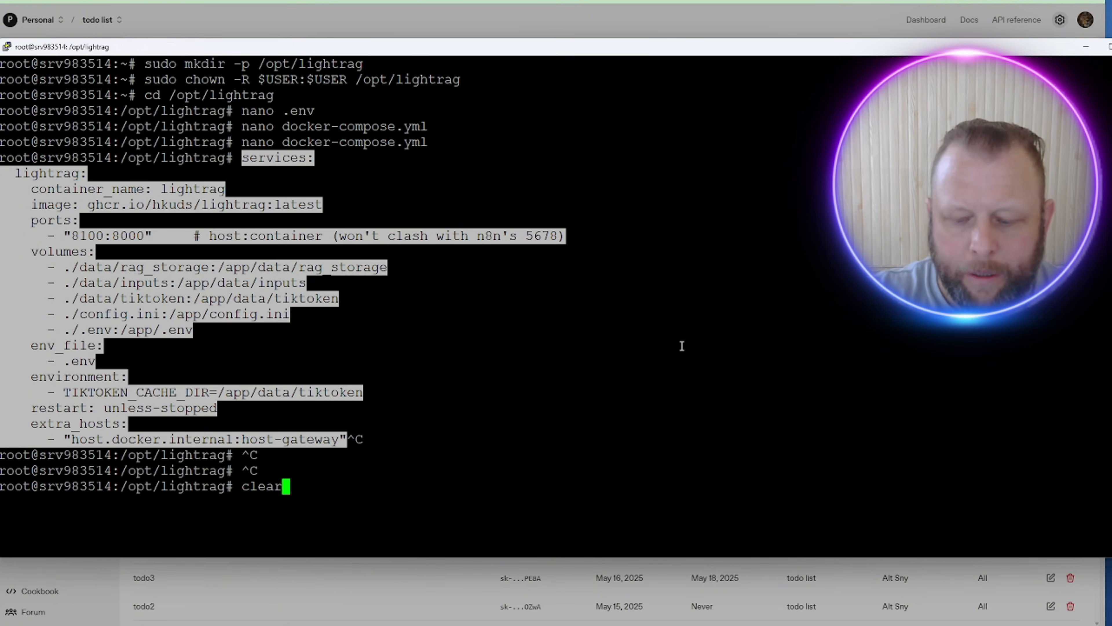
key(Return)
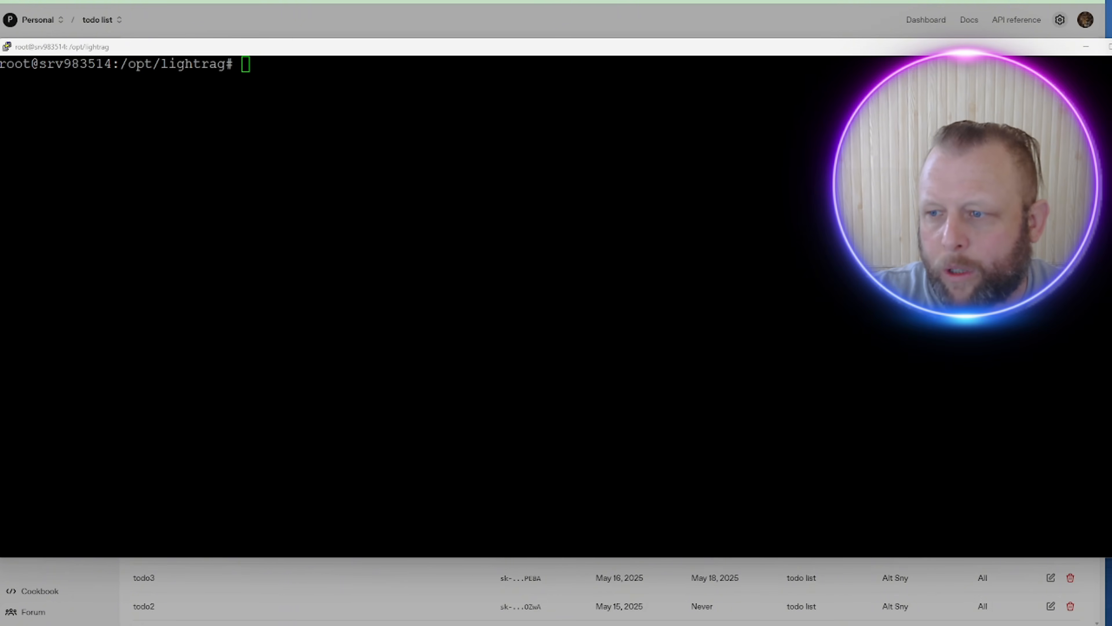
Step: Allow port 8100/tcp through the firewall with sudo ufw allow 8100/tcp
click(460, 179)
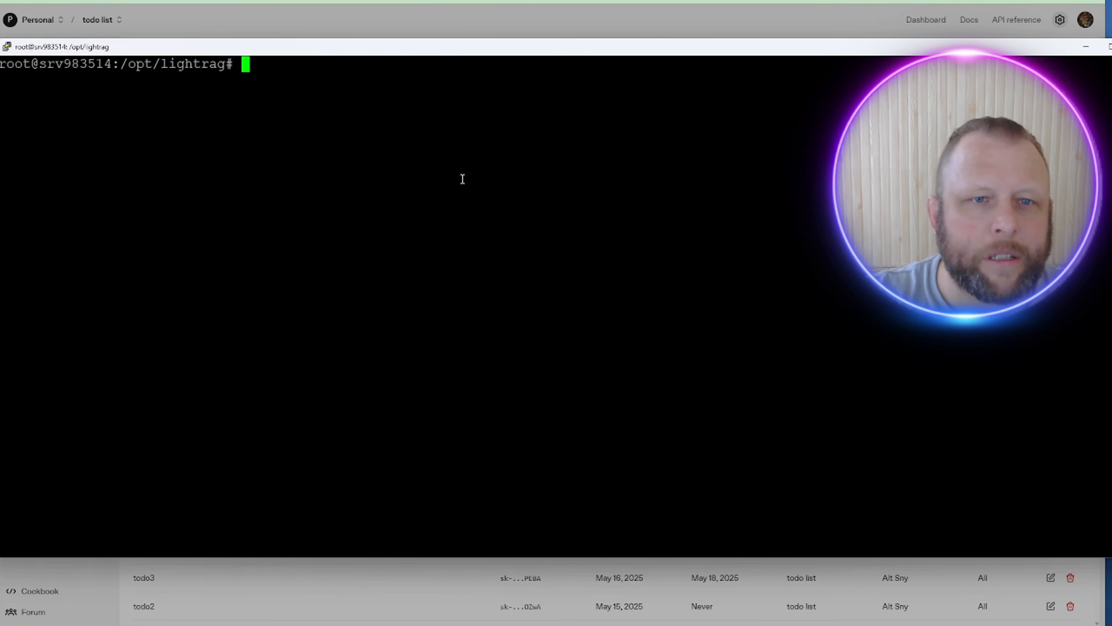
right_click(460, 179)
key(Return)
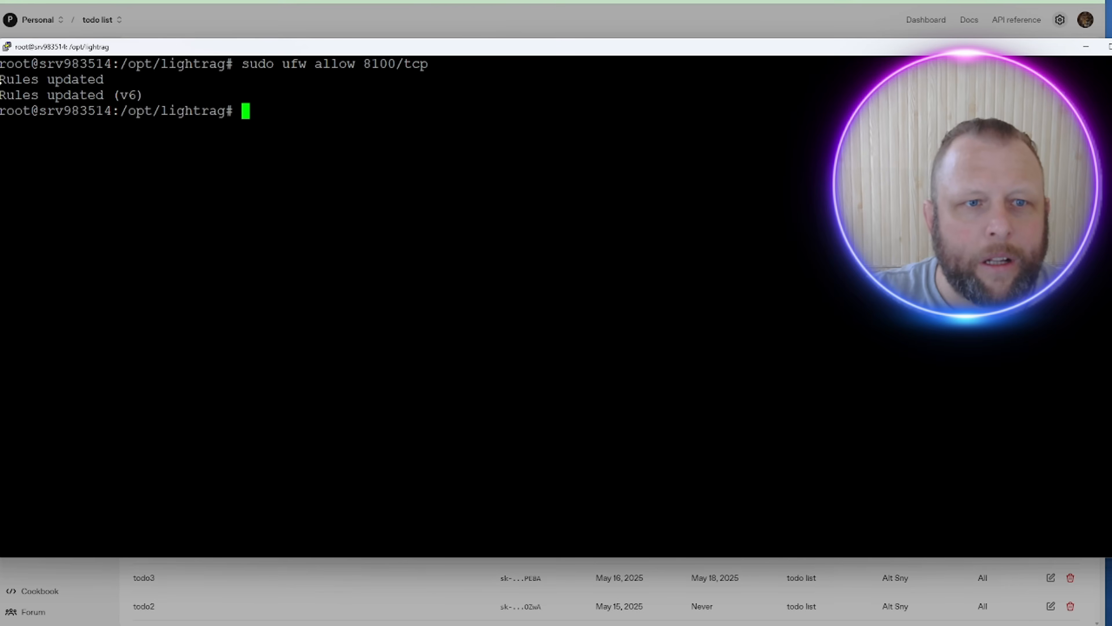
drag(1, 80, 72, 95)
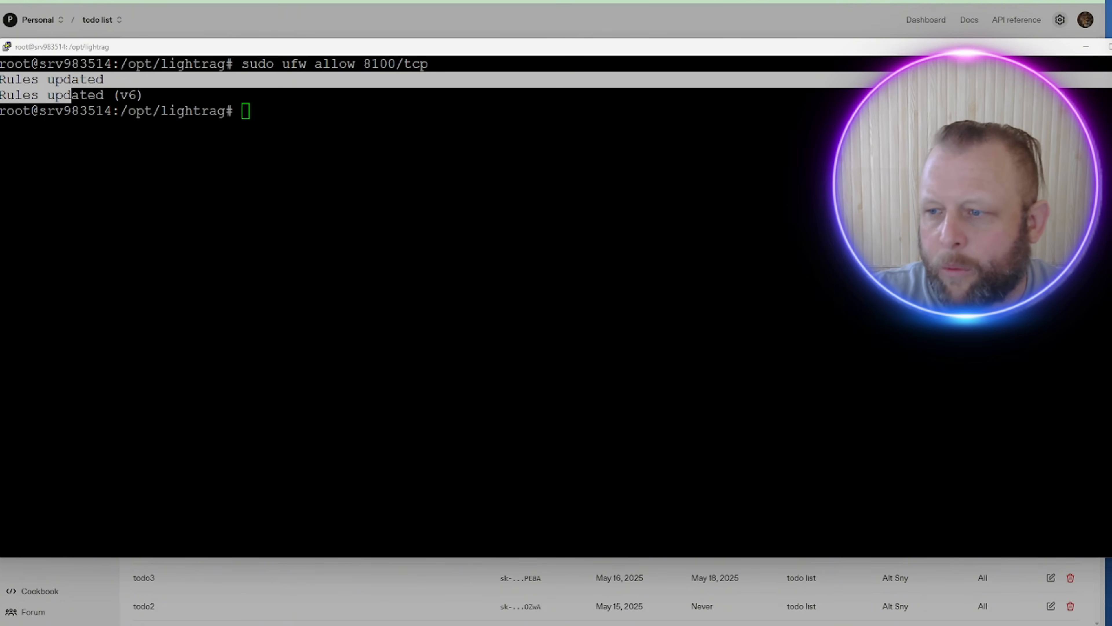
double_click(566, 206)
right_click(336, 149)
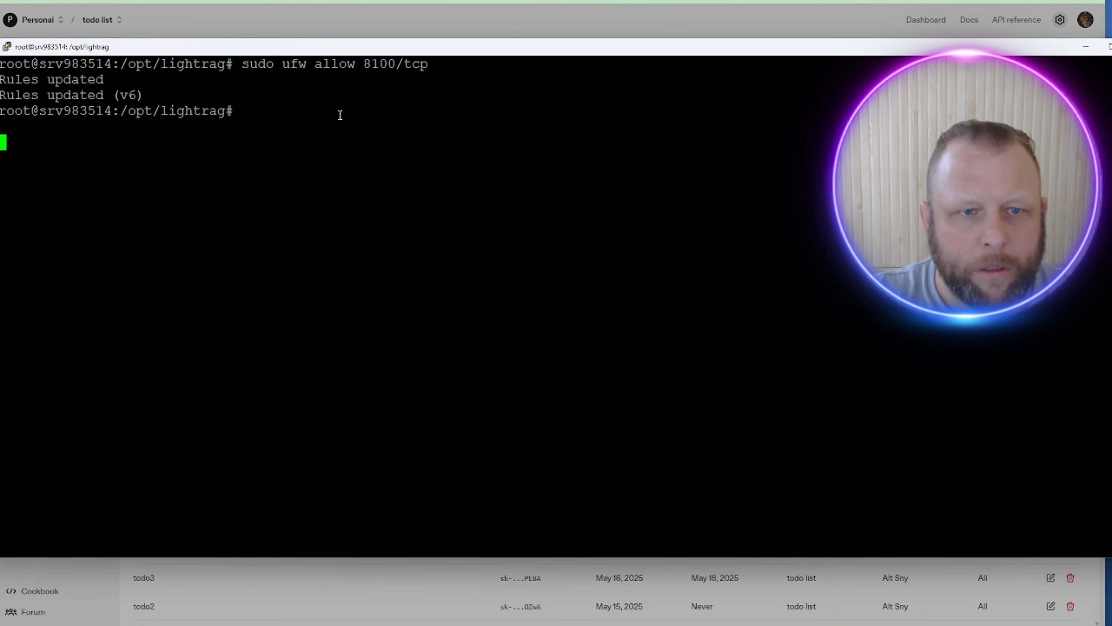
key(ctrl+c)
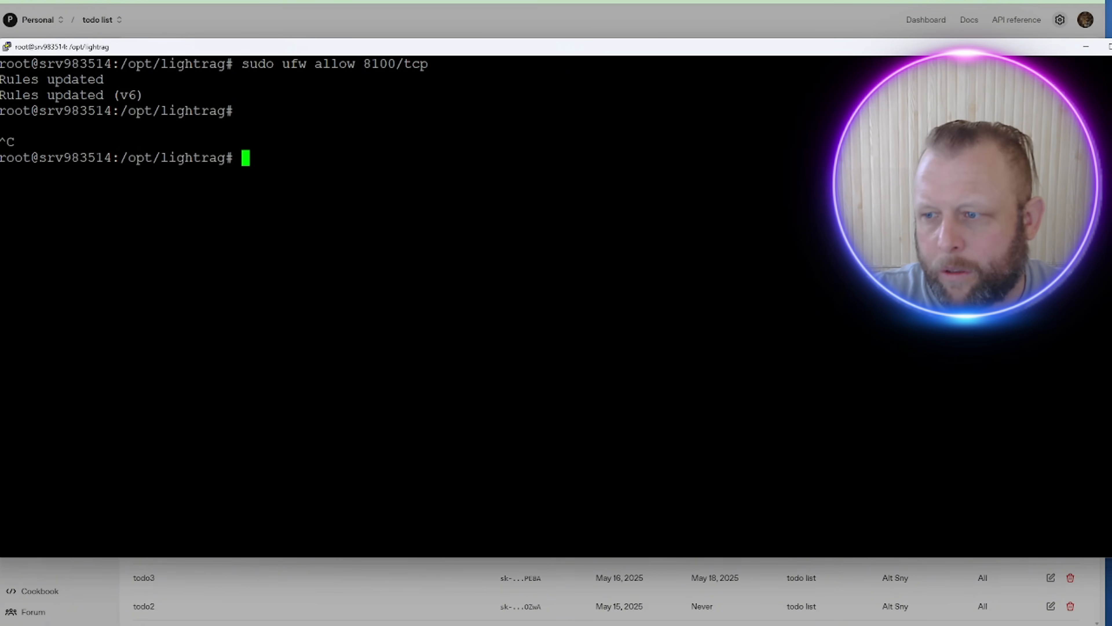
Step: Reload the firewall and start the lightrag container with docker compose up -d
key(alt+Tab)
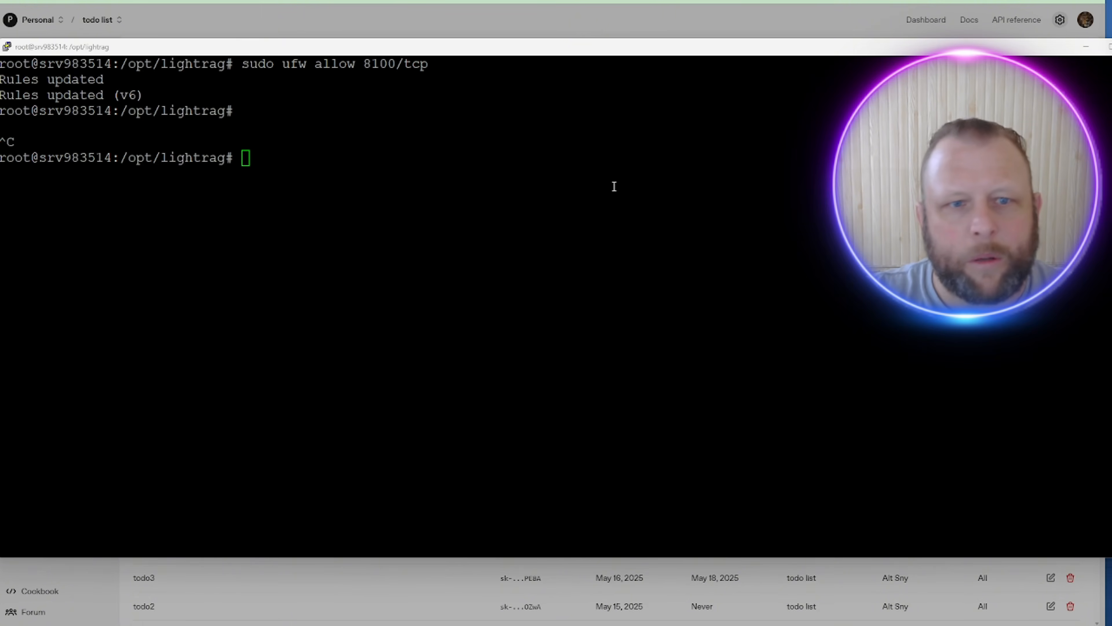
click(460, 131)
right_click(440, 146)
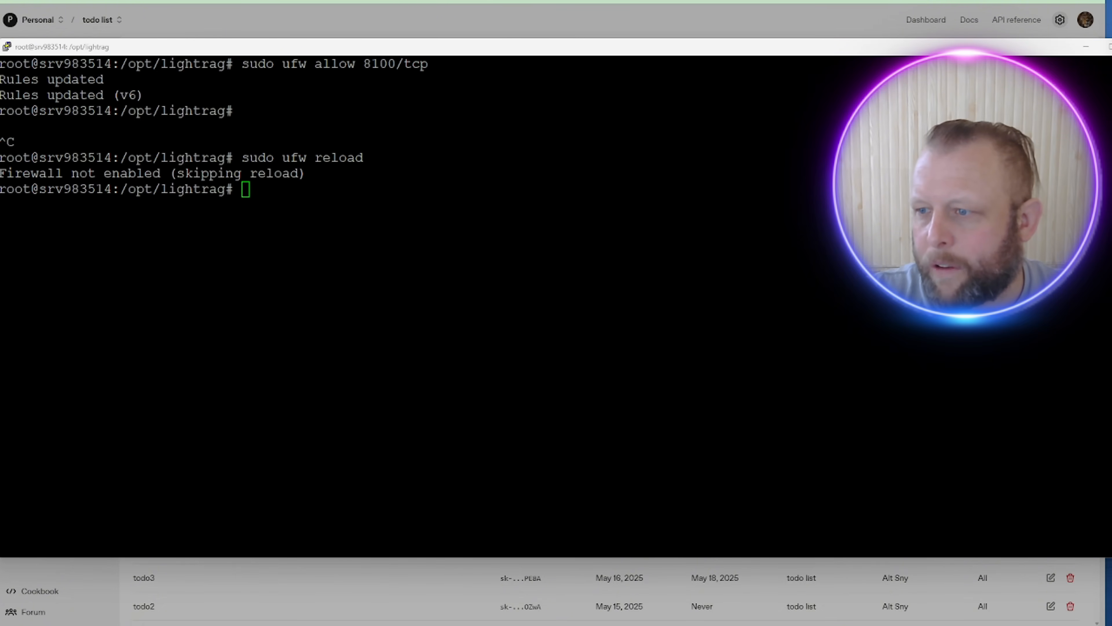
click(571, 285)
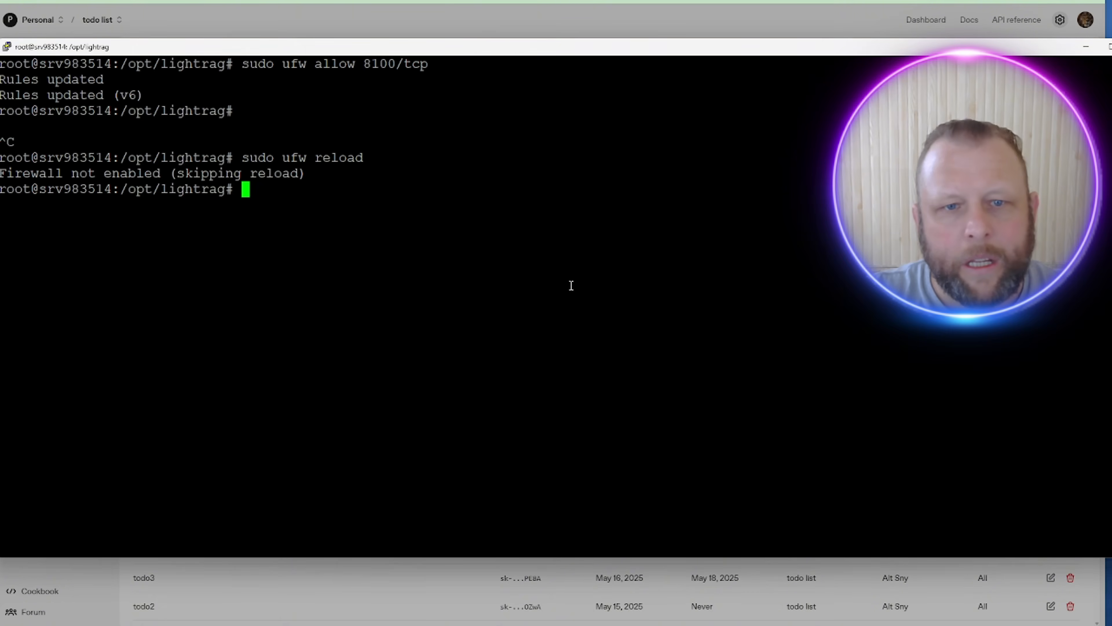
right_click(343, 172)
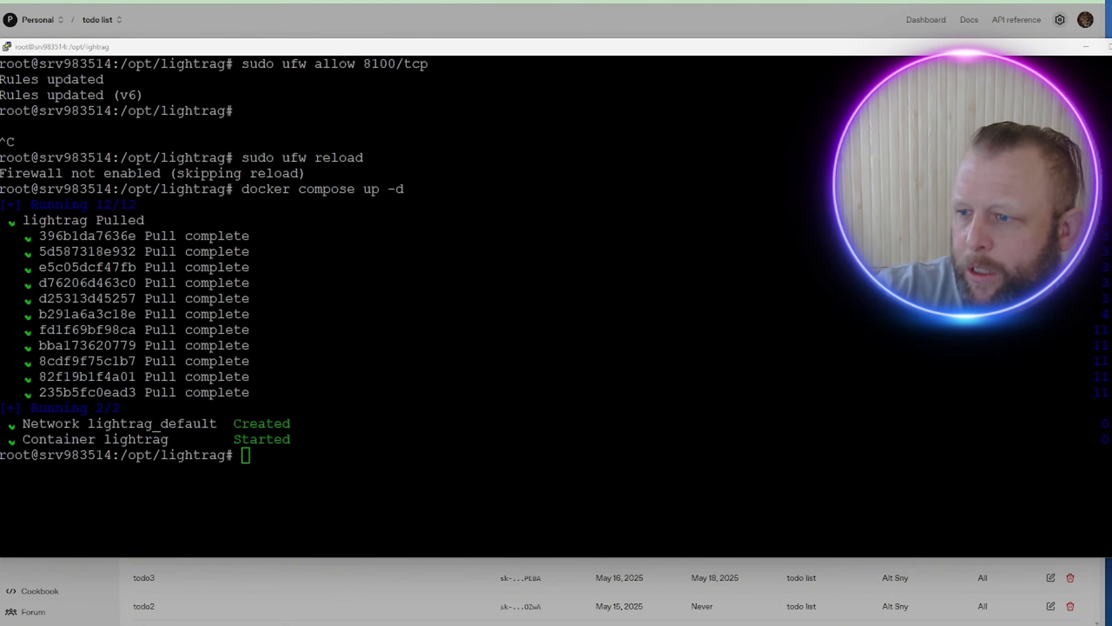
Step: Follow the lightrag logs until startup completes on 0.0.0.0:8000, then stop following them
click(427, 340)
right_click(424, 340)
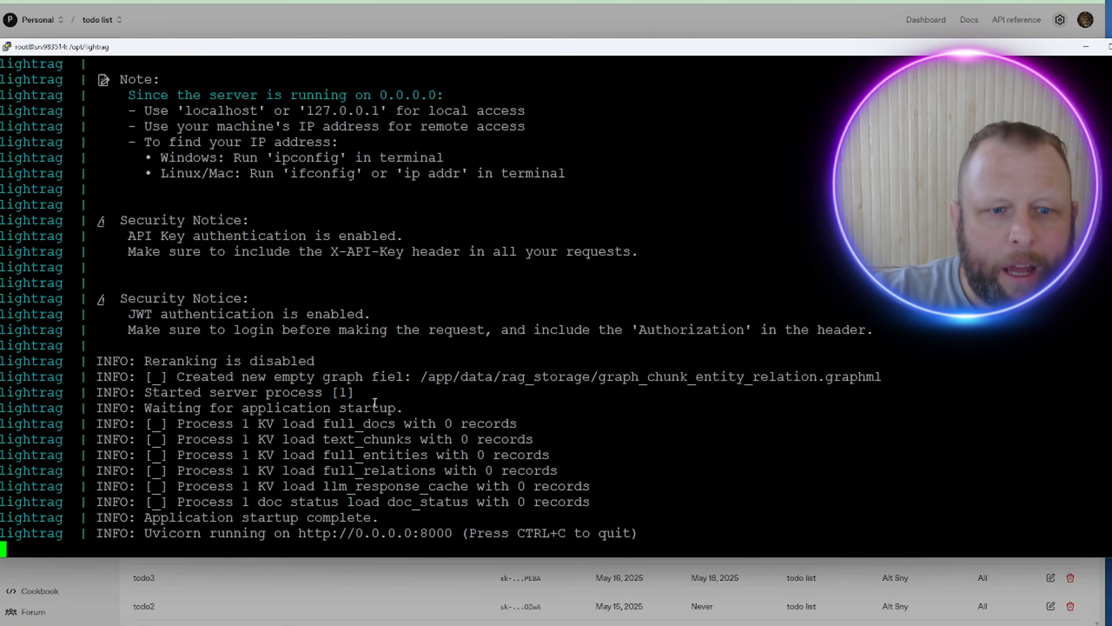
drag(257, 534, 652, 519)
click(653, 518)
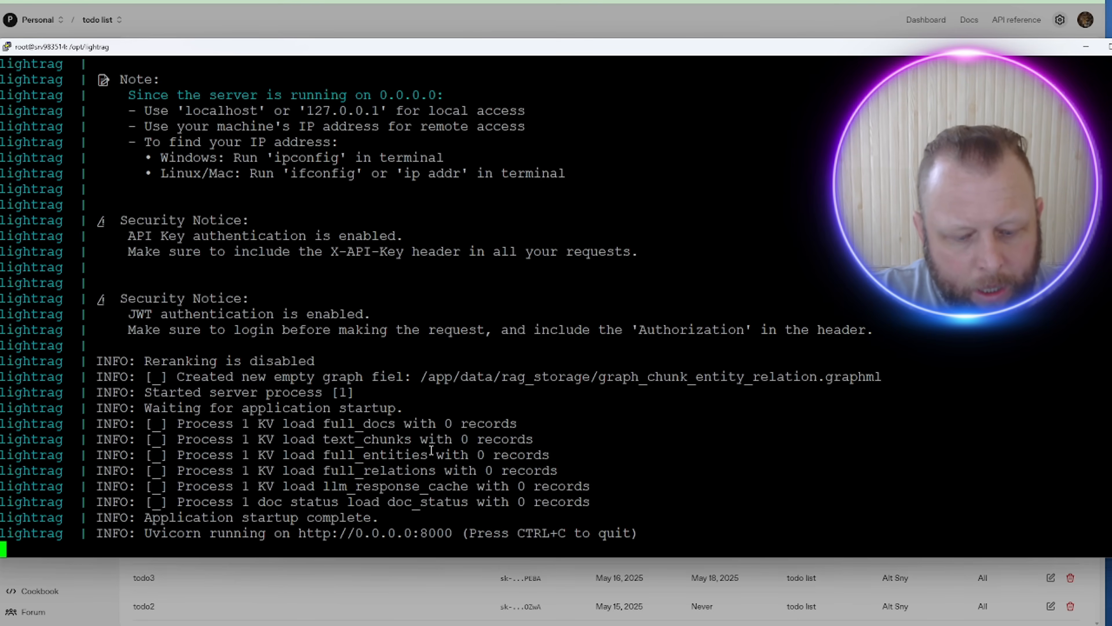
key(ctrl+c)
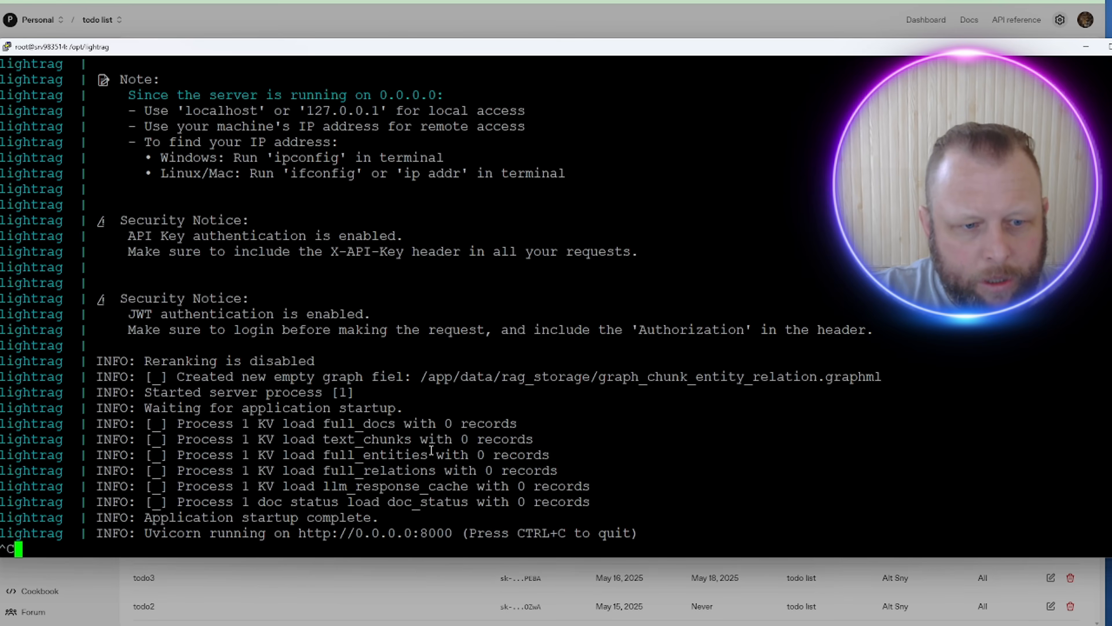
key(ctrl+c)
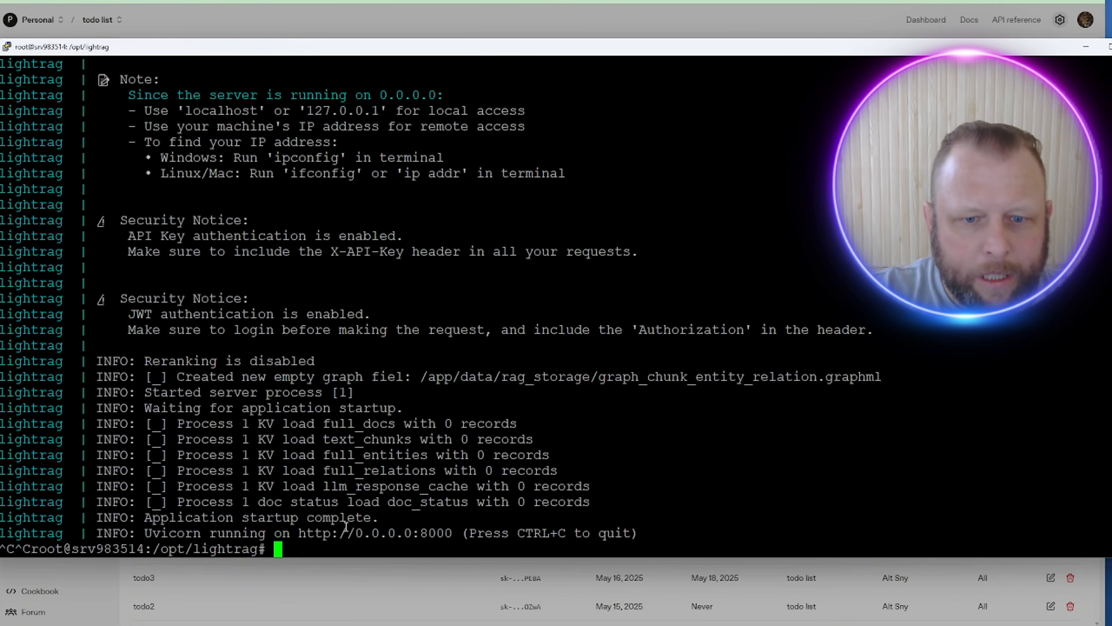
Step: Copy the 0.0.0.0:8000 address and bring the notes window forward
drag(340, 533, 476, 532)
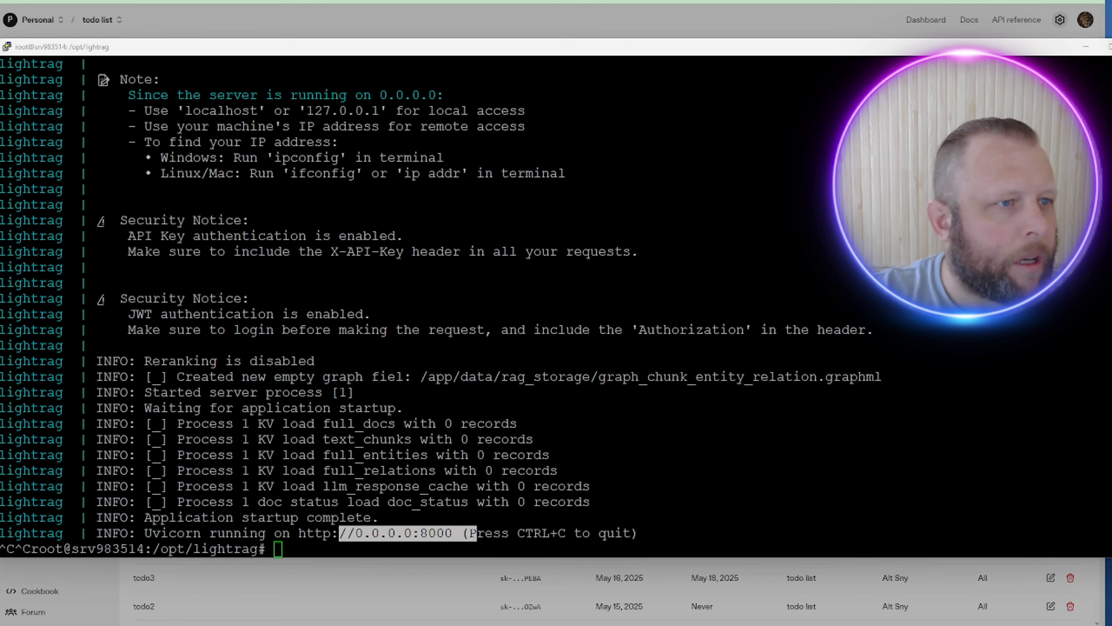
drag(0, 26, 196, 25)
click(8, 31)
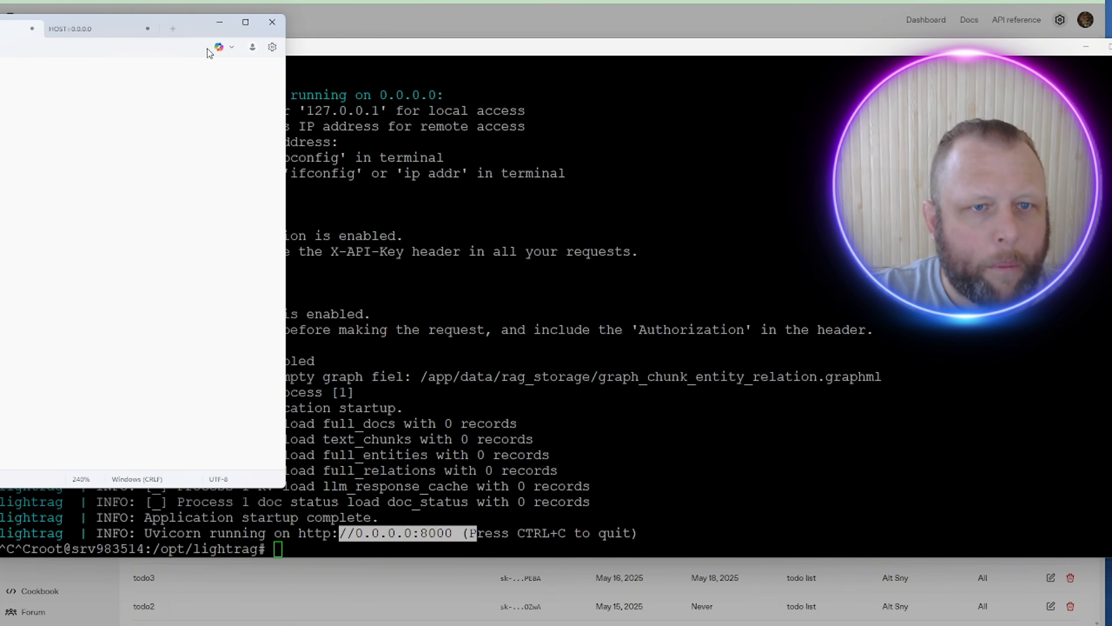
Step: Copy the server's IP address from the notes
drag(196, 31, 511, 56)
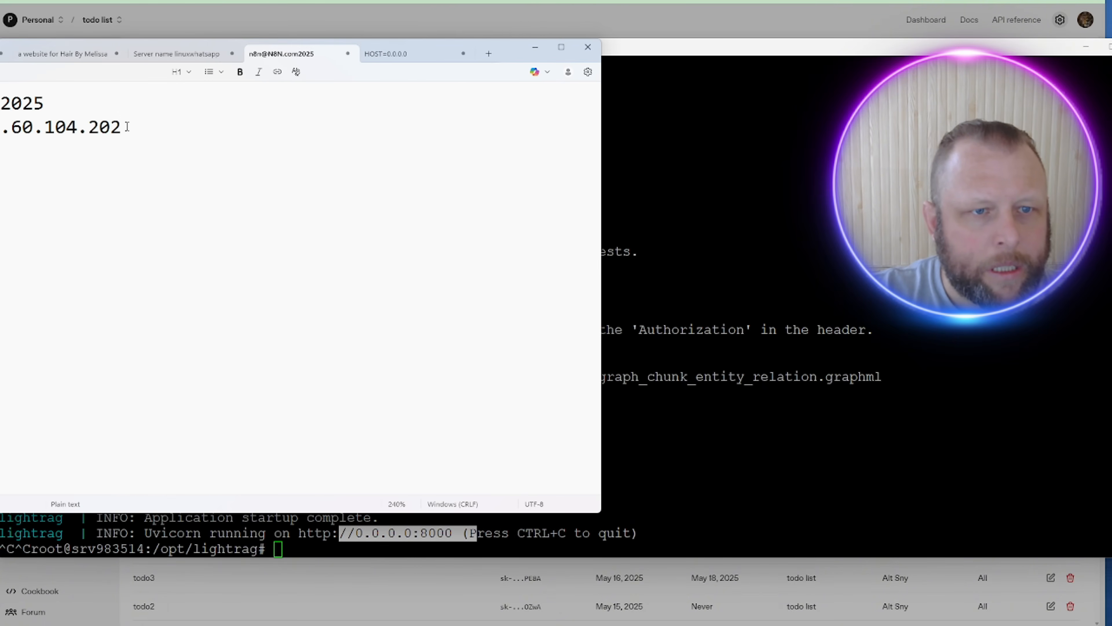
drag(127, 127, 0, 127)
right_click(3, 126)
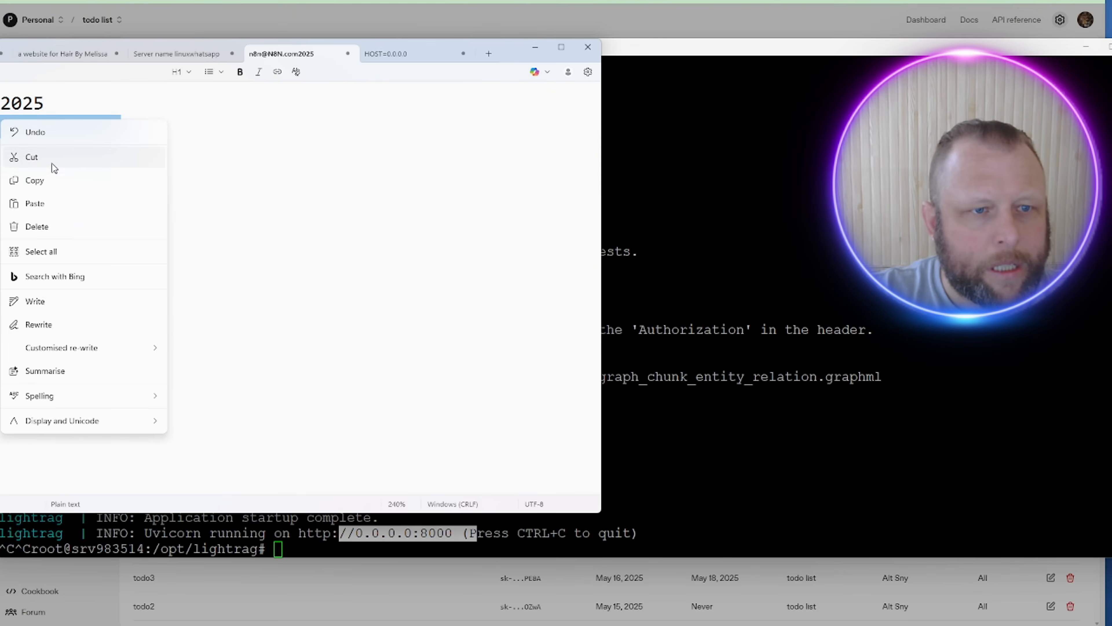
click(55, 176)
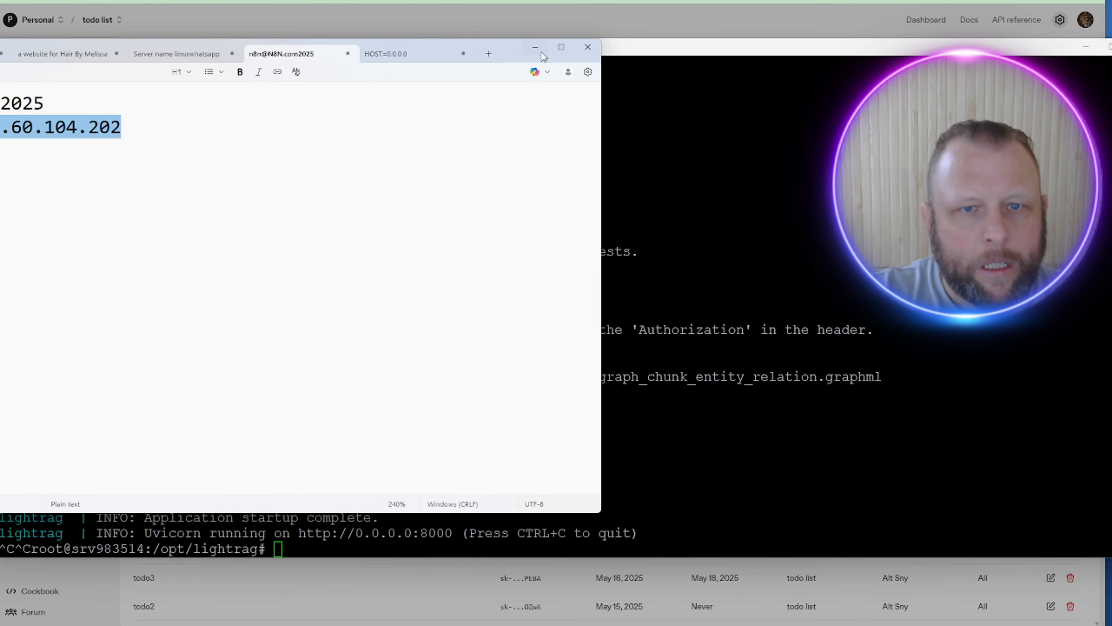
Step: Move the notes windows aside, open a new browser tab, and dismiss the saved-key confirmation
mouse_move(311, 52)
mouse_down()
mouse_move(325, 105)
mouse_move(262, 140)
mouse_move(306, 57)
mouse_up()
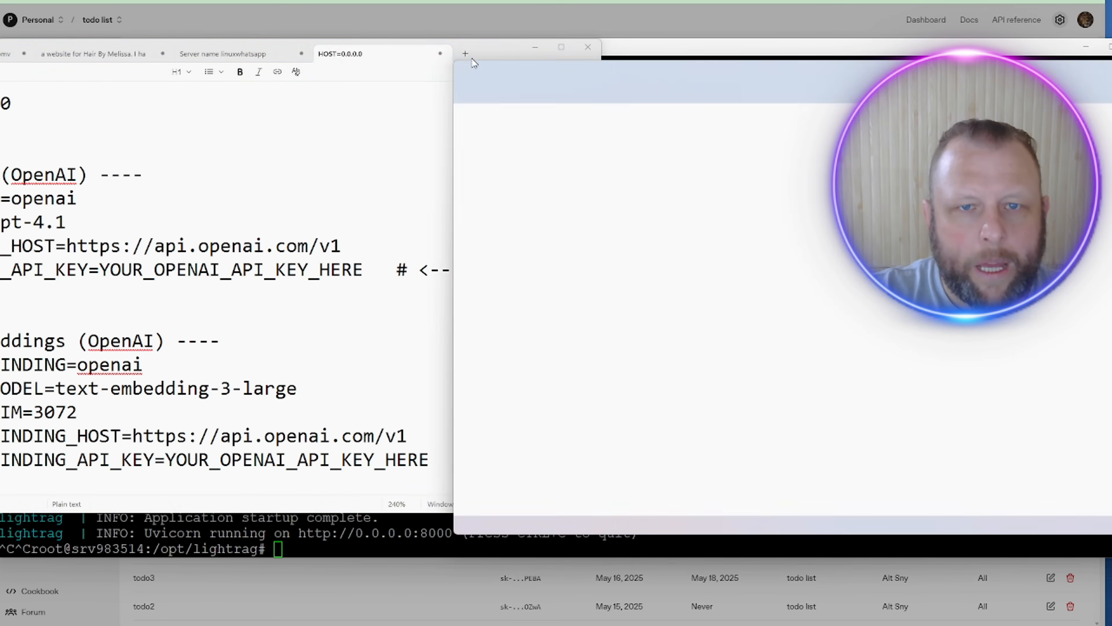
drag(476, 53, 0, 66)
drag(718, 75, 0, 136)
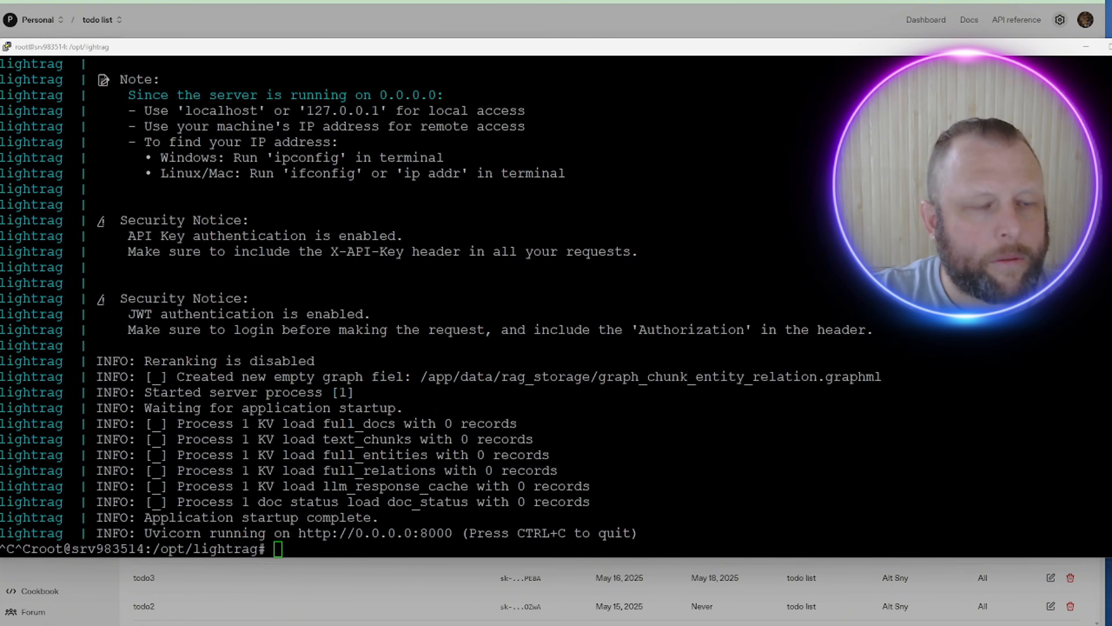
key(alt+Tab)
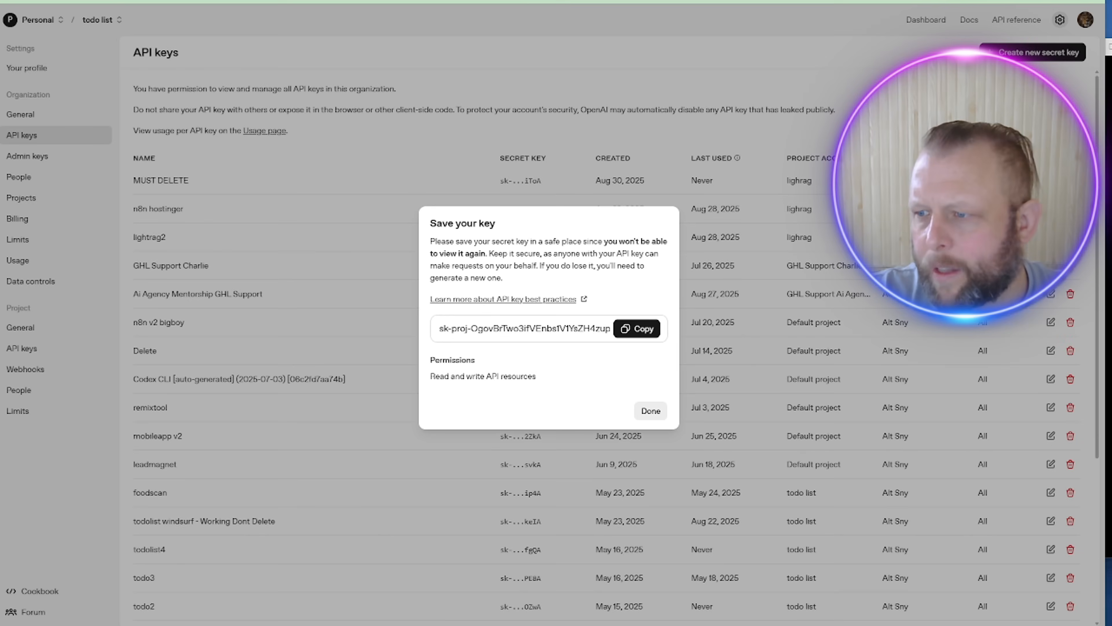
key(ctrl+t)
click(613, 1)
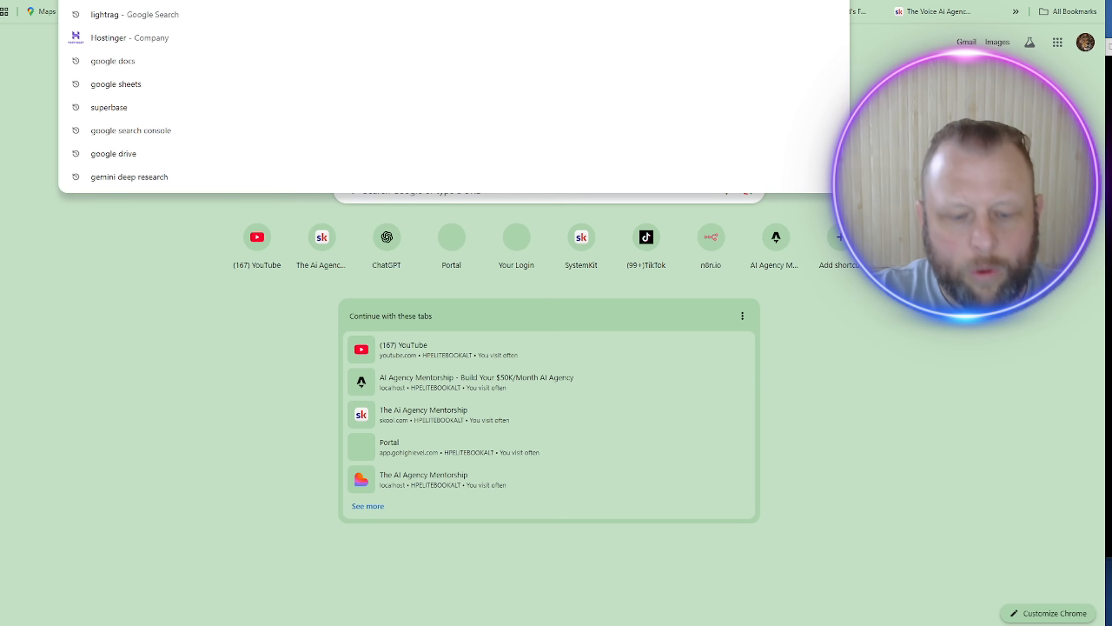
key(ctrl+shift+Tab)
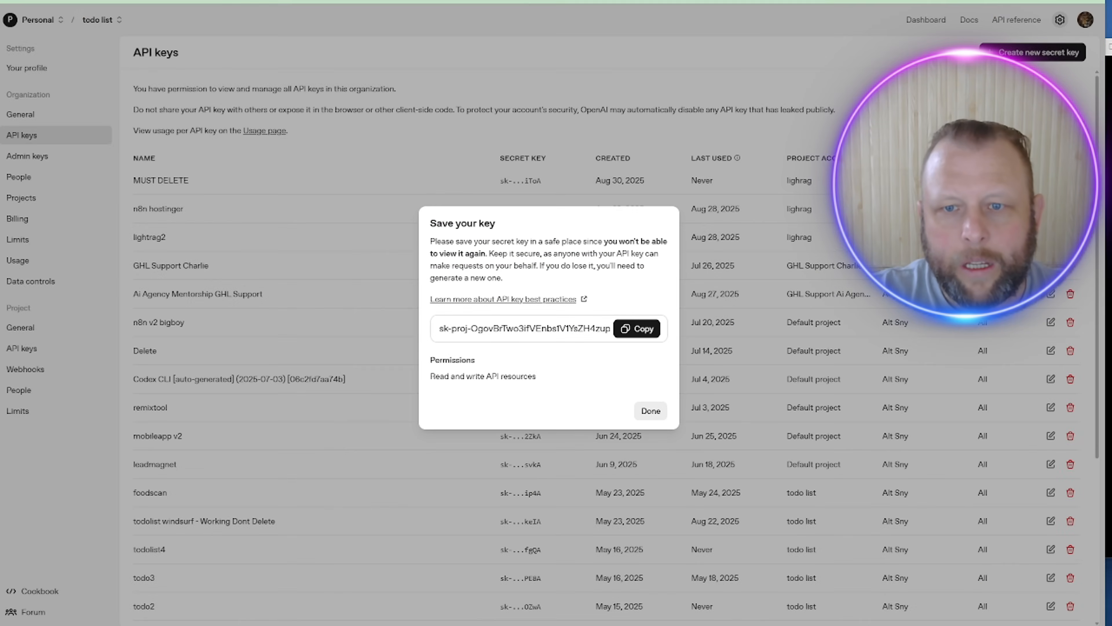
click(642, 416)
Step: Paste the server IP into the new tab's address bar with ':81000' appended and load it
key(ctrl+Tab)
click(454, 1)
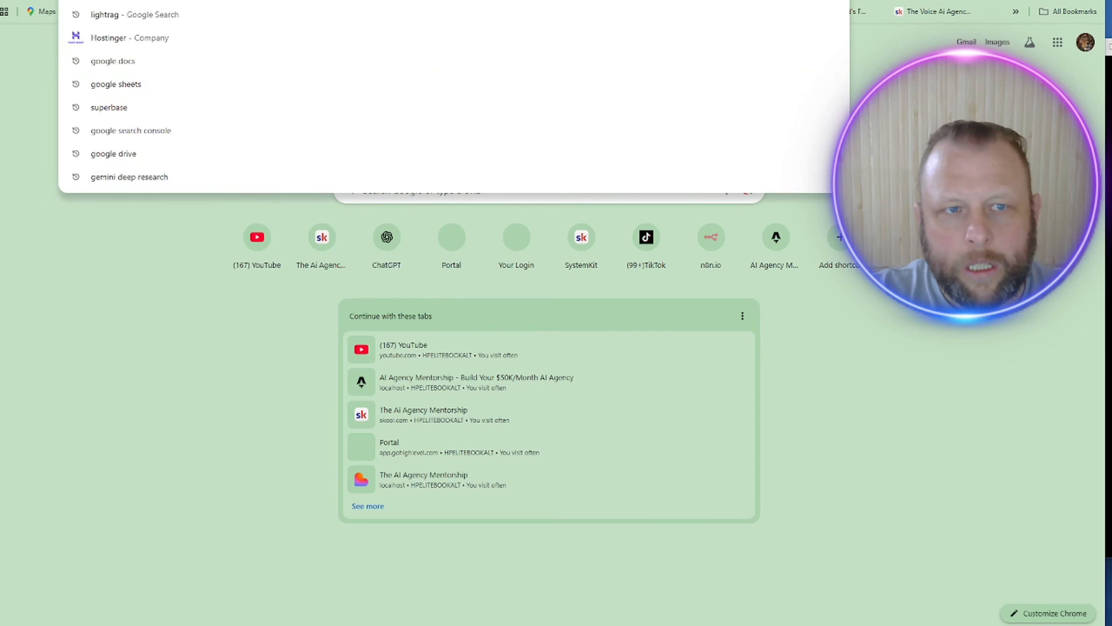
key(ctrl+v)
text(:81000)
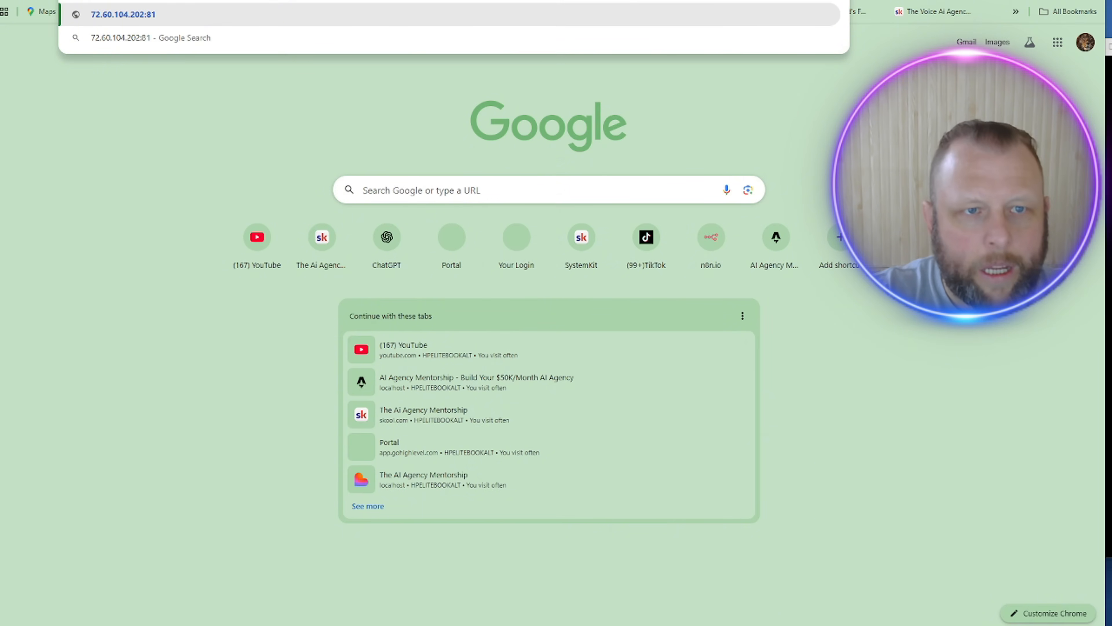
key(Return)
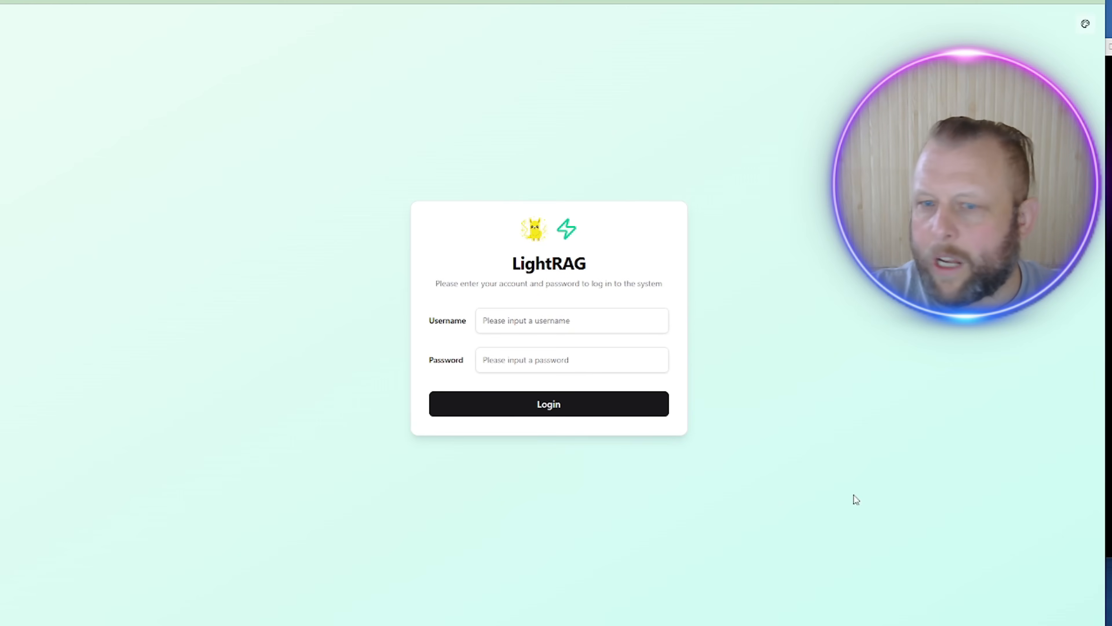
Step: Log in to LightRAG with the username and pasted password, declining Chrome's password save
click(522, 316)
text(Altus)
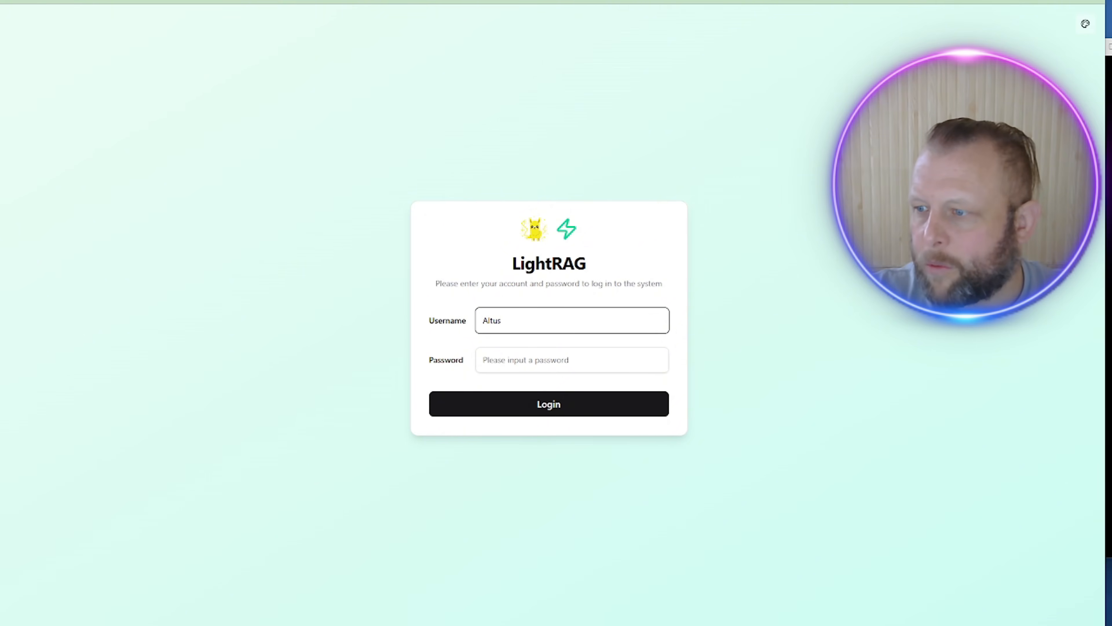
key(alt+Tab)
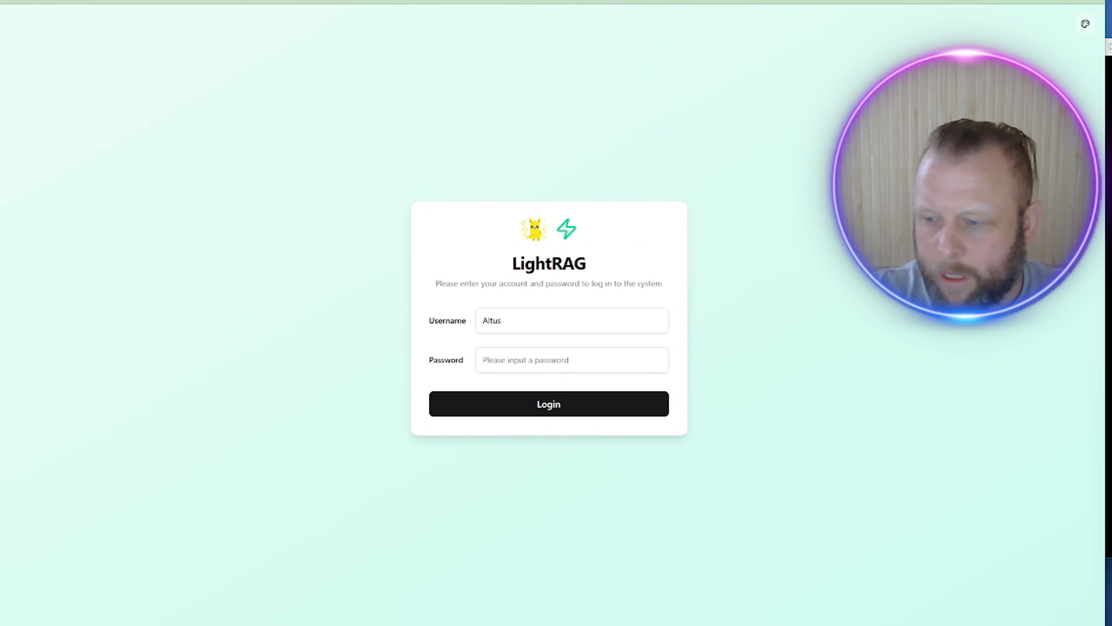
click(522, 367)
key(ctrl+v)
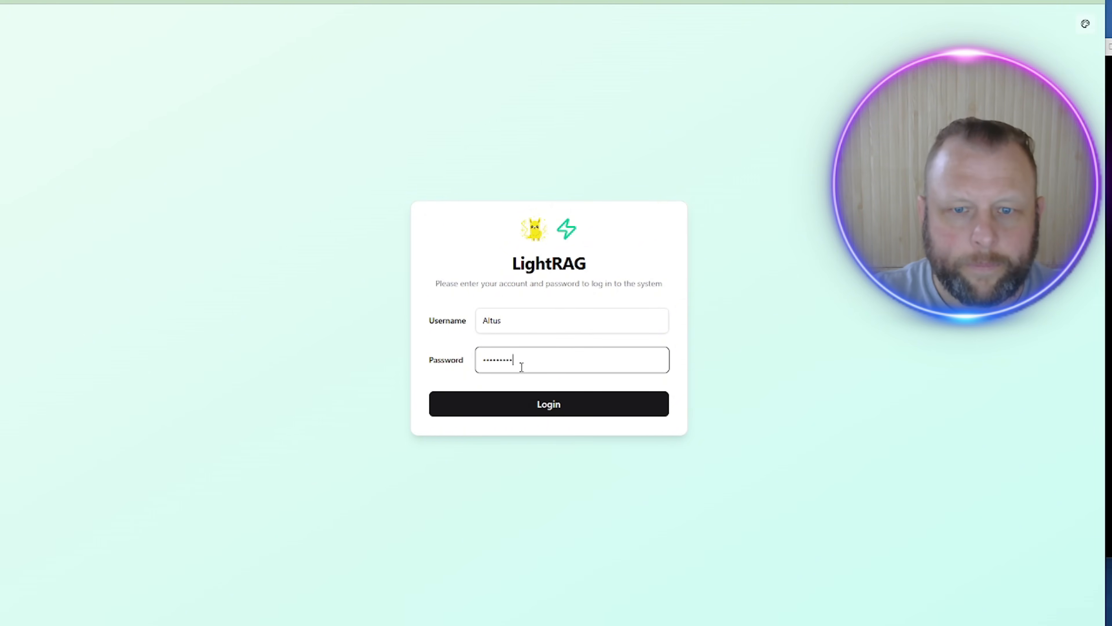
key(Return)
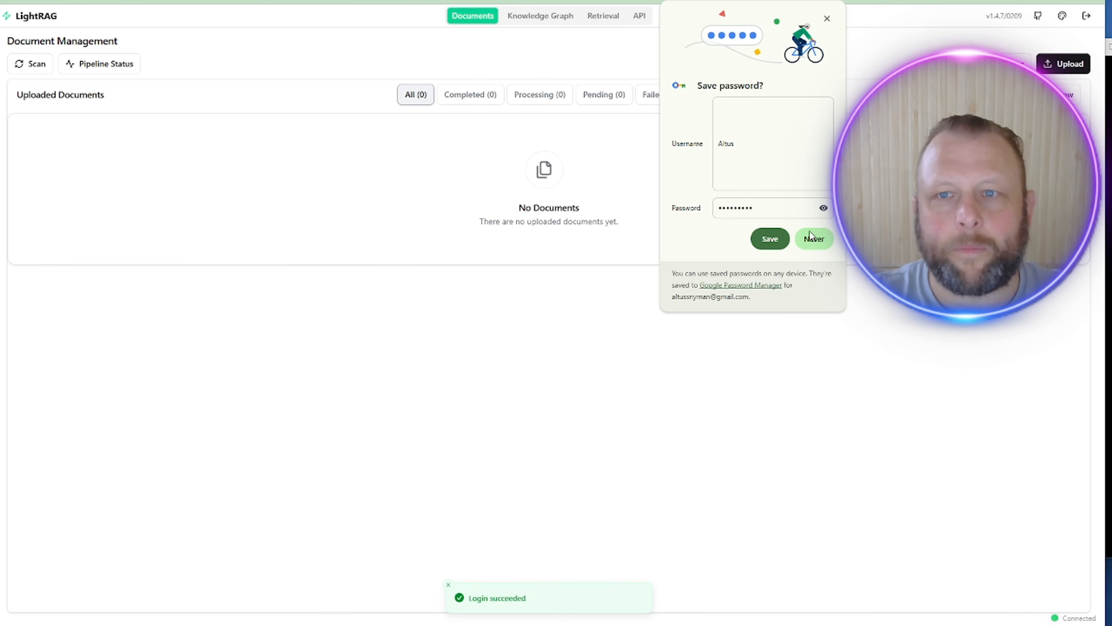
click(815, 240)
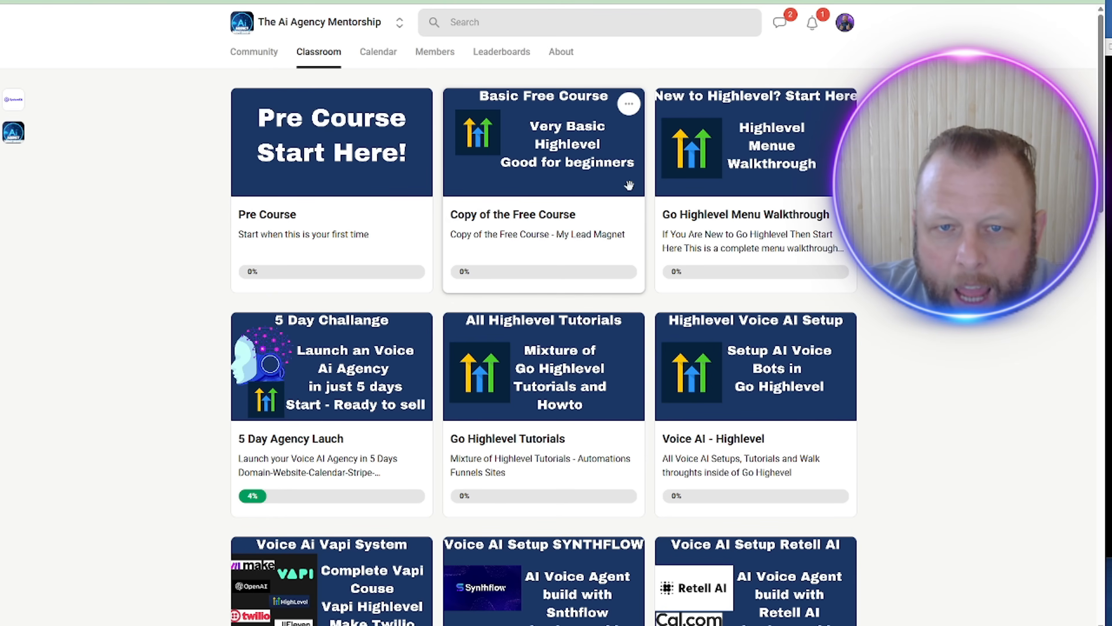
Step: Open the first PDF attached to the $100M Money Models Audiobook post in the marketing course
scroll(581, 269, down, 10)
scroll(322, 124, up, 6)
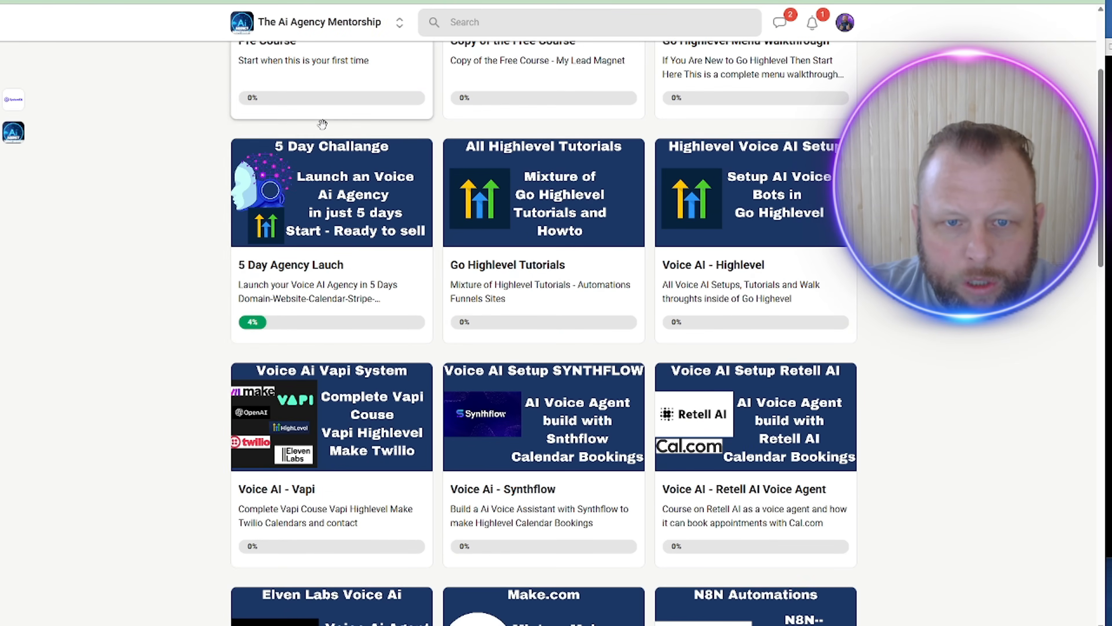
scroll(322, 124, down, 9)
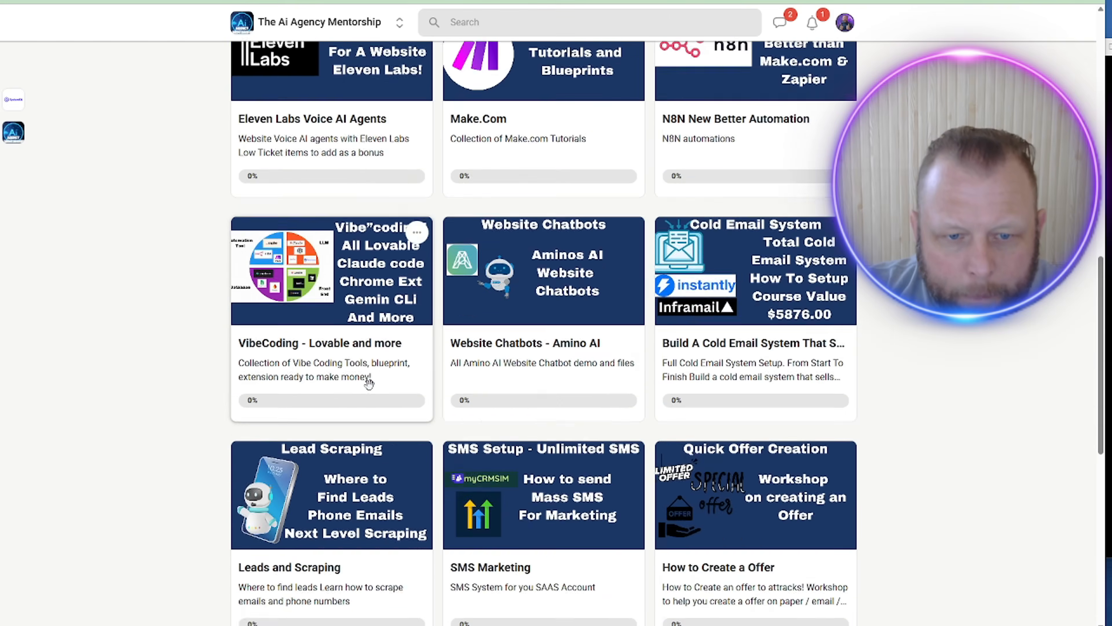
scroll(369, 382, down, 8)
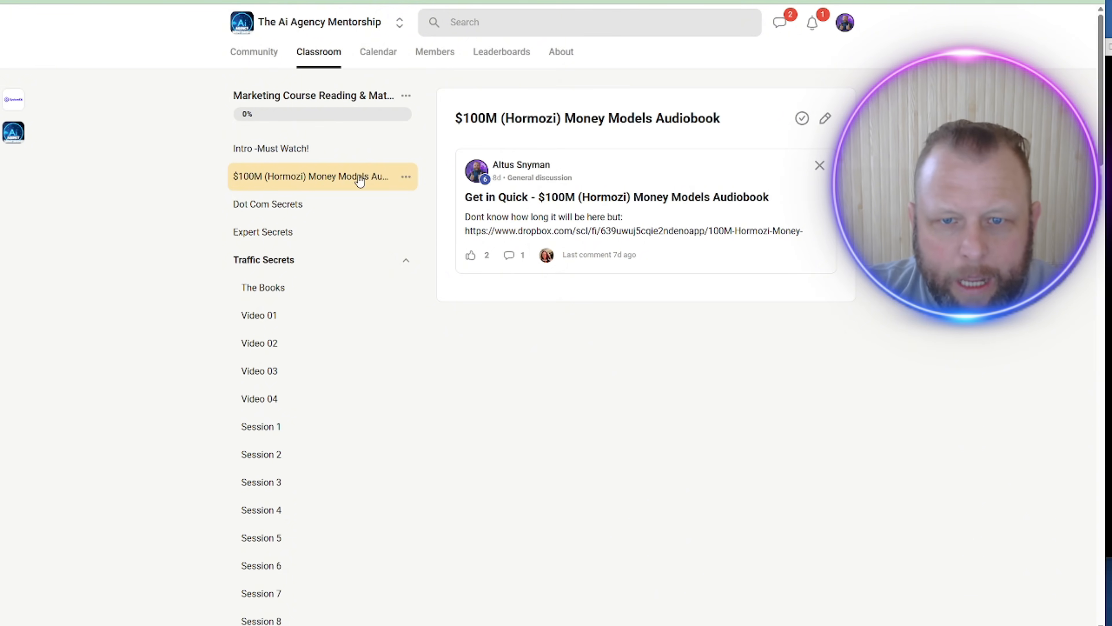
click(655, 173)
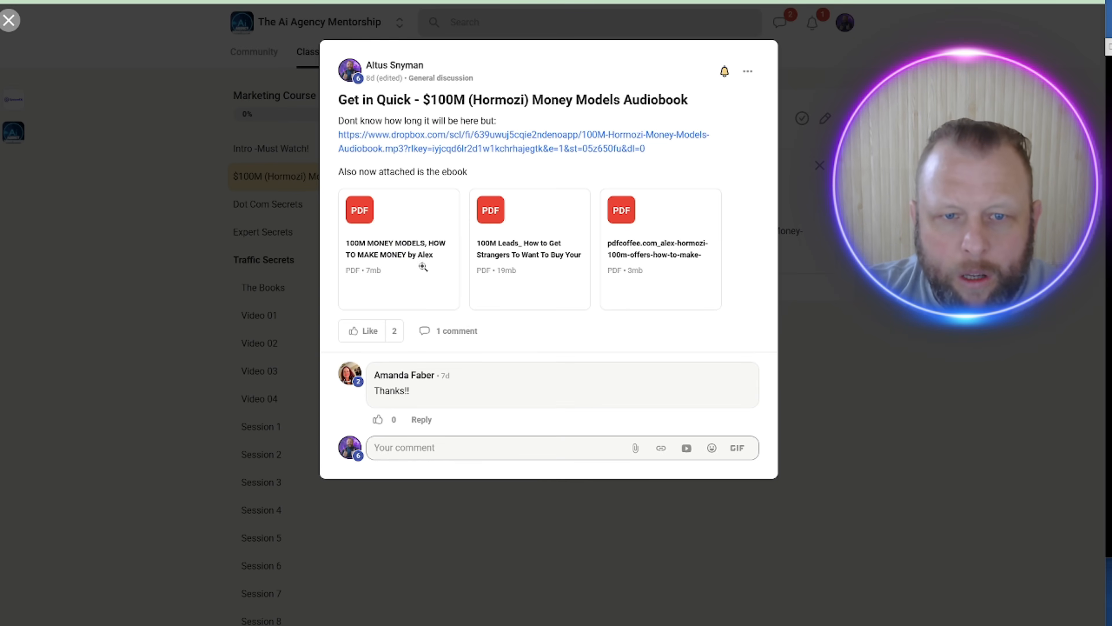
click(417, 238)
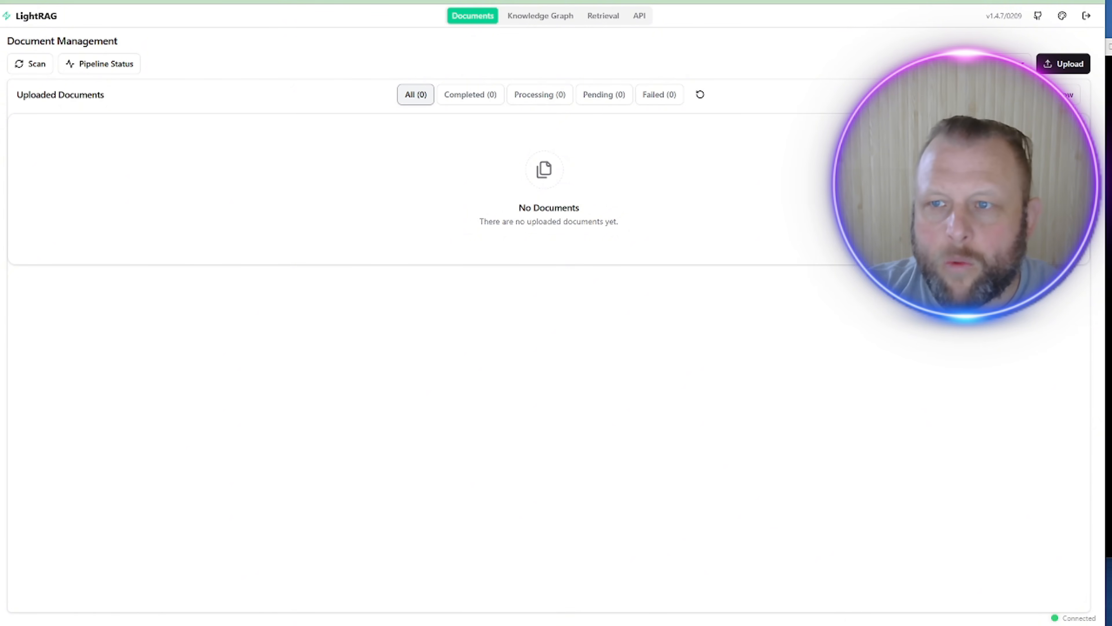
Step: Upload the 100M MONEY MODELS, pdfcoffee and 100M Leads PDFs to LightRAG
click(1073, 65)
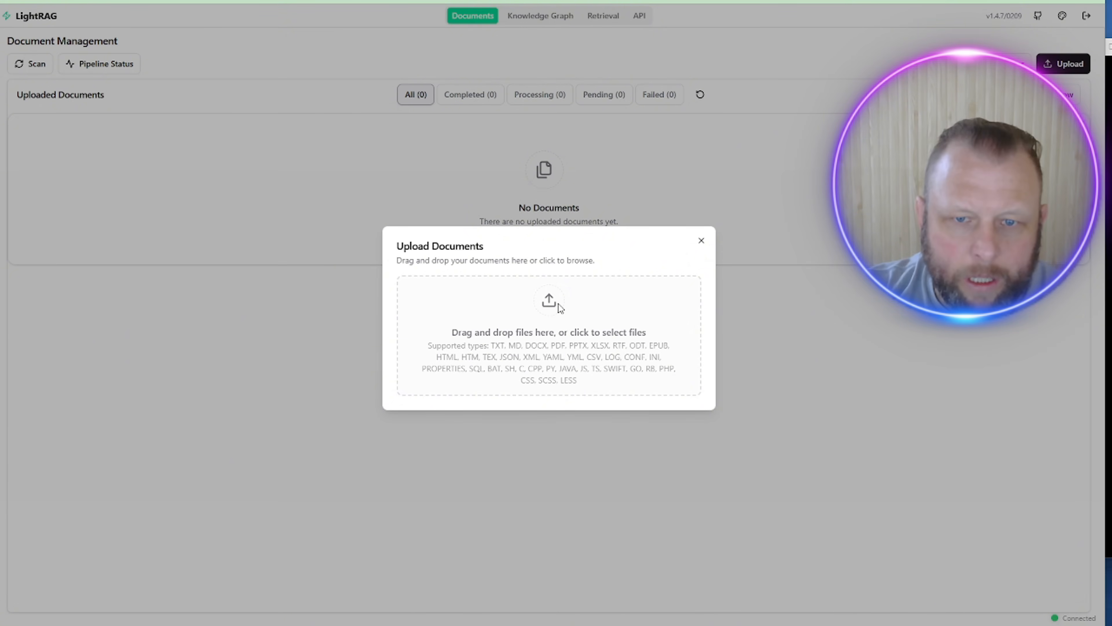
click(558, 303)
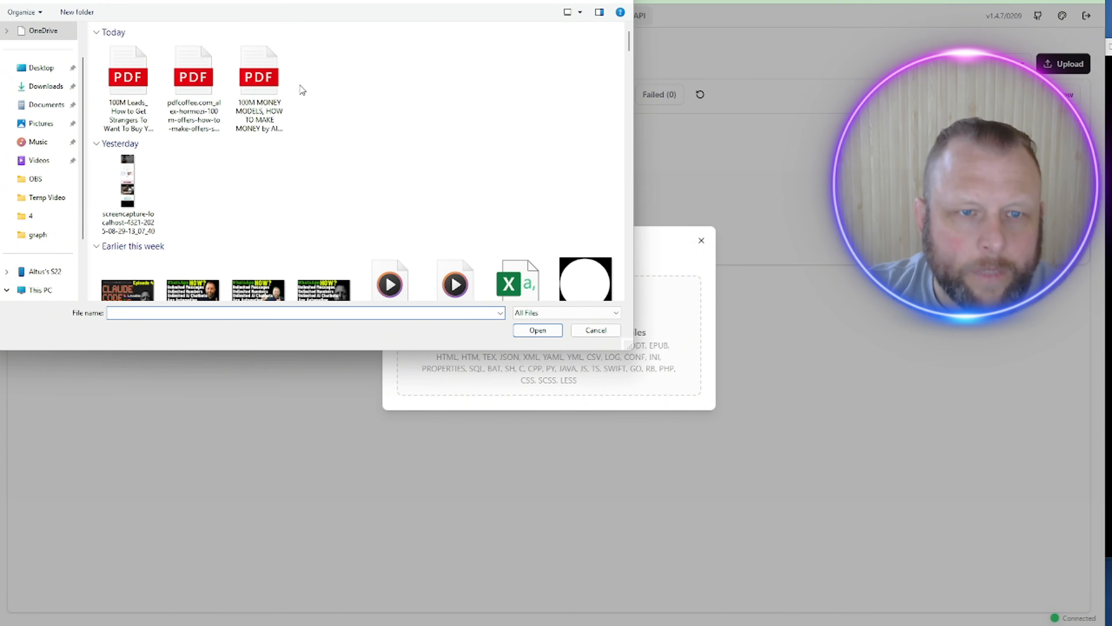
click(272, 78)
ctrl+click(193, 79)
ctrl+click(131, 86)
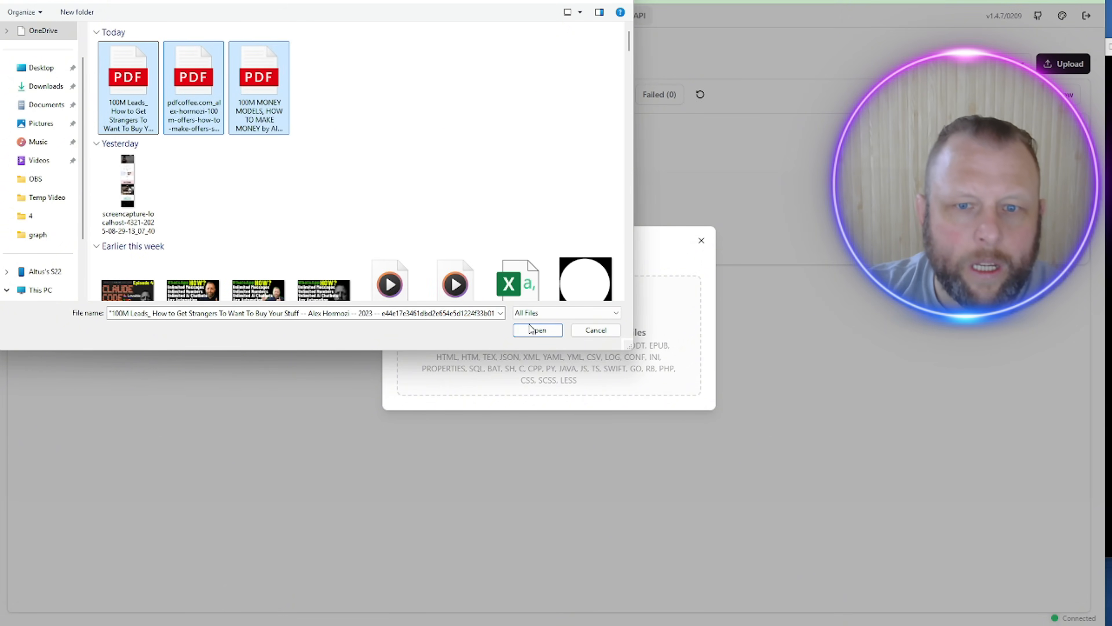
click(538, 331)
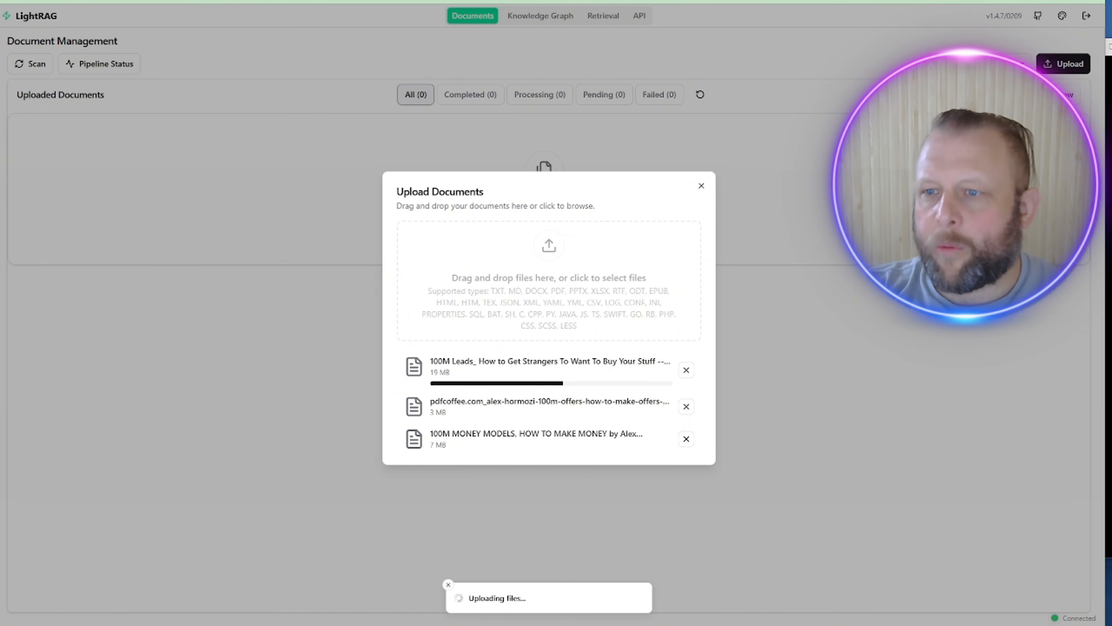
Step: Check the server log in the terminal, then close the upload dialog to view the documents
key(alt+Tab)
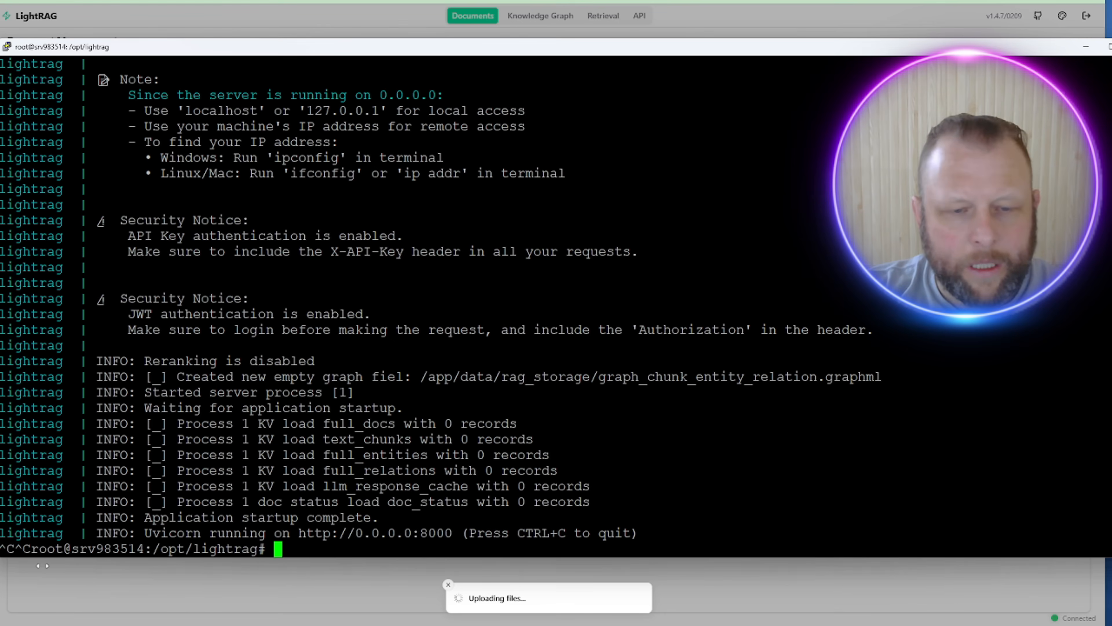
double_click(557, 477)
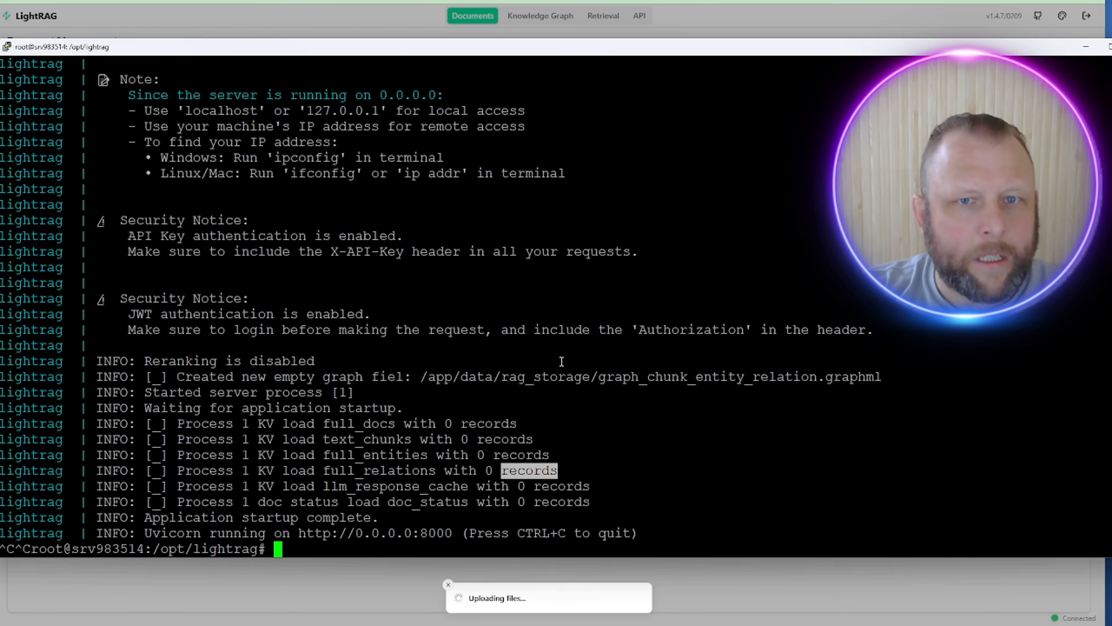
drag(727, 52, 694, 68)
key(Up)
key(Up)
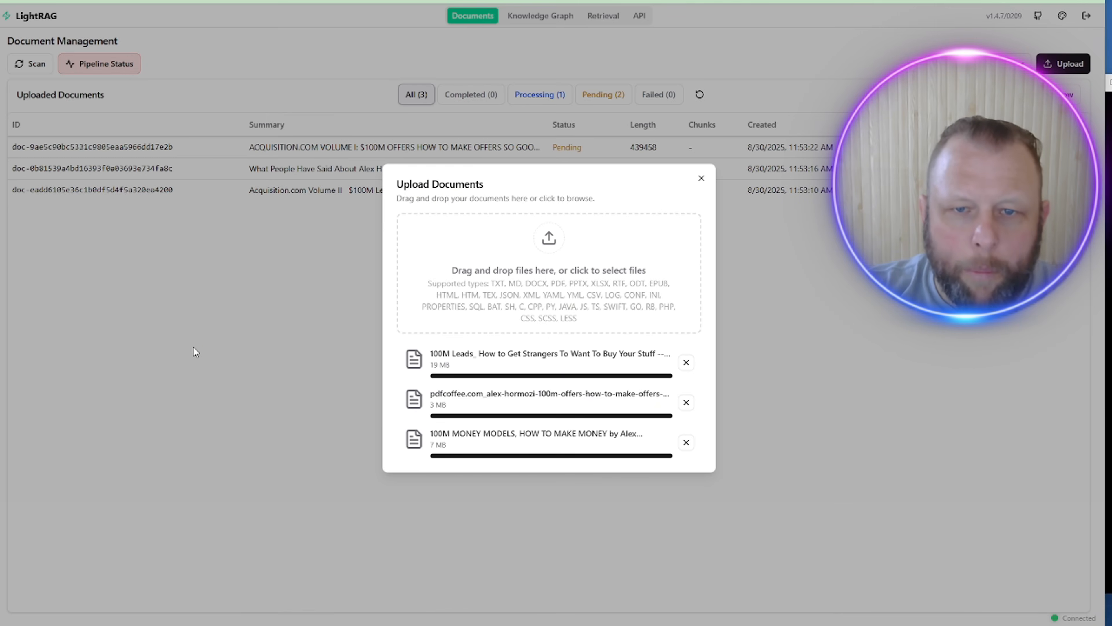
click(193, 347)
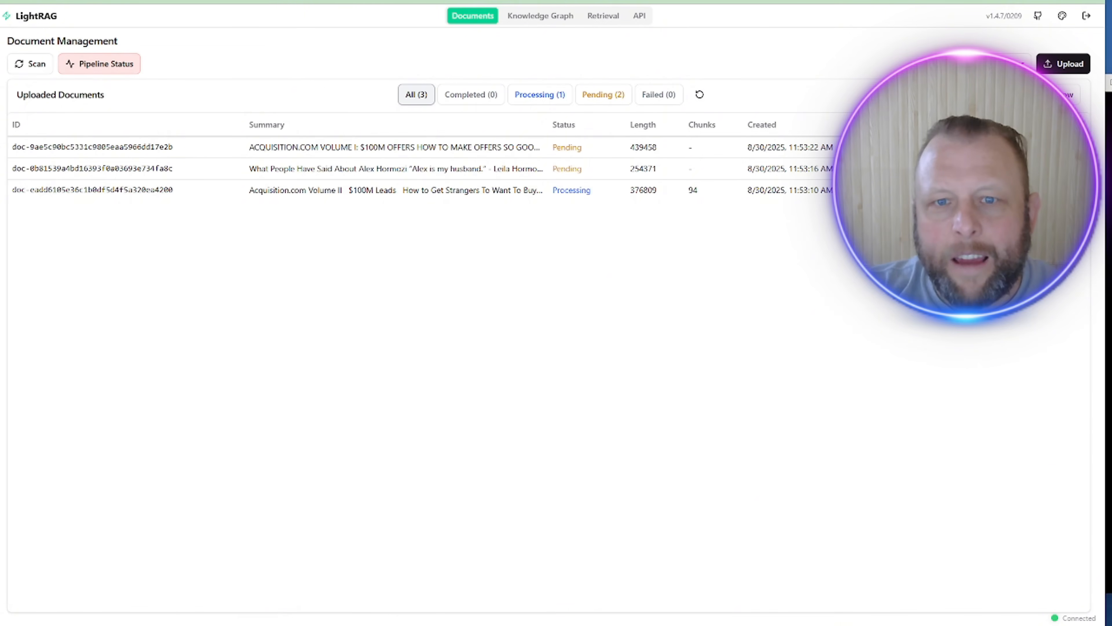
Step: Run docker compose logs -f to watch the books being extracted, then return to the document list
key(alt+Tab)
key(Up)
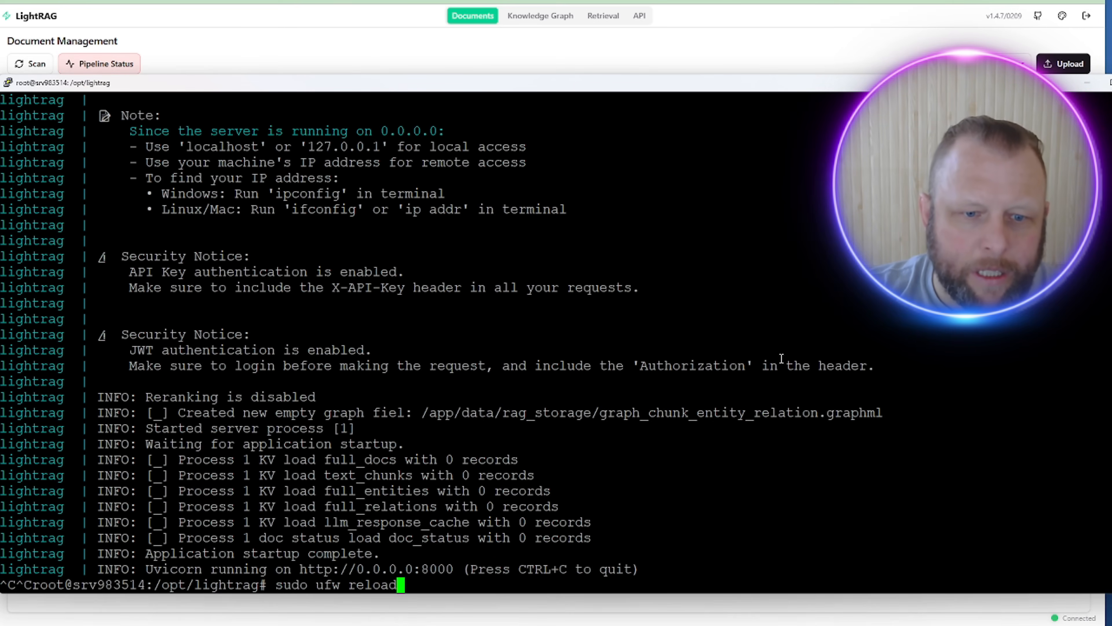
key(Up)
key(Up)
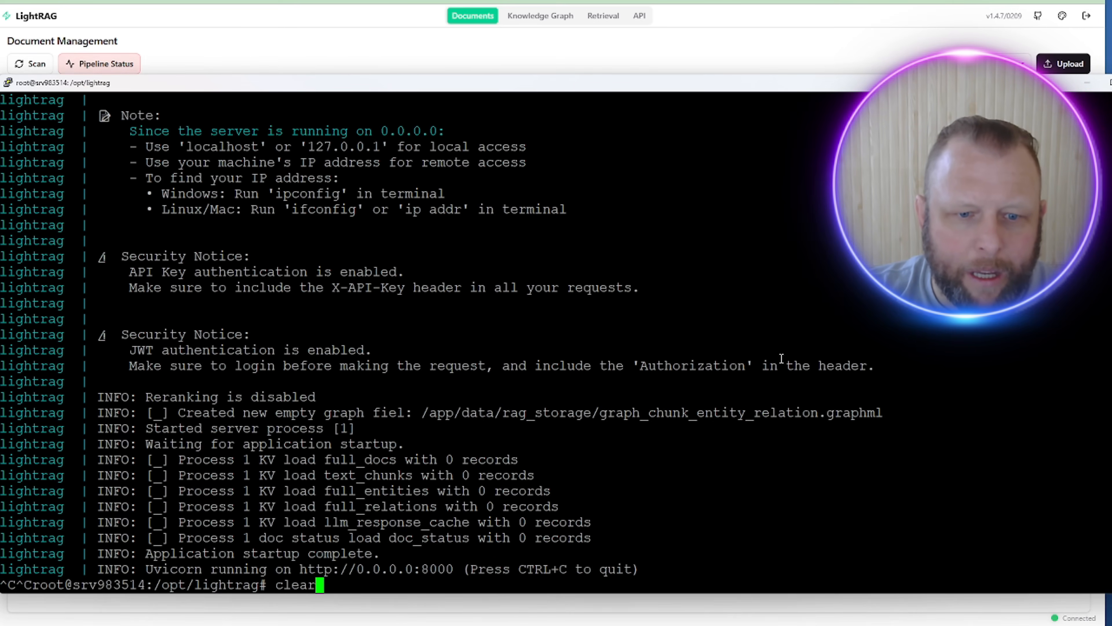
key(Up)
key(Up)
key(Up)
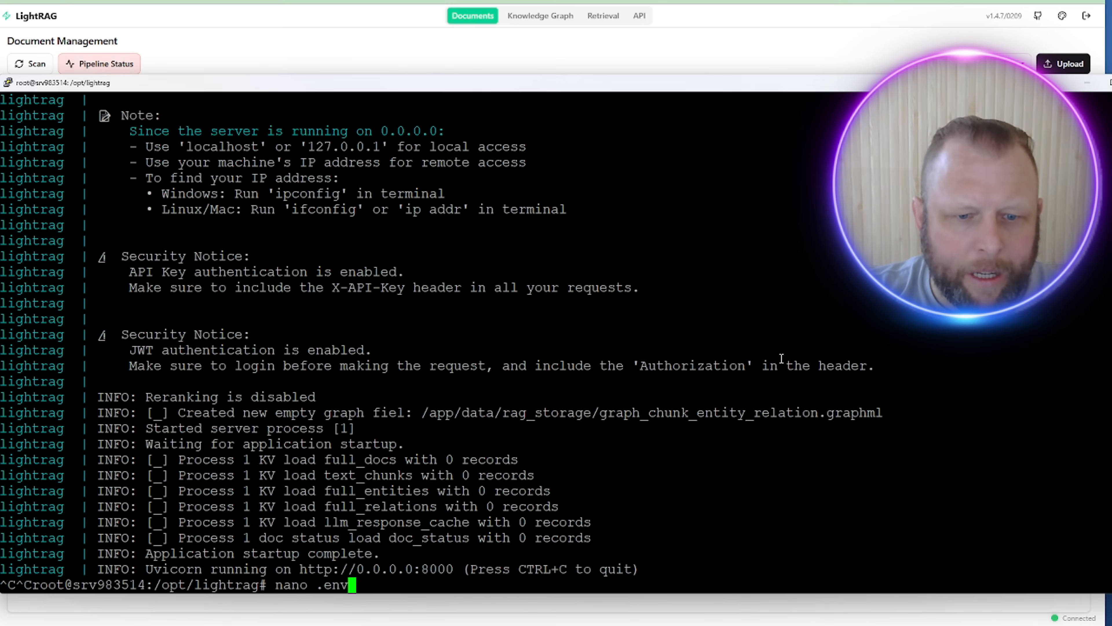
key(Up)
key(Down)
key(Down)
key(Down)
key(Down)
key(Down)
key(Down)
key(Down)
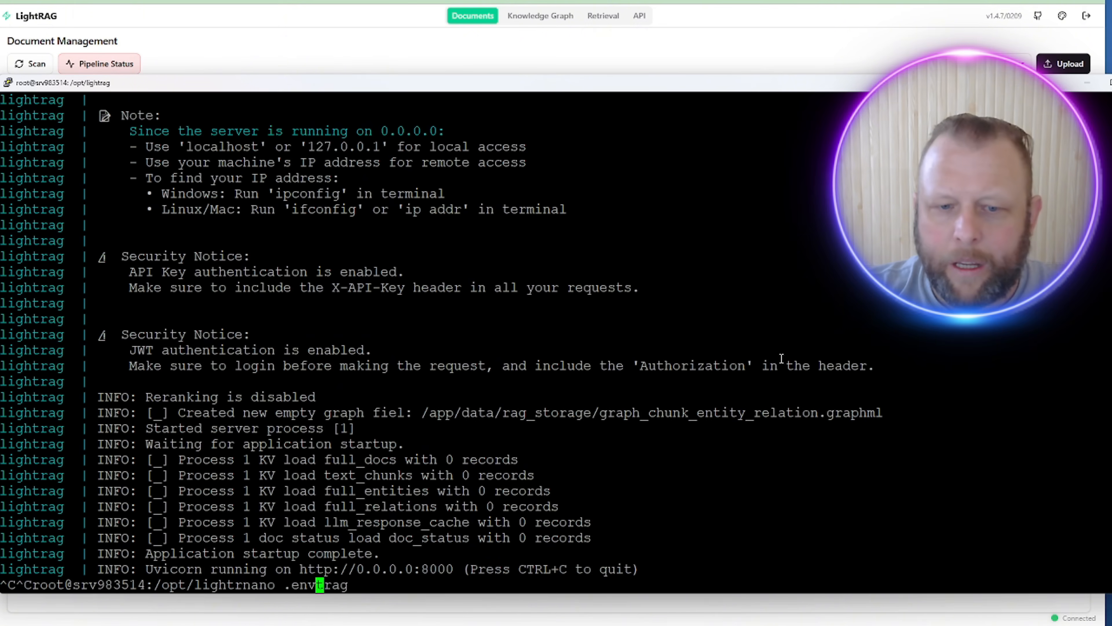
key(Up)
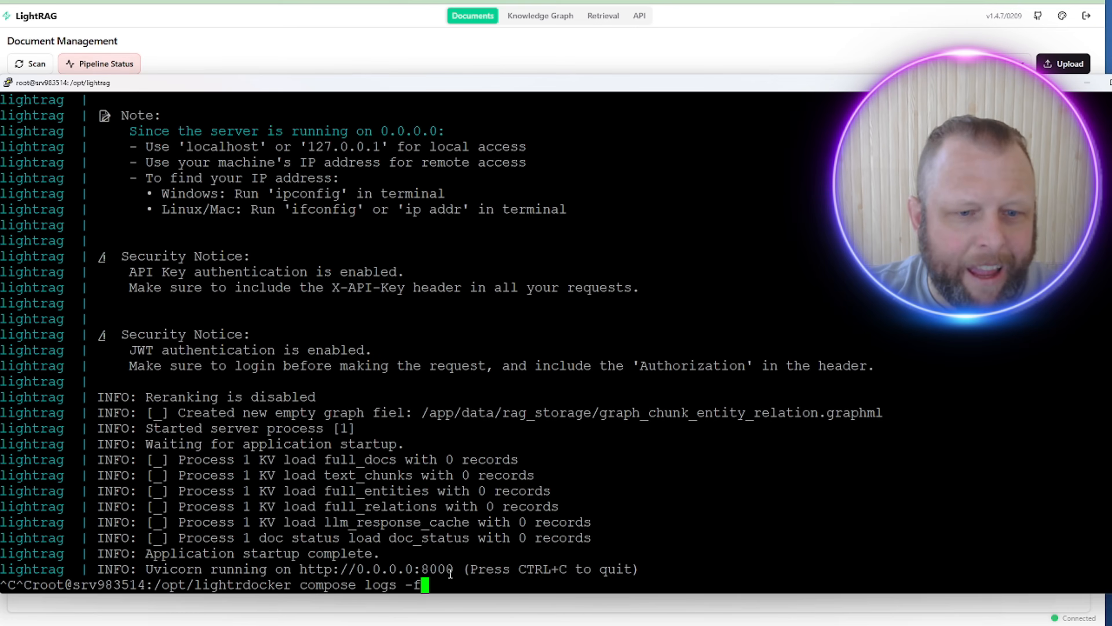
key(Return)
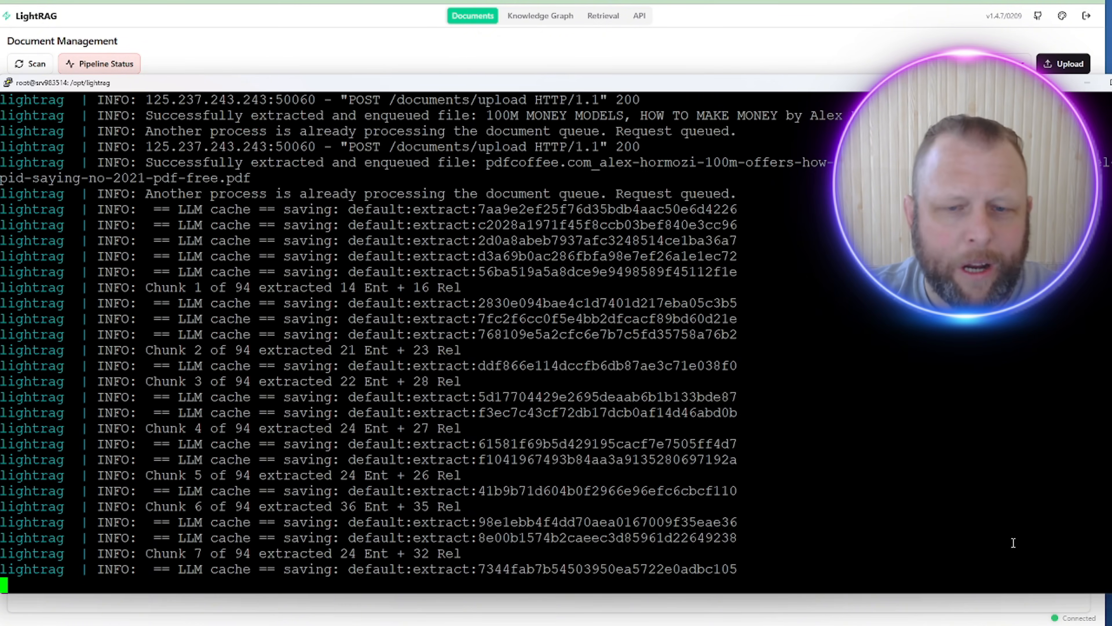
key(alt+Tab)
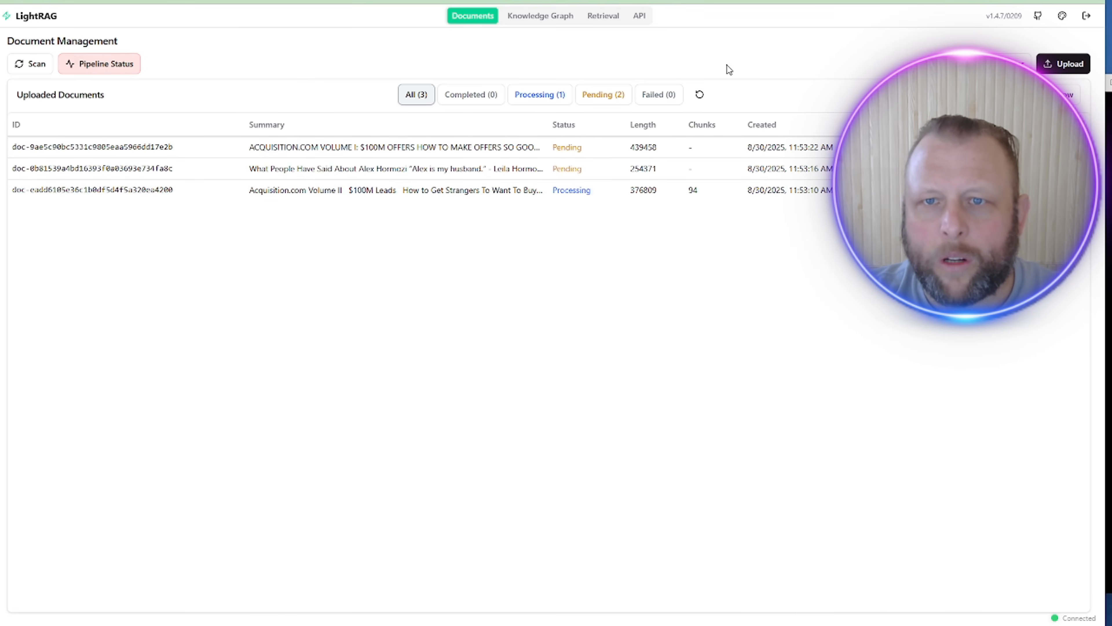
Step: Look through The Ai Agency Mentorship's About page in Skool
click(718, 1)
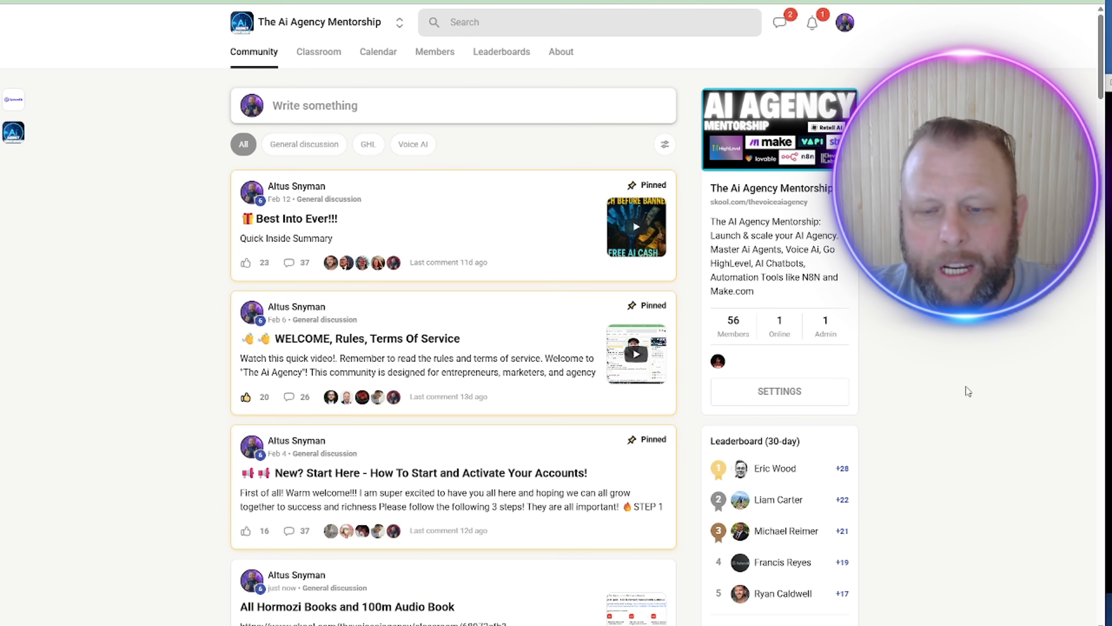
click(561, 53)
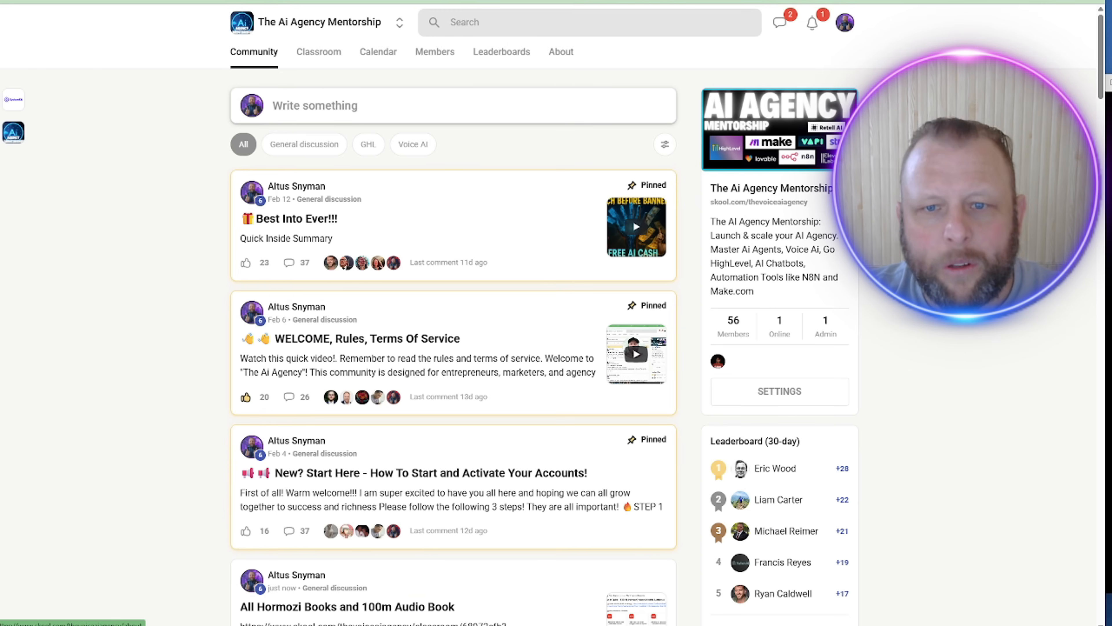
scroll(491, 398, down, 8)
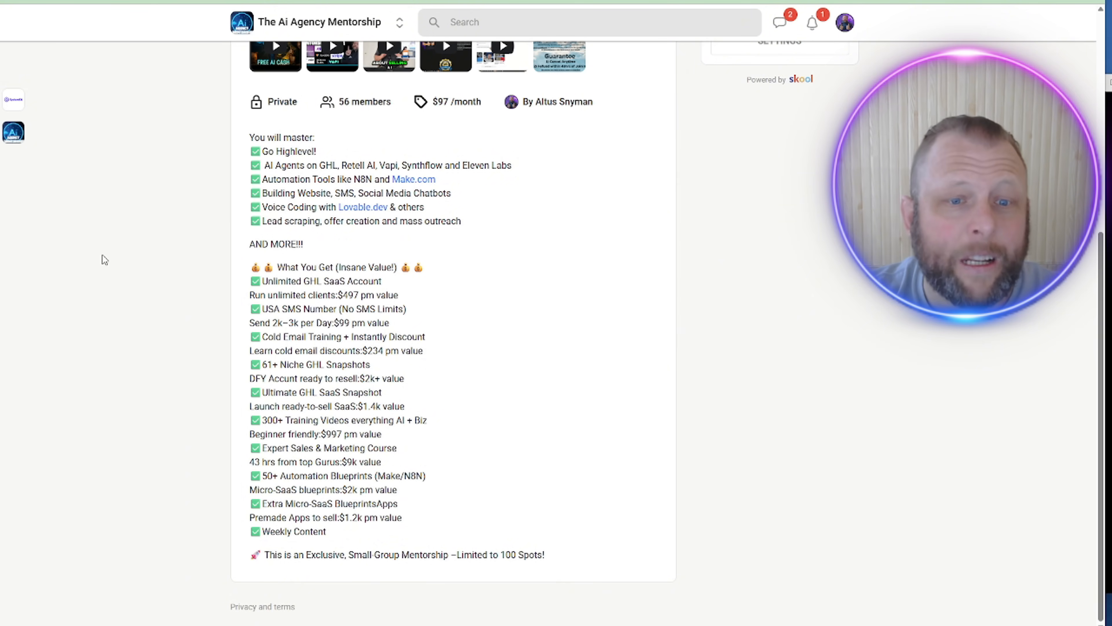
scroll(664, 247, up, 8)
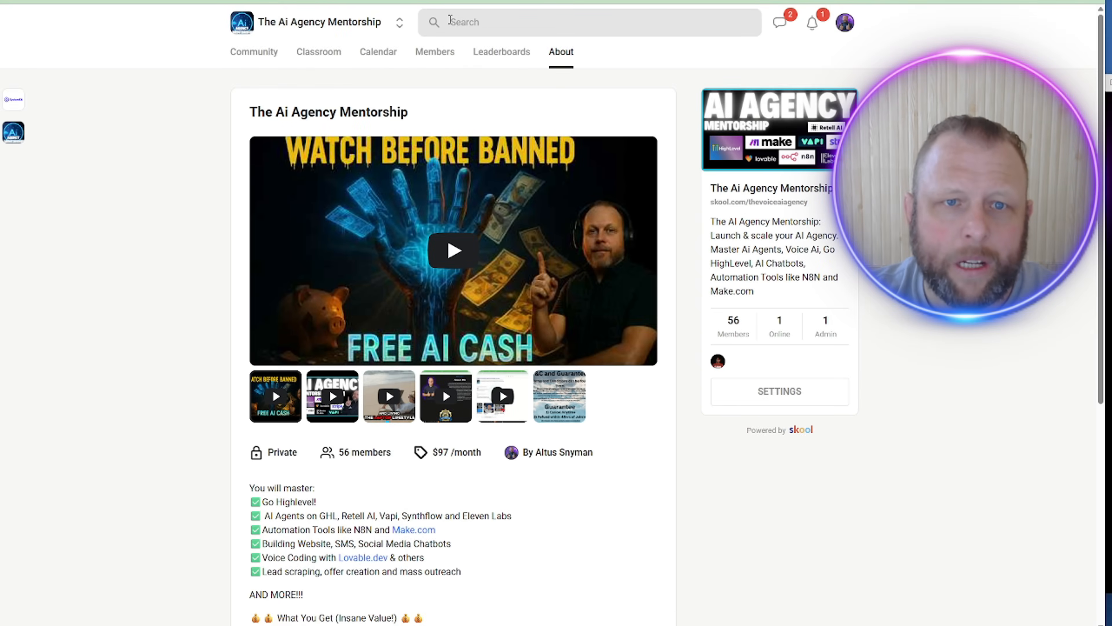
Step: Browse the Classroom's course cards, then open the joined-communities switcher
click(319, 52)
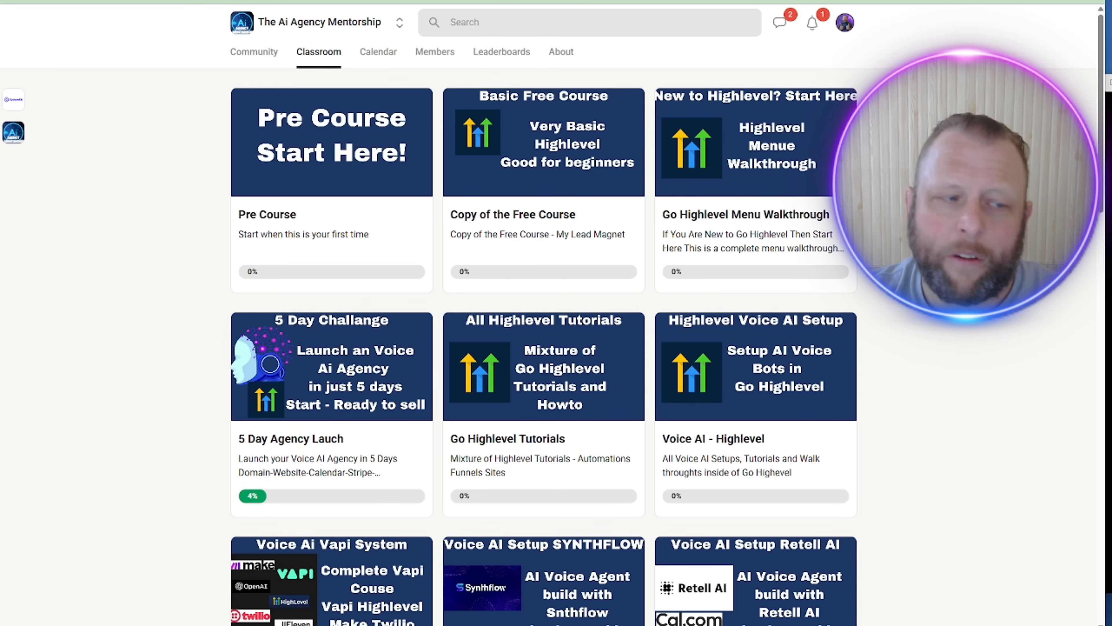
scroll(397, 219, down, 6)
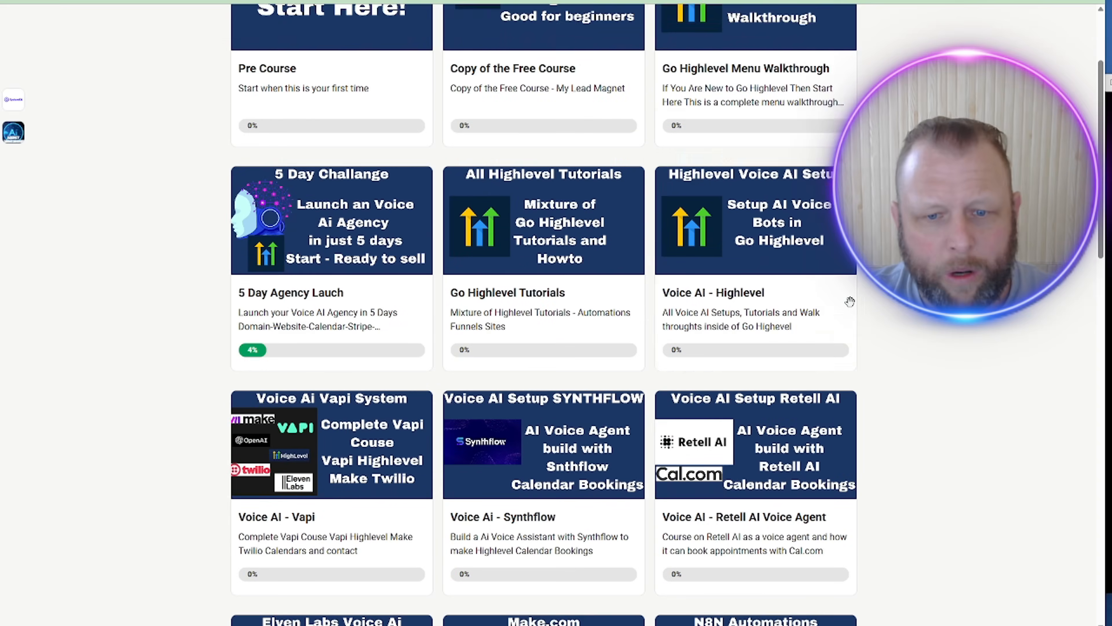
scroll(874, 386, down, 4)
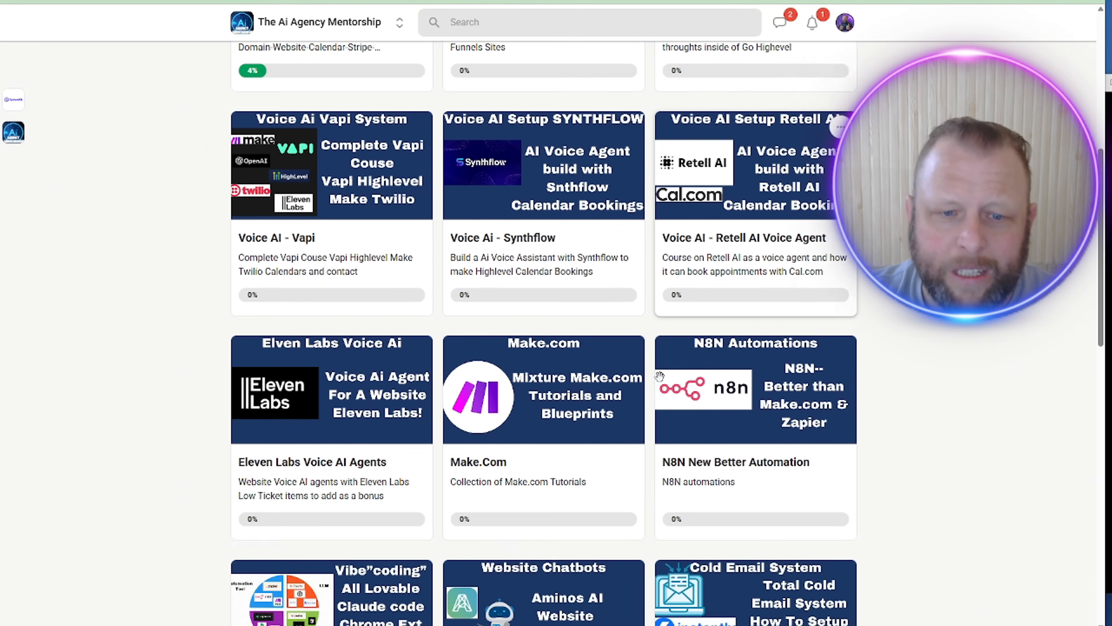
scroll(842, 306, up, 4)
scroll(842, 306, down, 3)
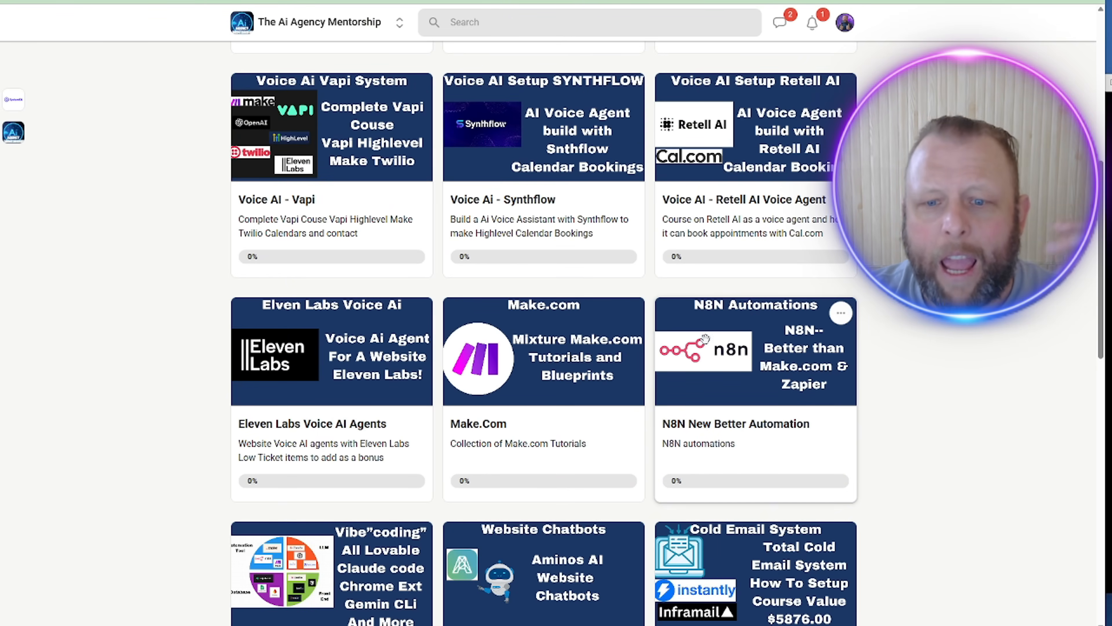
scroll(890, 450, down, 2)
scroll(862, 467, down, 1)
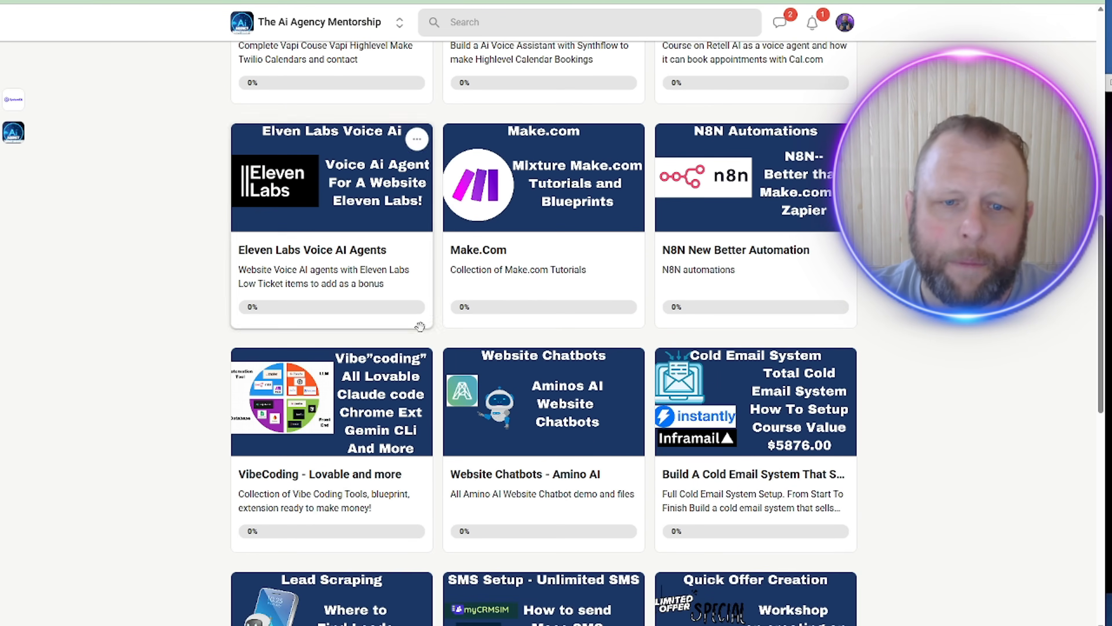
scroll(379, 374, down, 5)
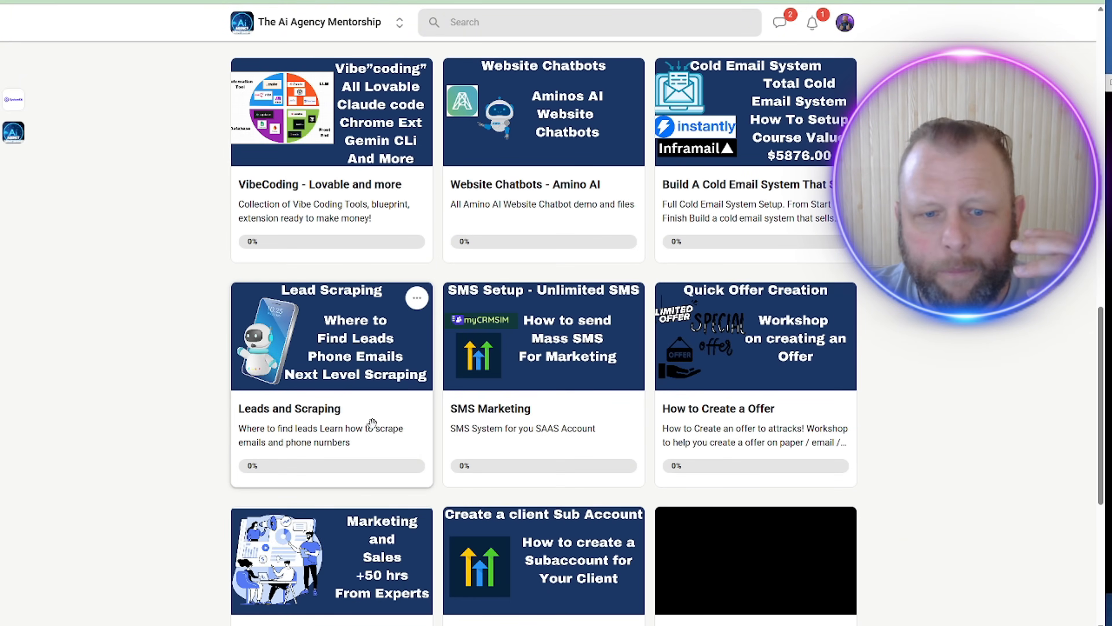
scroll(241, 368, down, 4)
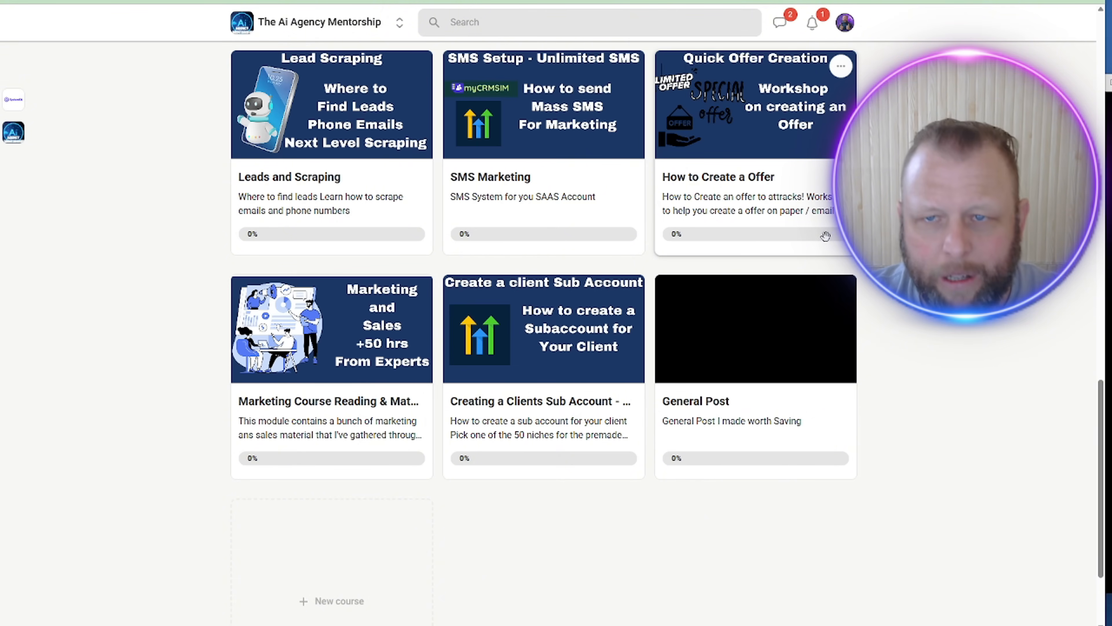
scroll(825, 236, up, 6)
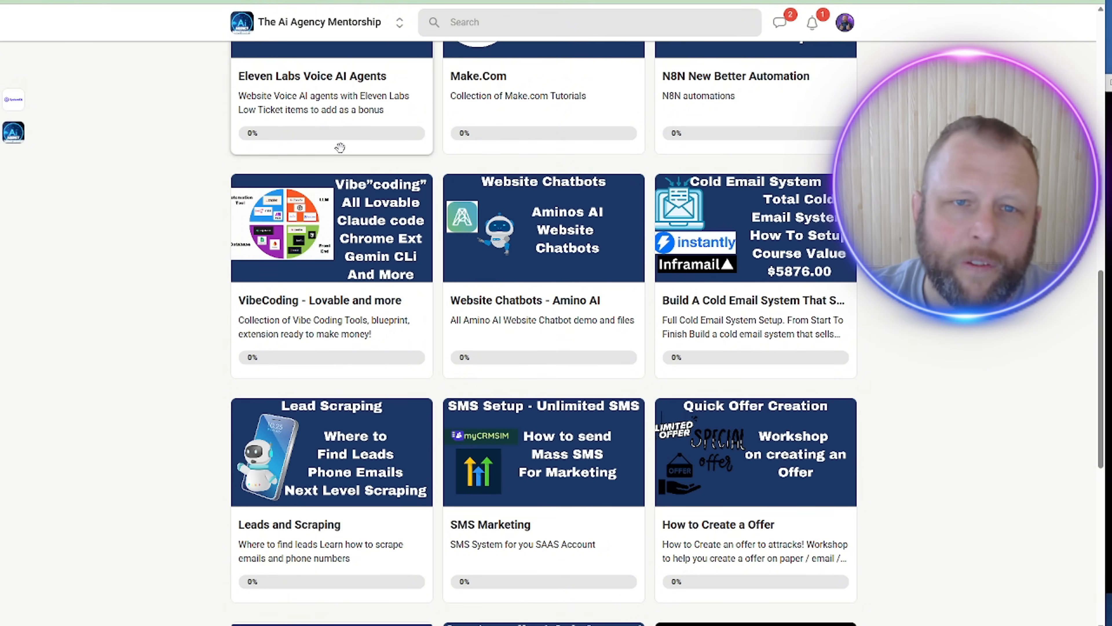
click(400, 22)
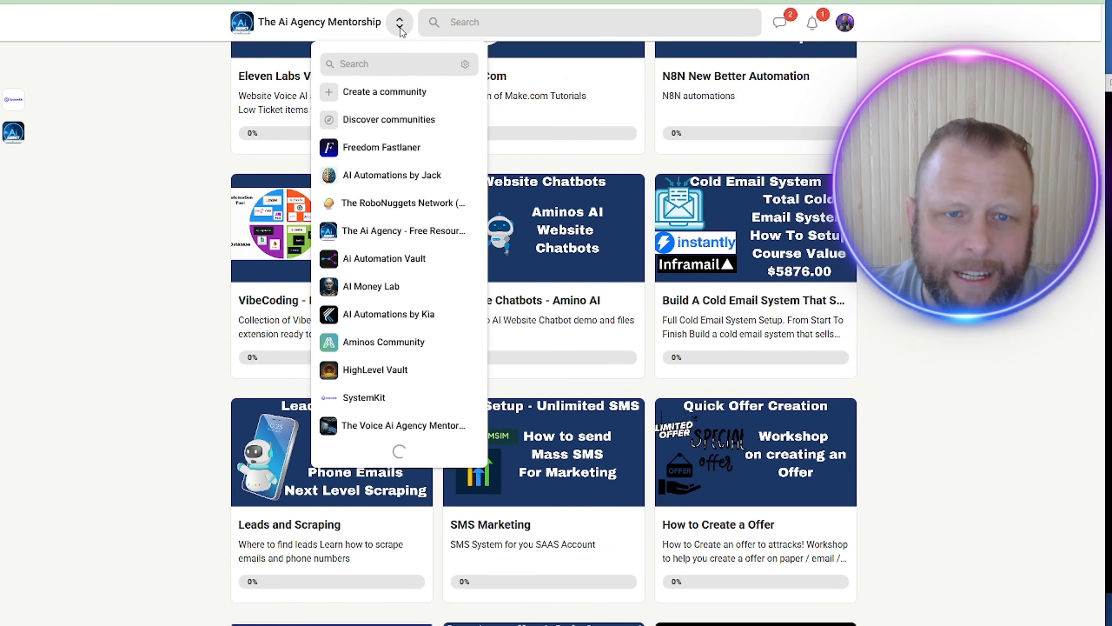
Step: Switch to The Ai Agency - Free Resources community and open its Everything You Need course
click(401, 243)
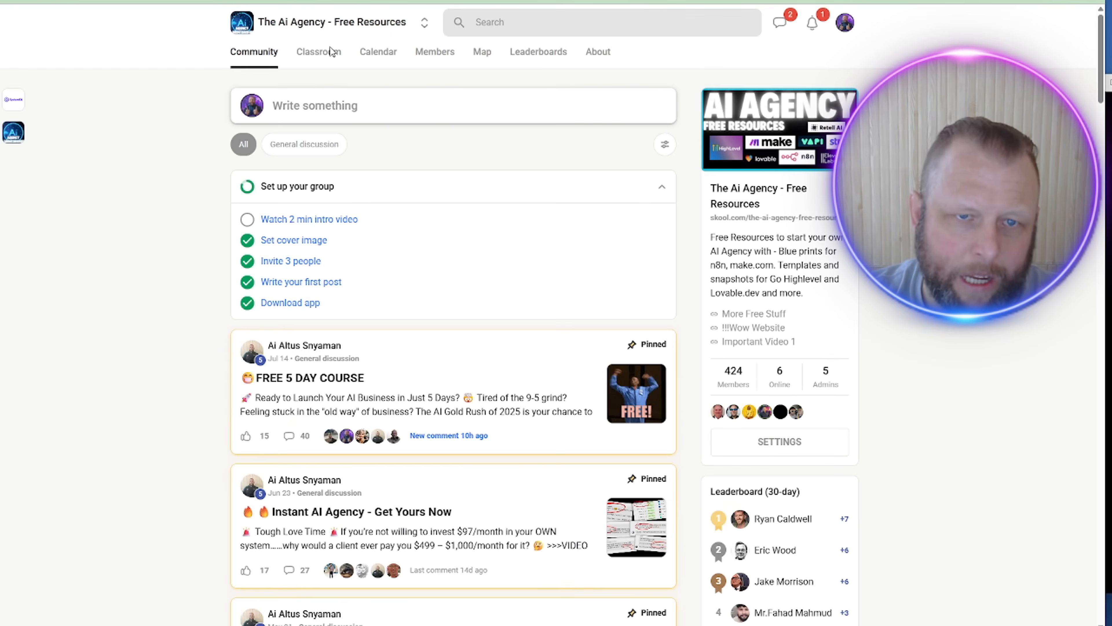
scroll(561, 323, down, 6)
scroll(245, 160, up, 6)
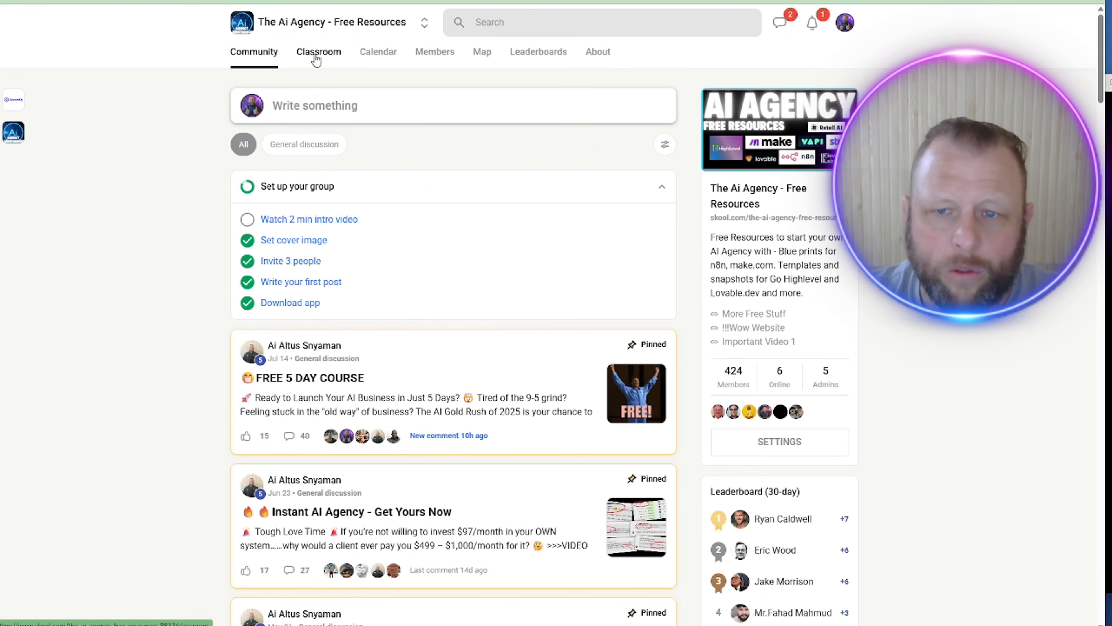
click(316, 54)
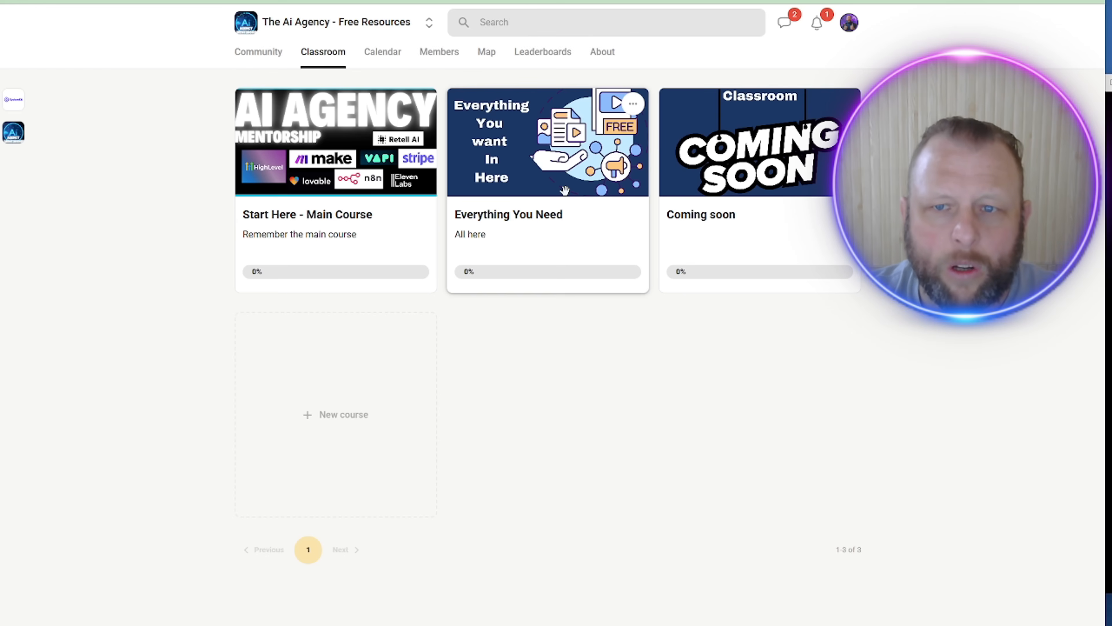
click(387, 226)
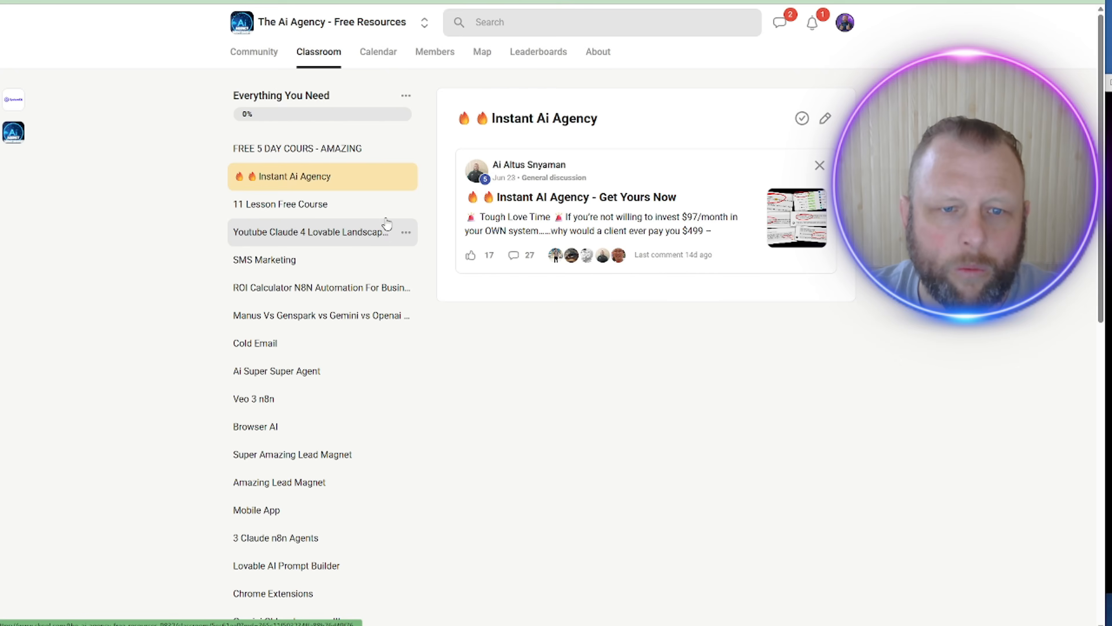
scroll(374, 219, down, 10)
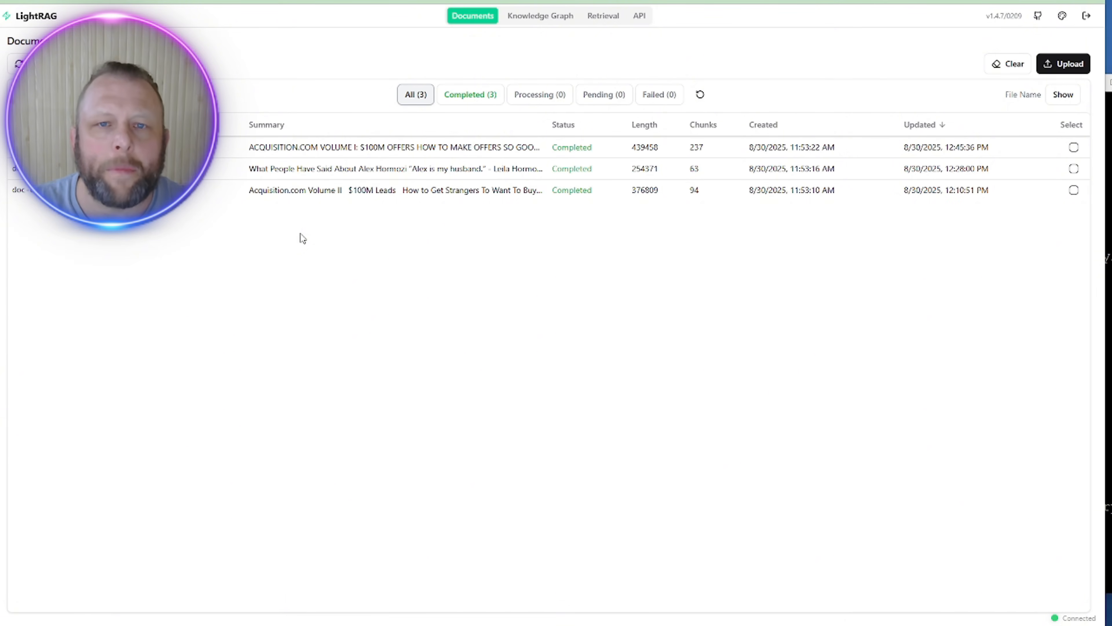
Step: View the Knowledge Graph with entities like Grand Slam Offer, Money Model and Dream Outcome
click(530, 25)
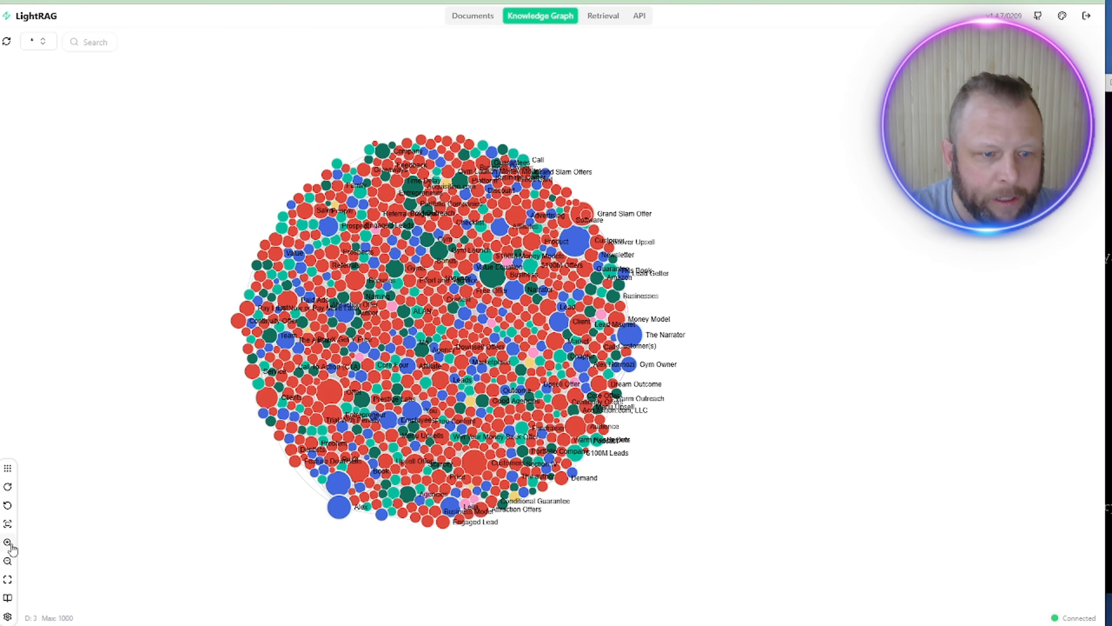
Step: Zoom the knowledge graph out, then switch it from Circular to the Circlepack layout
click(9, 562)
click(9, 562)
click(8, 543)
click(7, 544)
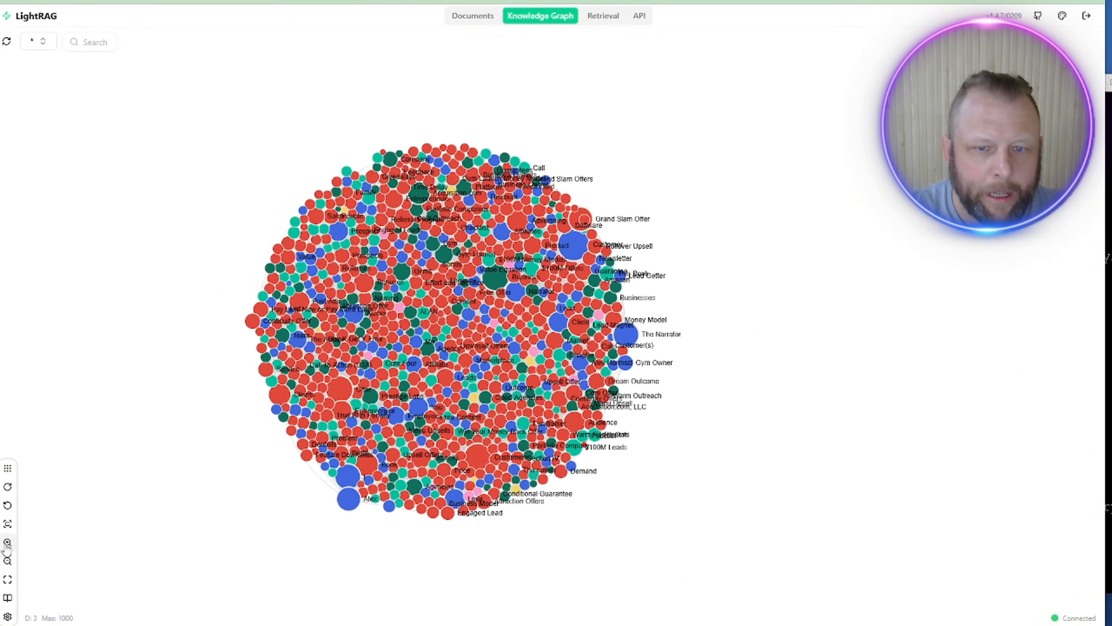
click(8, 543)
click(7, 562)
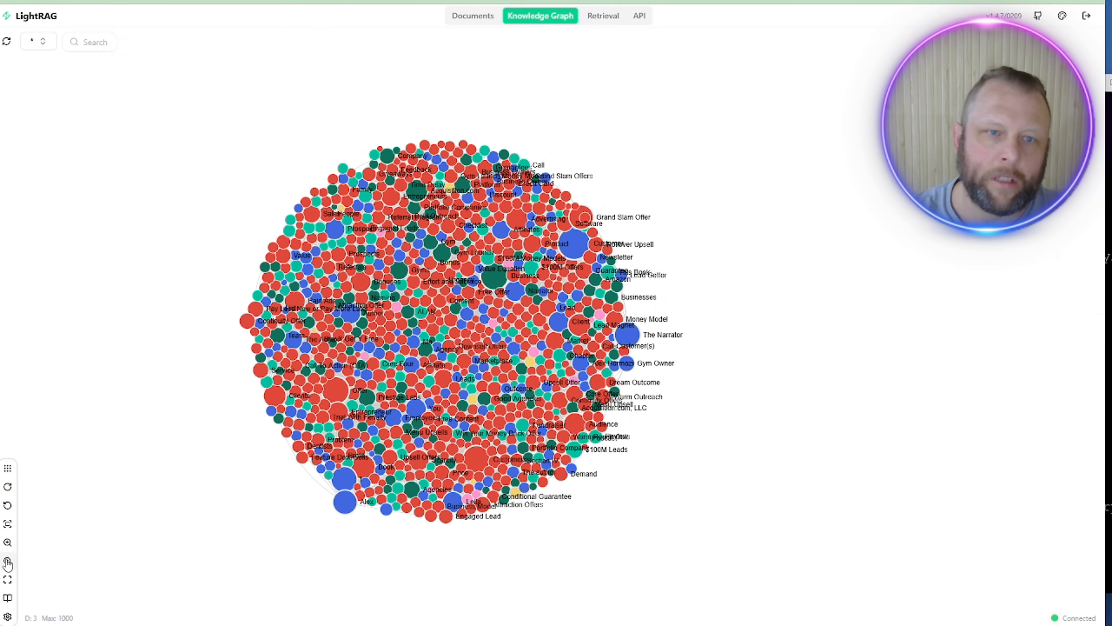
click(7, 469)
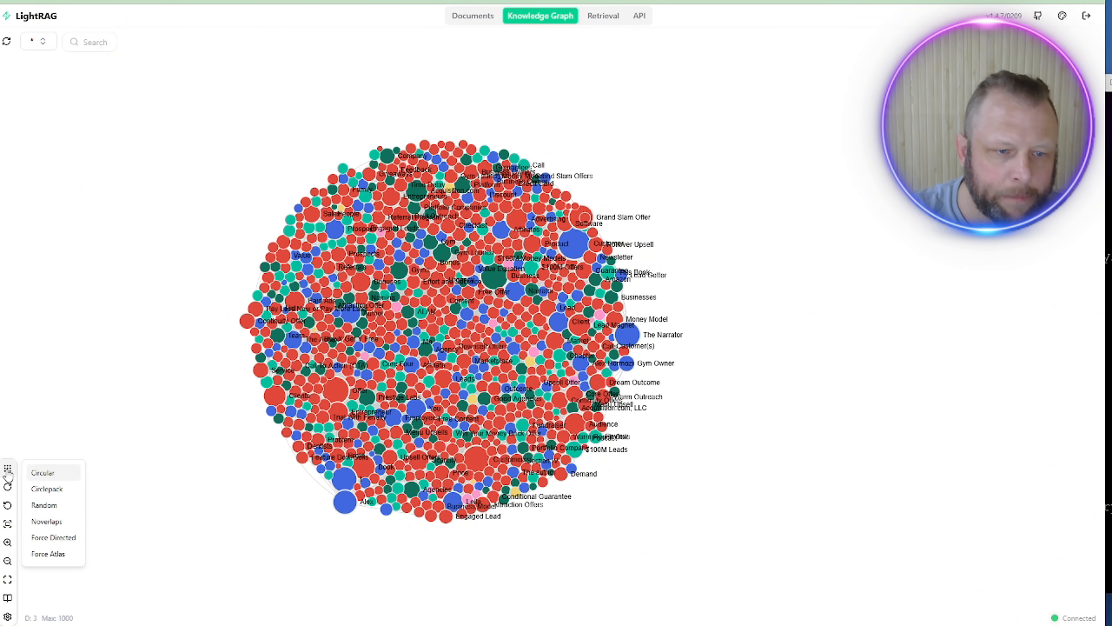
click(51, 473)
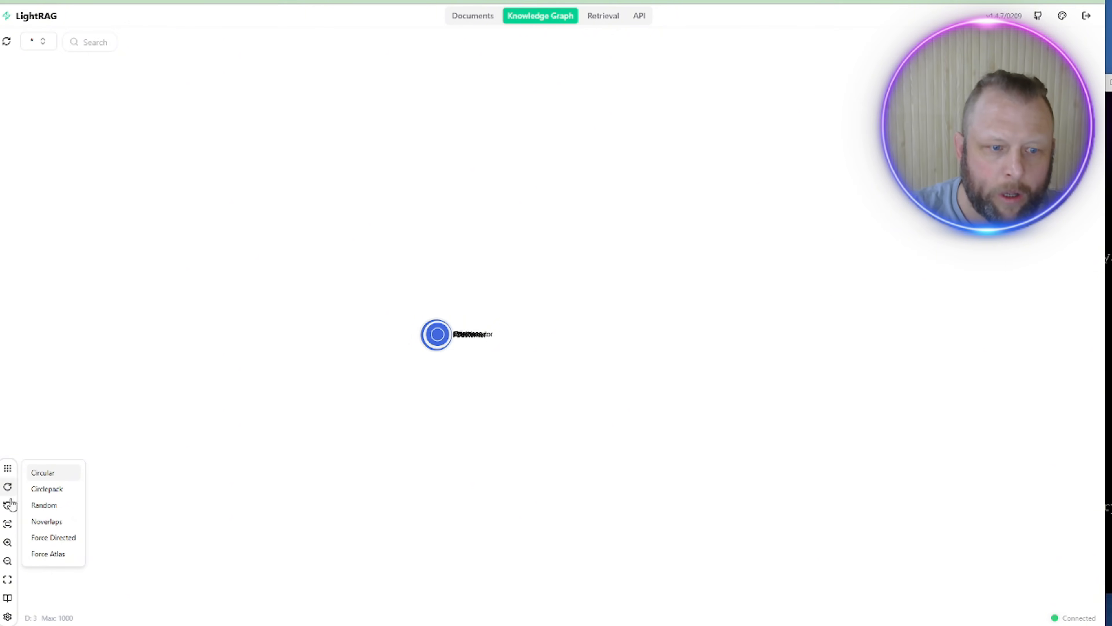
click(51, 490)
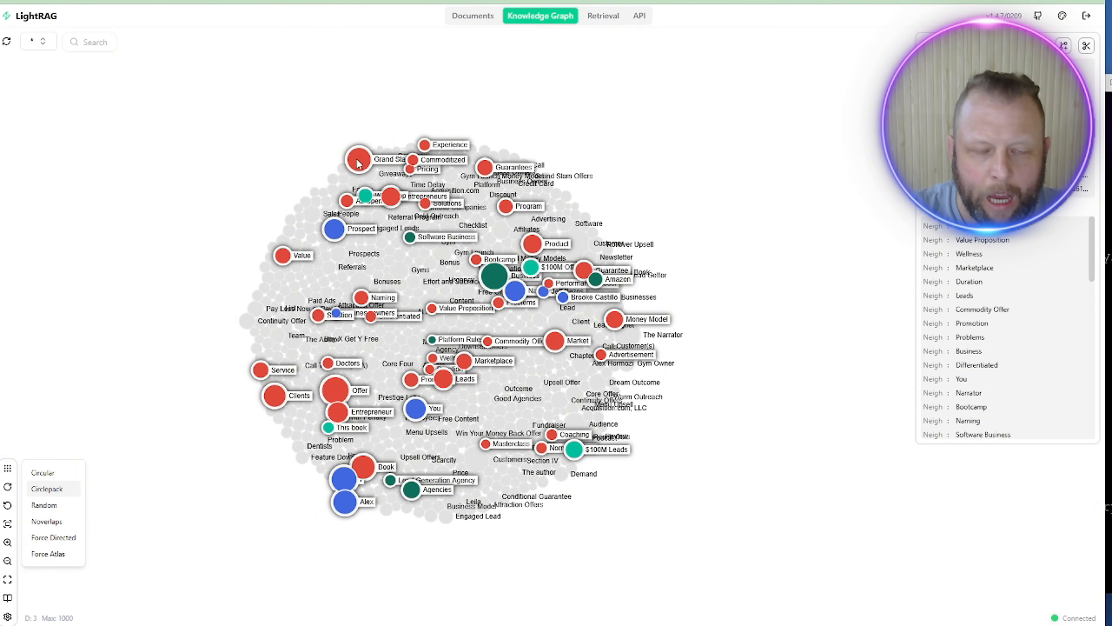
Step: Drag the Grand Slam Offer node to the upper left and the Alex node to the far left
drag(358, 163, 97, 119)
drag(303, 516, 83, 502)
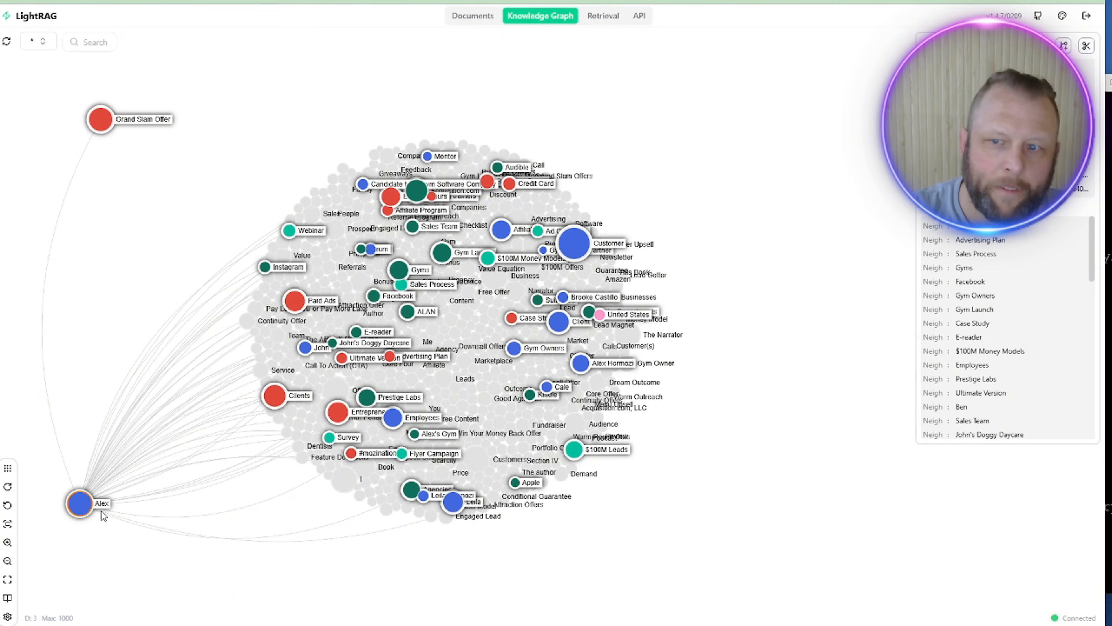
mouse_move(104, 121)
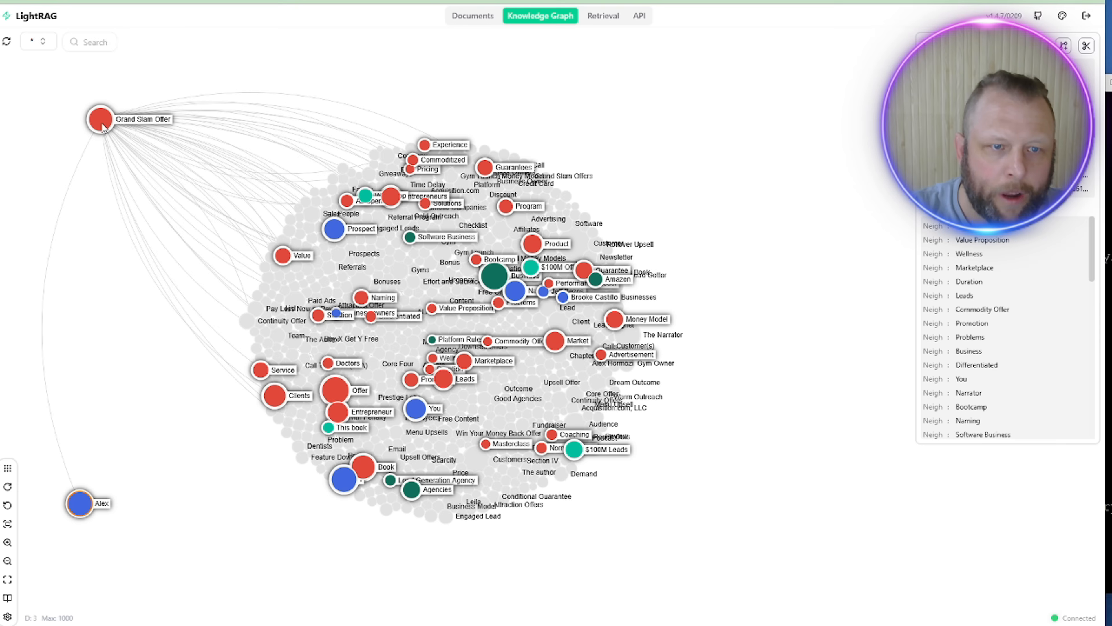
mouse_move(103, 125)
mouse_down()
mouse_move(96, 138)
mouse_move(85, 122)
mouse_up()
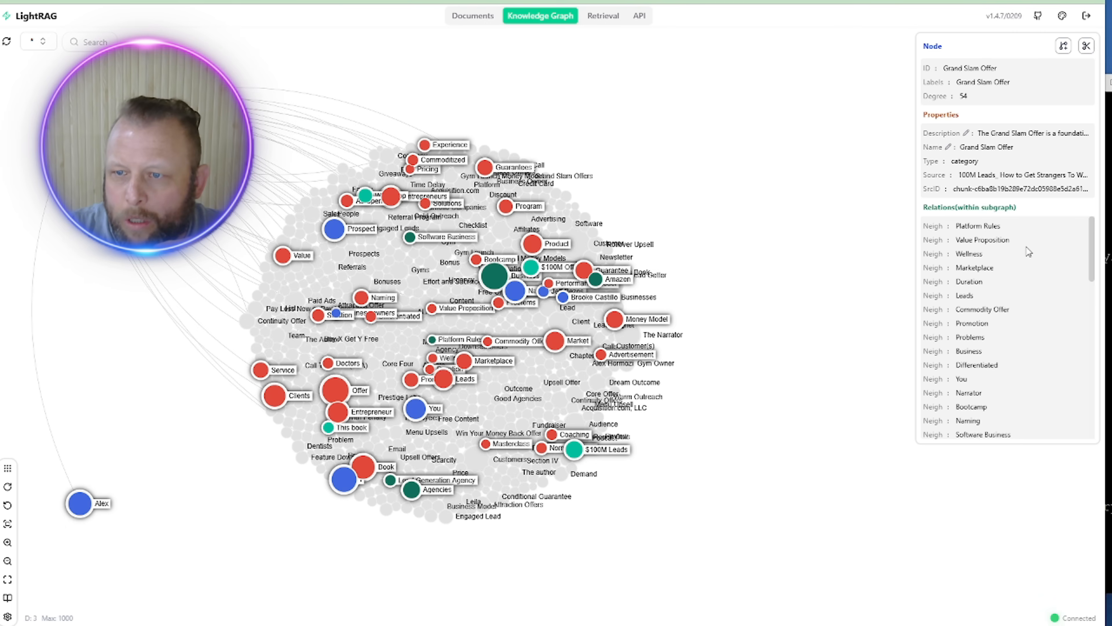
Step: Scroll through Grand Slam Offer's relations in the side panel (degree 54, source 100M Leads)
scroll(1026, 246, down, 5)
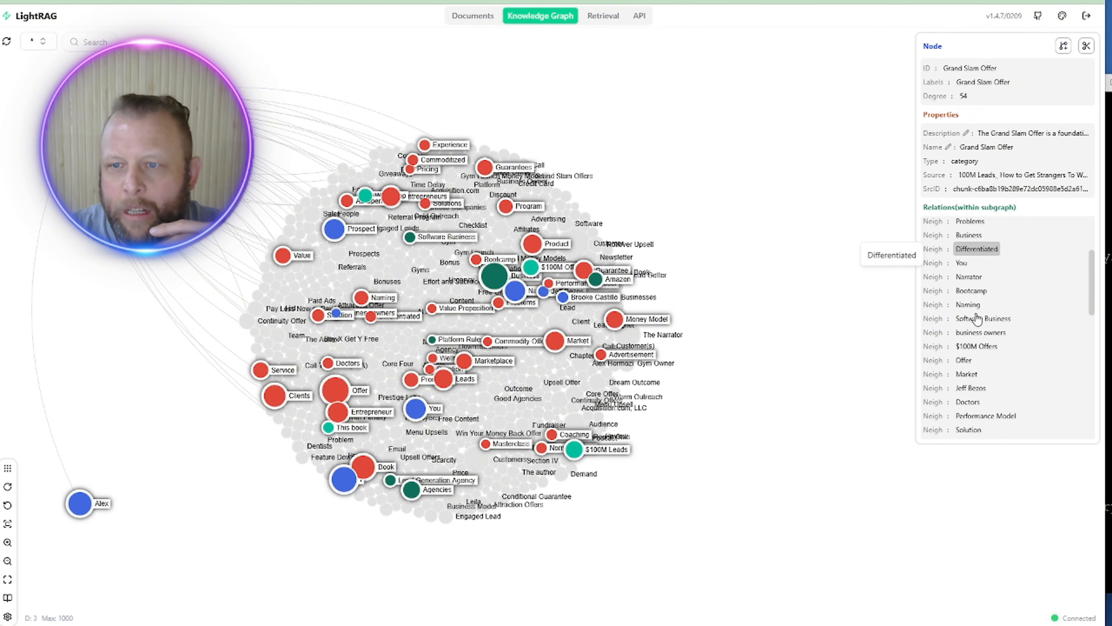
scroll(975, 323, up, 3)
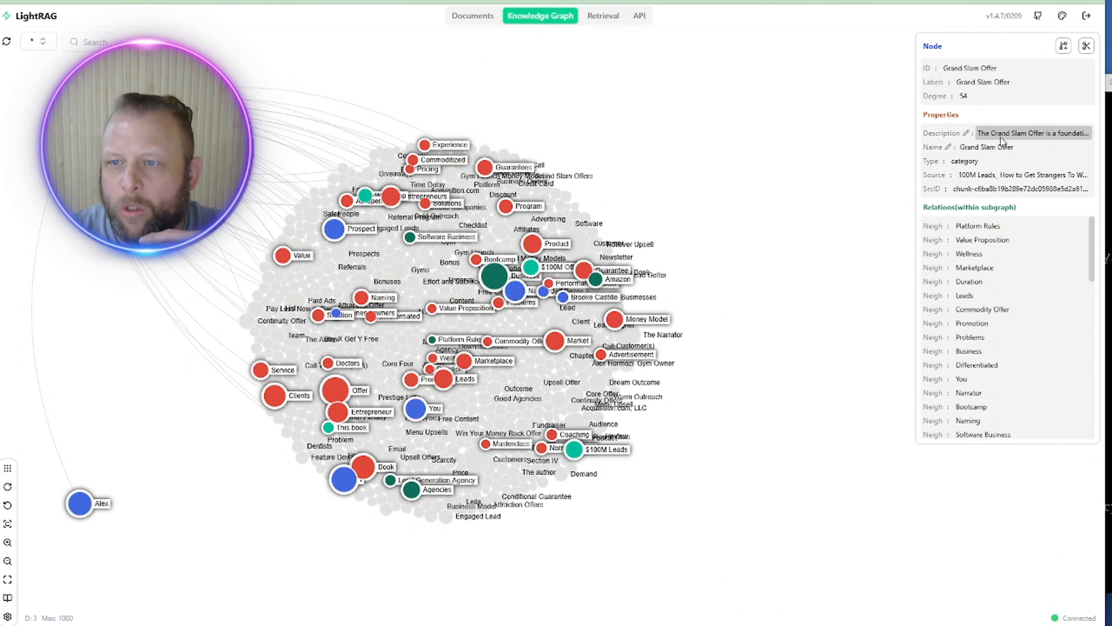
mouse_move(971, 138)
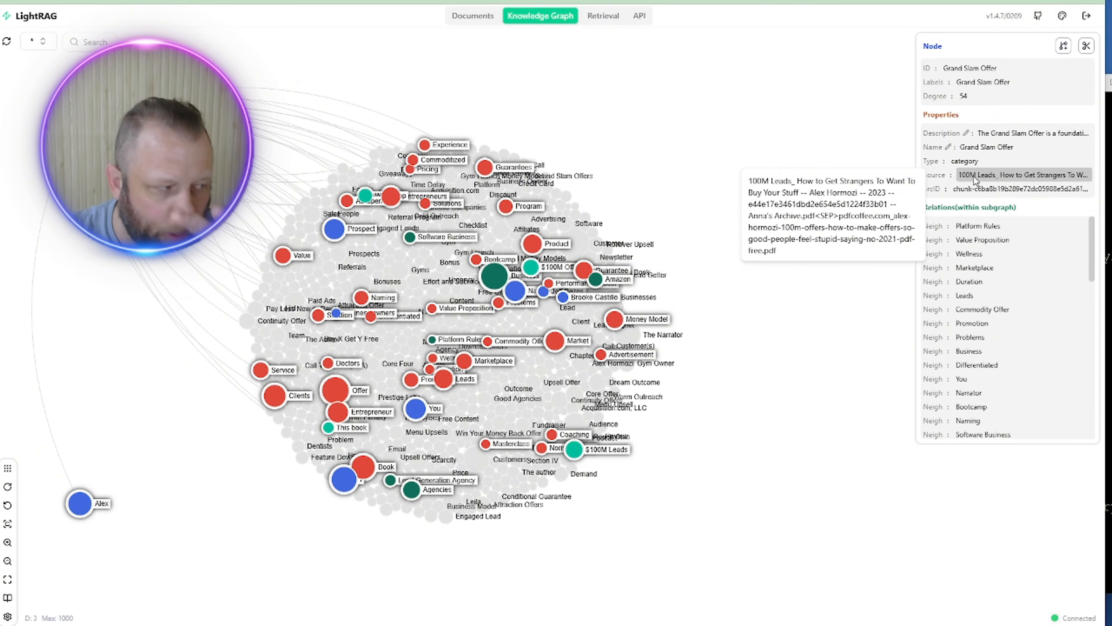
Step: In Retrieval, ask 'in what book source is the grand slam offer mentioned'
click(599, 17)
click(283, 592)
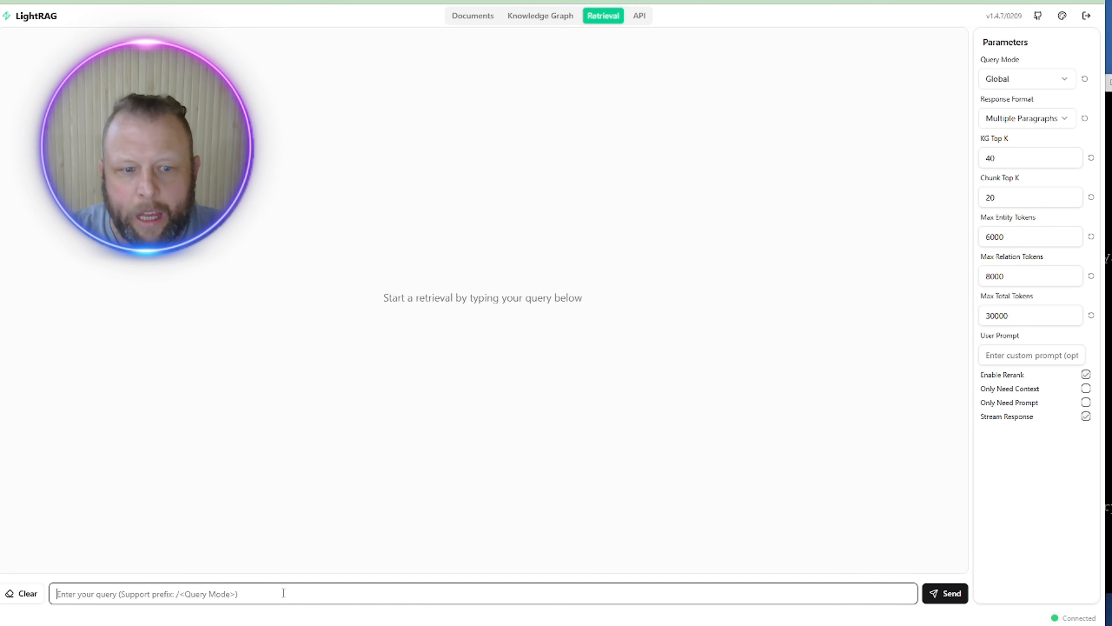
text(in what)
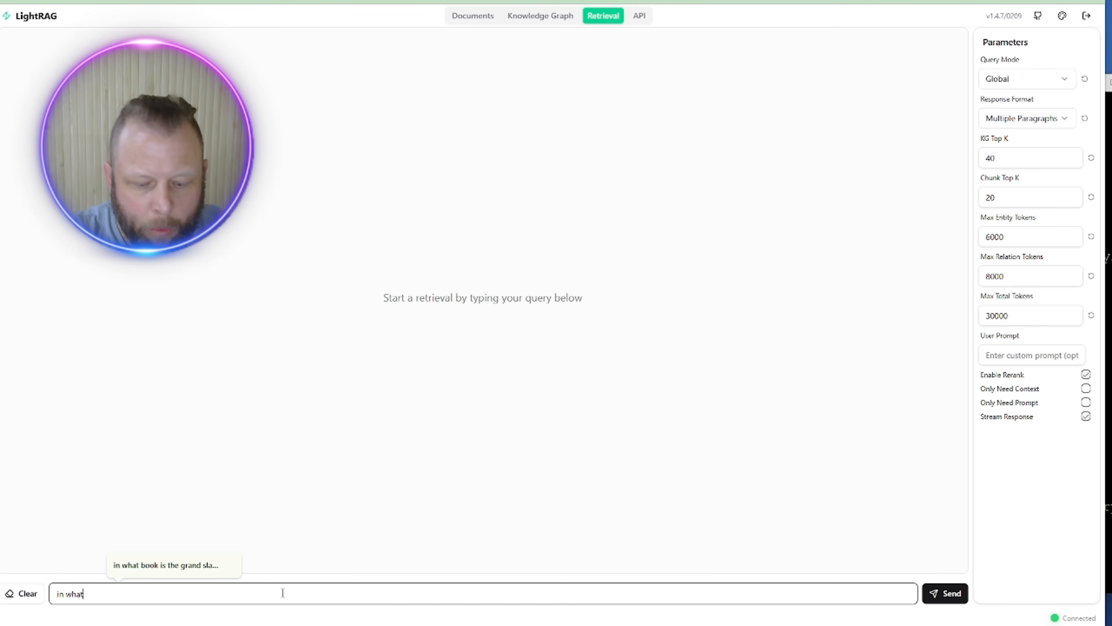
text( book s)
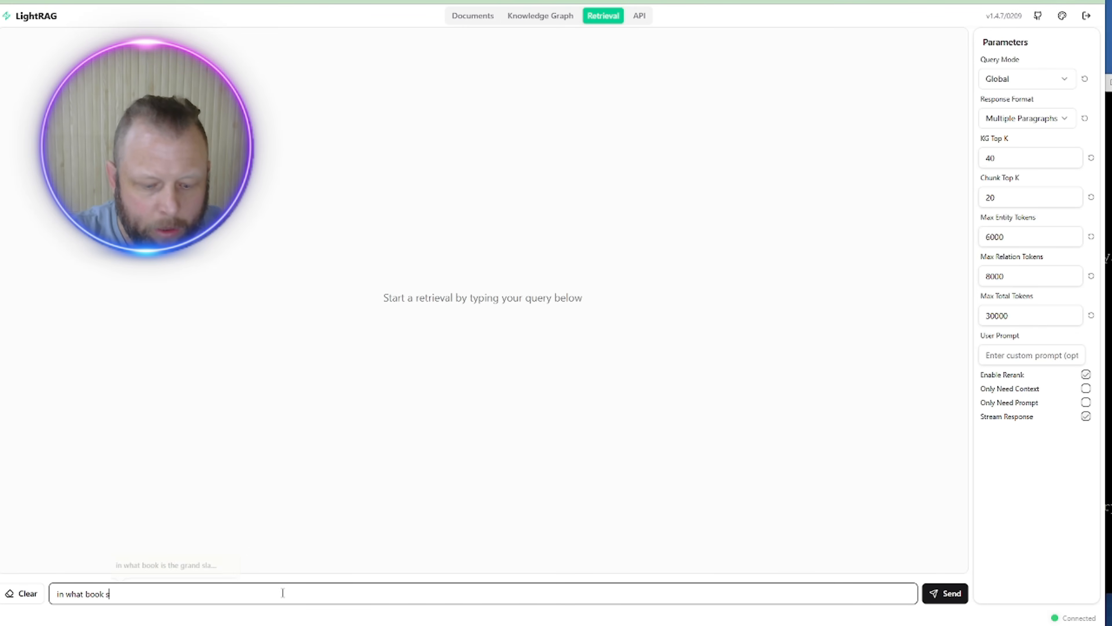
text(ource is the grand sla)
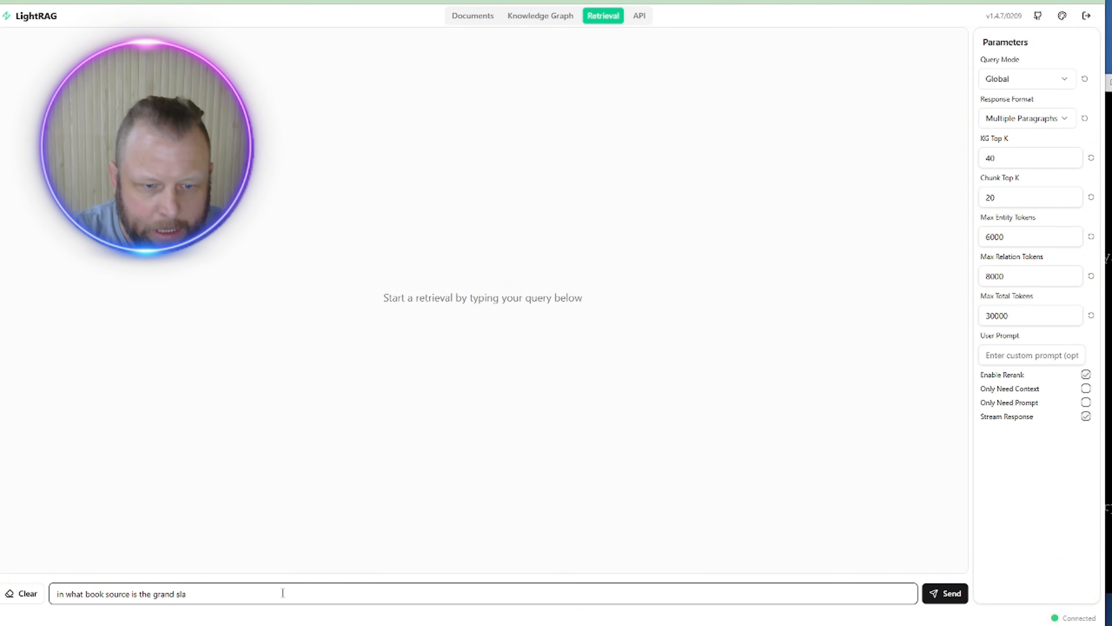
text(m offer me)
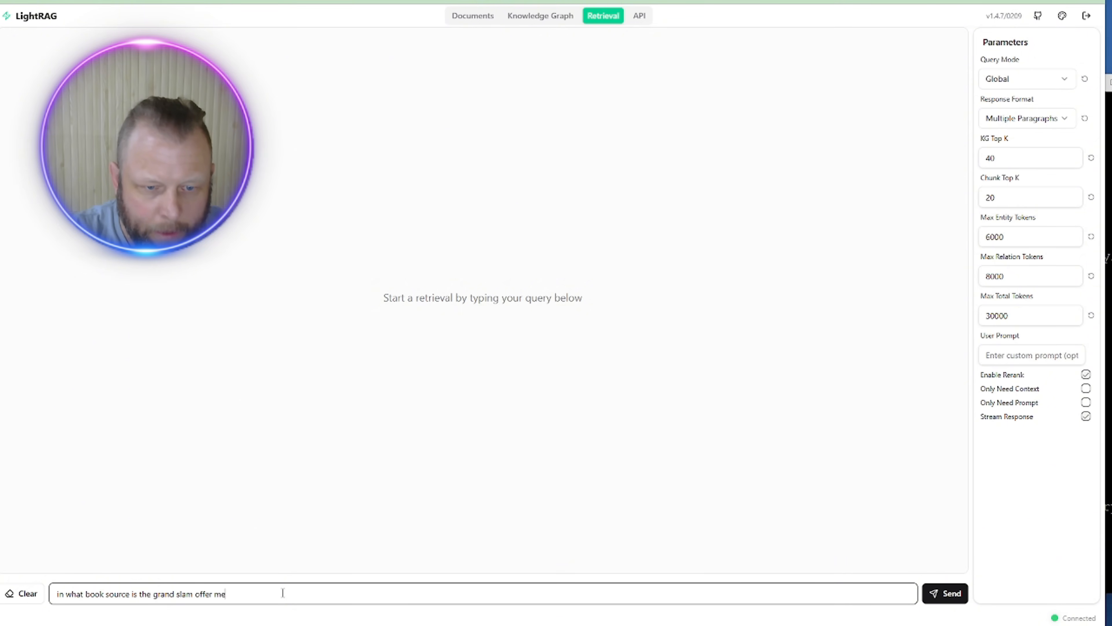
text(ntioned in)
key(Return)
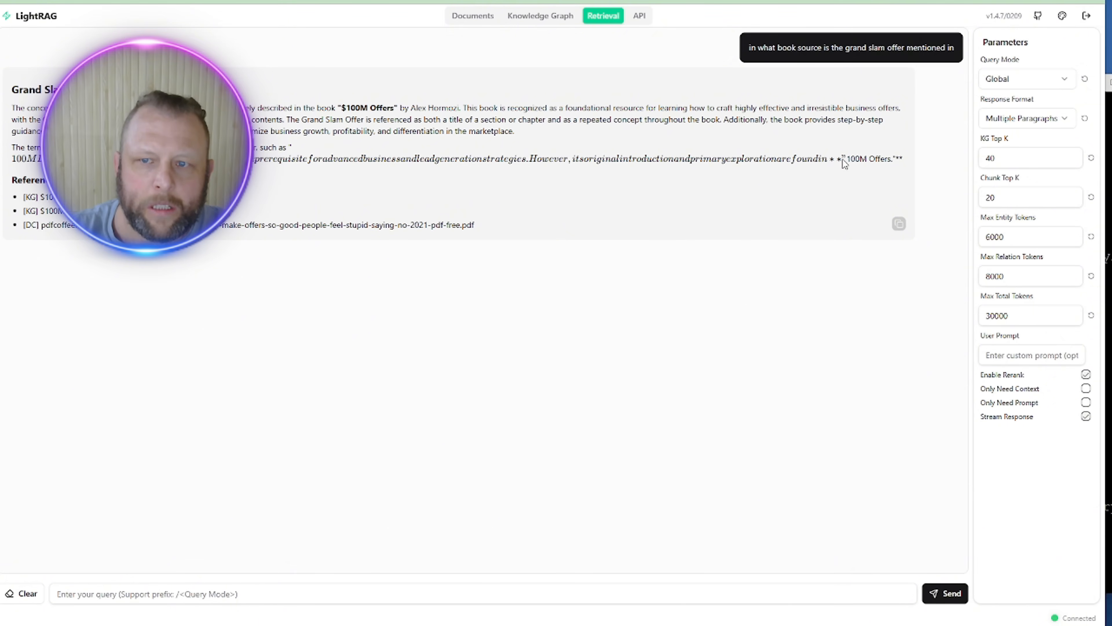
Step: Highlight the $100M Offers mention in the answer, then return to the query box
drag(827, 158, 777, 159)
triple_click(289, 158)
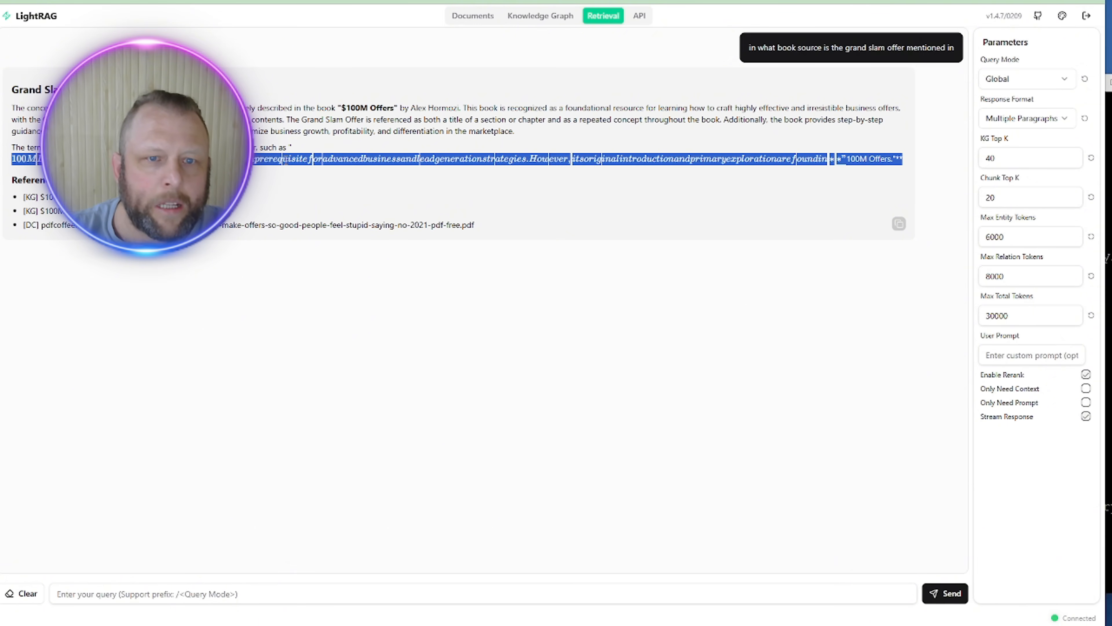
click(855, 158)
drag(851, 159, 888, 159)
key(Escape)
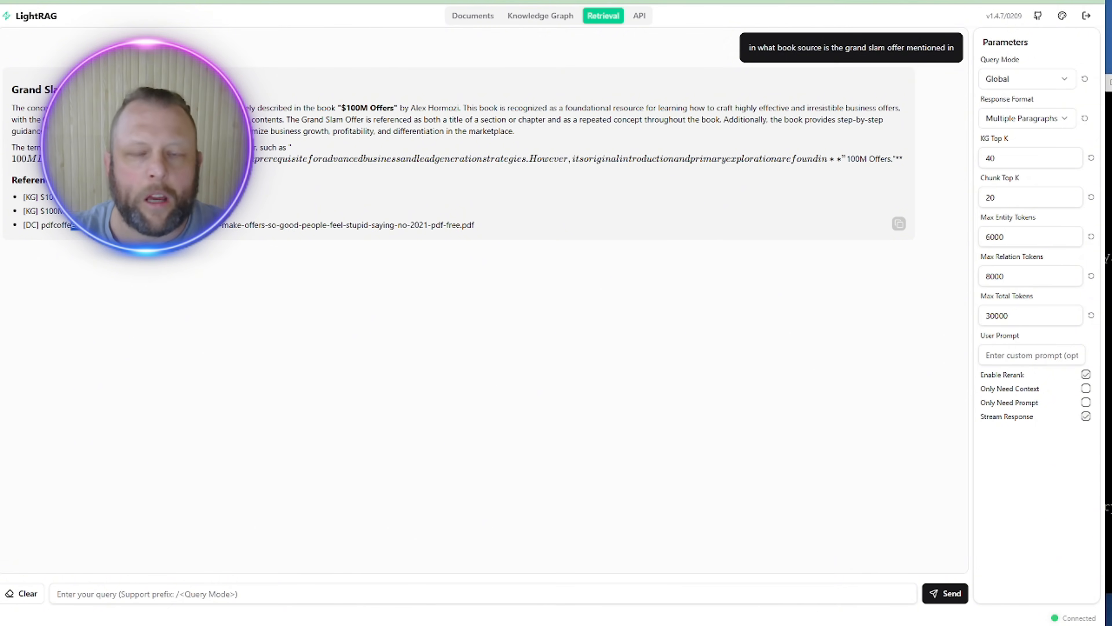
click(210, 597)
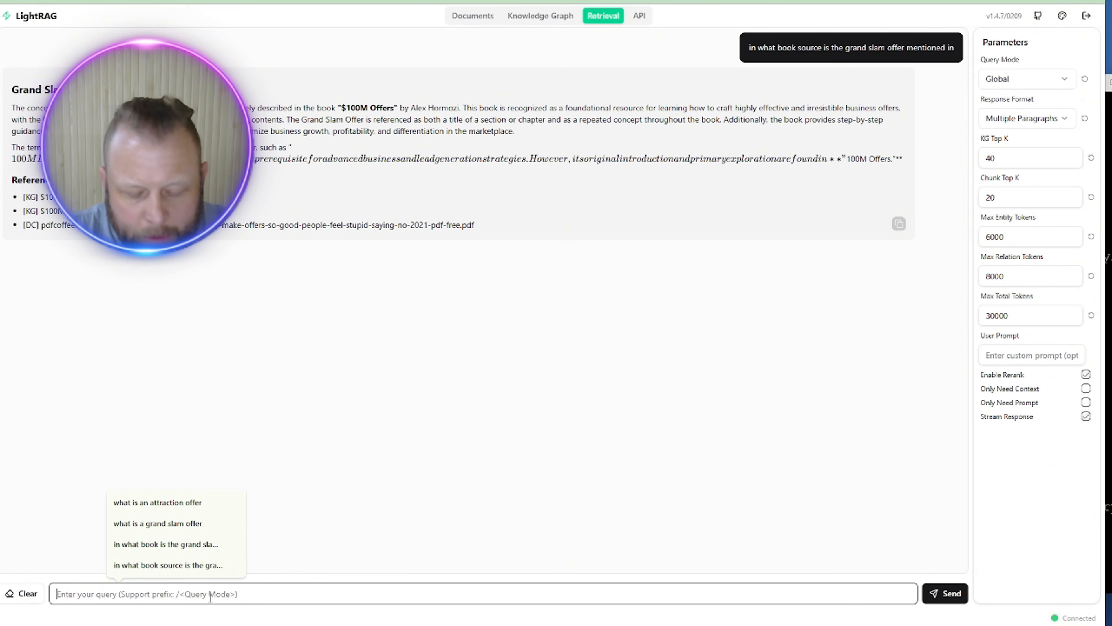
Step: Ask how the grand slam offer would be realtered to an attraction offer, correcting misspellings first
text(how wou)
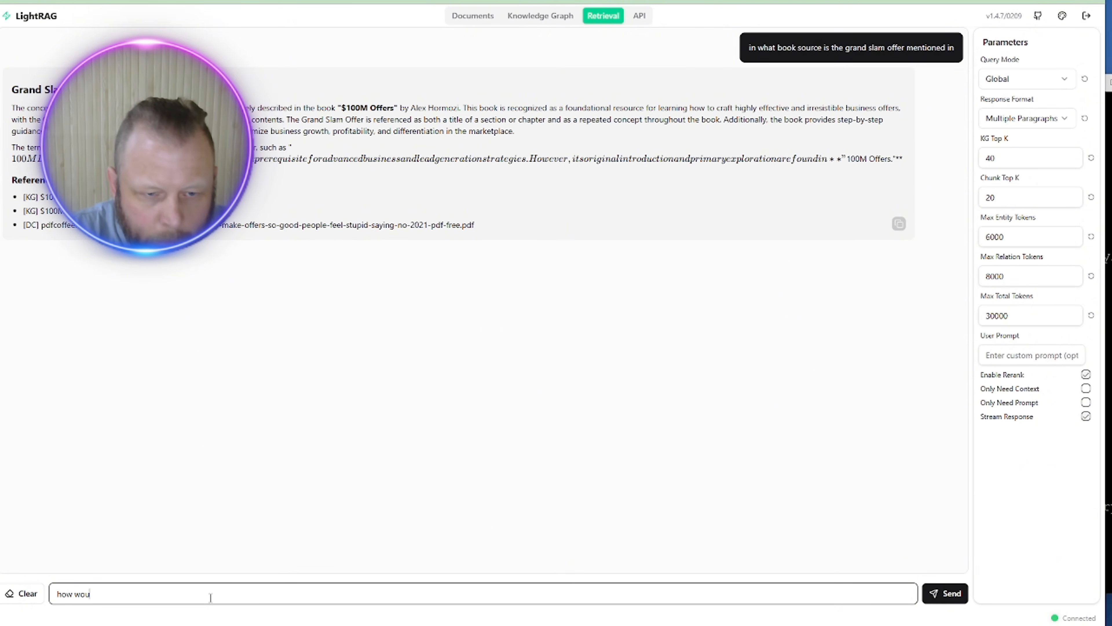
text(ld the grand s)
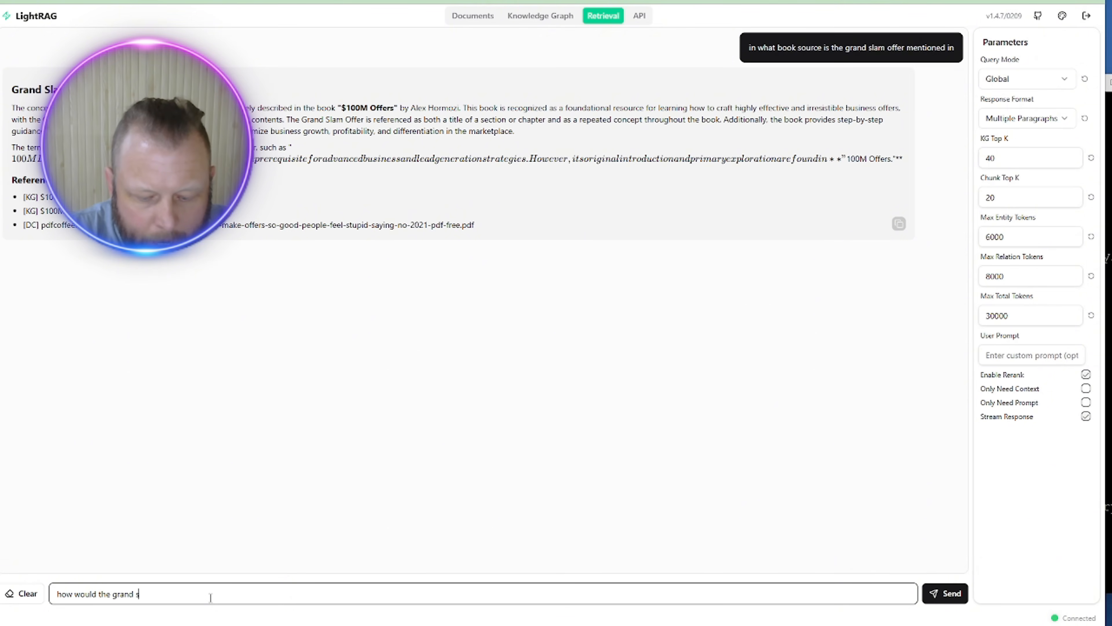
text(lam offer be)
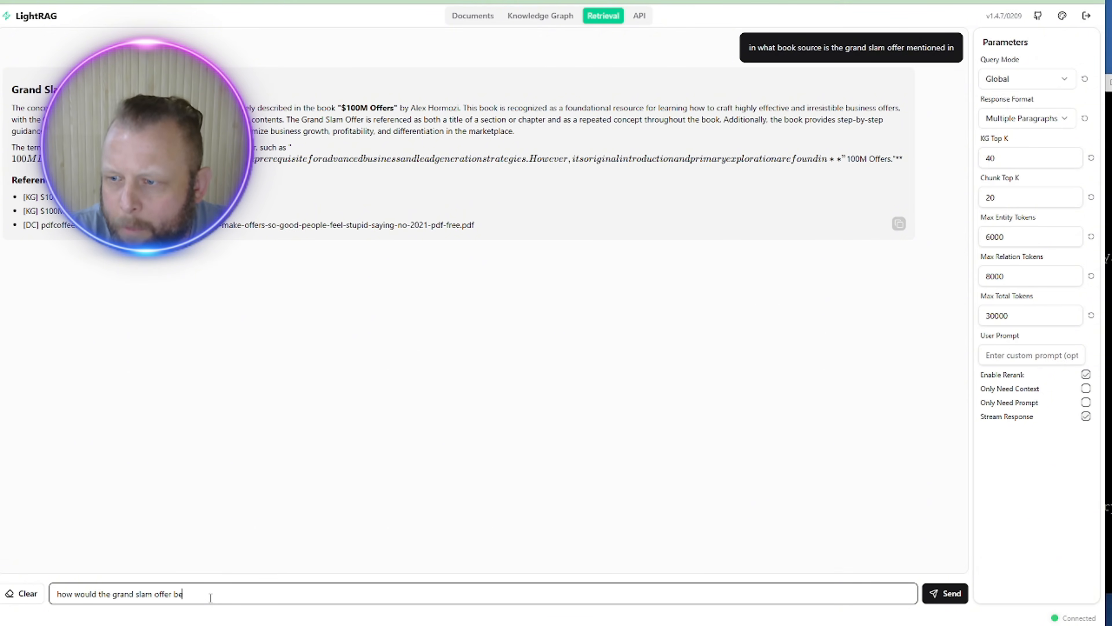
text( realtated t)
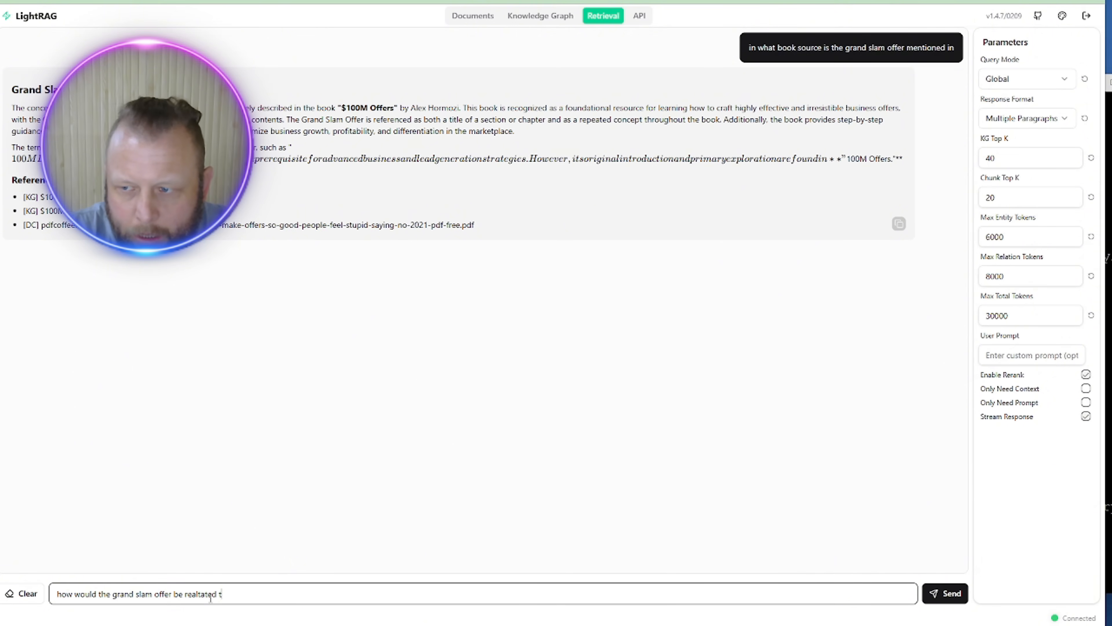
text(o an atrra)
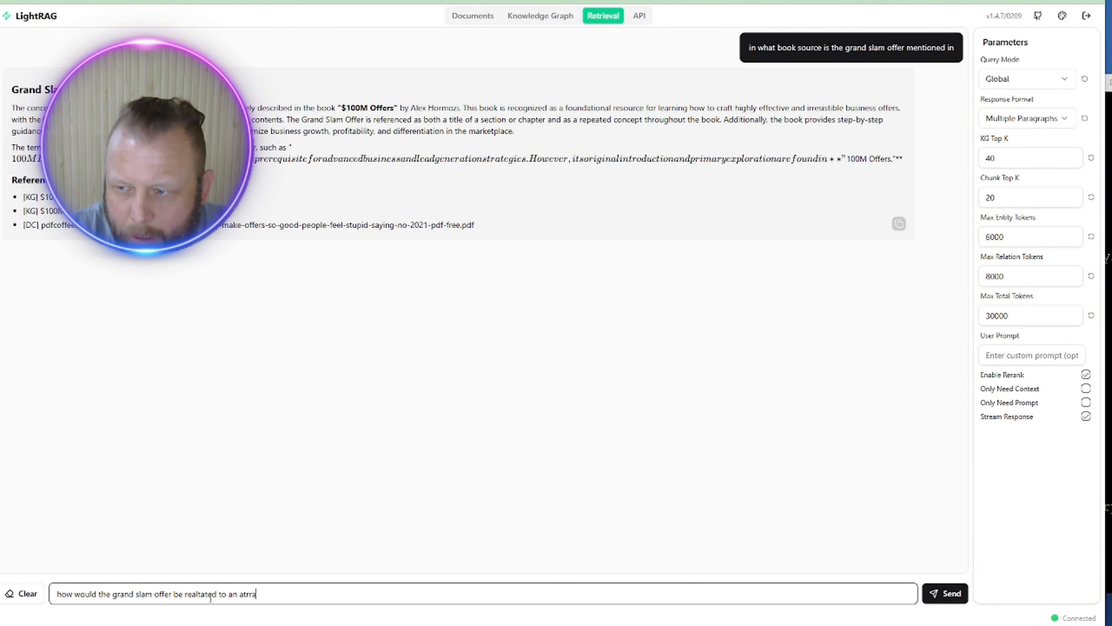
text(tion offer)
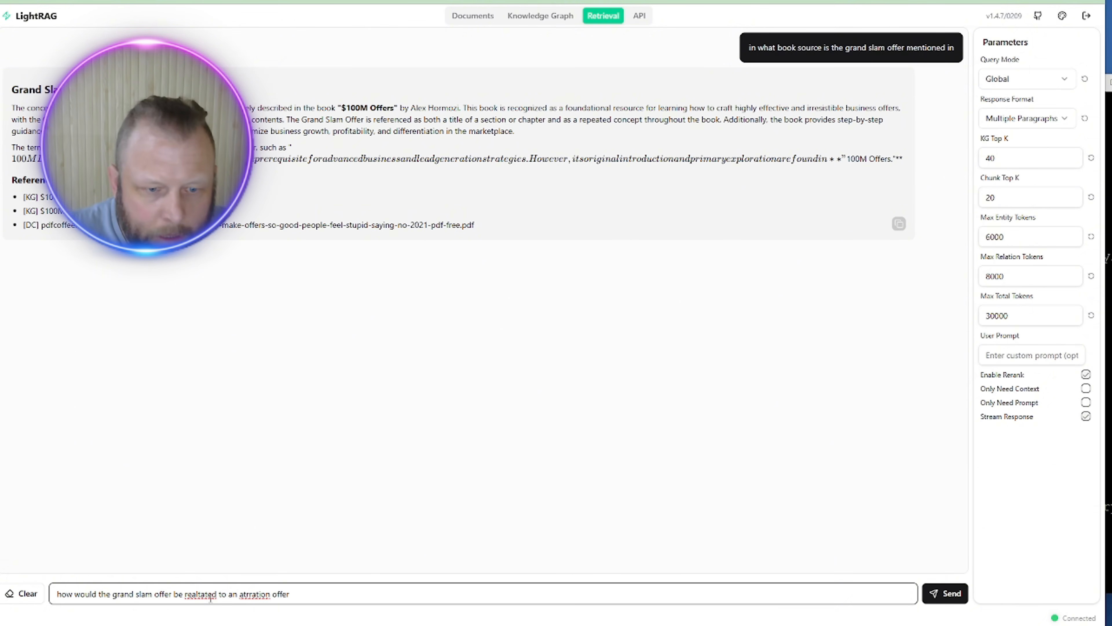
right_click(258, 593)
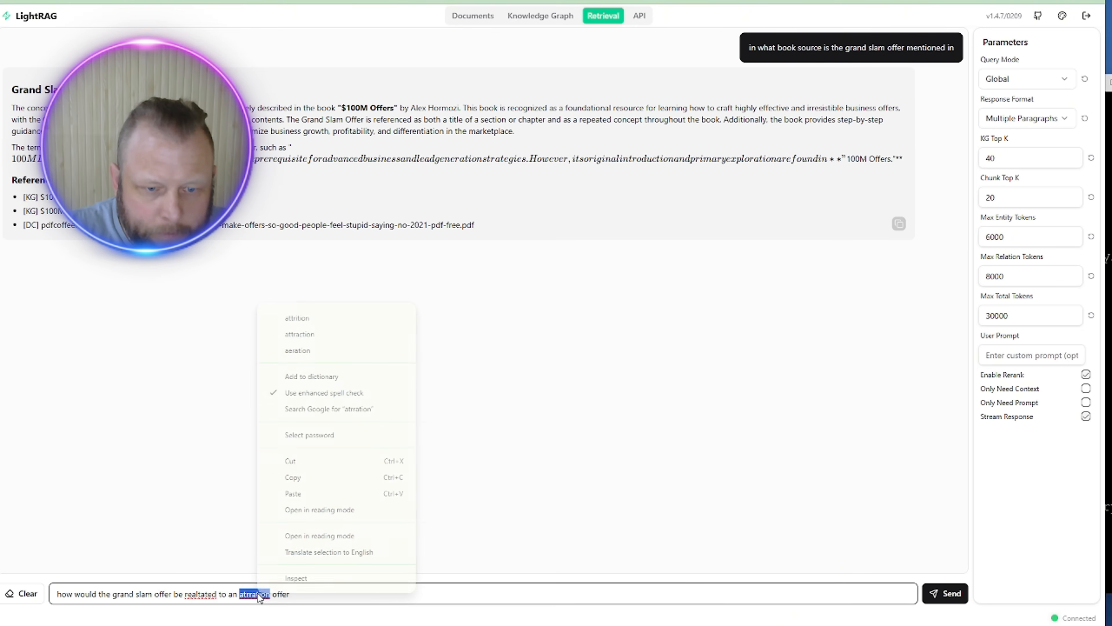
click(306, 334)
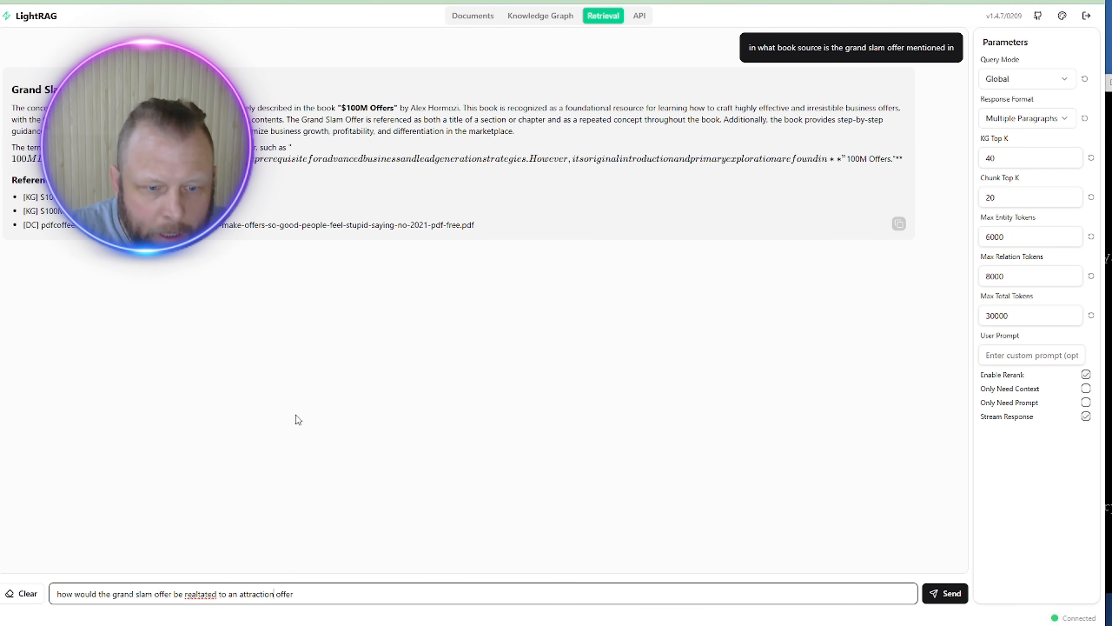
right_click(191, 592)
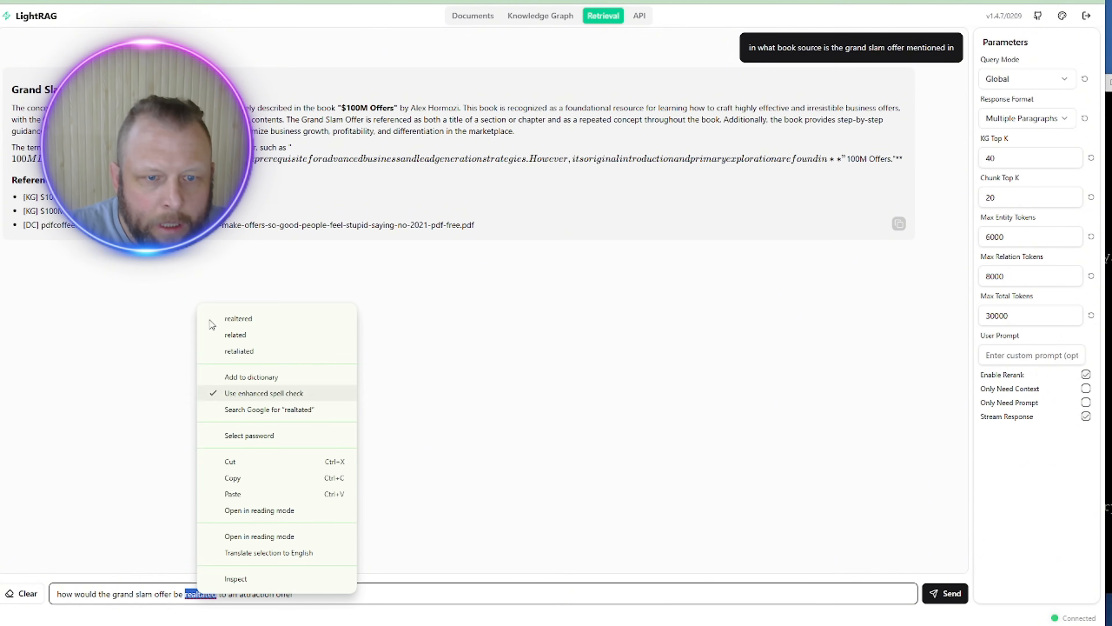
click(236, 317)
click(331, 594)
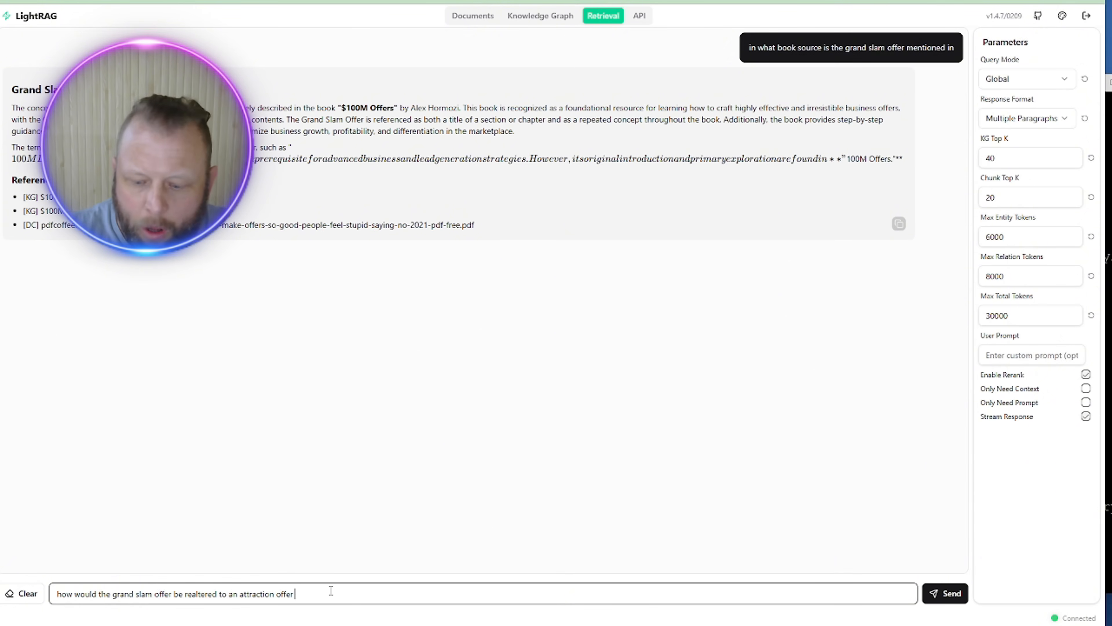
key(Return)
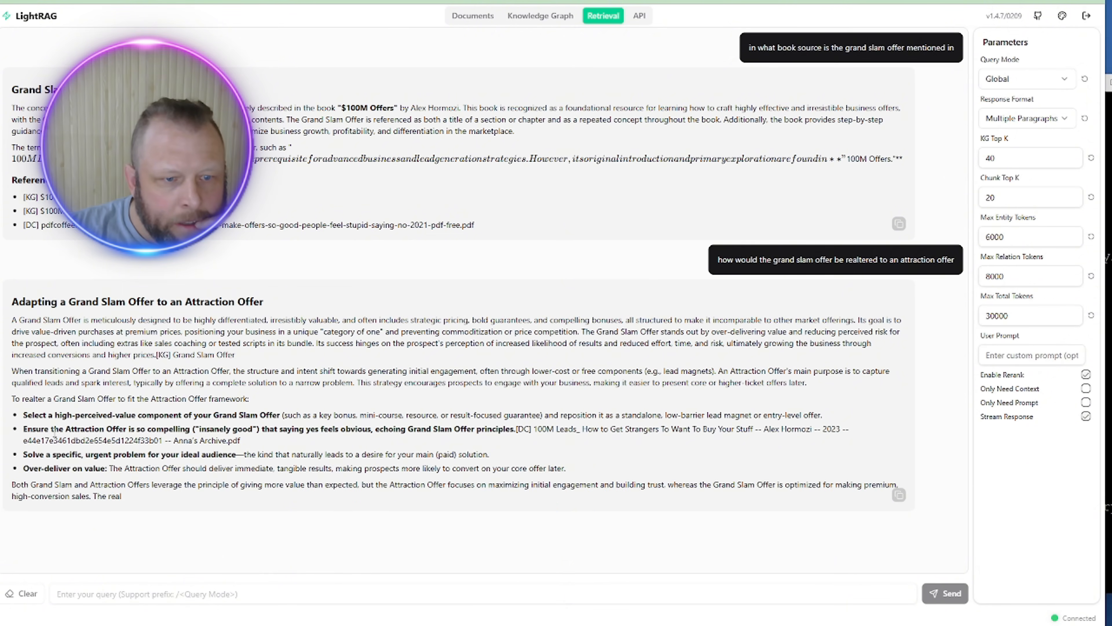
drag(39, 414, 645, 427)
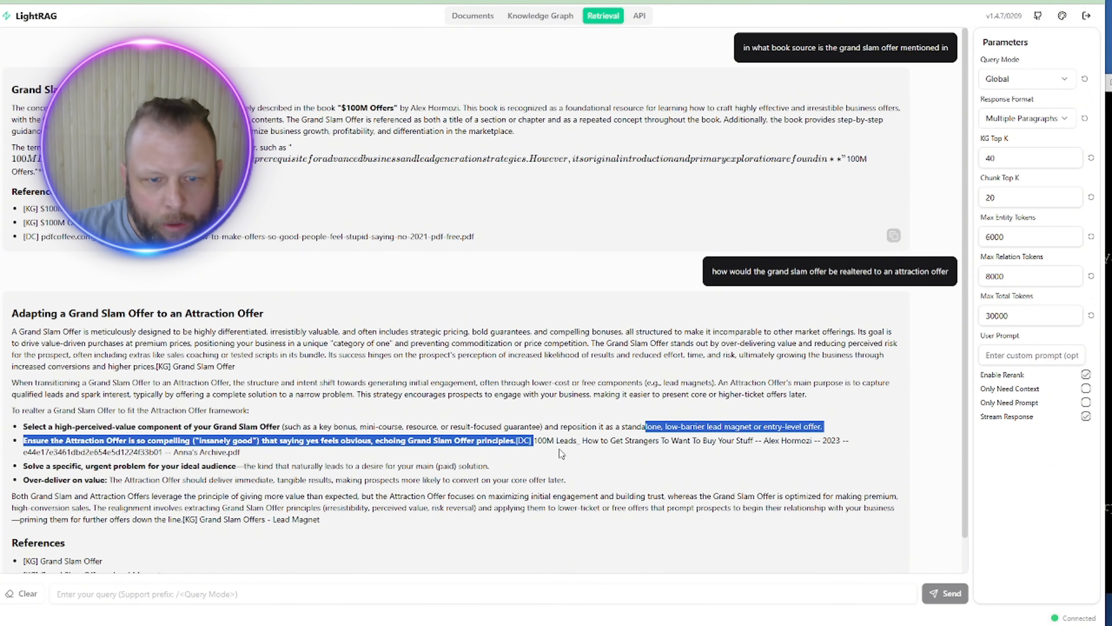
scroll(125, 463, down, 1)
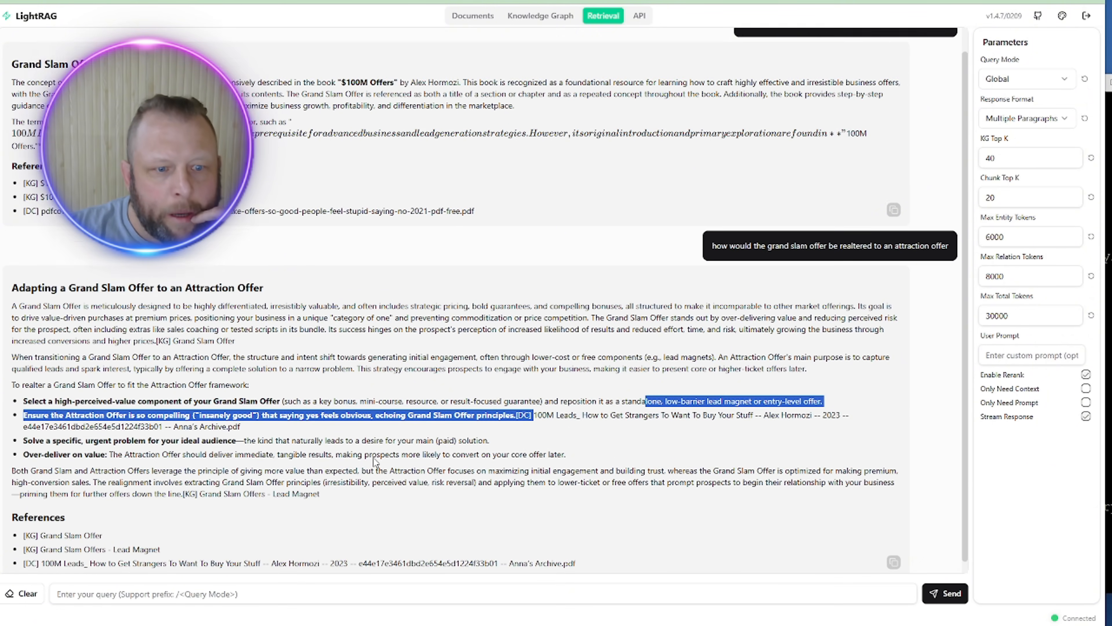
drag(84, 539, 178, 532)
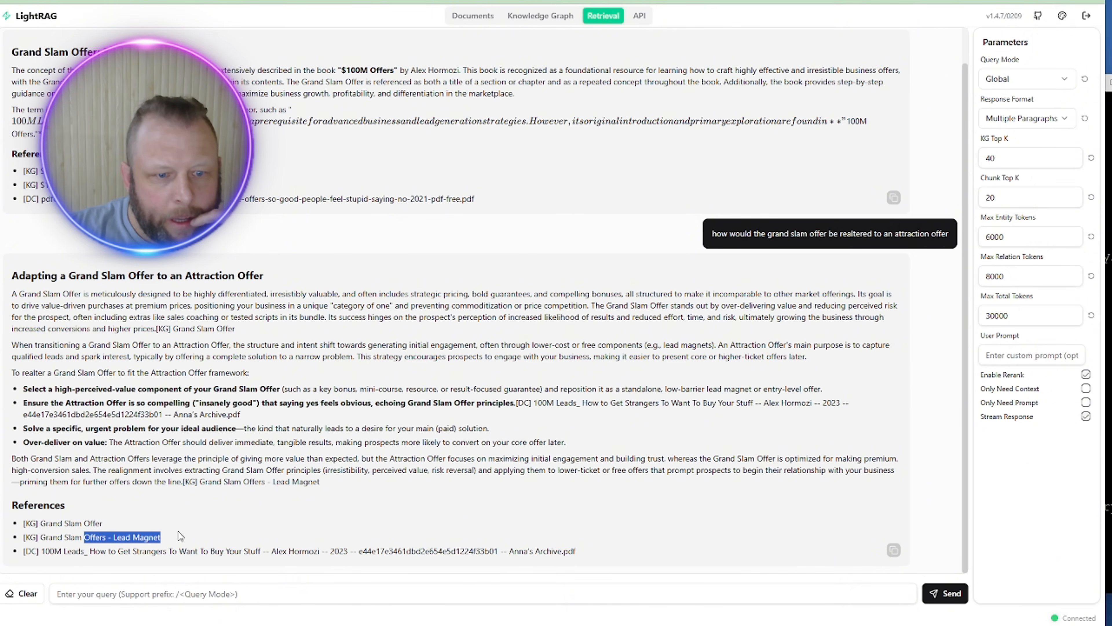
drag(66, 552, 225, 538)
click(127, 560)
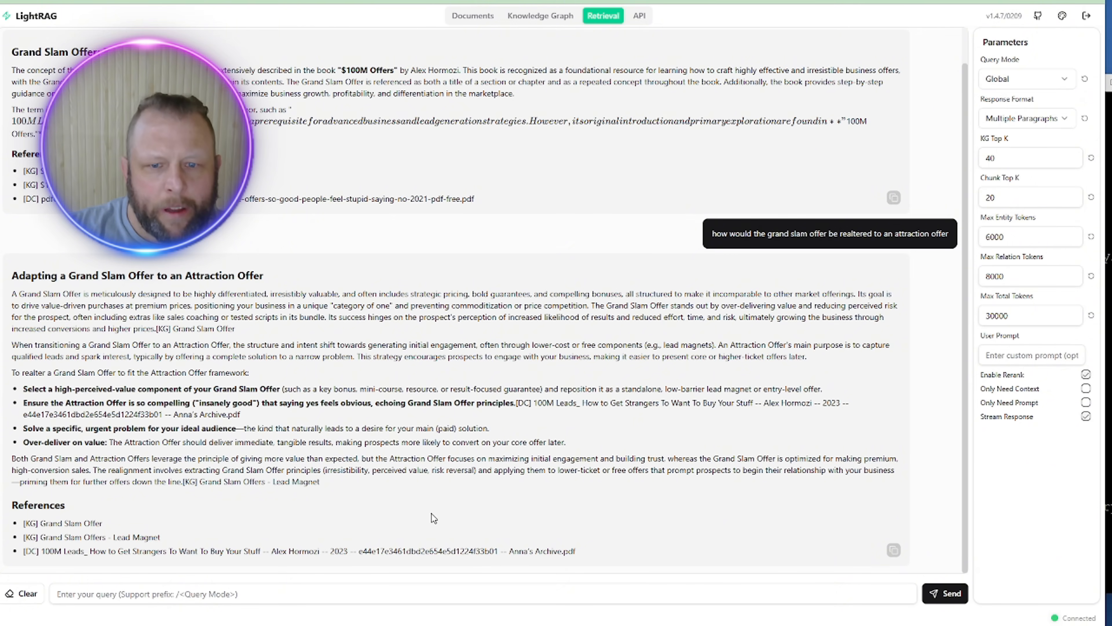
scroll(431, 513, up, 1)
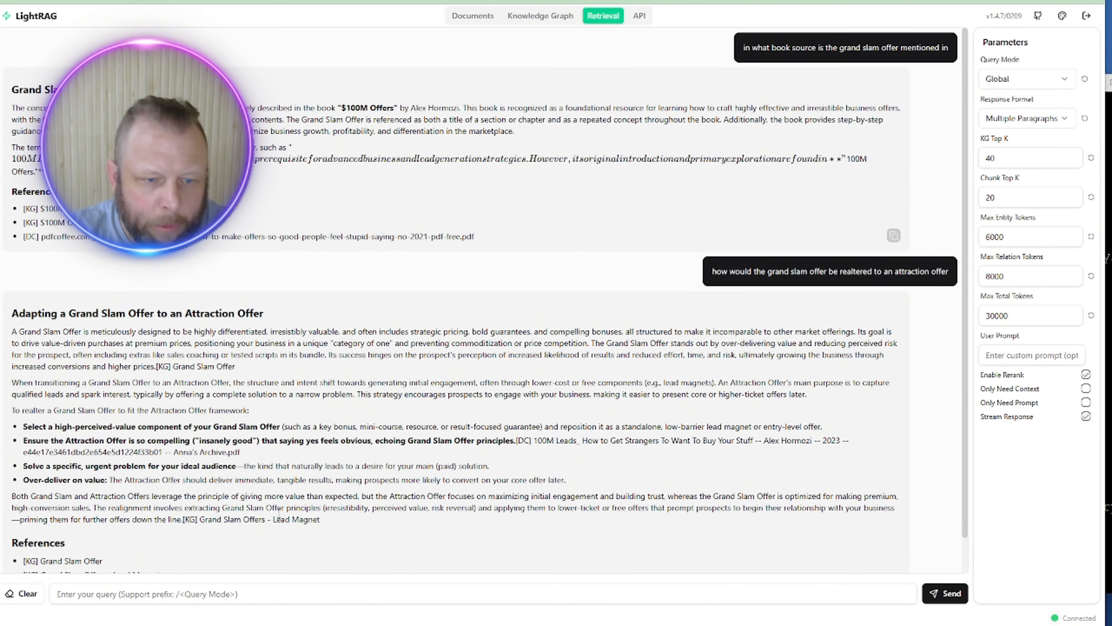
Step: Submit the $97/month Skool group question requesting a grand slam offer and a runnable attraction offer
click(150, 600)
text(I have)
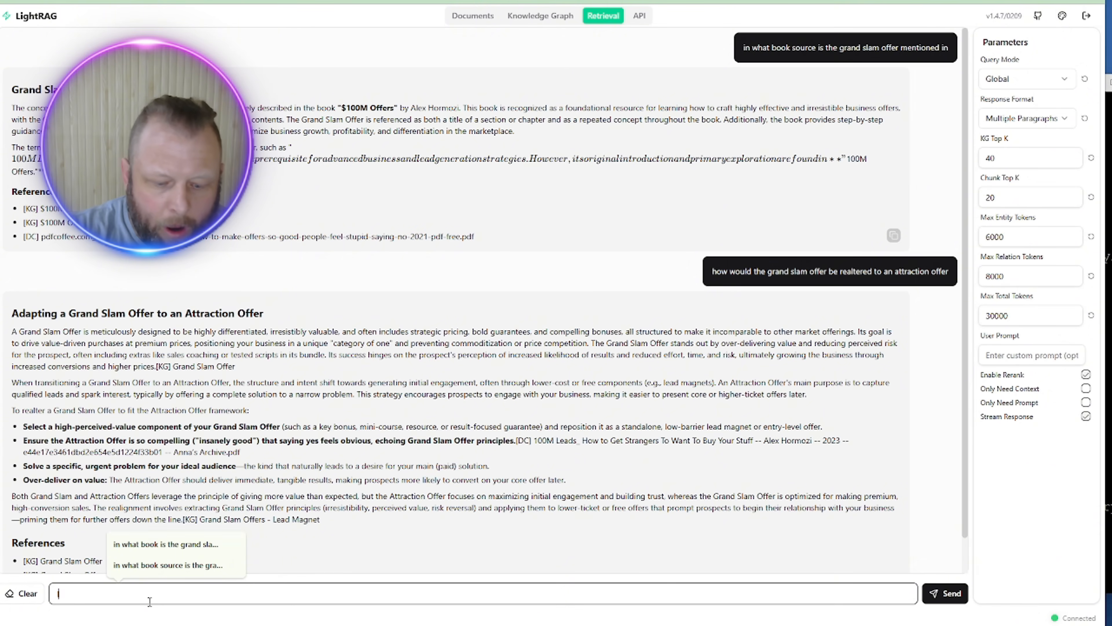
text( a sko)
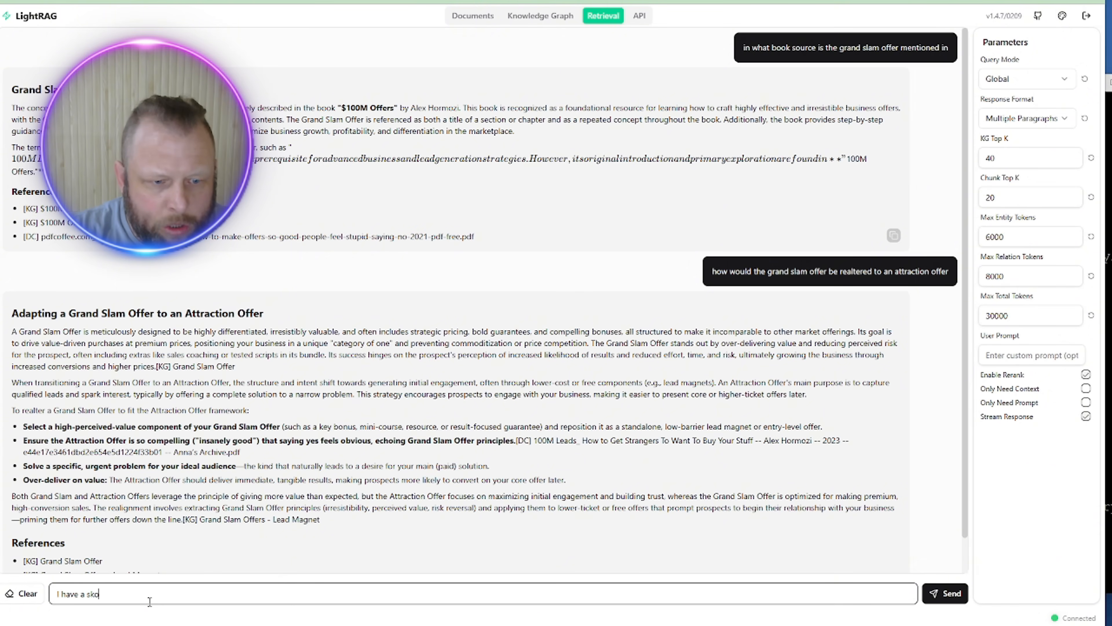
text(ol grou)
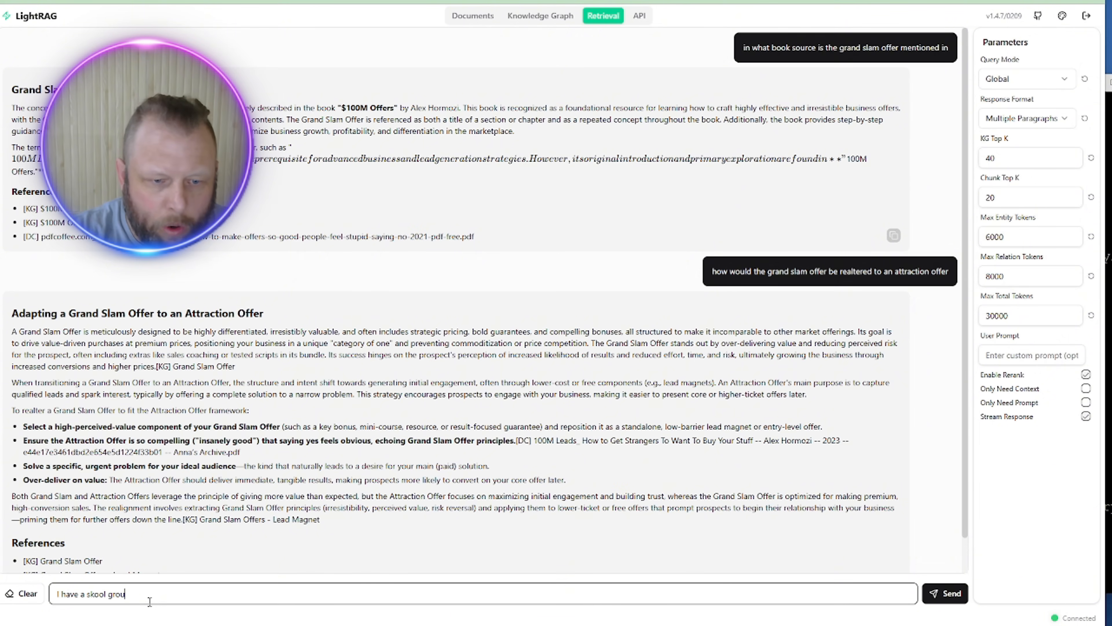
text(p that I of)
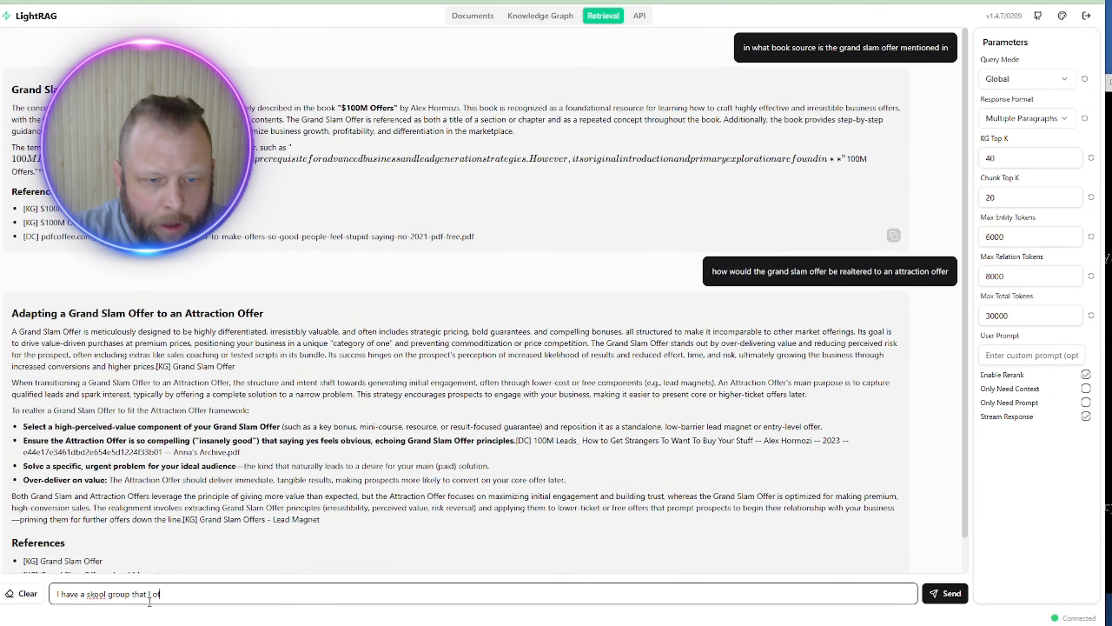
text(fer free)
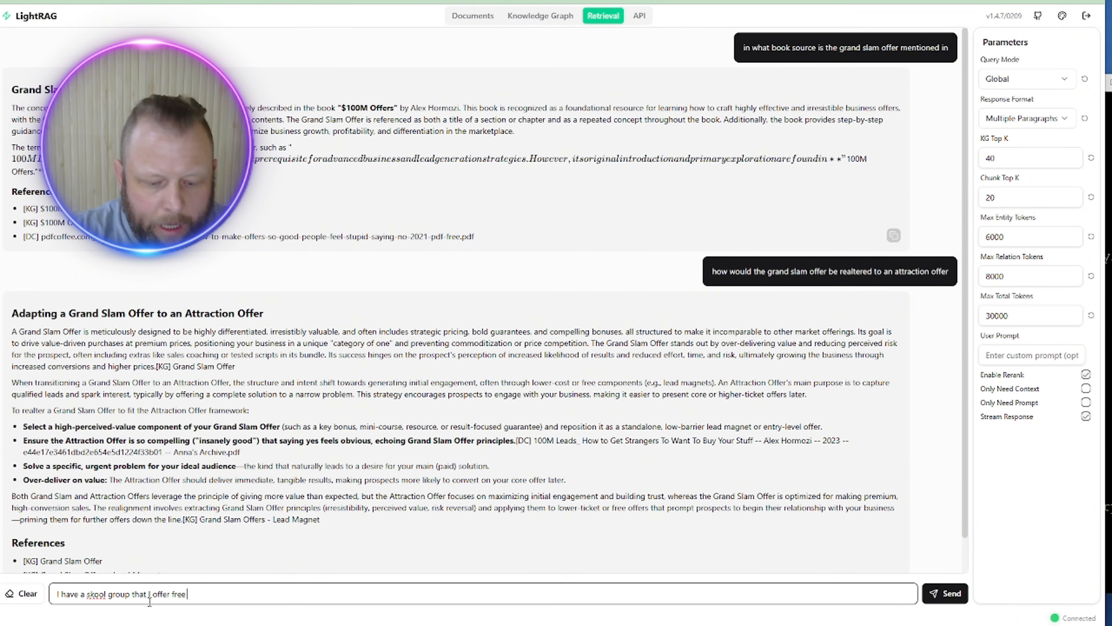
text( Go Highlevel)
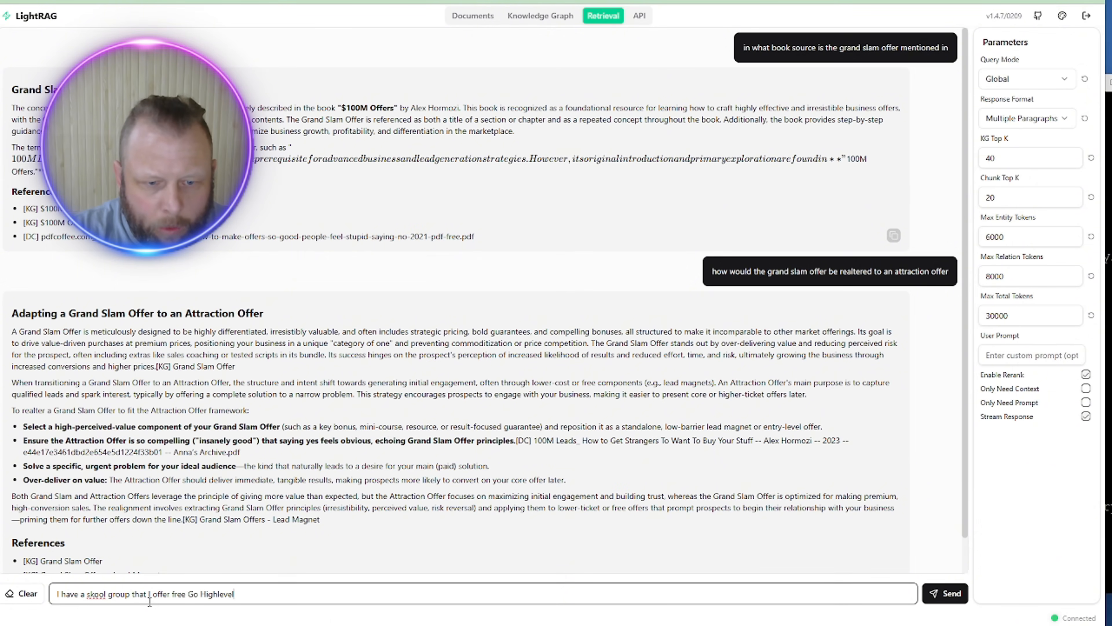
text( Access to )
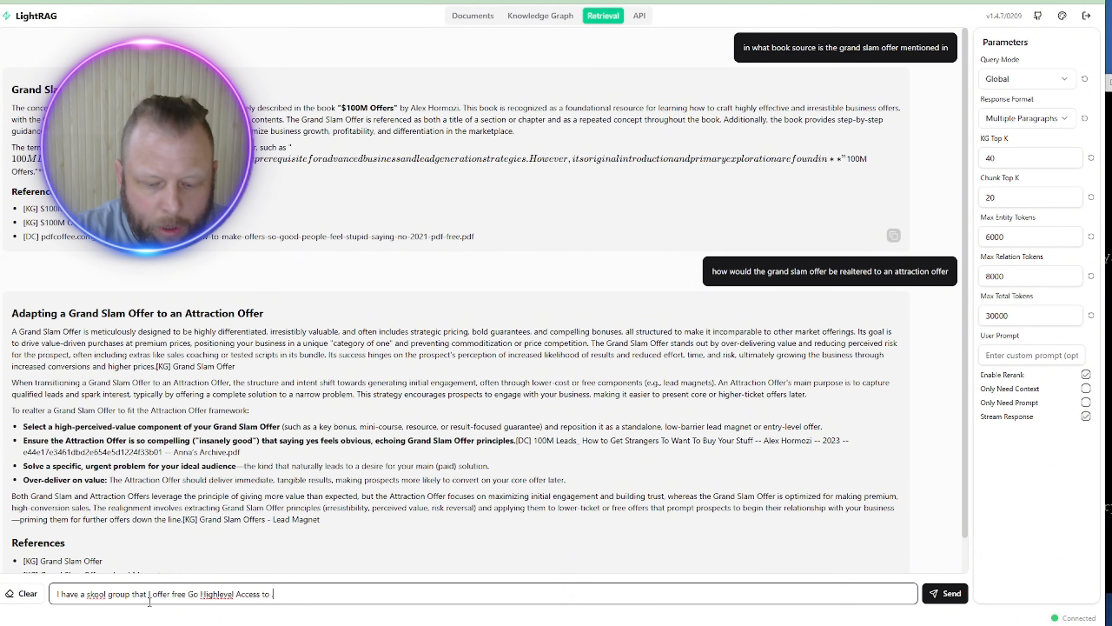
text(. the group)
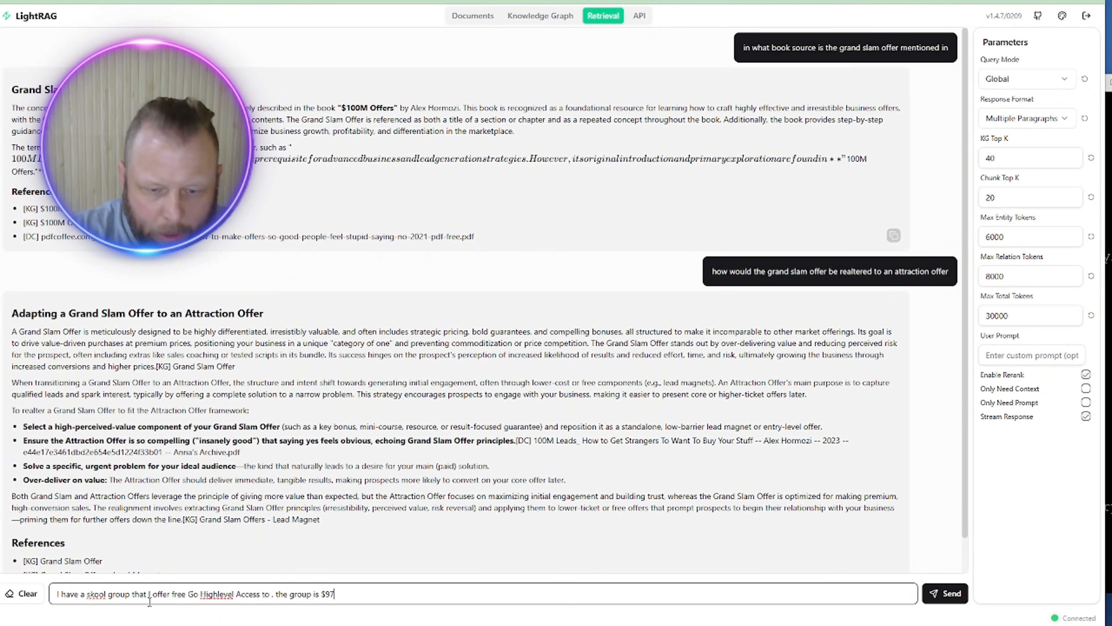
text(is $97p/m )
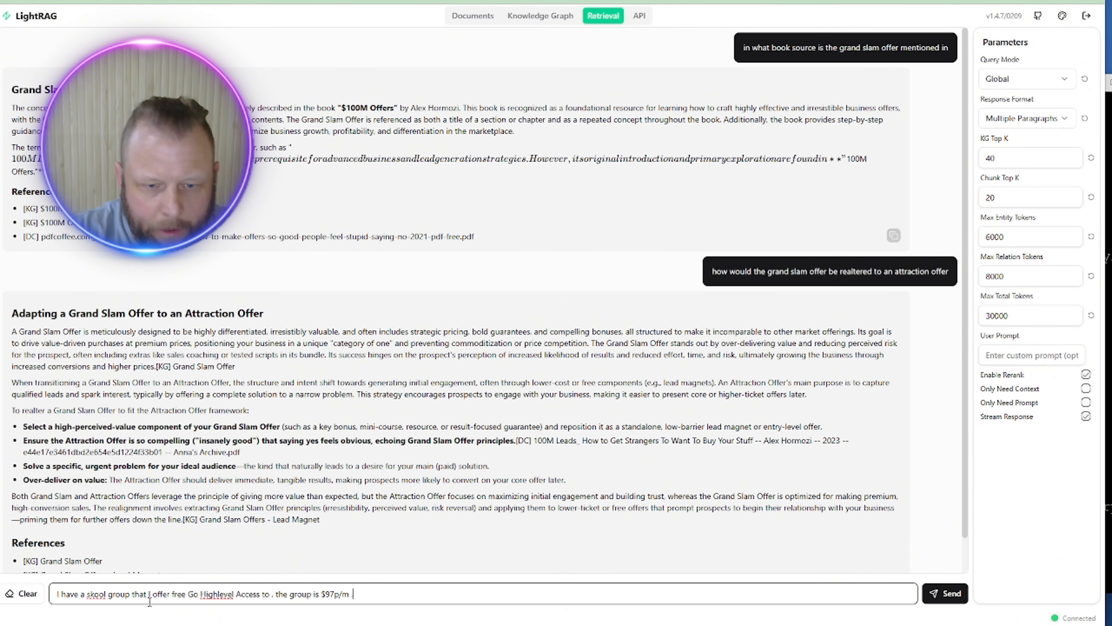
text(. create a)
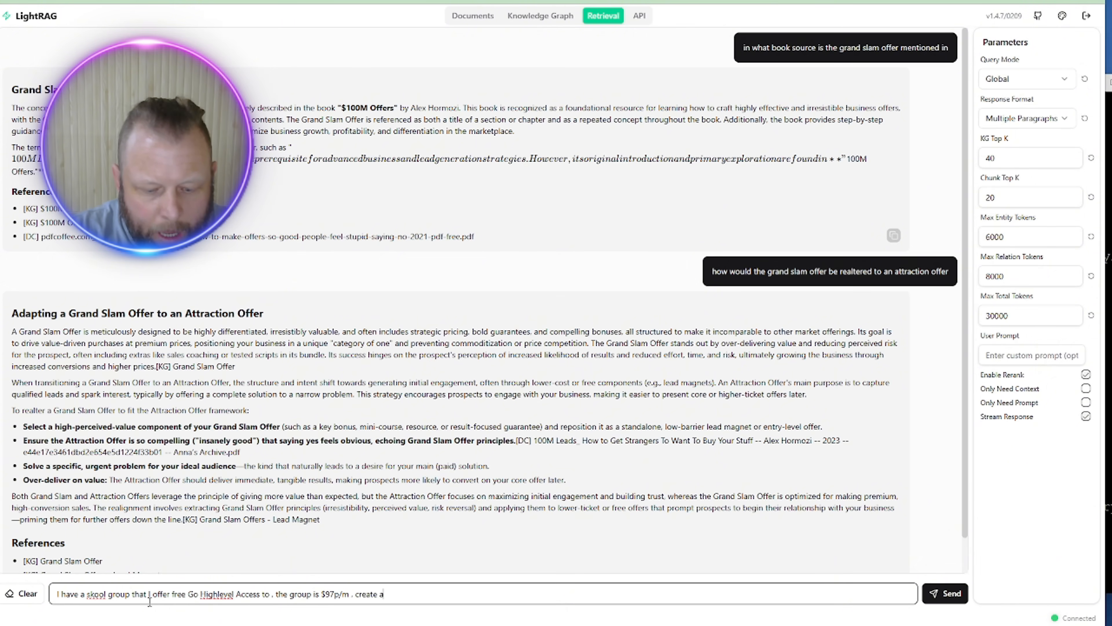
text( grand slam)
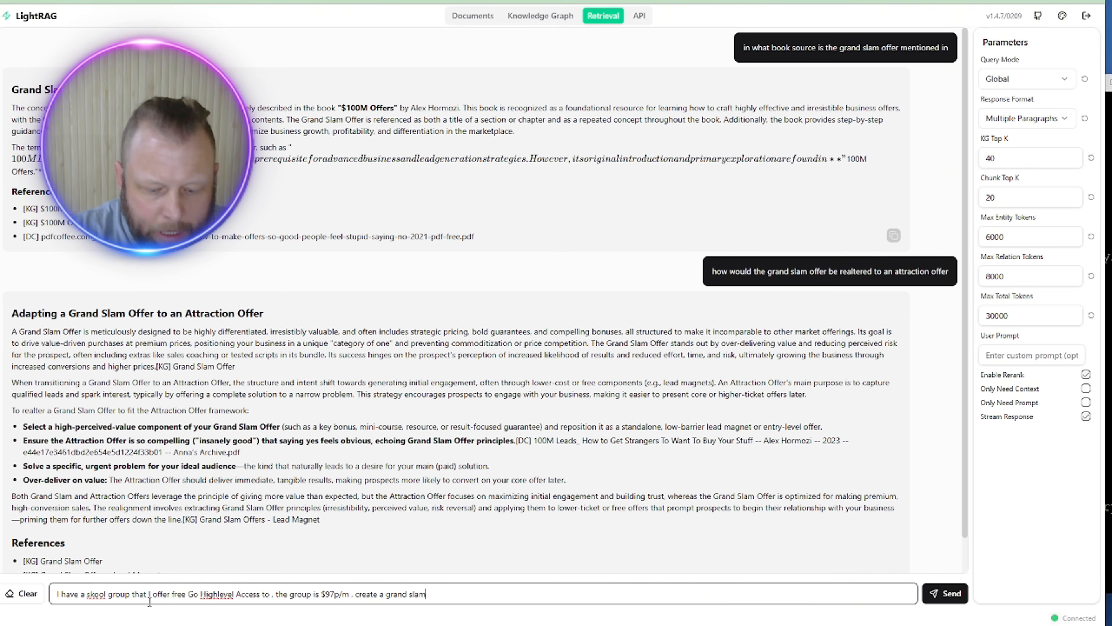
text( offer for me)
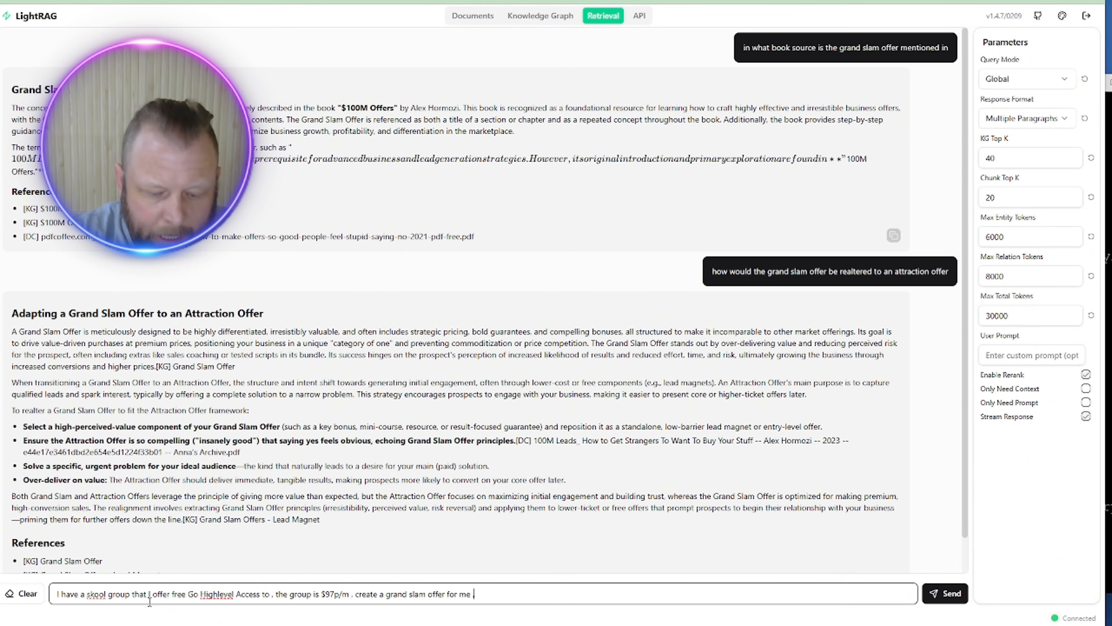
text( , and give)
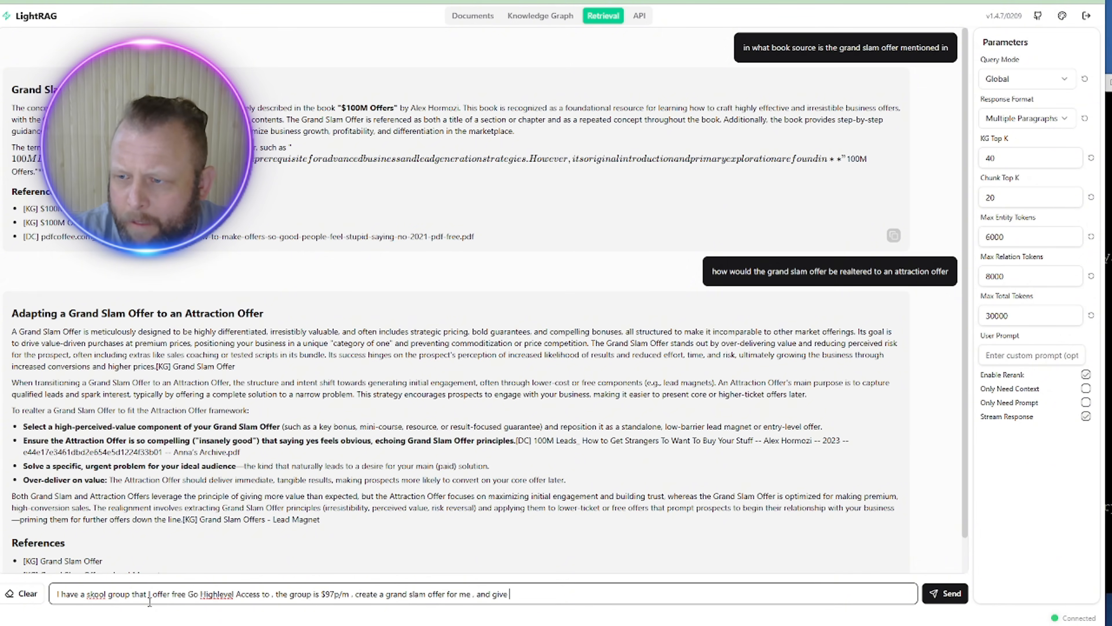
text( me an attrac)
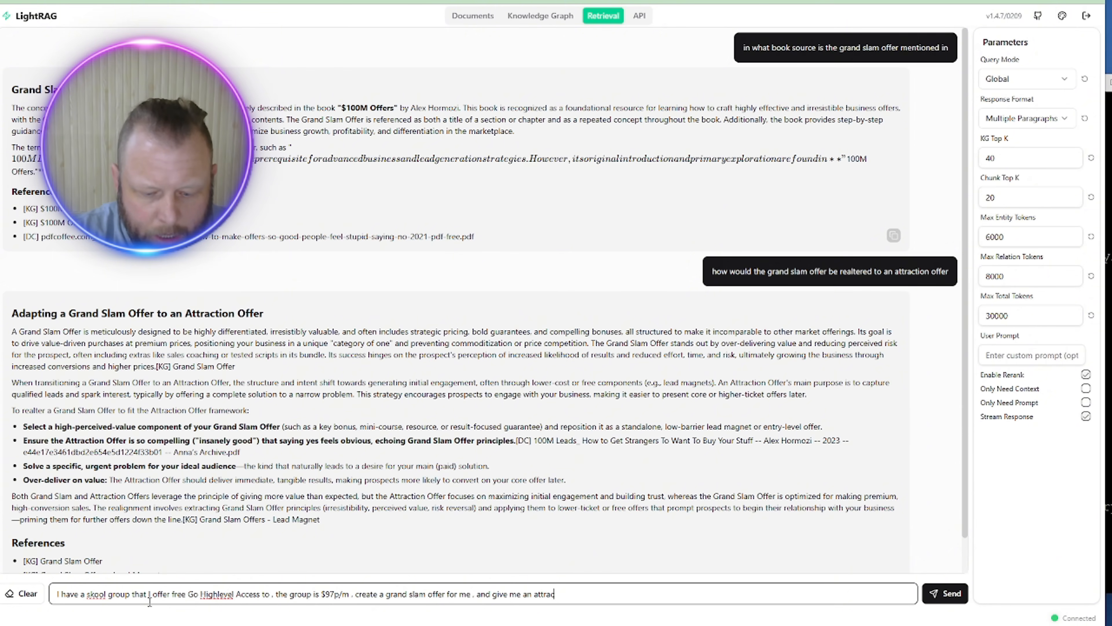
text(tion offer)
text(that i can run)
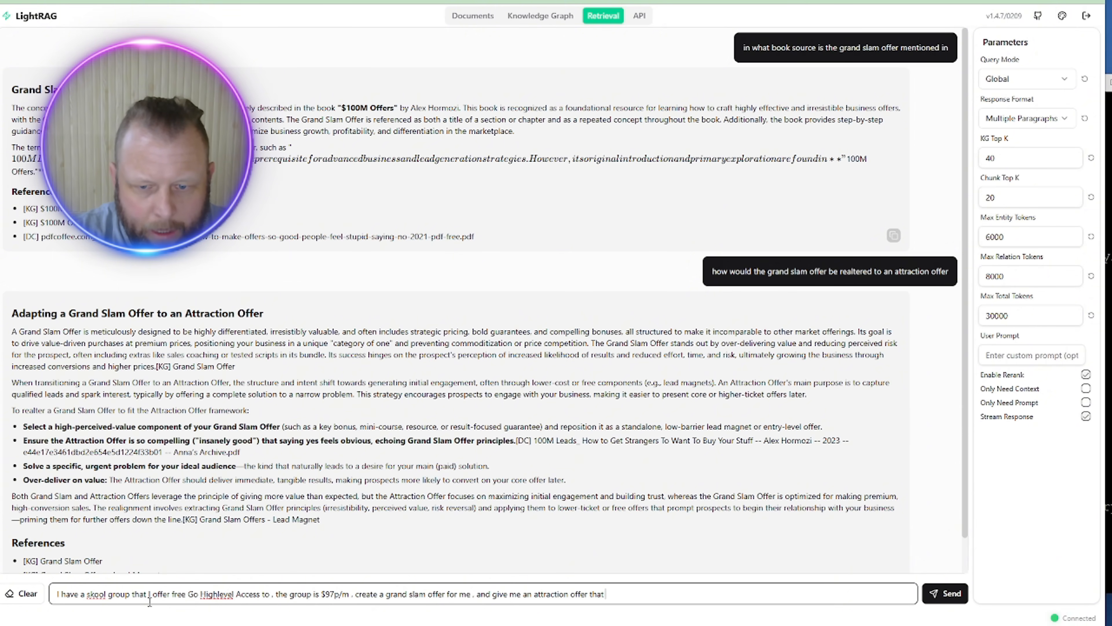
key(Return)
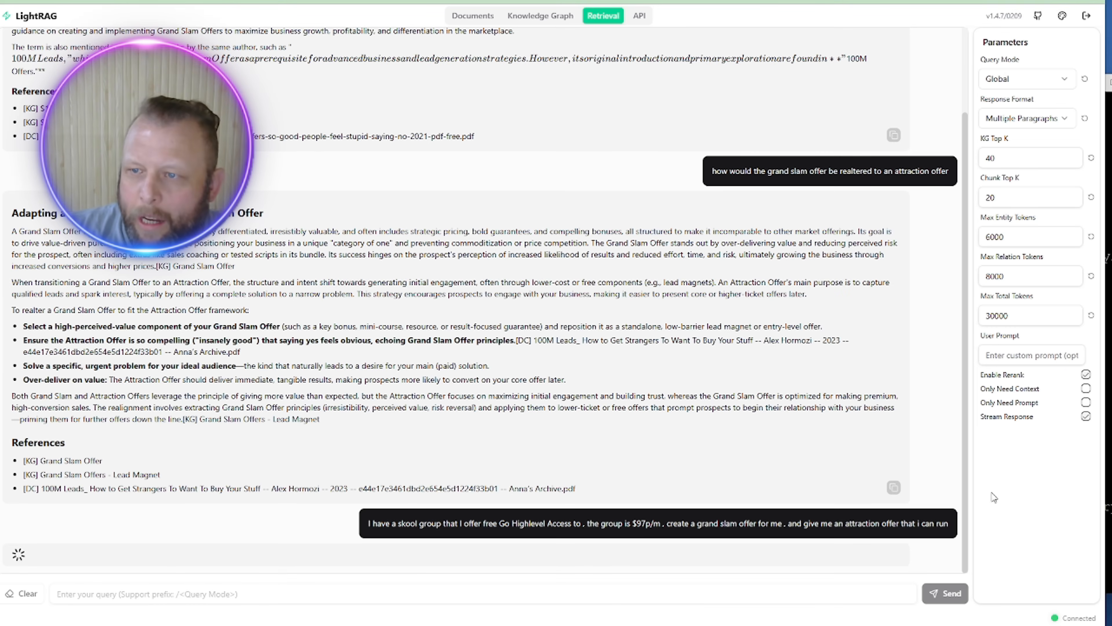
Step: In the PuTTY terminal, rerun docker compose logs -f to follow the server logs
mouse_move(735, 625)
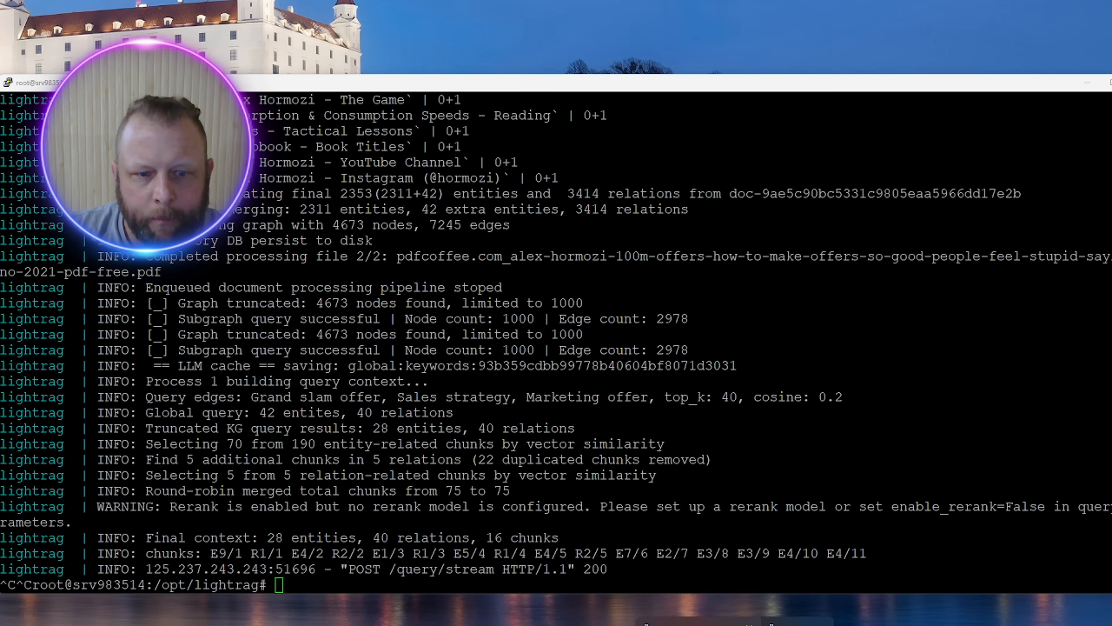
click(699, 624)
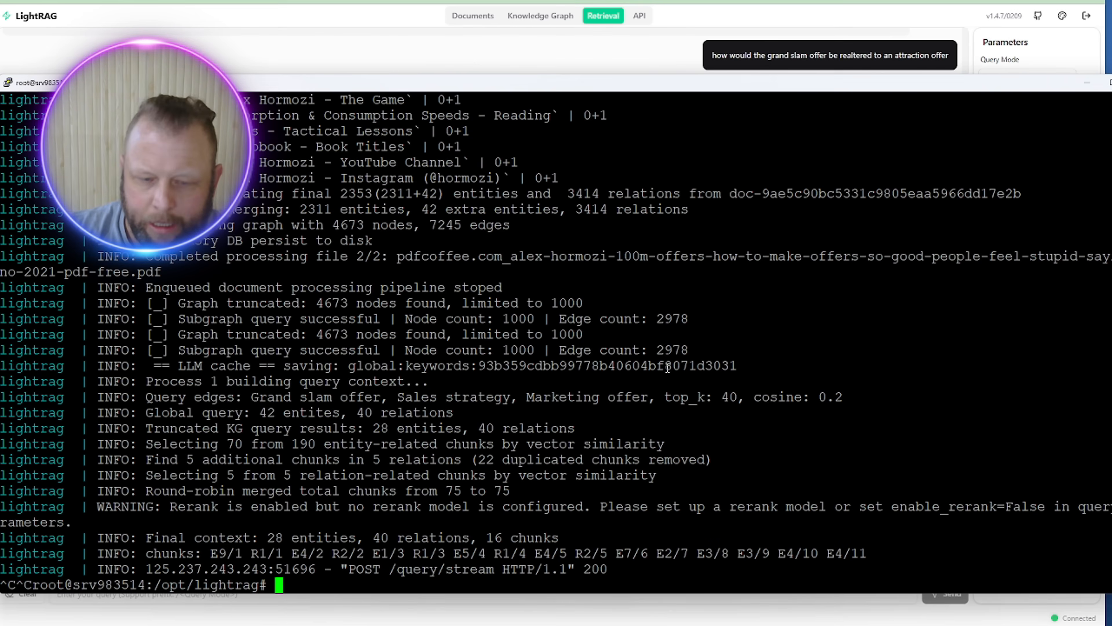
key(Up)
key(Return)
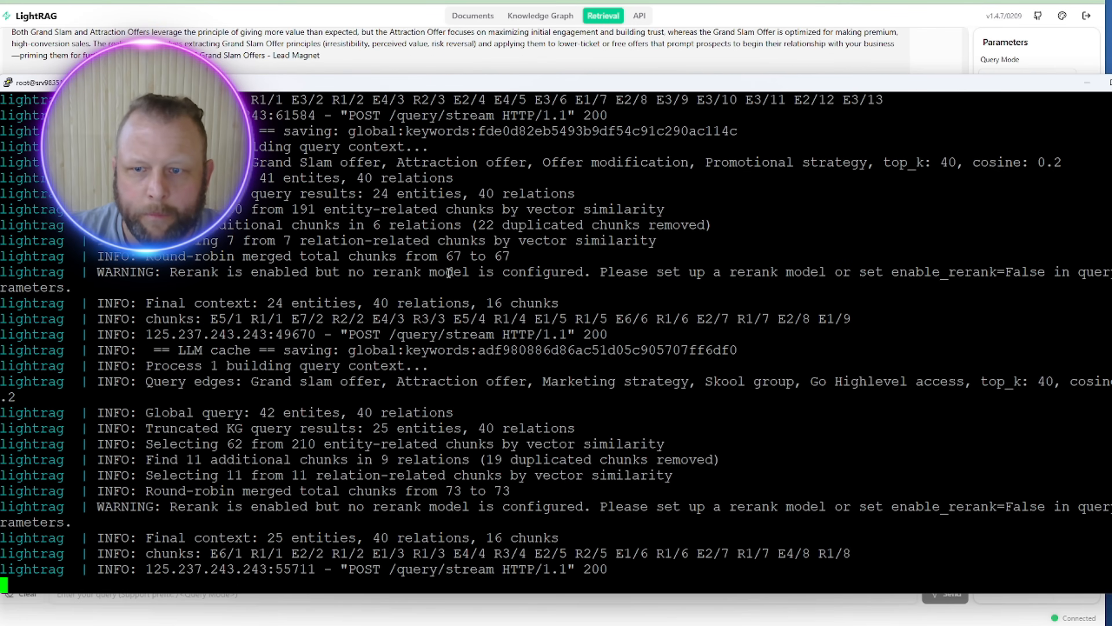
Step: Inspect the enable_rerank warnings, stop the log stream, and return to the LightRAG answer
drag(168, 272, 649, 460)
drag(560, 506, 665, 231)
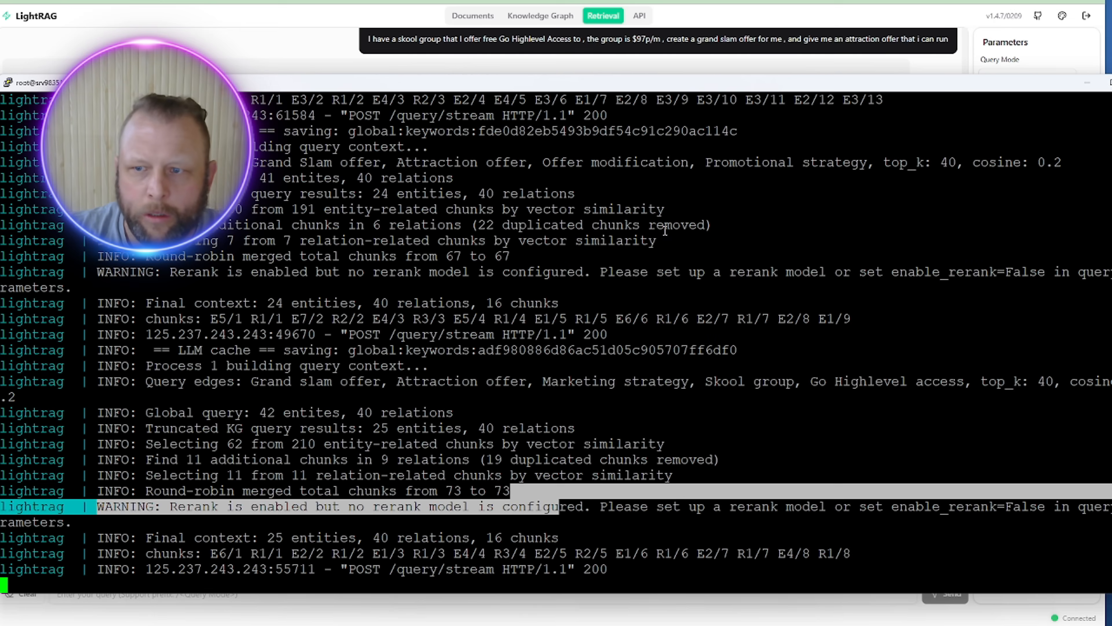
double_click(985, 272)
click(748, 414)
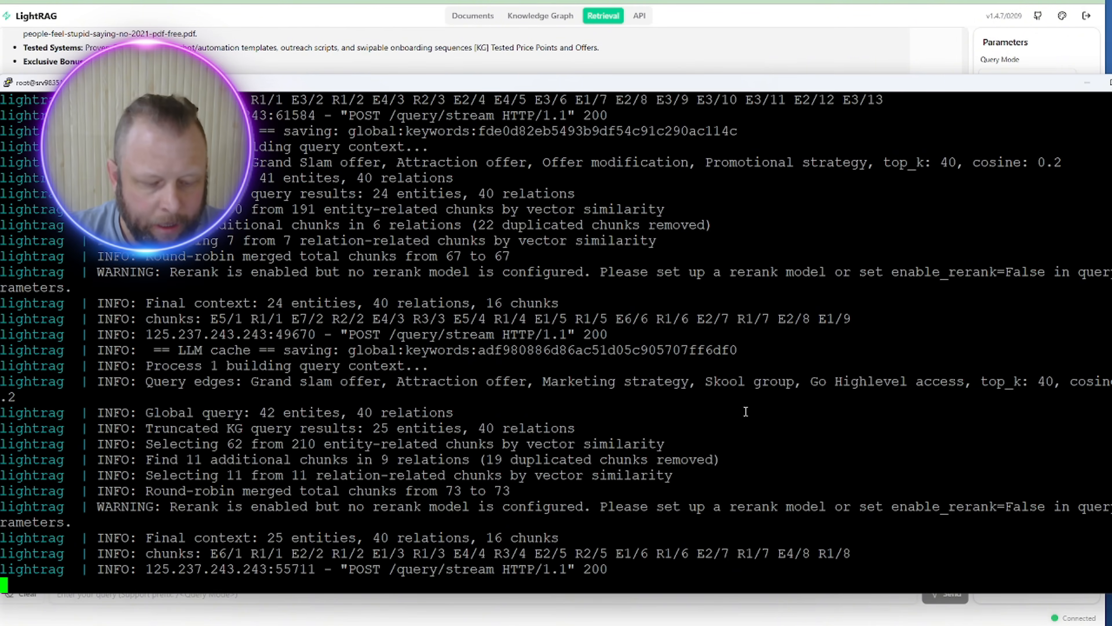
key(ctrl+c)
key(ctrl+c)
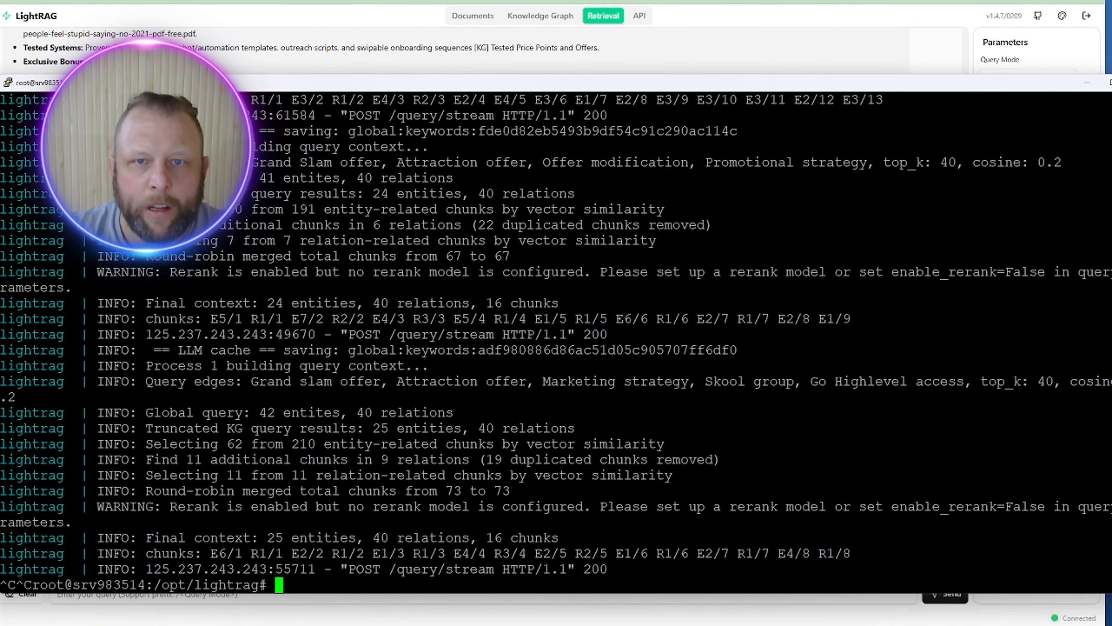
key(alt+Tab)
scroll(552, 464, up, 4)
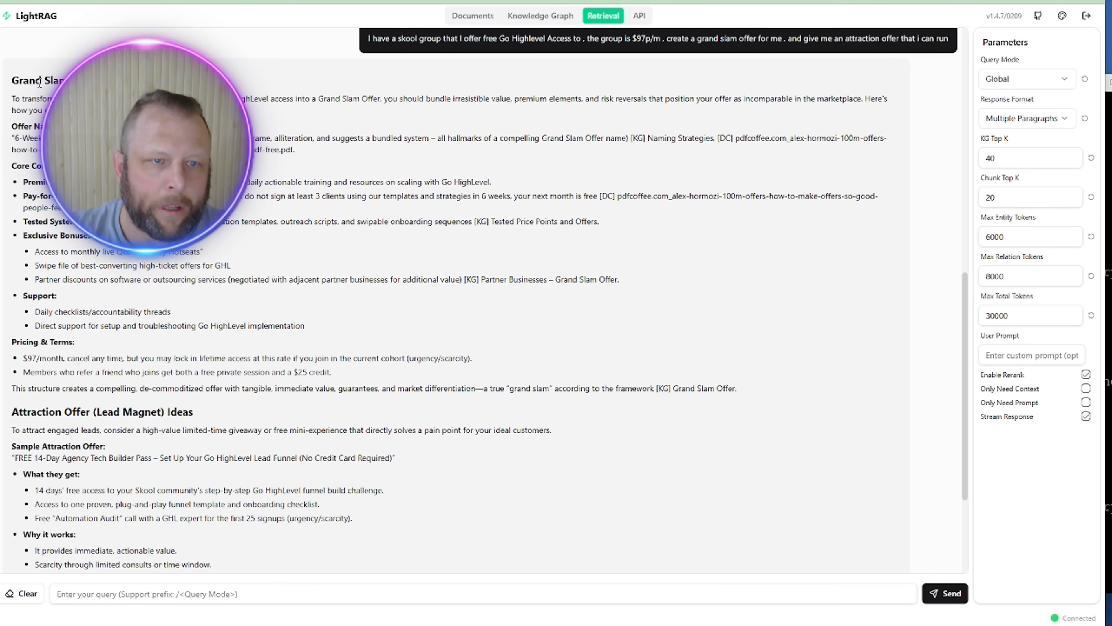
drag(42, 80, 158, 373)
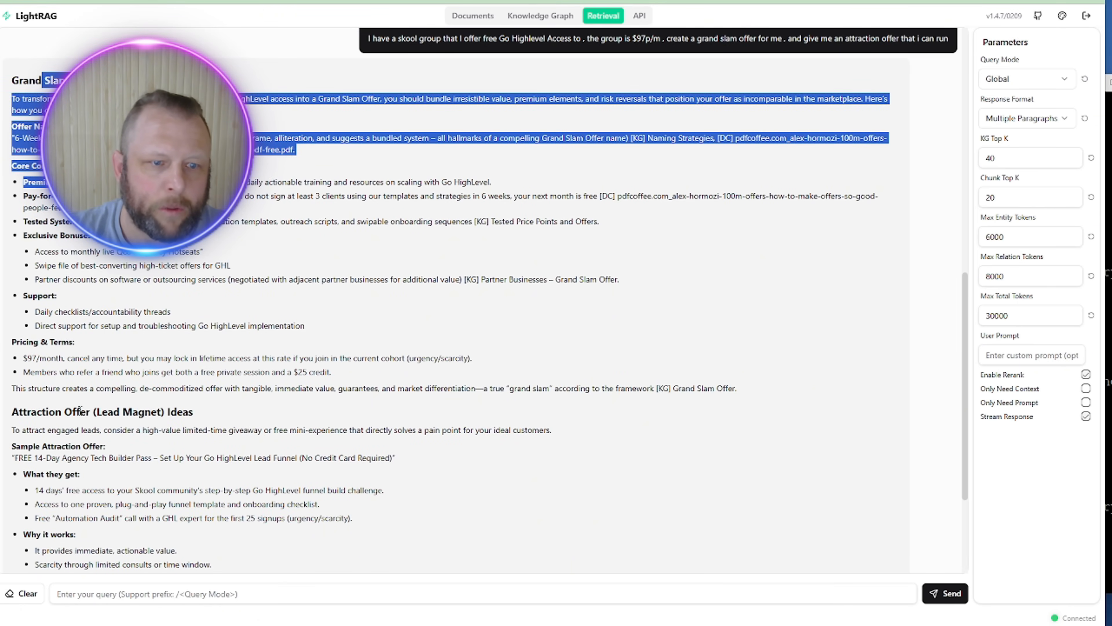
drag(42, 411, 209, 446)
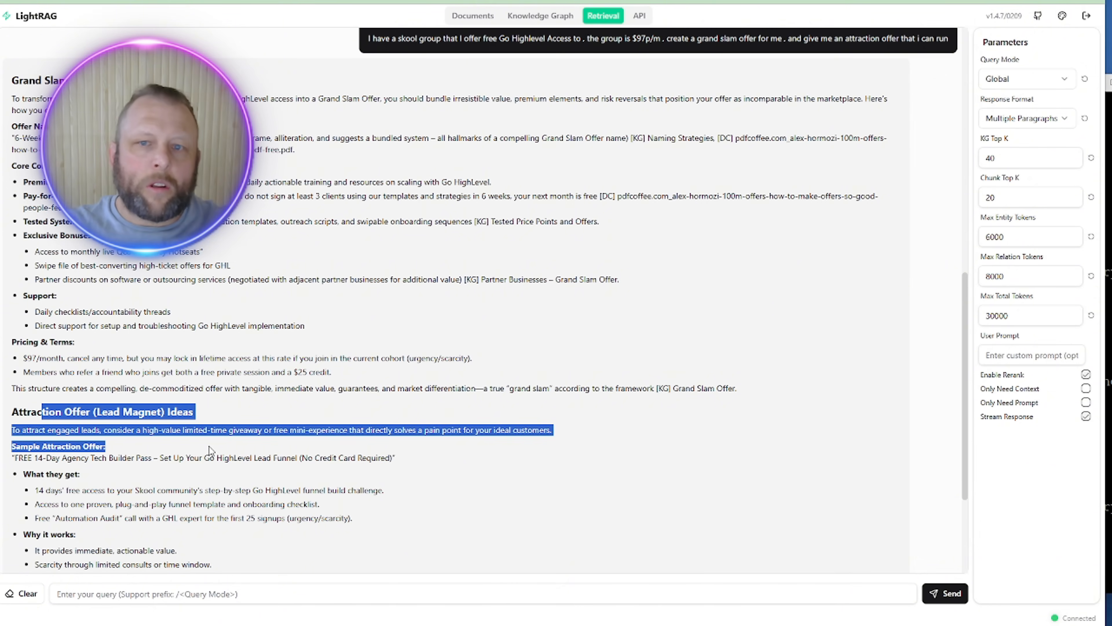
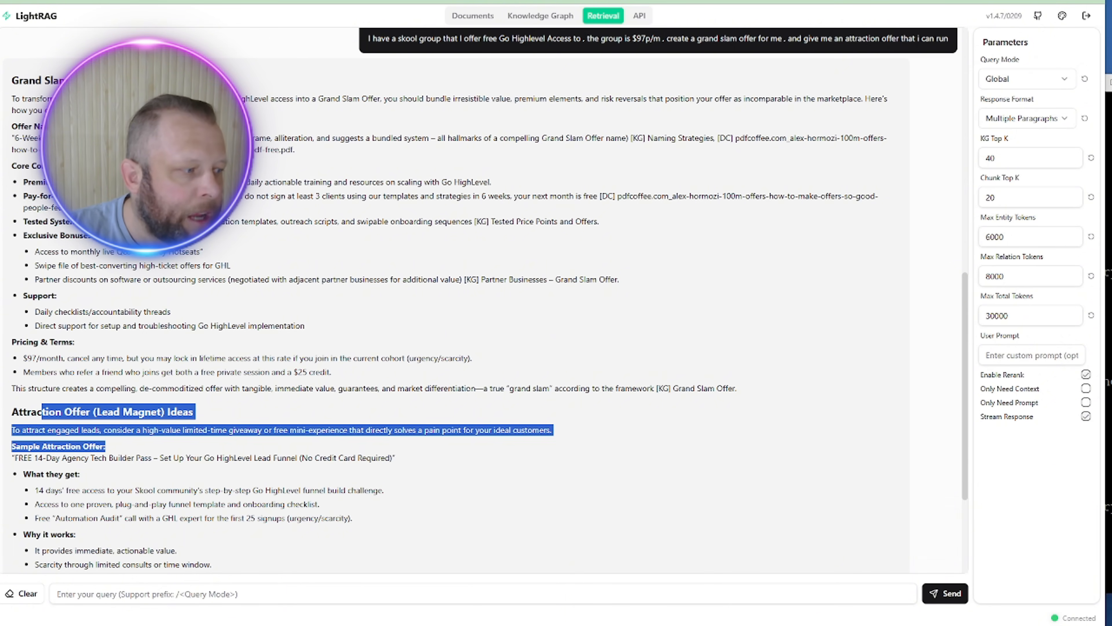
Step: Open the LightRAG Swagger Server API page listing the /documents endpoints
key(ctrl+Tab)
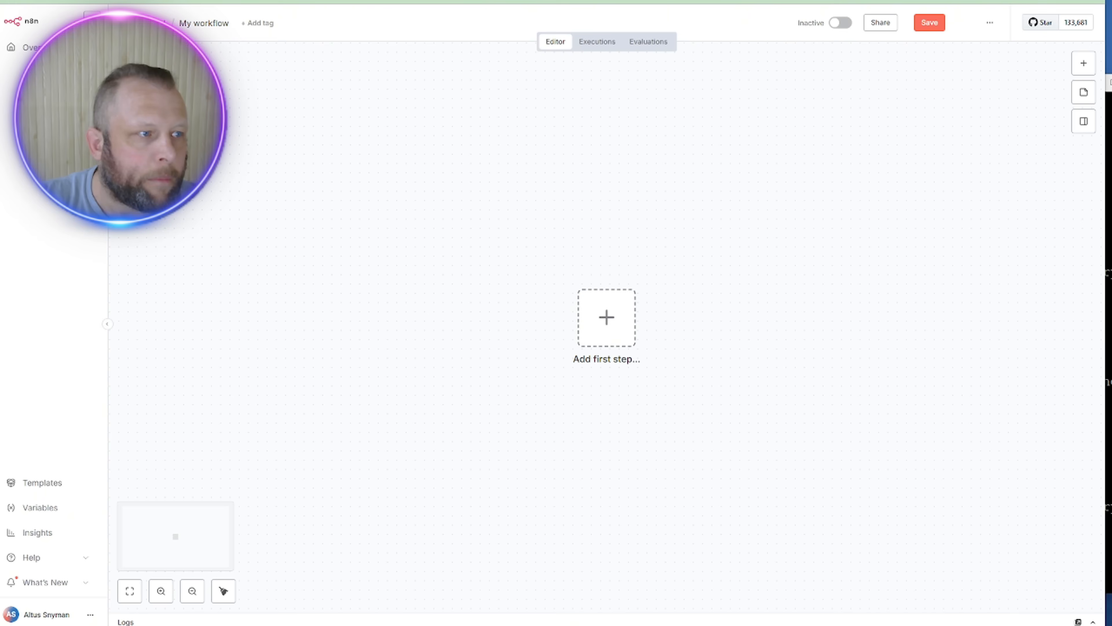
key(alt+Tab)
key(alt+Tab)
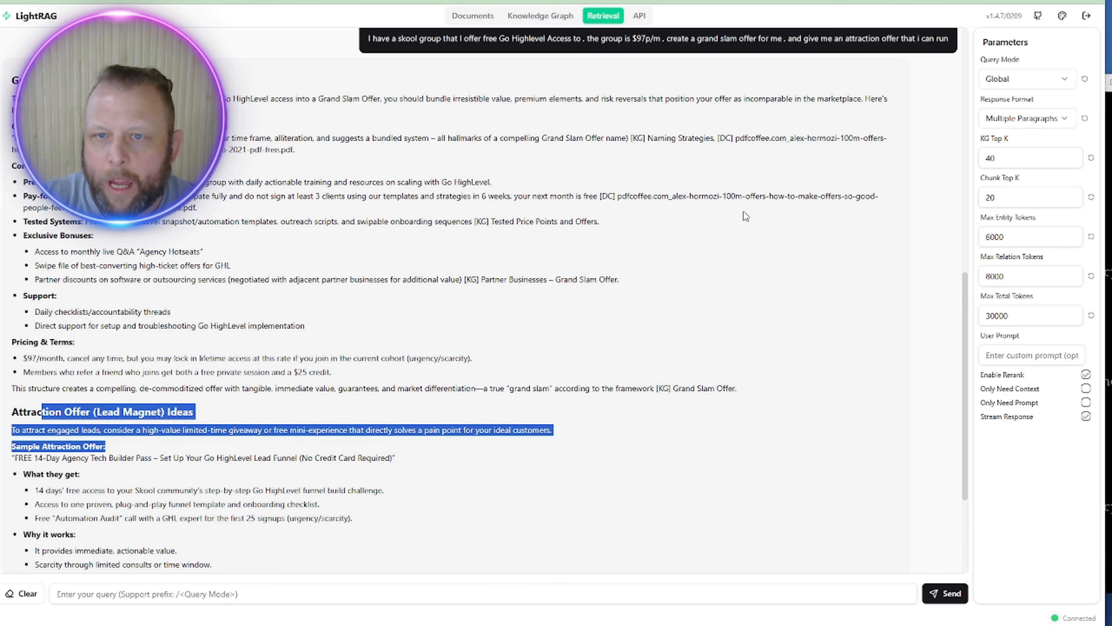
click(640, 16)
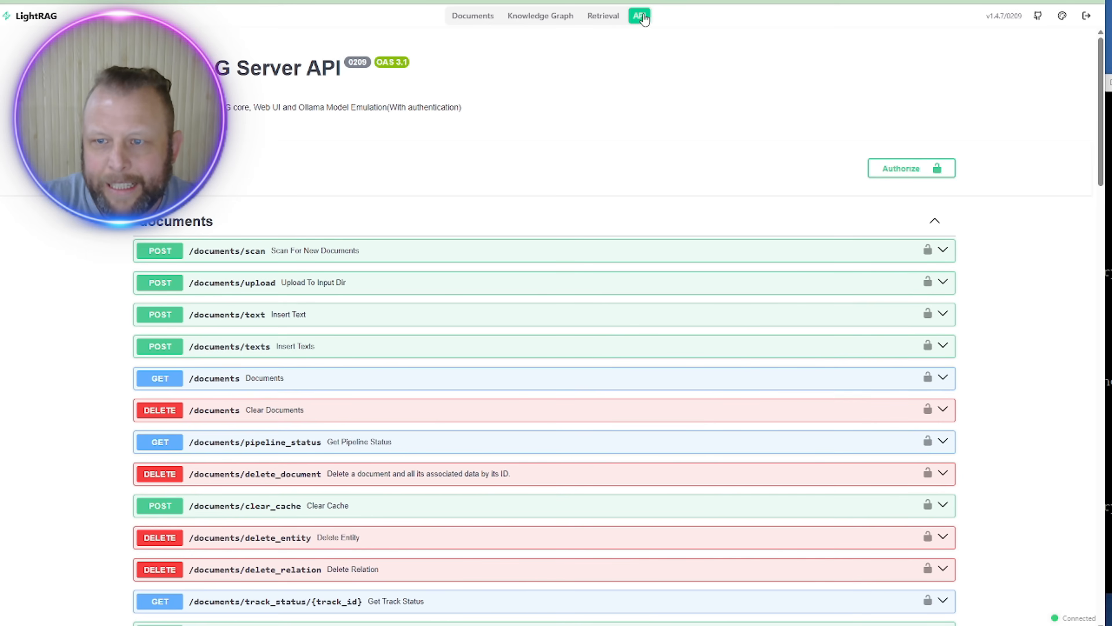
Step: Enter the API key in the APIKeyHeader Value field and authorize it
click(902, 172)
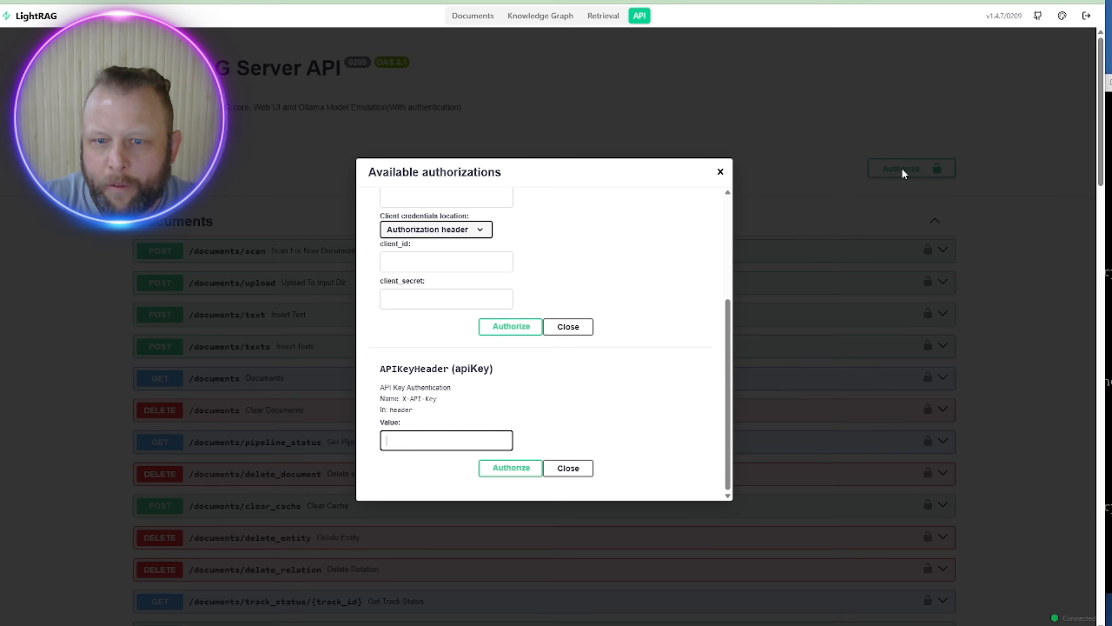
scroll(600, 293, down, 1)
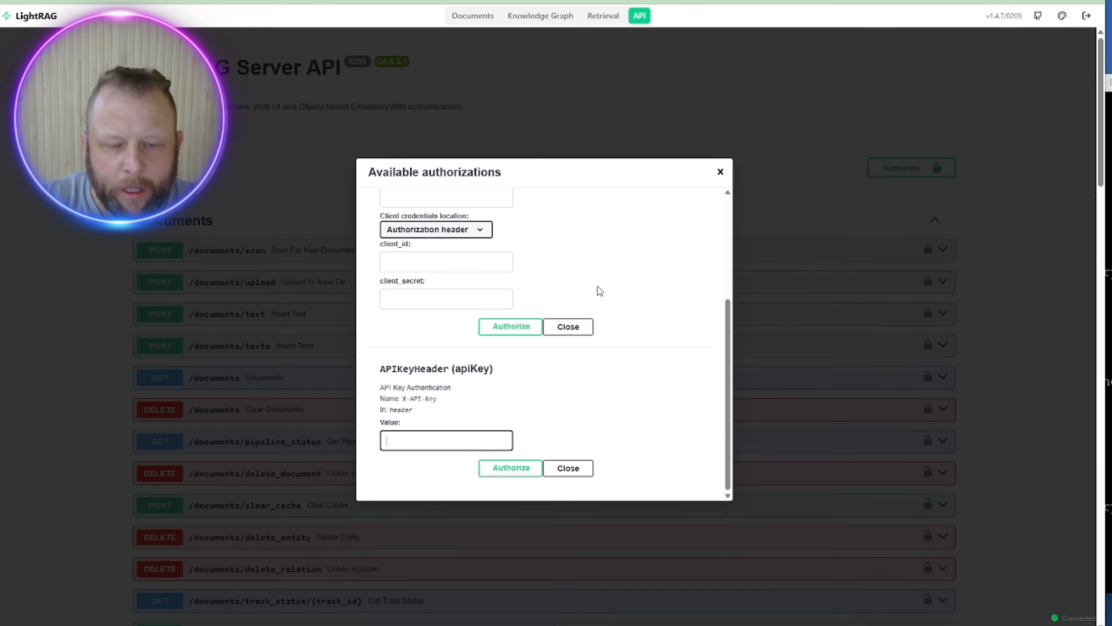
click(416, 446)
click(417, 427)
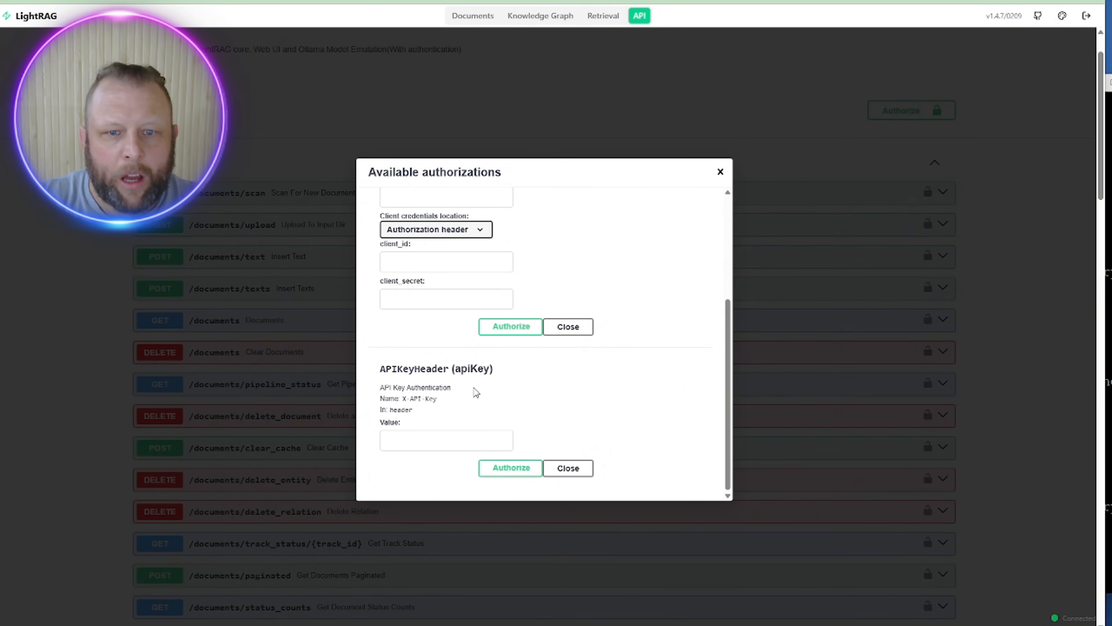
click(395, 440)
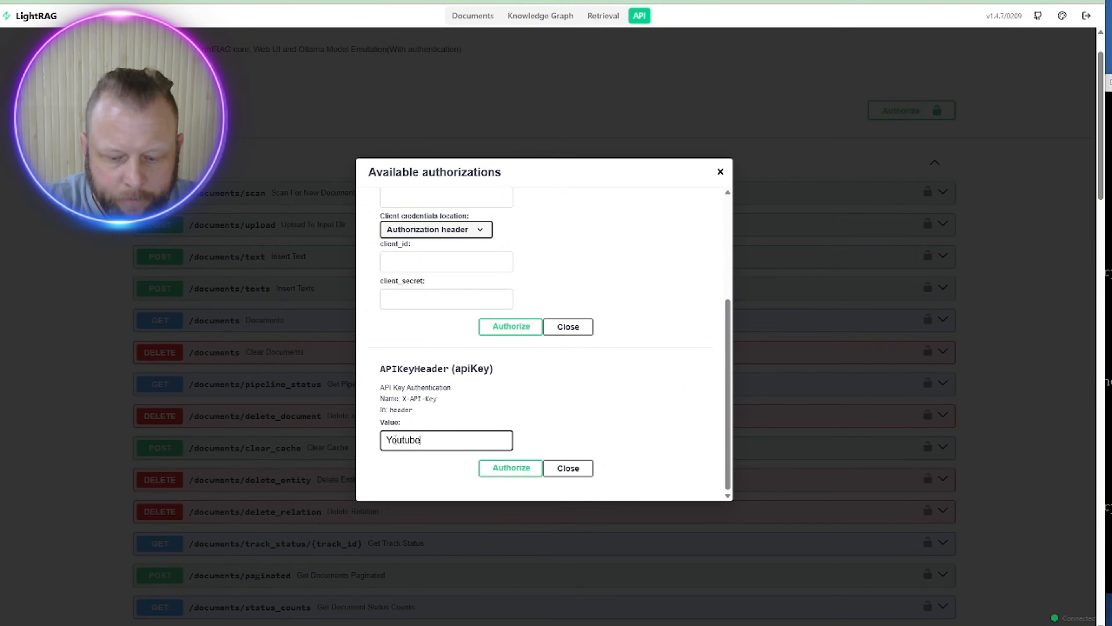
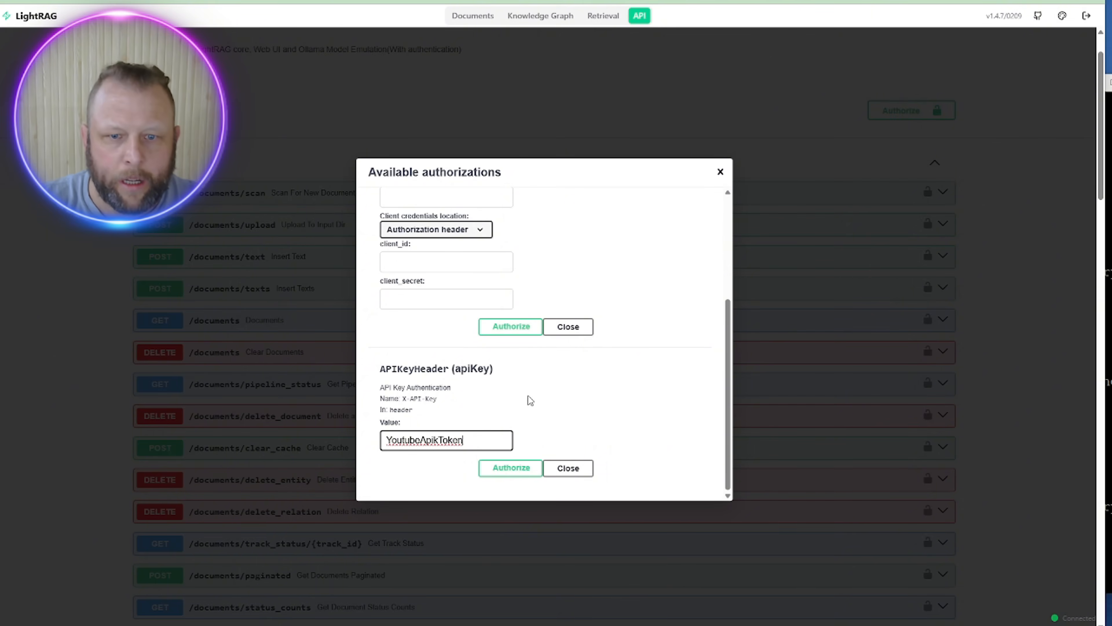
key(ctrl+a)
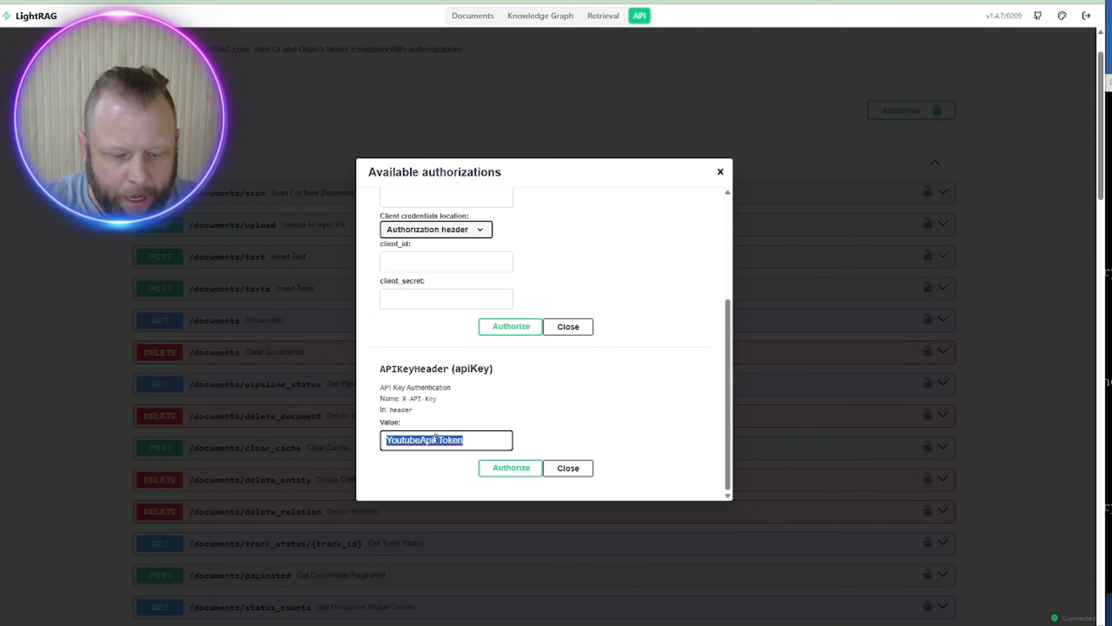
click(499, 470)
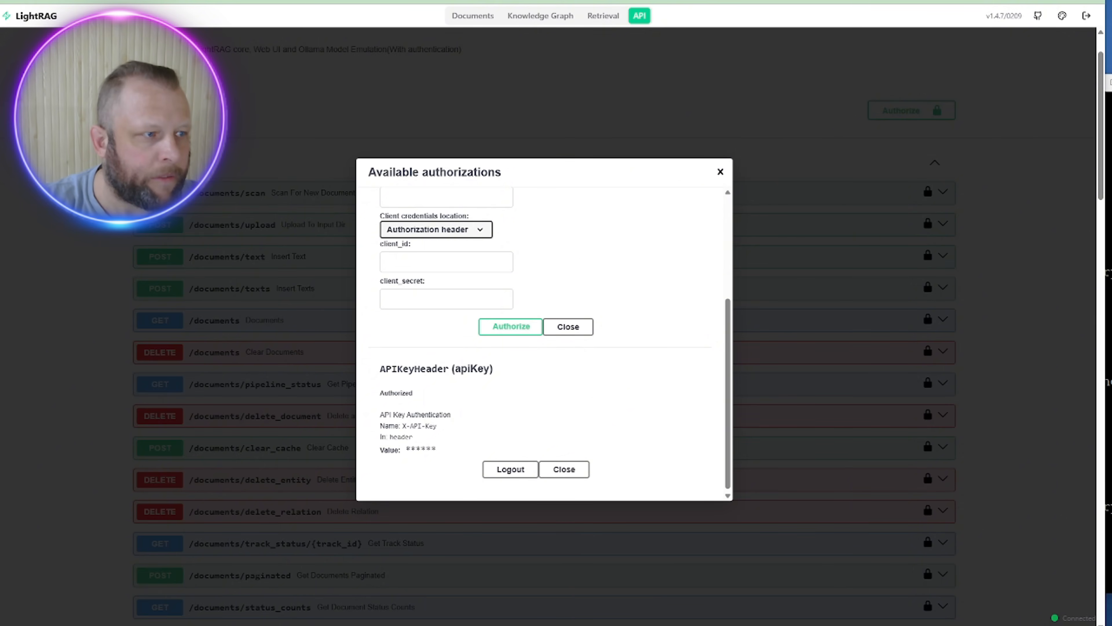
Step: Look up the saved API token in the notes, then close and recheck the authorizations dialog
key(alt+Tab)
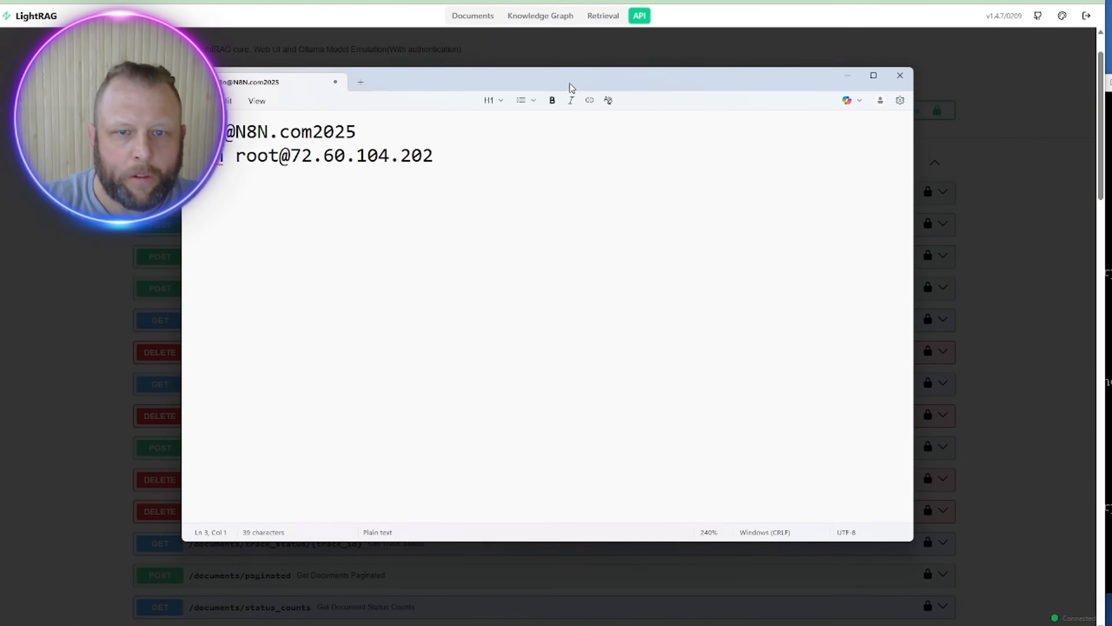
text(PI token)
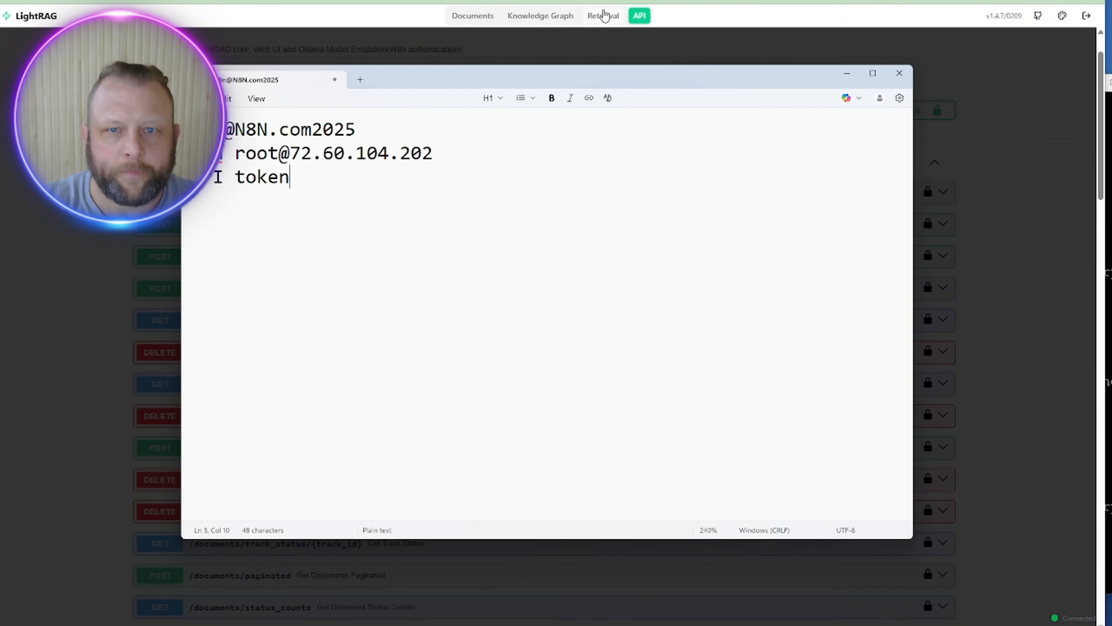
key(alt+Tab)
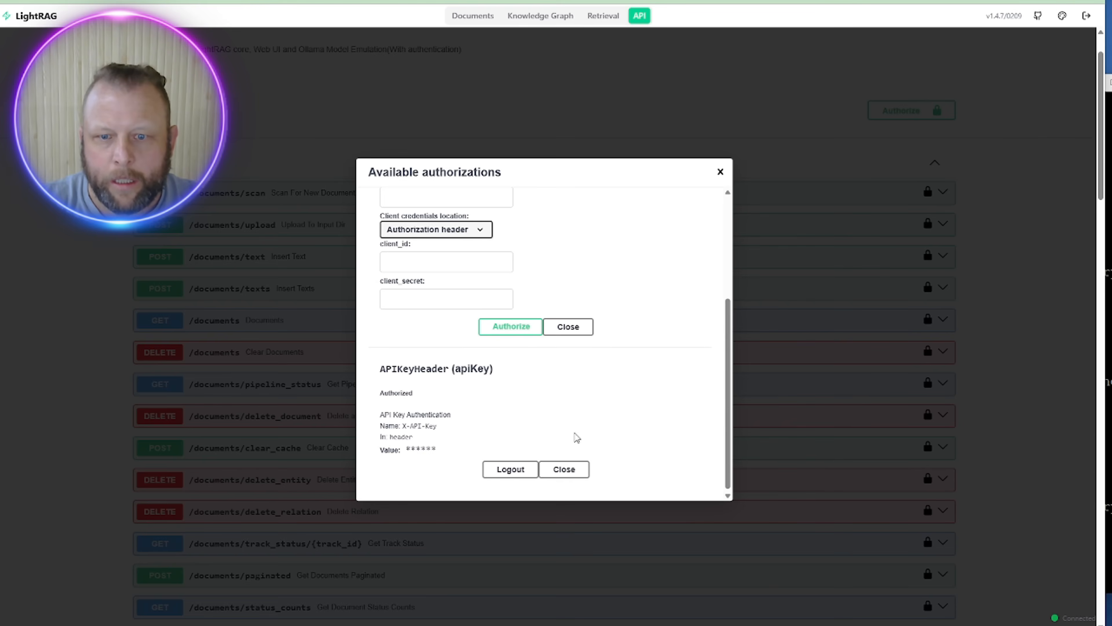
click(567, 469)
click(903, 110)
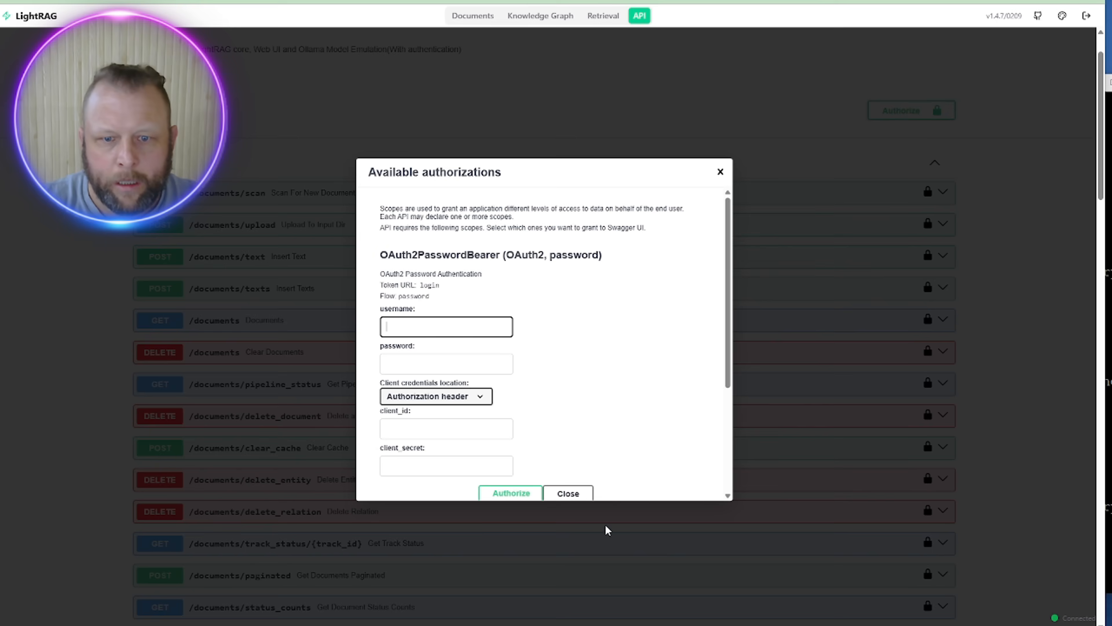
scroll(609, 324, down, 4)
scroll(762, 258, down, 5)
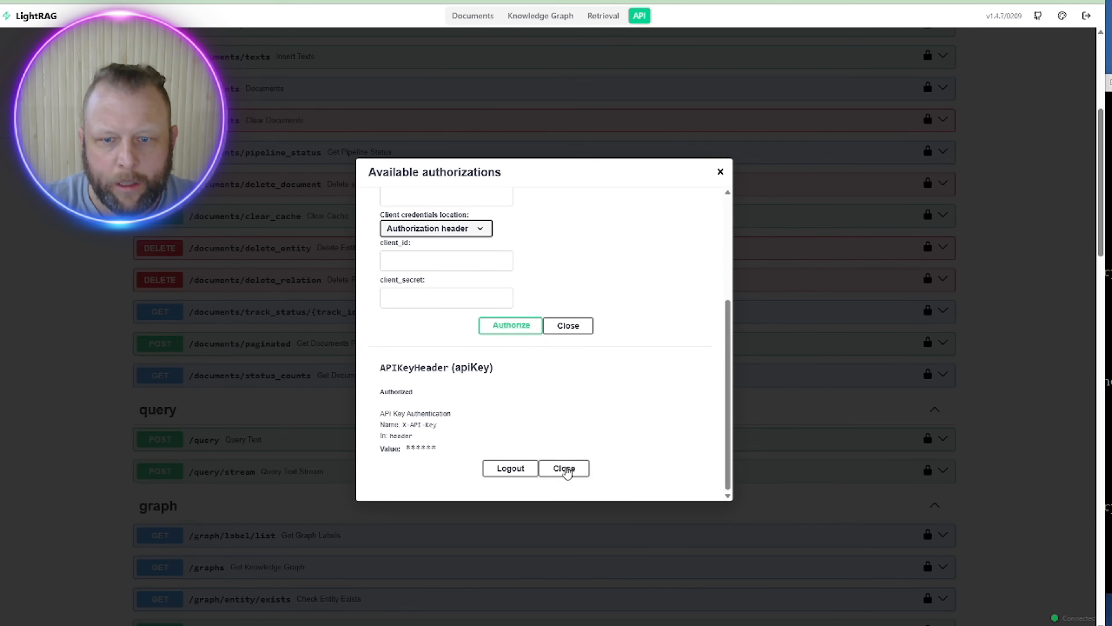
click(565, 467)
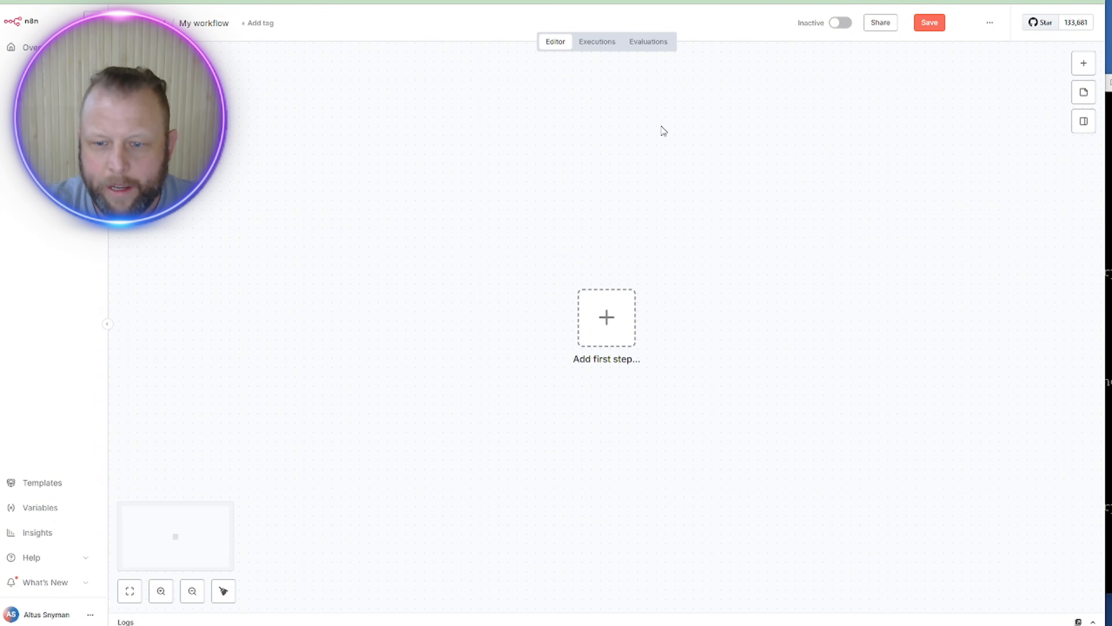
Step: Open .env in nano, select the LIGHTRAG_API_KEY value in the Auth section, and exit
click(735, 621)
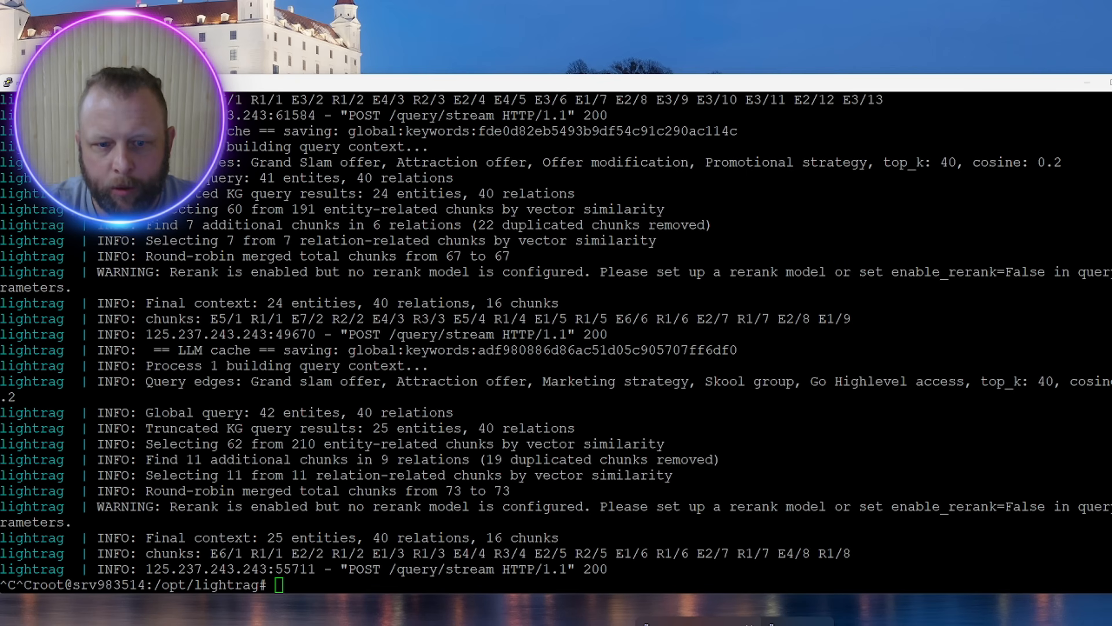
double_click(672, 446)
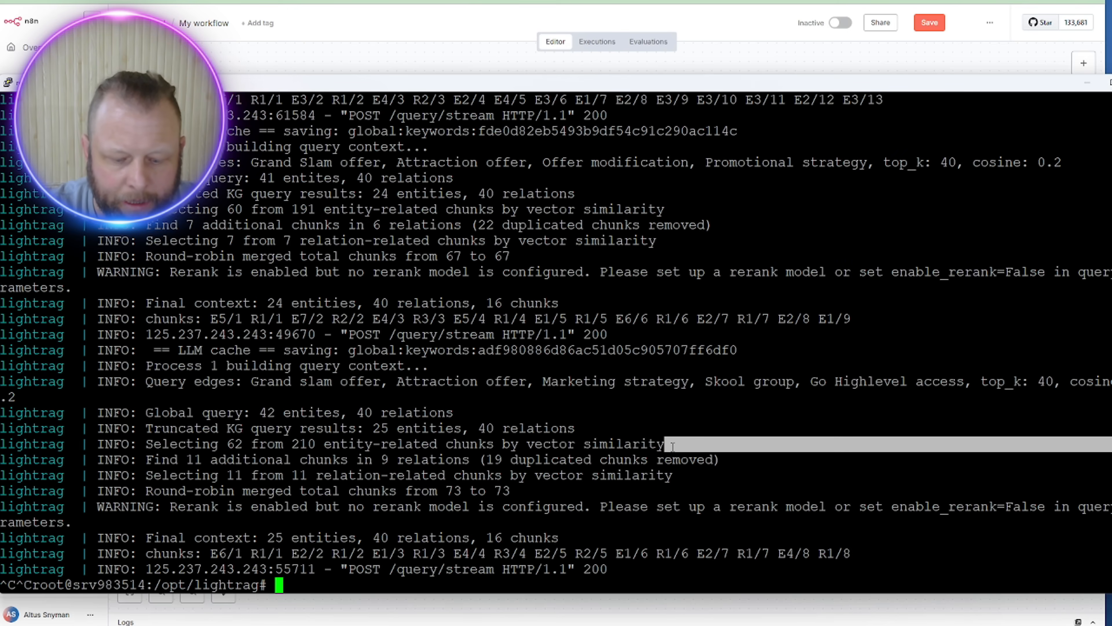
text(nan)
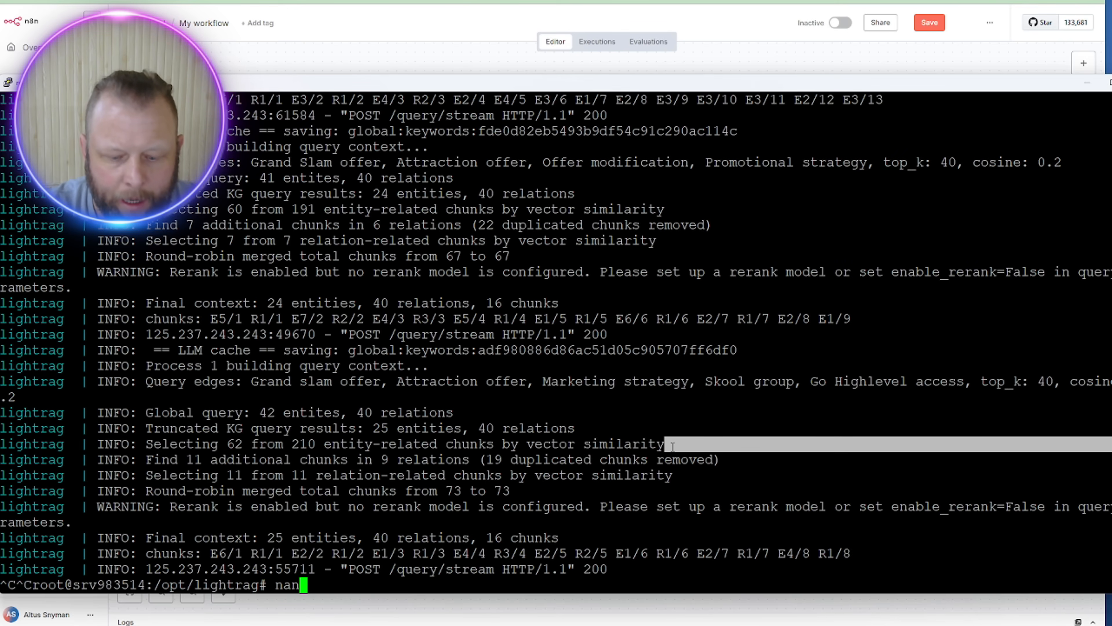
text(o .)
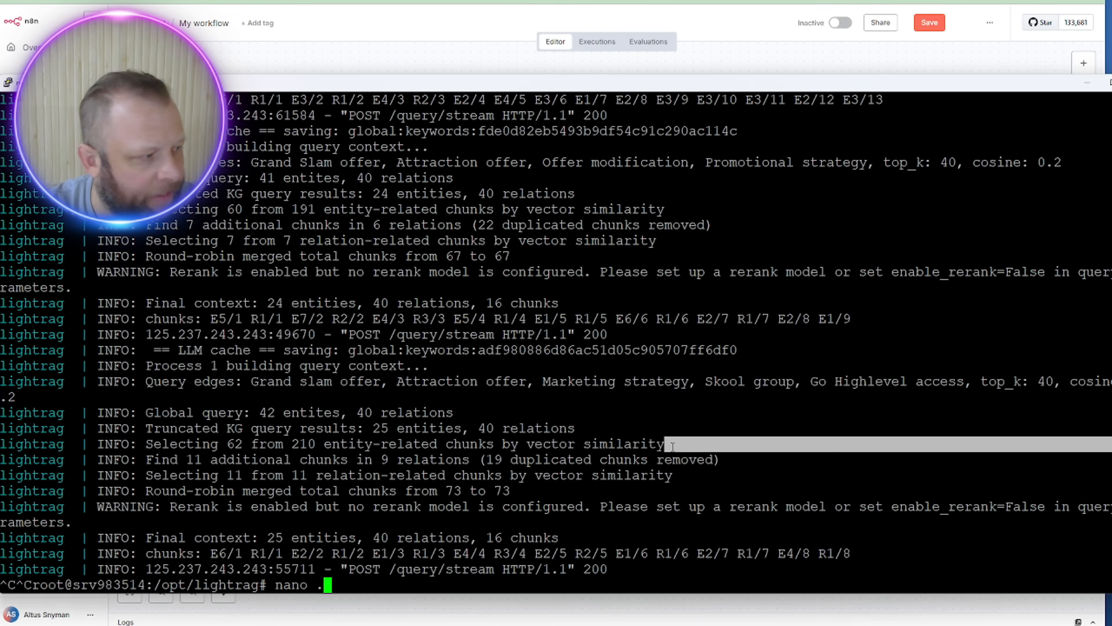
text(env)
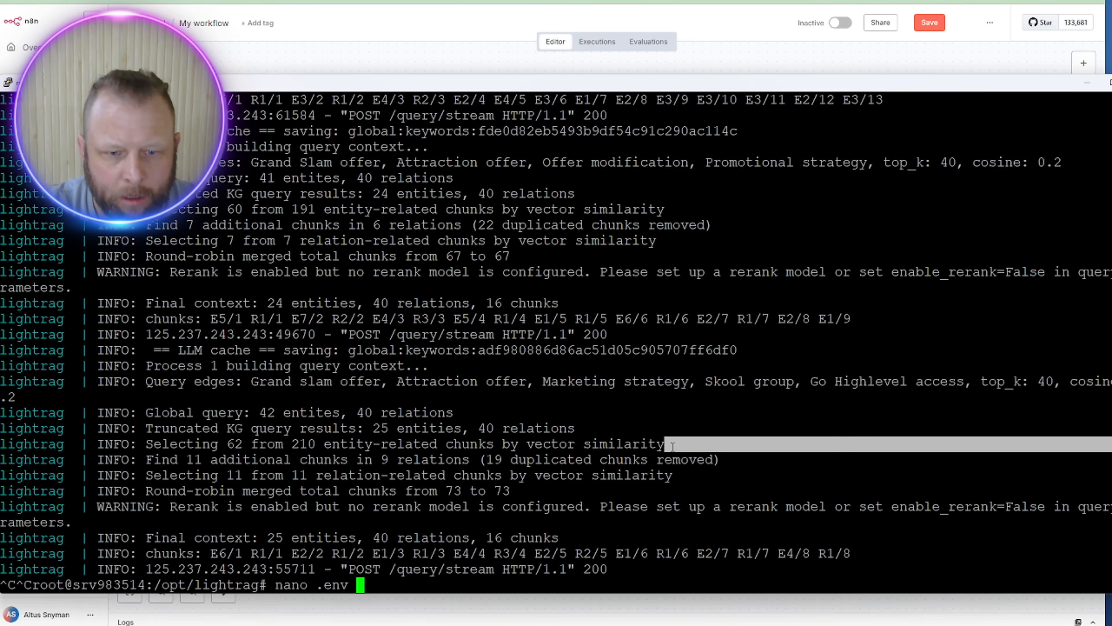
key(Return)
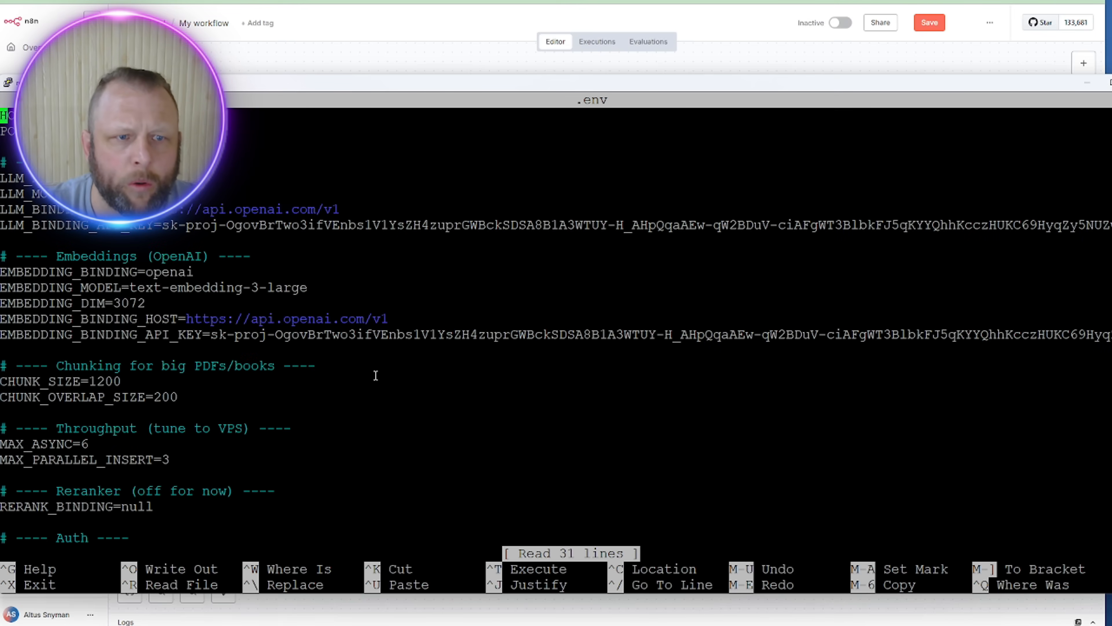
key(Down)
key(Down)
key(Down)
key(Down)
key(Down)
key(Down)
key(Down)
key(Down)
key(Down)
key(Down)
key(Down)
key(Down)
key(Down)
key(Down)
key(Down)
key(Down)
key(Down)
key(Down)
key(Down)
key(Down)
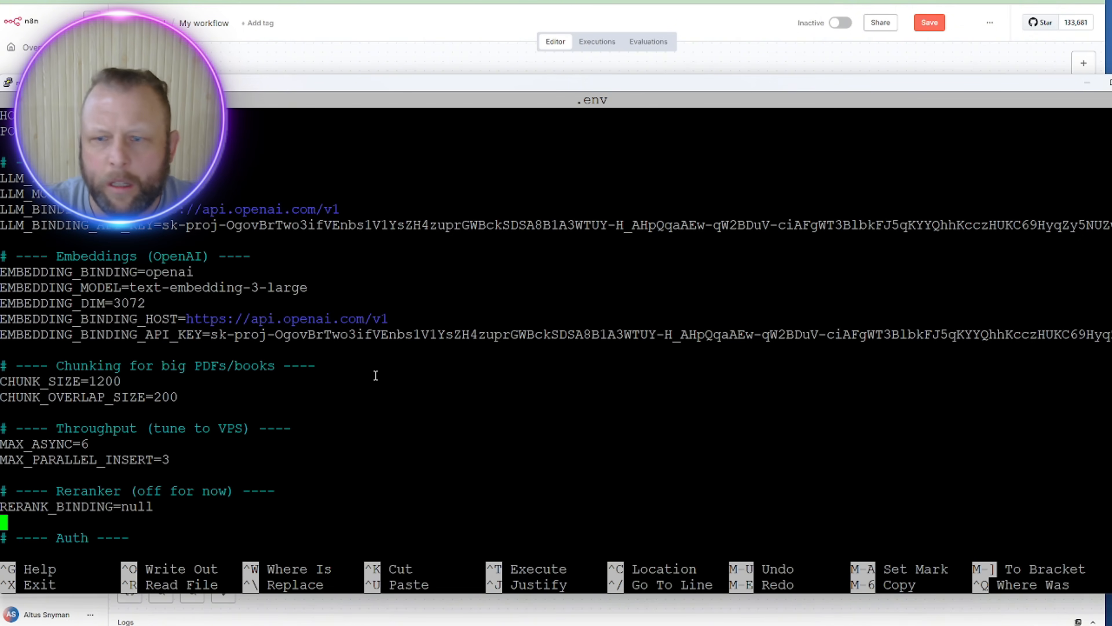
key(Down)
key(Down)
key(Down)
key(Down)
key(Down)
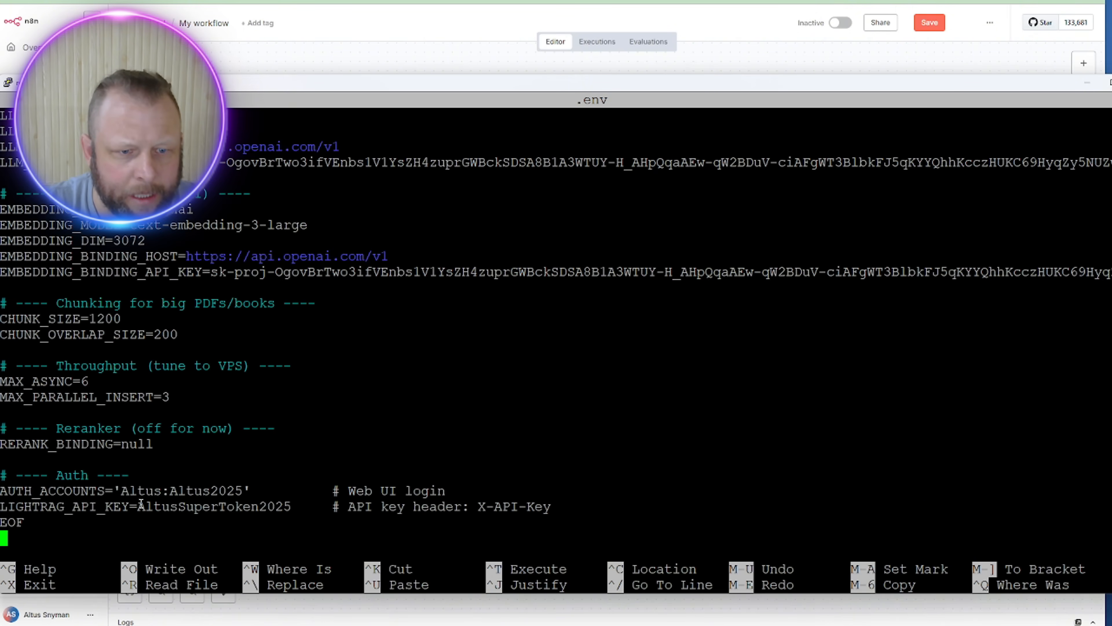
drag(138, 506, 288, 505)
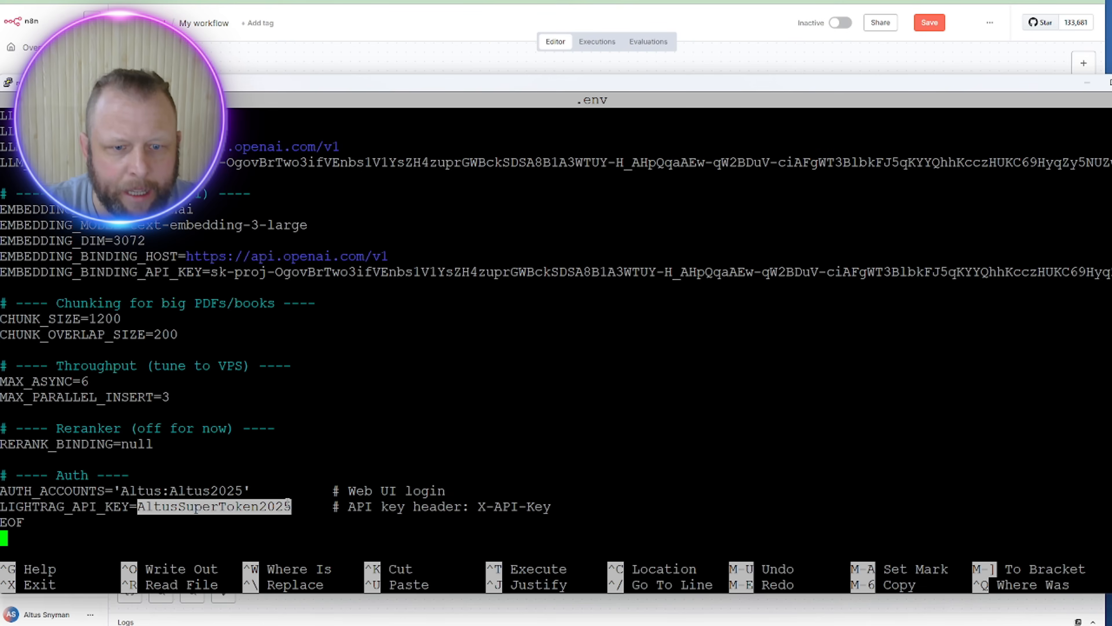
key(ctrl+c)
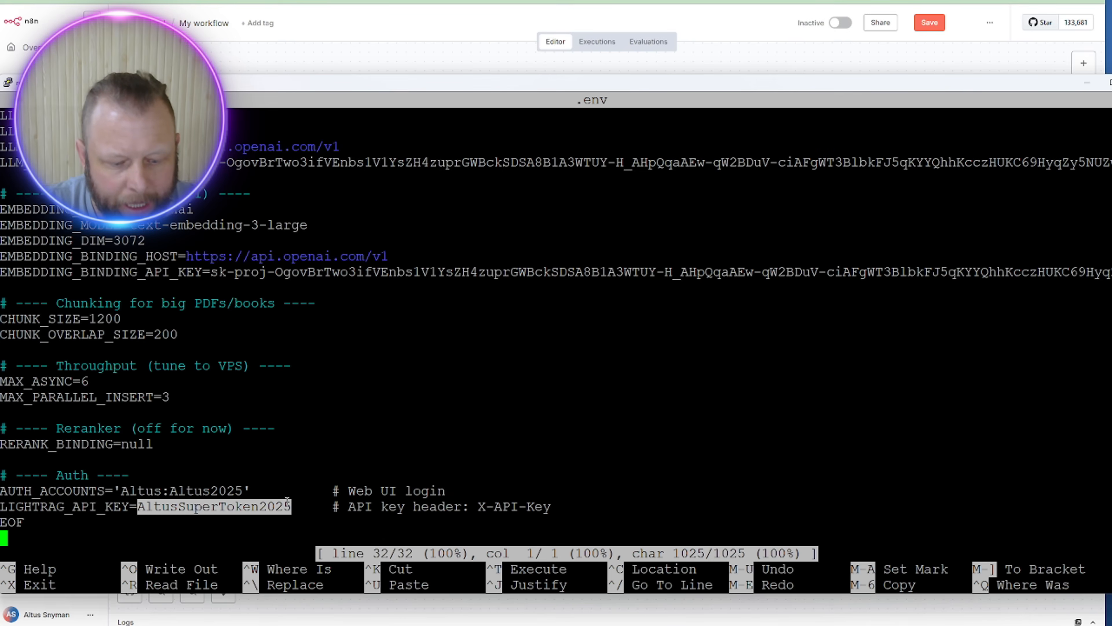
key(ctrl+x)
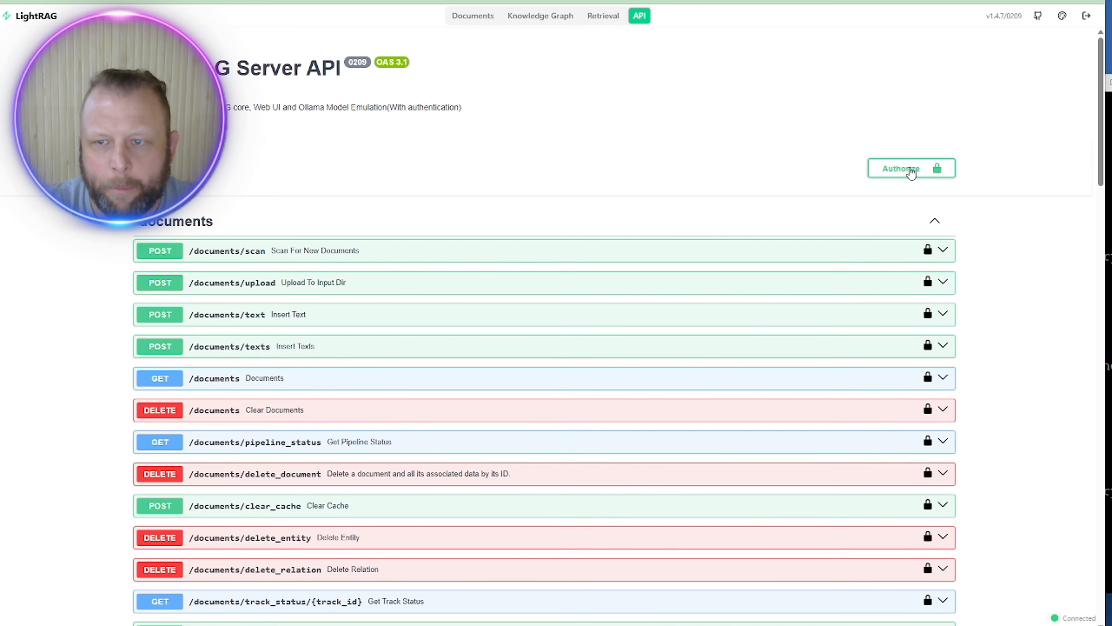
Step: Log out the old key and authorize APIKeyHeader with the pasted LightRAG API key
click(908, 170)
scroll(451, 407, down, 5)
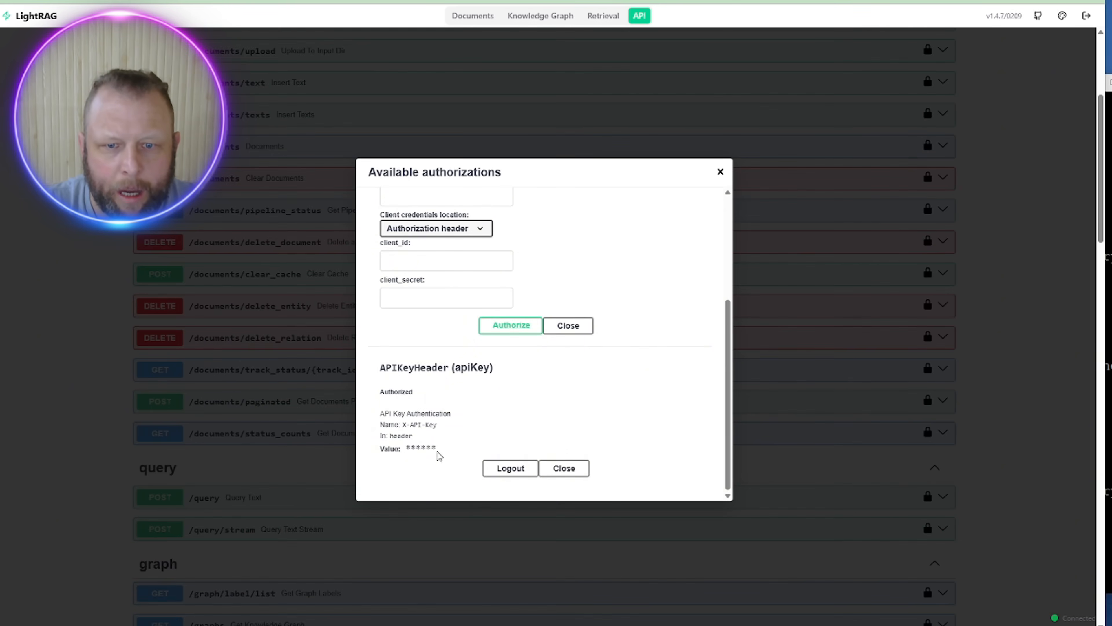
click(499, 468)
click(440, 439)
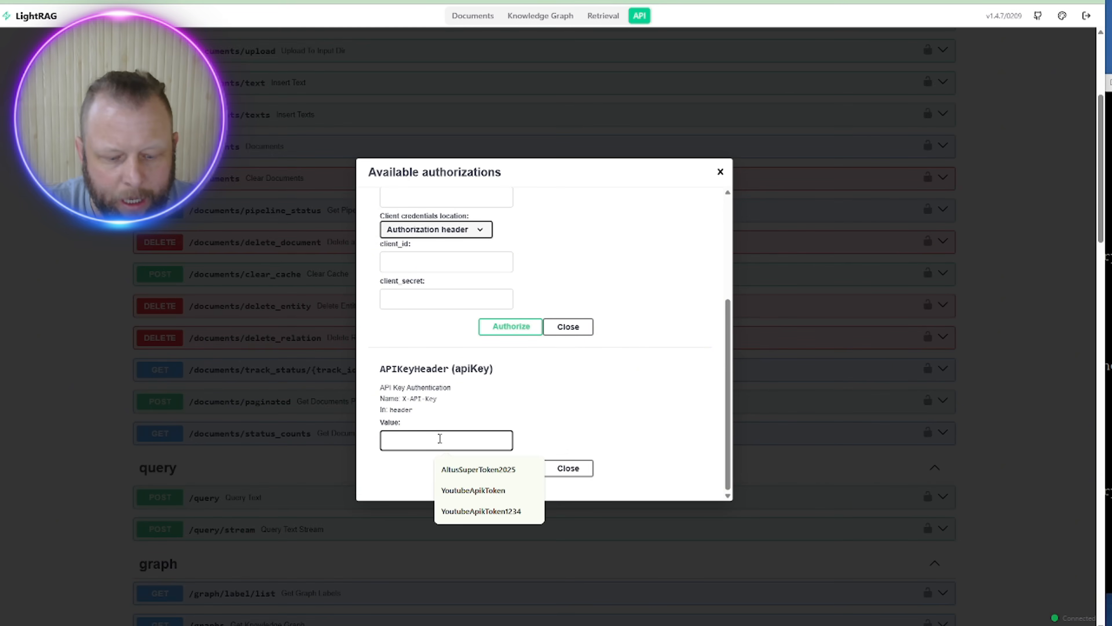
key(ctrl+v)
click(515, 468)
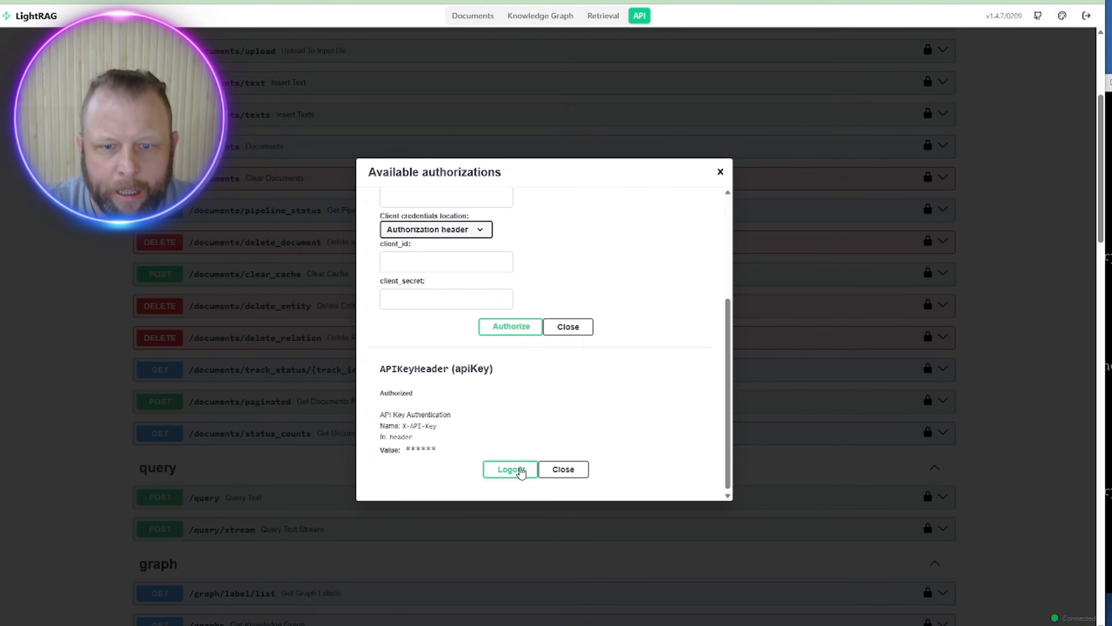
click(565, 470)
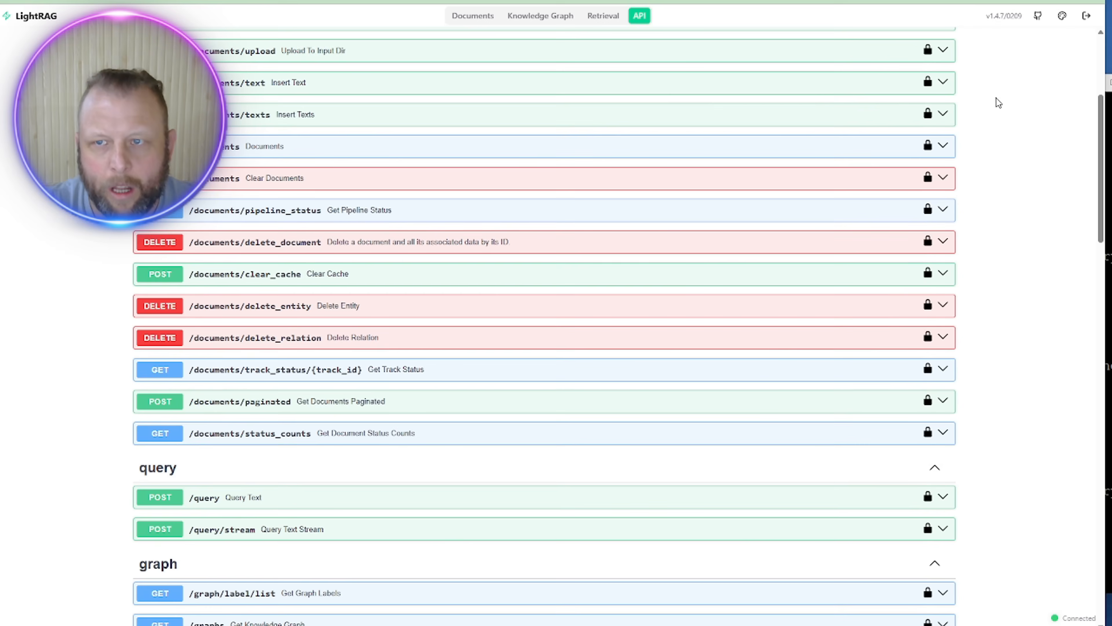
scroll(974, 140, up, 2)
scroll(974, 141, up, 3)
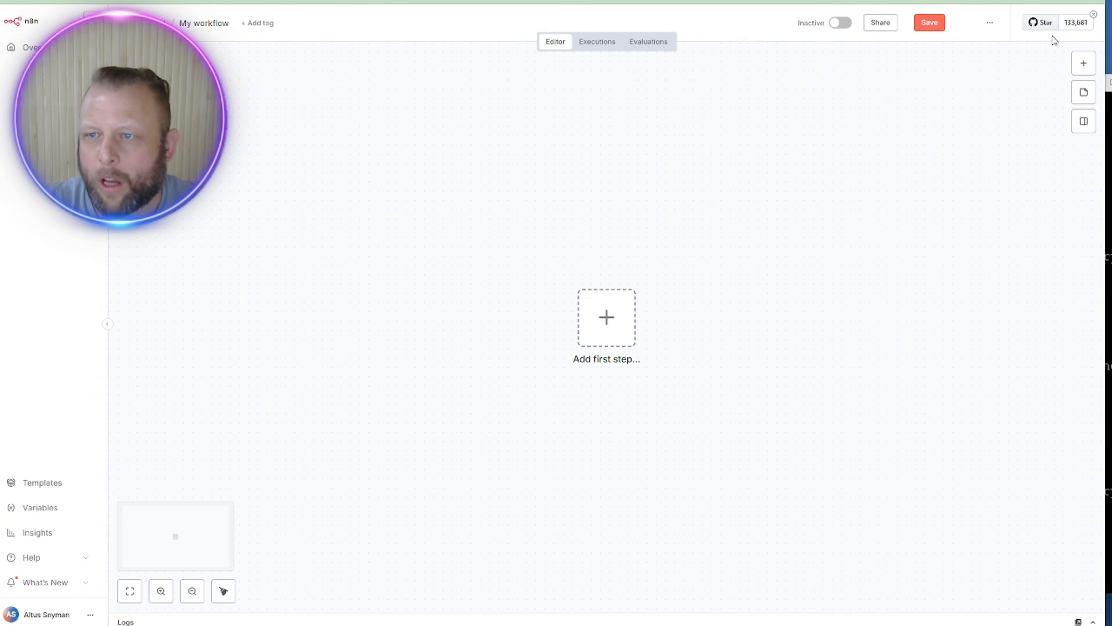
Step: Start the workflow with a manual trigger followed by an HTTP Request node
click(1084, 63)
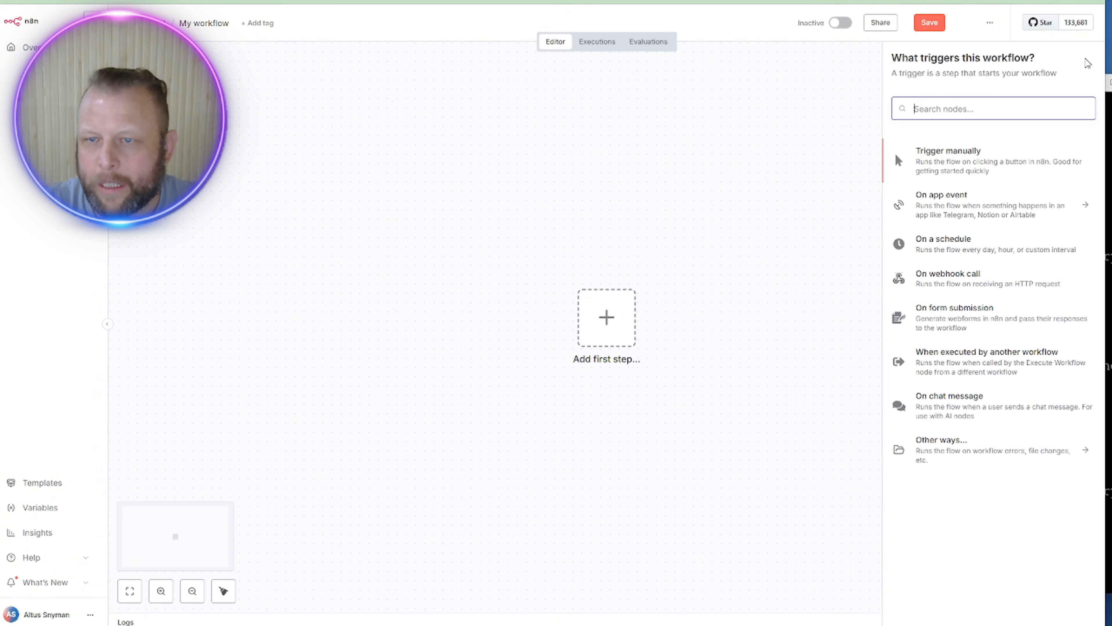
click(1110, 82)
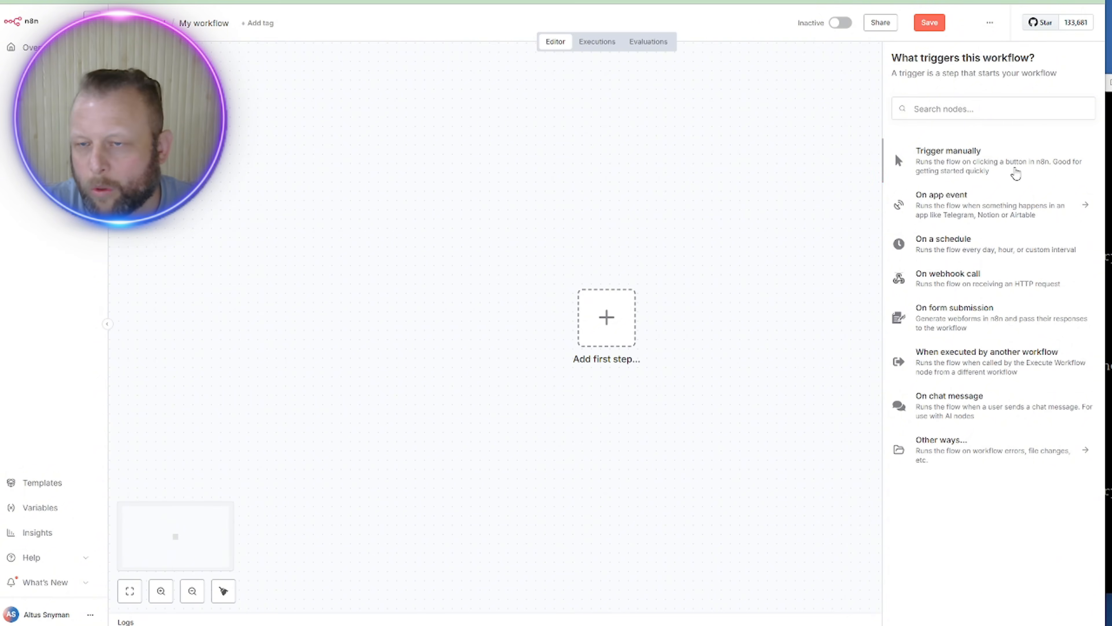
click(953, 155)
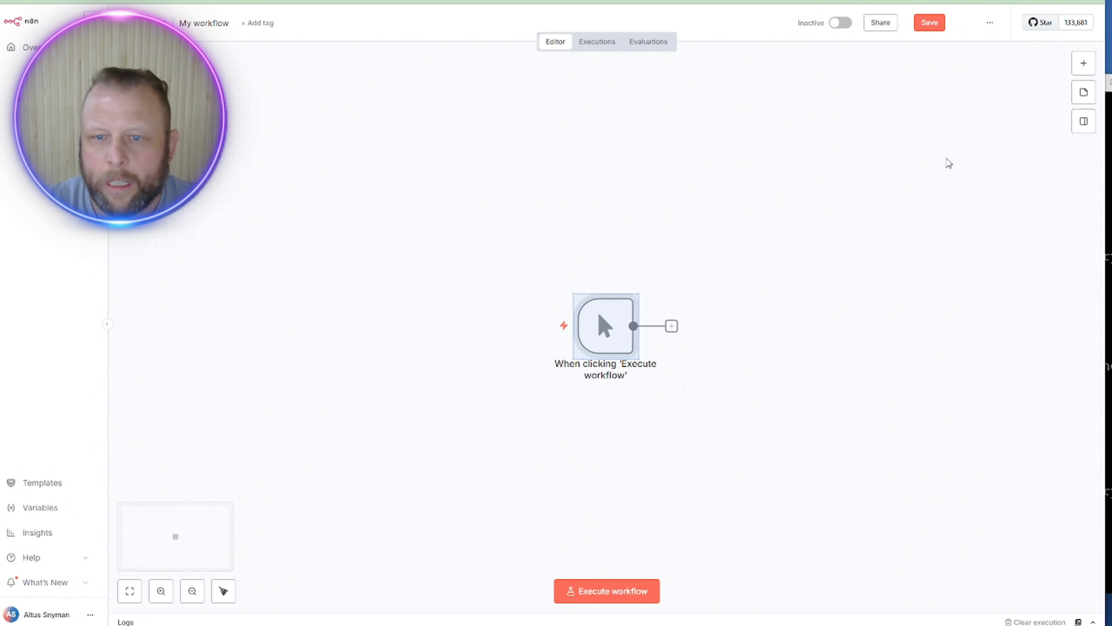
click(673, 328)
text(htt)
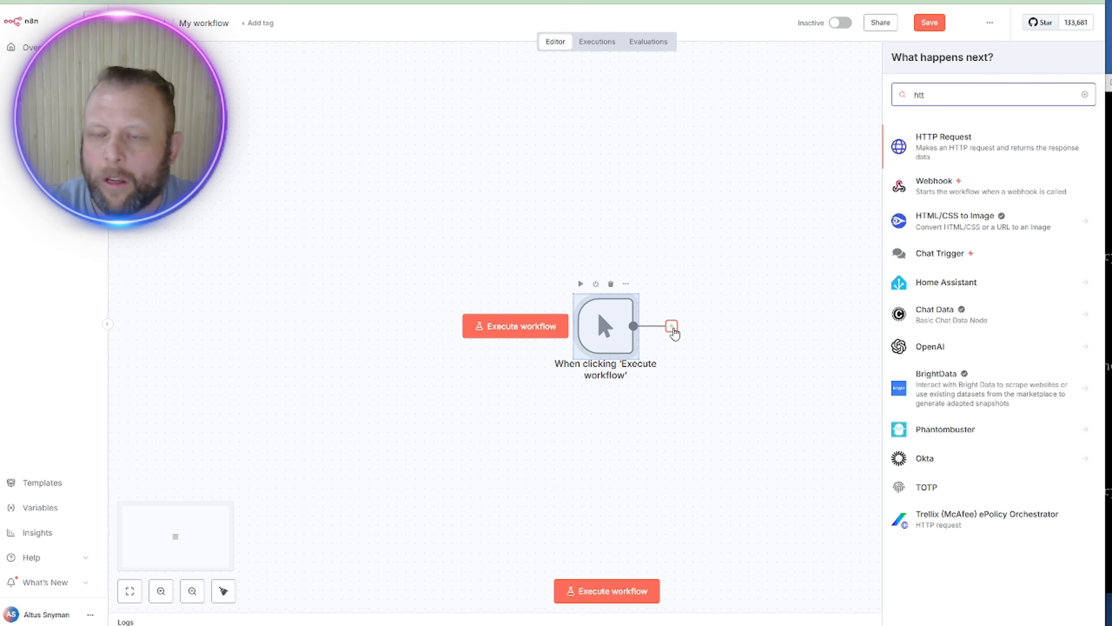
click(943, 151)
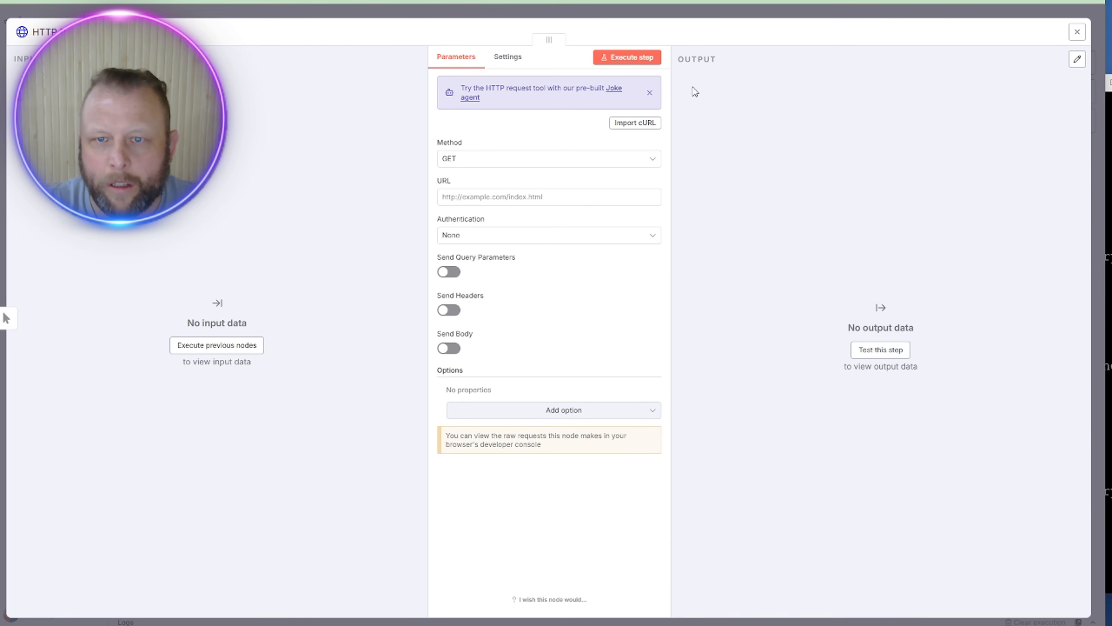
Step: Import the LightRAG /query POST curl command, swapping in the new API key
click(626, 126)
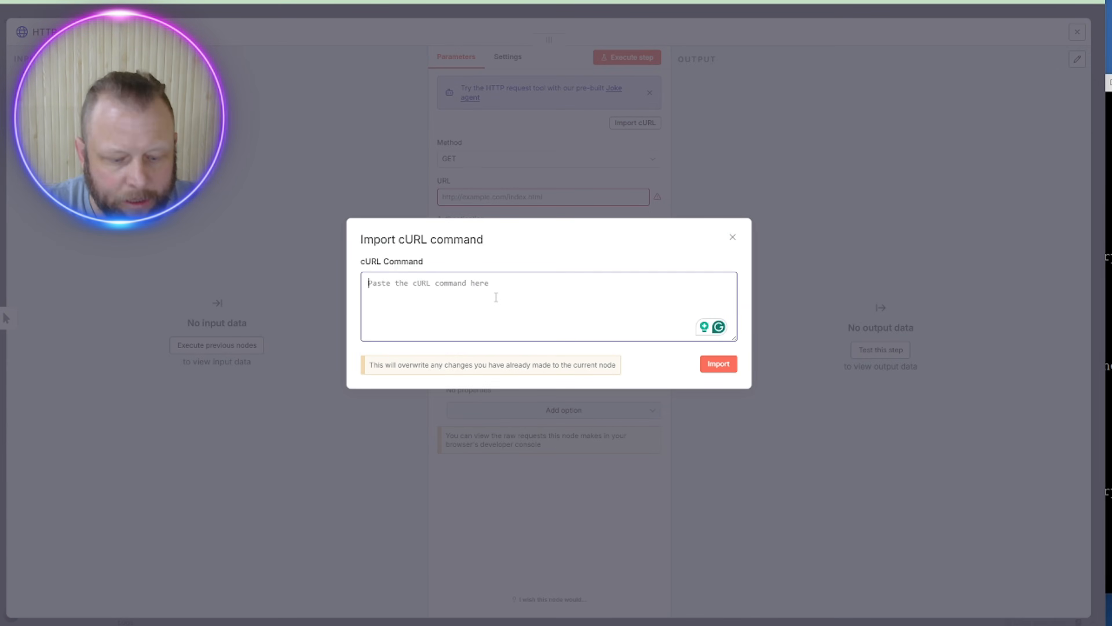
key(ctrl+v)
scroll(593, 317, up, 3)
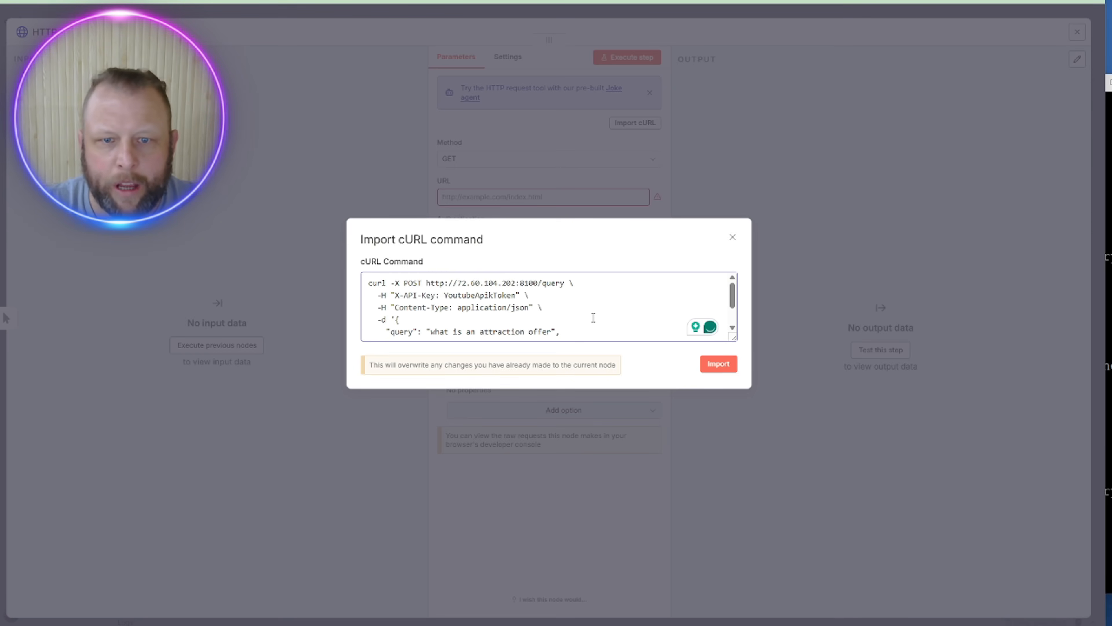
drag(378, 283, 457, 283)
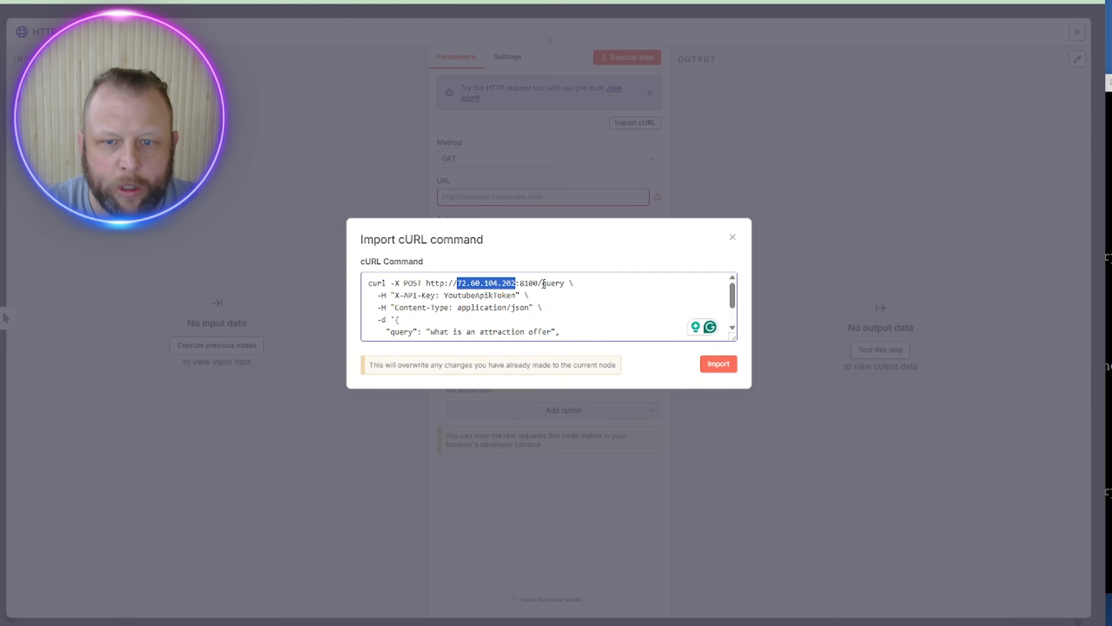
drag(543, 283, 561, 283)
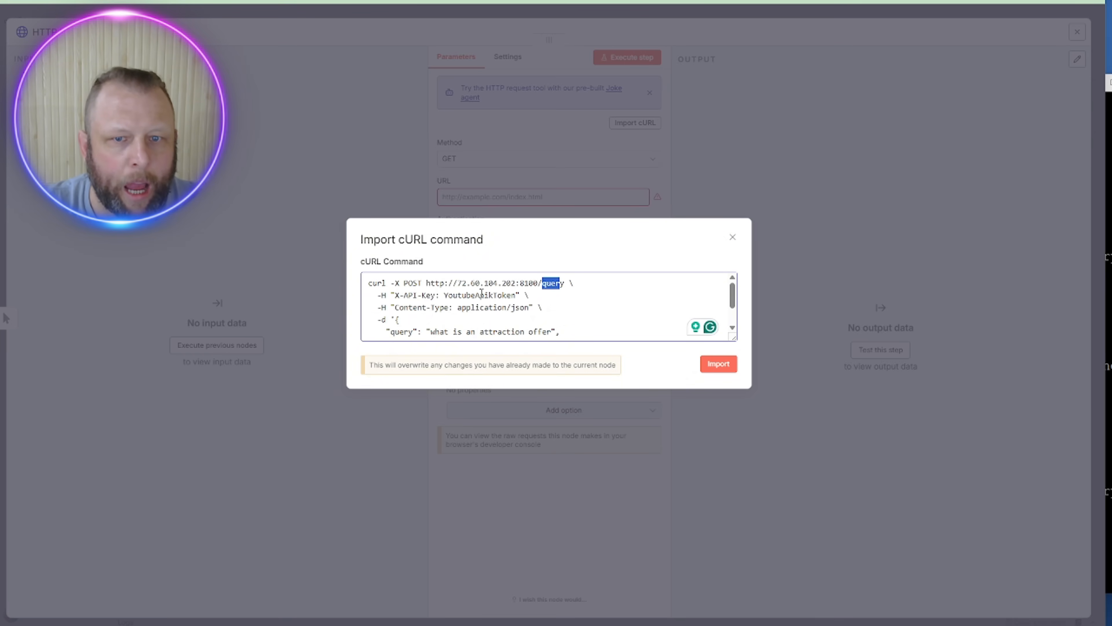
key(alt+Tab)
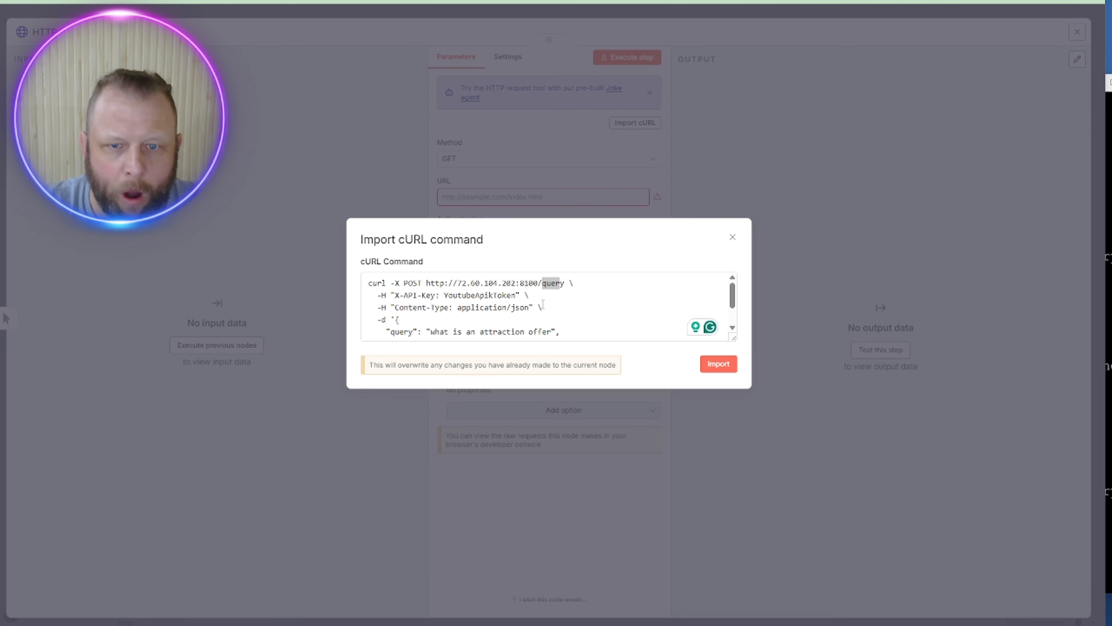
double_click(481, 295)
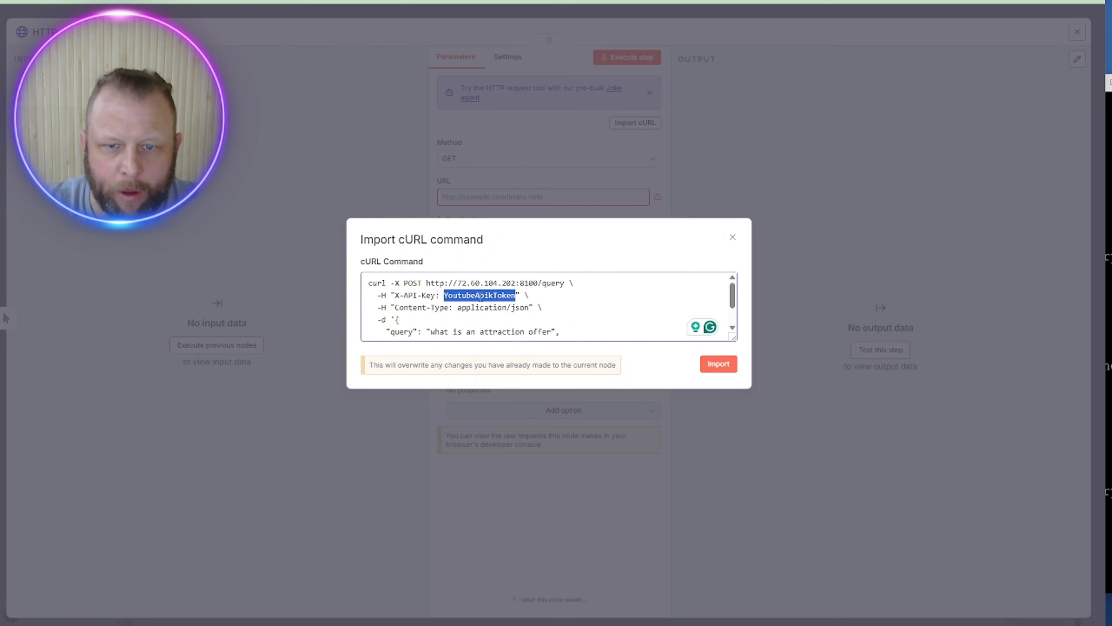
key(ctrl+v)
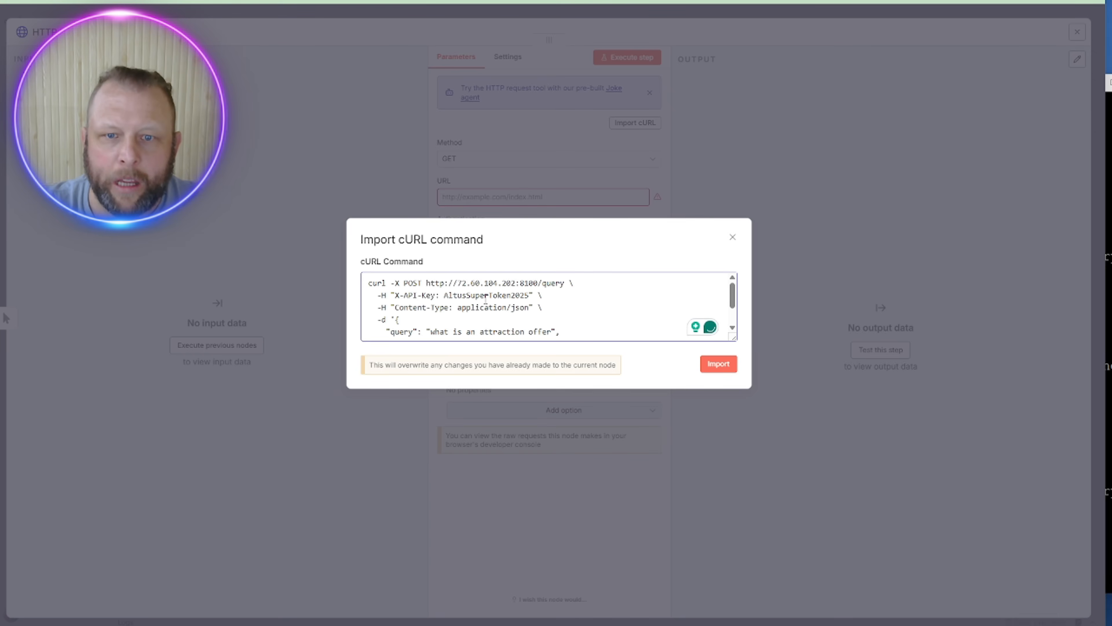
scroll(482, 300, down, 1)
drag(413, 296, 494, 283)
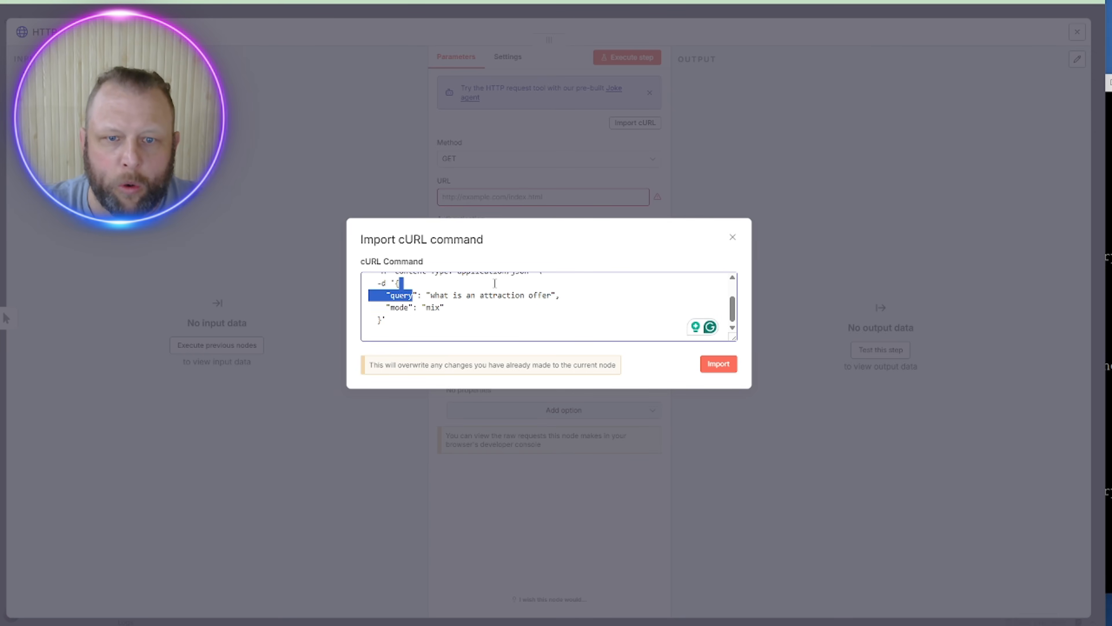
click(720, 363)
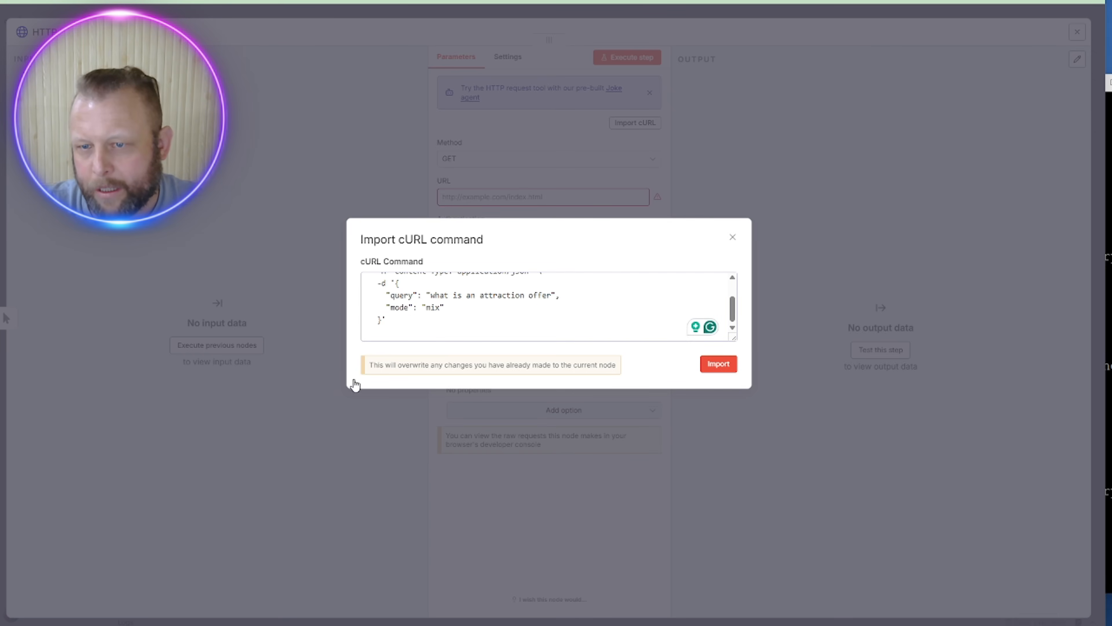
Step: Run the HTTP Request node and review its X-API-Key header and LightRAG's attraction-offer answer
click(626, 61)
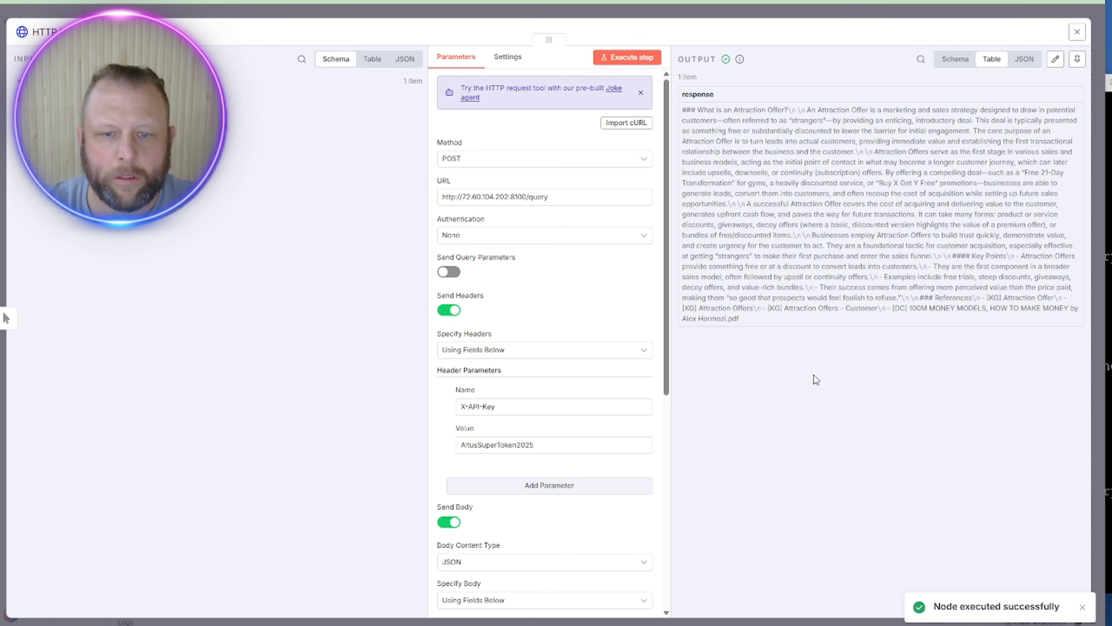
scroll(598, 307, down, 5)
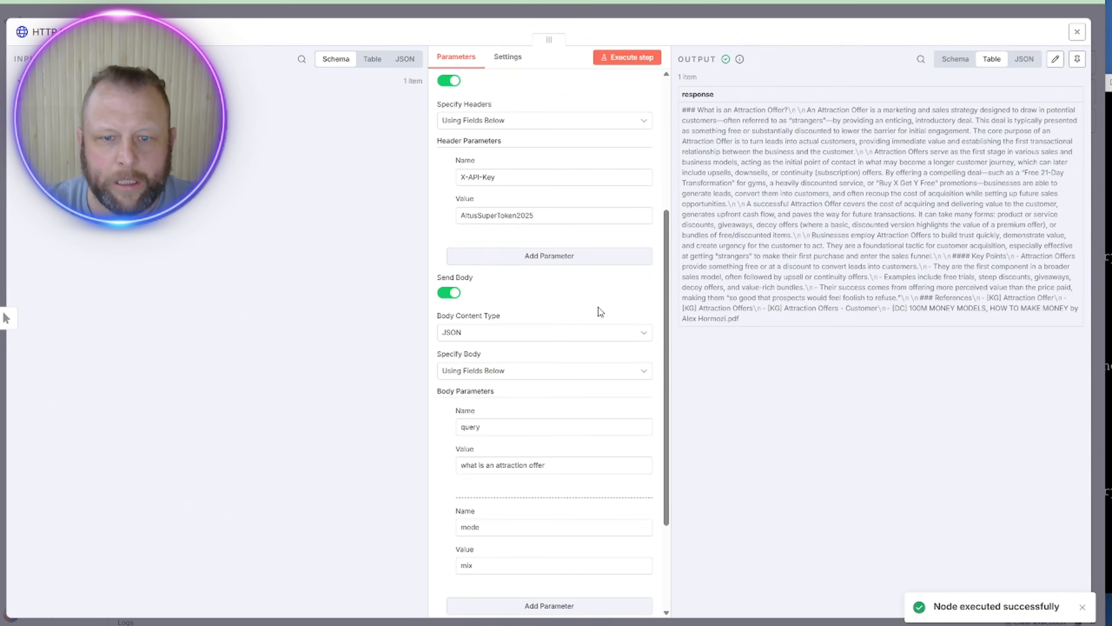
scroll(598, 306, up, 5)
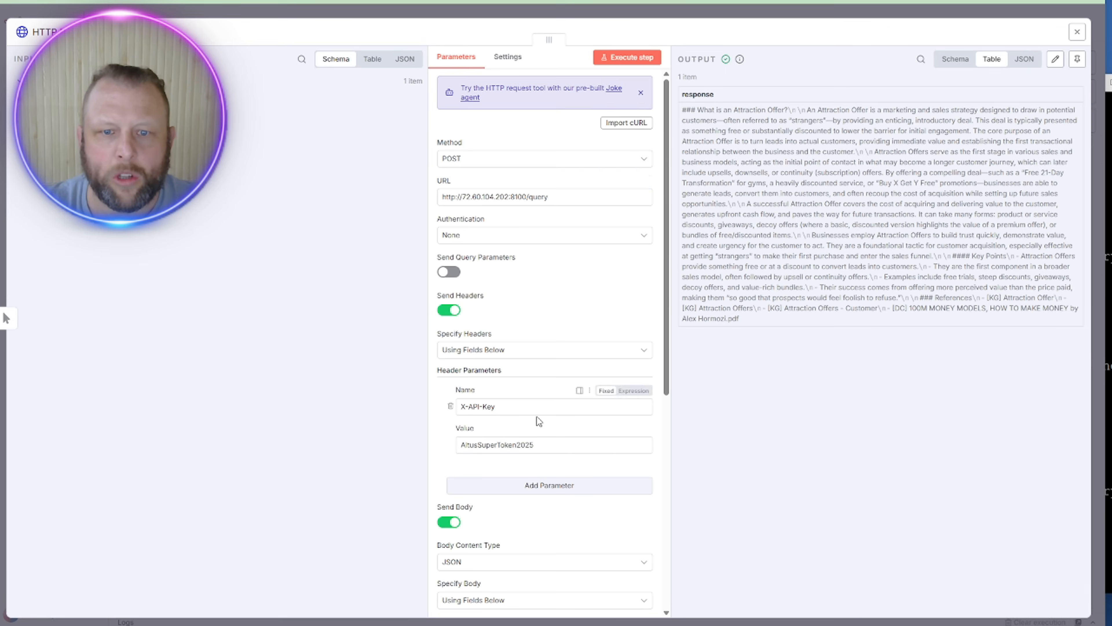
scroll(541, 394, down, 3)
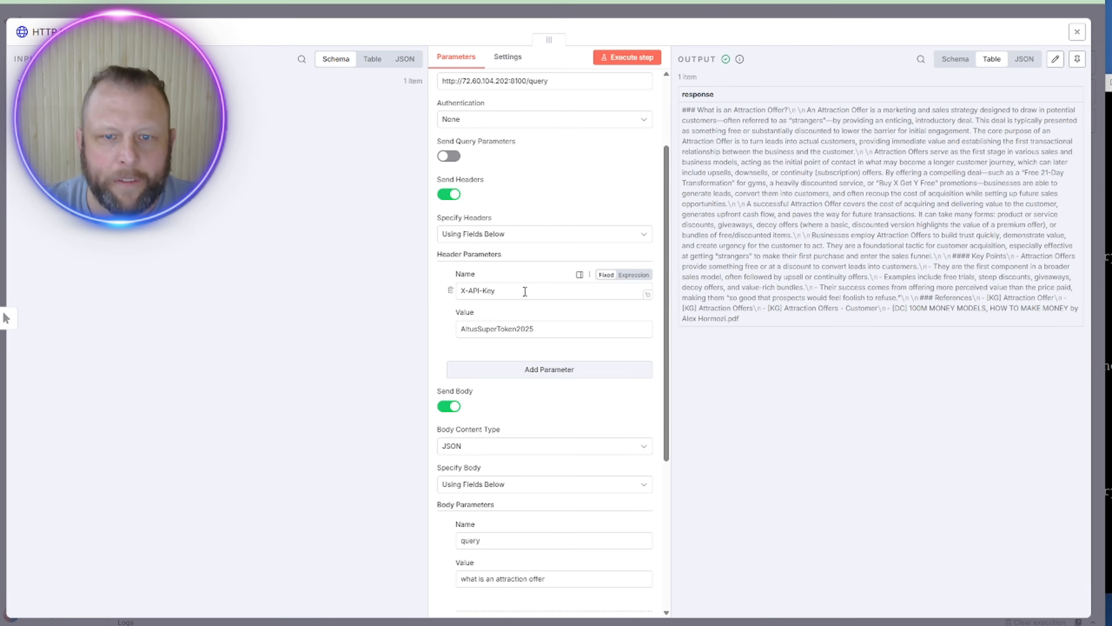
triple_click(514, 289)
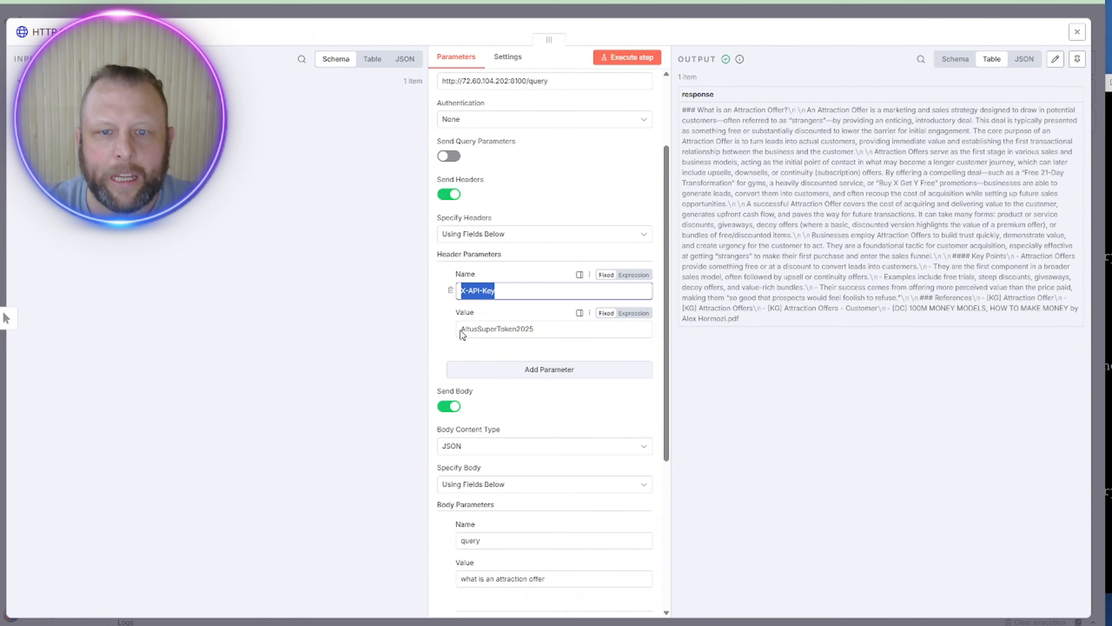
scroll(572, 335, down, 1)
scroll(572, 335, down, 3)
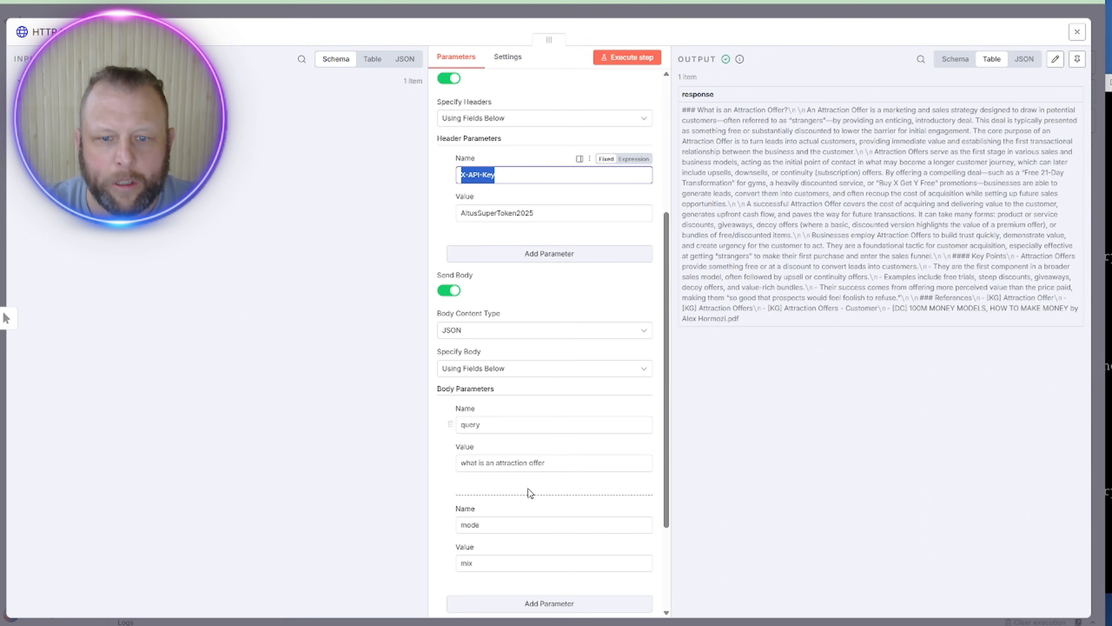
scroll(502, 578, down, 3)
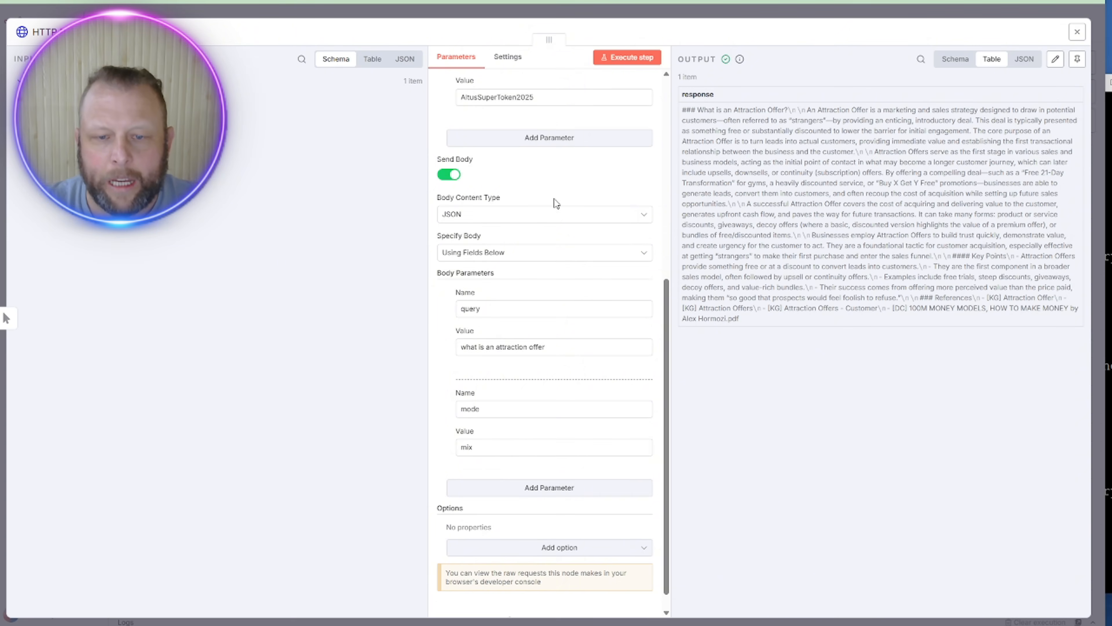
scroll(553, 378, up, 10)
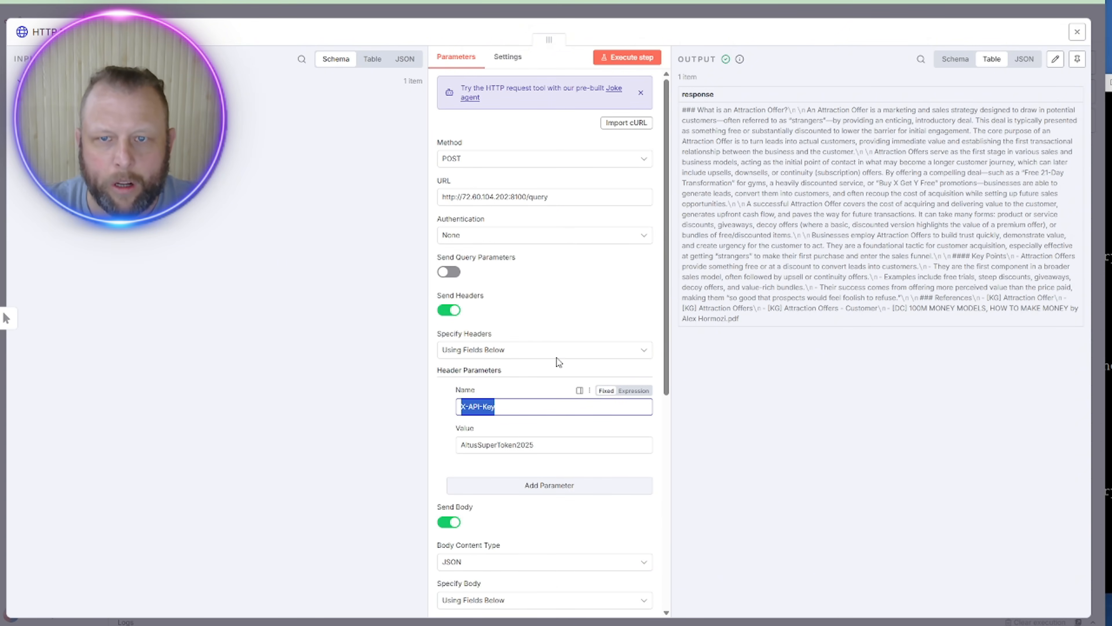
Step: Inspect the cURL command in the import dialog without importing, then close the node panel
click(623, 125)
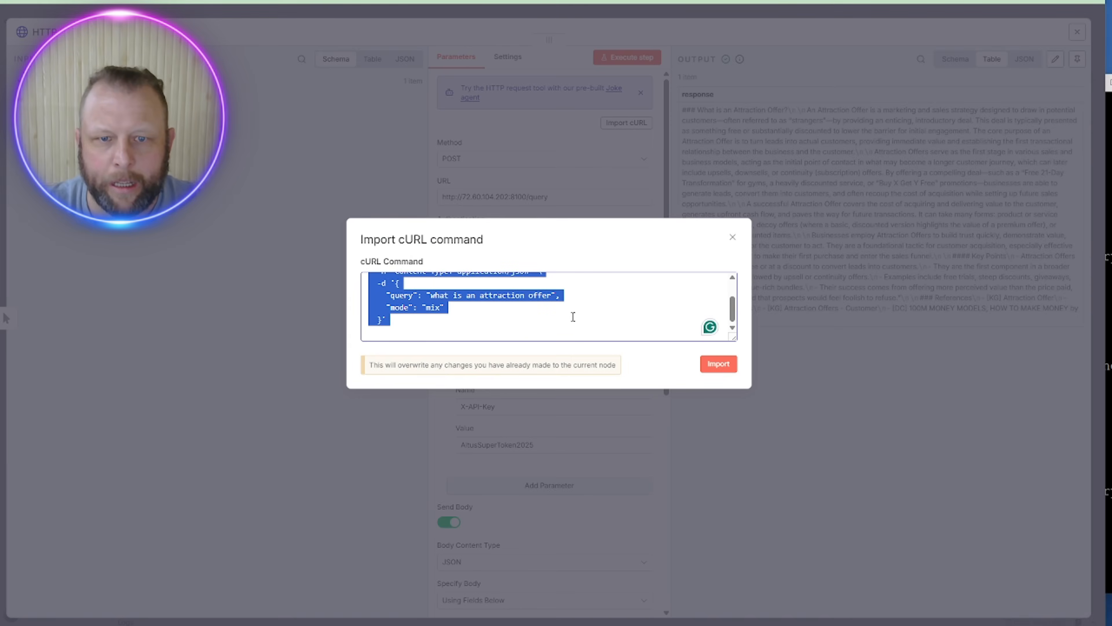
scroll(579, 313, up, 2)
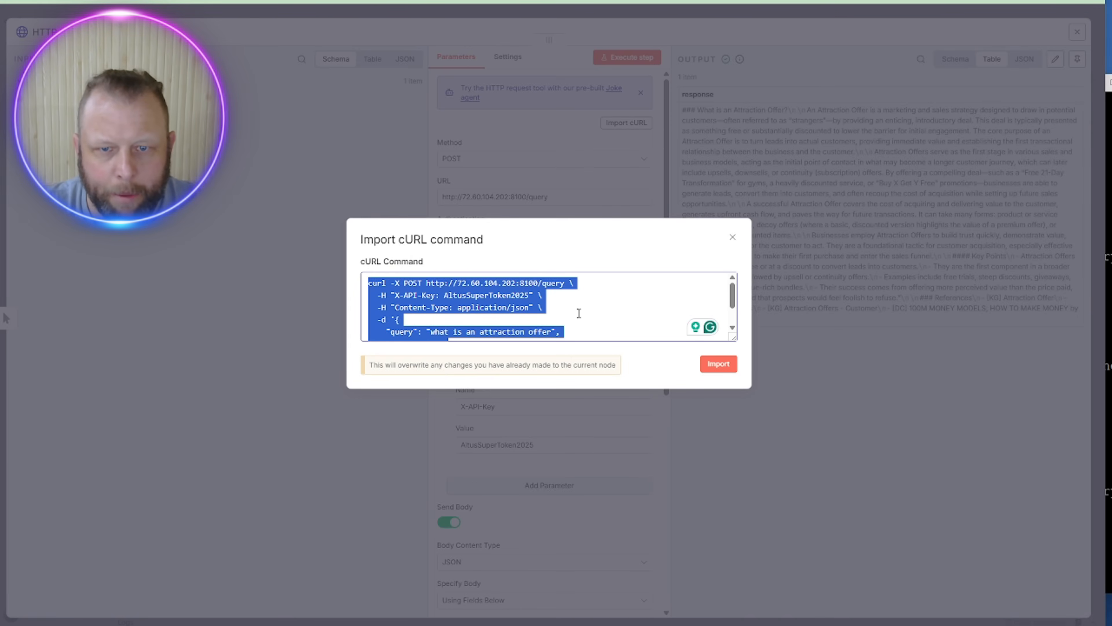
click(581, 311)
triple_click(585, 307)
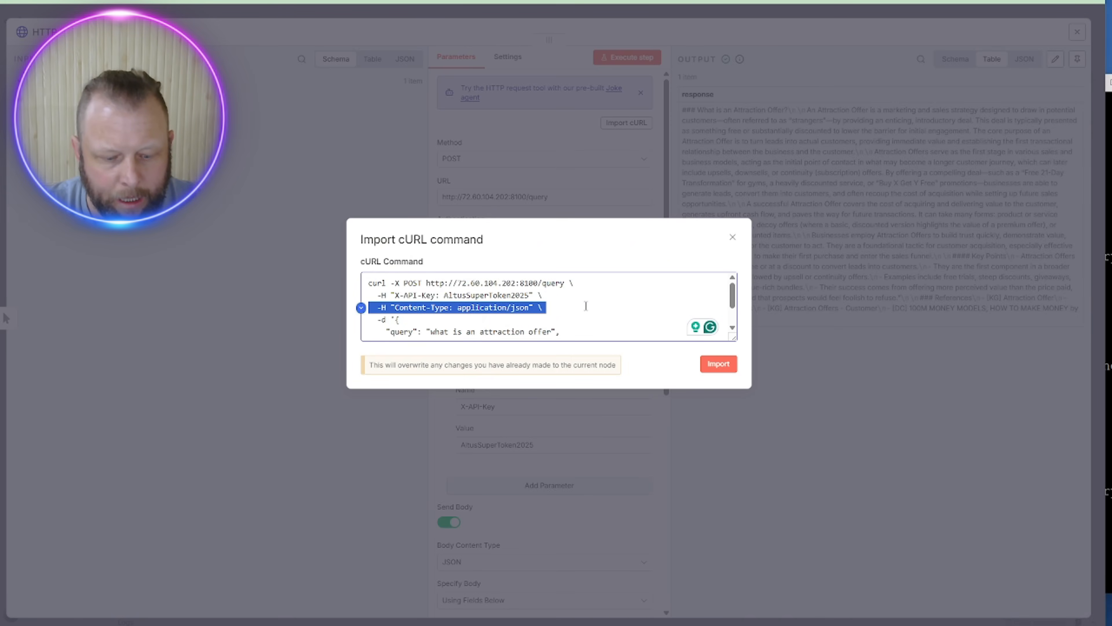
key(ctrl+a)
click(732, 237)
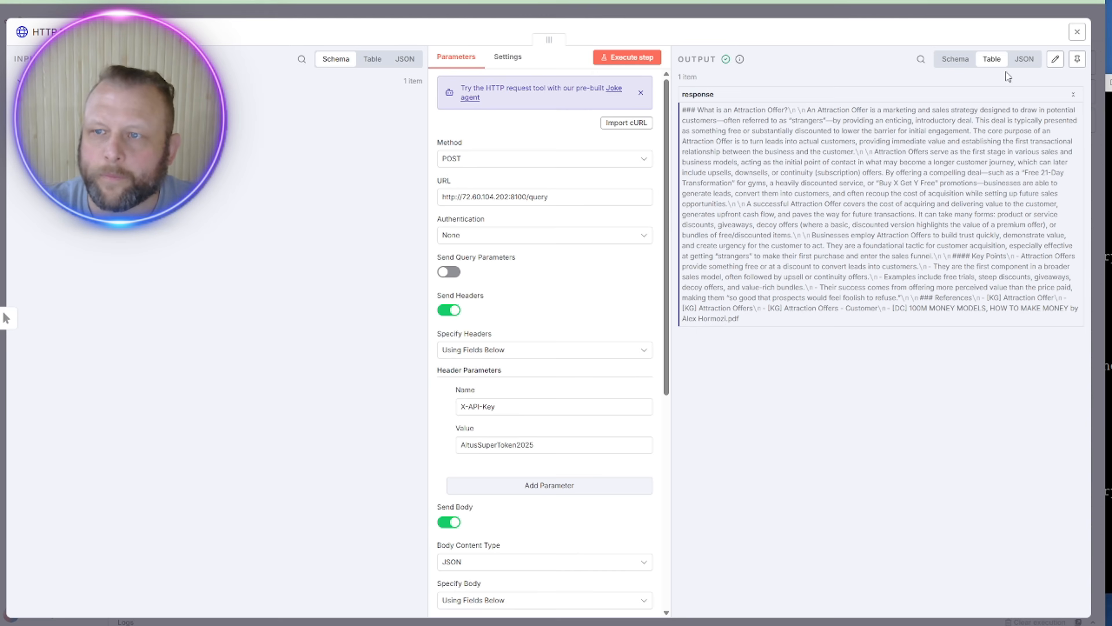
click(1081, 30)
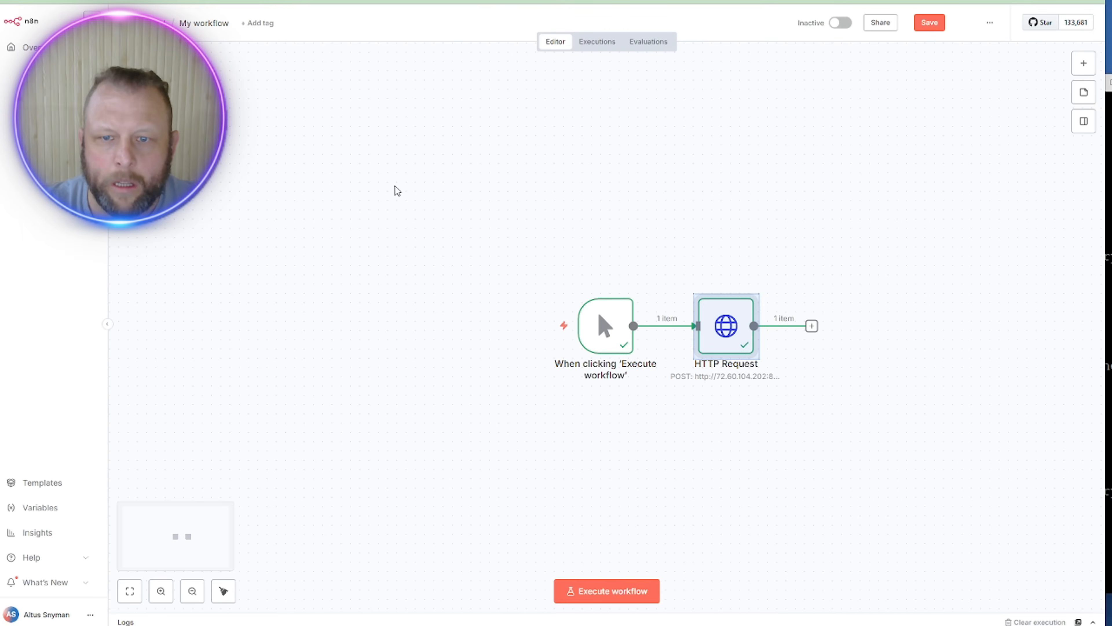
Step: Delete both nodes and start the workflow with a chat message trigger instead
drag(411, 172, 958, 456)
key(Delete)
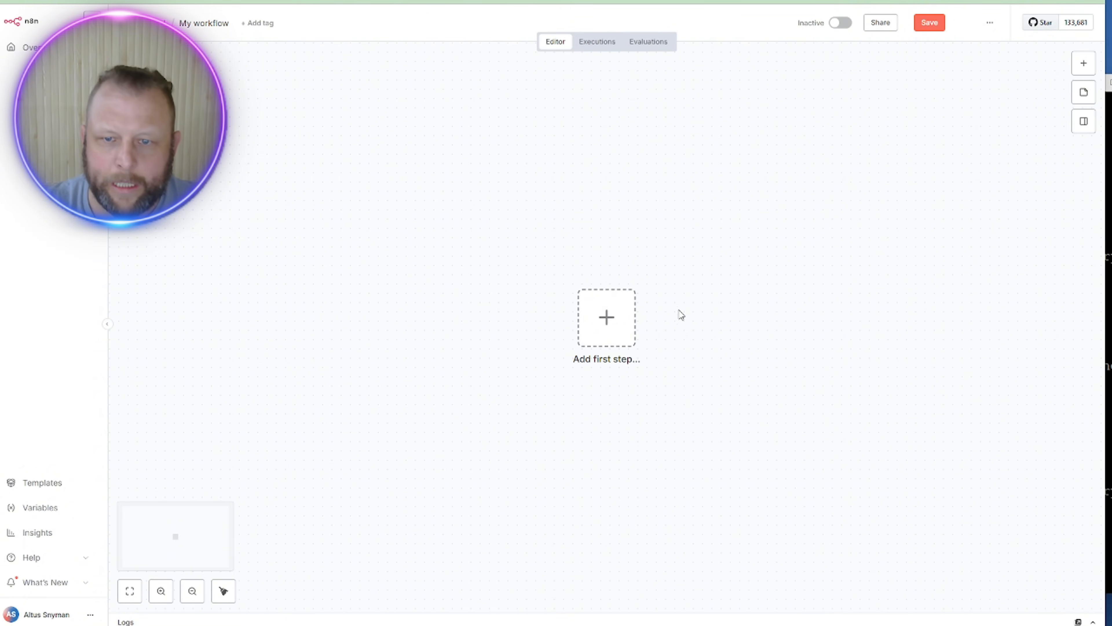
click(606, 319)
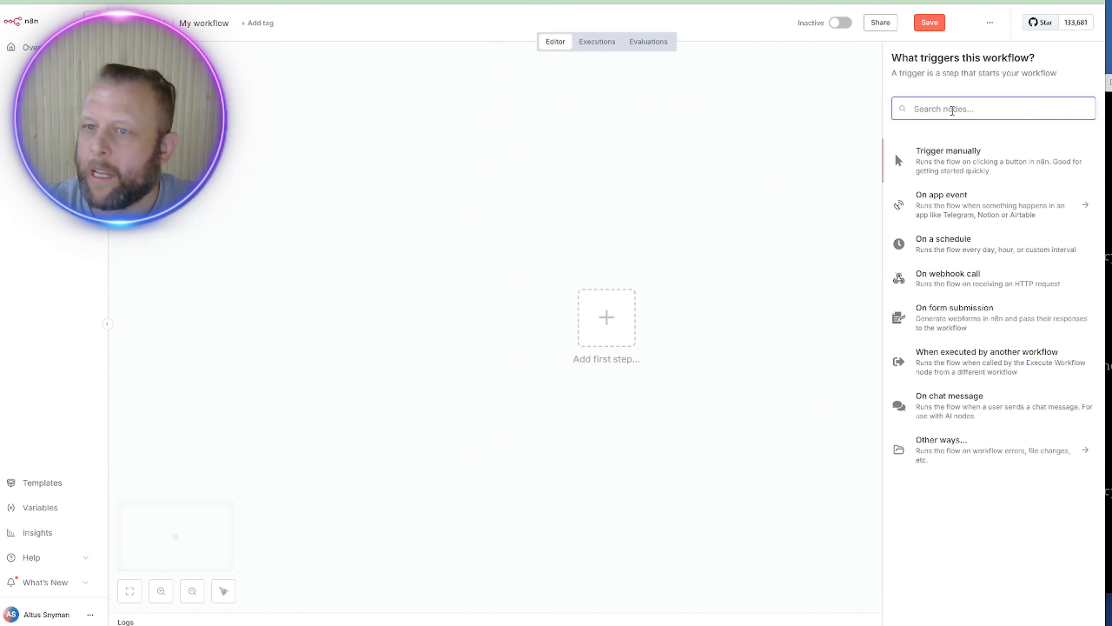
text(web)
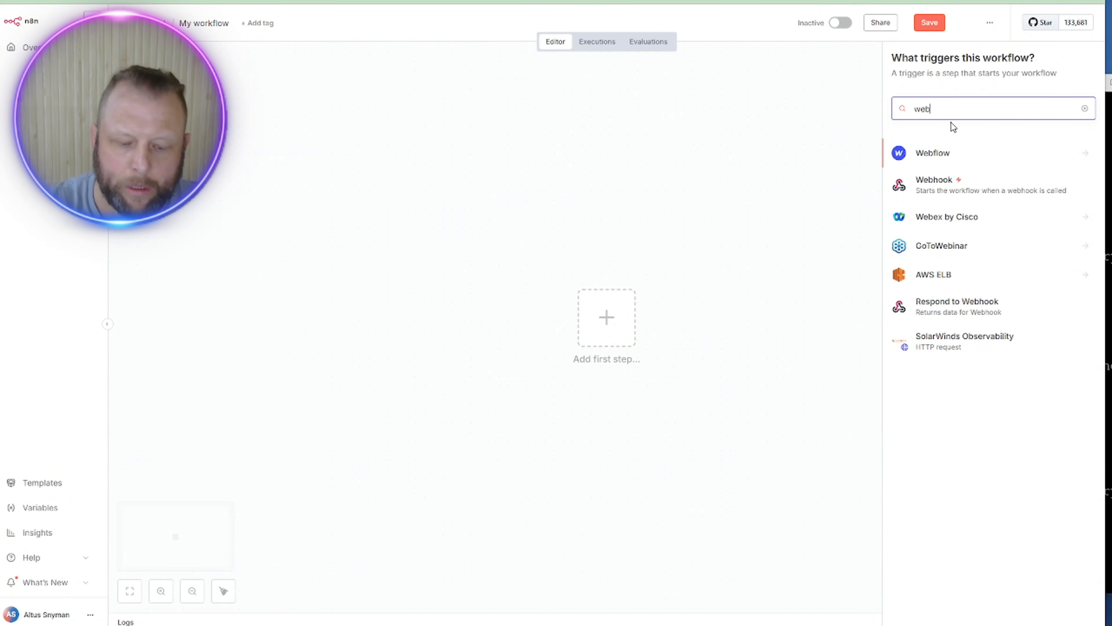
key(BackSpace)
key(BackSpace)
key(BackSpace)
text(c)
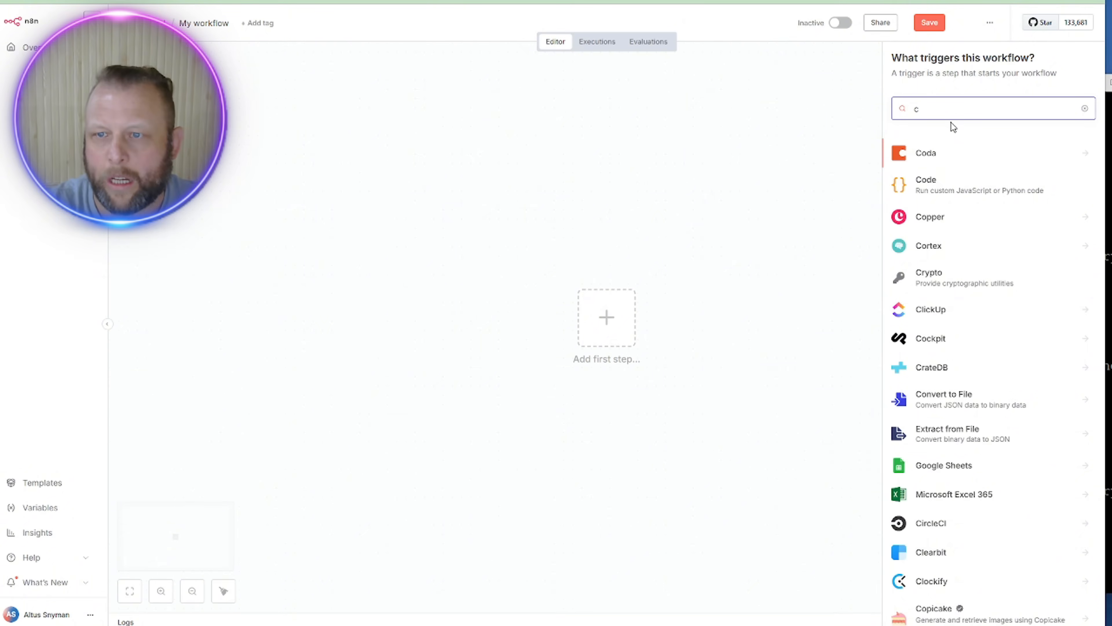
key(BackSpace)
text(chat)
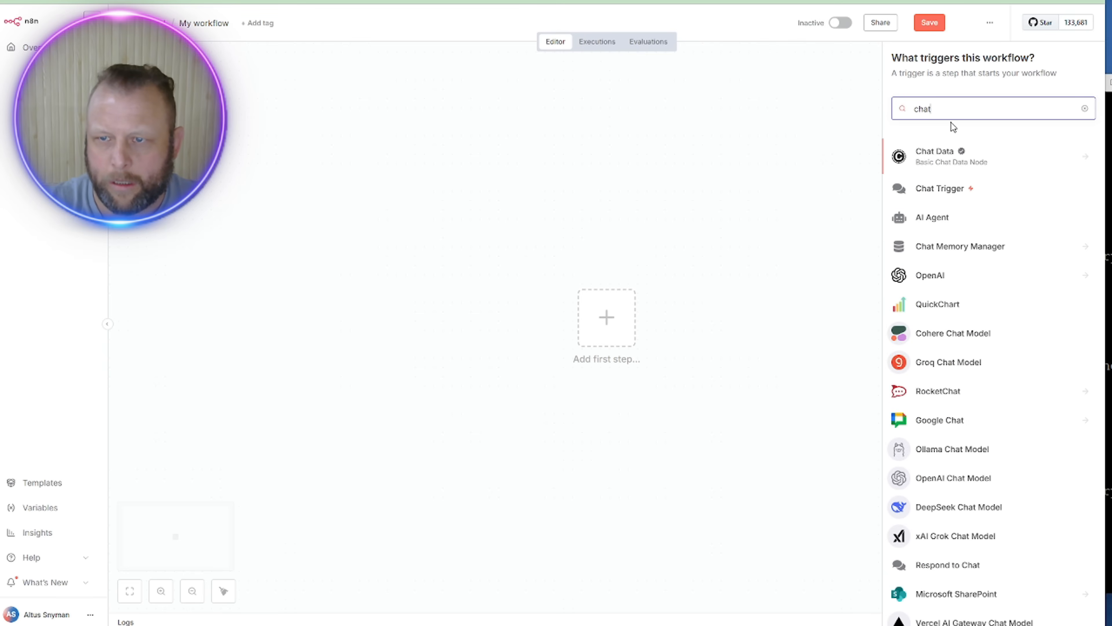
click(958, 186)
Step: Test the chat trigger with the message 'hi' and move the node to the upper left
click(258, 57)
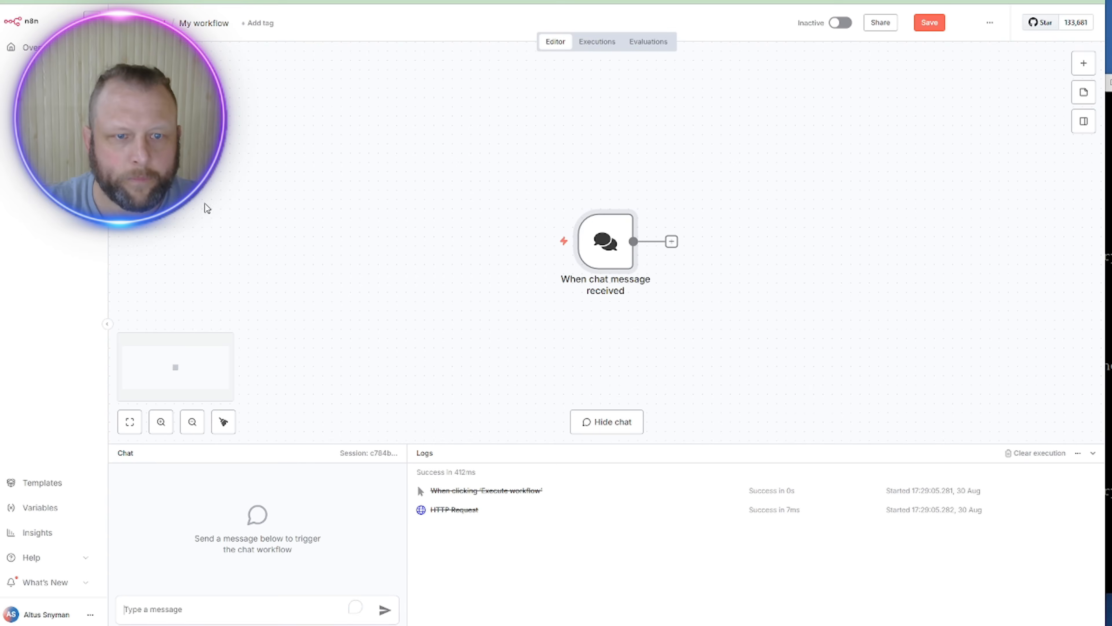
text(hi)
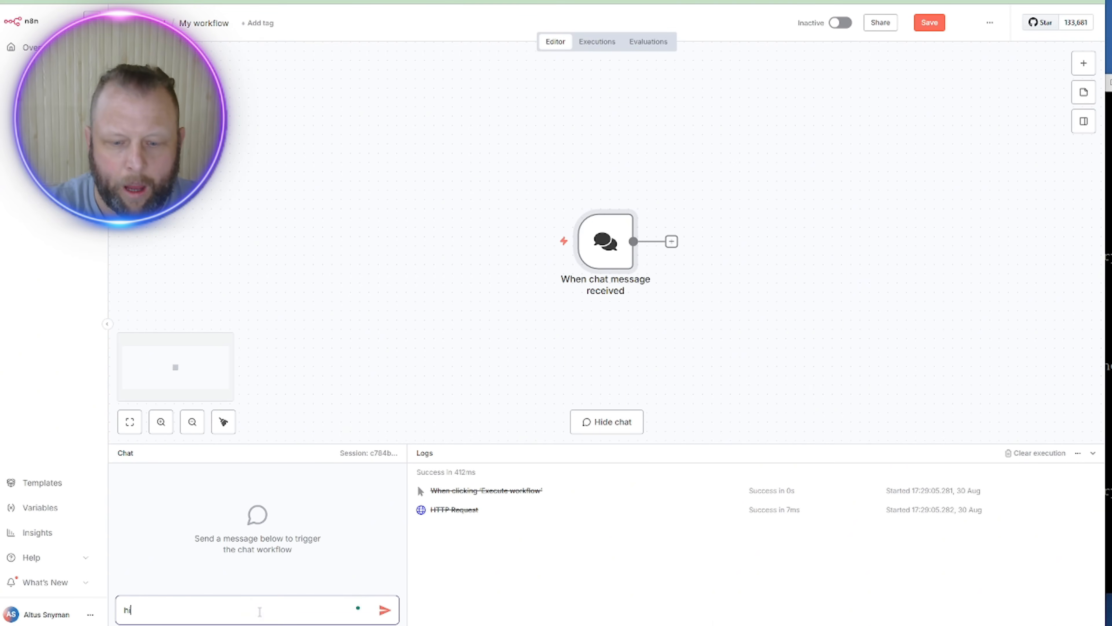
key(Return)
drag(349, 125, 791, 310)
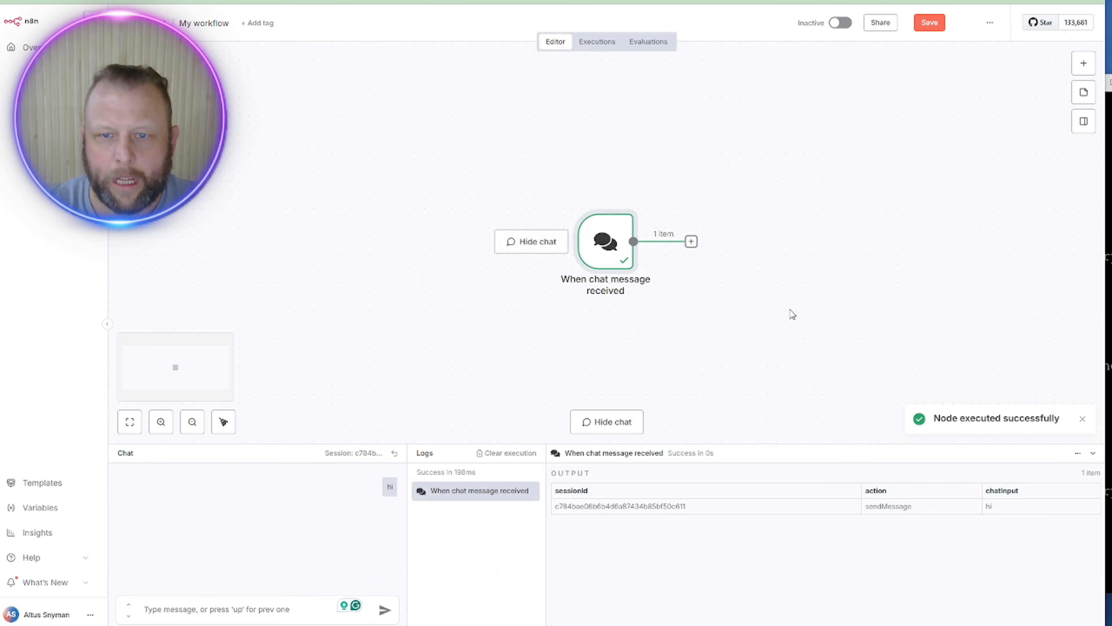
drag(603, 241, 299, 151)
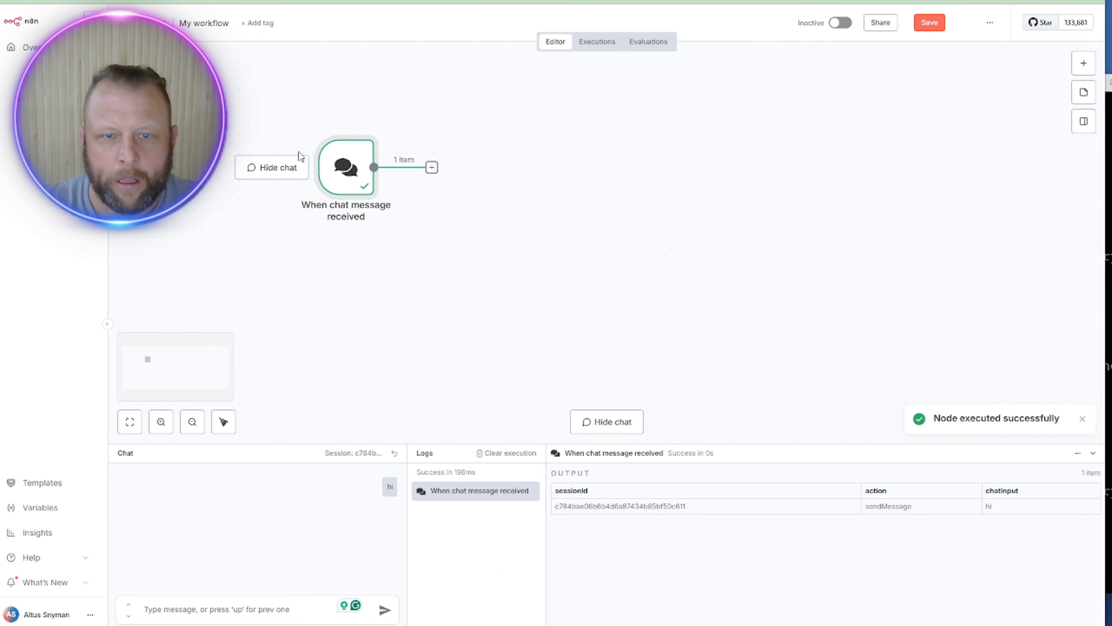
click(431, 166)
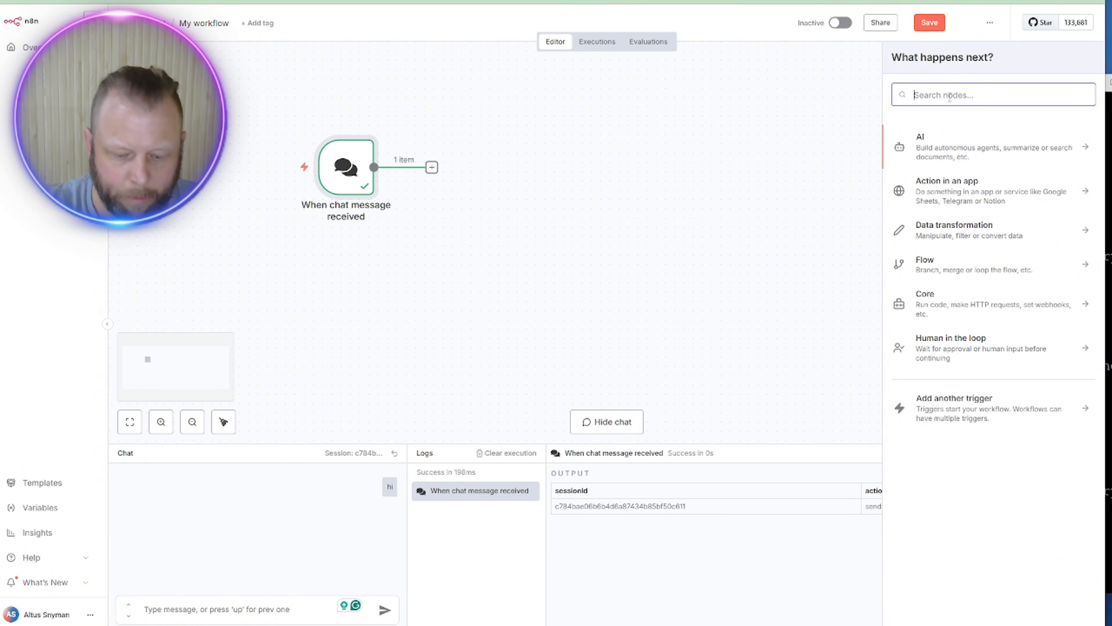
Step: Add an AI Agent node that takes its prompt from {{ $json.chatInput }}
text(ai agen)
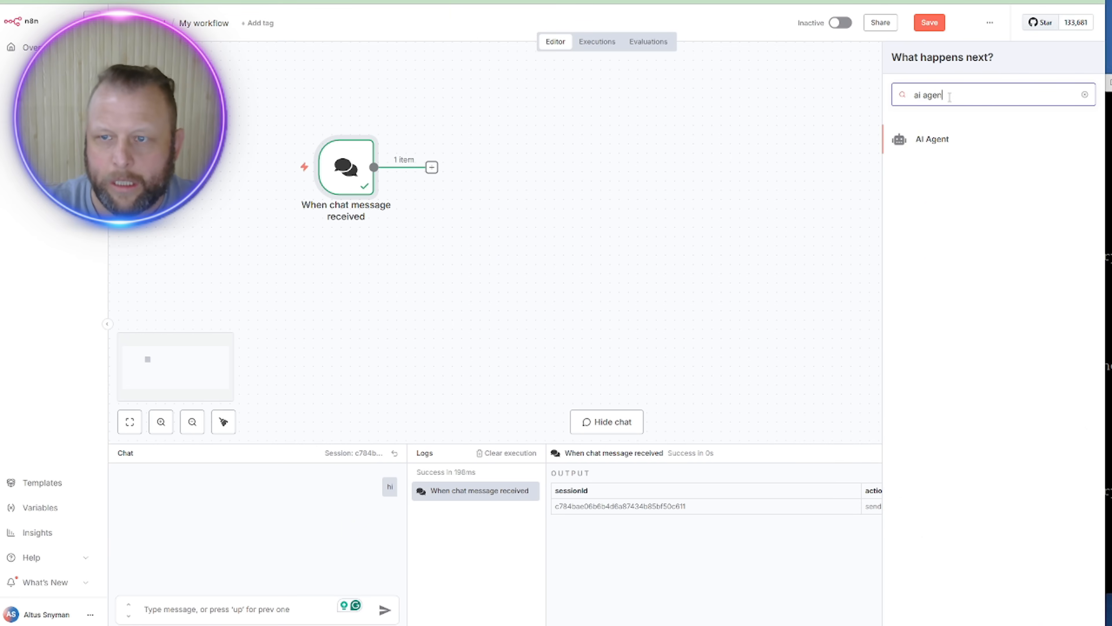
click(941, 141)
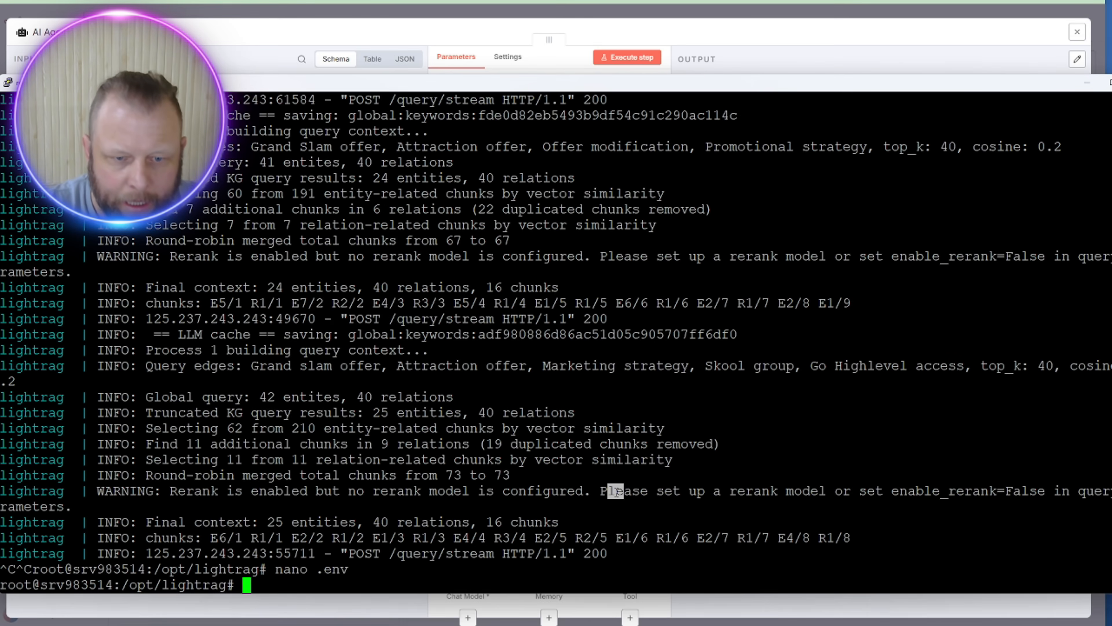
Step: Reopen .env in nano and copy the LLM_BINDING_API_KEY value
key(Up)
key(Return)
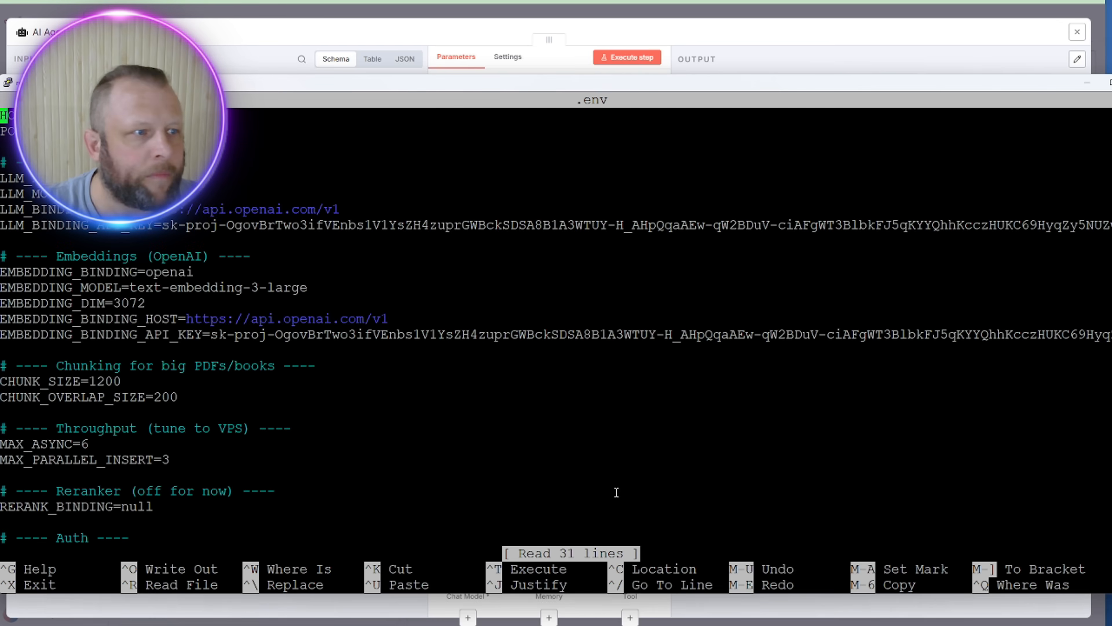
double_click(166, 225)
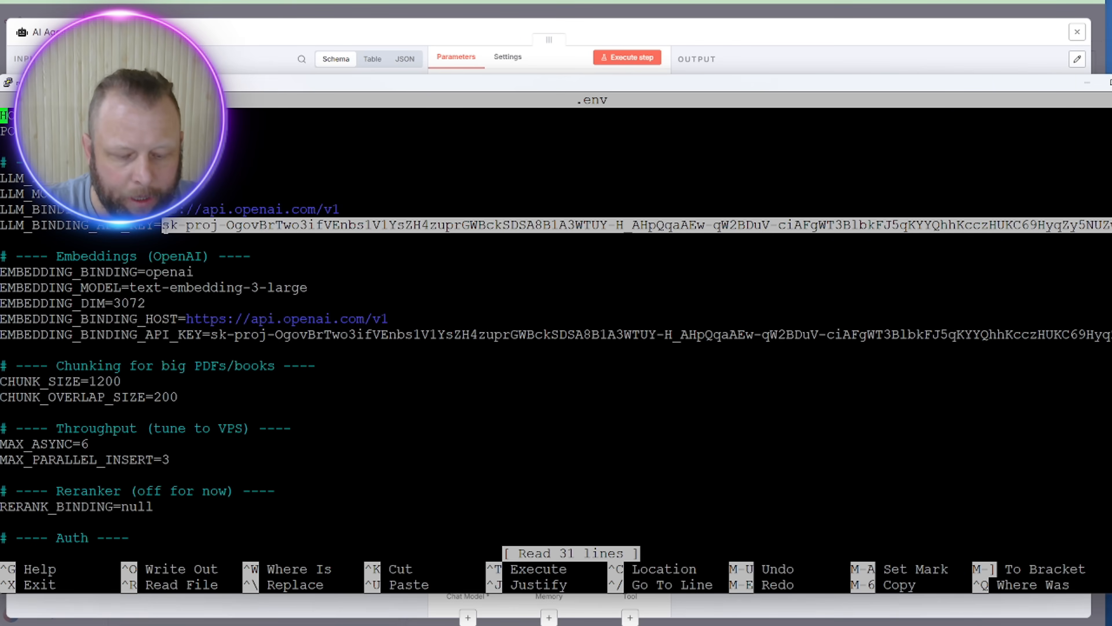
key(ctrl+c)
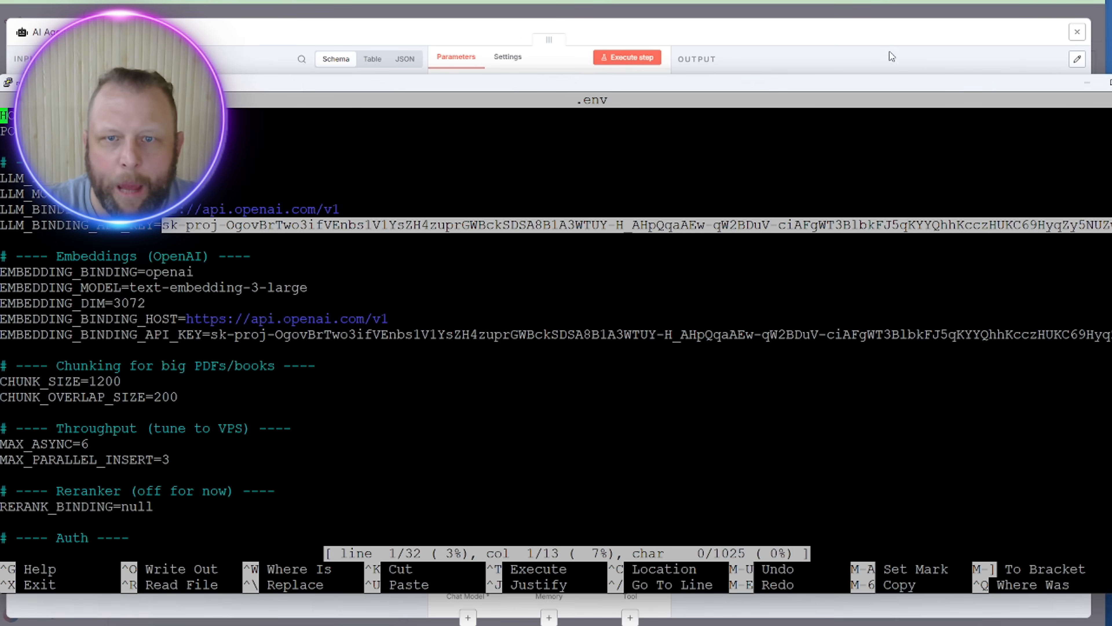
click(826, 37)
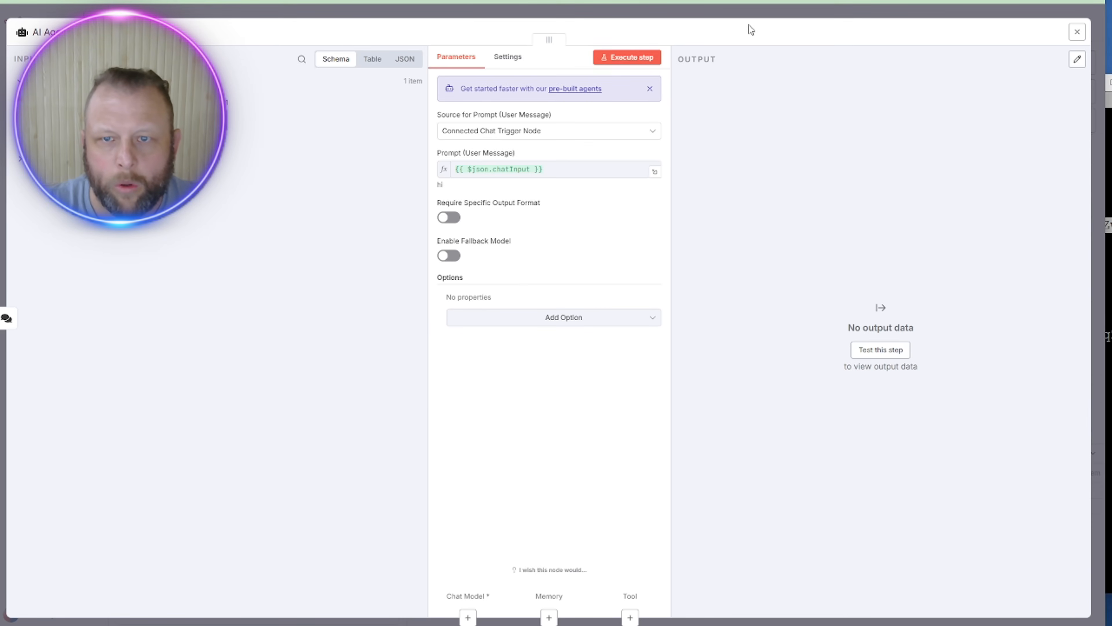
Step: Filter the AI Agent's chat model options by 'open' to list the OpenAI models
click(759, 18)
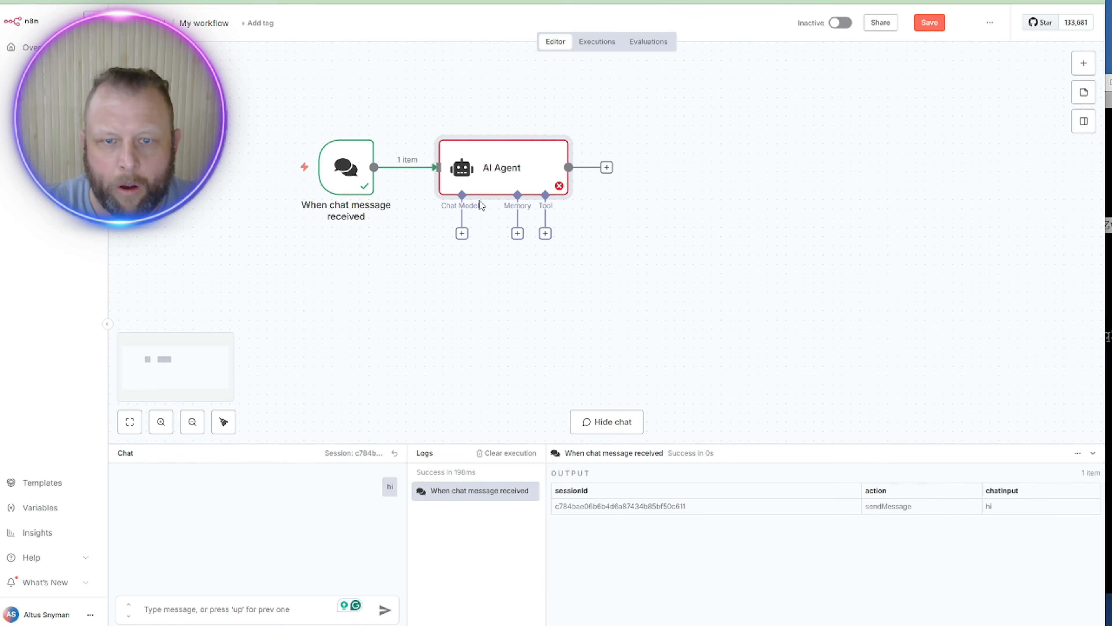
click(462, 234)
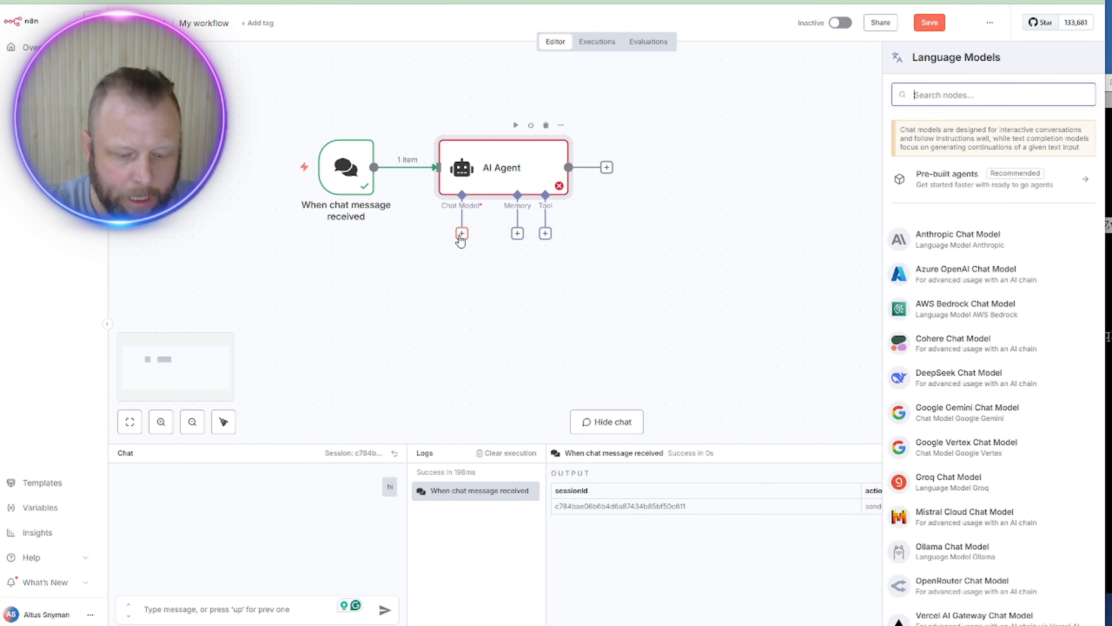
text(open)
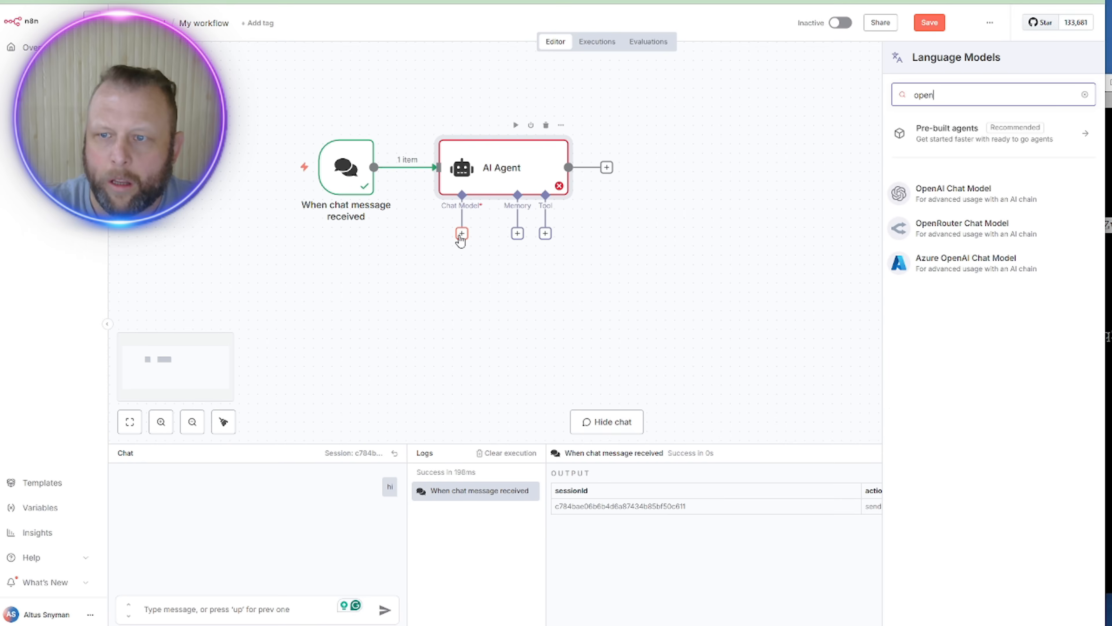
Step: Add the OpenAI Chat Model and create a new OpenAI credential with the pasted API key
click(974, 195)
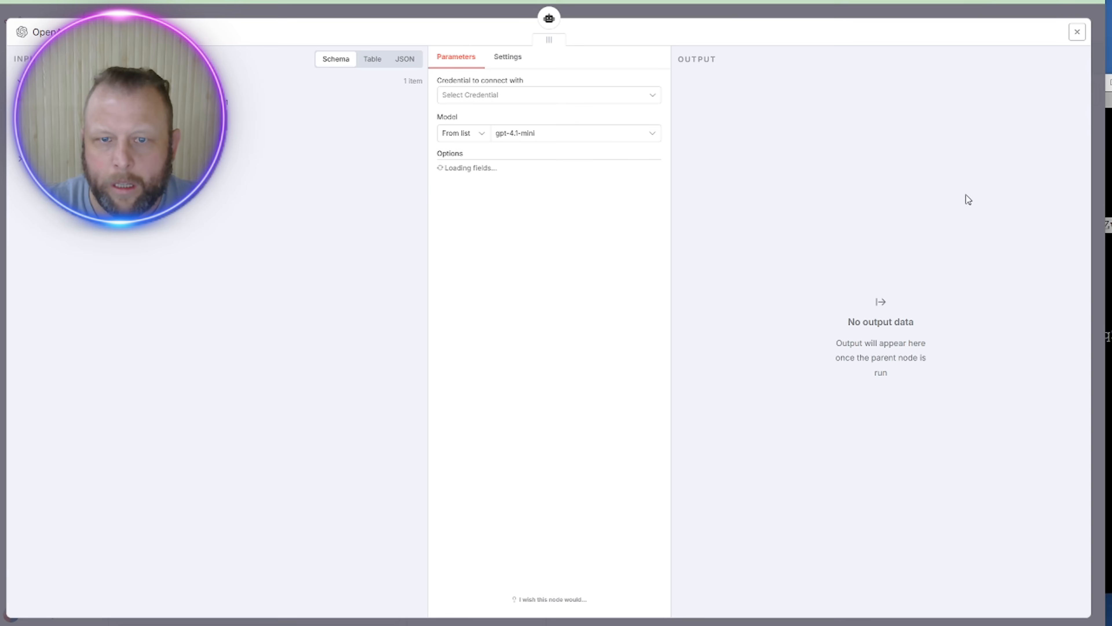
click(567, 97)
click(566, 122)
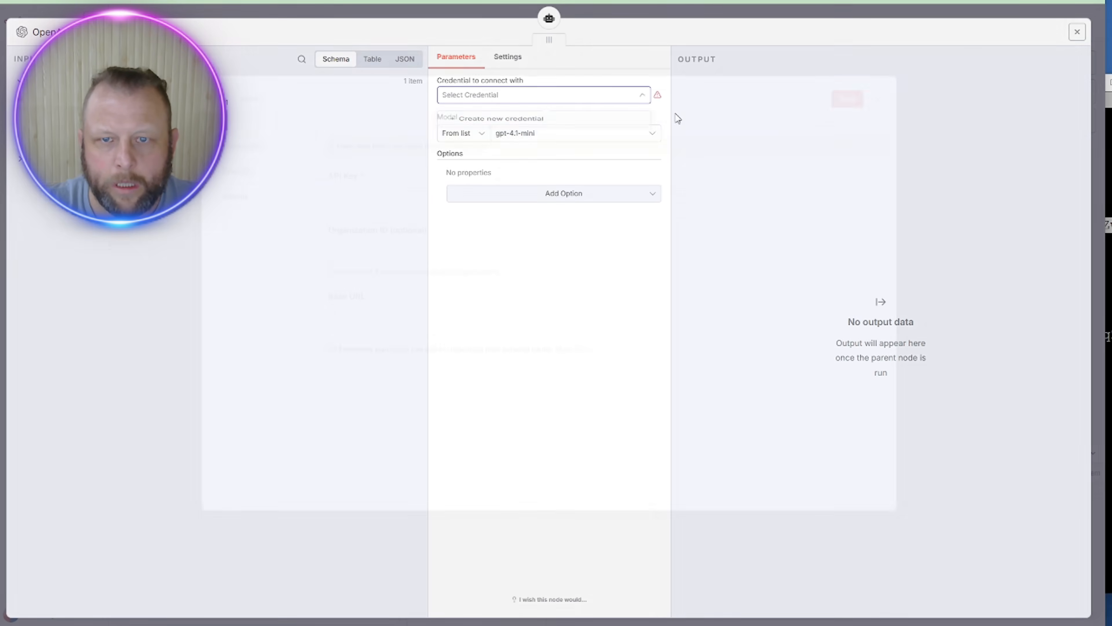
click(505, 215)
key(ctrl+v)
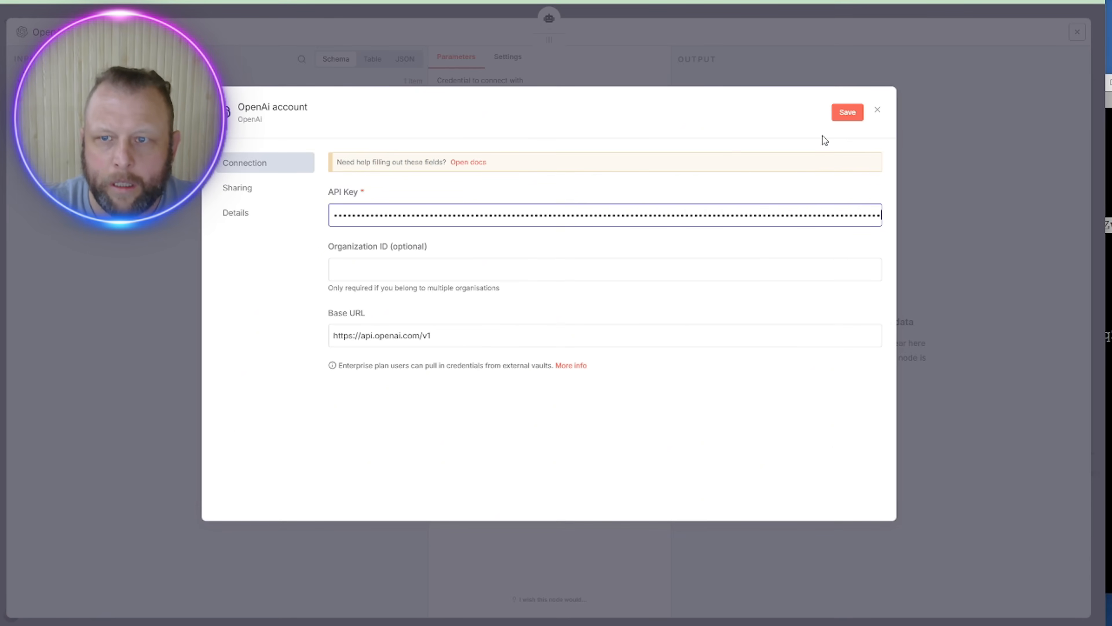
click(841, 114)
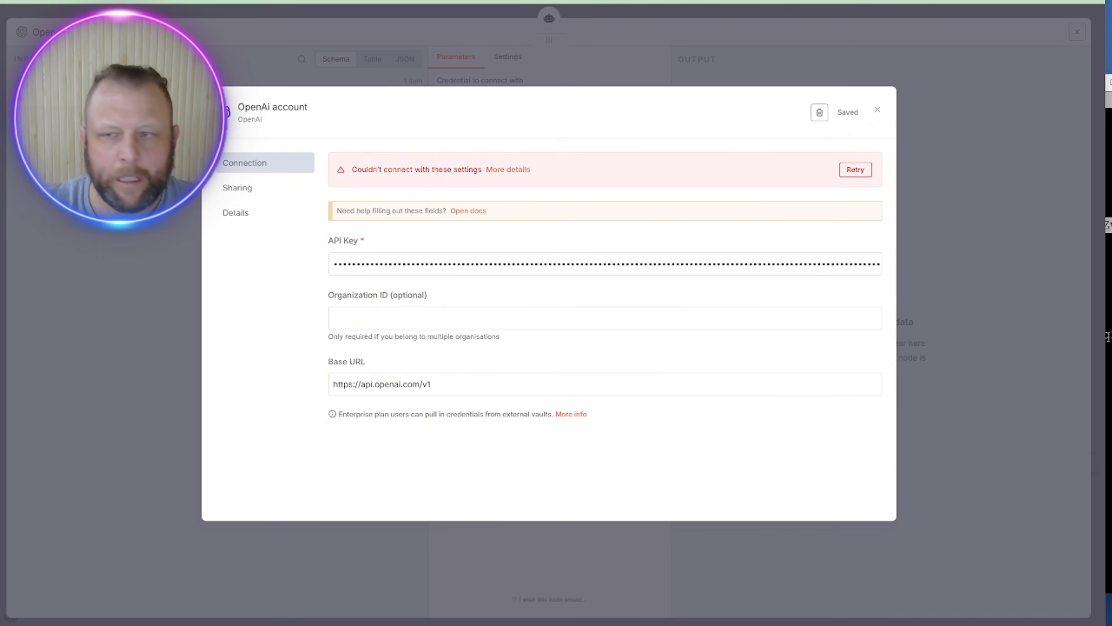
Step: Put the embedding API key from the .env file into the OpenAi account credential and retest it
click(1107, 335)
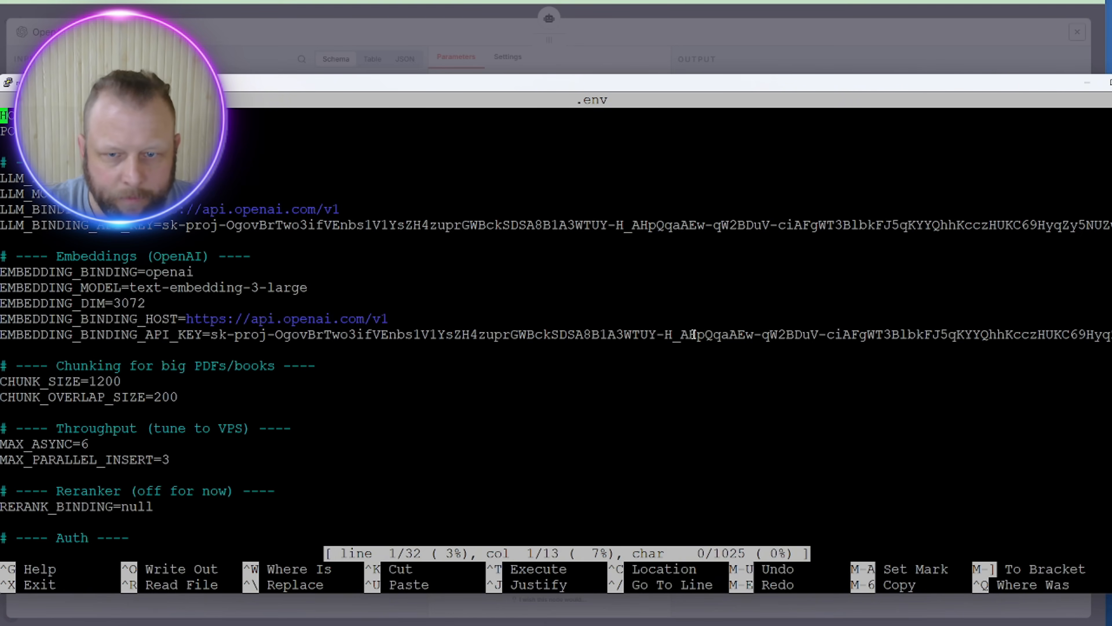
double_click(454, 335)
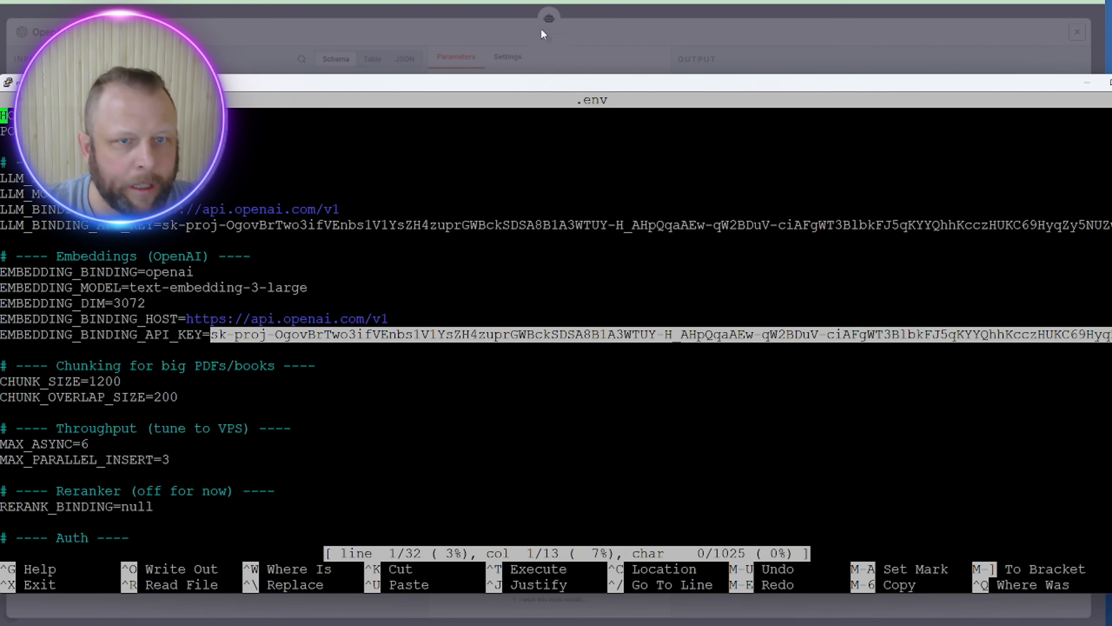
click(472, 59)
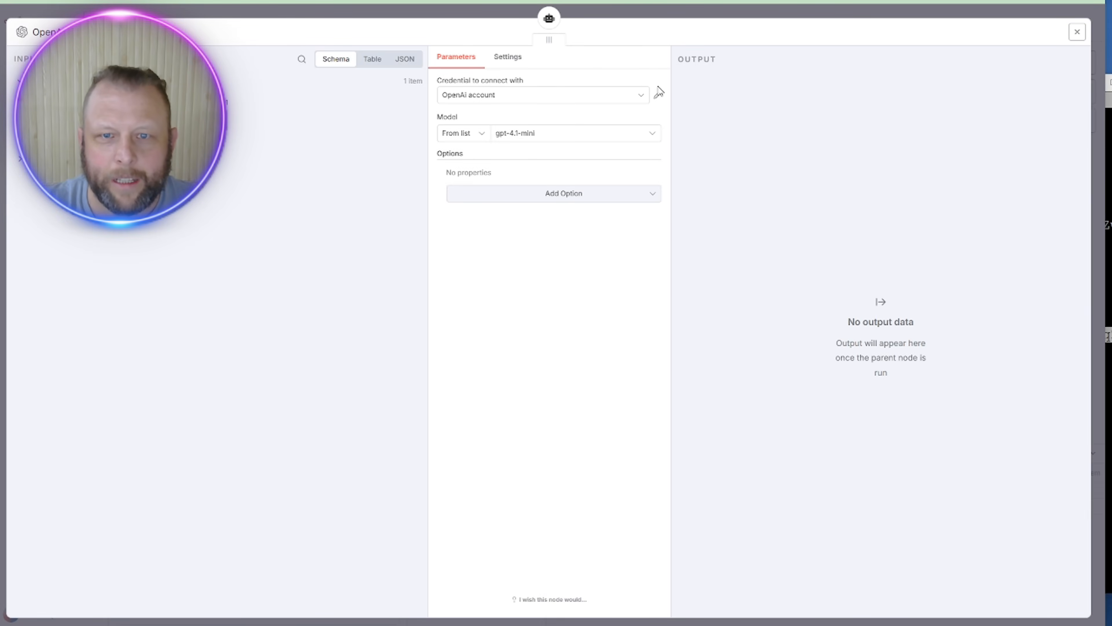
click(658, 95)
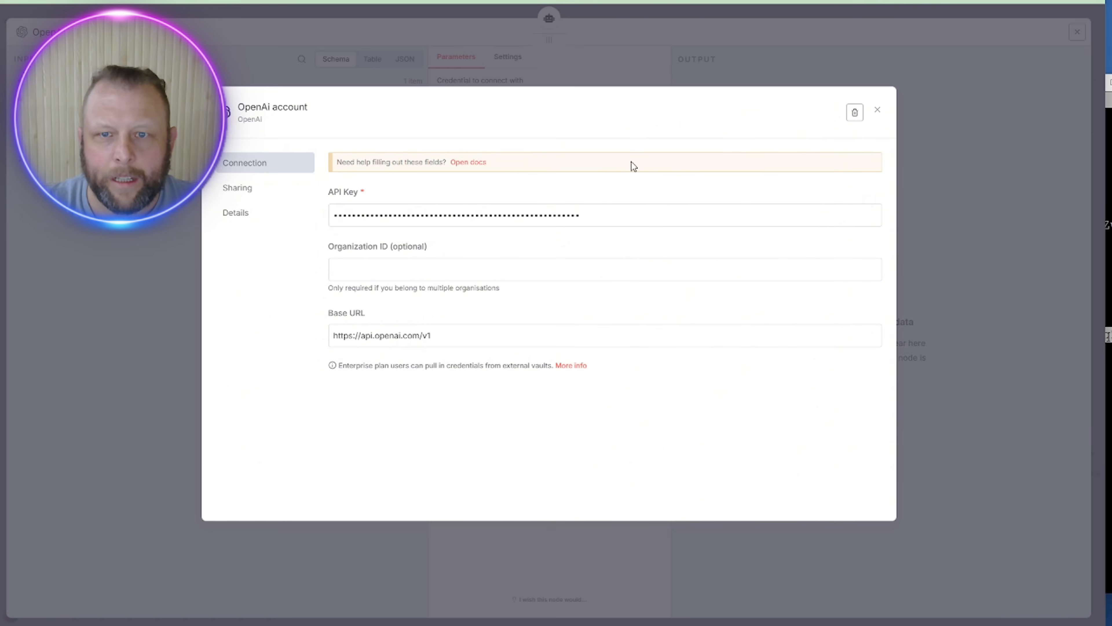
double_click(611, 213)
key(ctrl+v)
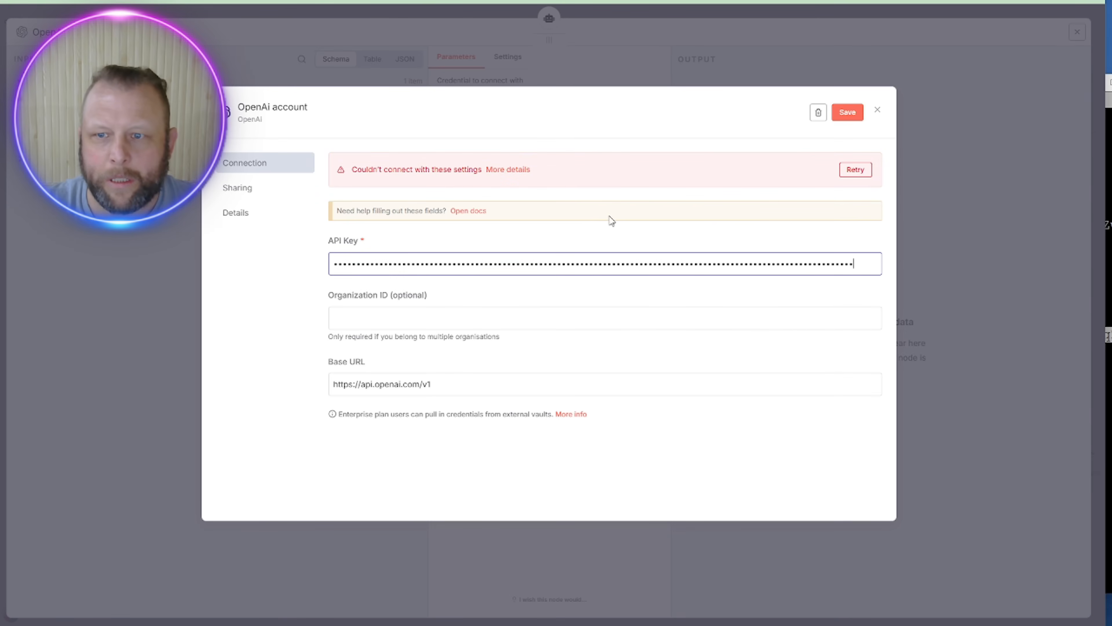
click(840, 172)
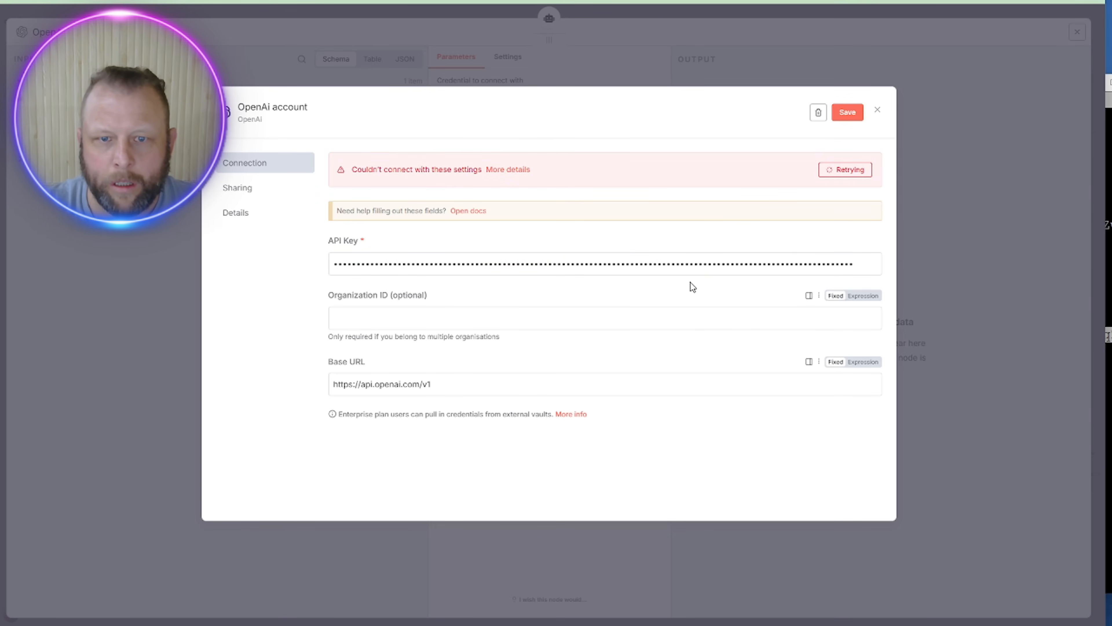
Step: Delete the broken OpenAi account credential and save a new one holding the pasted API key
click(814, 112)
click(631, 347)
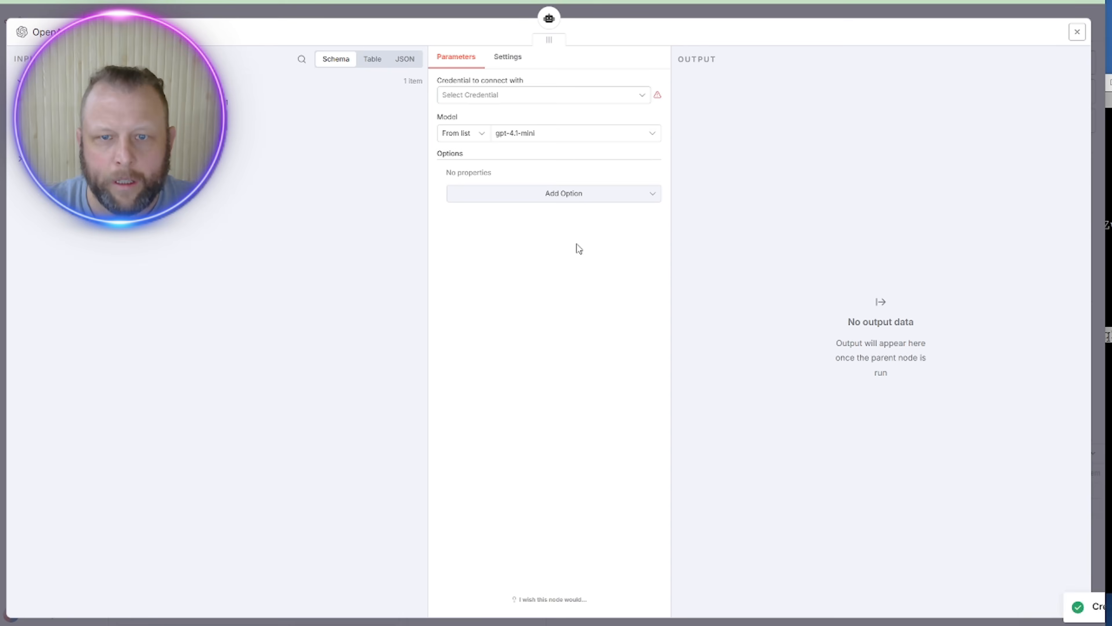
click(613, 98)
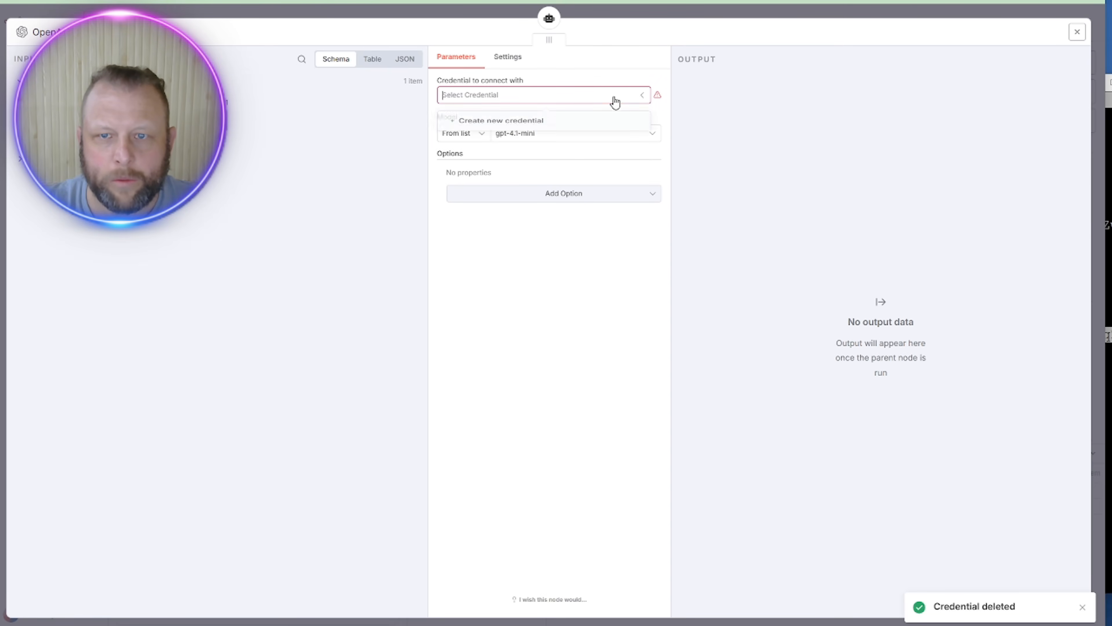
click(603, 123)
click(597, 214)
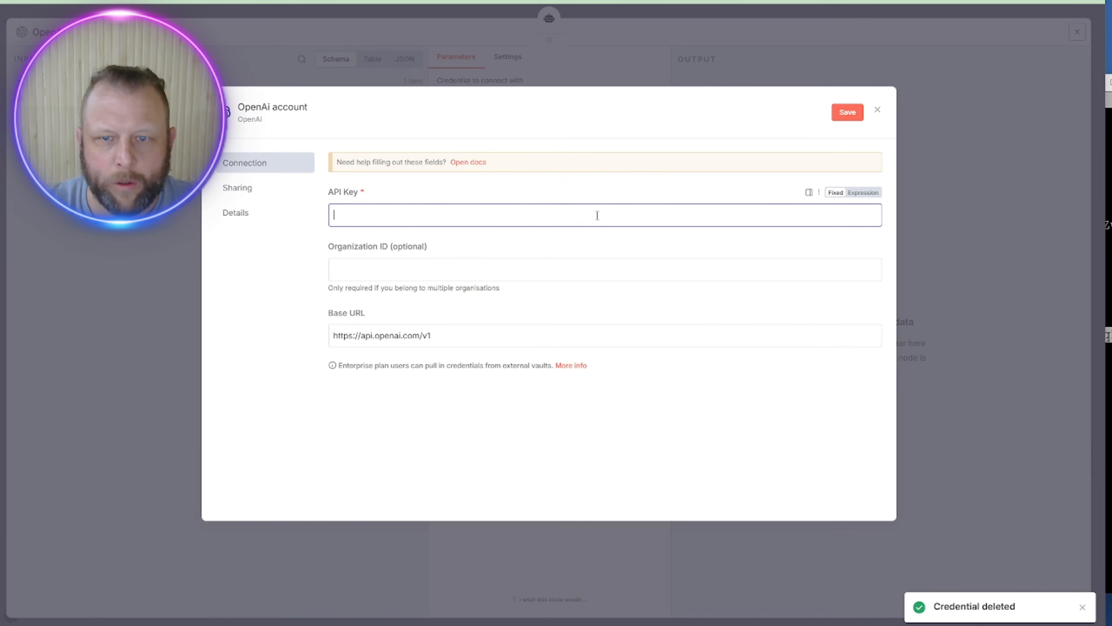
key(ctrl+v)
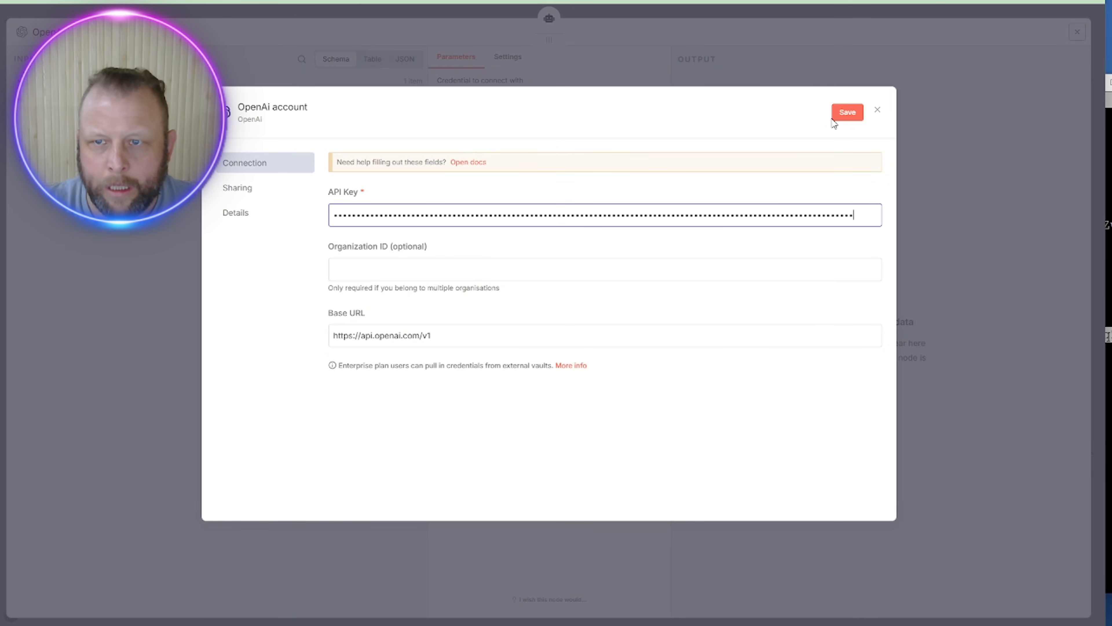
click(839, 114)
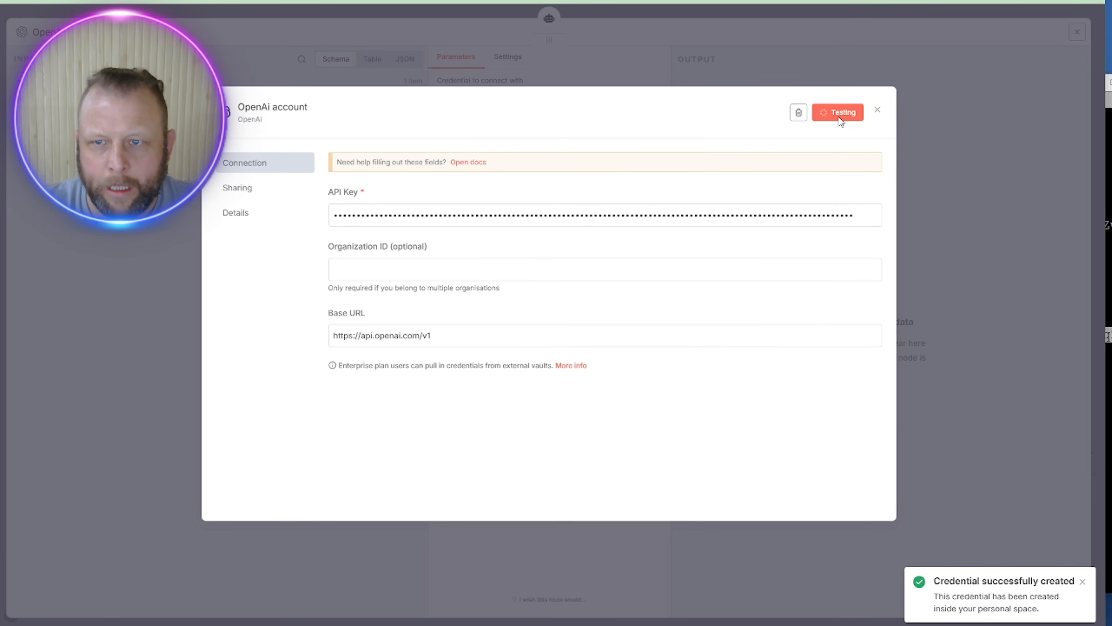
click(1025, 96)
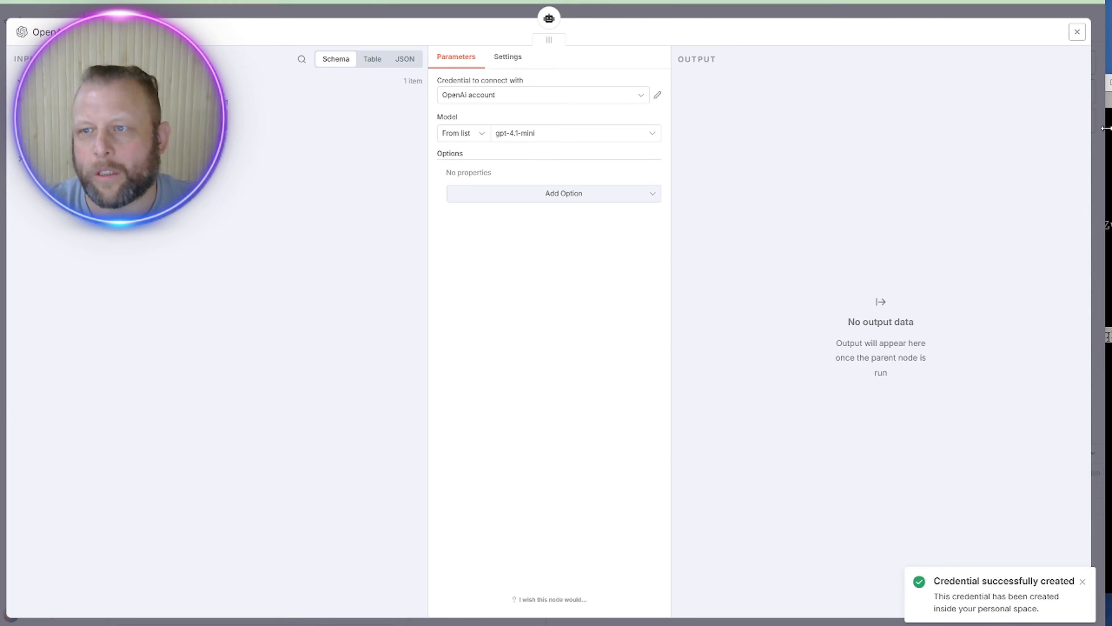
key(alt+Tab)
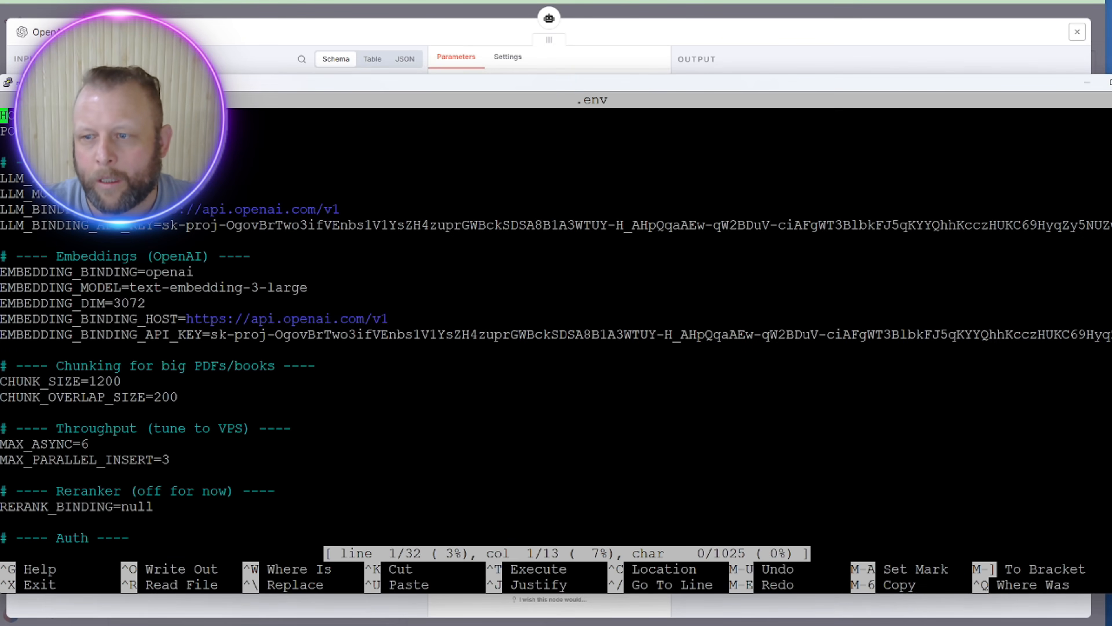
Step: Copy the API key from the .env file and test it in the OpenAi account credential, discarding the edit
drag(1111, 333, 1111, 333)
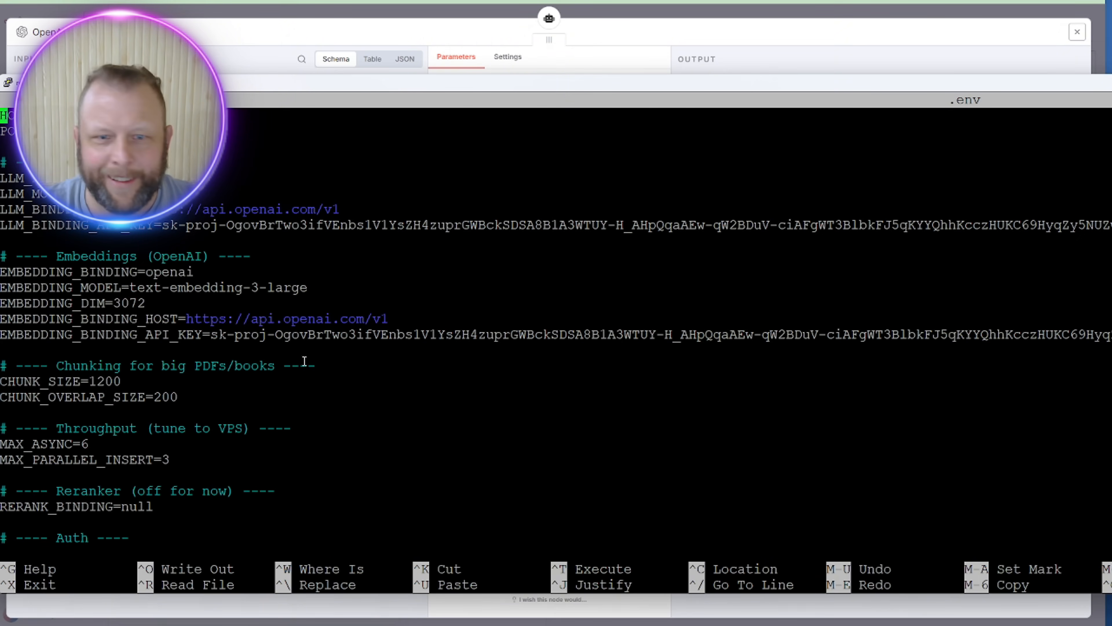
double_click(417, 333)
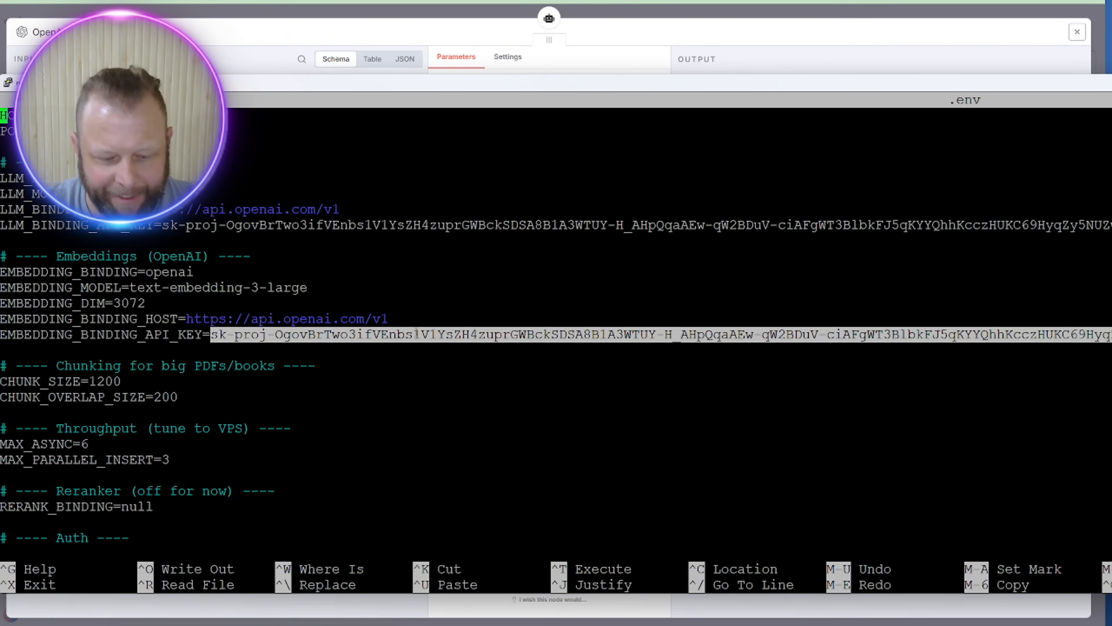
key(ctrl+c)
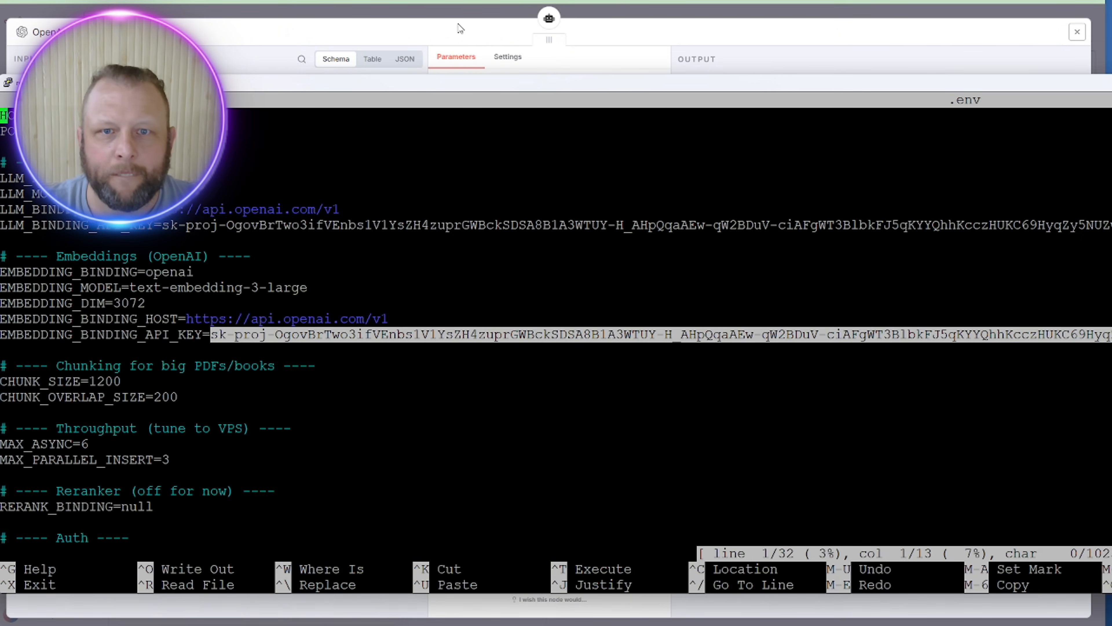
click(437, 36)
click(658, 103)
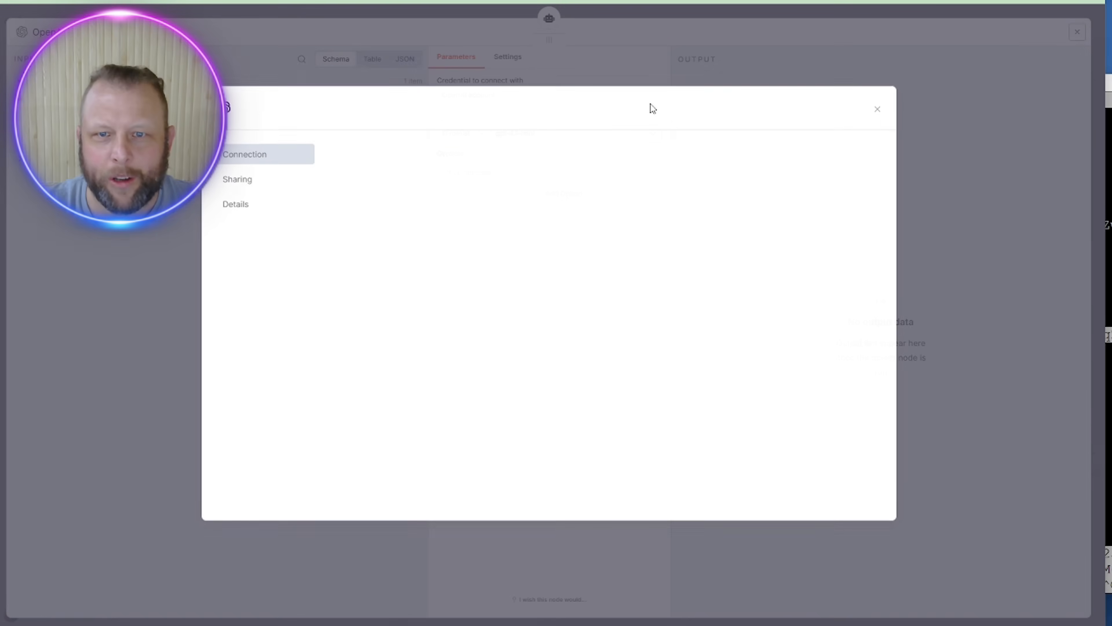
triple_click(683, 214)
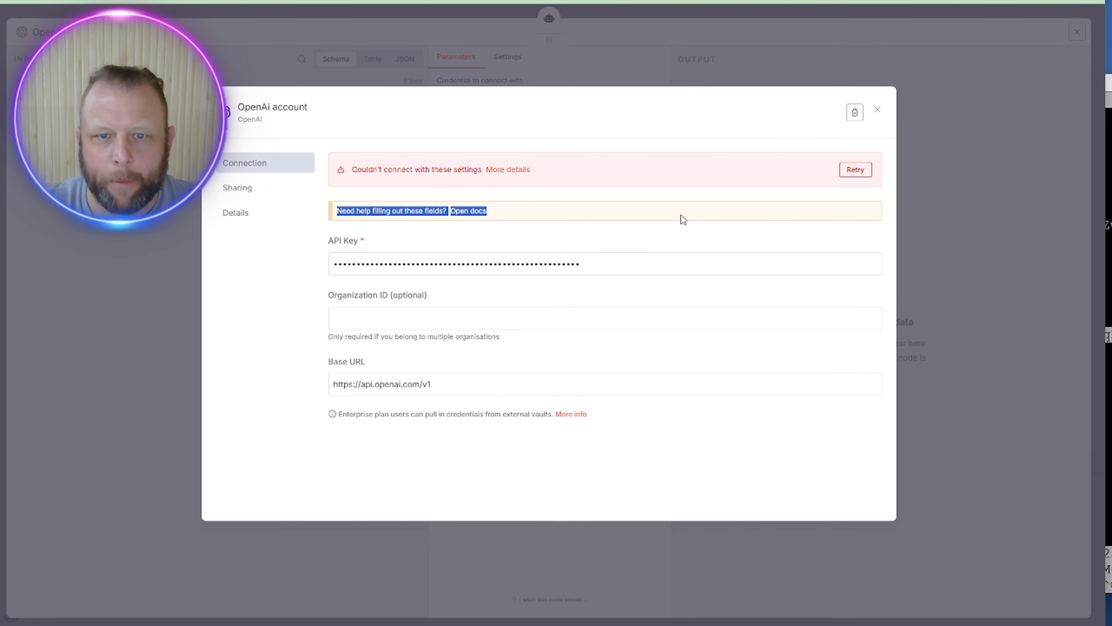
click(655, 261)
key(ctrl+a)
key(ctrl+v)
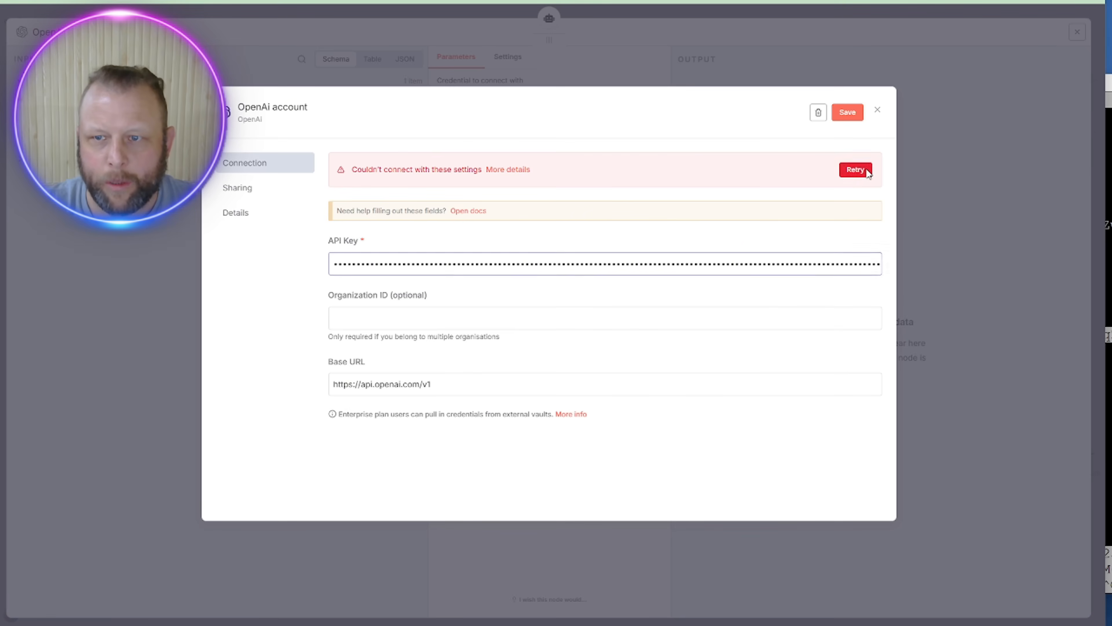
click(865, 170)
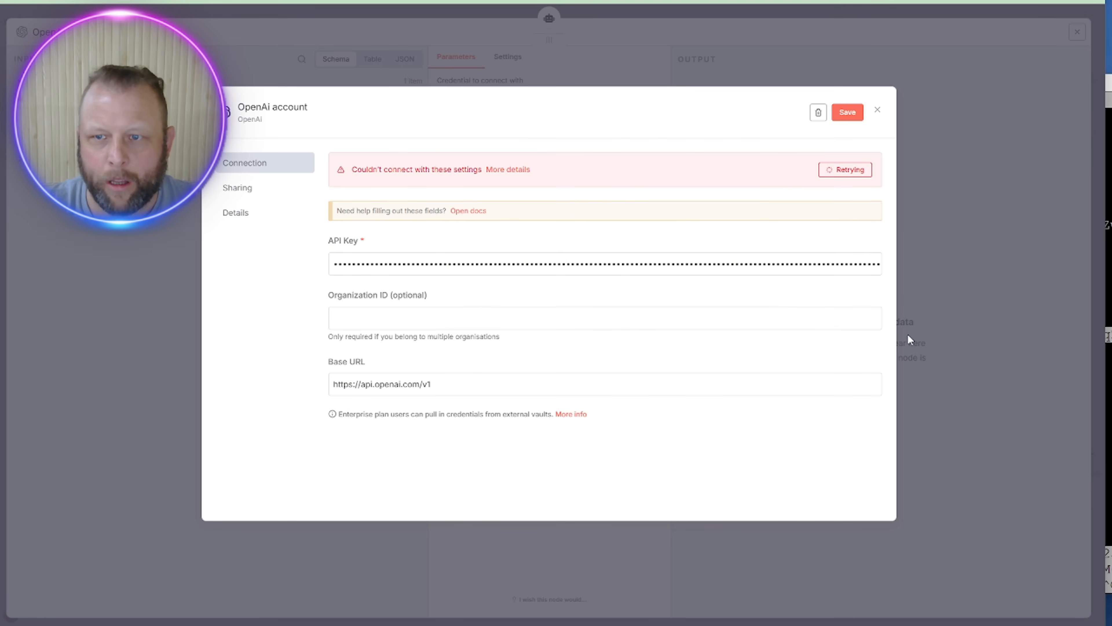
click(1006, 105)
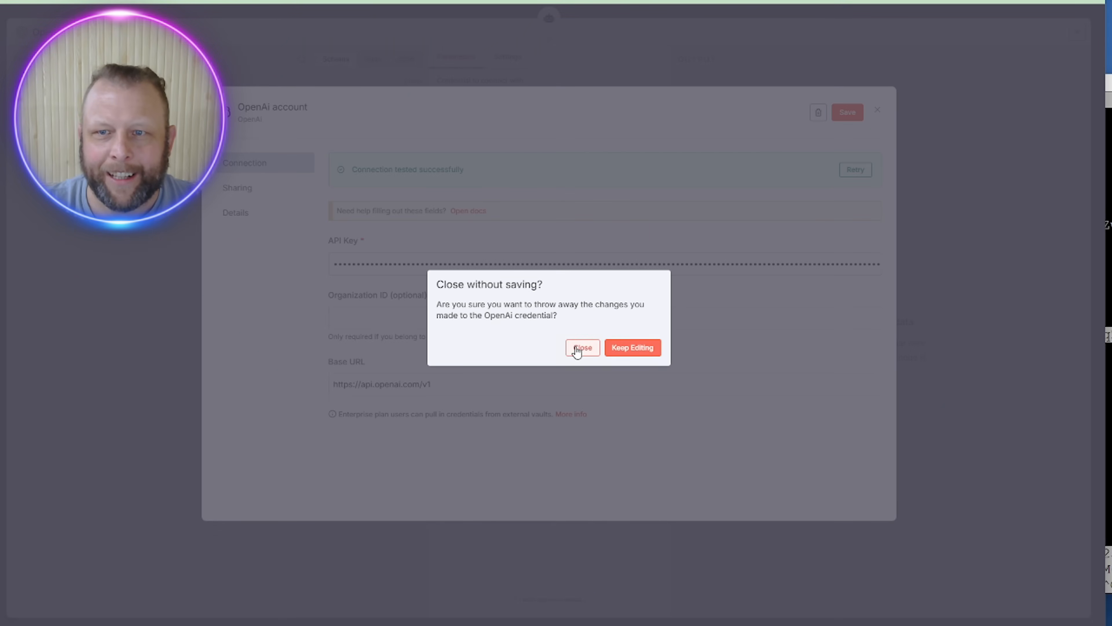
click(577, 351)
Step: Paste the full API key into the OpenAi account credential, retest the connection and save it
click(656, 99)
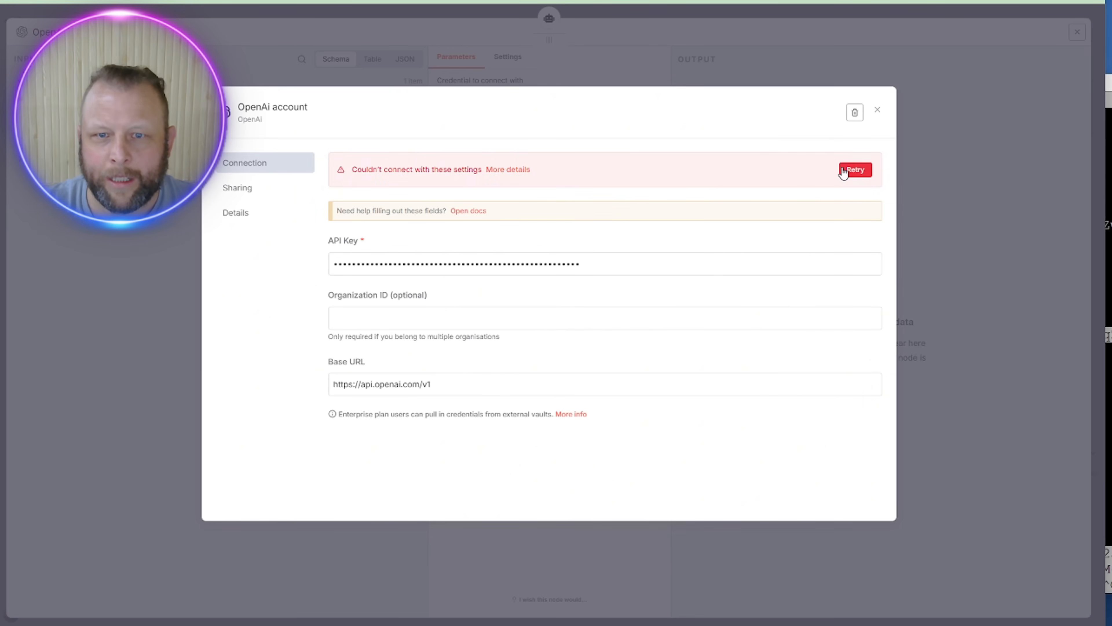
triple_click(661, 262)
key(ctrl+v)
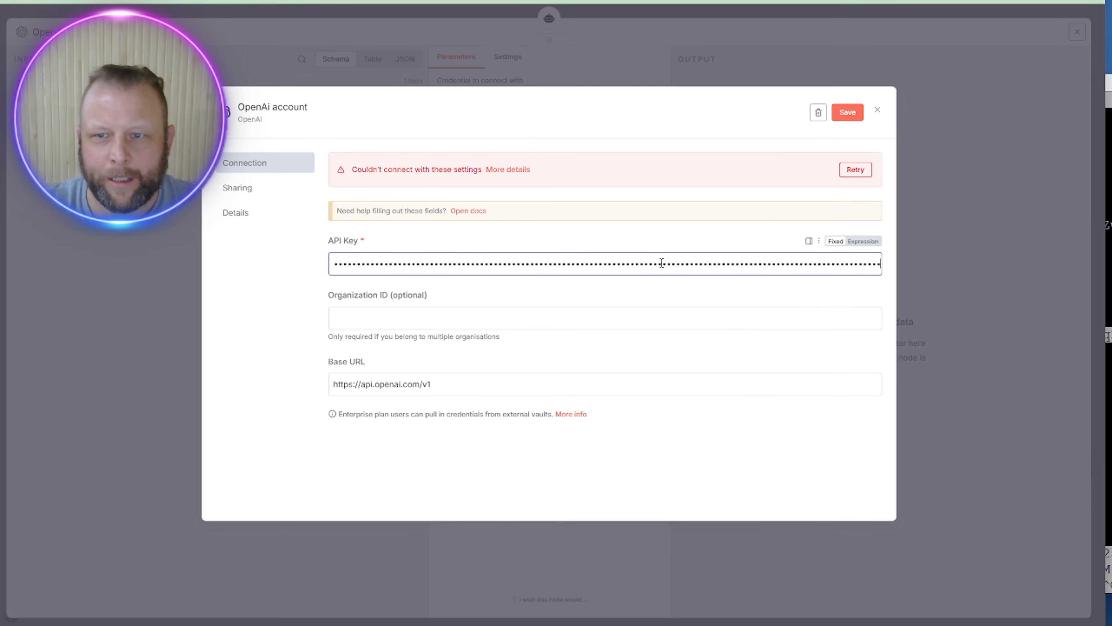
click(840, 171)
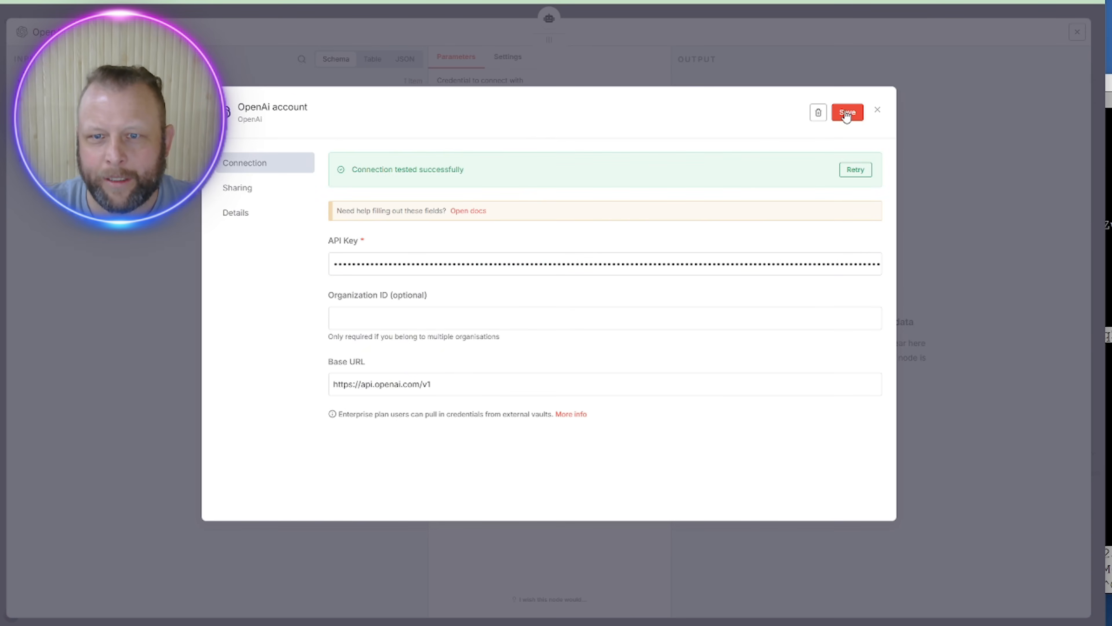
click(847, 114)
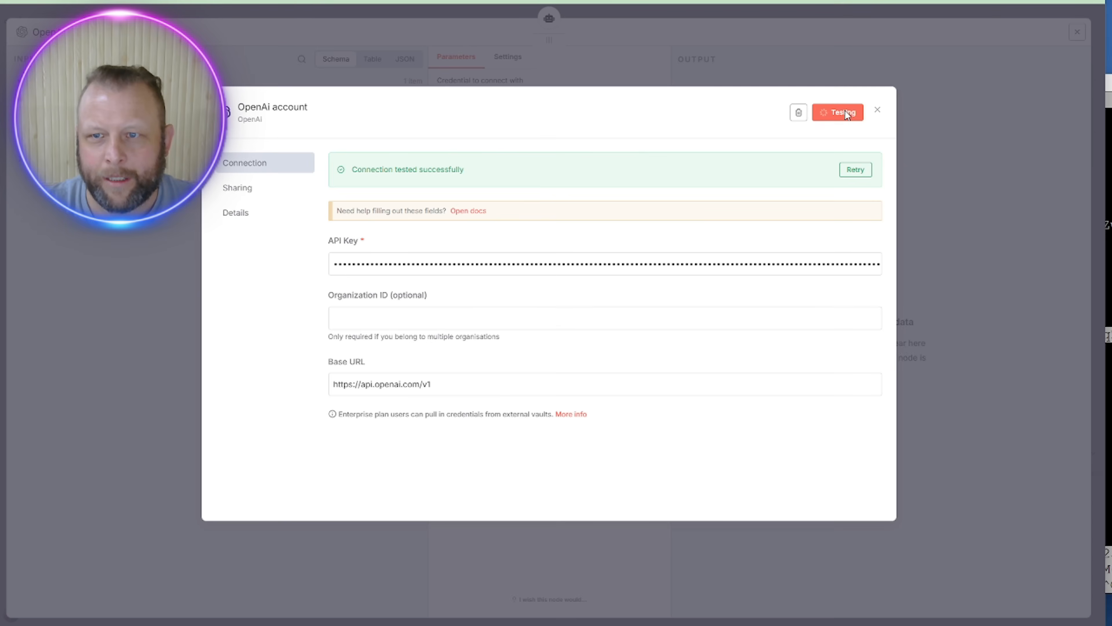
click(877, 110)
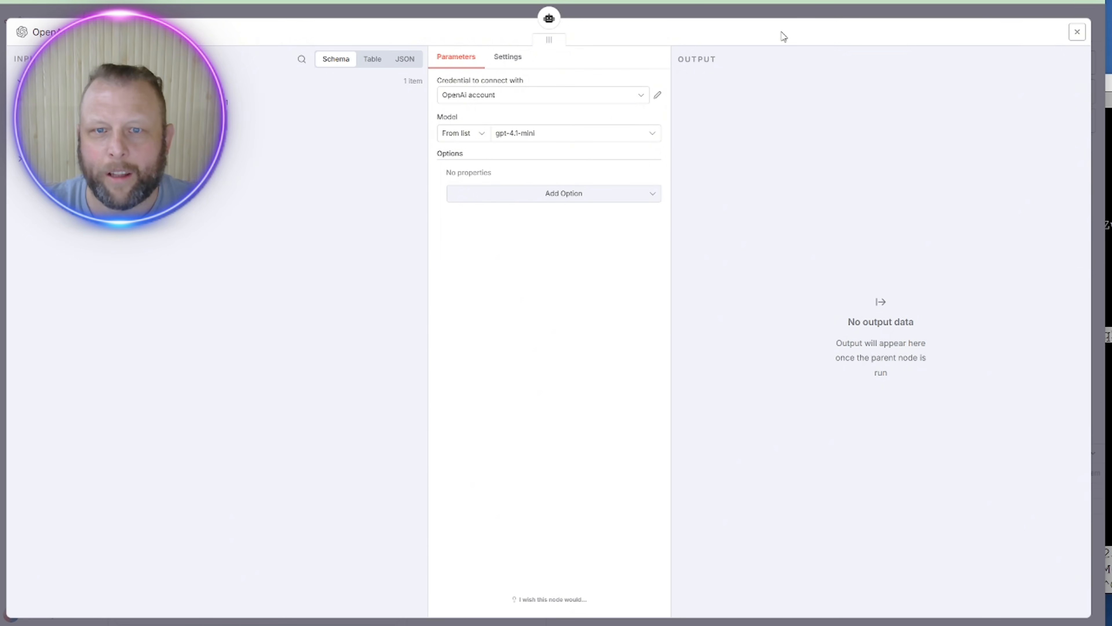
Step: Attach a Simple Memory node to the AI Agent
click(672, 13)
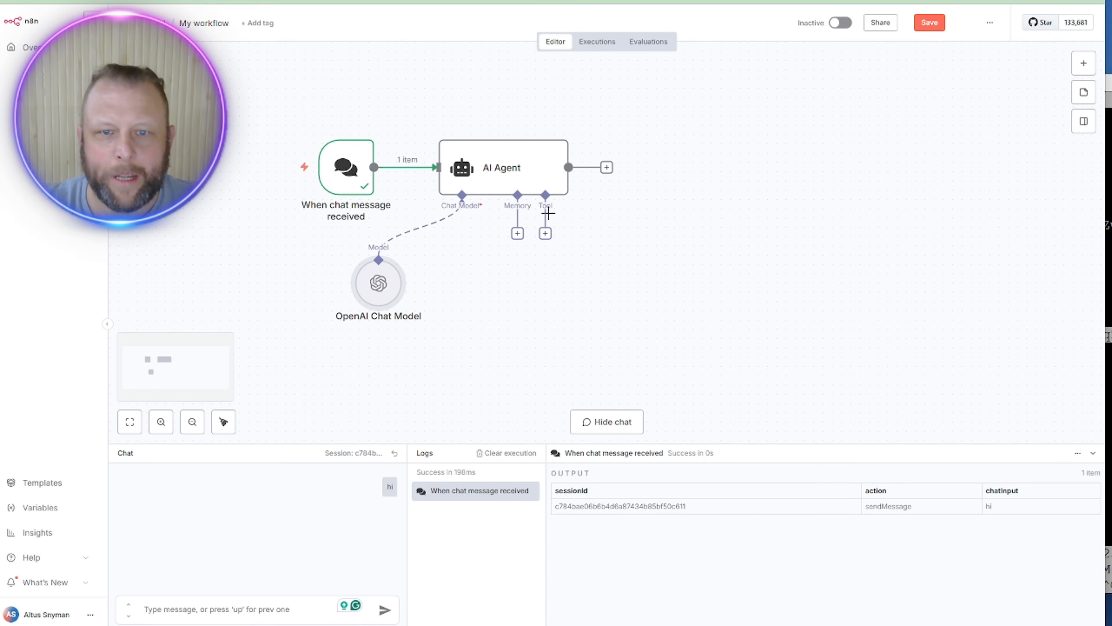
click(517, 234)
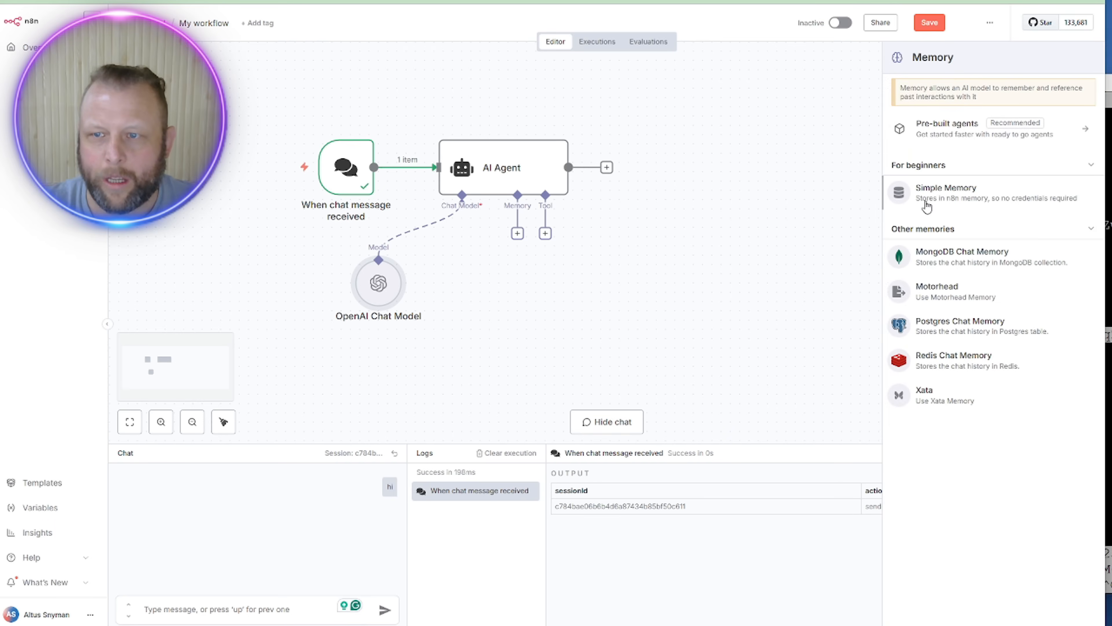
click(924, 195)
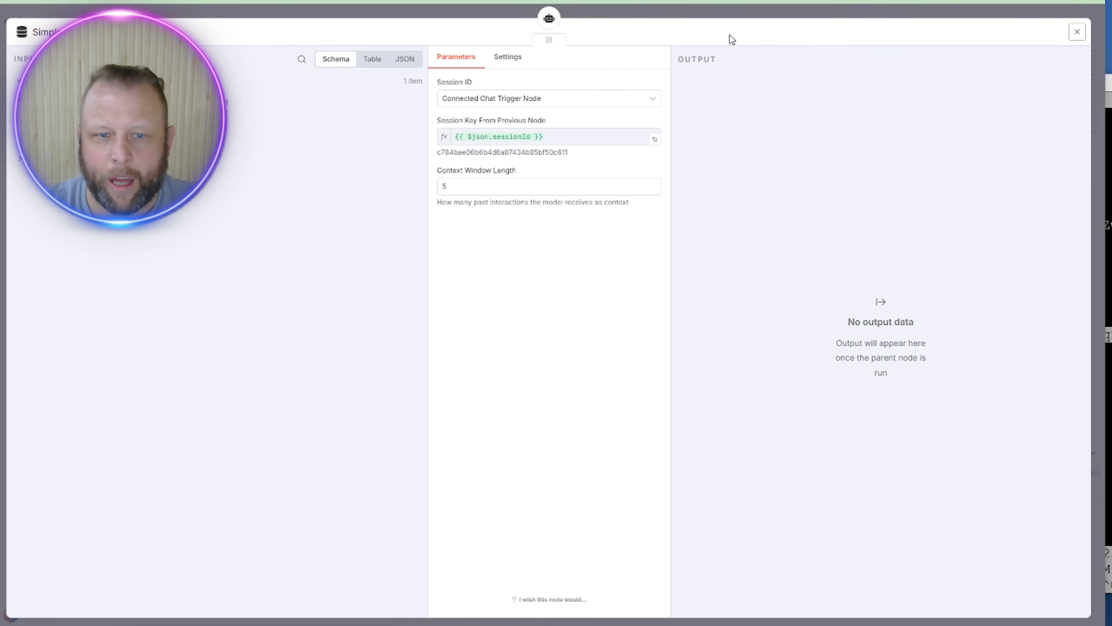
click(709, 12)
Step: Send 'hi' in the chat, then bring up the list of tools for the AI Agent
click(226, 605)
text(hi)
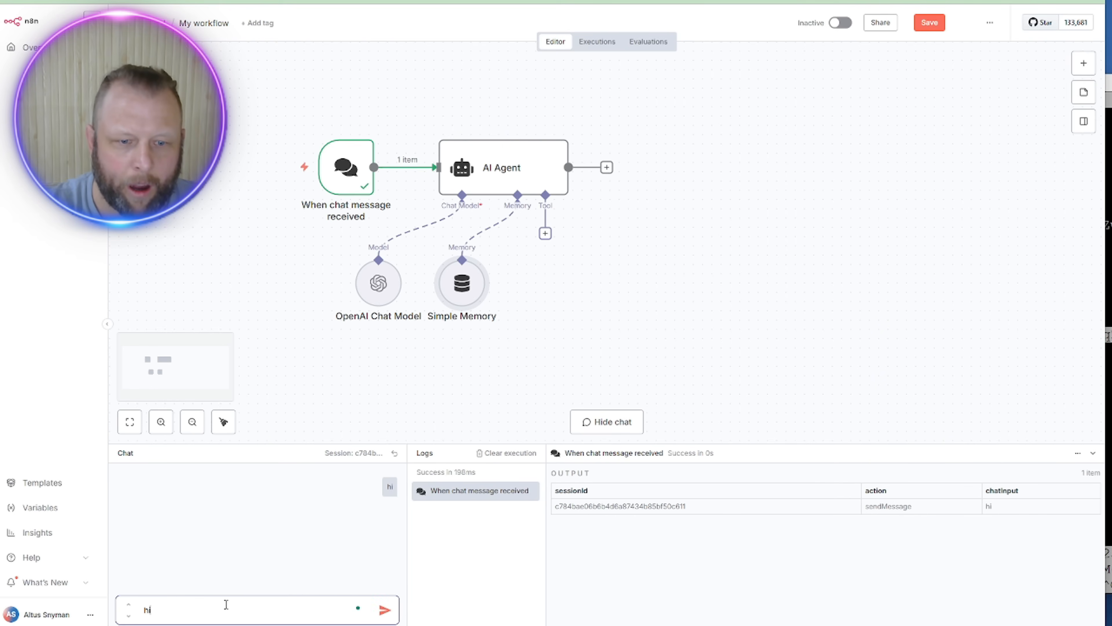
key(Return)
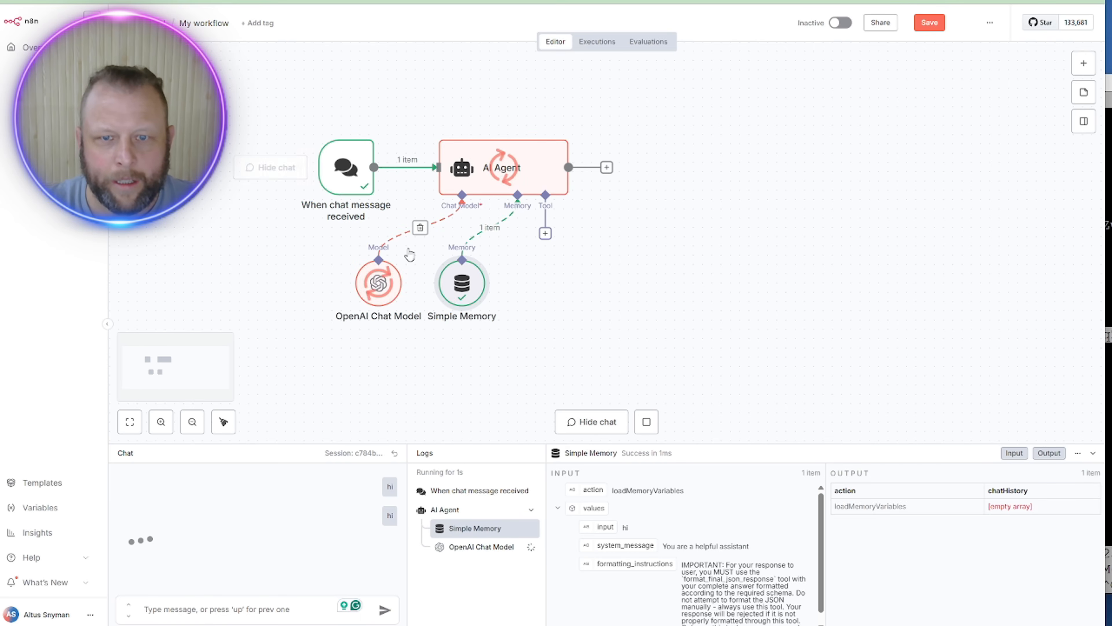
click(545, 233)
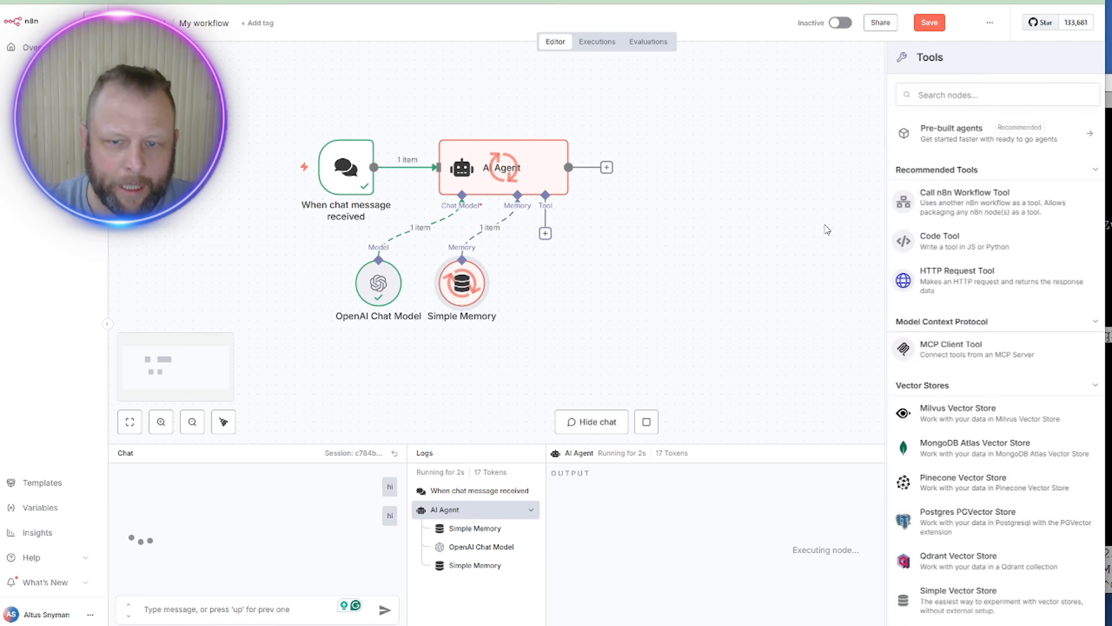
Step: Add an HTTP Request Tool and paste the LightRAG curl command into Import cURL
click(924, 281)
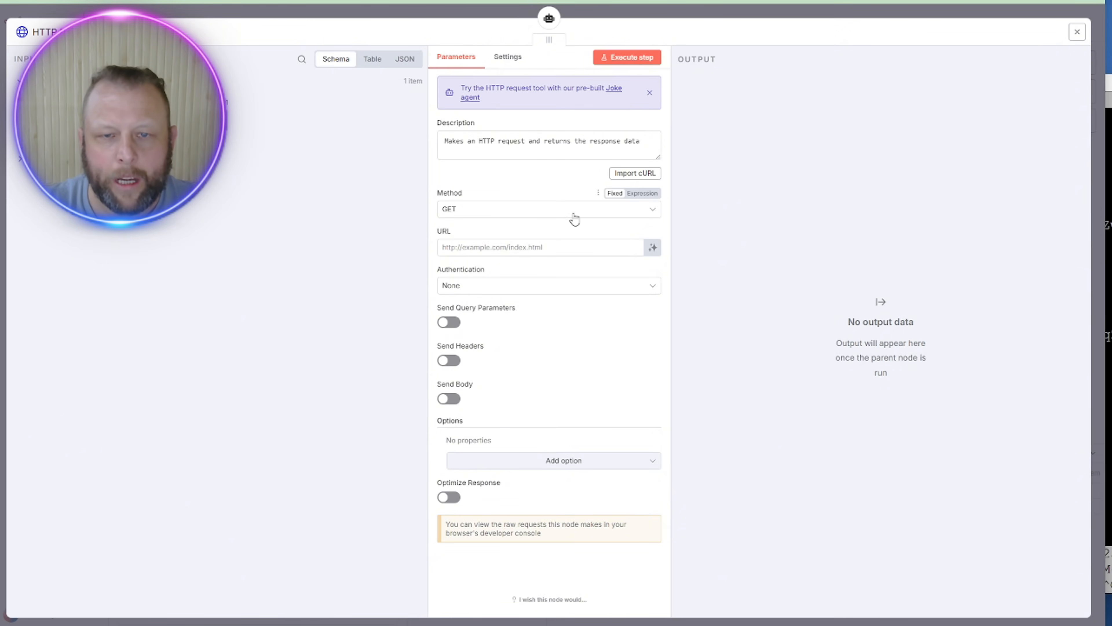
click(646, 173)
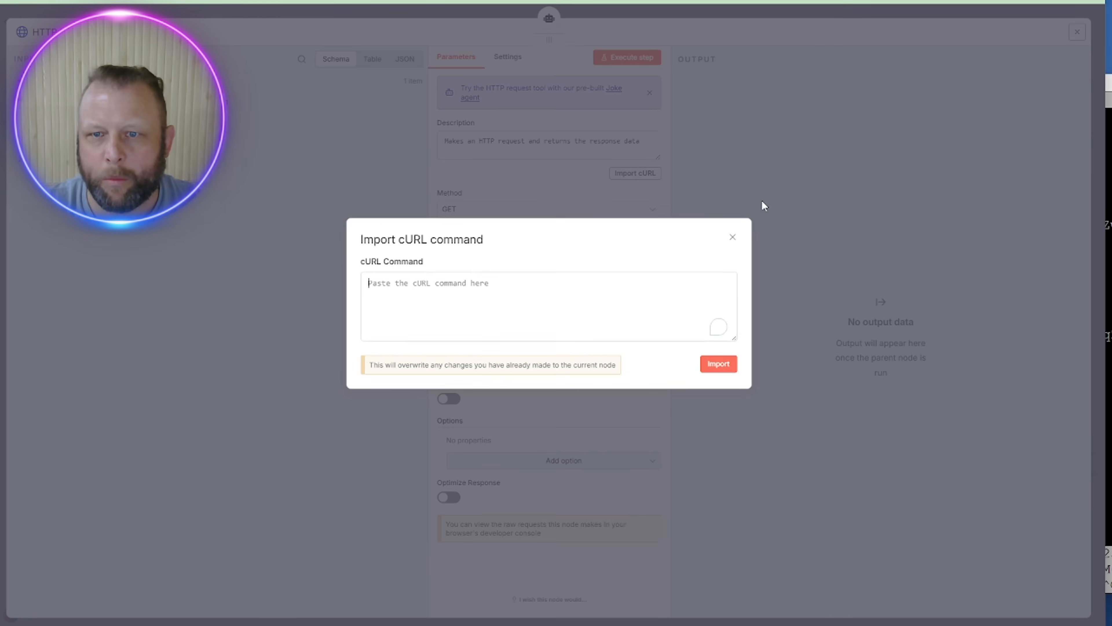
key(ctrl+v)
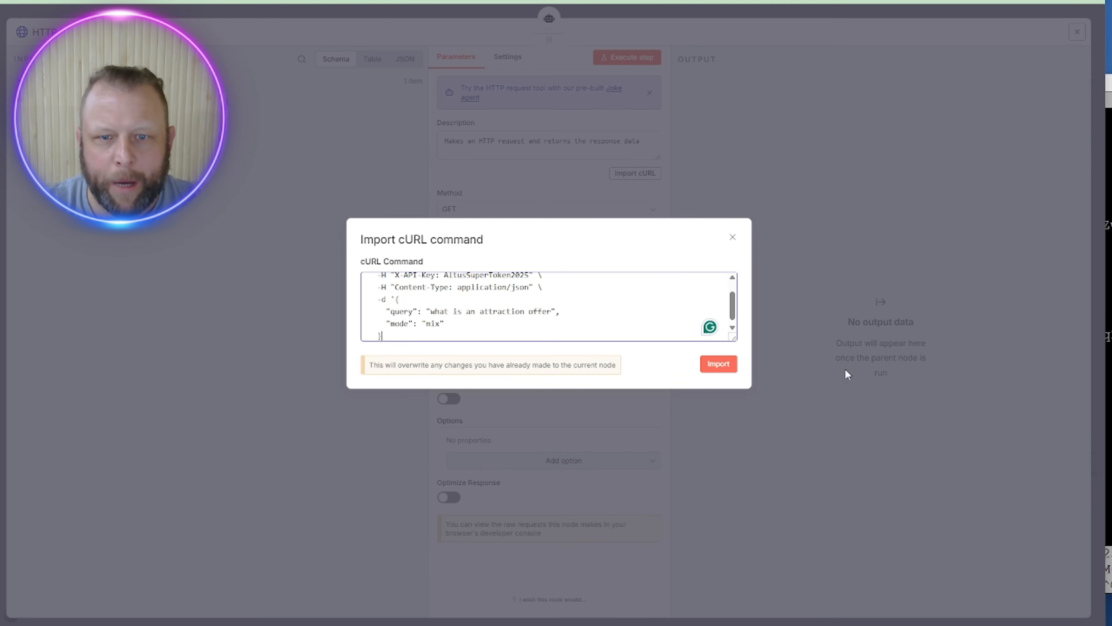
click(718, 364)
Step: Replace the pasted text with the edited curl command and import it into the request settings
click(544, 314)
key(ctrl+a)
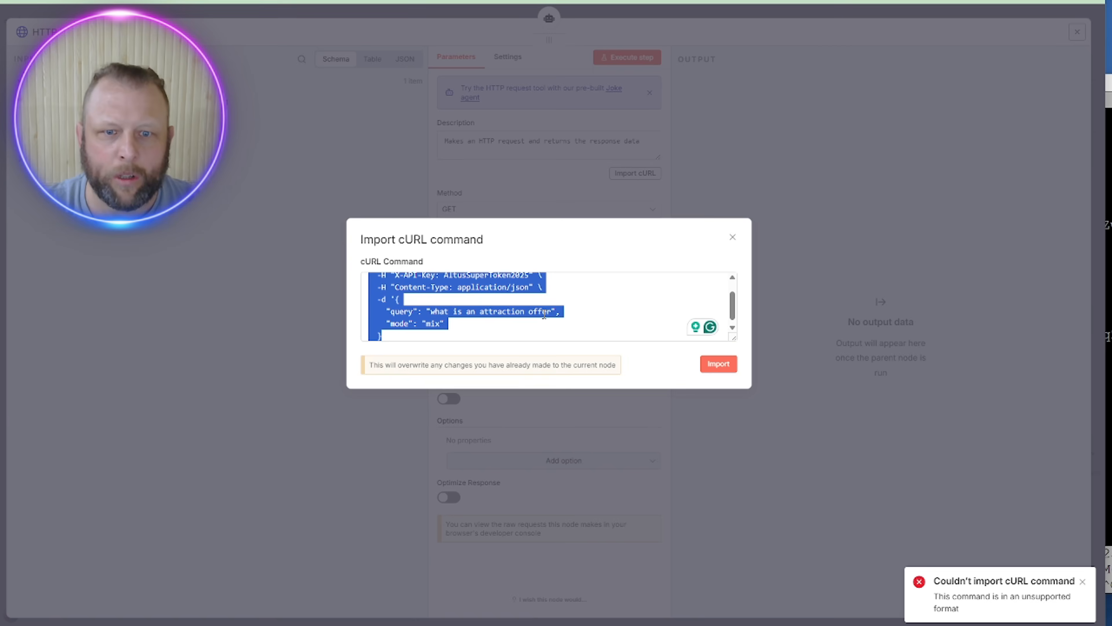
scroll(544, 314, up, 1)
click(589, 319)
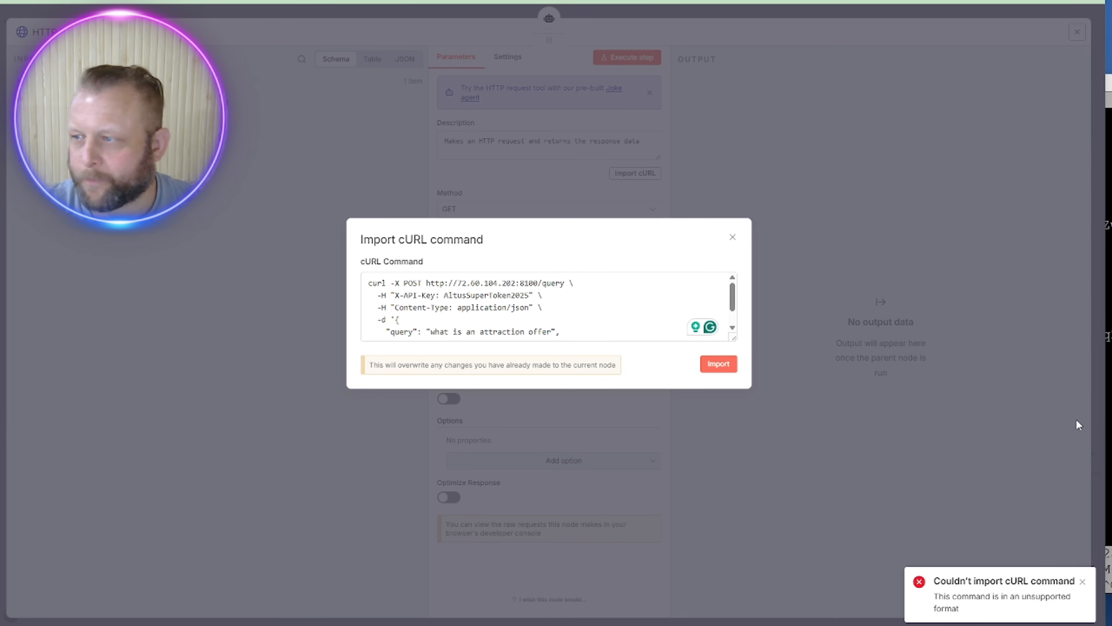
click(596, 306)
key(ctrl+a)
key(BackSpace)
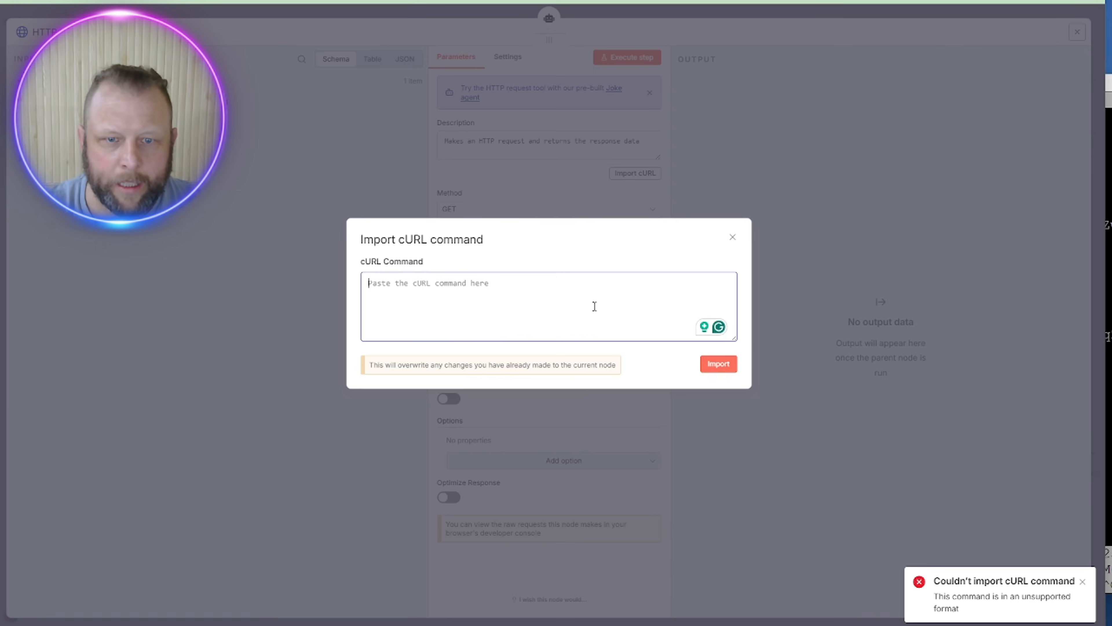
key(ctrl+v)
scroll(361, 304, up, 2)
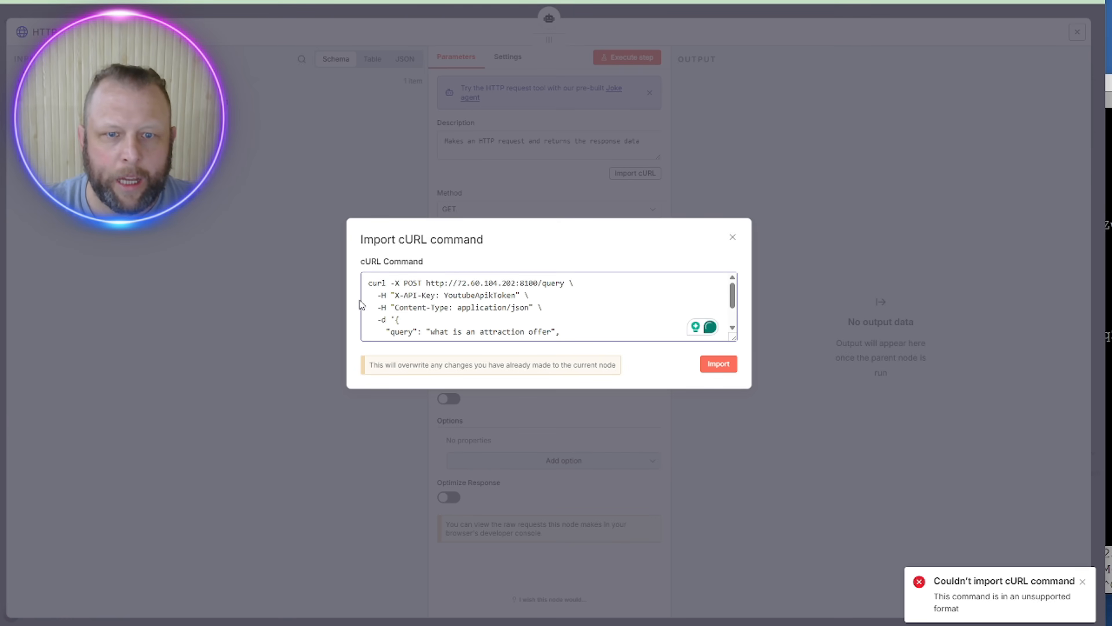
click(718, 363)
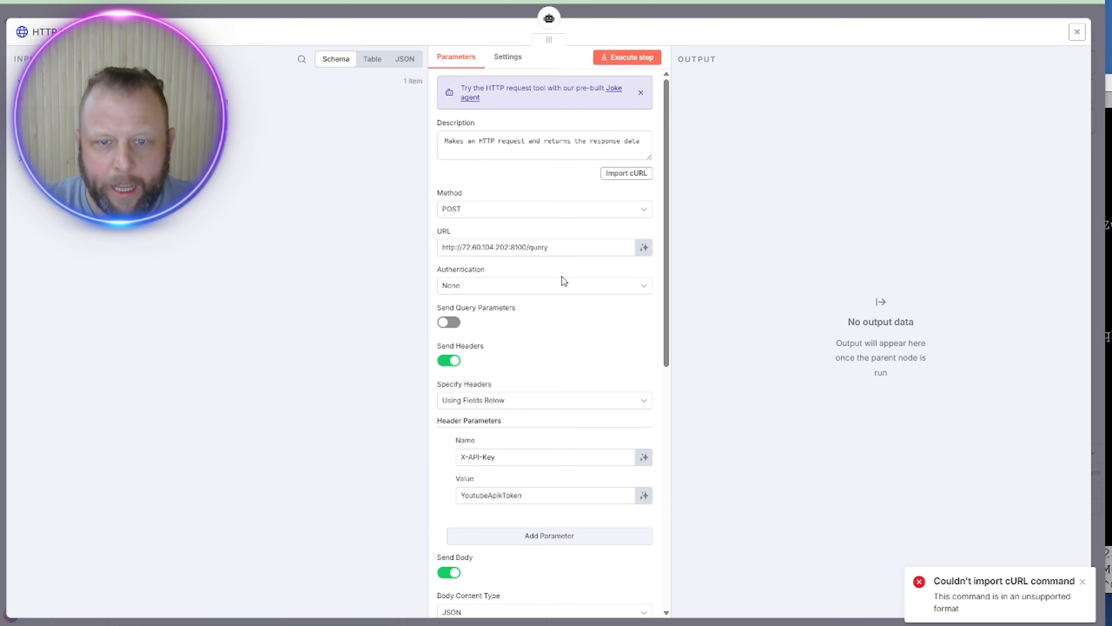
Step: Paste the real API key into the header, make query model-defined, and rewrite the tool description
double_click(504, 495)
key(ctrl+v)
scroll(506, 506, down, 5)
scroll(506, 506, down, 3)
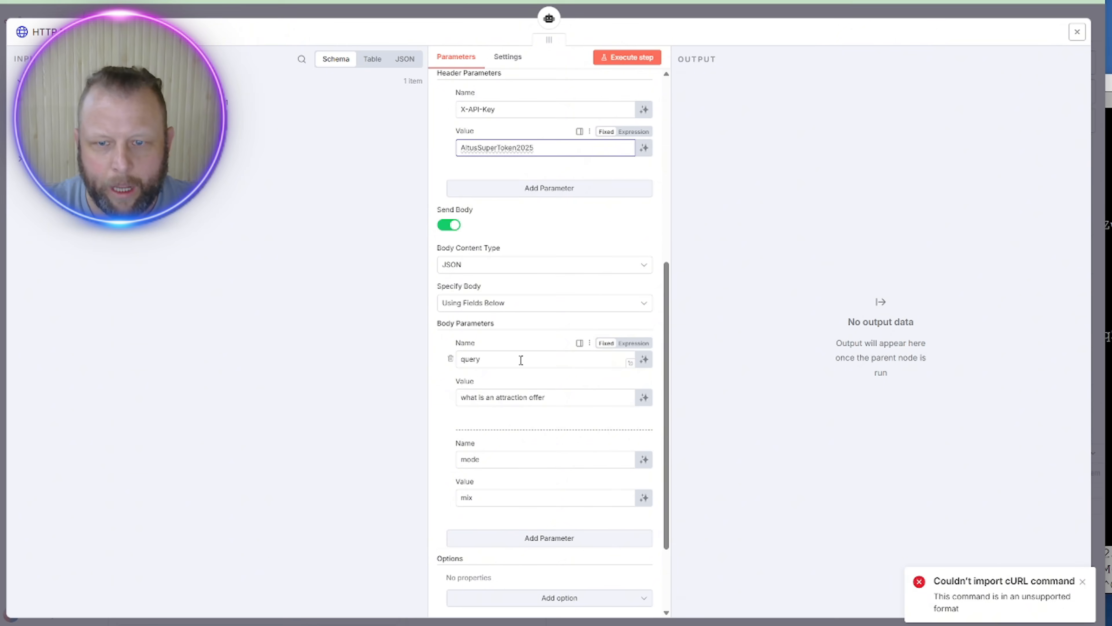
click(644, 397)
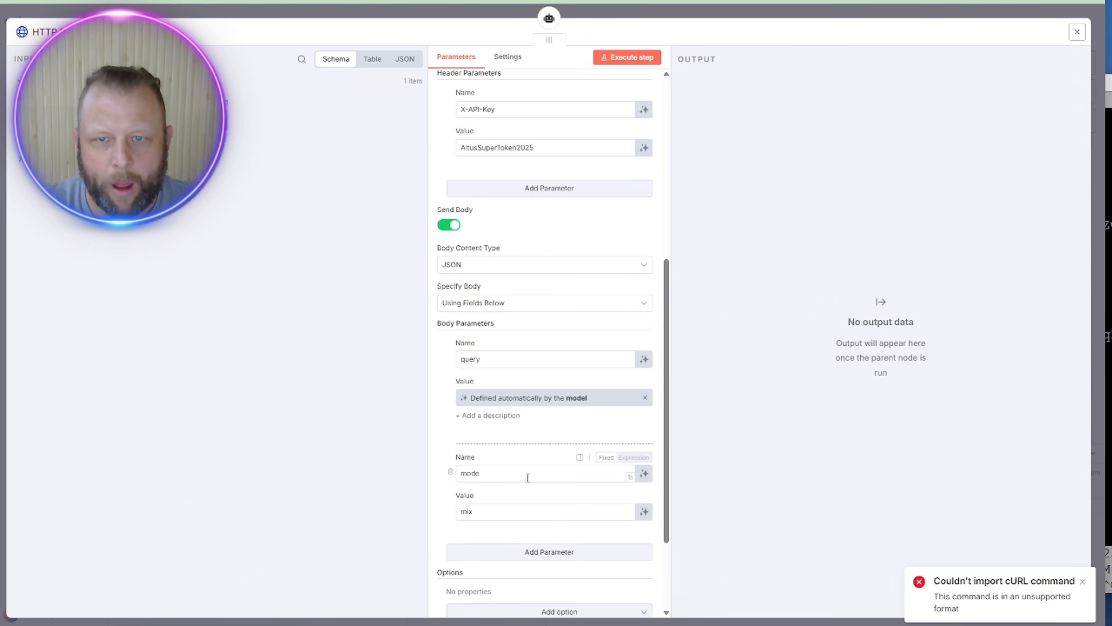
scroll(499, 273, up, 8)
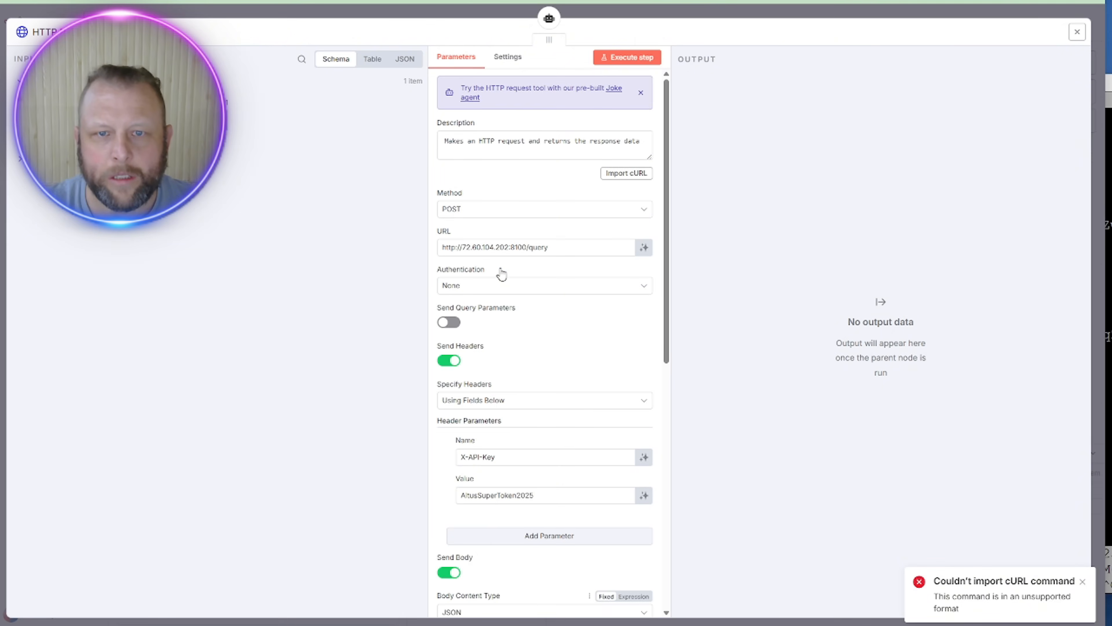
triple_click(505, 140)
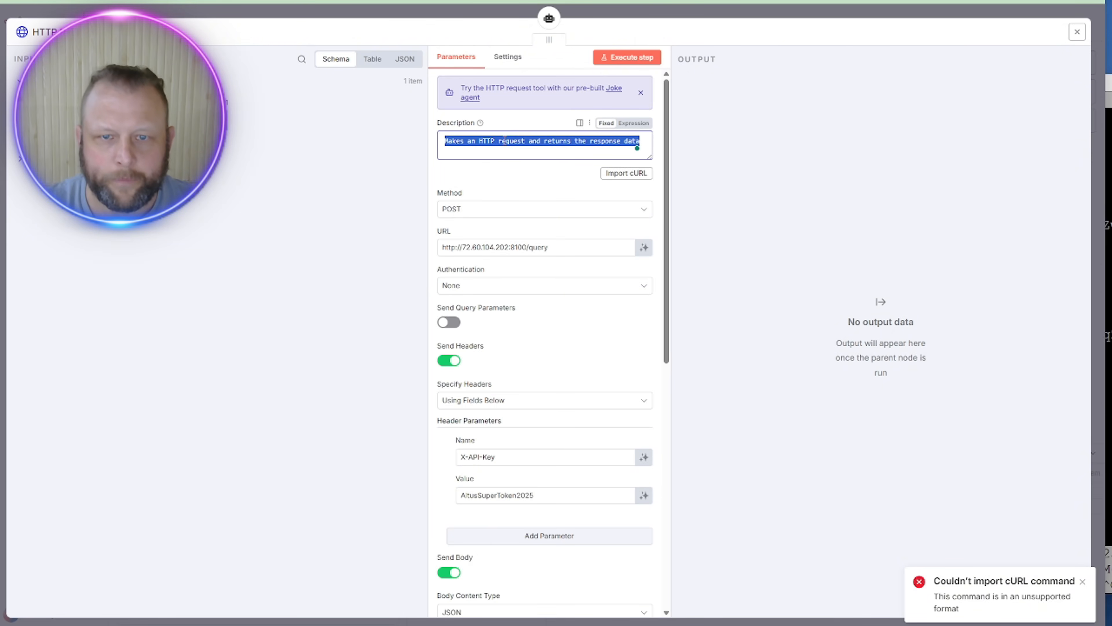
text(k)
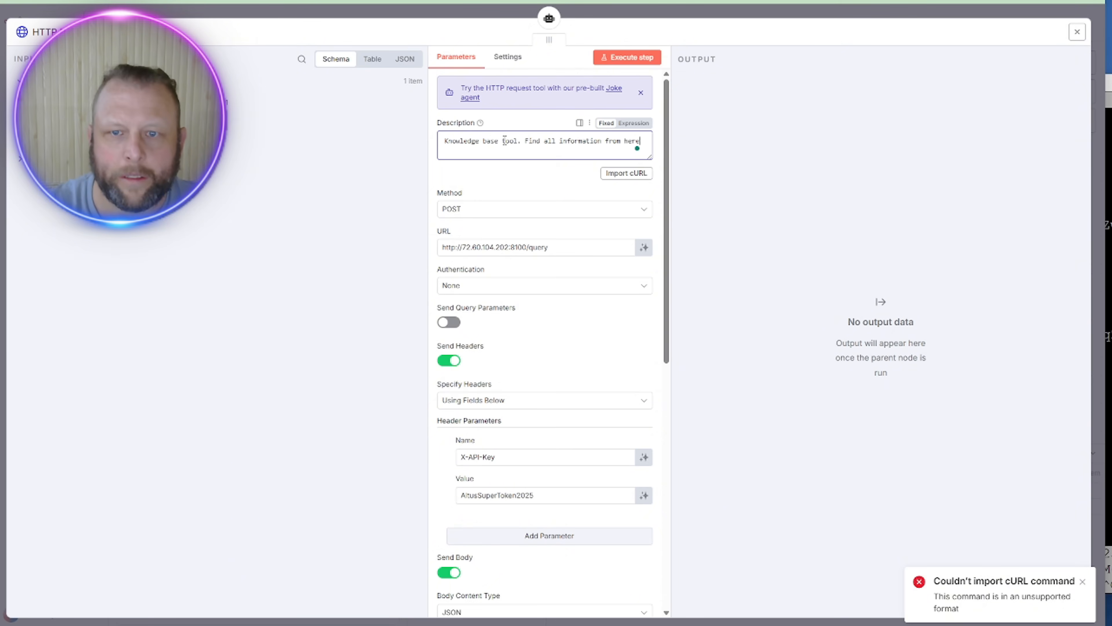
click(706, 18)
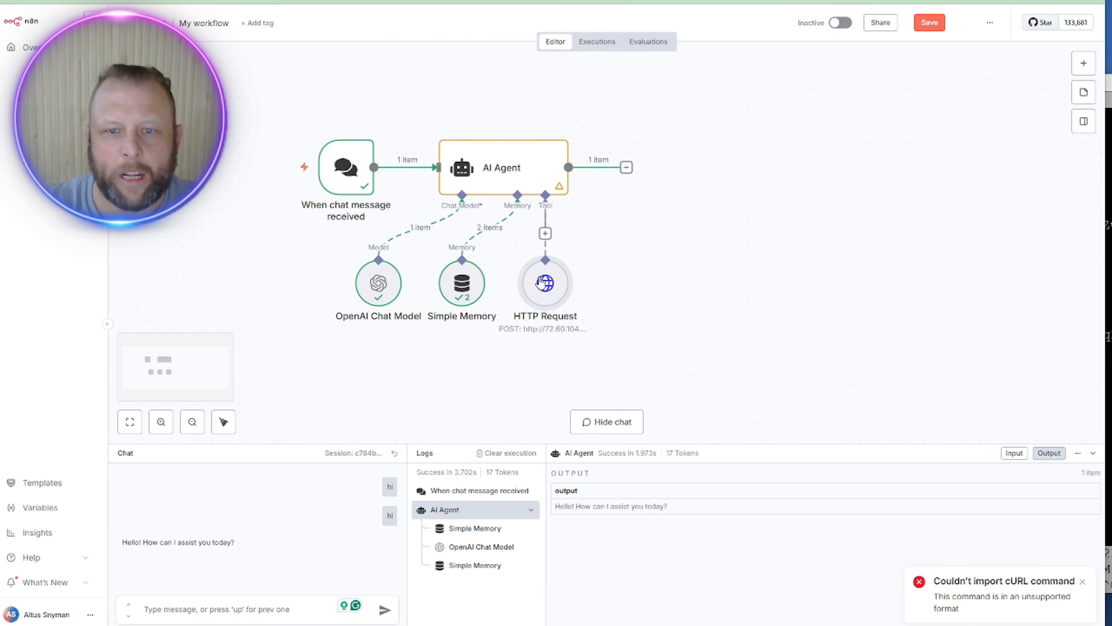
Step: Move the HTTP Request node to the right and enlarge the chat and logs panels
drag(543, 283, 878, 292)
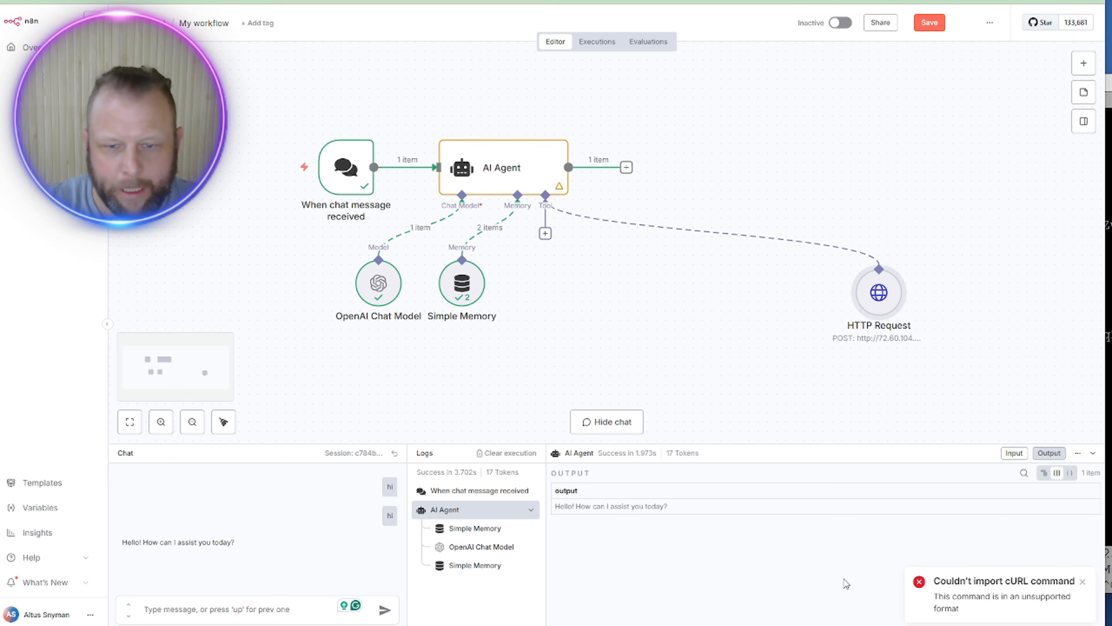
drag(547, 565, 696, 565)
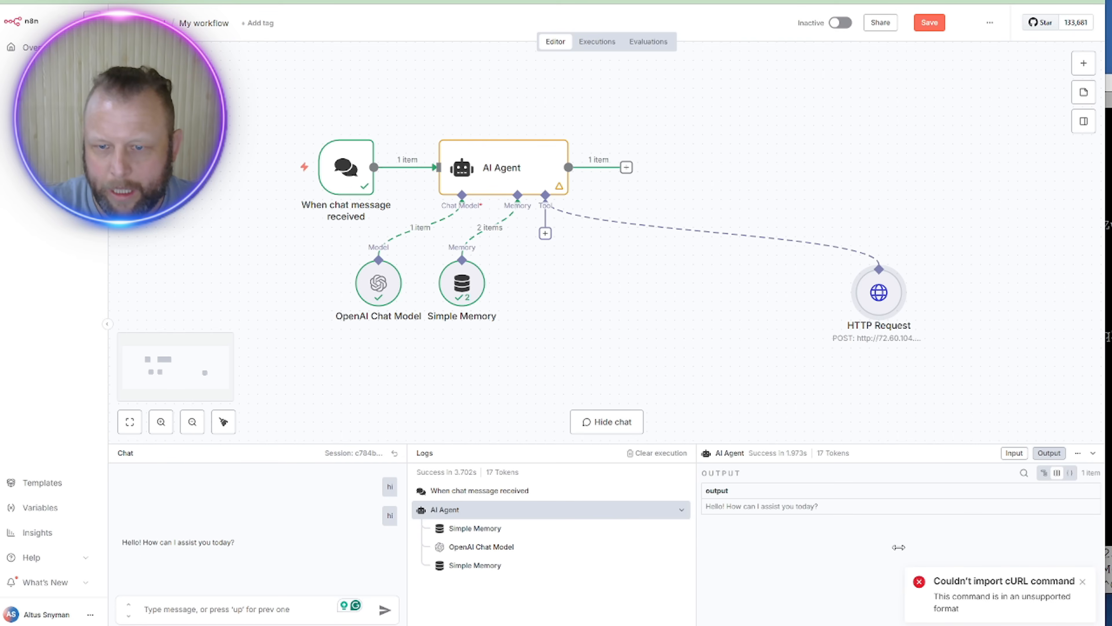
drag(407, 565, 877, 560)
drag(784, 444, 787, 346)
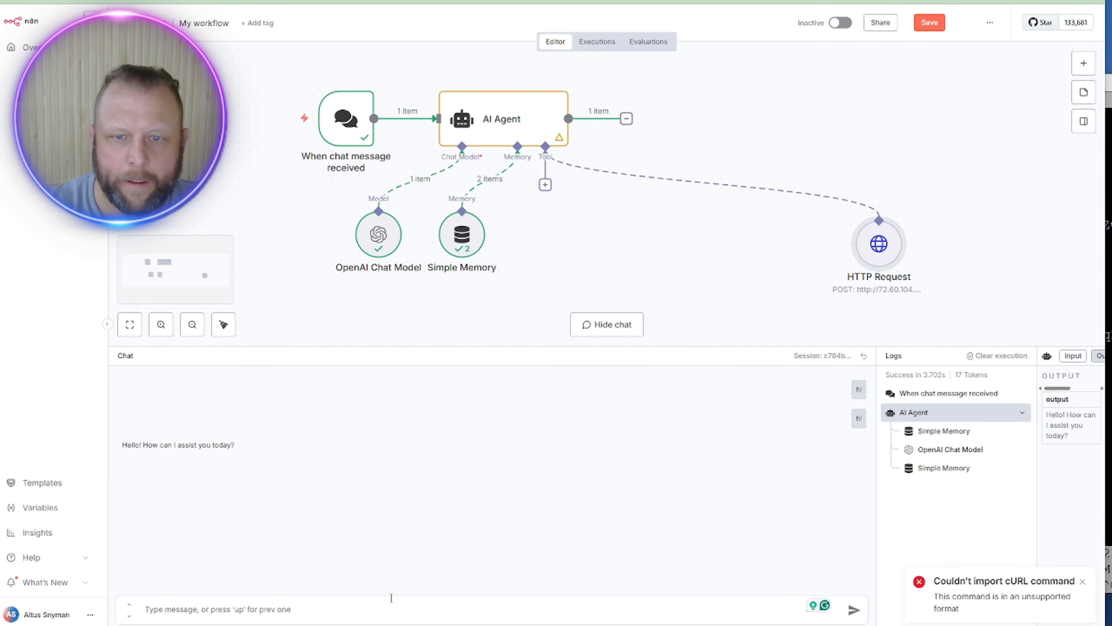
Step: Add a System Message telling the AI Agent to use the HTTP request tool to search the knowledge base
double_click(500, 117)
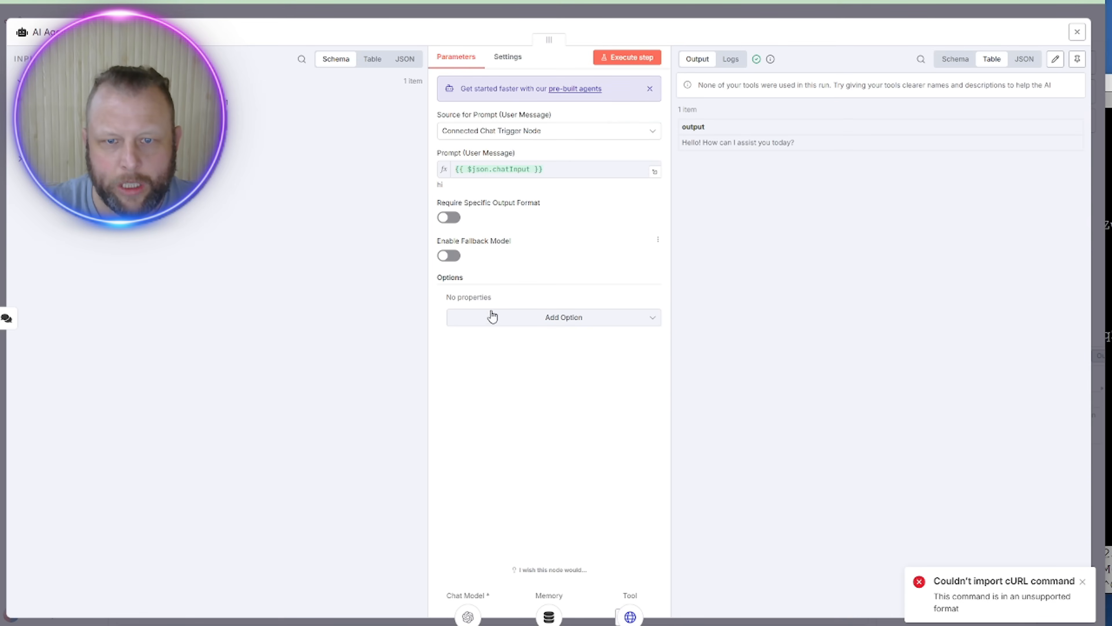
click(521, 316)
click(550, 349)
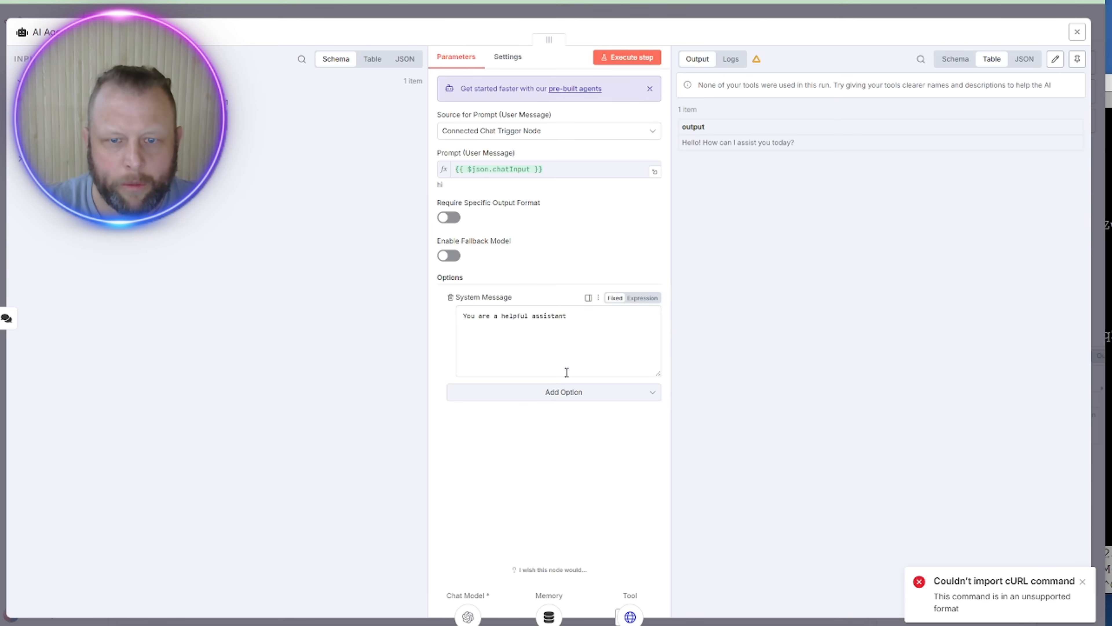
triple_click(517, 332)
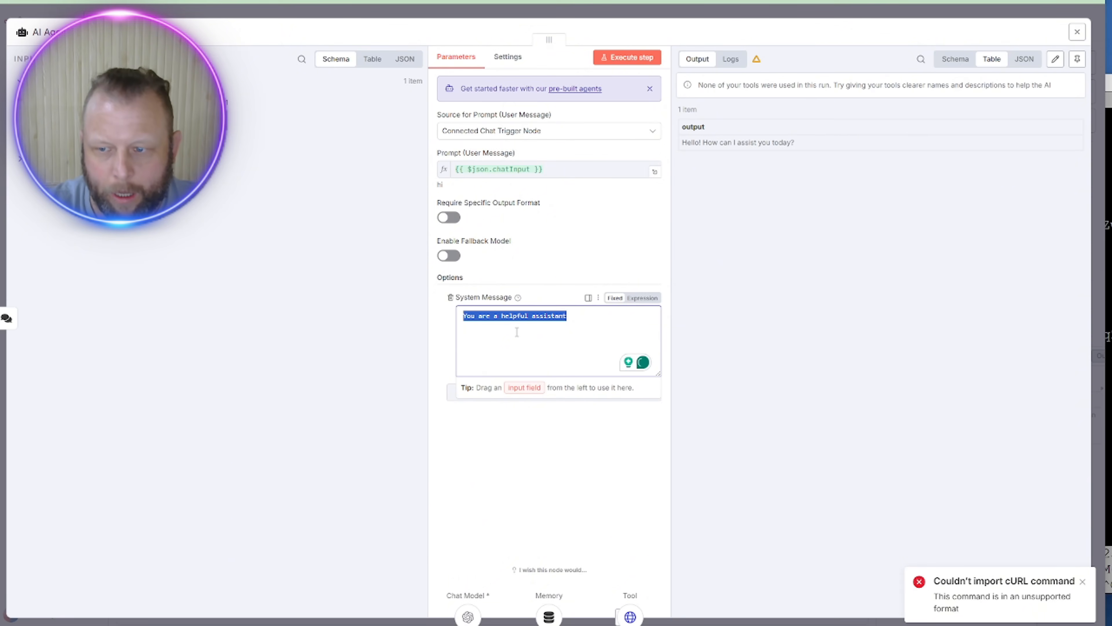
text(You)
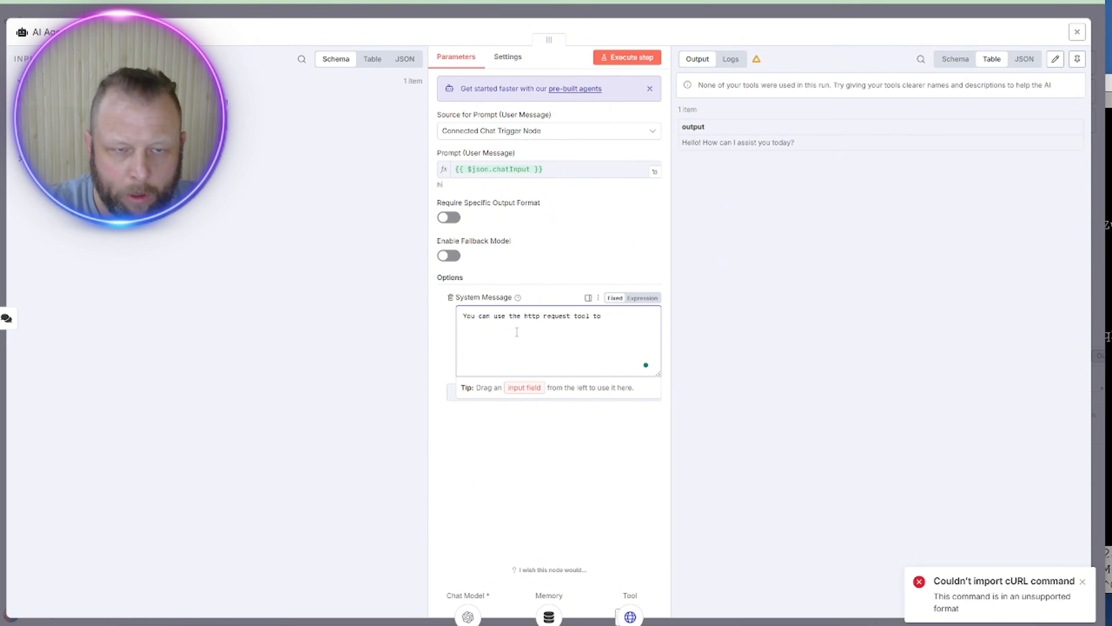
text(nowl)
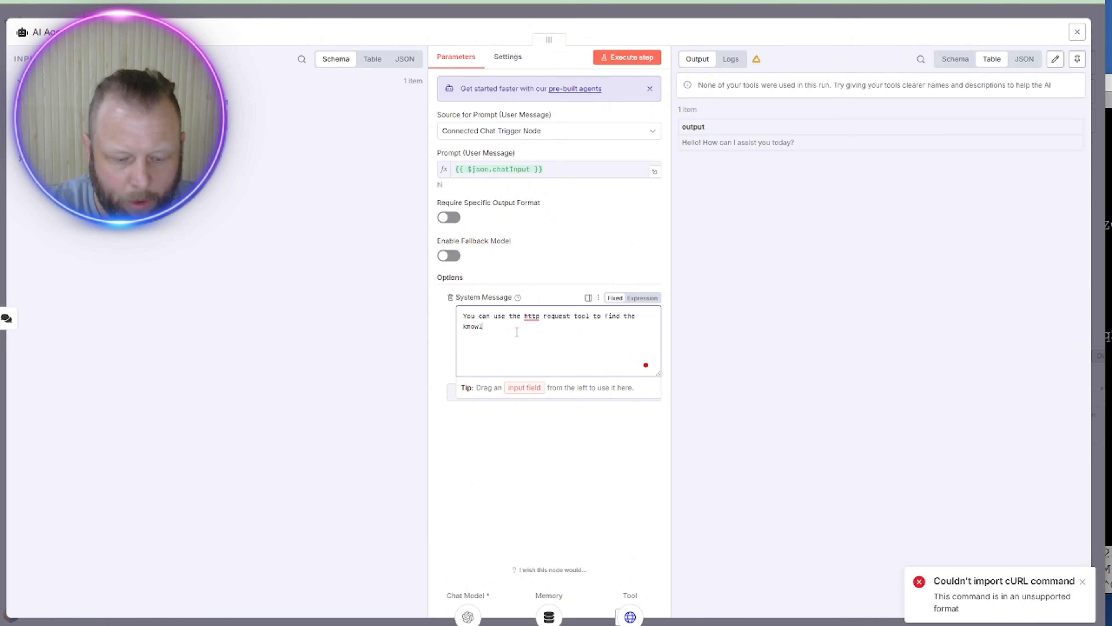
text(edge base)
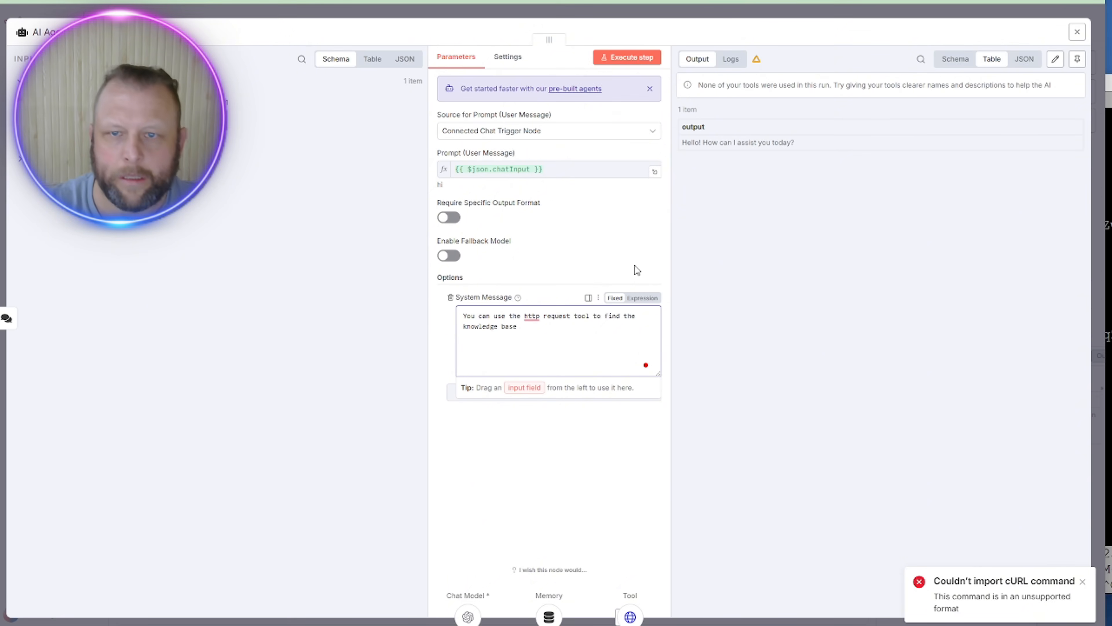
text( and ask the system questions)
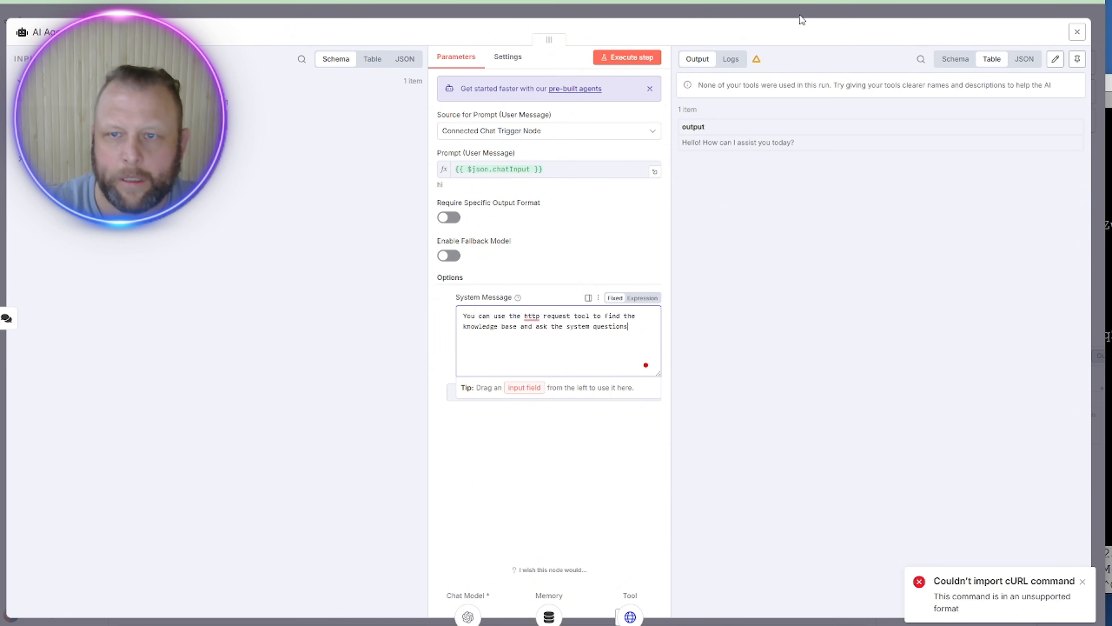
click(802, 18)
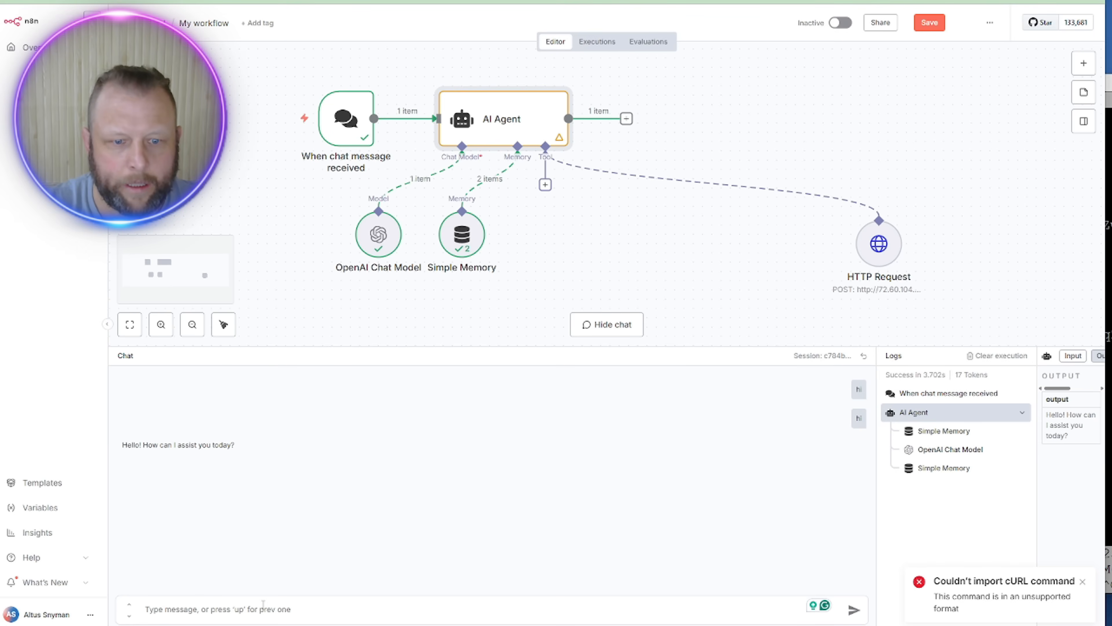
Step: Greet the agent with 'hello' and type 'what is a downsell offer according to our knowledge base'
click(259, 609)
text(hello)
key(Return)
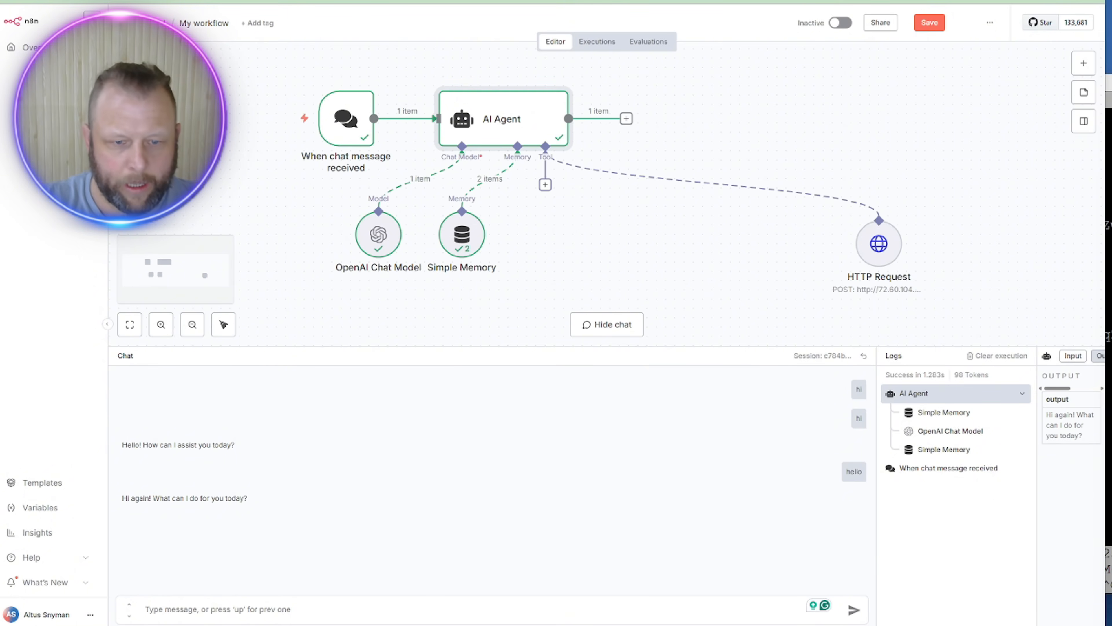
click(191, 612)
text(what is a downsell)
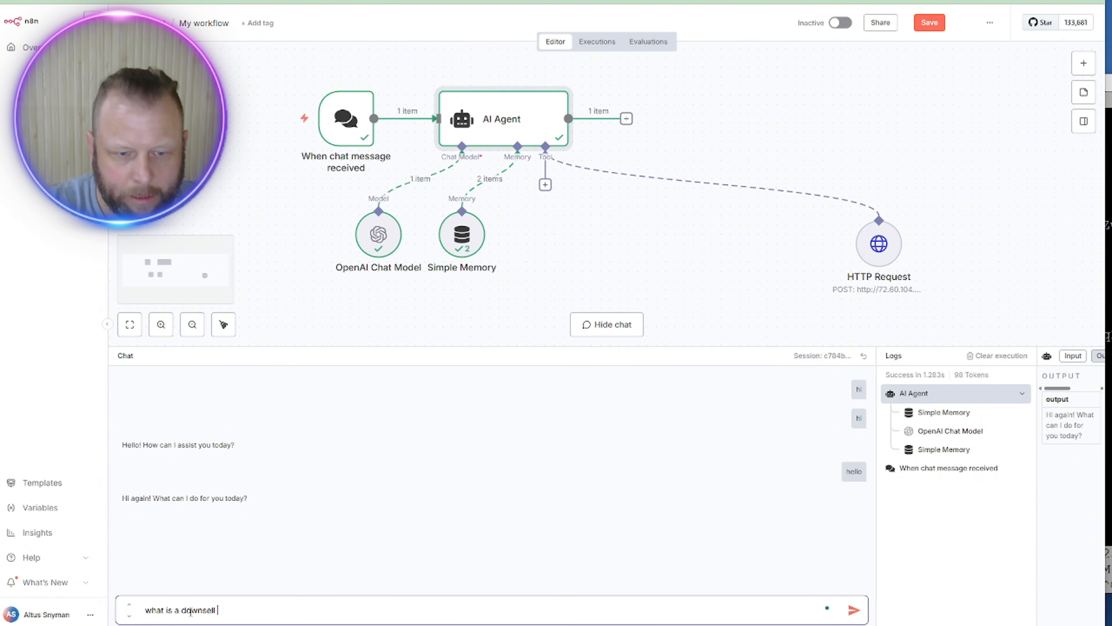
text( offer acc)
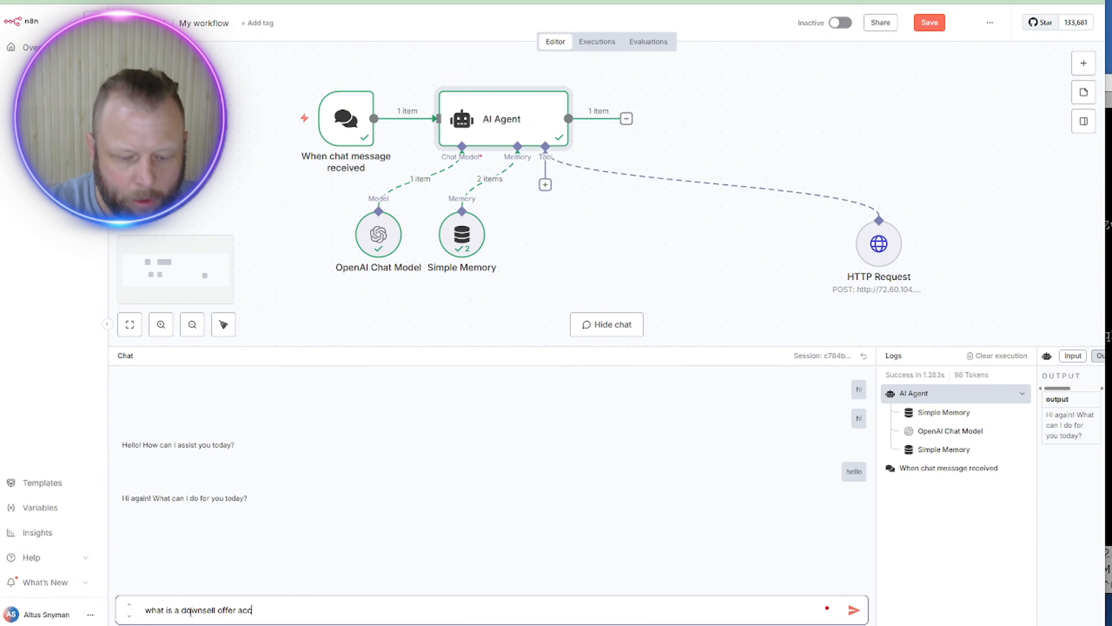
text(ording to our knowle)
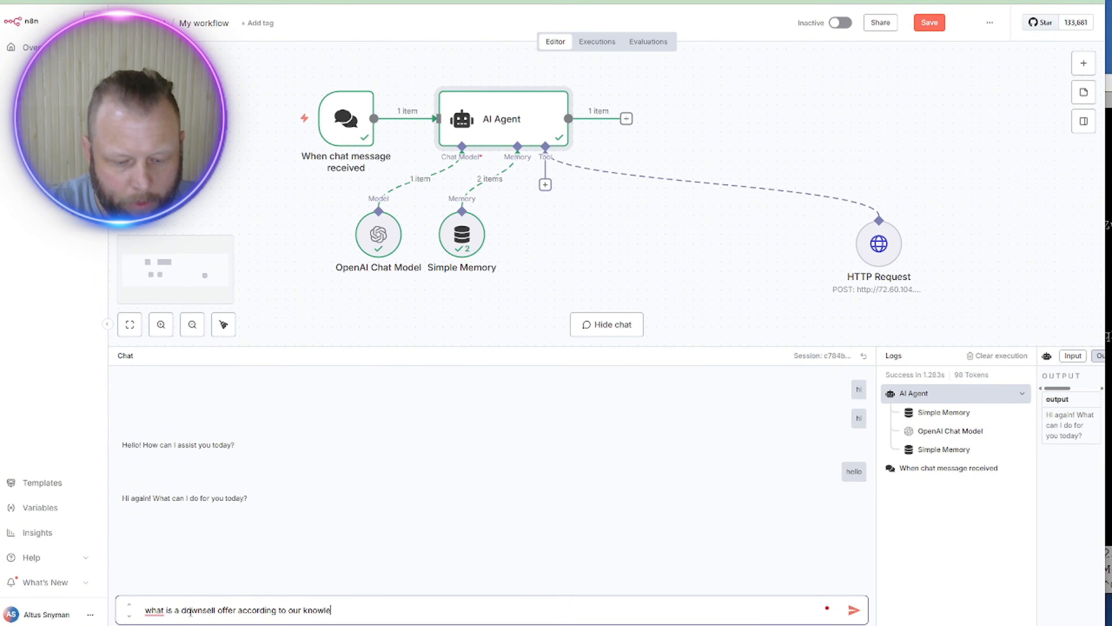
text(dge base)
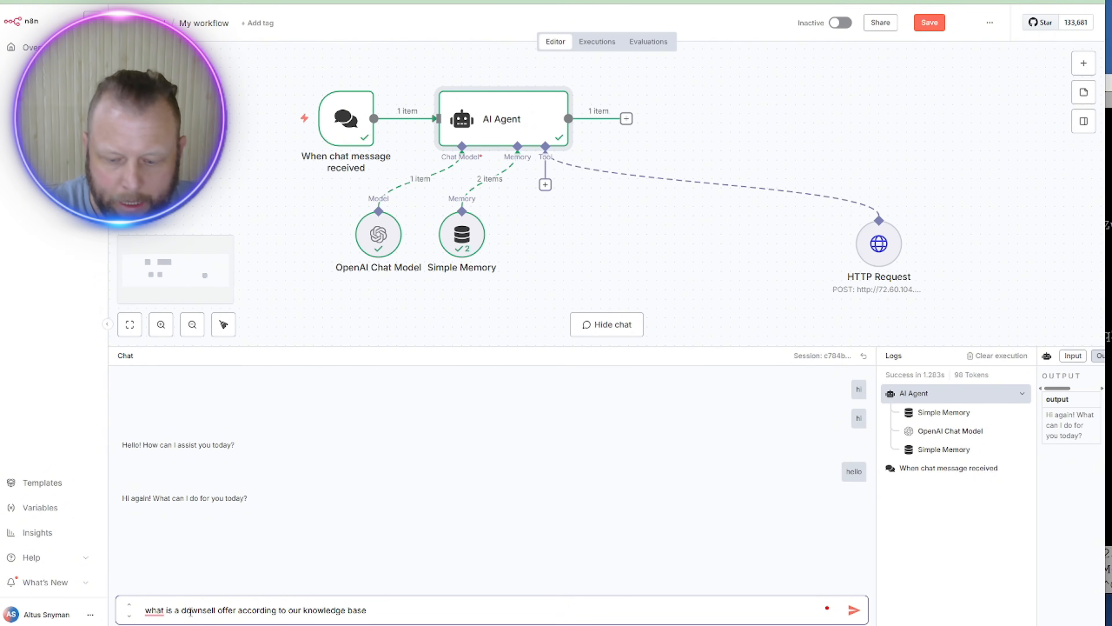
Step: Zoom to 150%, move the HTTP Request node near the agent, shift the workflow right, and send the question
key(ctrl+plus)
key(ctrl+plus)
key(ctrl+plus)
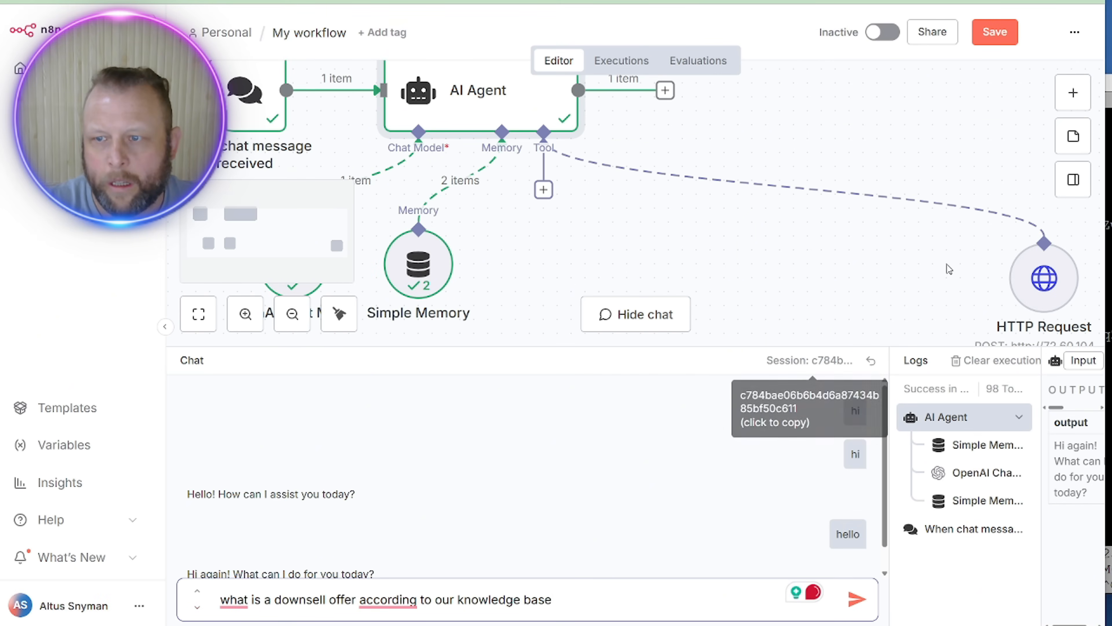
drag(1023, 279, 633, 247)
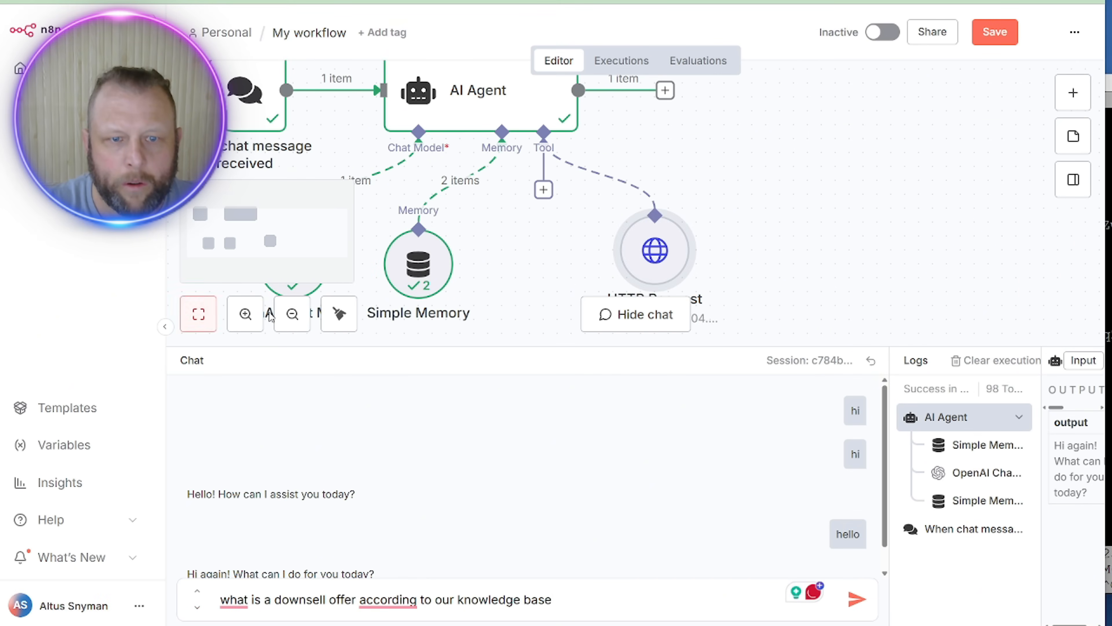
click(292, 313)
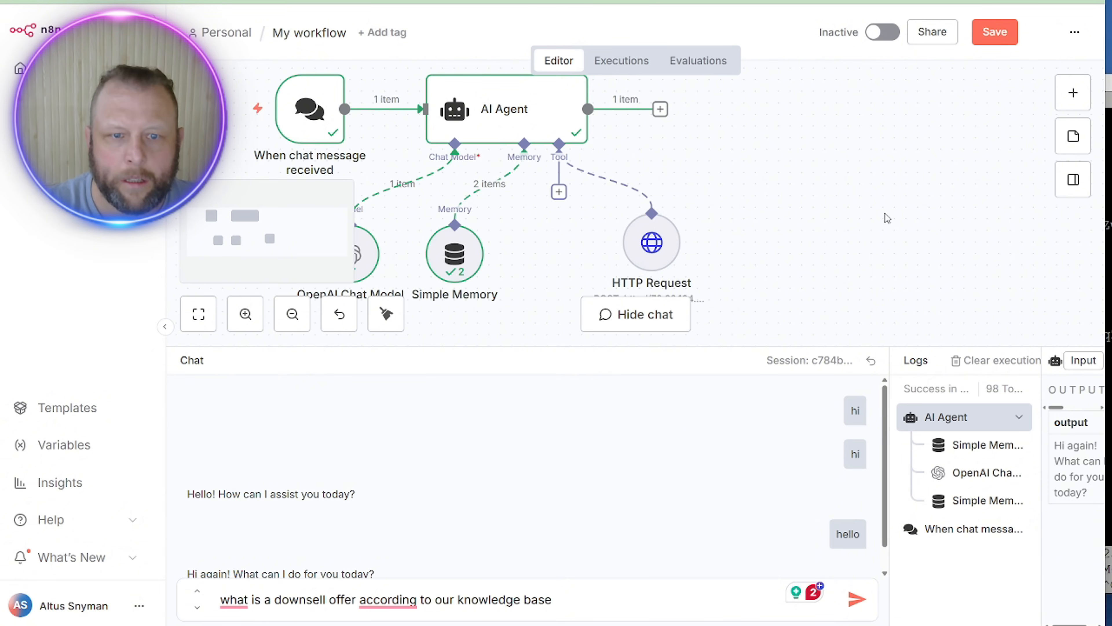
drag(250, 76, 696, 291)
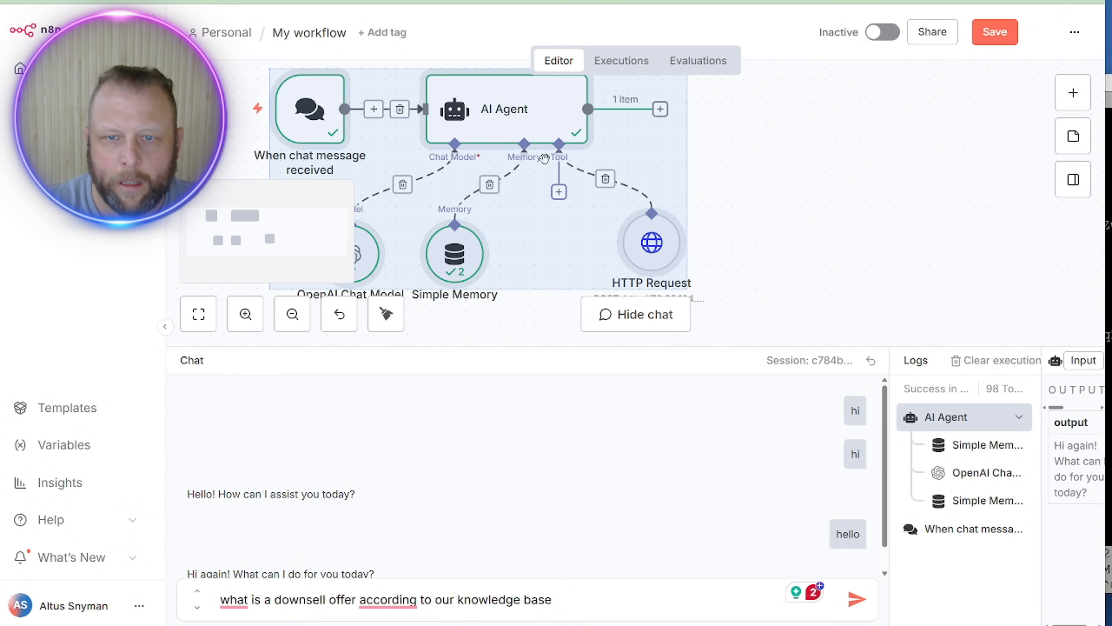
drag(529, 130, 771, 142)
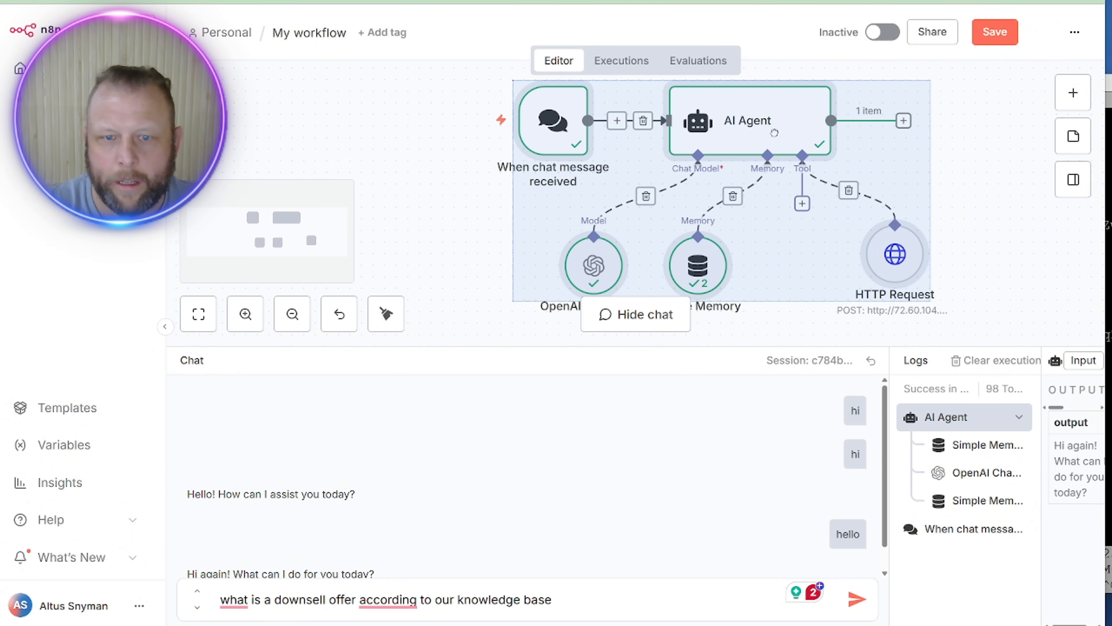
click(856, 599)
Step: Show the HTTP Request call's input and output in a widened Logs panel
click(374, 105)
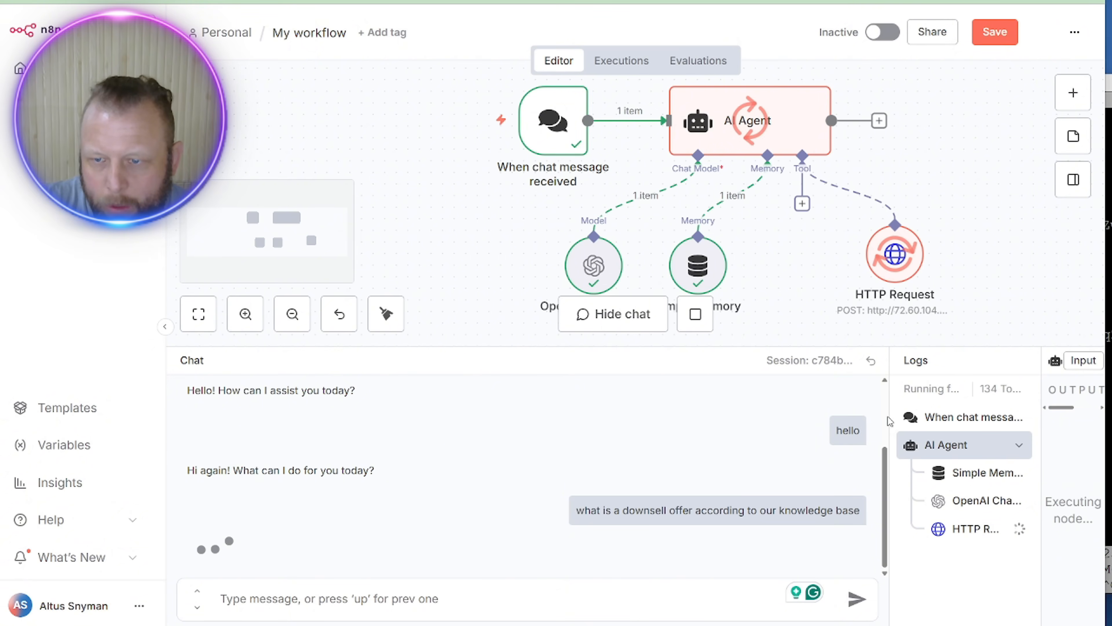
drag(889, 420, 589, 421)
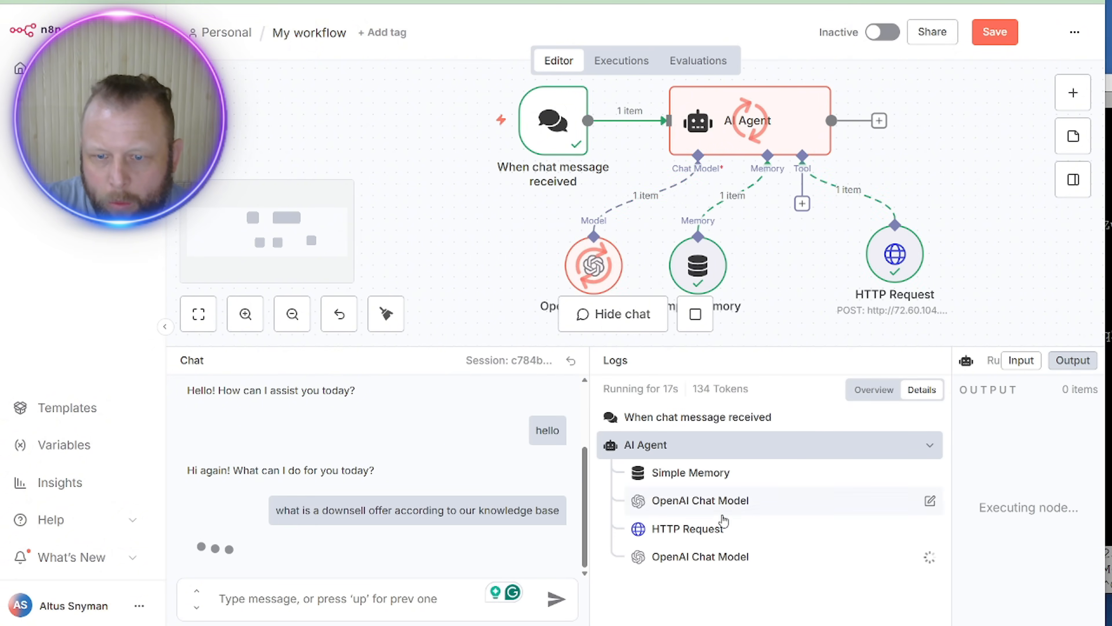
click(916, 529)
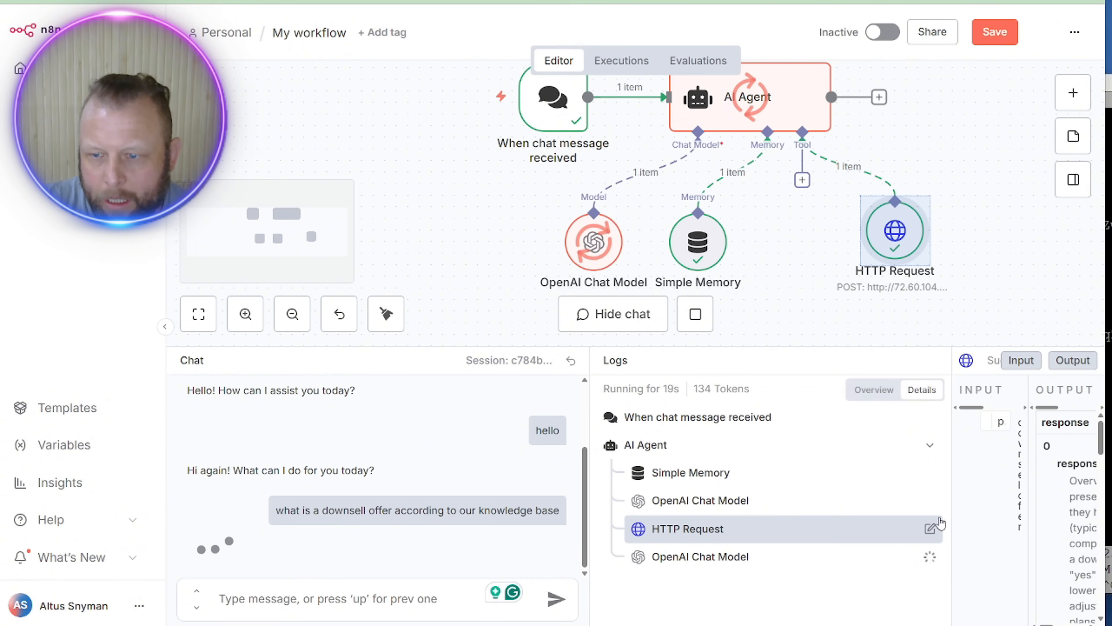
drag(953, 504, 801, 512)
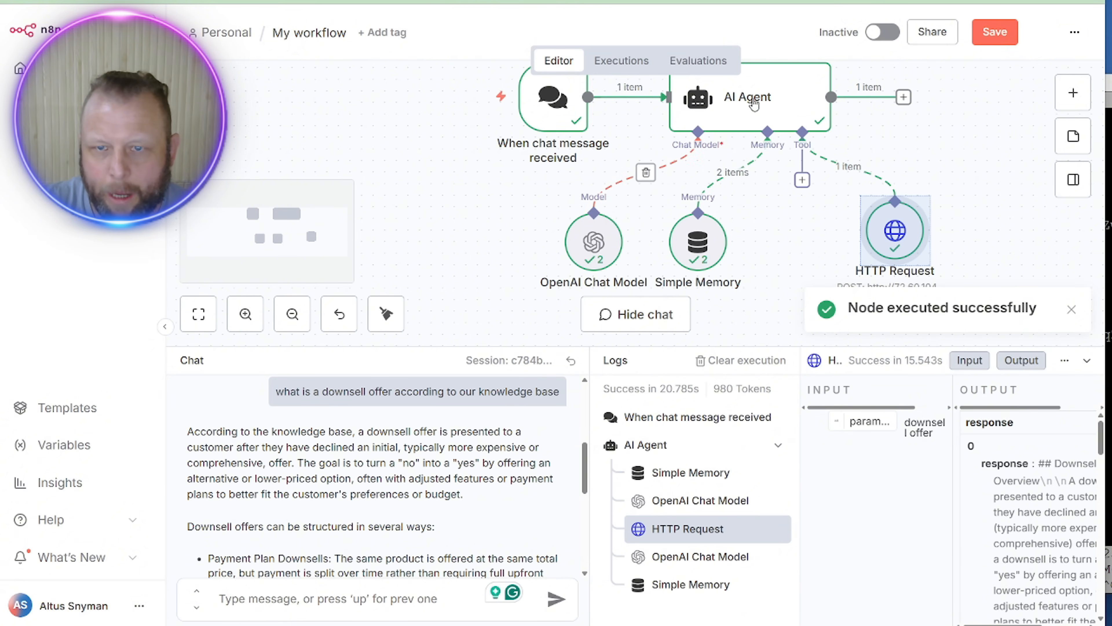
Step: Read through the agent's downsell-offer answer, highlighting its key rule
scroll(591, 508, down, 1)
drag(591, 508, 764, 510)
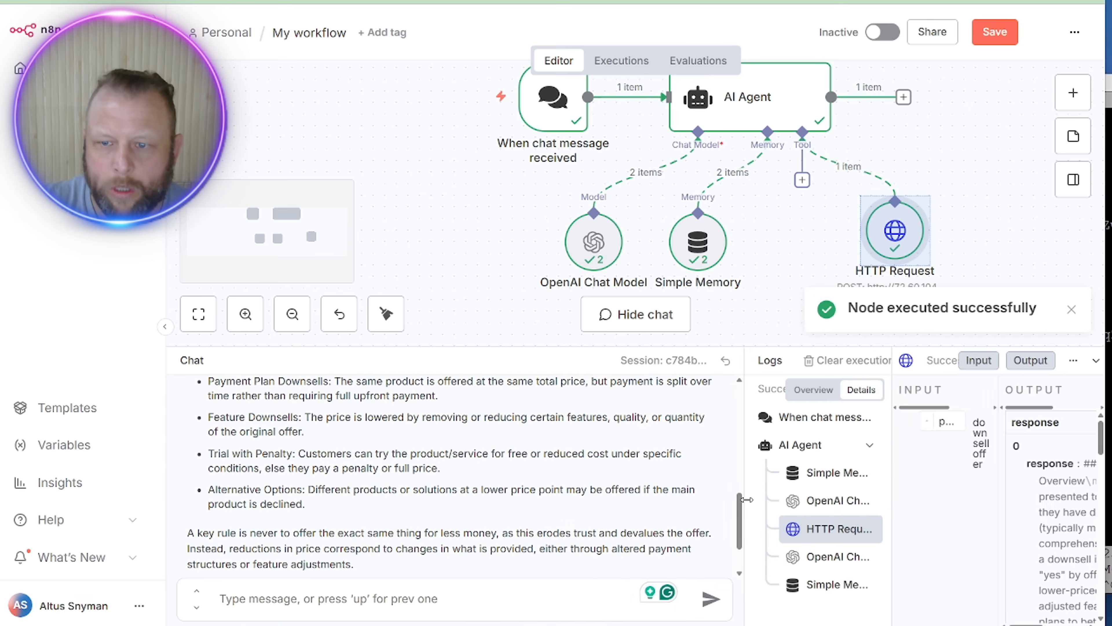
scroll(667, 511, up, 5)
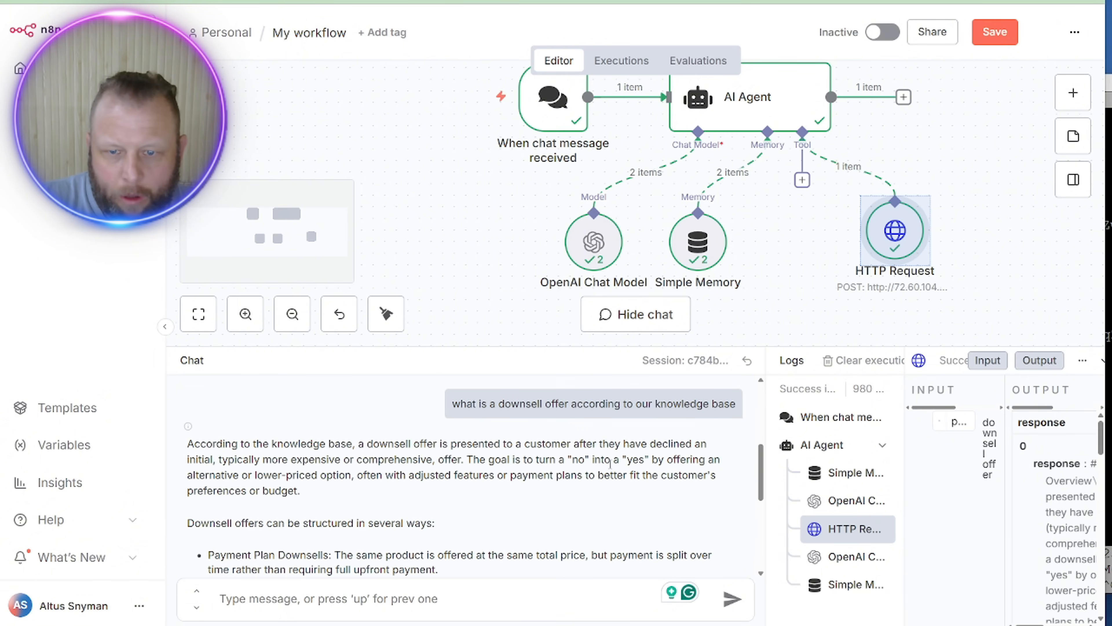
scroll(300, 490, down, 3)
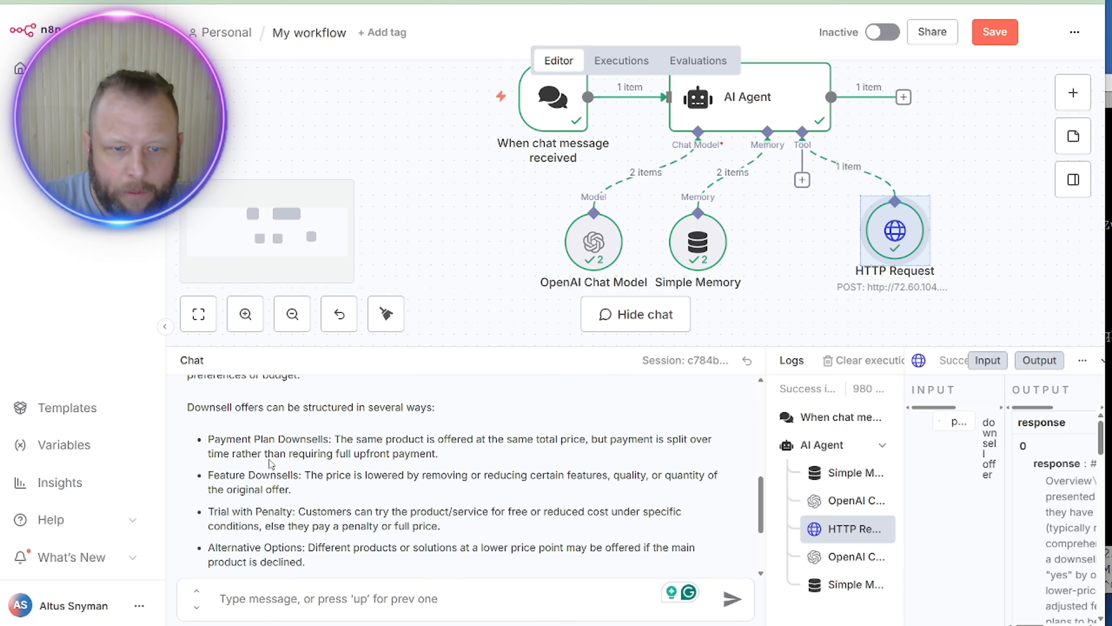
drag(219, 439, 280, 438)
drag(219, 474, 281, 475)
drag(221, 512, 394, 532)
scroll(273, 513, down, 1)
scroll(274, 514, down, 1)
triple_click(312, 503)
scroll(647, 475, down, 2)
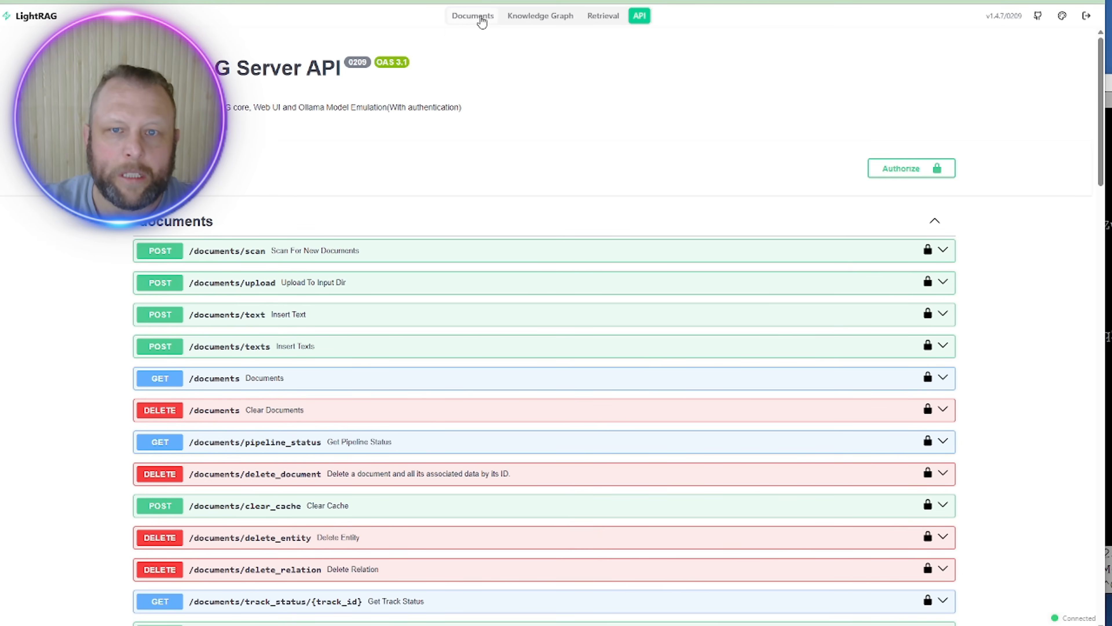
Step: Open the LightRAG knowledge graph, inspect Grand Slam Offer, and pull the Book node to the bottom right
click(529, 16)
click(494, 275)
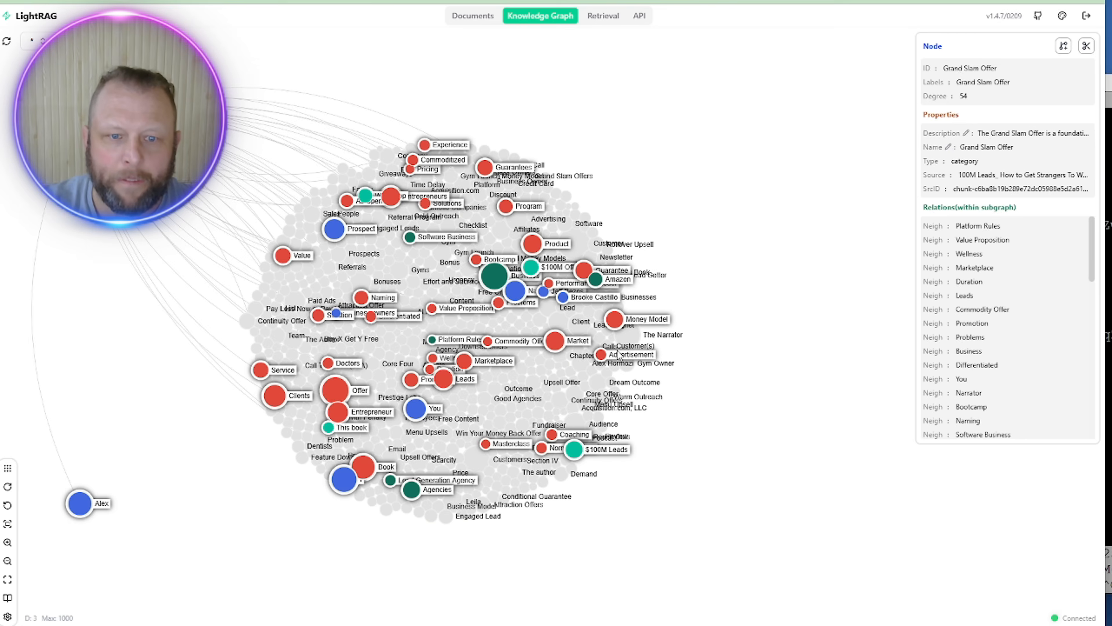
click(380, 524)
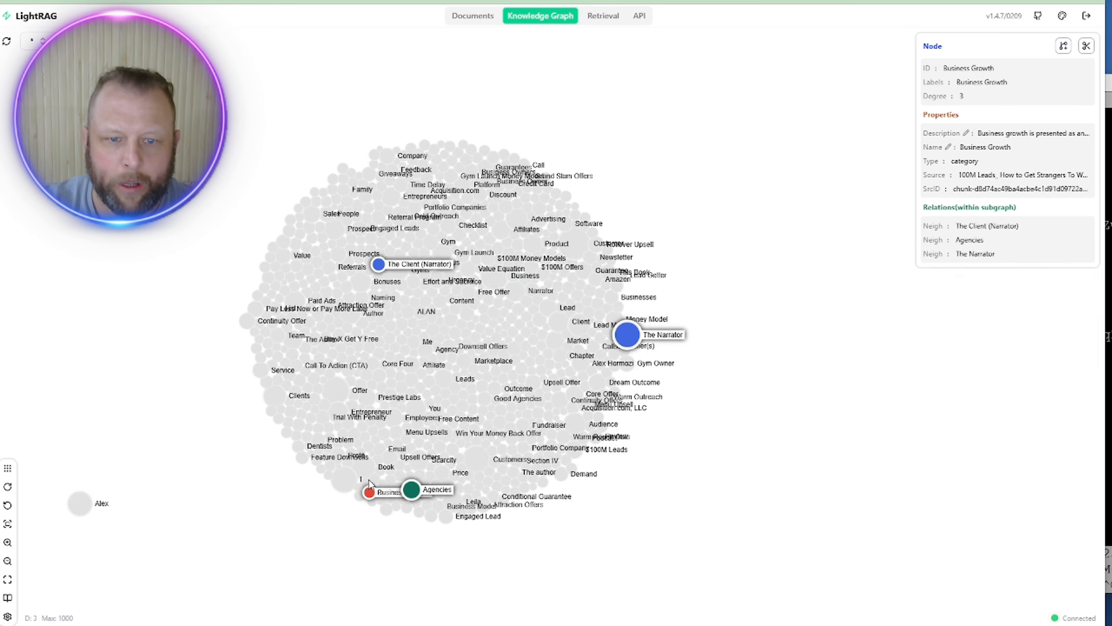
click(364, 467)
drag(364, 467, 785, 507)
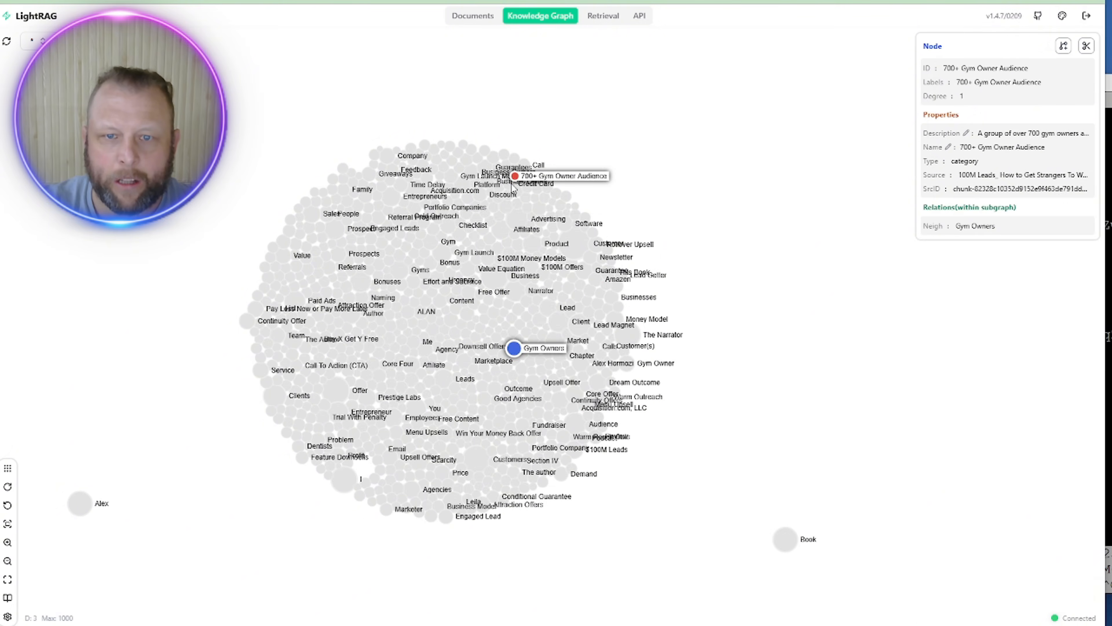
Step: Inspect and drag the Advertising and Customer entities aside, then list the three completed documents
click(514, 221)
drag(514, 221, 685, 113)
click(575, 243)
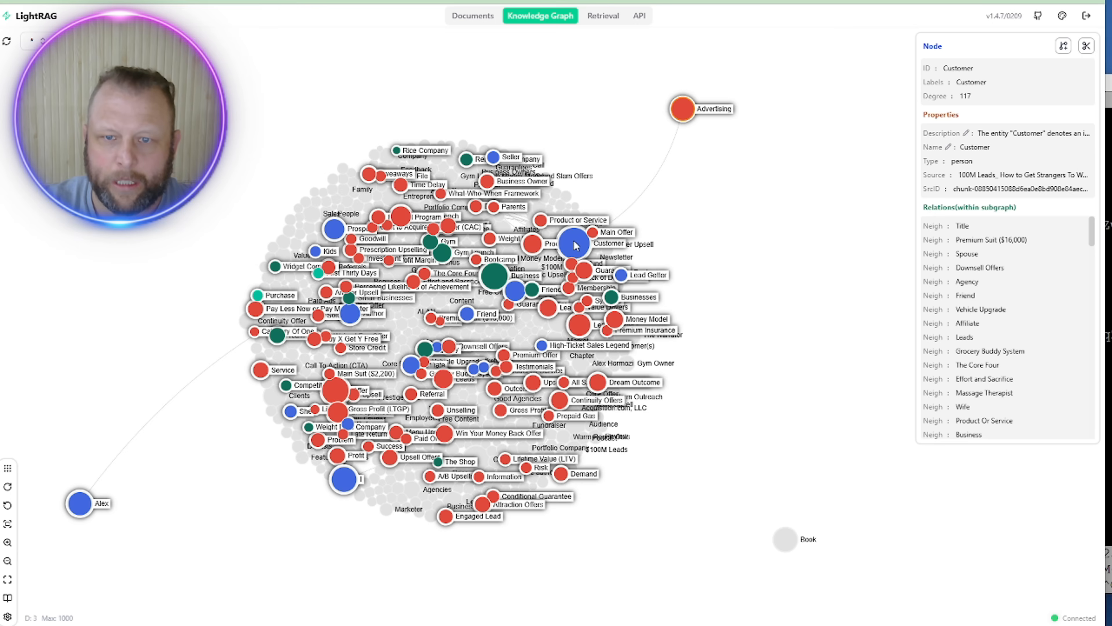
drag(574, 243, 854, 304)
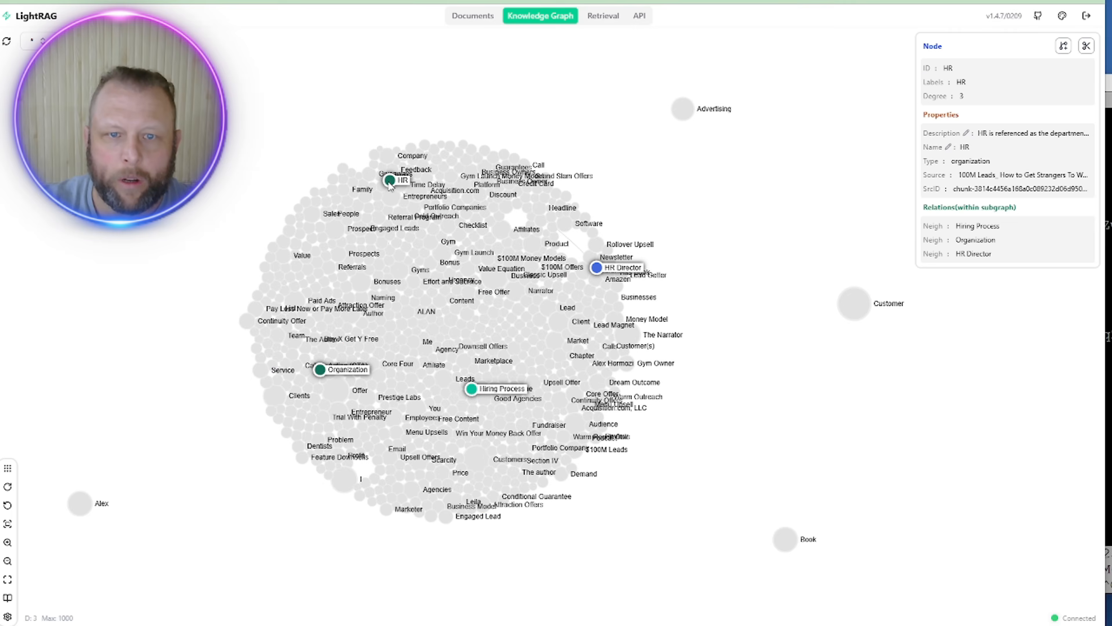
mouse_move(703, 129)
mouse_down()
mouse_move(712, 87)
mouse_move(723, 135)
mouse_up()
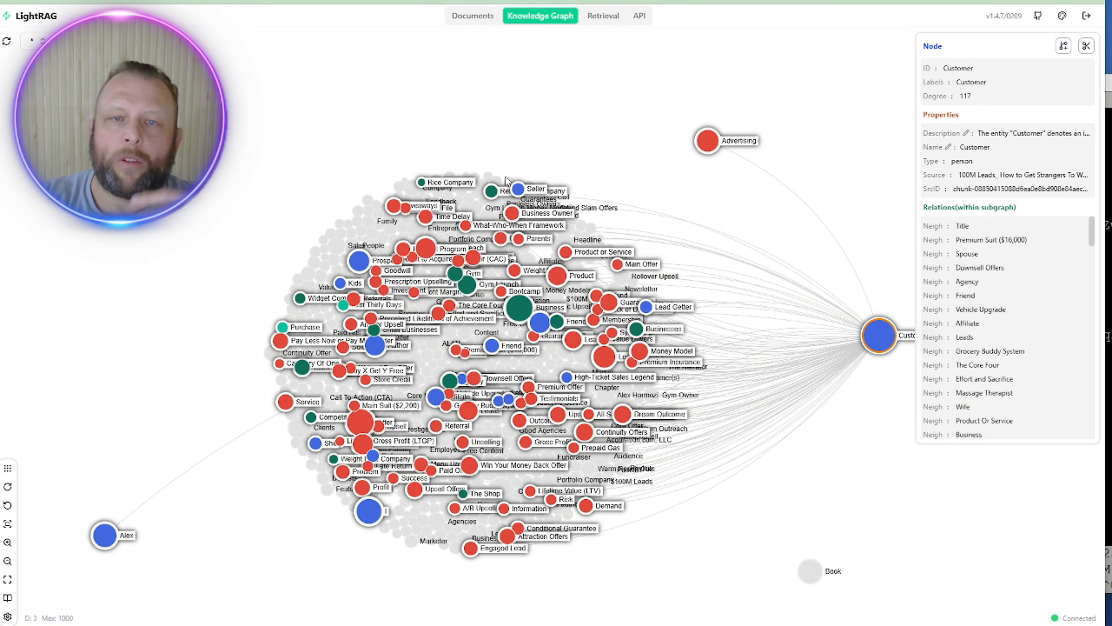
click(475, 16)
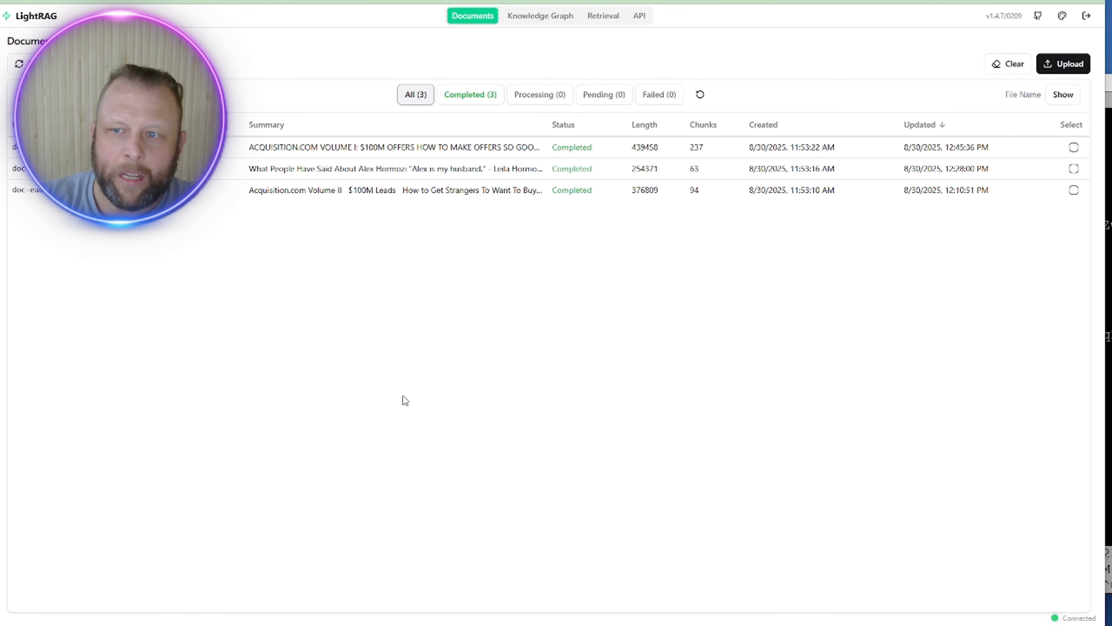